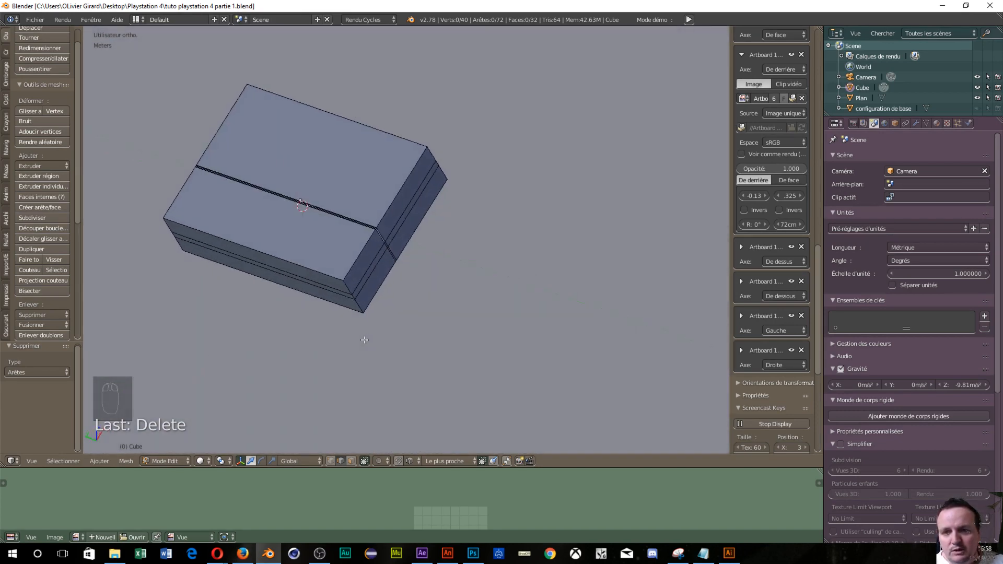
# Step: Inspect the groove around the box-shaped mesh and switch the viewport shading to wireframe
pyautogui.scroll(6, 391, 219)
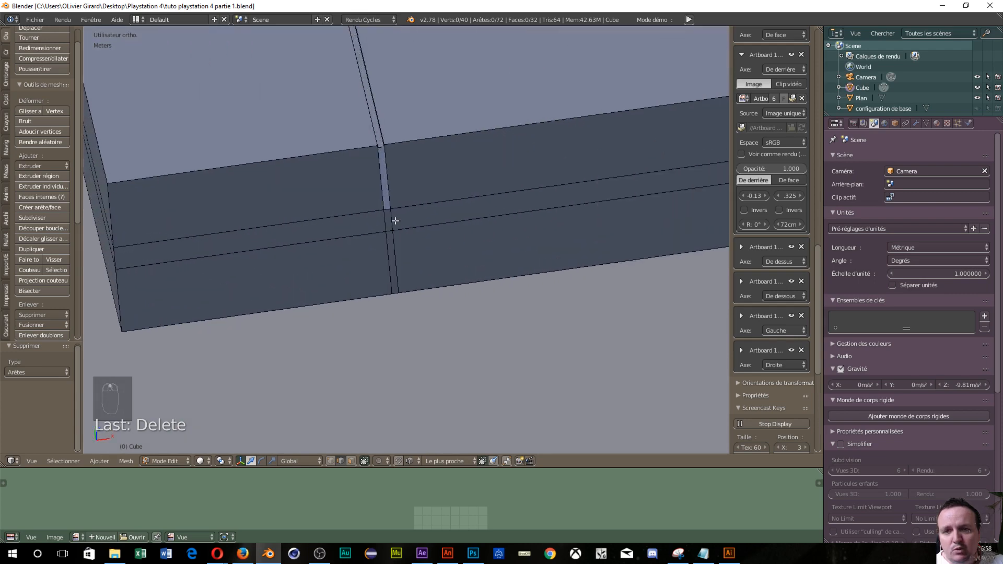
pyautogui.moveTo(355, 150); pyautogui.dragTo(292, 143, button='middle')
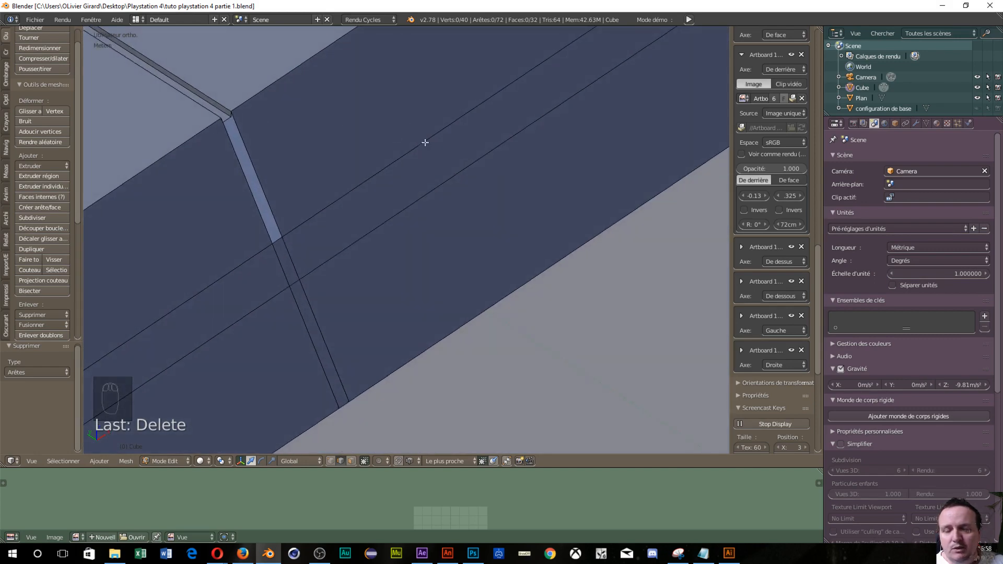
pyautogui.moveTo(423, 143); pyautogui.dragTo(352, 156, button='middle')
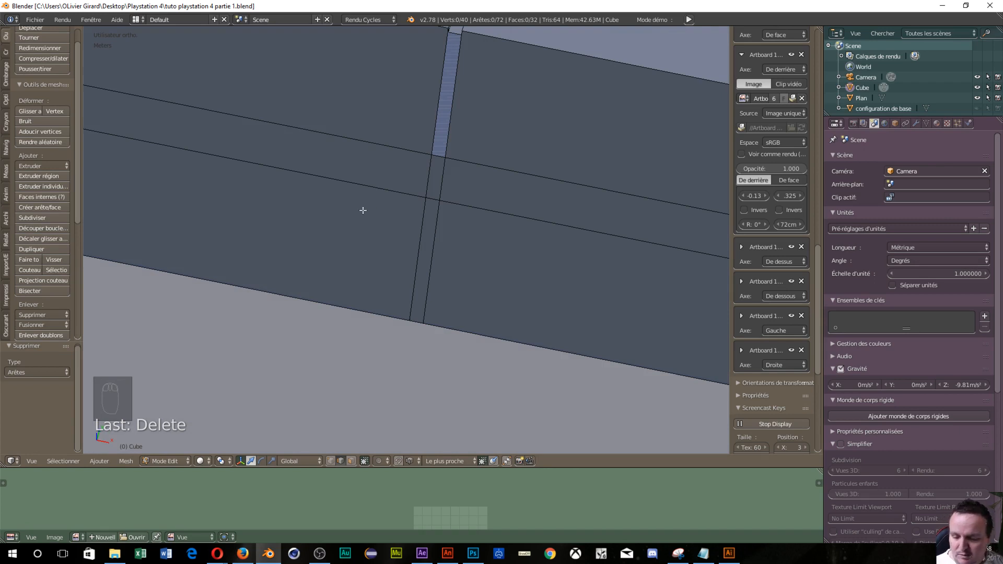
pyautogui.press('z')
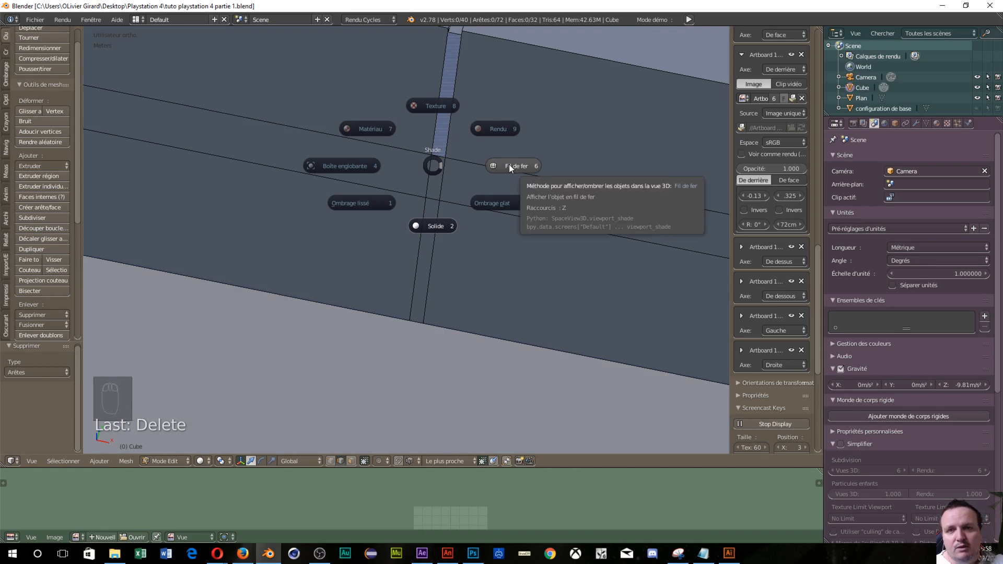
pyautogui.click(508, 165)
pyautogui.moveTo(533, 230); pyautogui.dragTo(497, 226, button='middle')
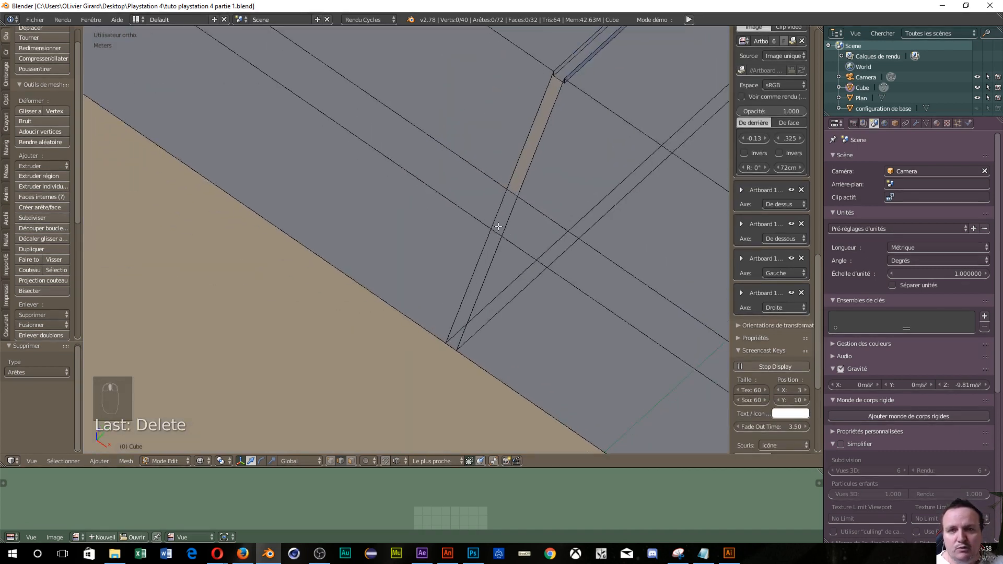
# Step: In right view with vertex selection, move the groove's inner corner vertices at the low-Y end about -0.718 mm along Y onto the slanted outline
pyautogui.press('KP_3')
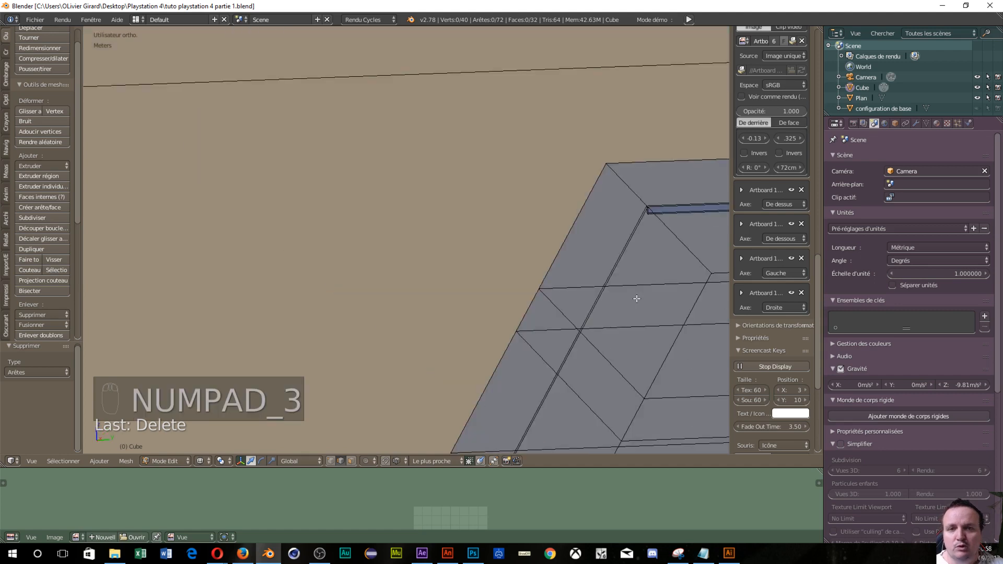
pyautogui.scroll(2, 689, 228)
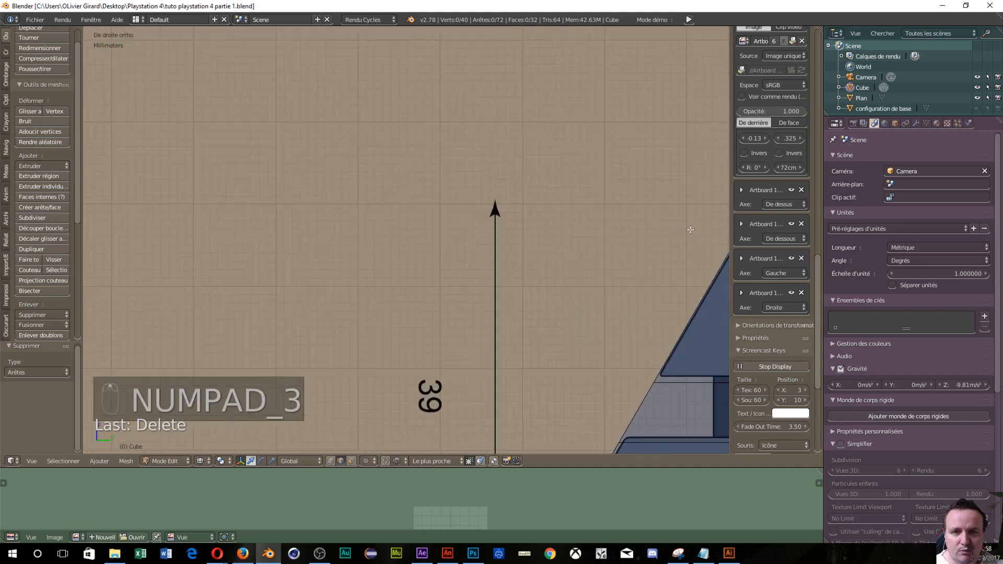
pyautogui.keyDown('shift'); pyautogui.moveTo(526, 409); pyautogui.dragTo(650, 334, button='middle'); pyautogui.keyUp('shift')
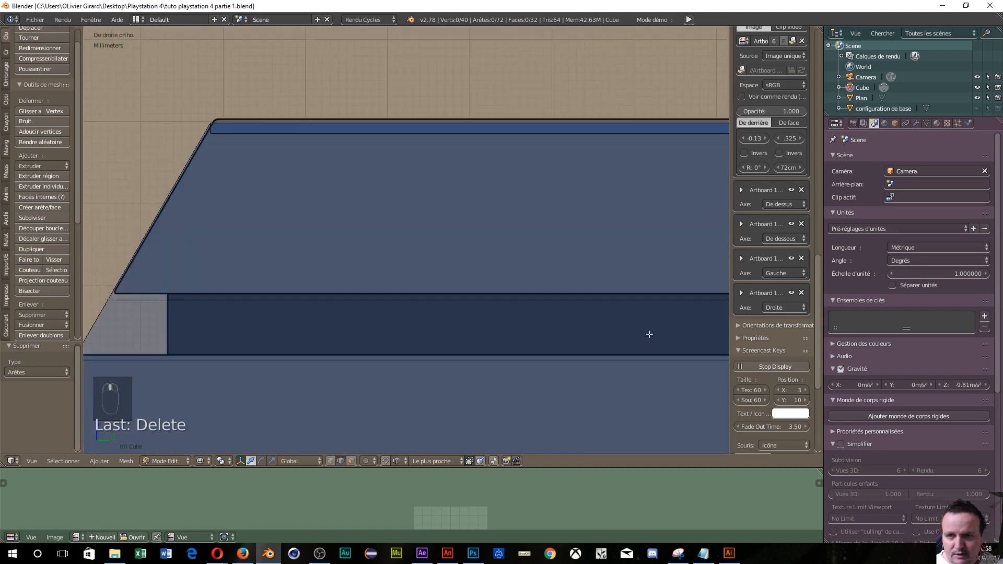
pyautogui.scroll(4, 605, 328)
pyautogui.scroll(-5, 620, 403)
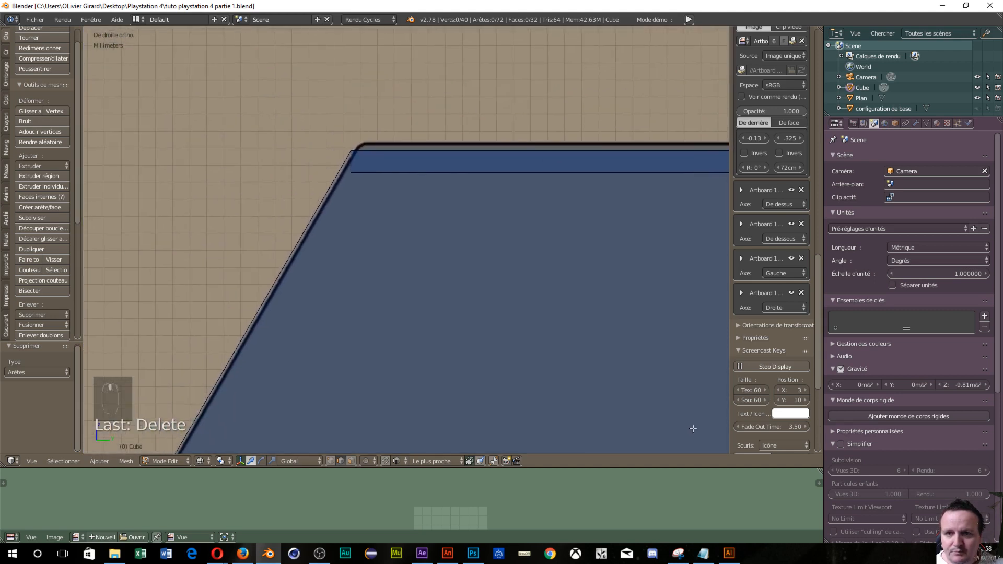
pyautogui.scroll(3, 329, 308)
pyautogui.keyDown('shift'); pyautogui.moveTo(408, 195); pyautogui.dragTo(492, 241, button='middle'); pyautogui.keyUp('shift')
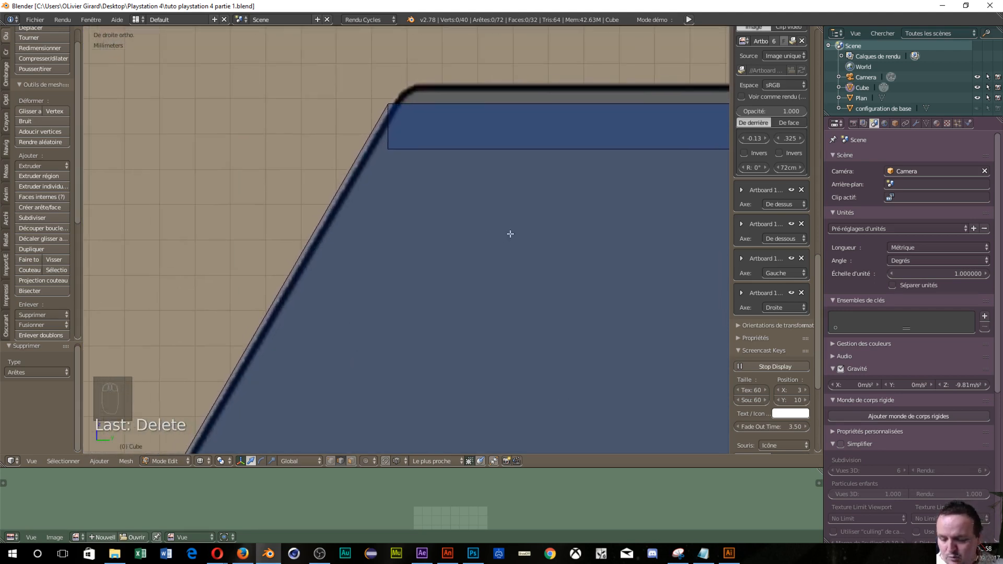
pyautogui.hotkey('ctrl', 'Tab')
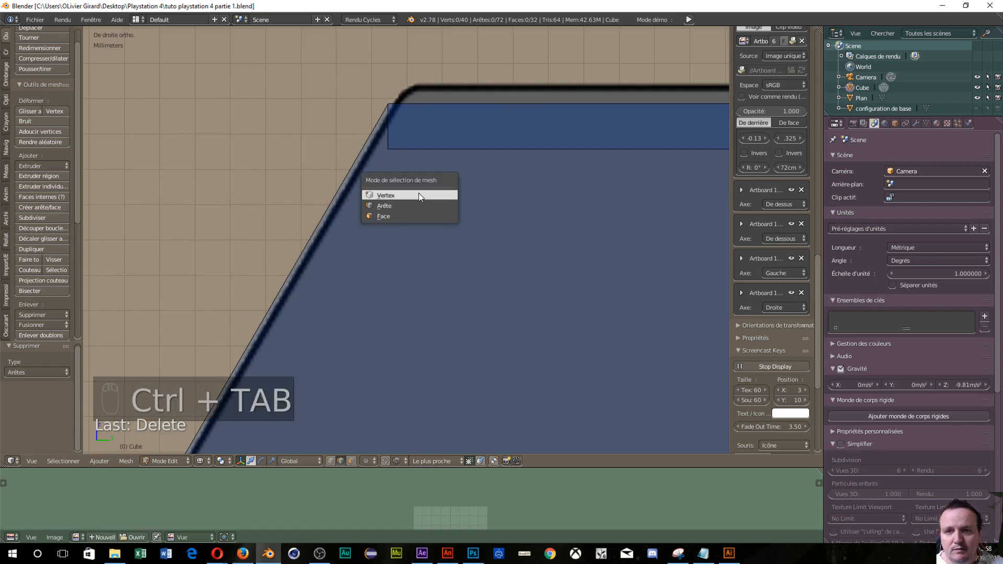
pyautogui.click(419, 193)
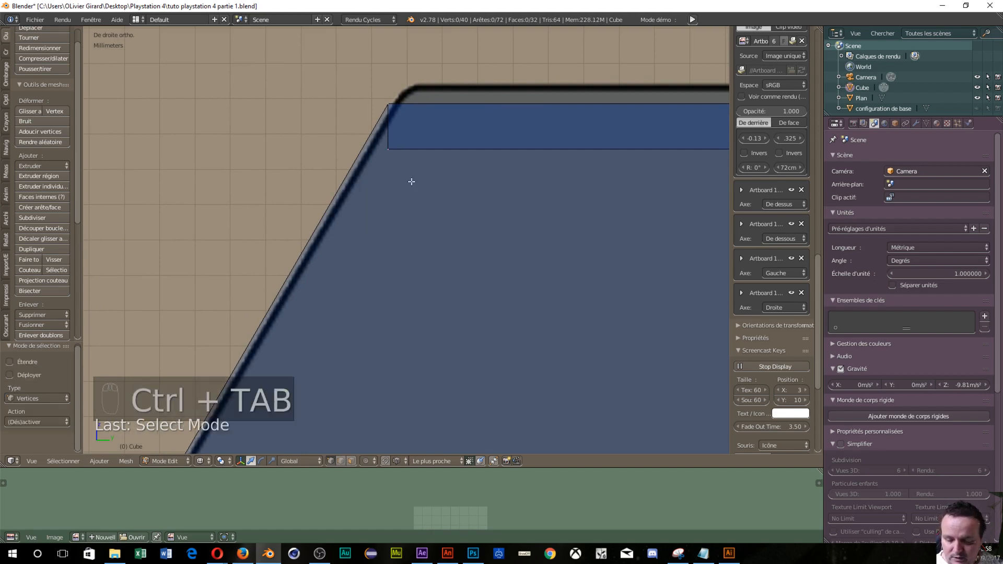
pyautogui.press('c')
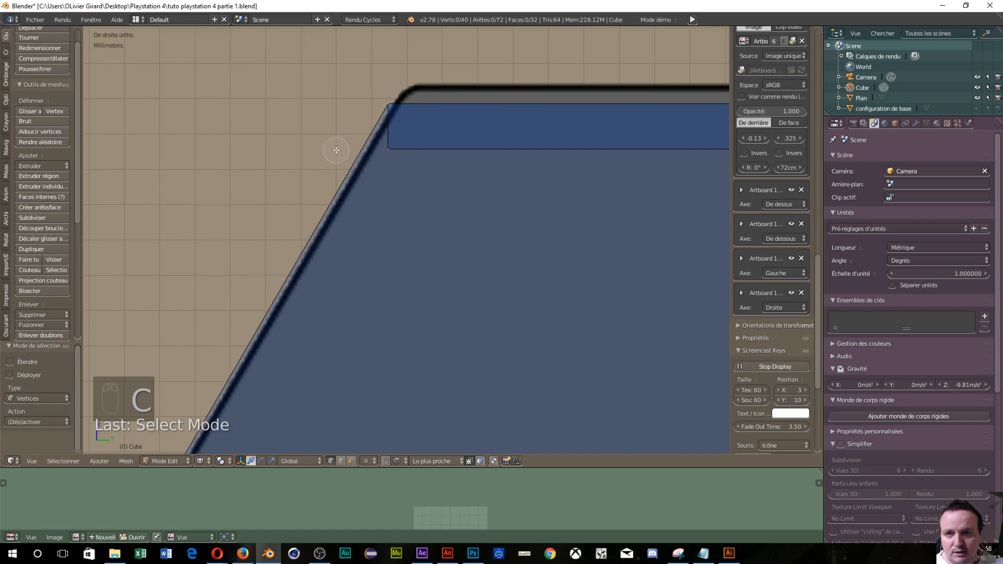
pyautogui.click(386, 150)
pyautogui.press('Escape')
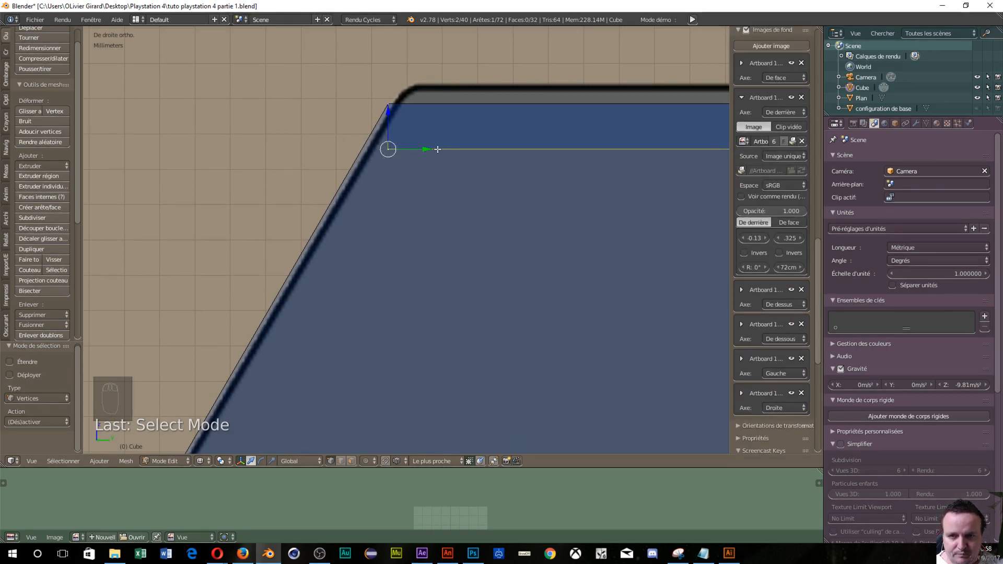
pyautogui.moveTo(426, 149); pyautogui.dragTo(363, 148)
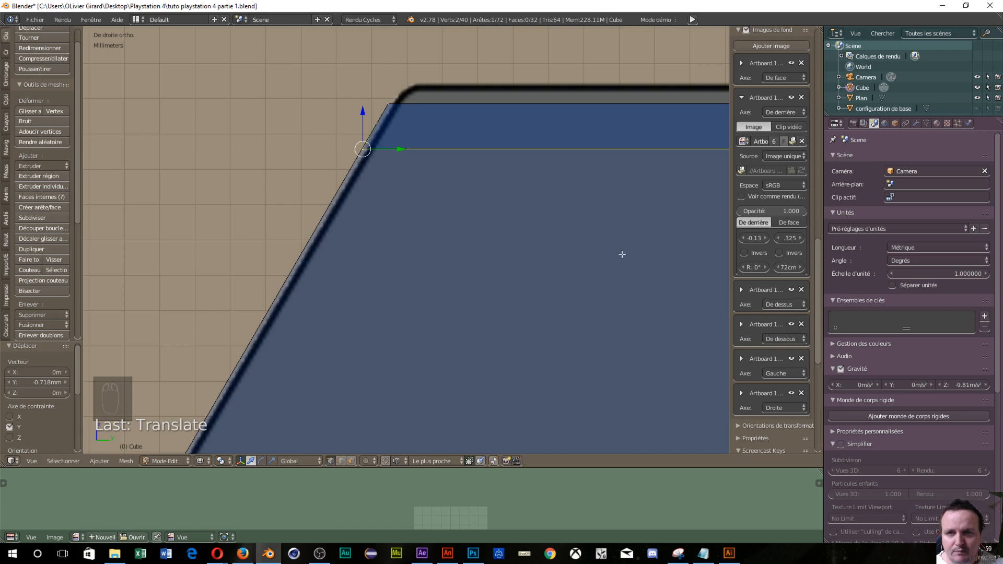
# Step: Select the groove's inner corner vertices at the opposite end and move them about -0.724 mm along Y onto the slanted outline
pyautogui.scroll(-3, 654, 251)
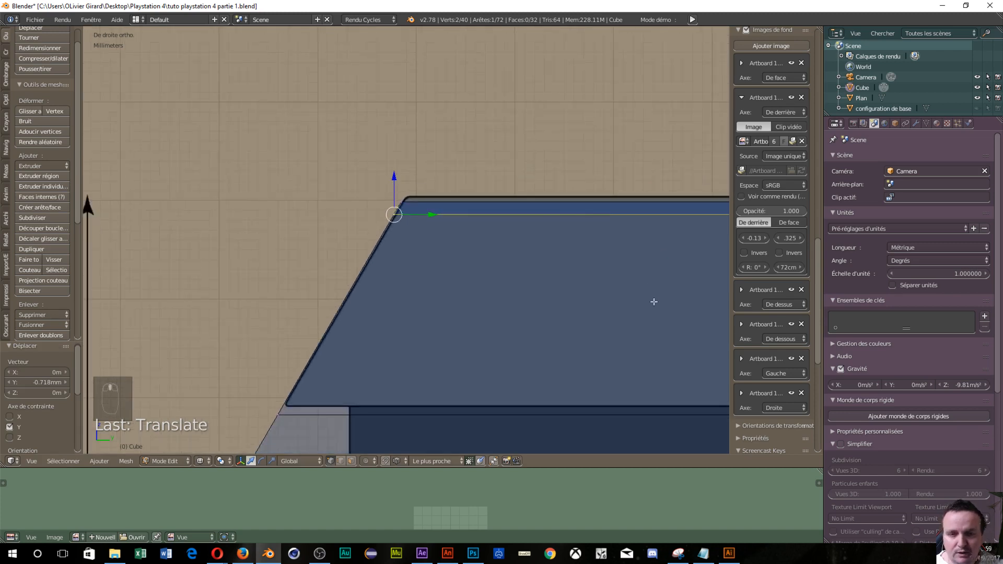
pyautogui.scroll(6, 269, 335)
pyautogui.keyDown('shift'); pyautogui.moveTo(395, 235); pyautogui.dragTo(209, 291, button='middle'); pyautogui.keyUp('shift')
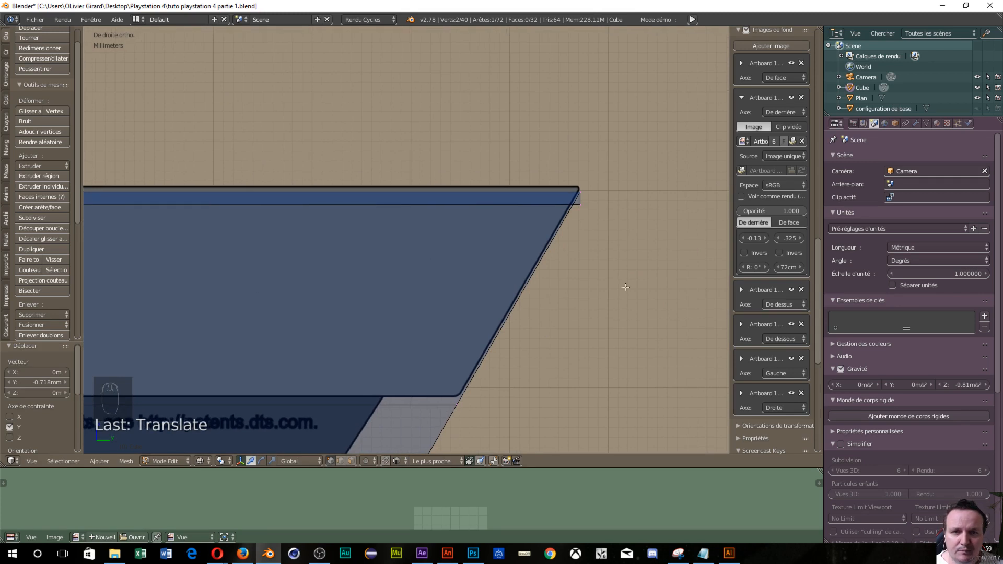
pyautogui.scroll(4, 621, 274)
pyautogui.keyDown('shift'); pyautogui.moveTo(629, 277); pyautogui.dragTo(111, 184, button='middle'); pyautogui.keyUp('shift')
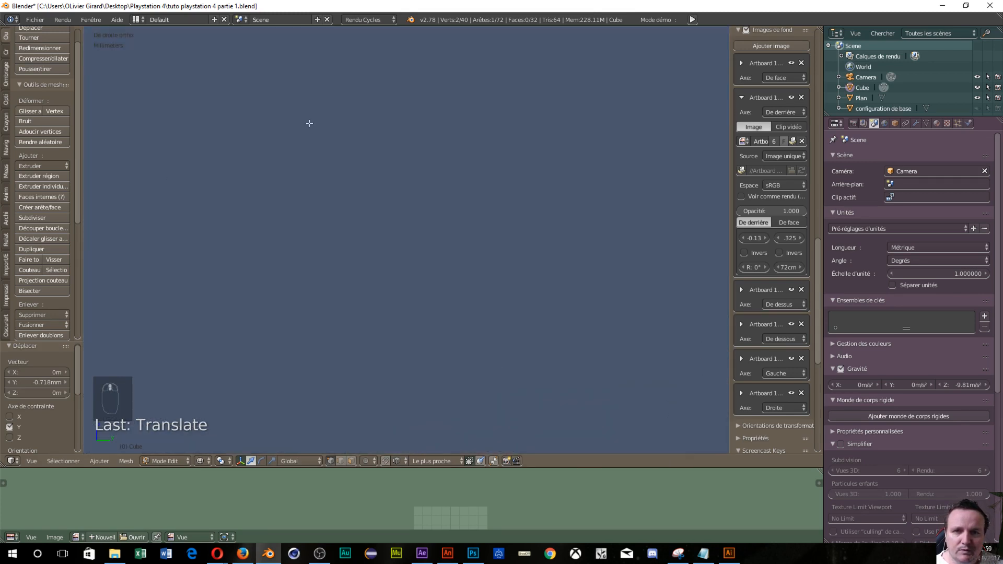
pyautogui.keyDown('shift'); pyautogui.moveTo(311, 121); pyautogui.dragTo(399, 135, button='middle'); pyautogui.keyUp('shift')
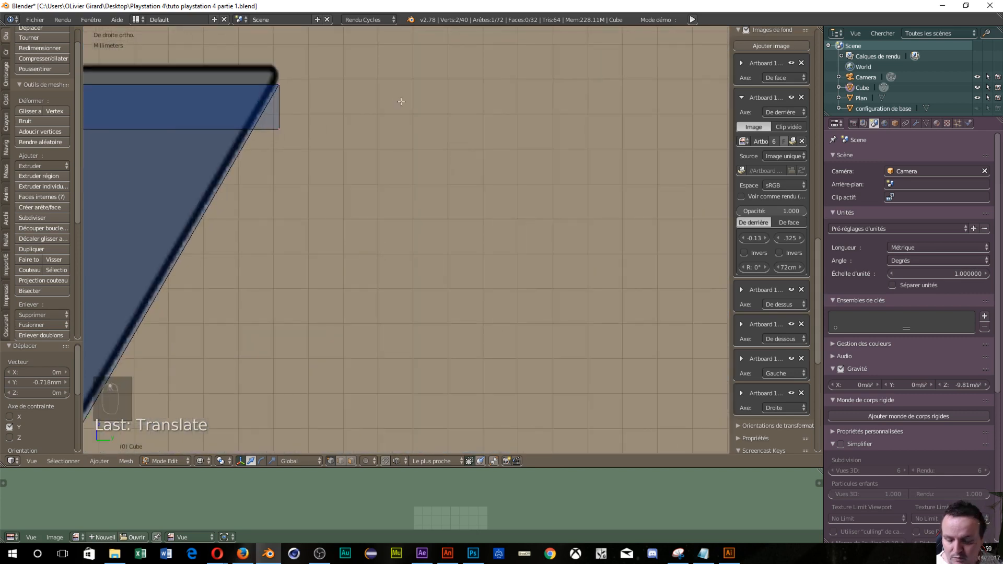
pyautogui.press('a')
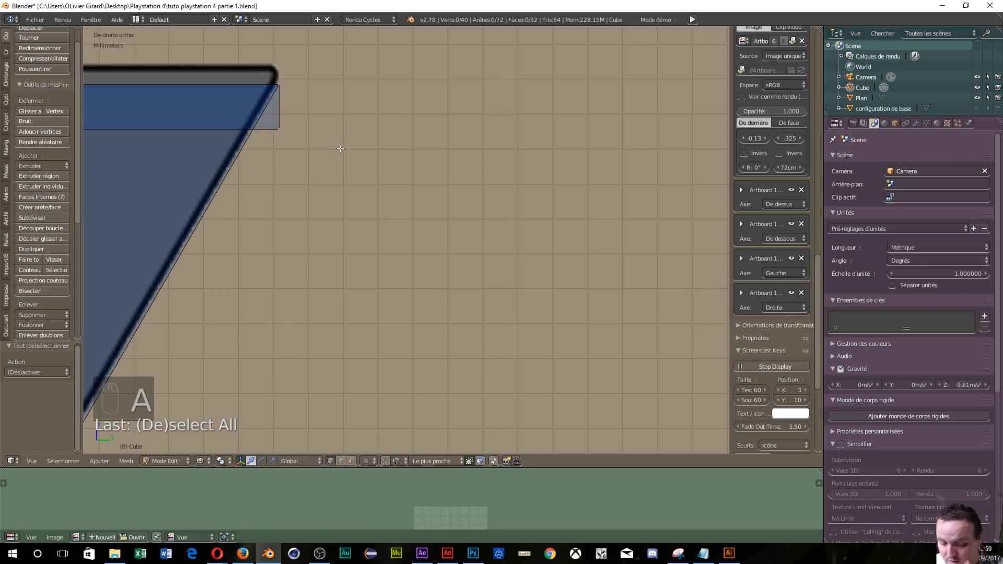
pyautogui.press('c')
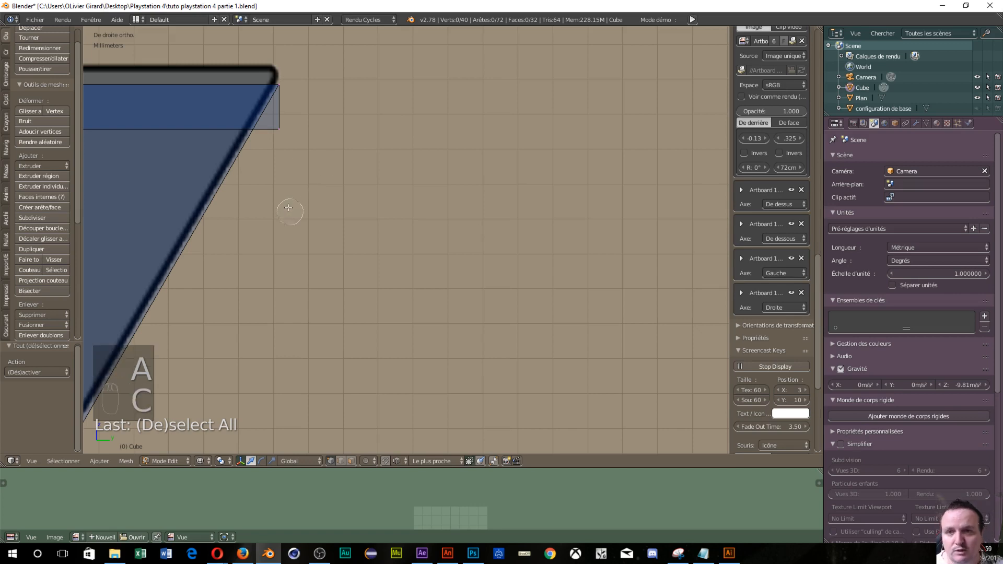
pyautogui.click(293, 129)
pyautogui.rightClick(293, 129)
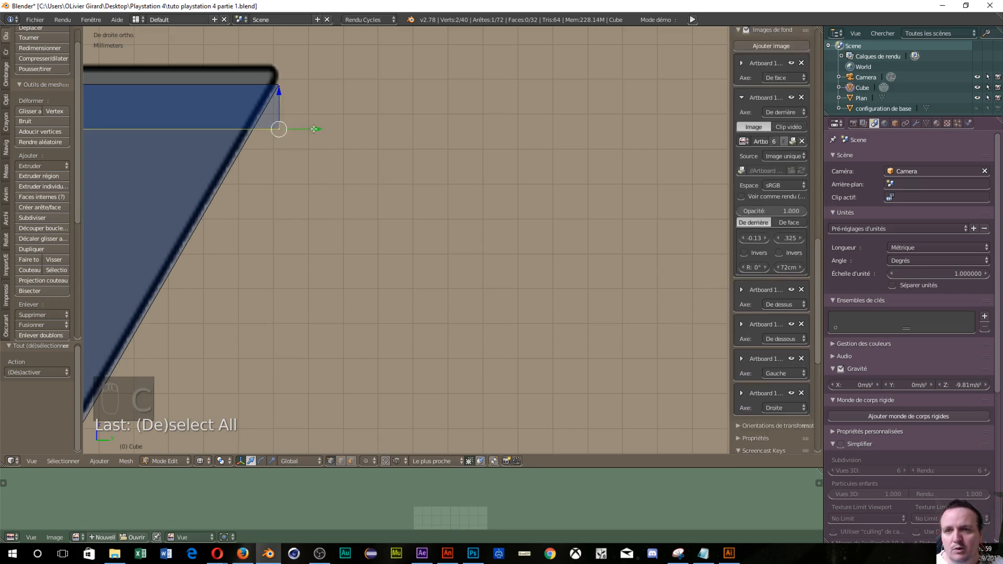
pyautogui.press('g')
pyautogui.press('y')
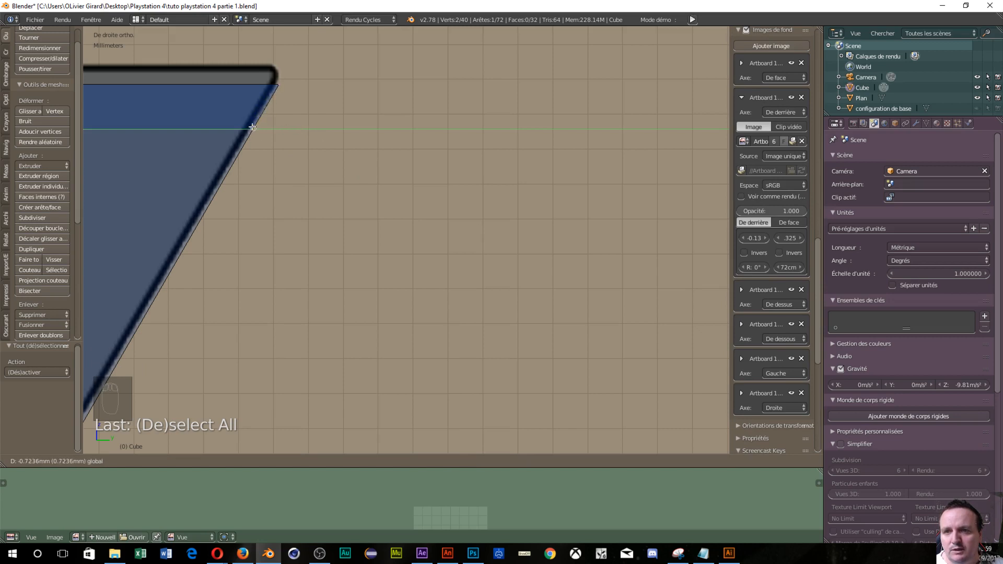
pyautogui.click(252, 127)
# Step: Switch to edge selection and select only the short edge at the upper end of the open vertical slot
pyautogui.scroll(-5, 254, 156)
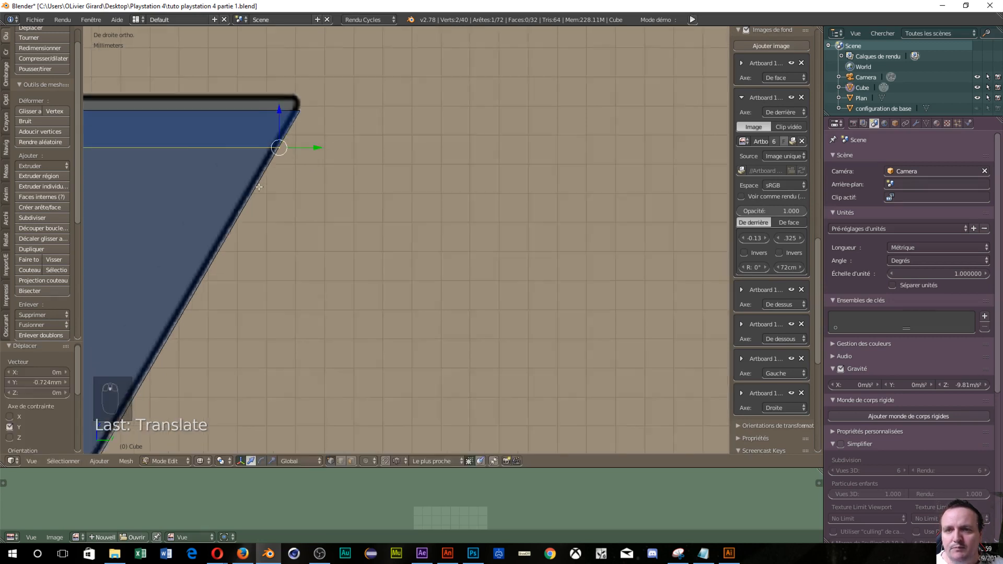
pyautogui.moveTo(181, 283); pyautogui.dragTo(556, 224, button='middle')
pyautogui.scroll(4, 424, 265)
pyautogui.scroll(5, 376, 280)
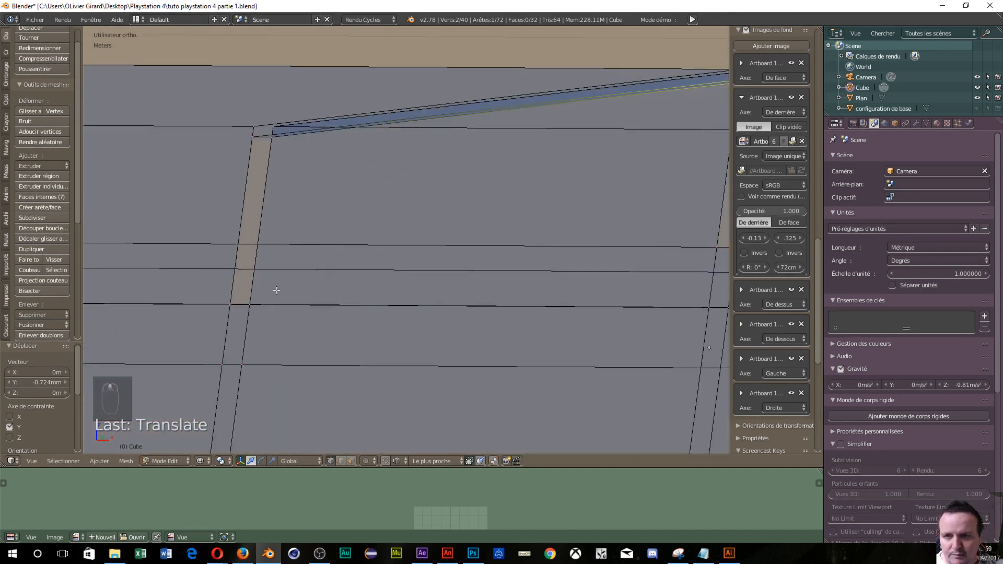
pyautogui.keyDown('shift'); pyautogui.moveTo(370, 262); pyautogui.dragTo(647, 270, button='middle'); pyautogui.keyUp('shift')
pyautogui.scroll(5, 378, 318)
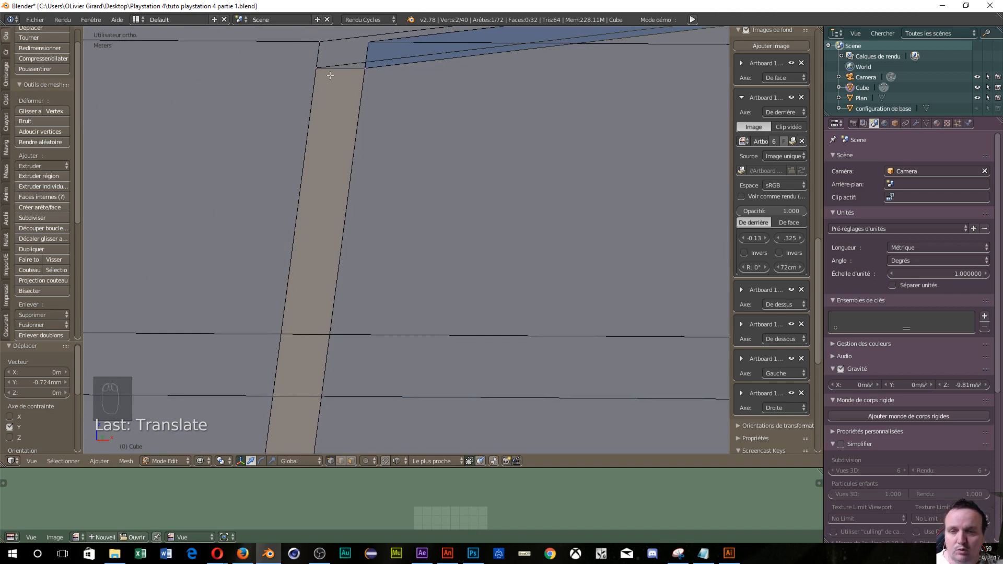
pyautogui.hotkey('ctrl', 'Tab')
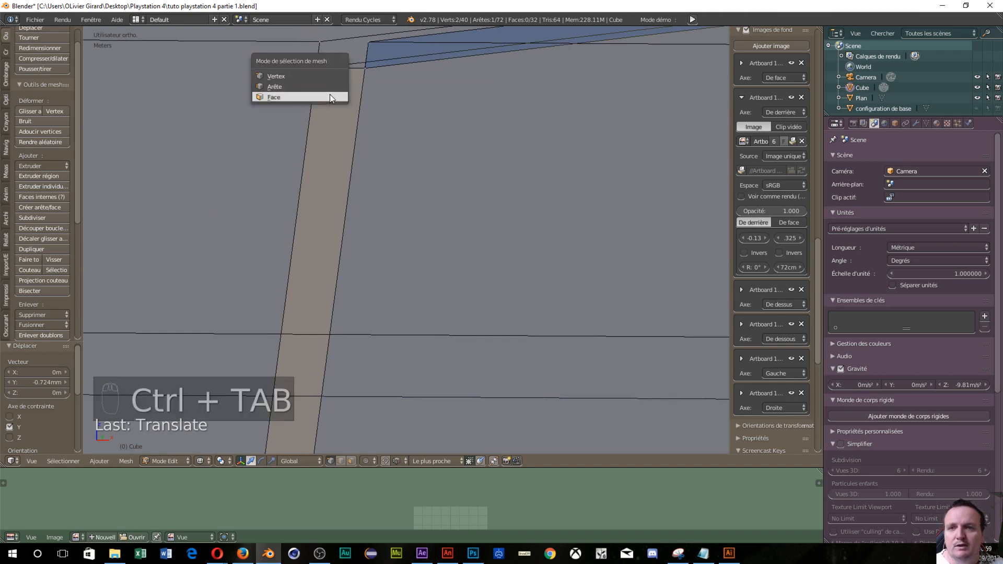
pyautogui.click(320, 88)
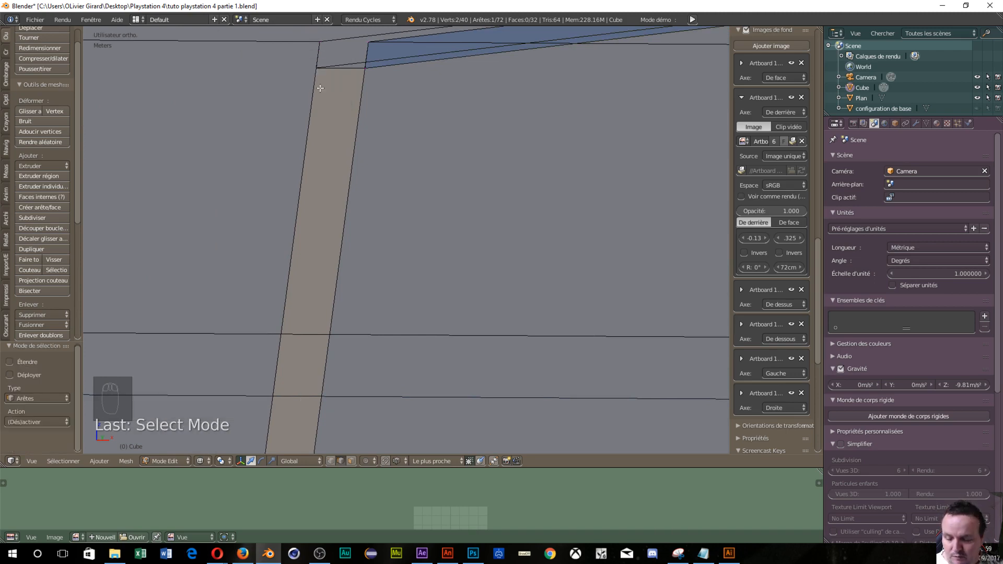
pyautogui.press('a')
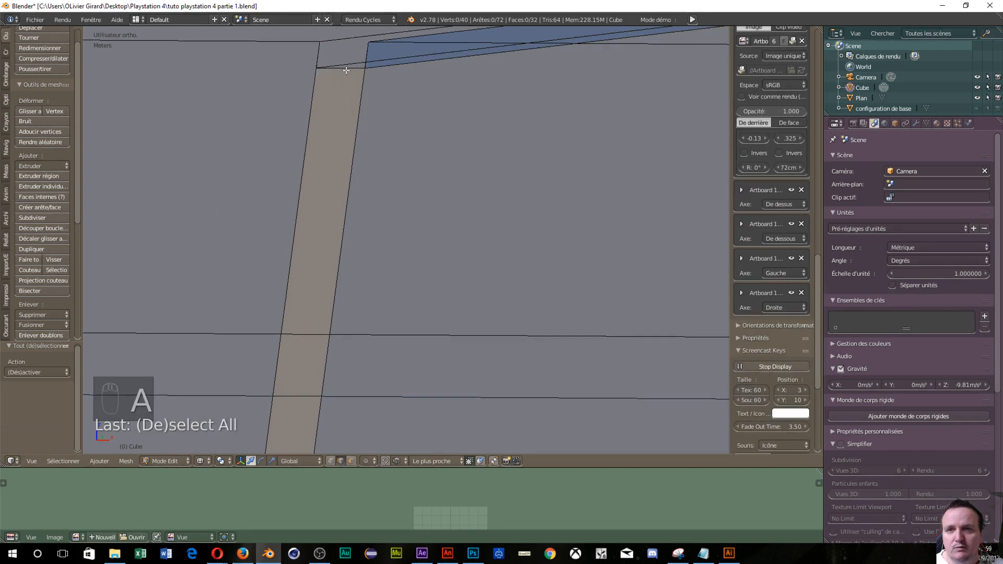
pyautogui.moveTo(345, 67); pyautogui.dragTo(349, 71, button='right')
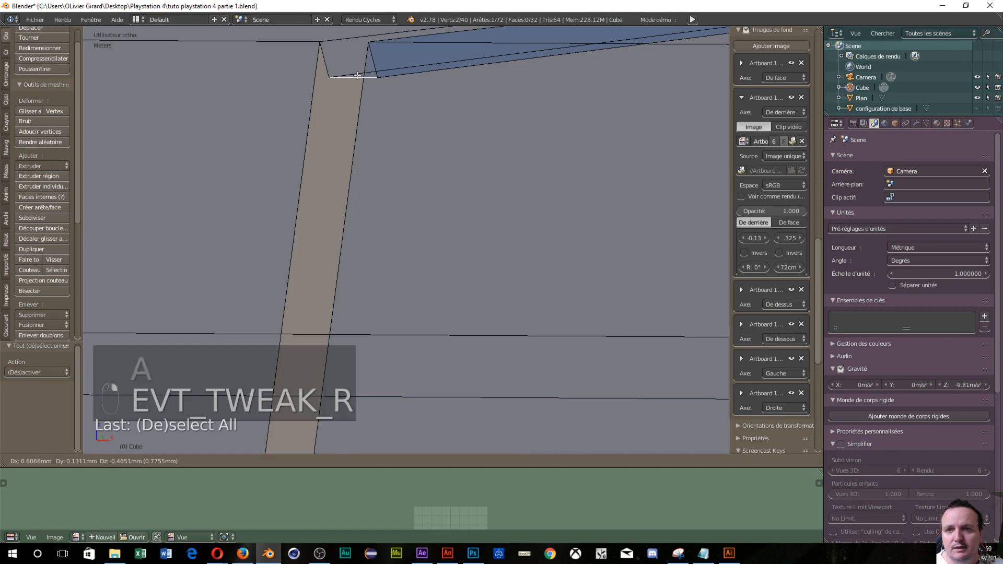
pyautogui.scroll(-3, 318, 253)
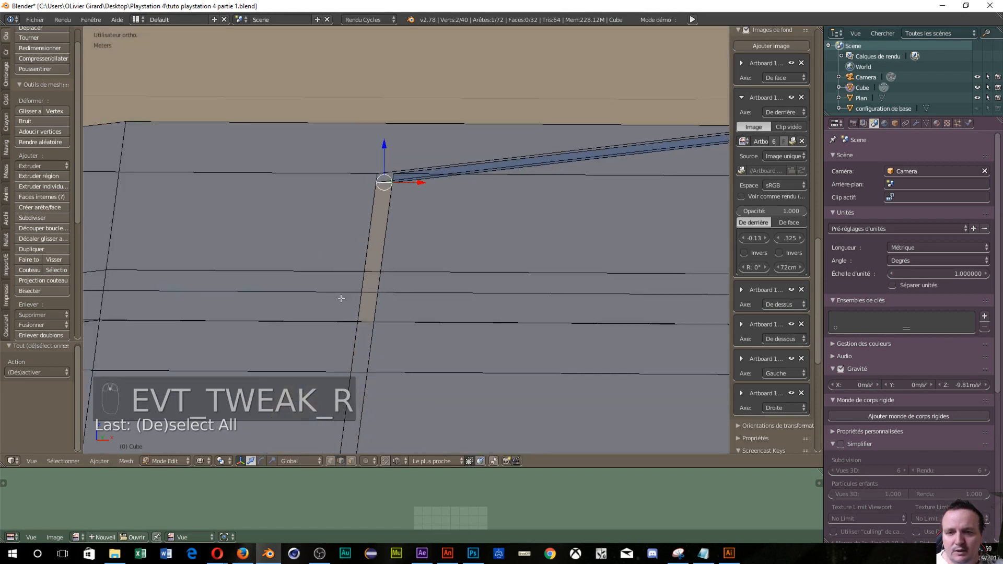
# Step: Select the short edges at the lower and upper ends of the open vertical slot and fill the gap with a face
pyautogui.scroll(4, 403, 291)
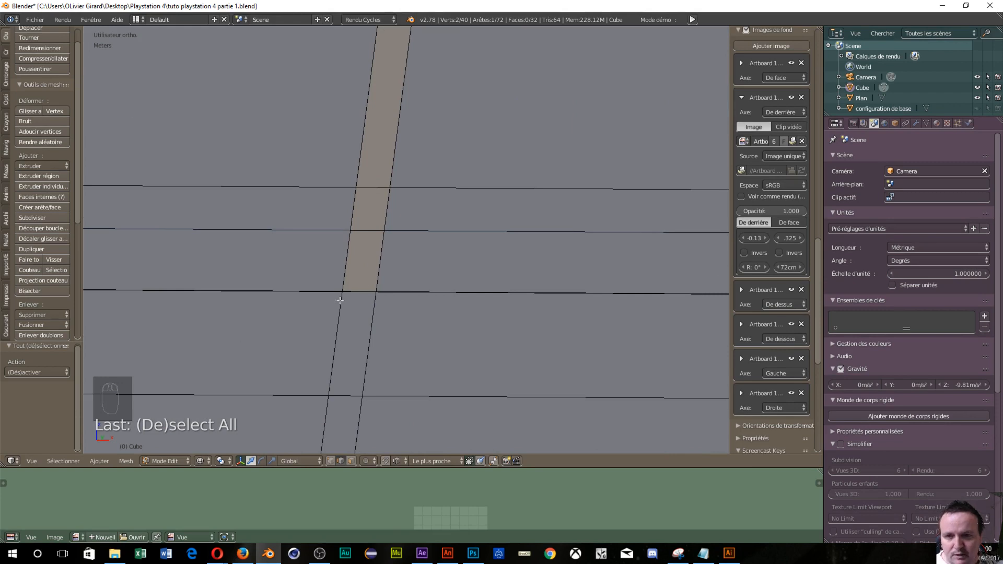
pyautogui.keyDown('shift'); pyautogui.rightClick(360, 289); pyautogui.keyUp('shift')
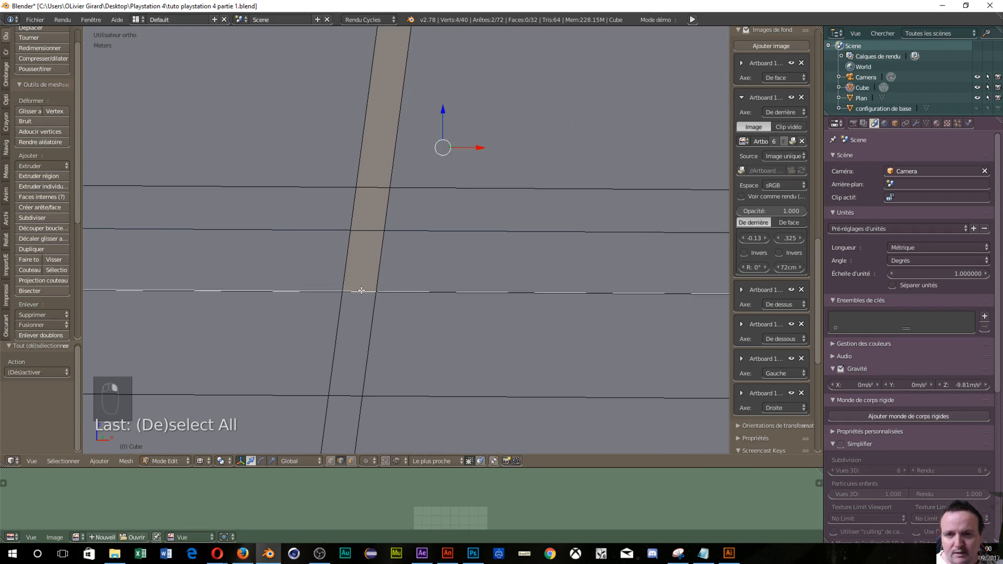
pyautogui.scroll(-3, 361, 290)
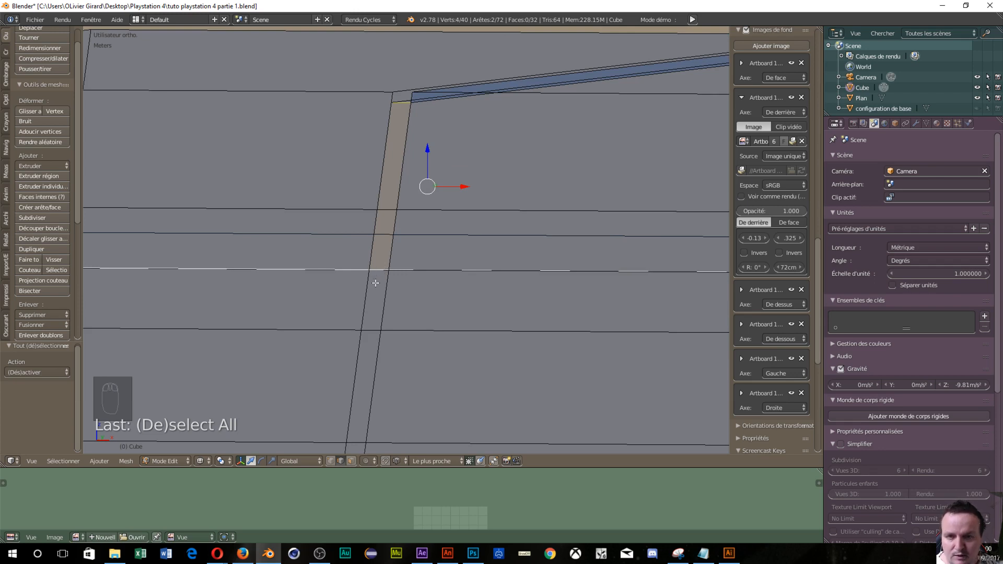
pyautogui.keyDown('alt'); pyautogui.keyDown('shift'); pyautogui.rightClick(382, 270); pyautogui.keyUp('shift'); pyautogui.keyUp('alt')
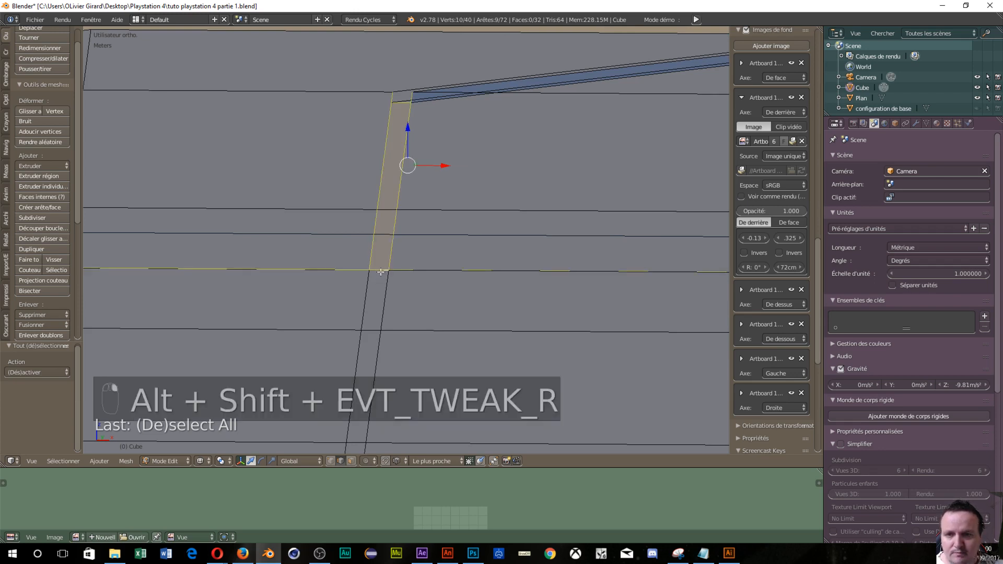
pyautogui.moveTo(380, 271); pyautogui.dragTo(378, 270, button='right')
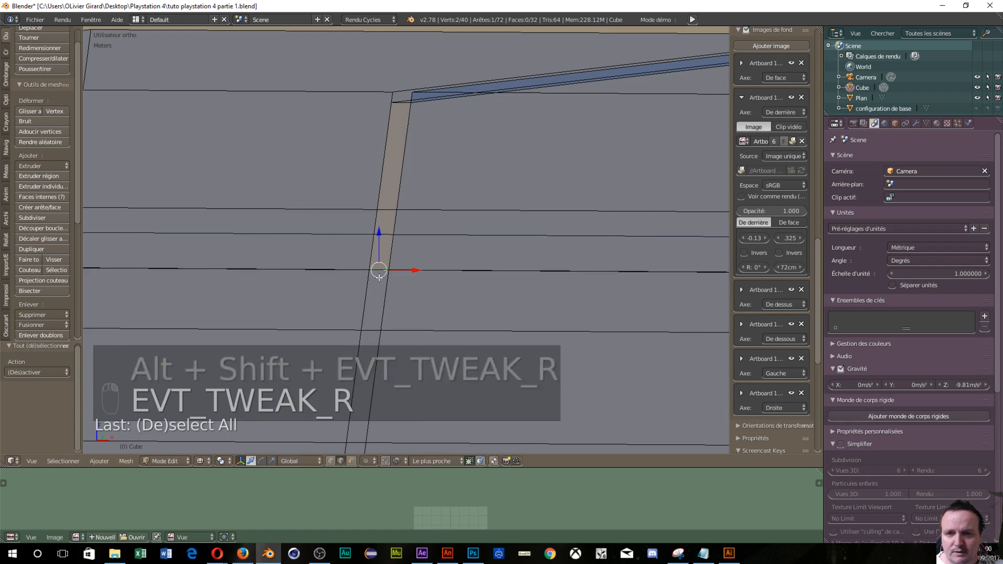
pyautogui.keyDown('shift'); pyautogui.rightClick(407, 102); pyautogui.keyUp('shift')
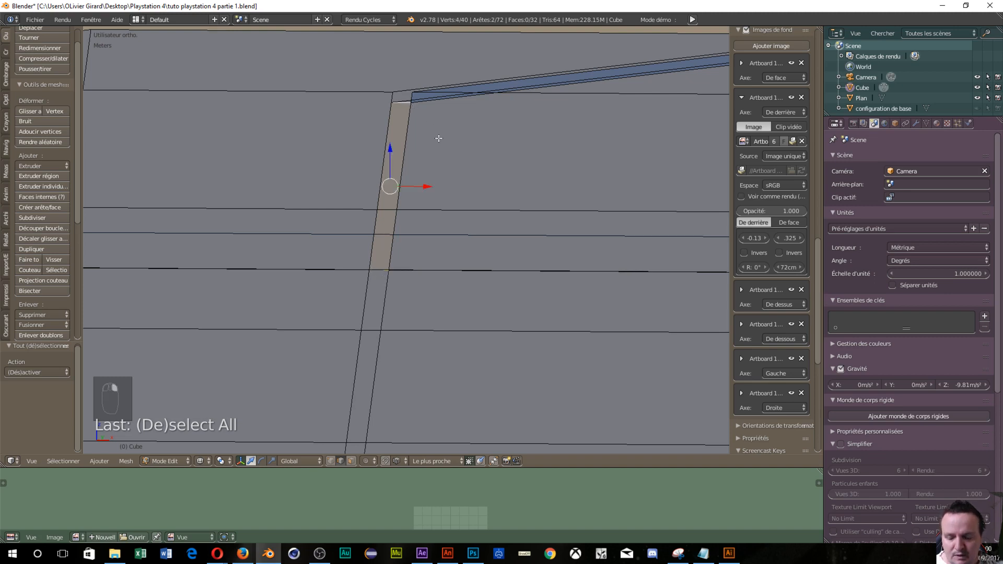
pyautogui.press('f')
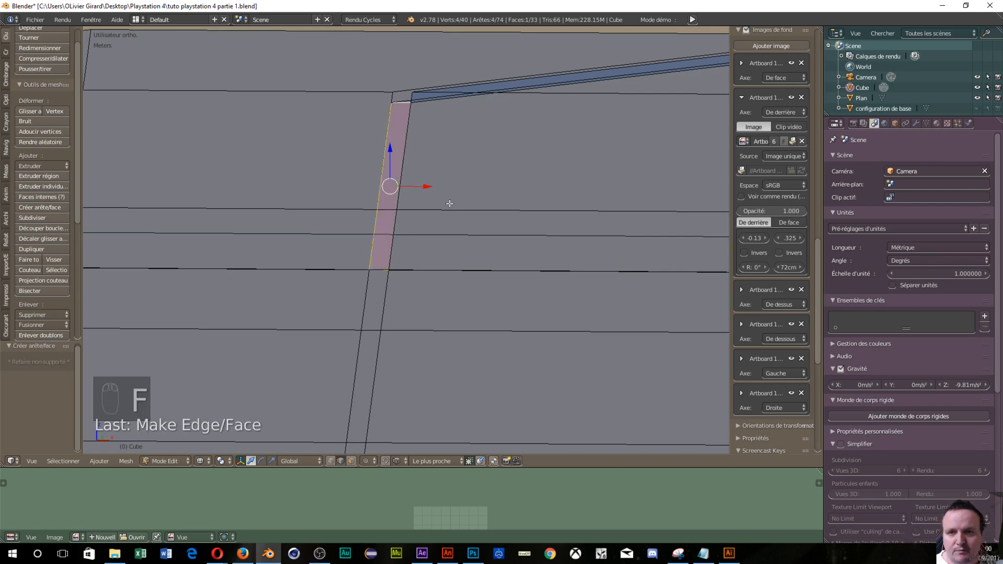
# Step: At the groove's opposite end, select the lower and upper short edges of the open slot and fill it with a face
pyautogui.scroll(-2, 450, 203)
pyautogui.moveTo(470, 250); pyautogui.dragTo(340, 260, button='middle')
pyautogui.scroll(5, 340, 256)
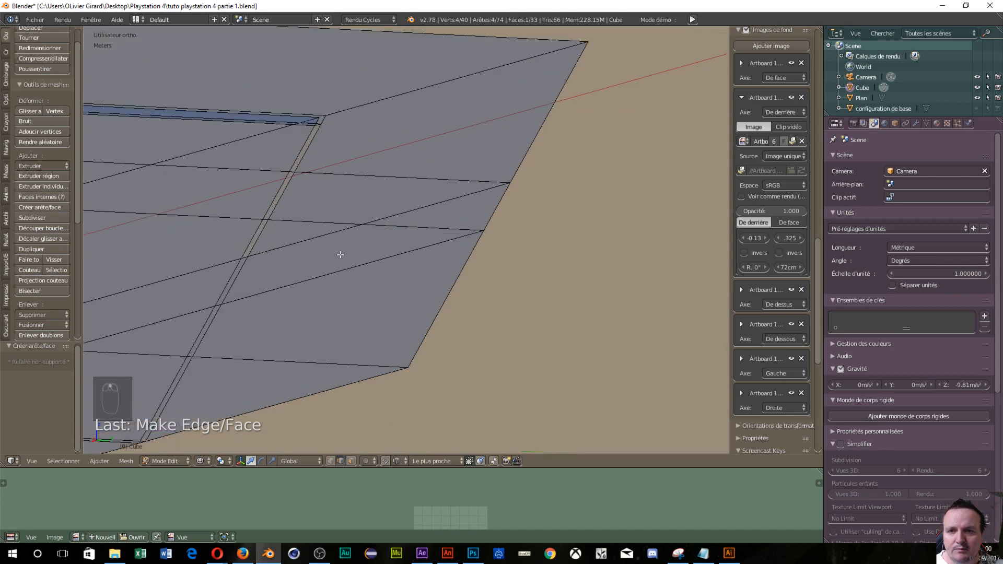
pyautogui.keyDown('shift'); pyautogui.moveTo(235, 257); pyautogui.dragTo(493, 210, button='middle'); pyautogui.keyUp('shift')
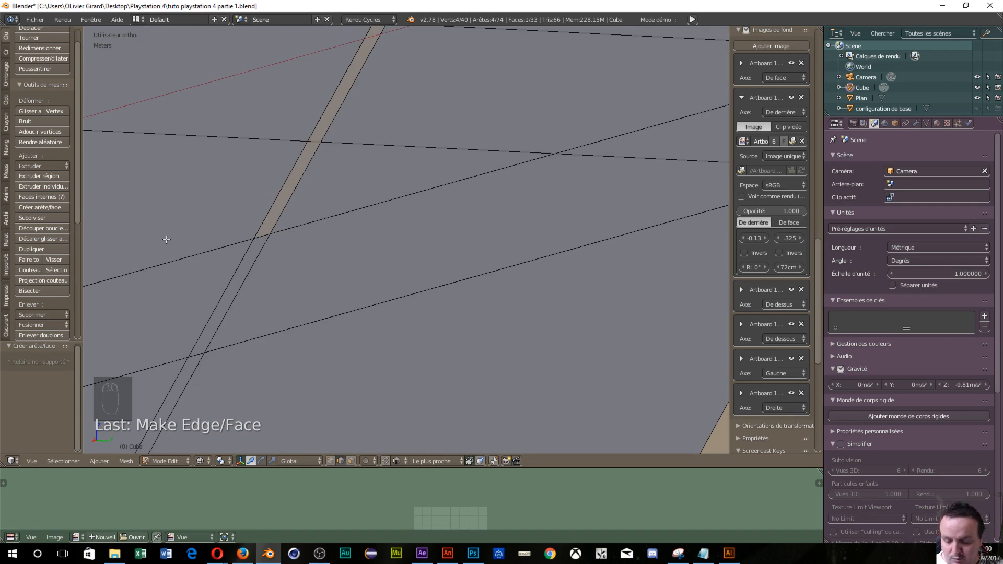
pyautogui.press('a')
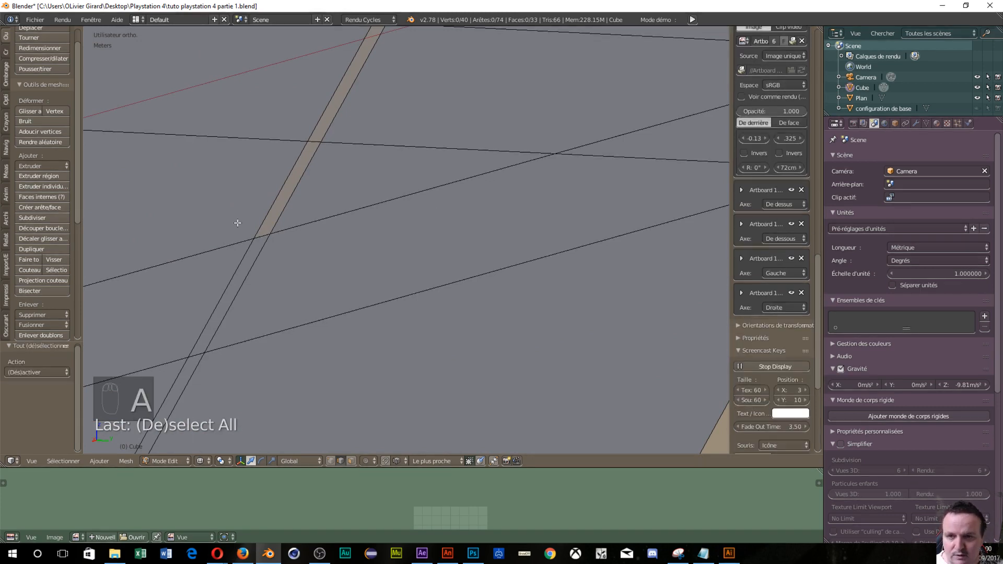
pyautogui.rightClick(256, 236)
pyautogui.rightClick(276, 232)
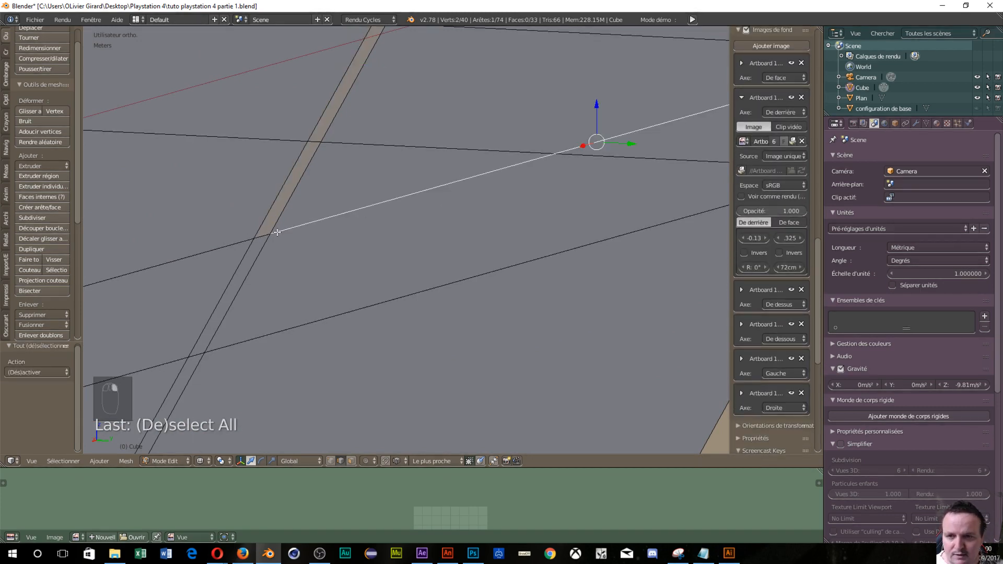
pyautogui.rightClick(265, 234)
pyautogui.moveTo(375, 122); pyautogui.dragTo(315, 247, button='middle')
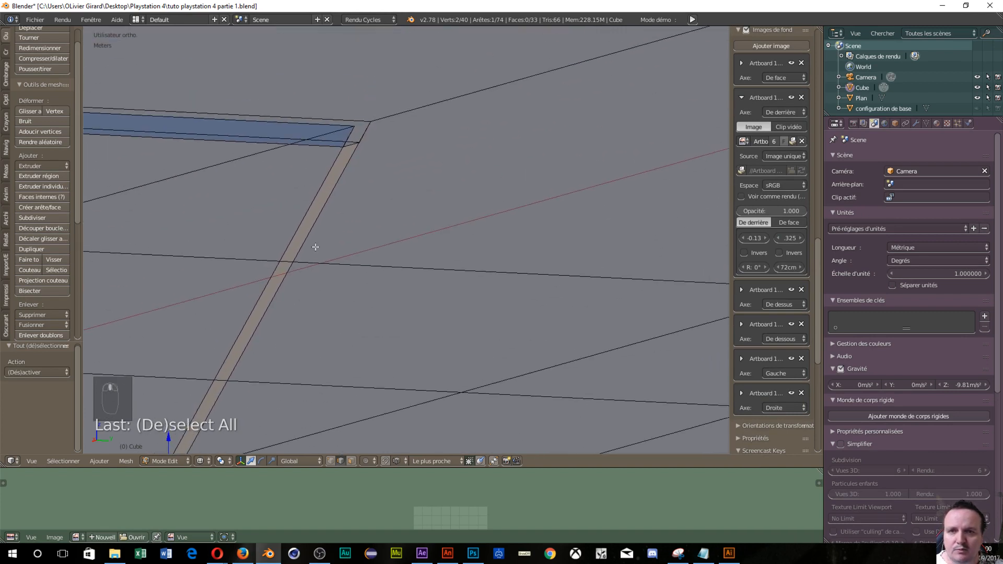
pyautogui.keyDown('shift'); pyautogui.rightClick(349, 145); pyautogui.keyUp('shift')
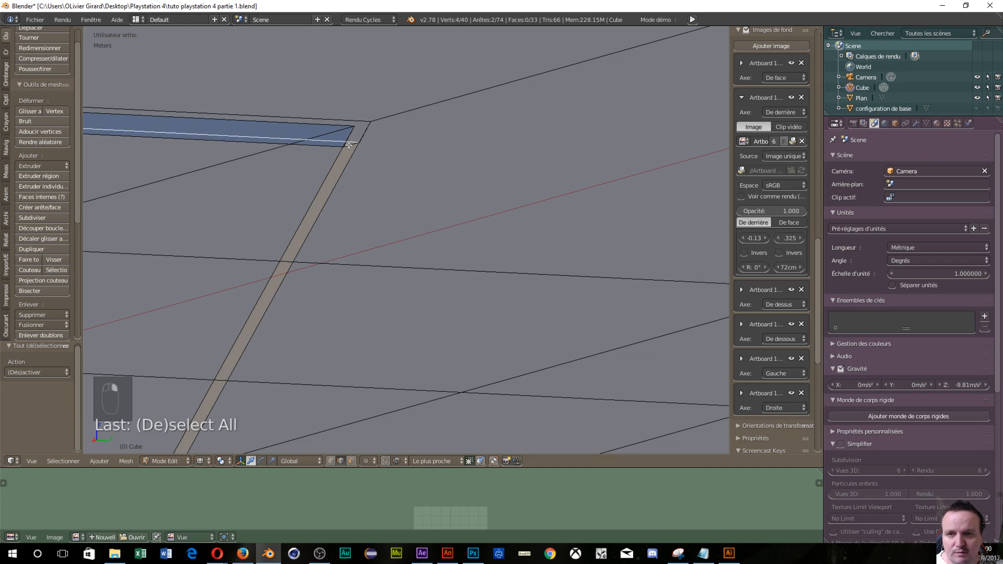
pyautogui.keyDown('shift'); pyautogui.rightClick(349, 145); pyautogui.keyUp('shift')
pyautogui.keyDown('shift'); pyautogui.rightClick(343, 141); pyautogui.keyUp('shift')
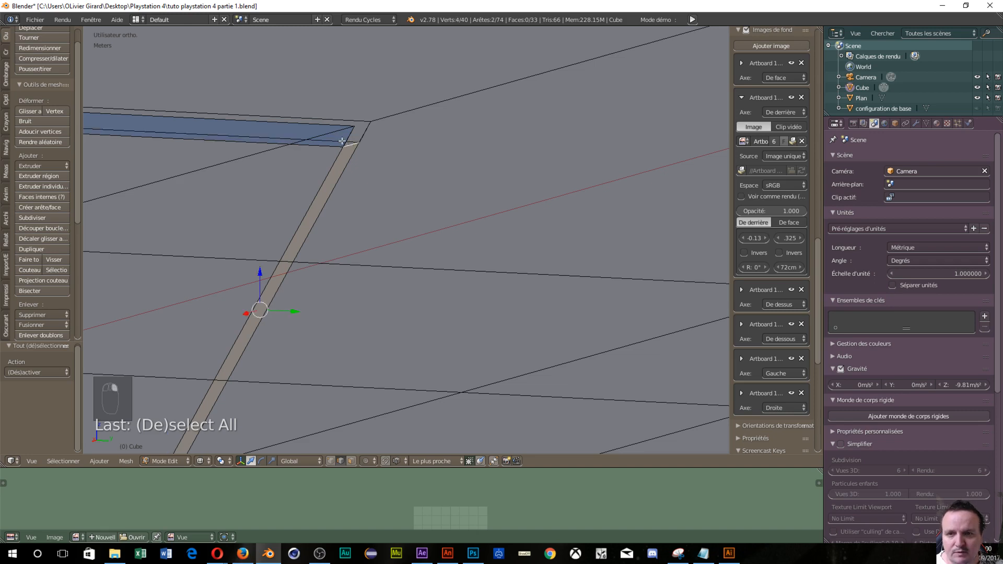
pyautogui.press('f')
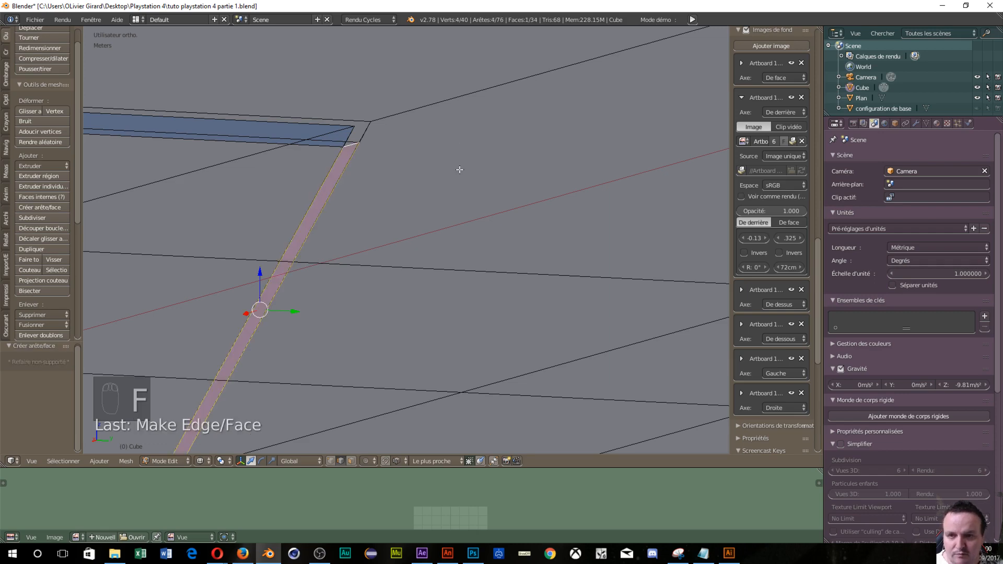
# Step: Examine the groove's filled end in top view against the reference image with the PlayStation logo
pyautogui.scroll(-6, 413, 226)
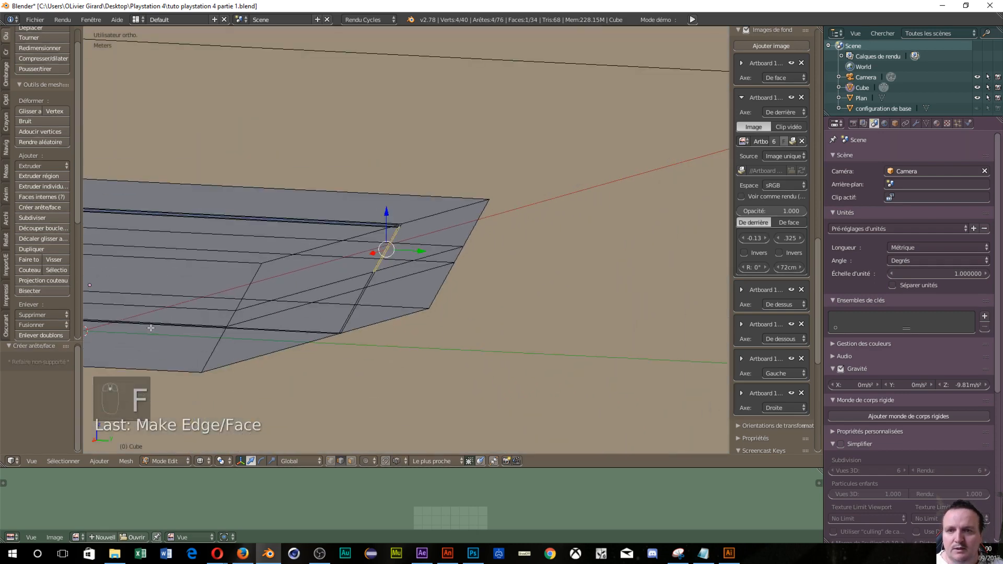
pyautogui.moveTo(151, 327); pyautogui.dragTo(577, 257, button='middle')
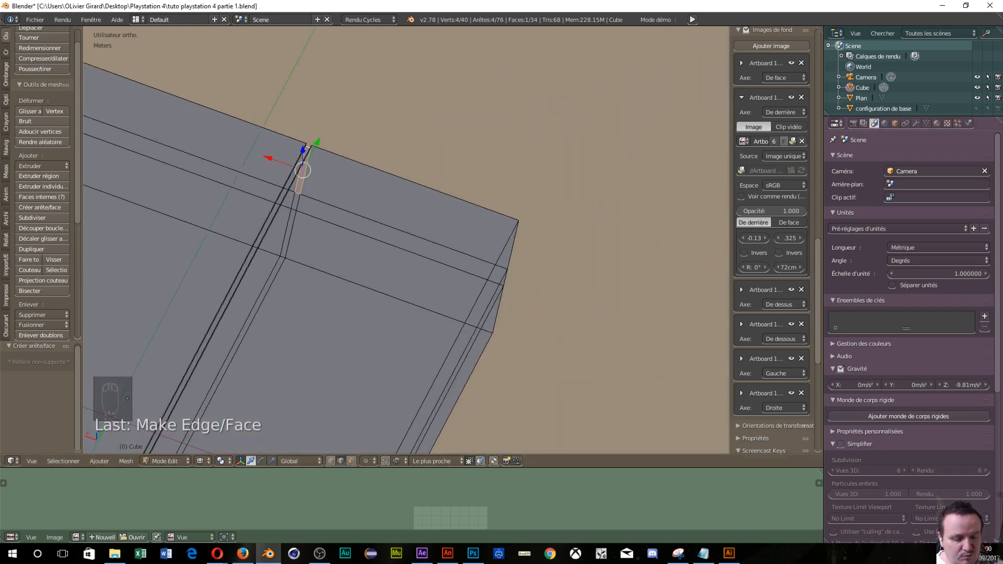
pyautogui.press('KP_7')
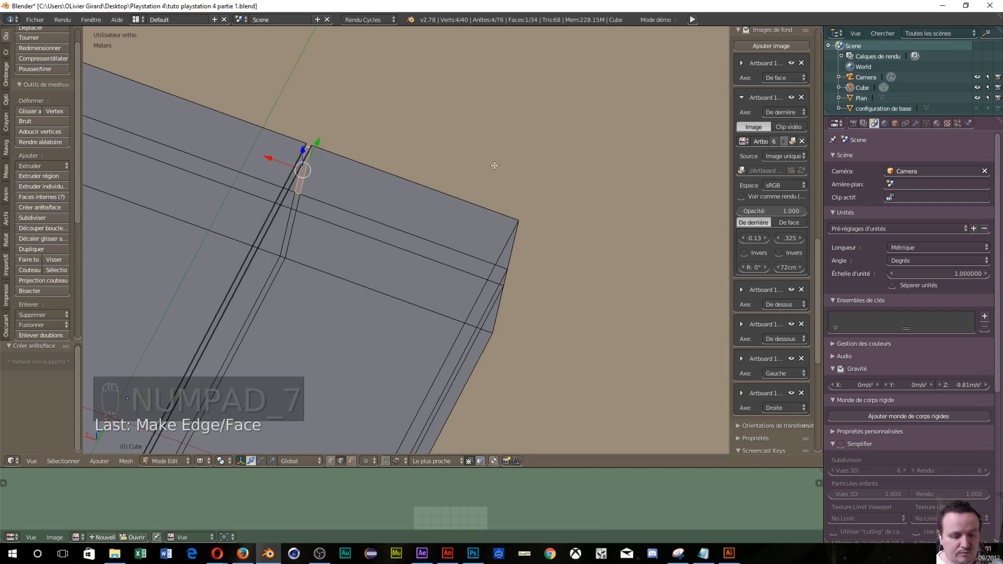
pyautogui.press('KP_7')
pyautogui.scroll(5, 602, 292)
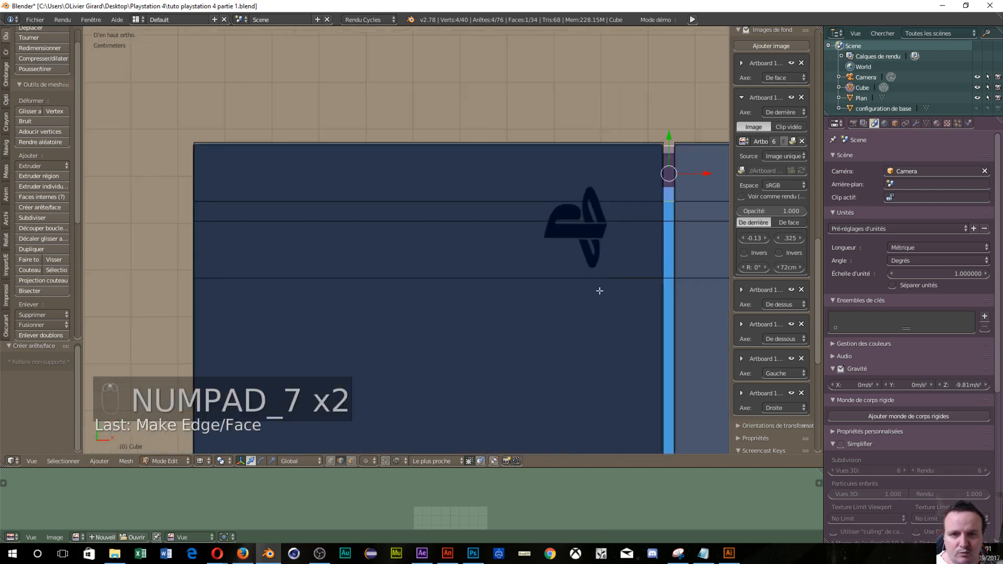
pyautogui.press('less')
pyautogui.press('less')
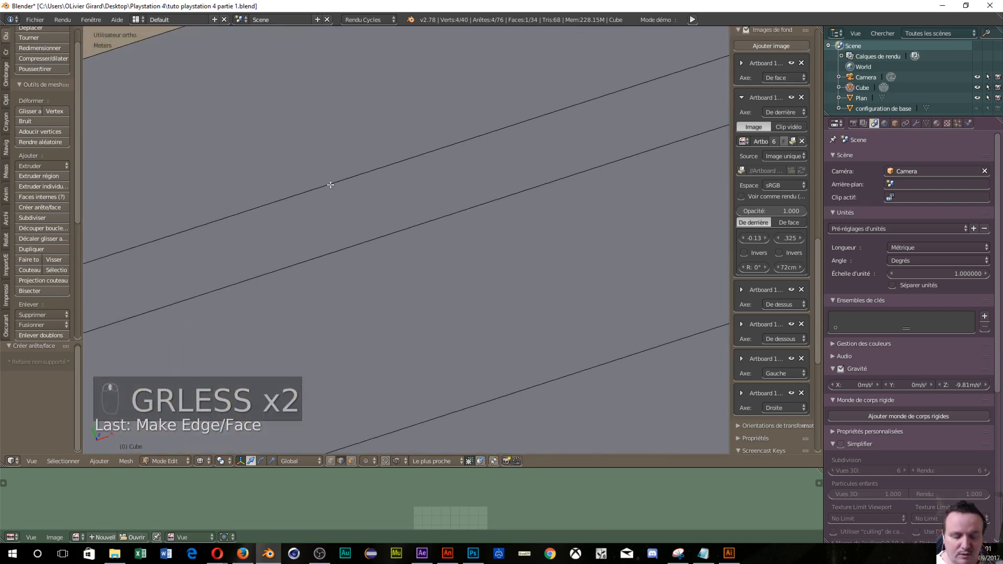
pyautogui.press('KP_7')
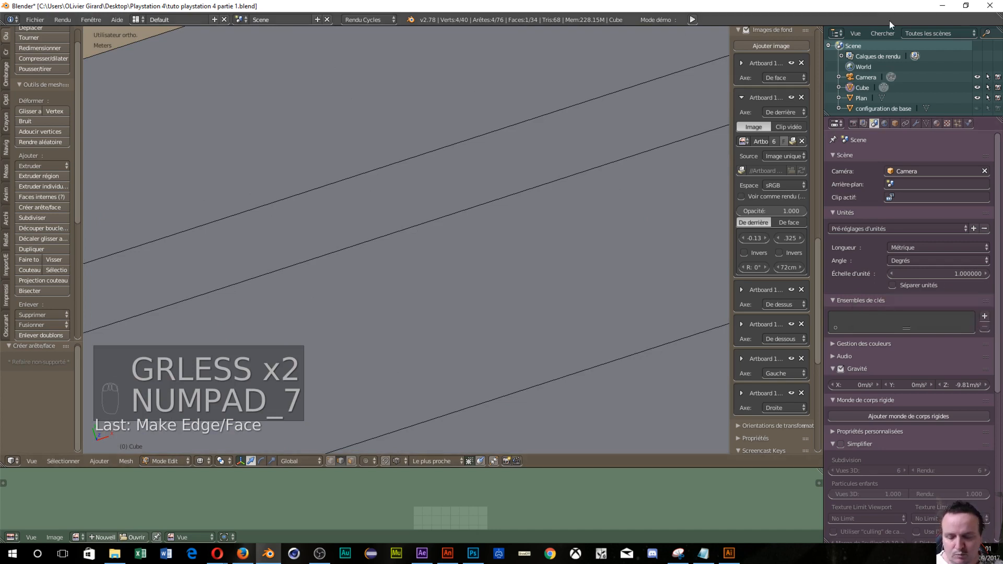
pyautogui.press('KP_7')
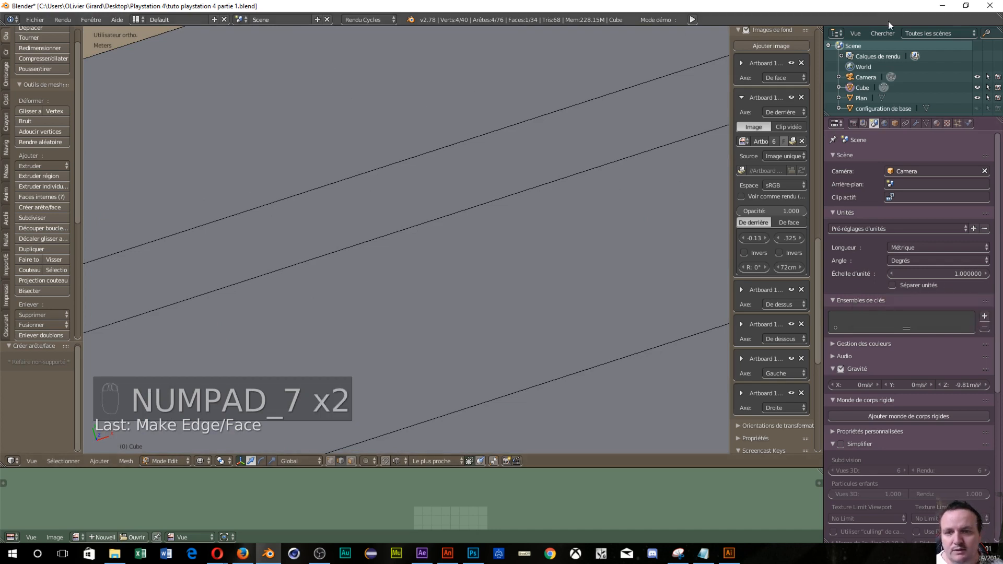
pyautogui.press('KP_7')
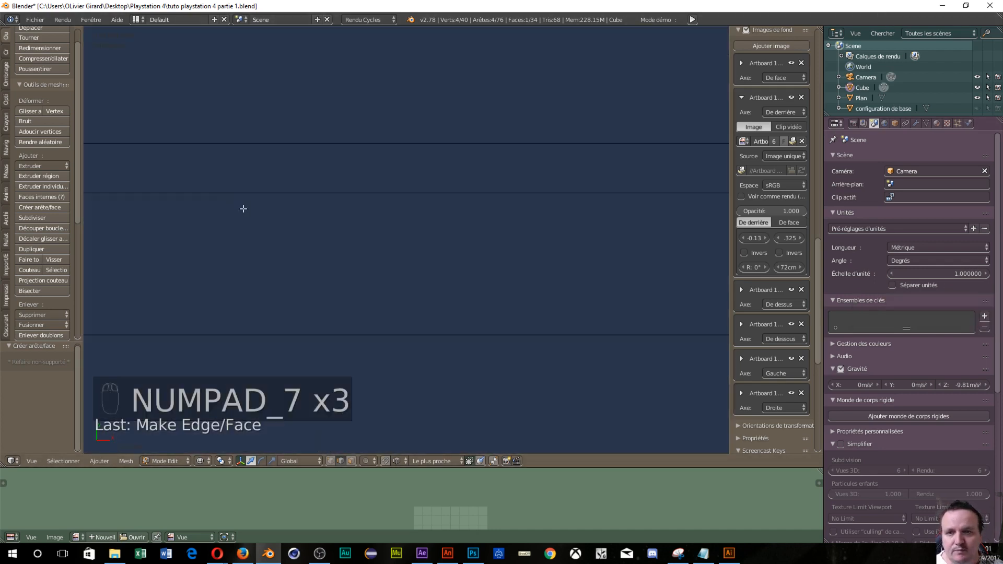
pyautogui.scroll(-6, 244, 306)
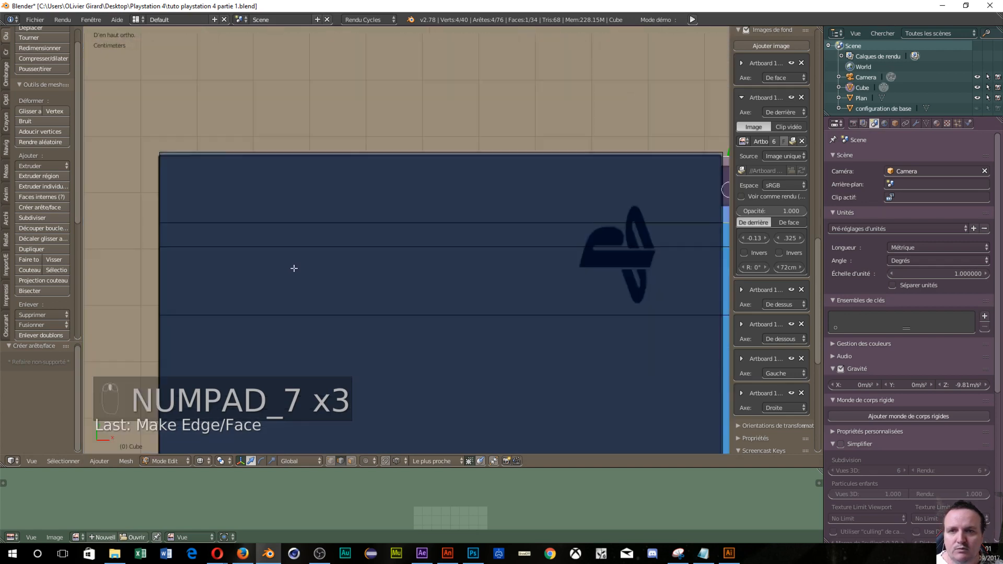
pyautogui.keyDown('shift'); pyautogui.moveTo(463, 205); pyautogui.dragTo(228, 165, button='middle'); pyautogui.keyUp('shift')
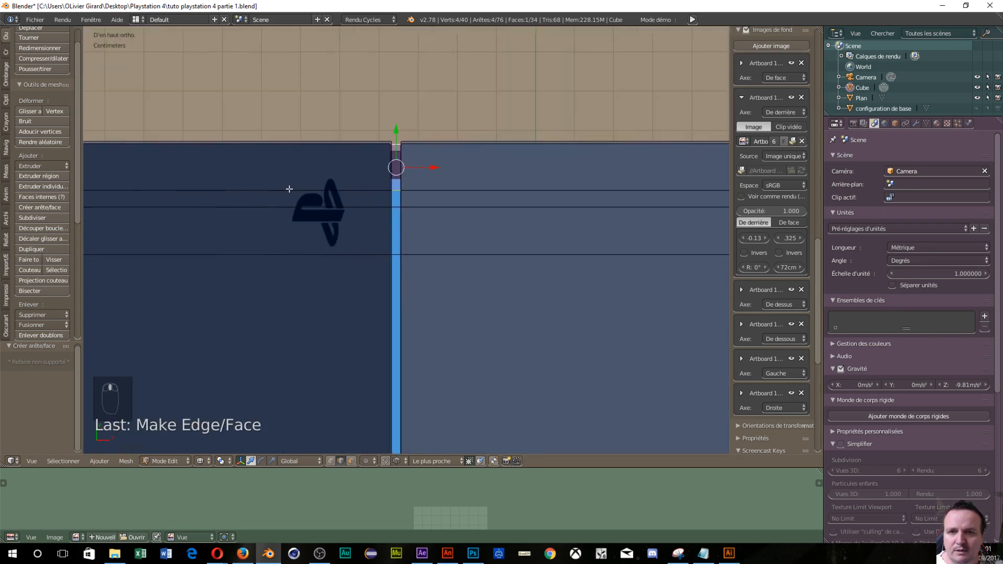
pyautogui.scroll(1, 411, 157)
pyautogui.scroll(3, 412, 158)
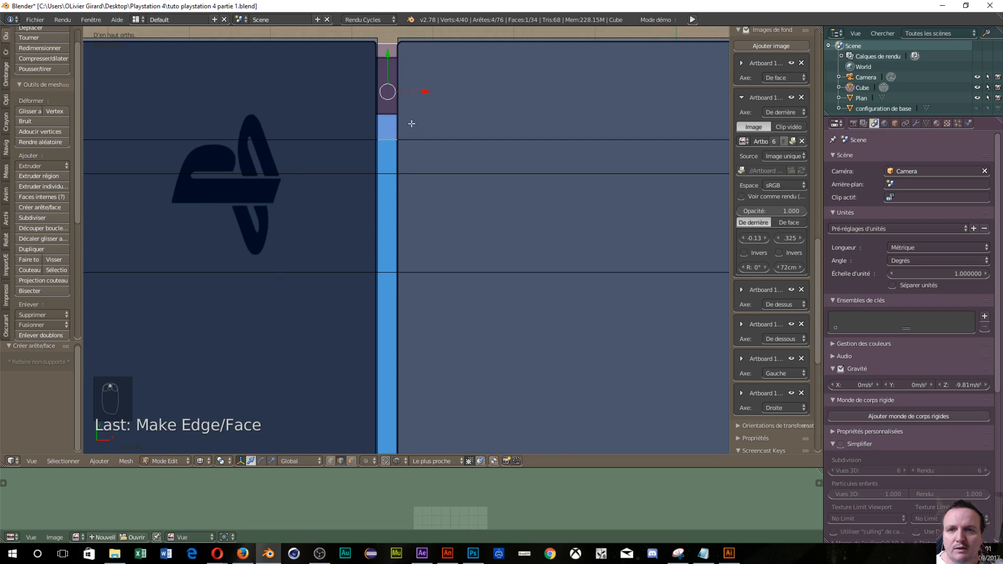
pyautogui.keyDown('shift'); pyautogui.moveTo(411, 124); pyautogui.dragTo(414, 204, button='middle'); pyautogui.keyUp('shift')
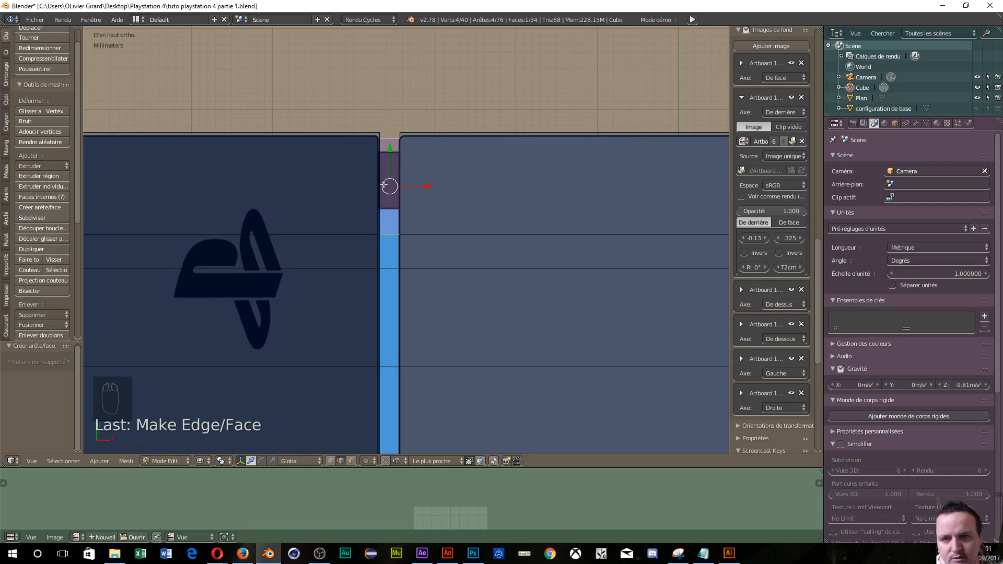
# Step: Switch to face selection and select the new slot face plus the two groove faces directly below it
pyautogui.moveTo(384, 185); pyautogui.dragTo(579, 50, button='middle')
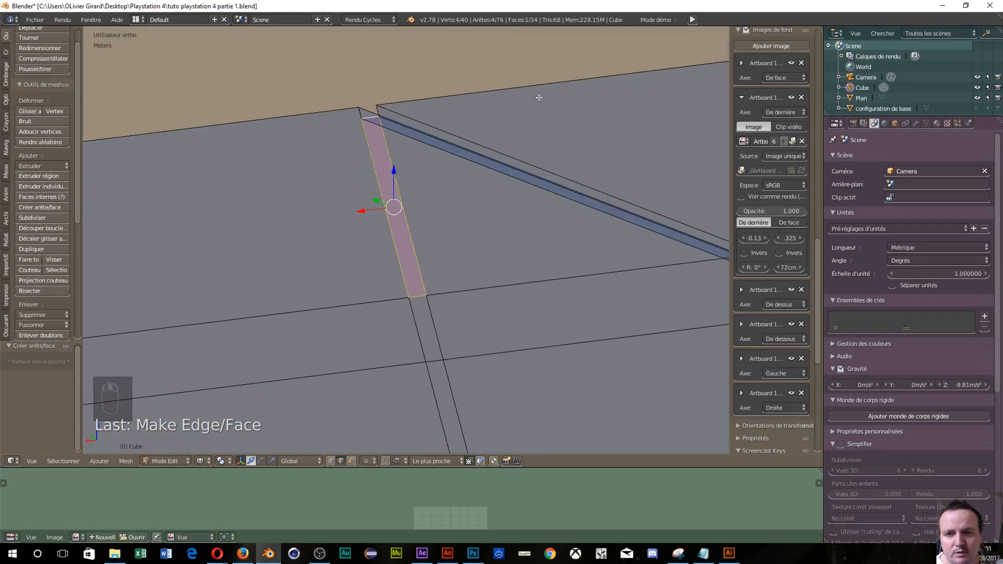
pyautogui.scroll(-2, 530, 106)
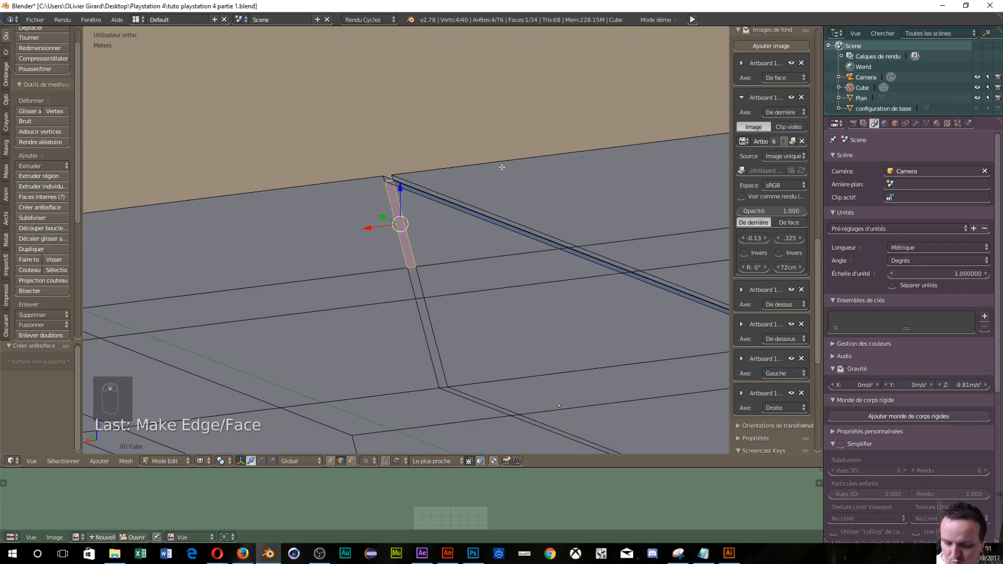
pyautogui.hotkey('ctrl', 'Tab')
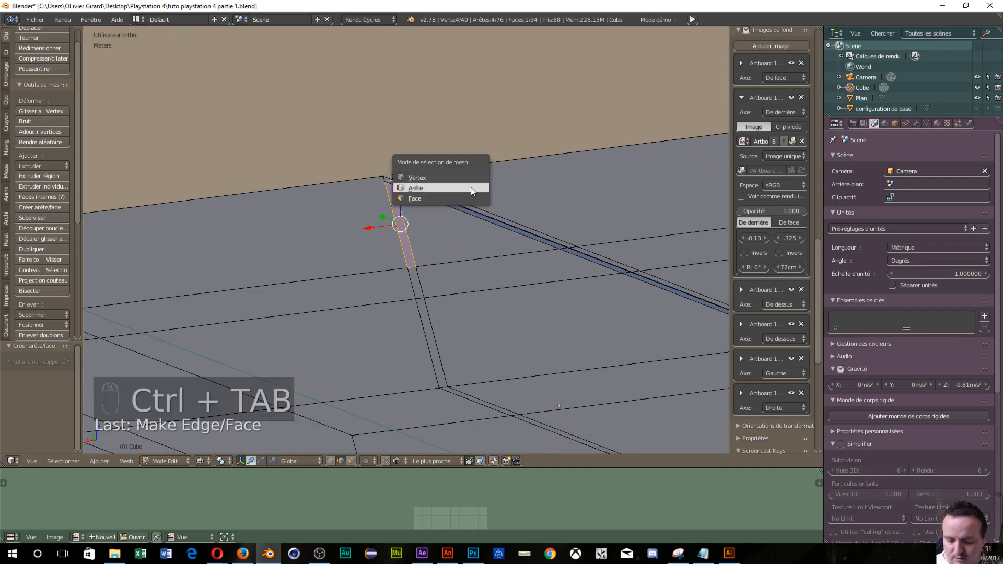
pyautogui.hotkey('ctrl', 'Tab')
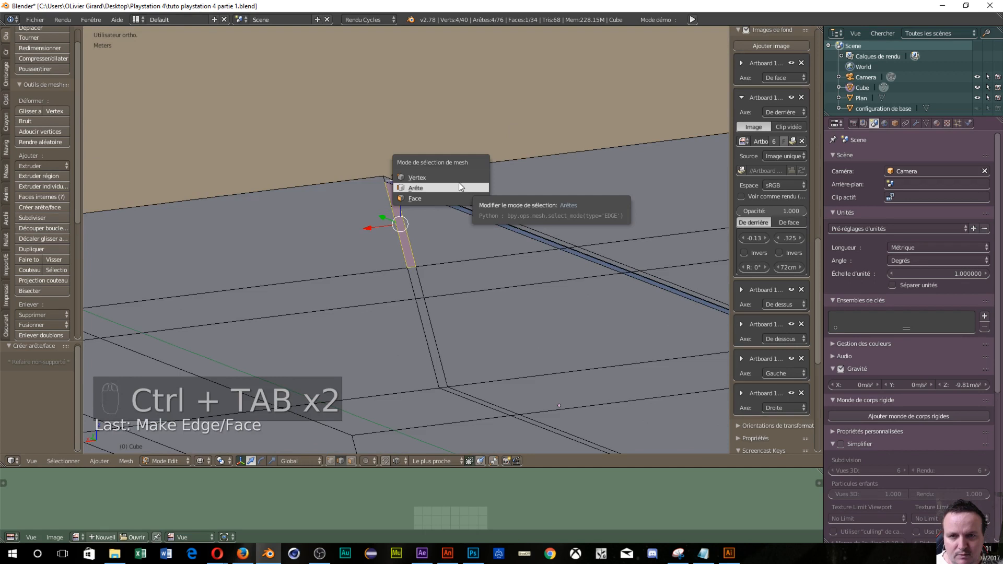
pyautogui.click(430, 198)
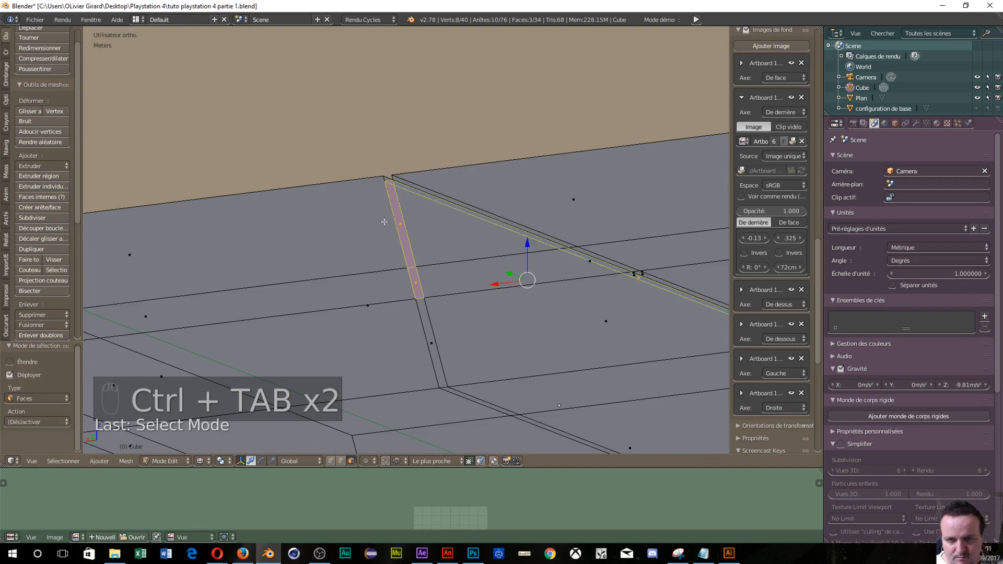
pyautogui.rightClick(400, 225)
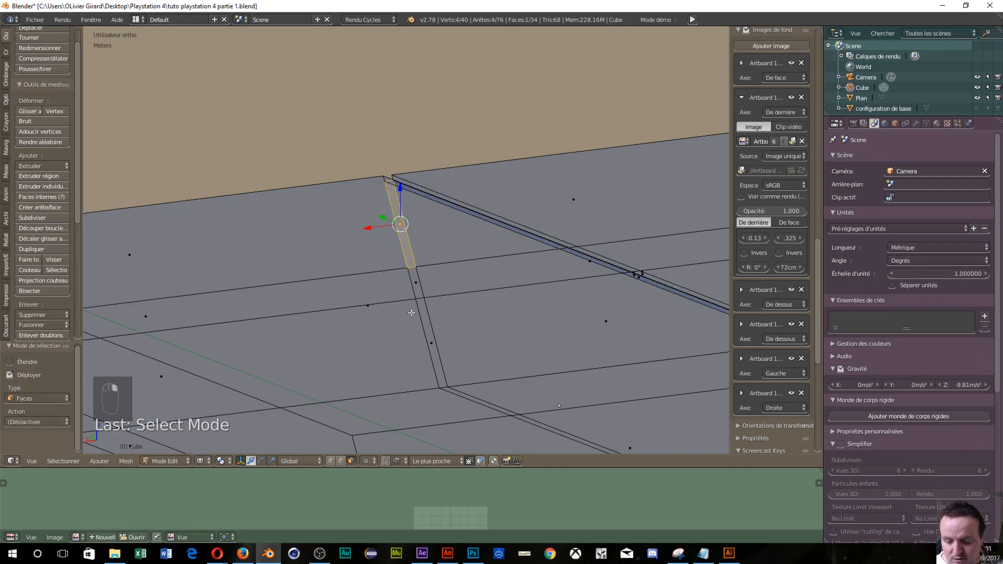
pyautogui.keyDown('shift'); pyautogui.rightClick(414, 288); pyautogui.keyUp('shift')
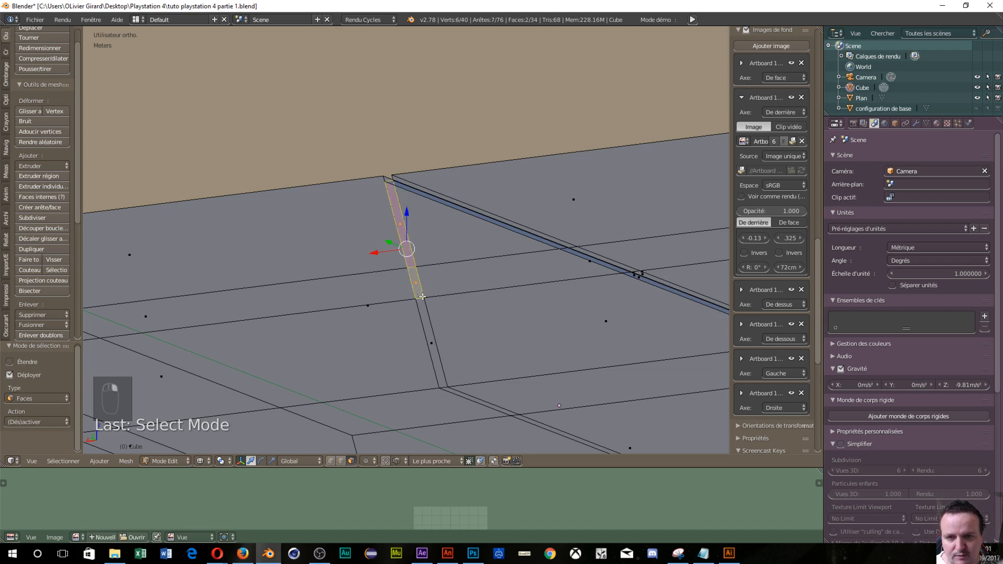
pyautogui.keyDown('shift'); pyautogui.rightClick(431, 343); pyautogui.keyUp('shift')
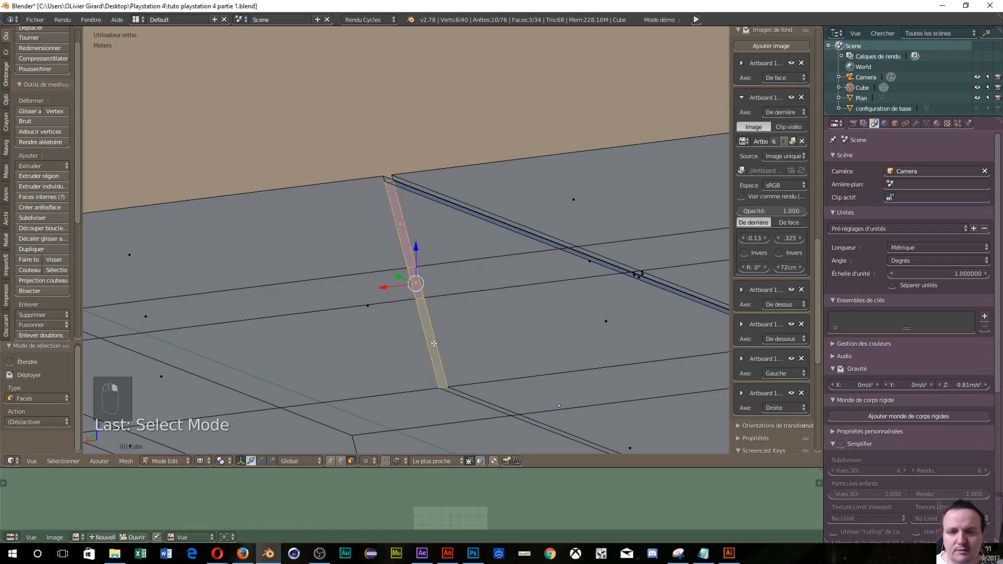
# Step: Examine the groove and its selected faces from several angles, including the front view against the reference image
pyautogui.scroll(-5, 462, 335)
pyautogui.keyDown('shift'); pyautogui.moveTo(498, 274); pyautogui.dragTo(413, 269, button='middle'); pyautogui.keyUp('shift')
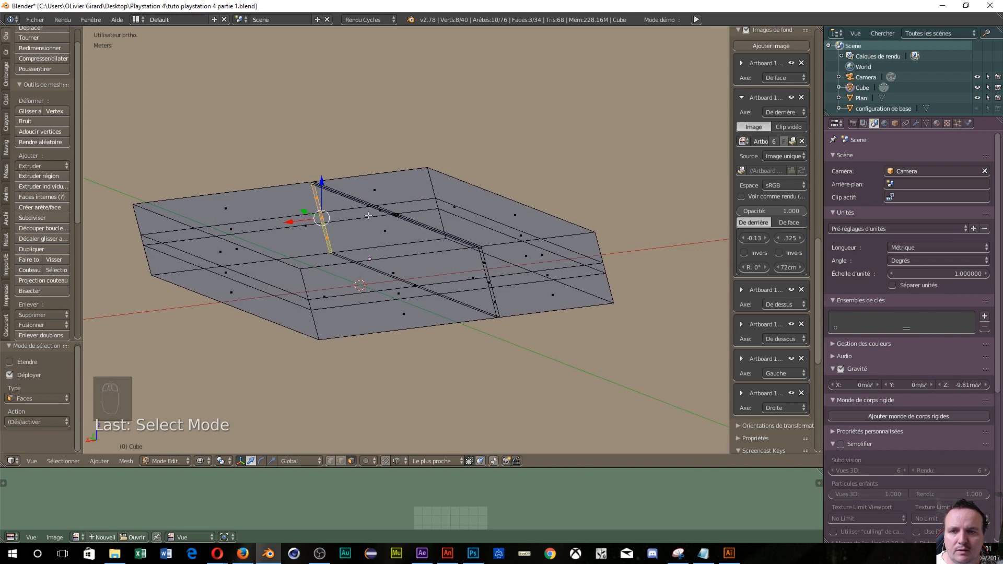
pyautogui.scroll(2, 334, 214)
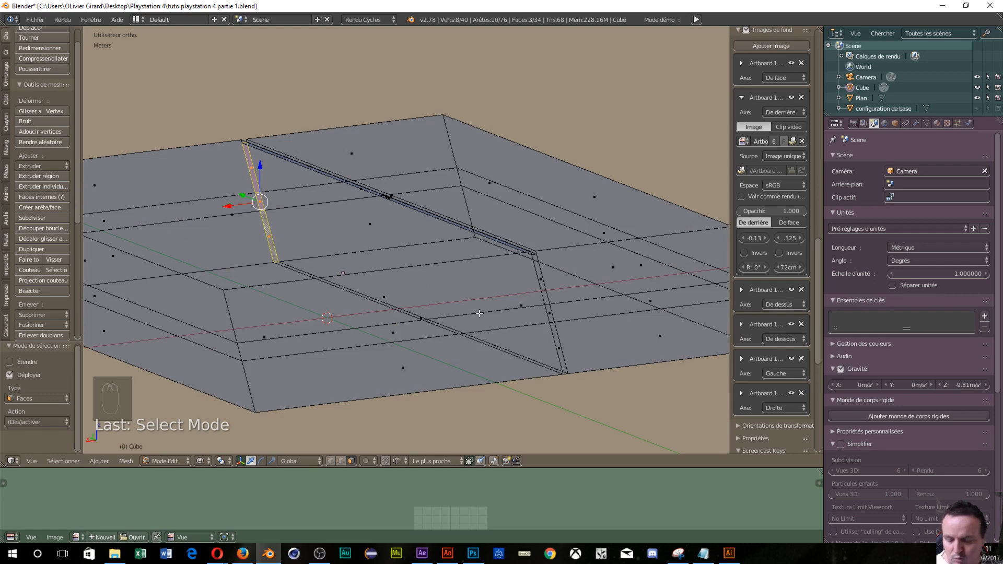
pyautogui.moveTo(424, 348); pyautogui.dragTo(476, 328, button='middle')
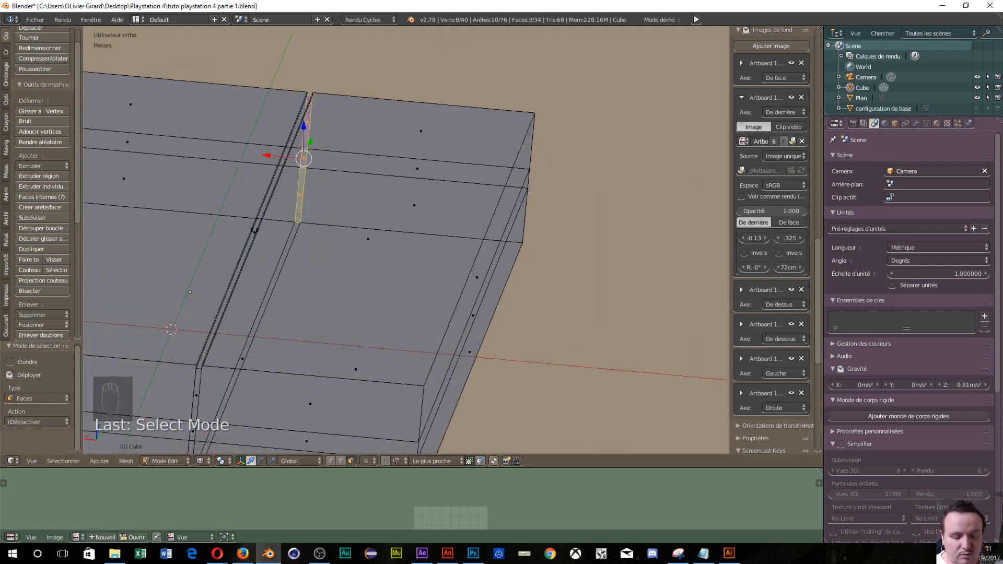
pyautogui.press('KP_1')
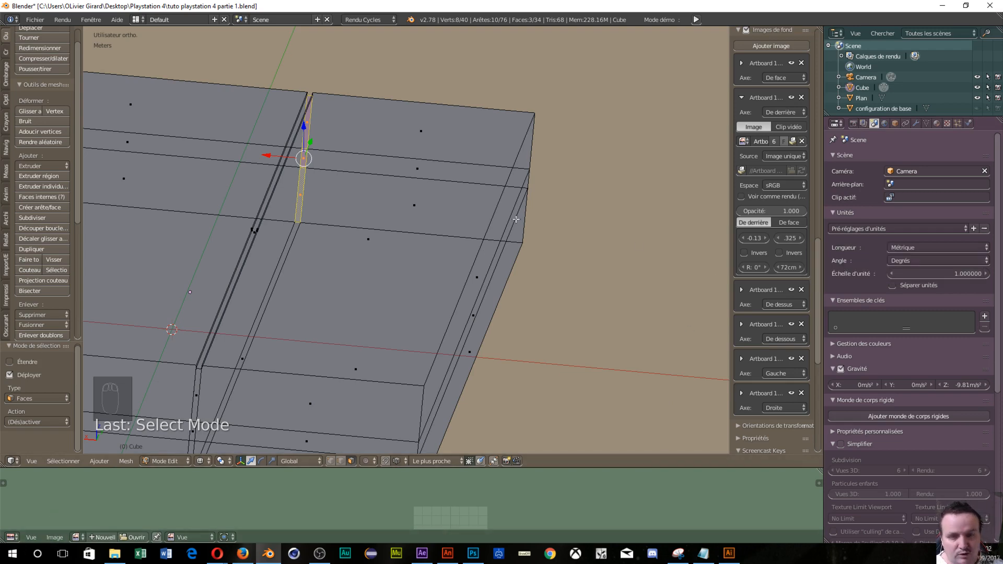
pyautogui.press('KP_1')
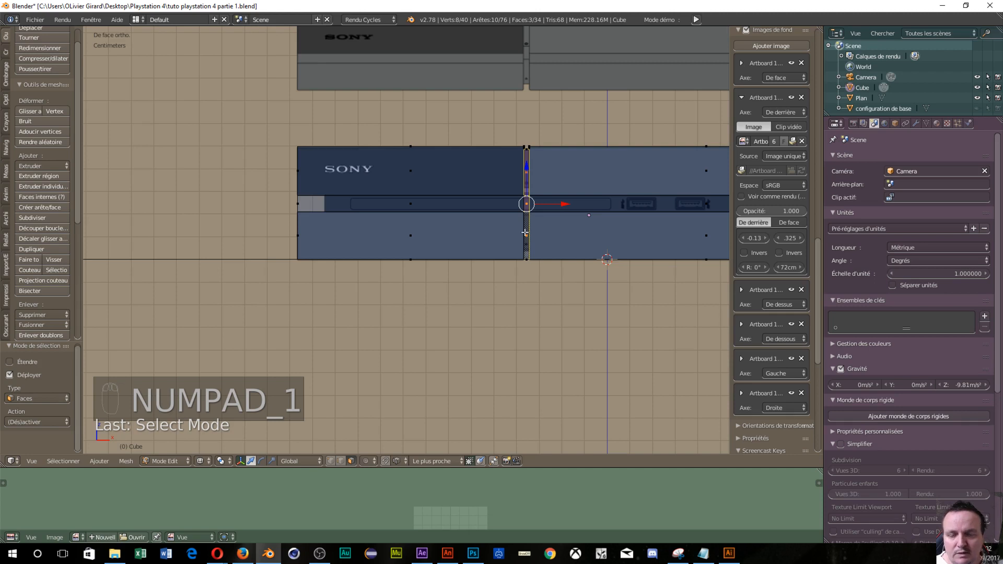
pyautogui.scroll(4, 538, 233)
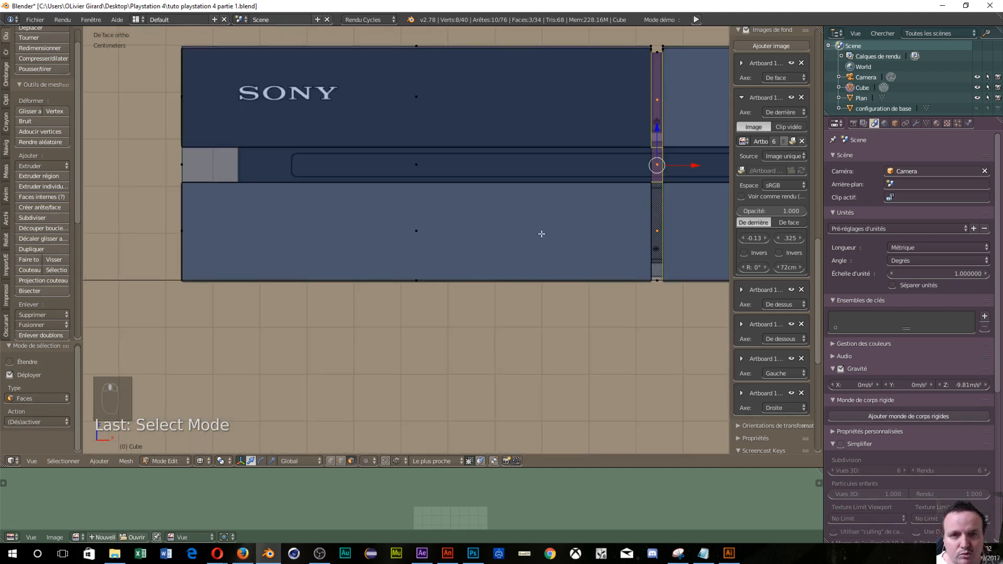
pyautogui.keyDown('shift'); pyautogui.moveTo(539, 231); pyautogui.dragTo(320, 262, button='middle'); pyautogui.keyUp('shift')
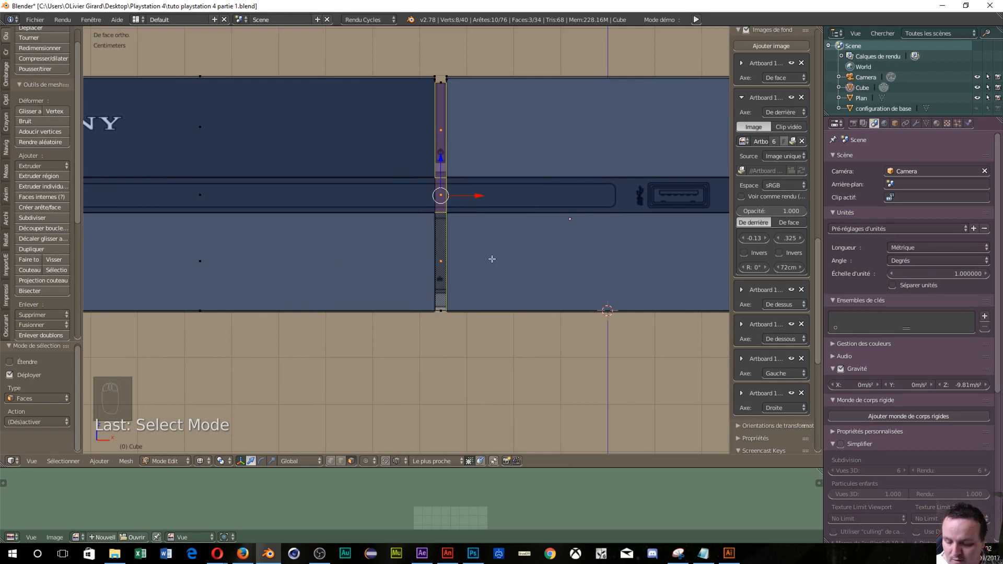
pyautogui.scroll(-6, 495, 275)
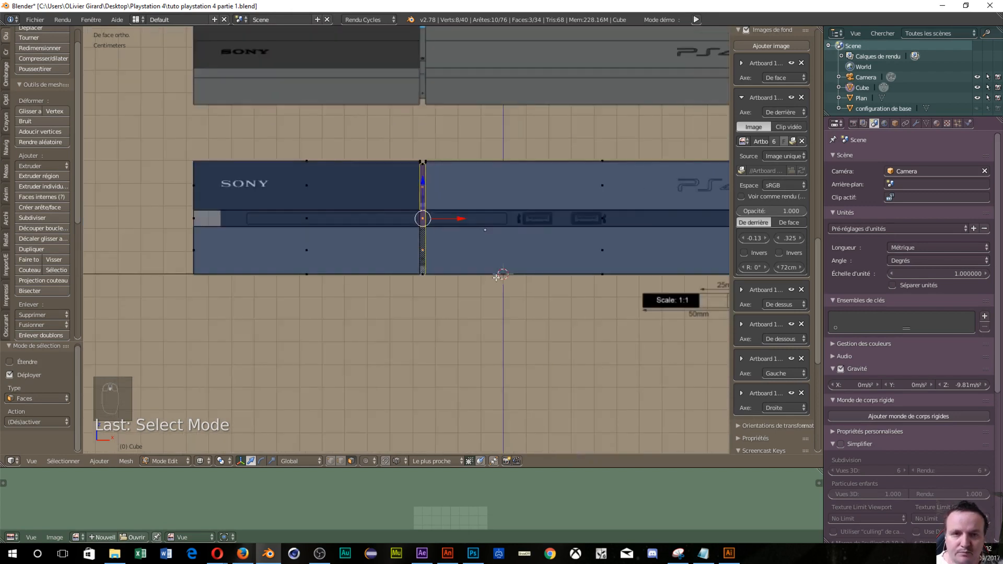
# Step: Add a vertical loop cut on the casing's PS4-logo side beside the groove and shift it -0.194 mm along X to the reference edge
pyautogui.hotkey('ctrl', 'r')
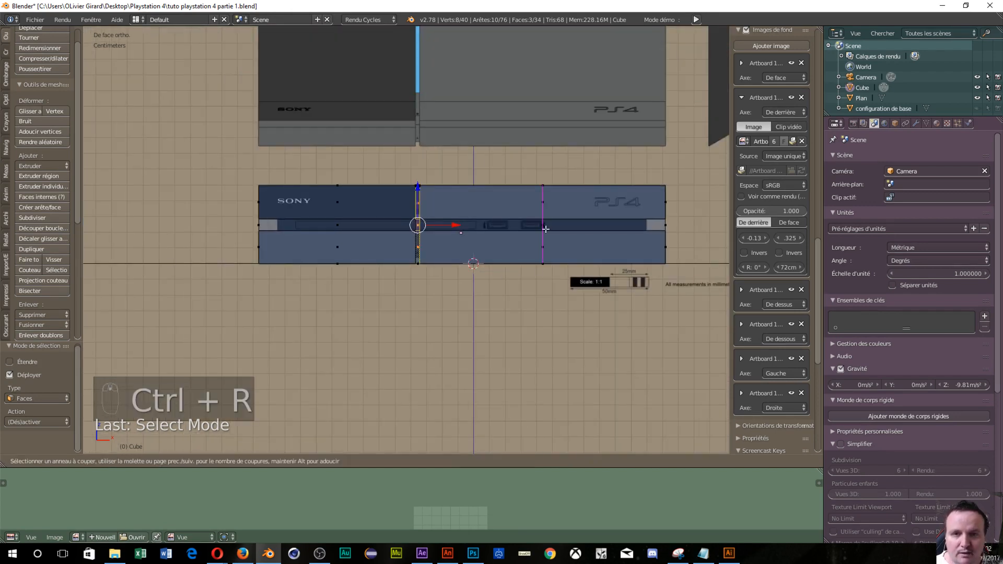
pyautogui.click(545, 229)
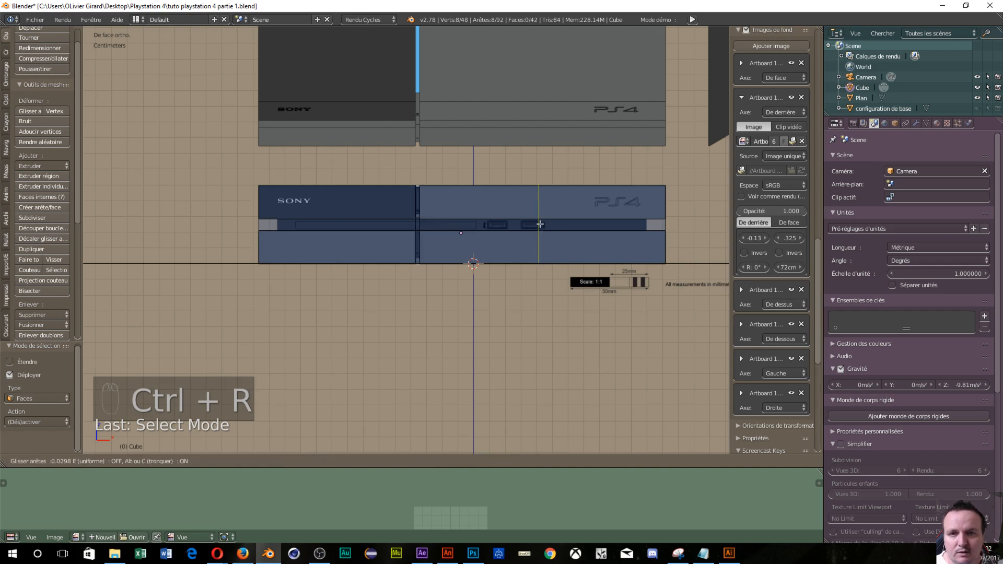
pyautogui.click(422, 231)
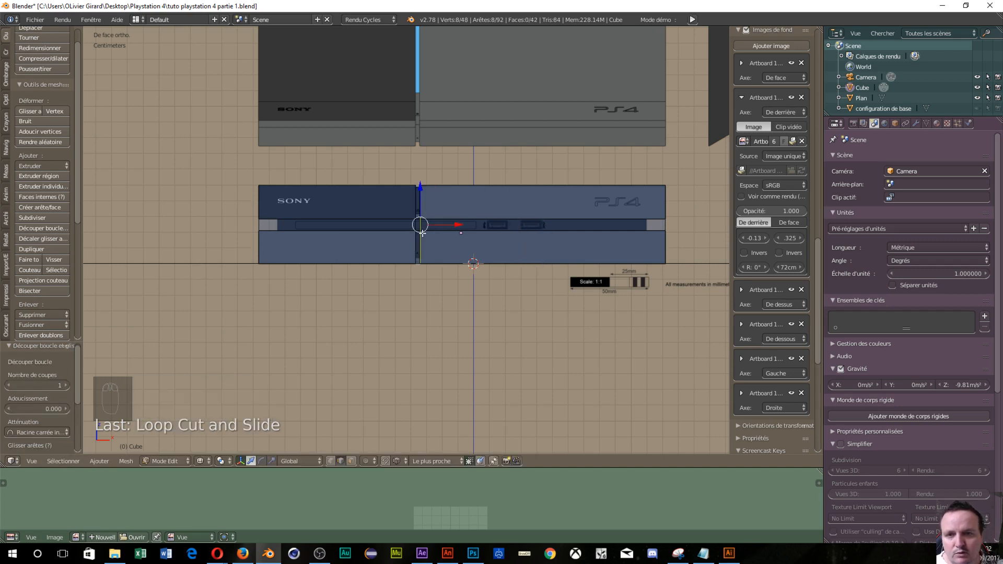
pyautogui.scroll(5, 420, 232)
pyautogui.scroll(8, 412, 239)
pyautogui.keyDown('shift'); pyautogui.moveTo(443, 195); pyautogui.dragTo(227, 35, button='middle'); pyautogui.keyUp('shift')
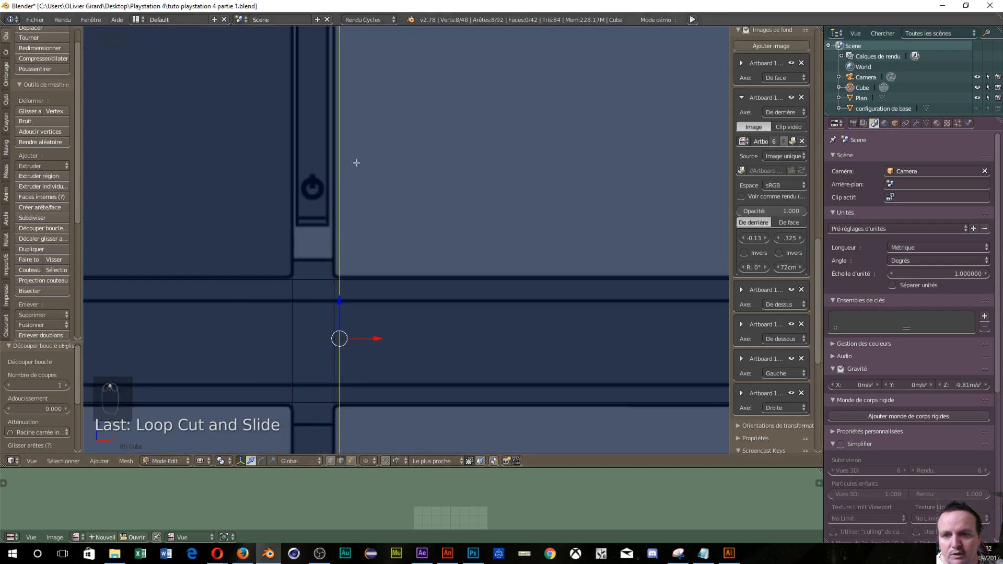
pyautogui.scroll(4, 369, 262)
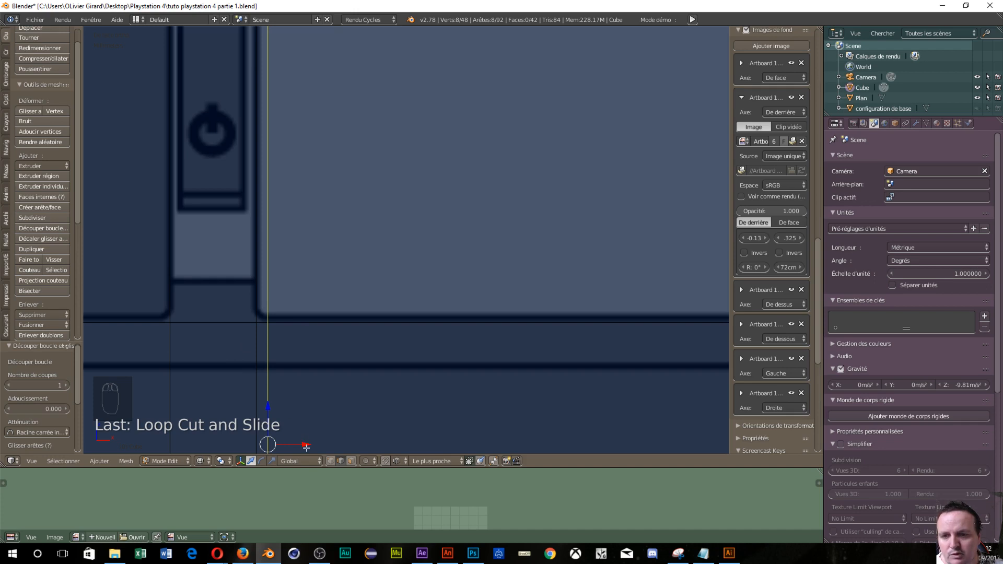
pyautogui.moveTo(306, 447); pyautogui.dragTo(299, 450)
pyautogui.scroll(-5, 215, 384)
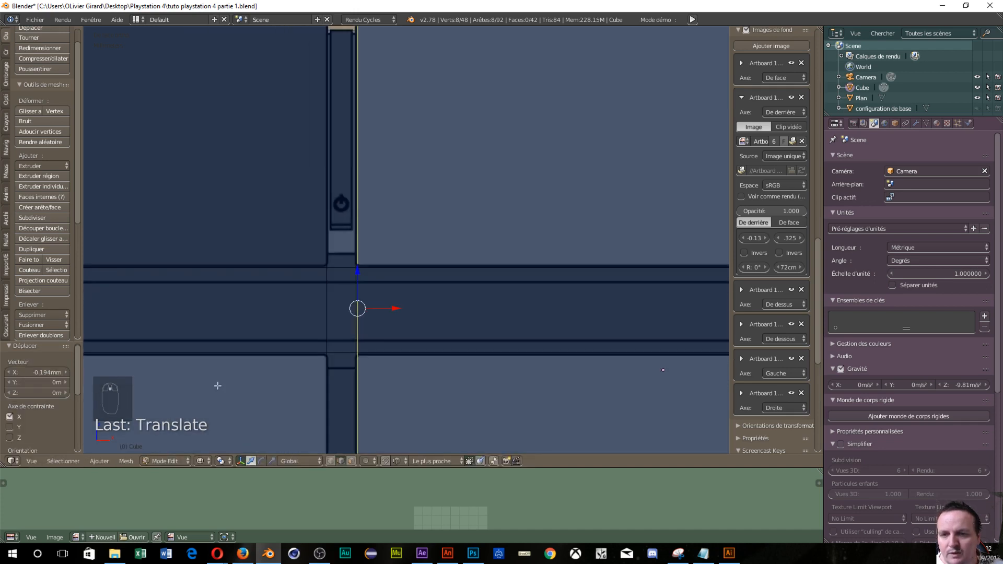
# Step: Add a vertical loop cut through the casing's SONY-logo side and slide it fully against the groove
pyautogui.scroll(-5, 293, 175)
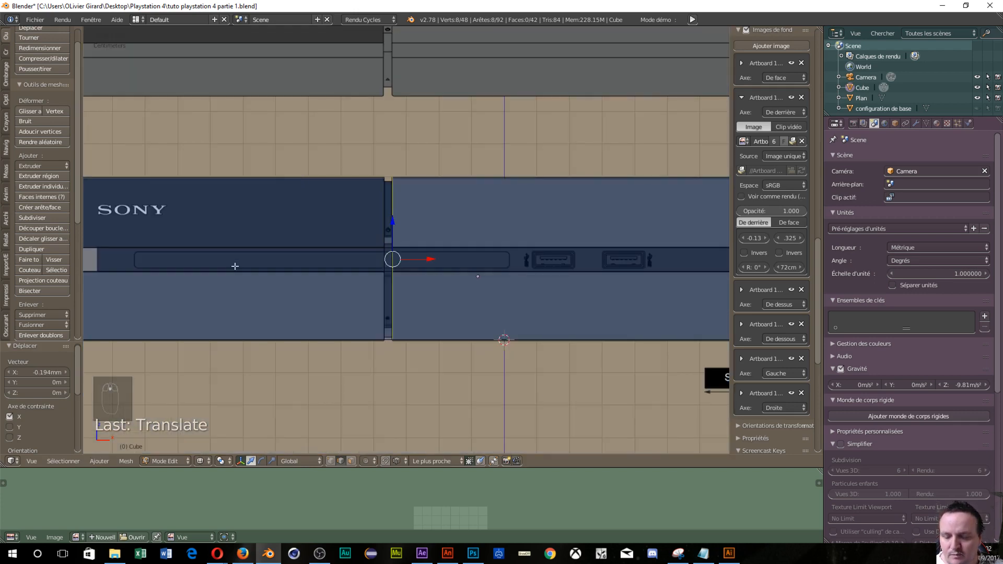
pyautogui.hotkey('ctrl', 'r')
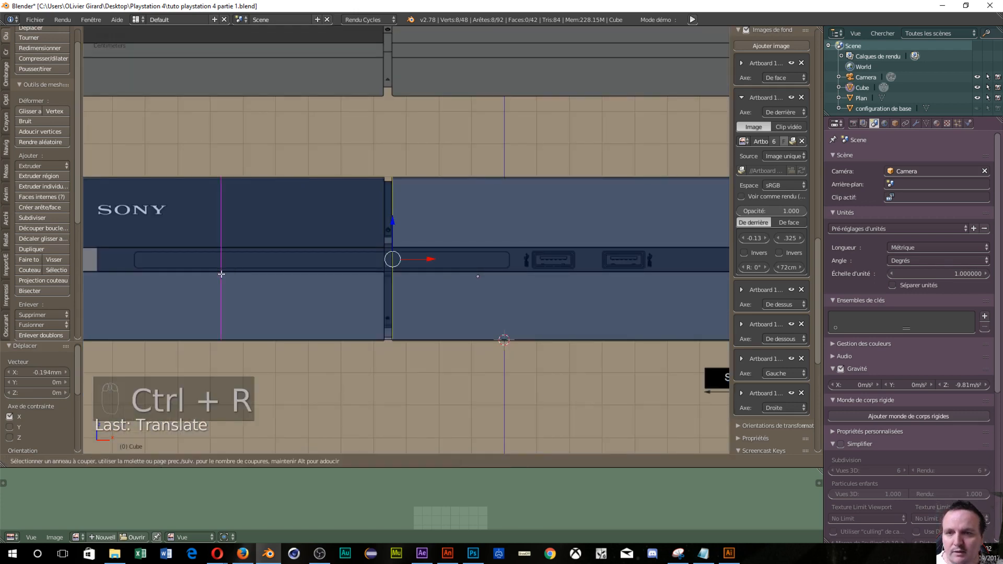
pyautogui.click(235, 267)
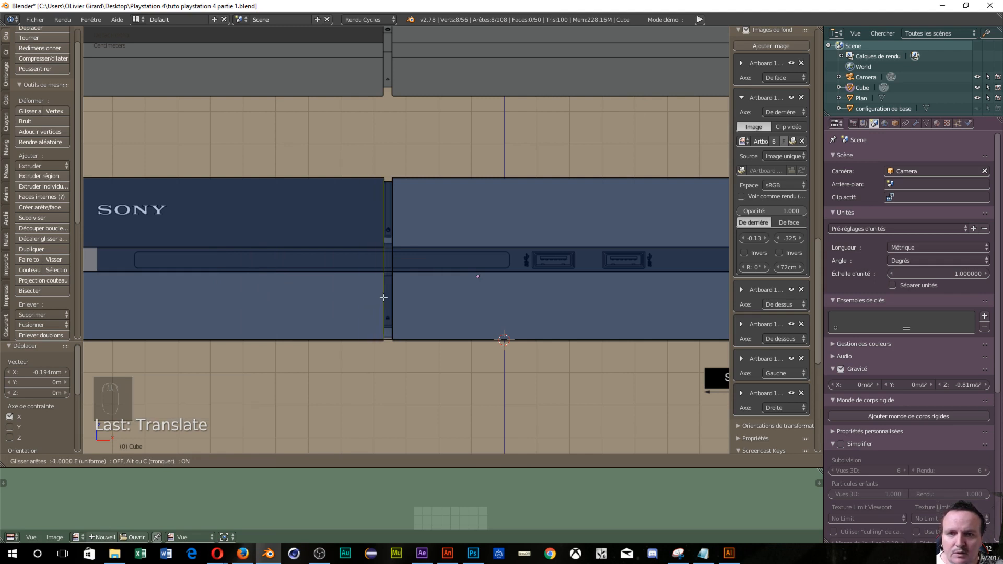
pyautogui.click(383, 297)
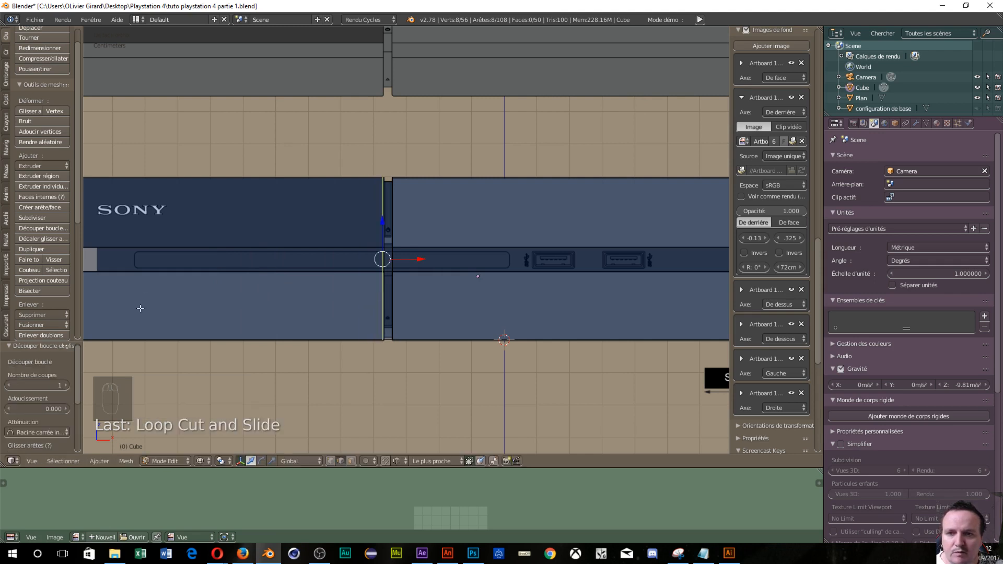
# Step: Add a horizontal loop cut across the upper PS4-logo section and slide it down to the upper edge of the middle band
pyautogui.scroll(-4, 190, 236)
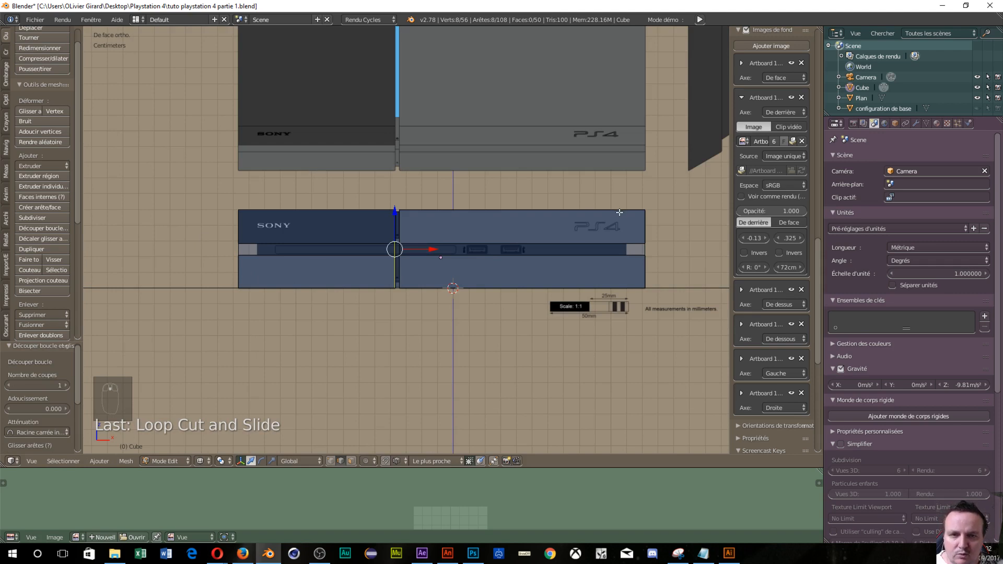
pyautogui.hotkey('ctrl', 'r')
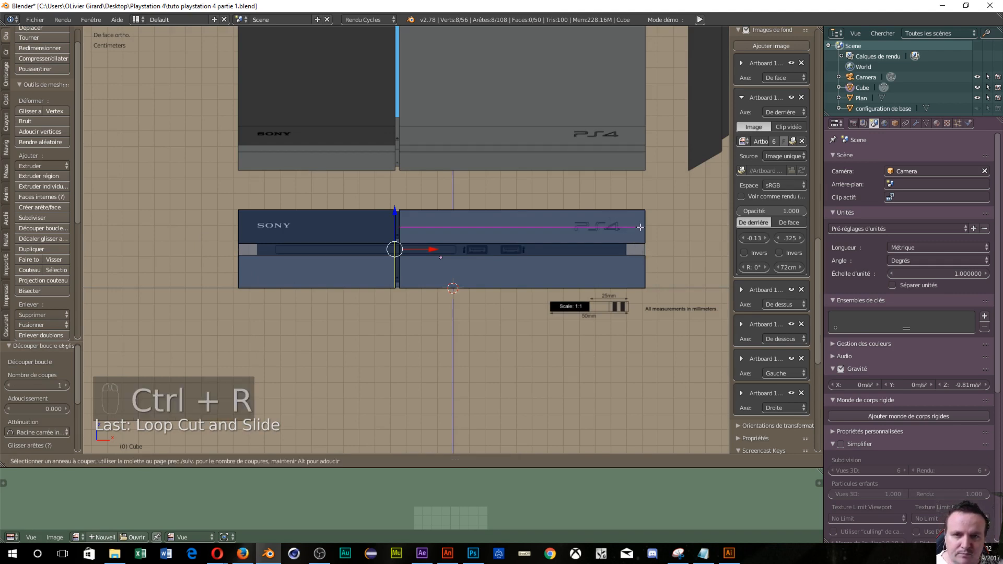
pyautogui.click(640, 227)
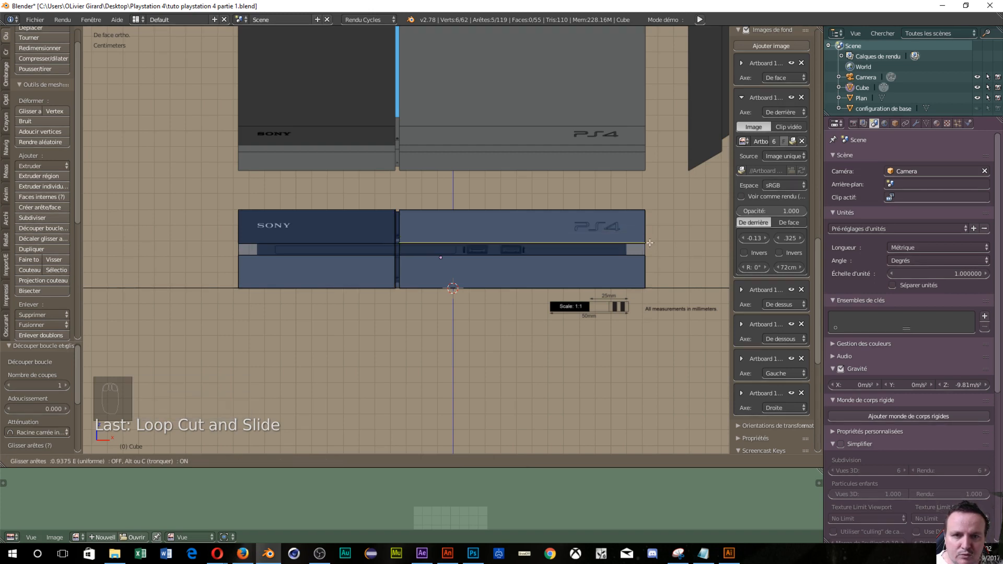
pyautogui.click(649, 242)
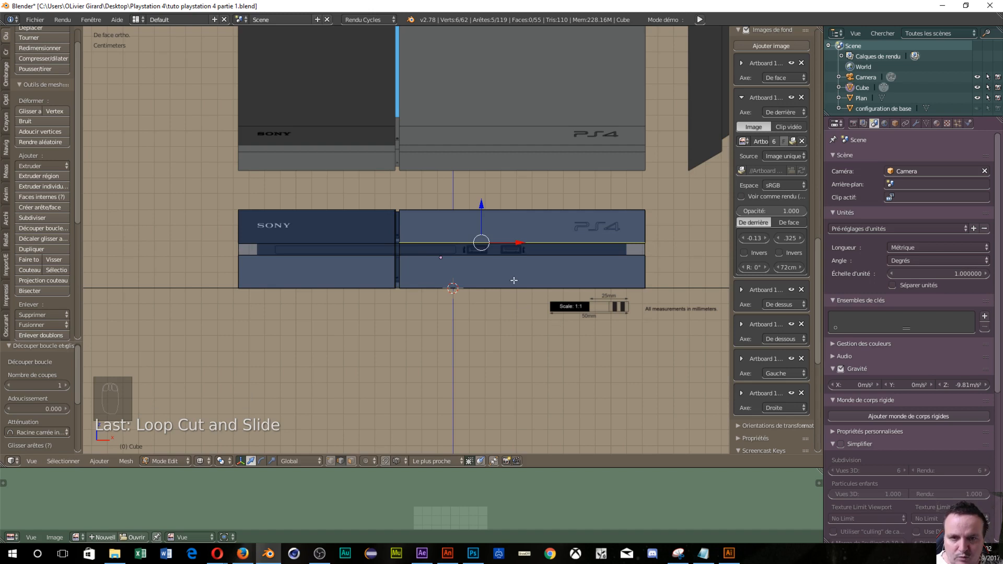
# Step: Add a horizontal loop cut across the casing's lower section and slide it up to the middle band's lower edge
pyautogui.hotkey('ctrl', 'r')
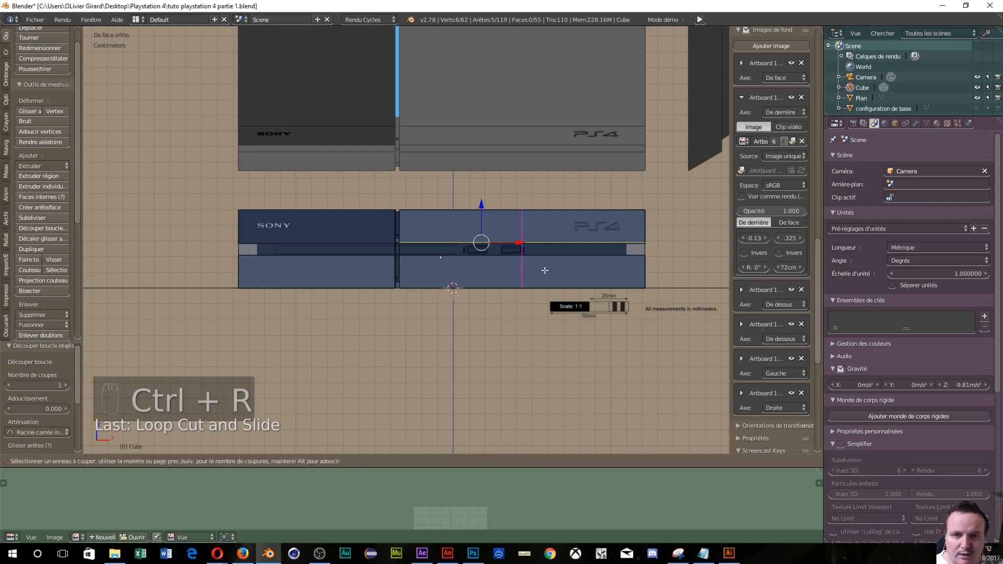
pyautogui.click(653, 273)
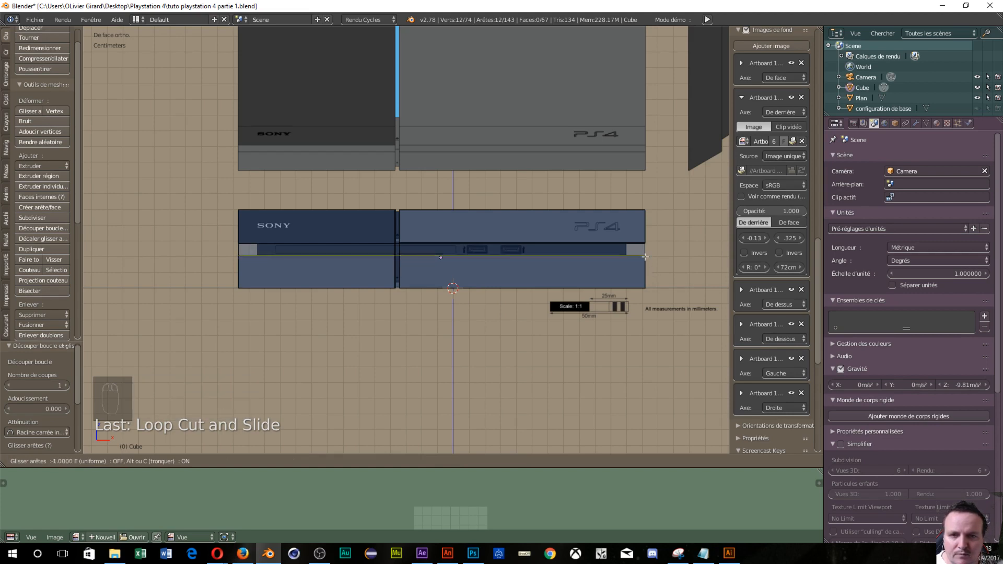
pyautogui.click(645, 257)
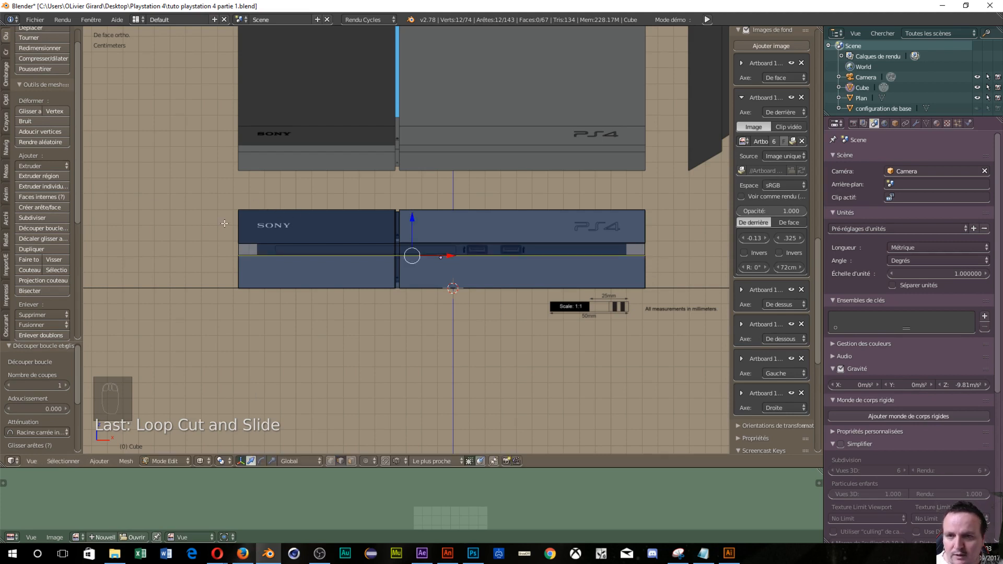
# Step: Add a horizontal loop cut across the upper SONY-logo section and move it -0.439 mm along Z onto the middle band's upper edge
pyautogui.hotkey('ctrl', 'r')
pyautogui.click(245, 230)
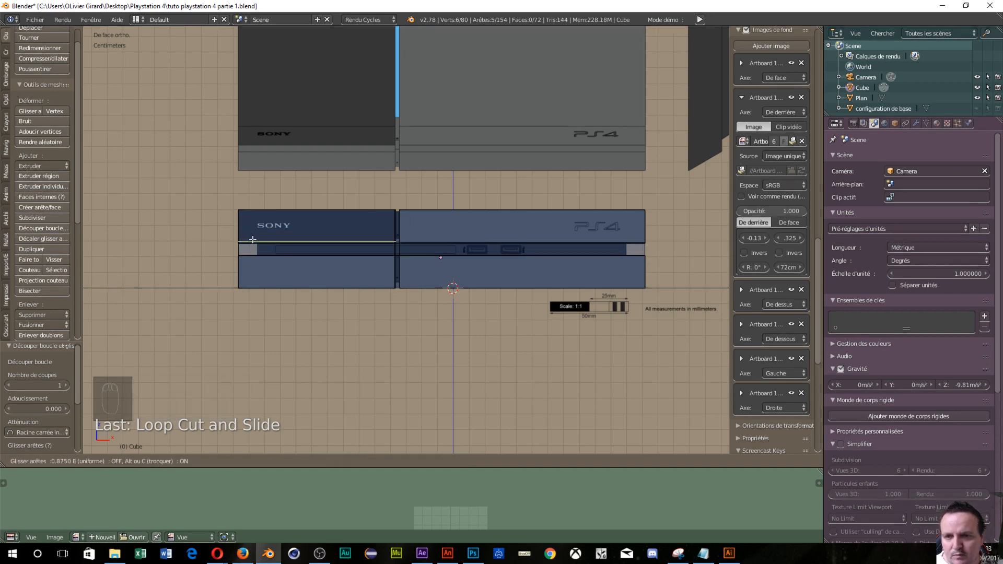
pyautogui.click(253, 240)
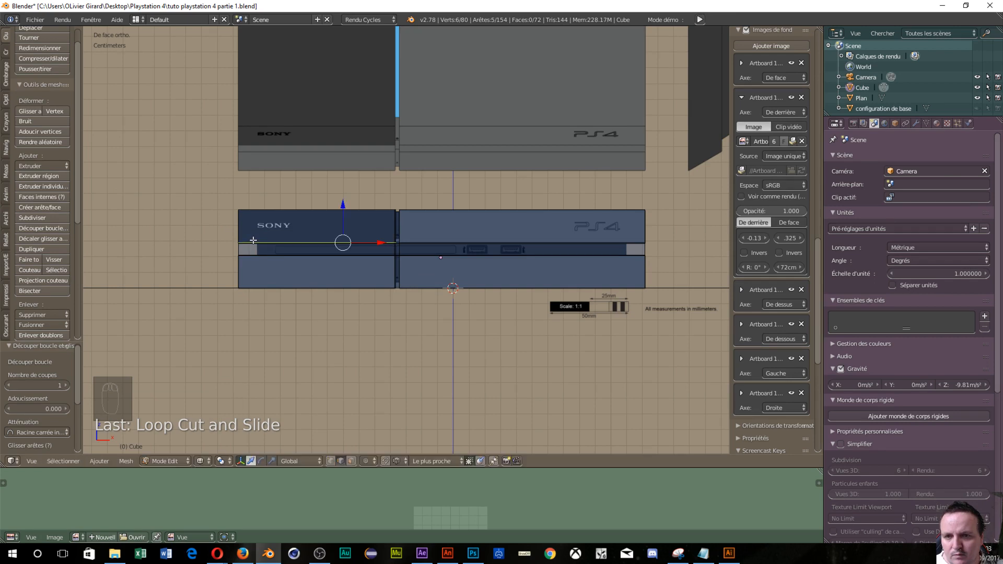
pyautogui.scroll(6, 262, 268)
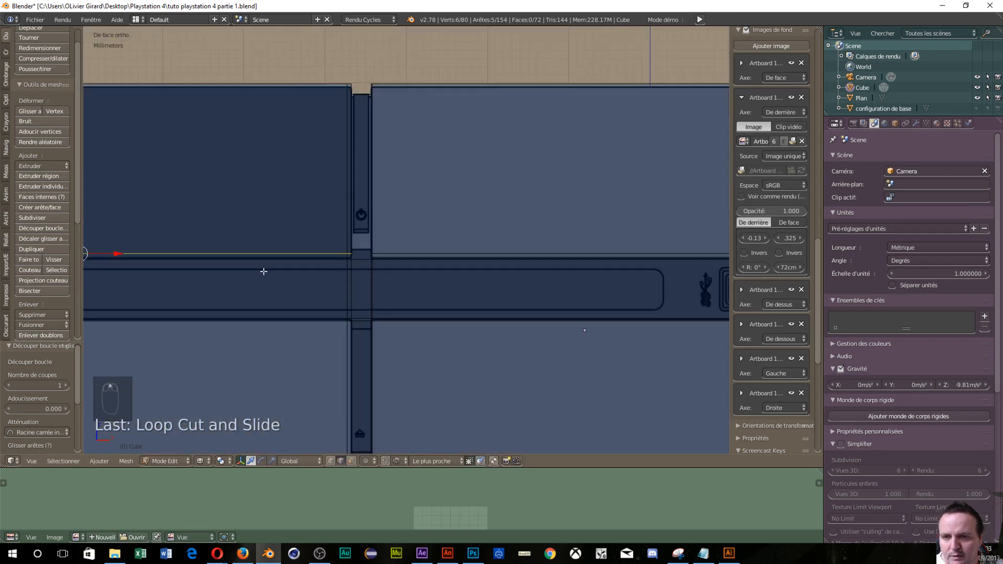
pyautogui.scroll(5, 250, 282)
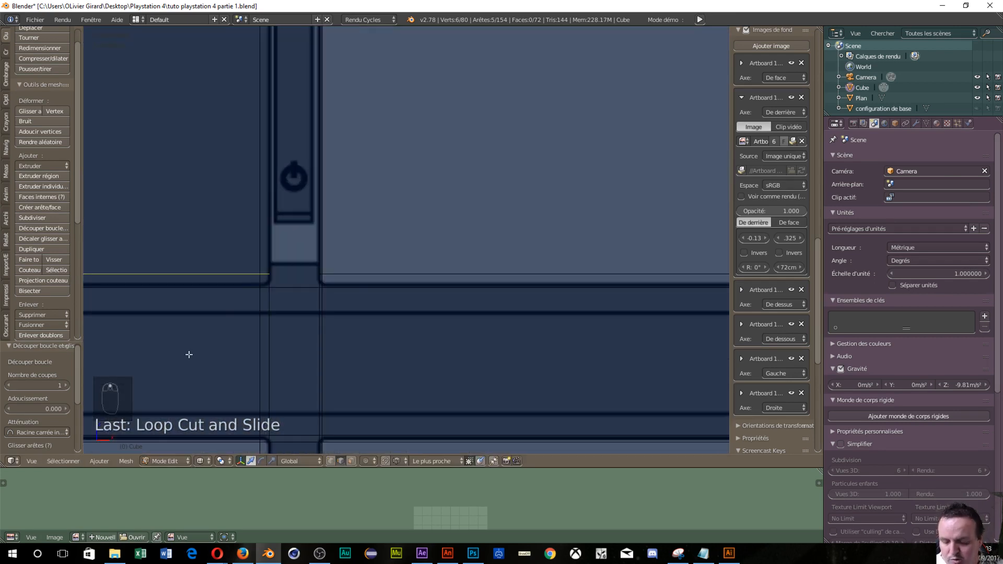
pyautogui.keyDown('shift'); pyautogui.moveTo(514, 305); pyautogui.dragTo(417, 257, button='middle'); pyautogui.keyUp('shift')
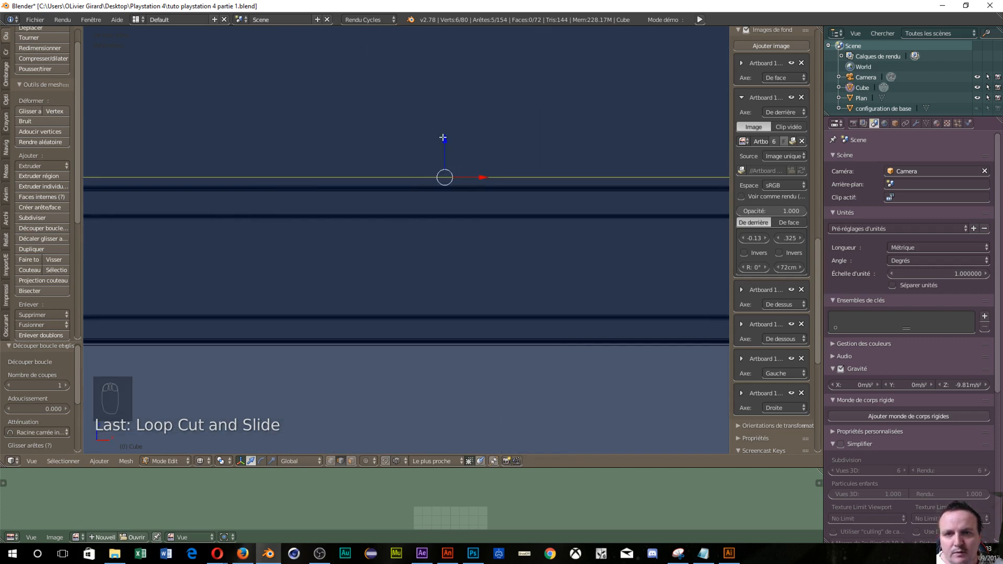
pyautogui.moveTo(443, 138); pyautogui.dragTo(443, 146)
pyautogui.scroll(-4, 168, 352)
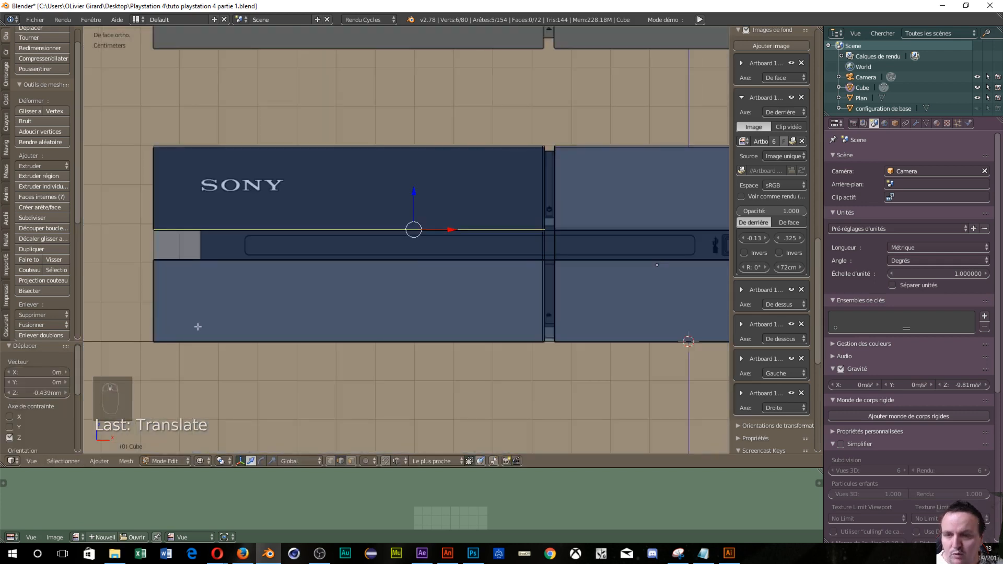
# Step: Switch to face selection, select the middle band's outer end face on the SONY side and move it 1.2 cm inward along X
pyautogui.hotkey('ctrl', 'Tab')
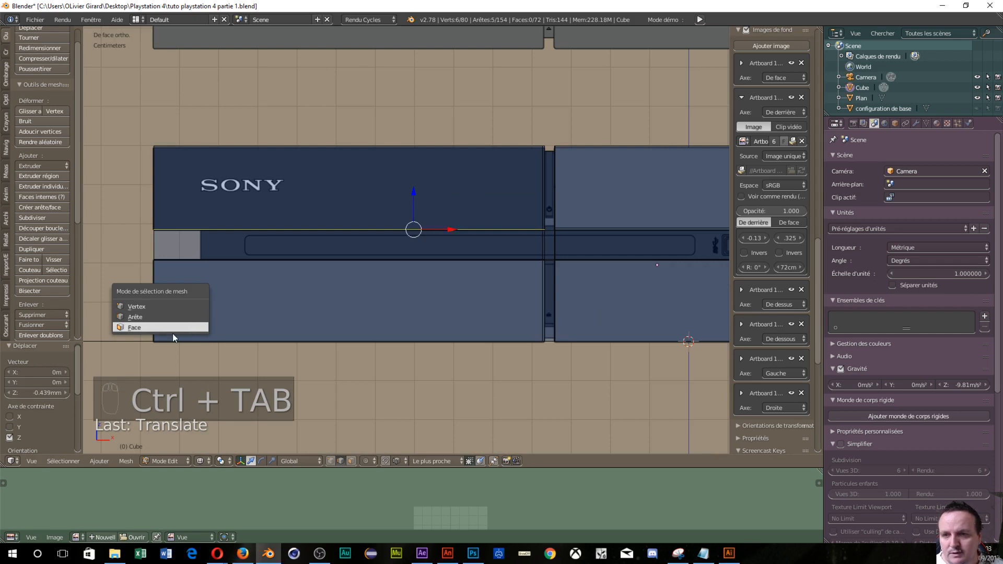
pyautogui.click(172, 330)
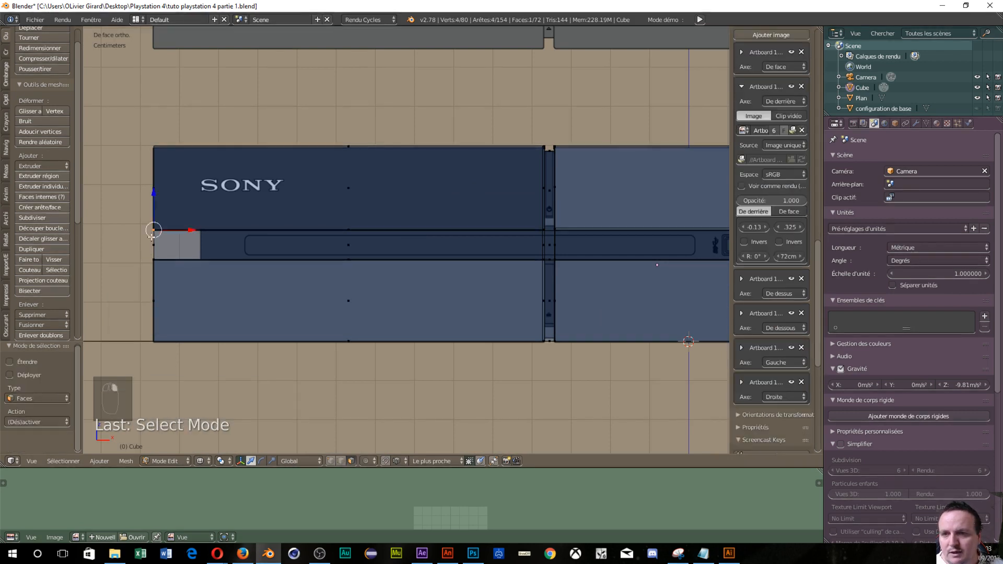
pyautogui.moveTo(153, 240); pyautogui.dragTo(173, 255, button='right')
pyautogui.rightClick(174, 255)
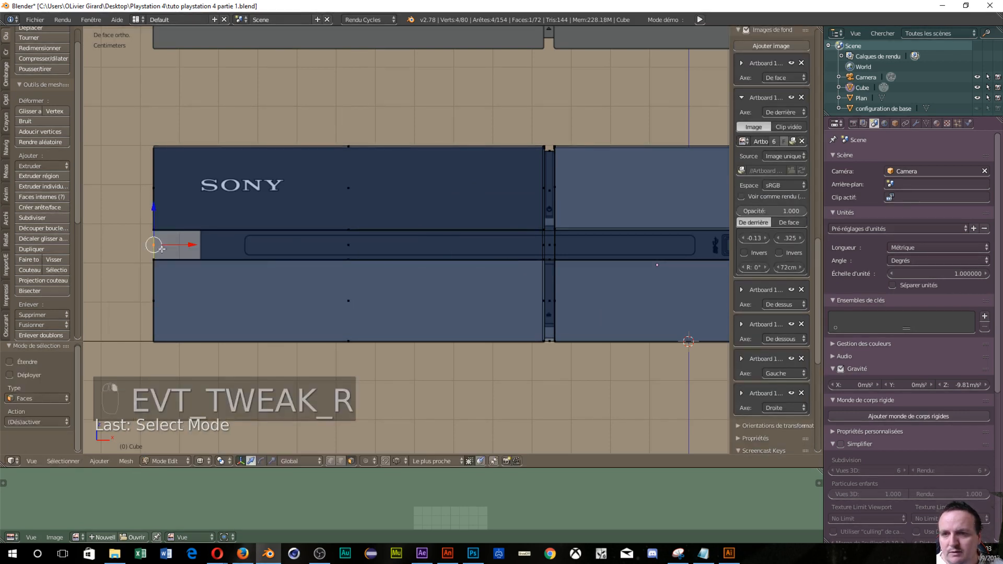
pyautogui.moveTo(188, 245); pyautogui.dragTo(233, 241)
pyautogui.scroll(-7, 241, 239)
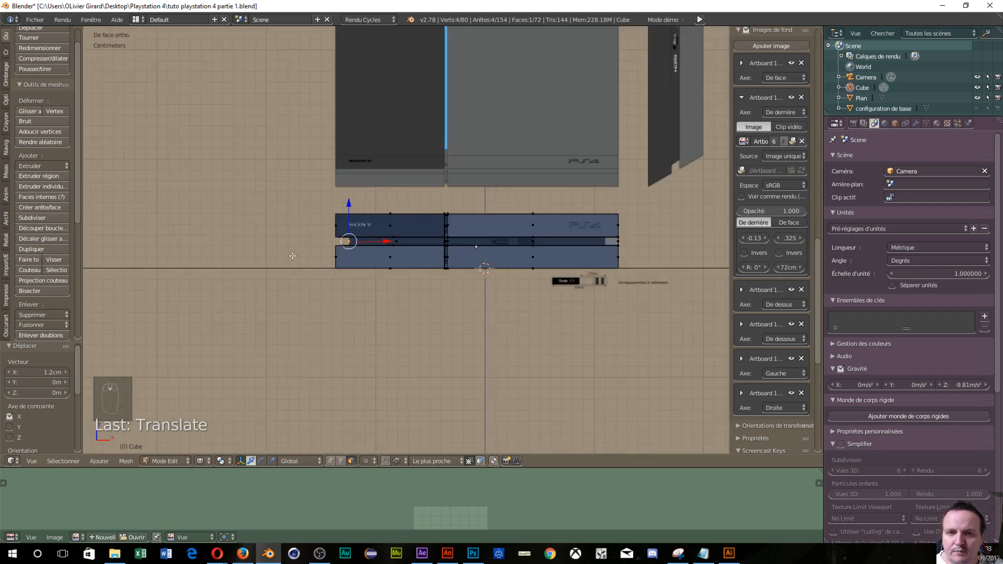
# Step: Select the middle band's outer end face on the PS4 side and move it -1.209 cm inward along X
pyautogui.keyDown('shift'); pyautogui.moveTo(561, 305); pyautogui.dragTo(286, 237, button='middle'); pyautogui.keyUp('shift')
pyautogui.scroll(5, 245, 335)
pyautogui.scroll(6, 588, 206)
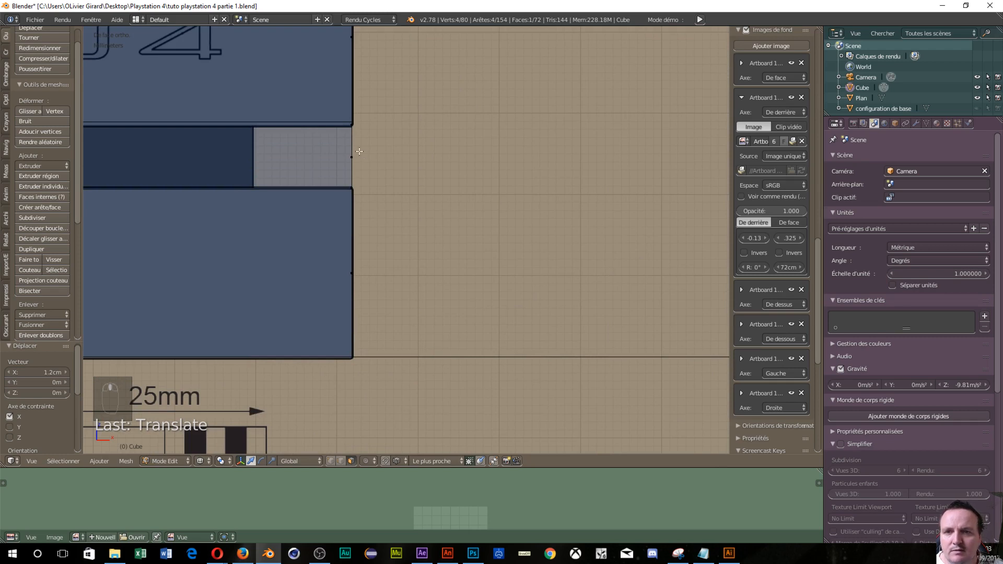
pyautogui.rightClick(352, 159)
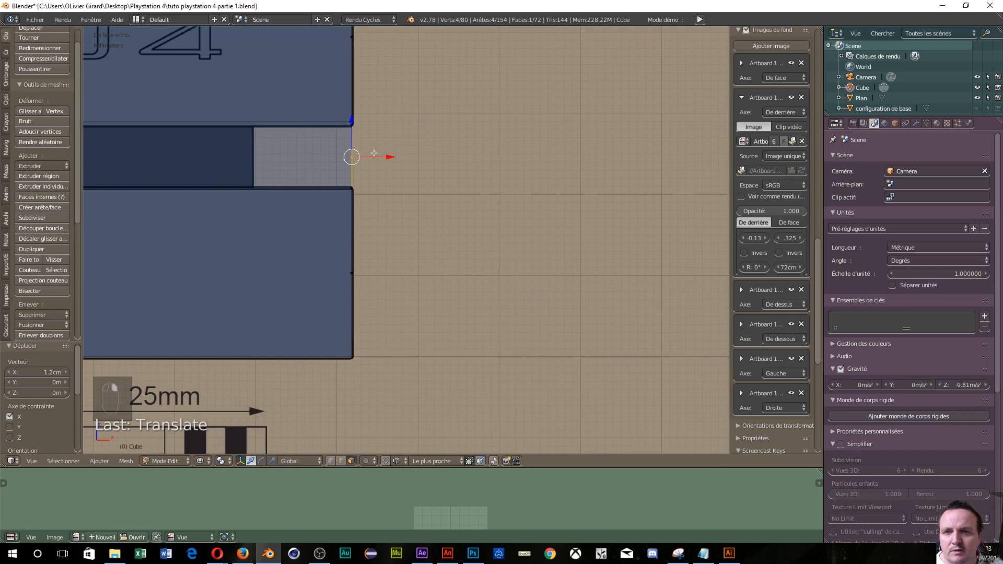
pyautogui.moveTo(391, 155); pyautogui.dragTo(291, 155)
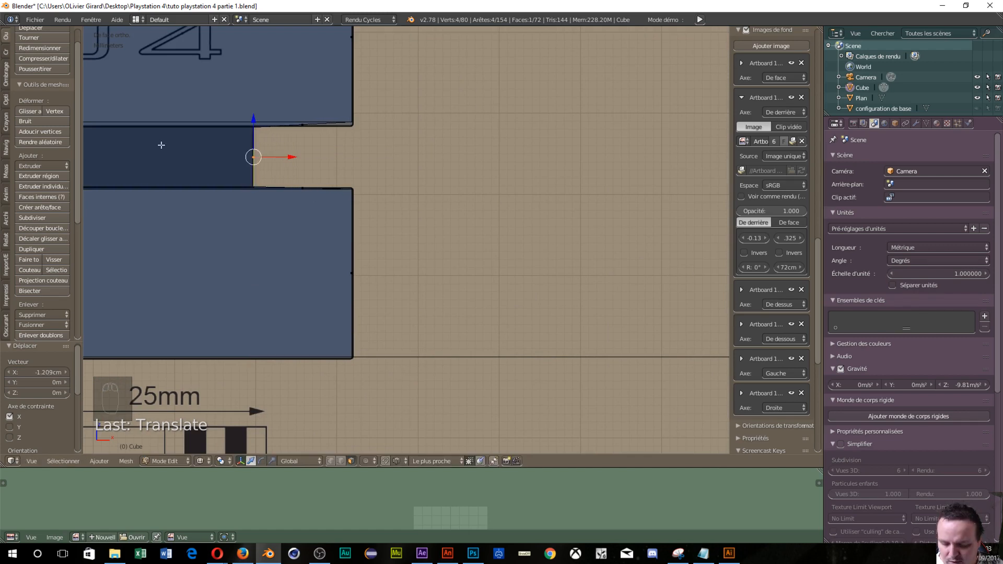
# Step: Try sliding the upper PS4-logo section's lower edge by a factor of 0.079 in edge selection, and undo the slide
pyautogui.press('l')
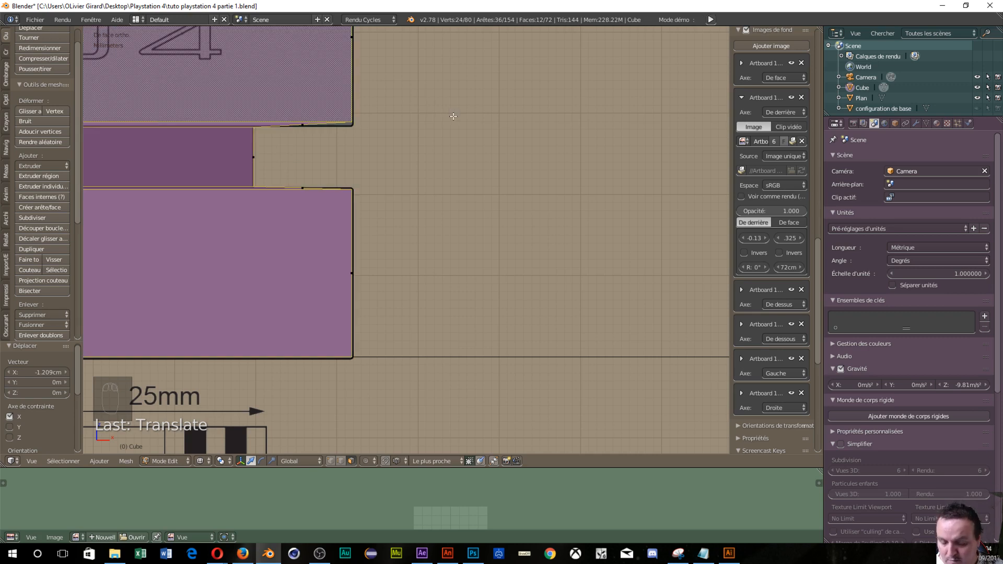
pyautogui.hotkey('ctrl', 'Tab')
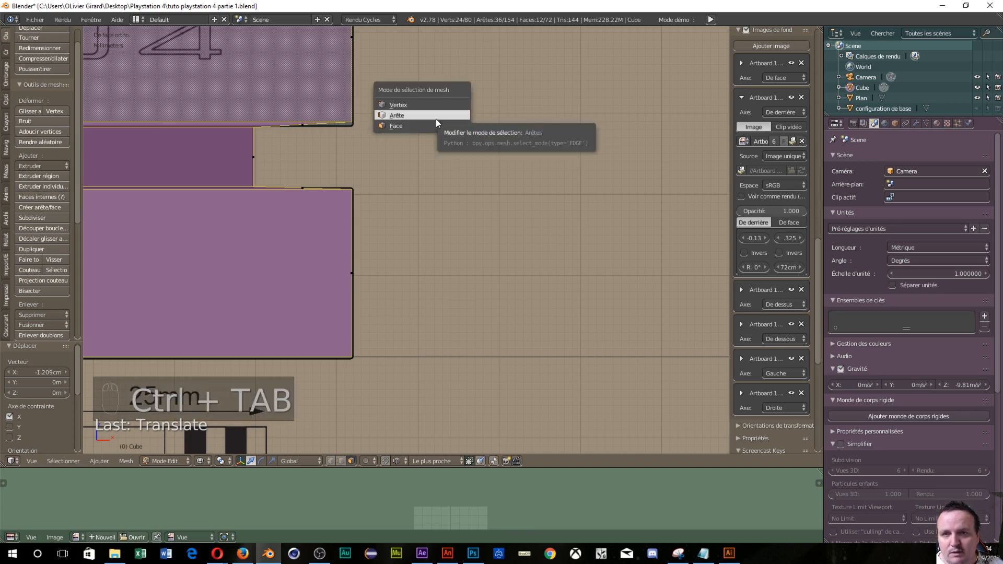
pyautogui.click(436, 118)
pyautogui.press('a')
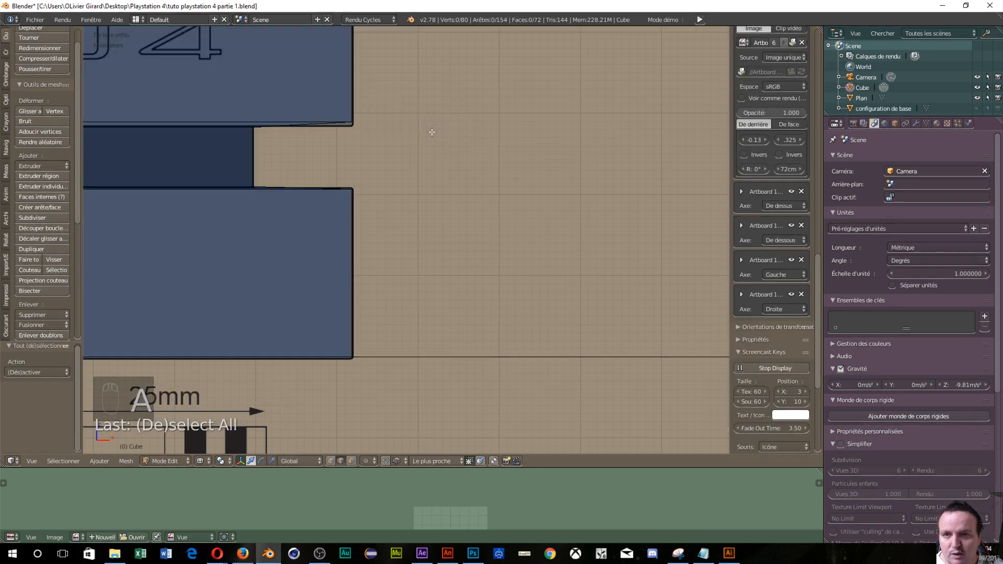
pyautogui.rightClick(183, 120)
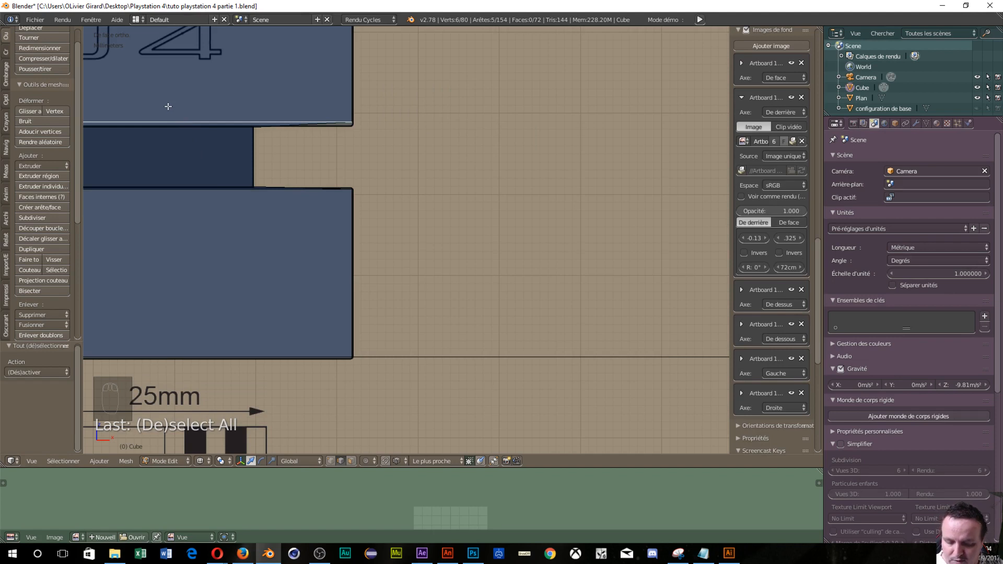
pyautogui.scroll(-5, 167, 109)
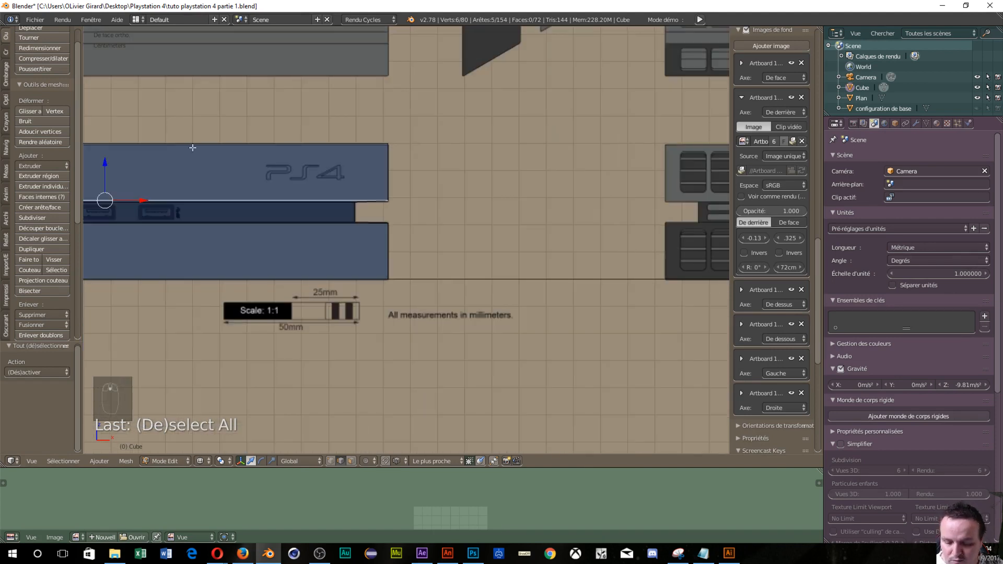
pyautogui.press('g')
pyautogui.press('g')
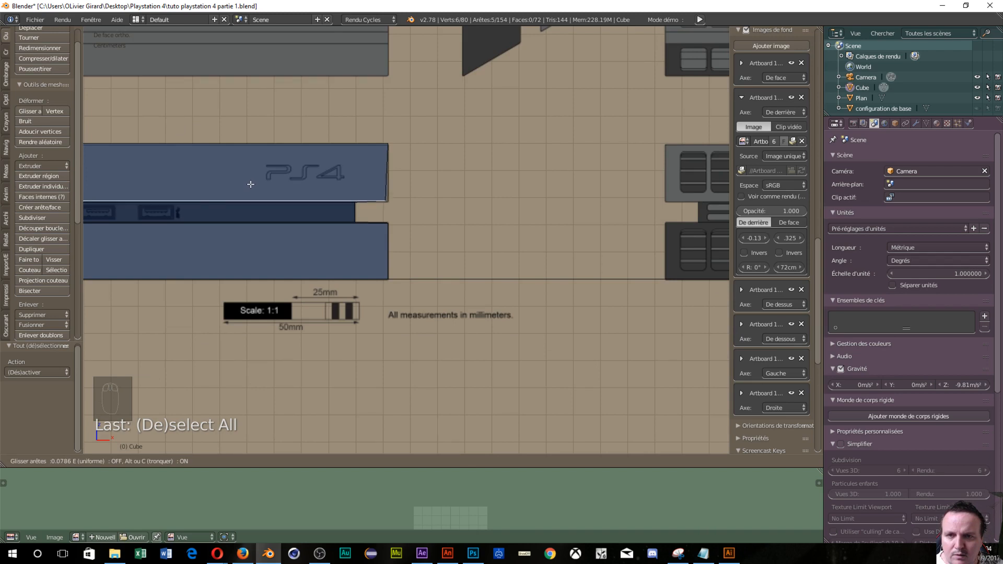
pyautogui.click(251, 184)
pyautogui.scroll(-3, 368, 263)
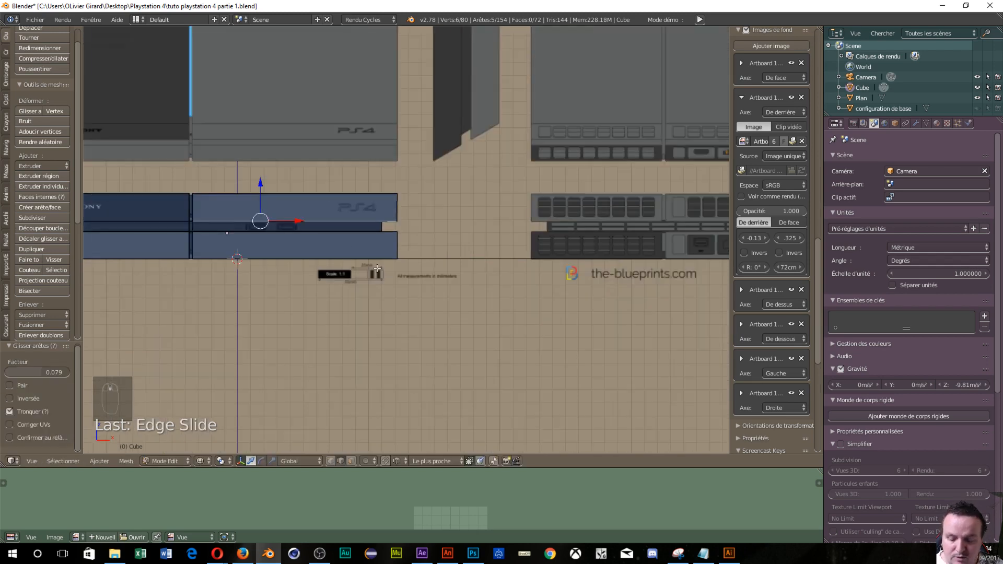
pyautogui.hotkey('ctrl', 'z')
pyautogui.hotkey('ctrl', 'z')
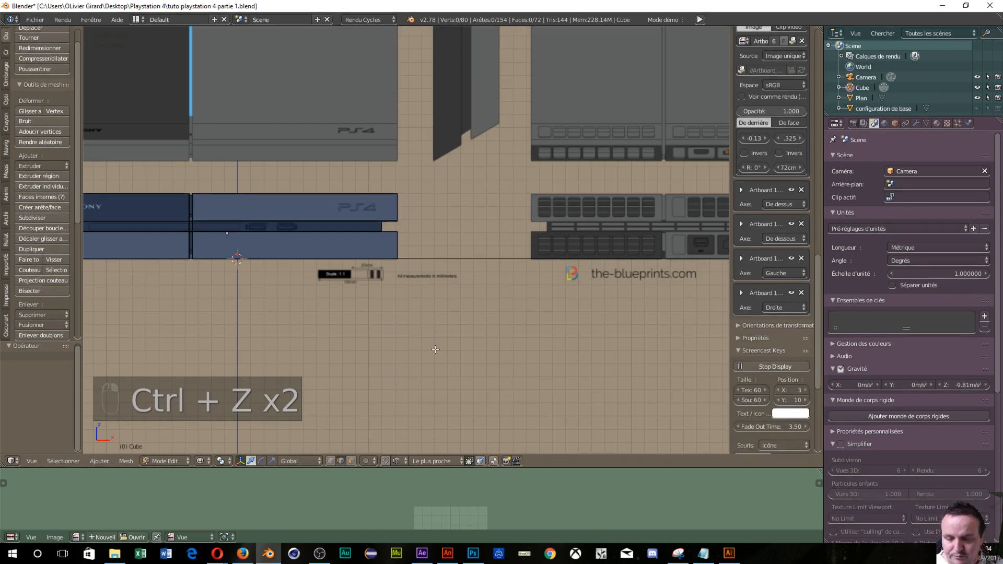
# Step: Clear the selection, view the casing from the right side and switch to face selection
pyautogui.press('a')
pyautogui.press('a')
pyautogui.moveTo(435, 349); pyautogui.dragTo(708, 281, button='middle')
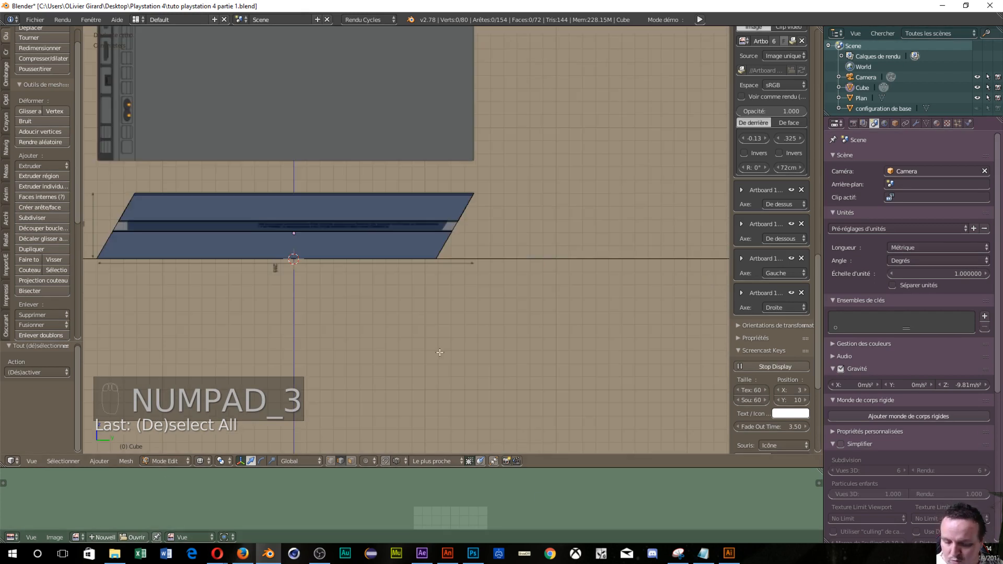
pyautogui.hotkey('ctrl', 'Tab')
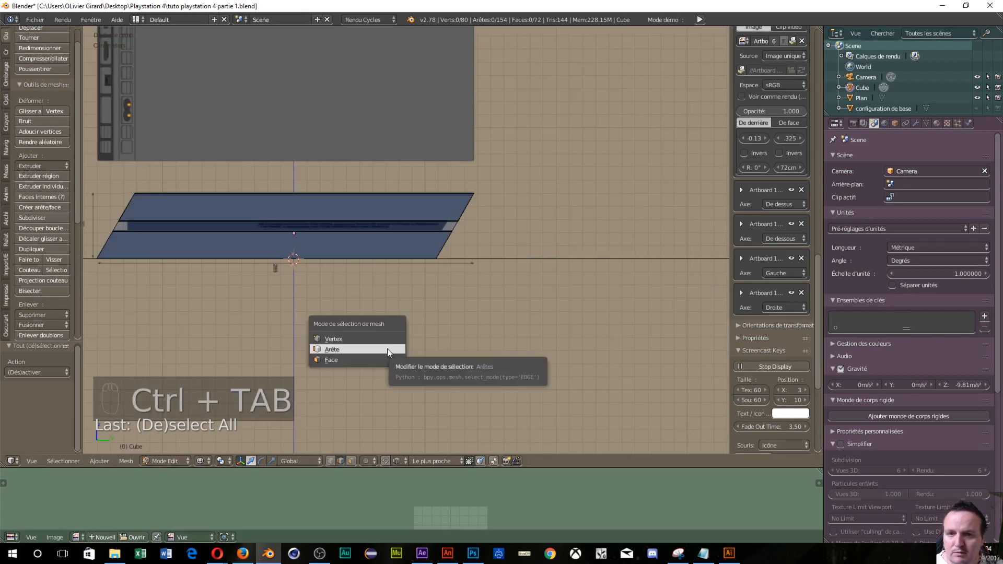
pyautogui.click(384, 360)
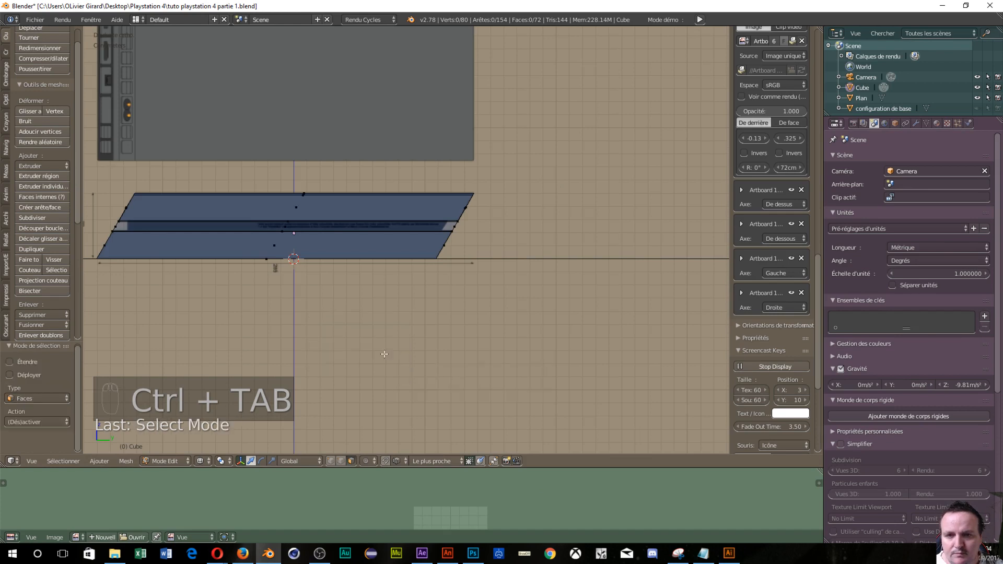
# Step: Try moving a single rear face of the middle band -7.567 mm along Y, and undo the move
pyautogui.rightClick(452, 225)
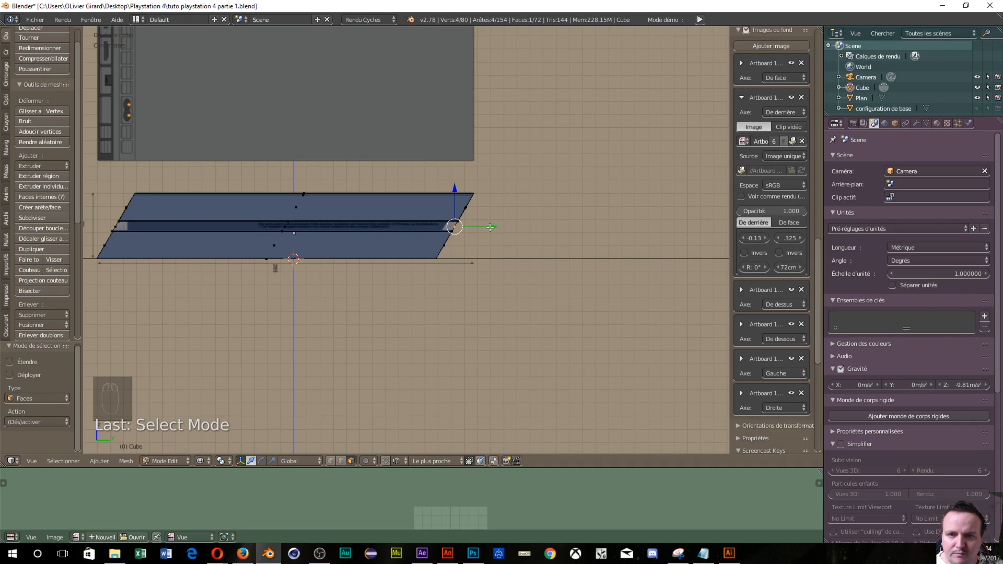
pyautogui.moveTo(490, 227); pyautogui.dragTo(481, 227)
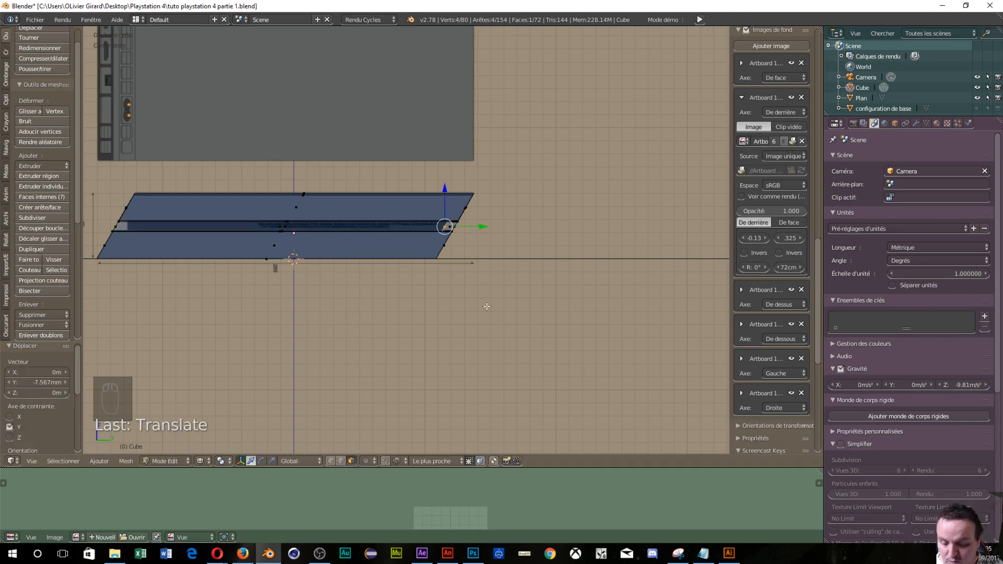
pyautogui.hotkey('ctrl', 'z')
# Step: Circle-select all rear faces of the middle band and move them -8.182 mm inward along Y
pyautogui.scroll(6, 485, 303)
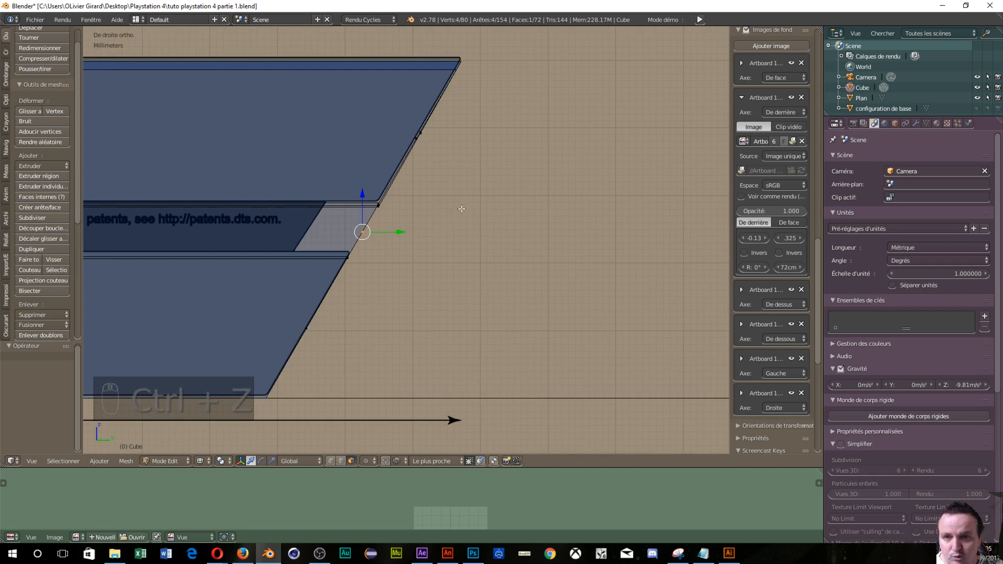
pyautogui.press('c')
pyautogui.click(363, 231)
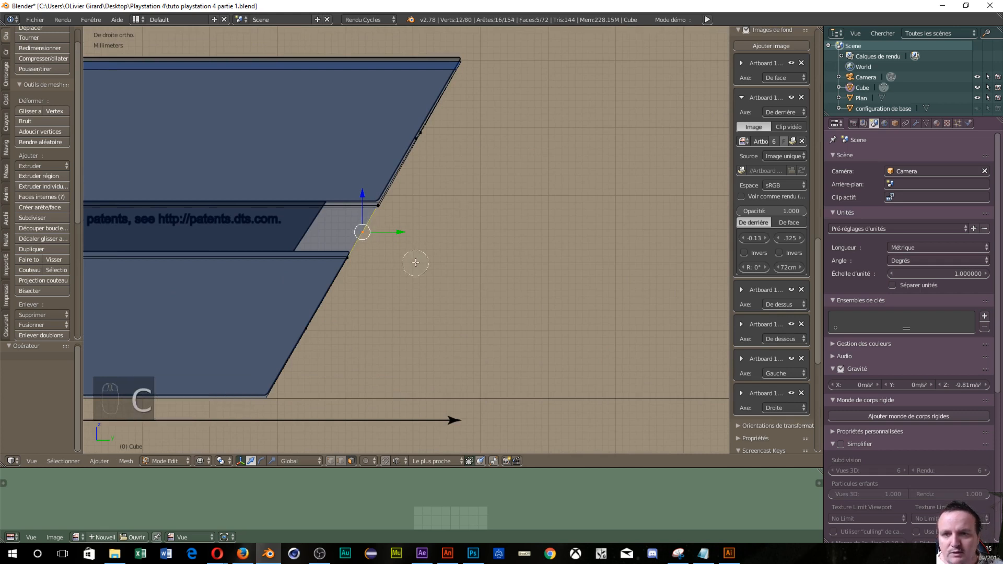
pyautogui.moveTo(404, 232); pyautogui.dragTo(349, 232)
# Step: Cut the groove strip above the rear middle band, slide the cut down to the band and move it 8.409 mm along Y
pyautogui.moveTo(442, 256)
pyautogui.mouseDown(button='middle')
pyautogui.moveTo(465, 279)
pyautogui.moveTo(434, 273)
pyautogui.mouseUp(button='middle')
pyautogui.scroll(-3, 443, 275)
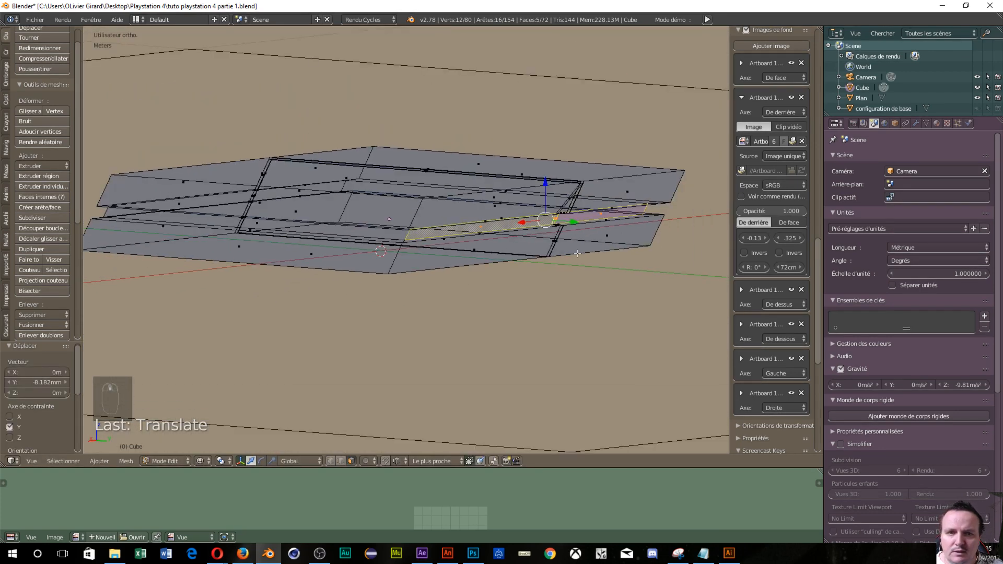
pyautogui.scroll(3, 579, 256)
pyautogui.moveTo(511, 264); pyautogui.dragTo(244, 292, button='middle')
pyautogui.scroll(5, 473, 261)
pyautogui.scroll(2, 470, 263)
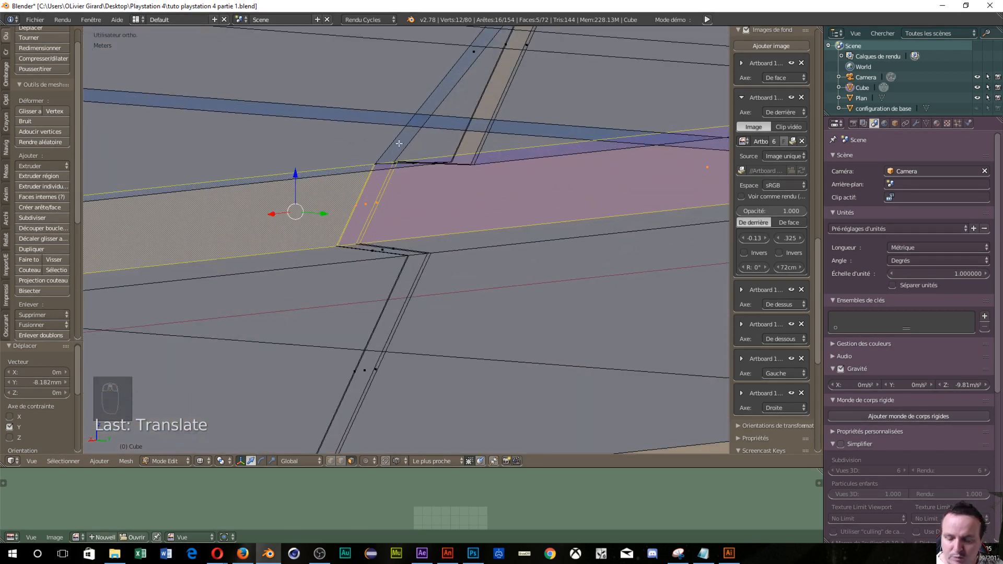
pyautogui.hotkey('ctrl', 'r')
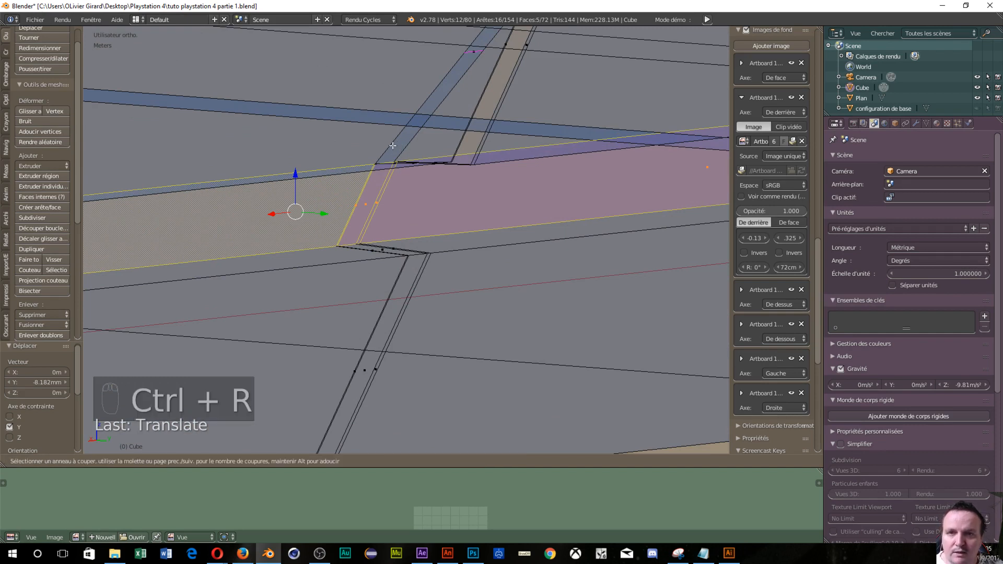
pyautogui.click(393, 146)
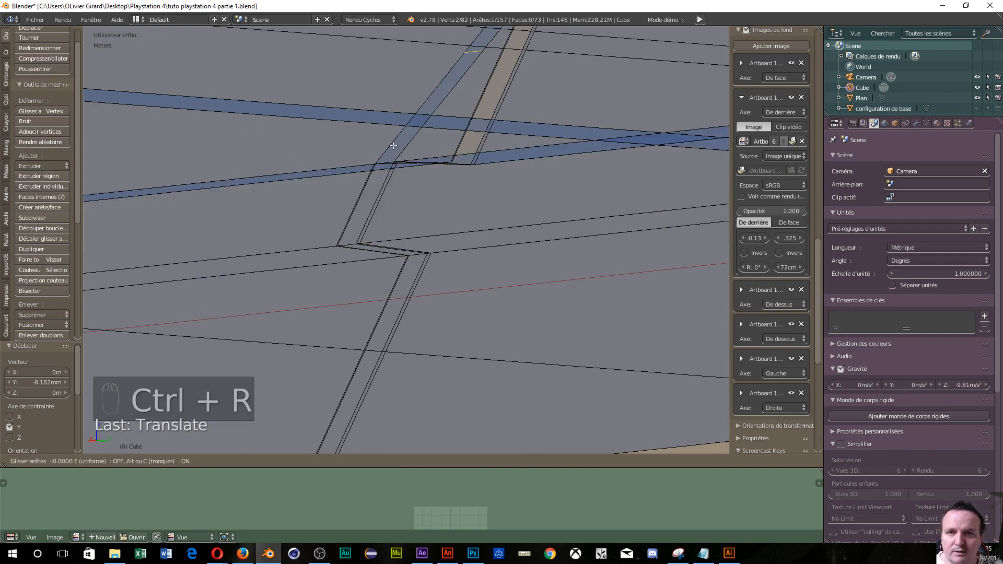
pyautogui.click(324, 270)
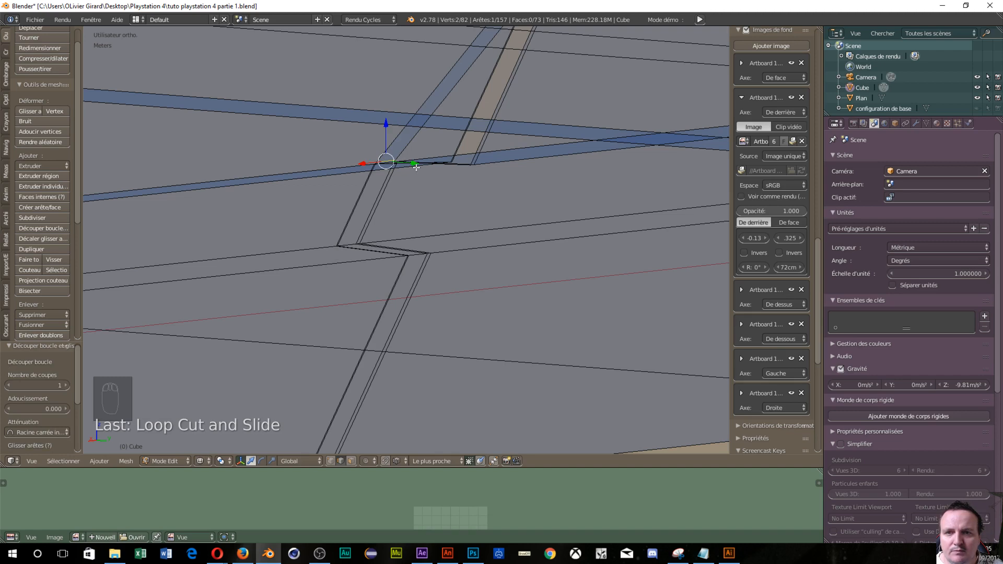
pyautogui.moveTo(415, 166); pyautogui.dragTo(499, 162)
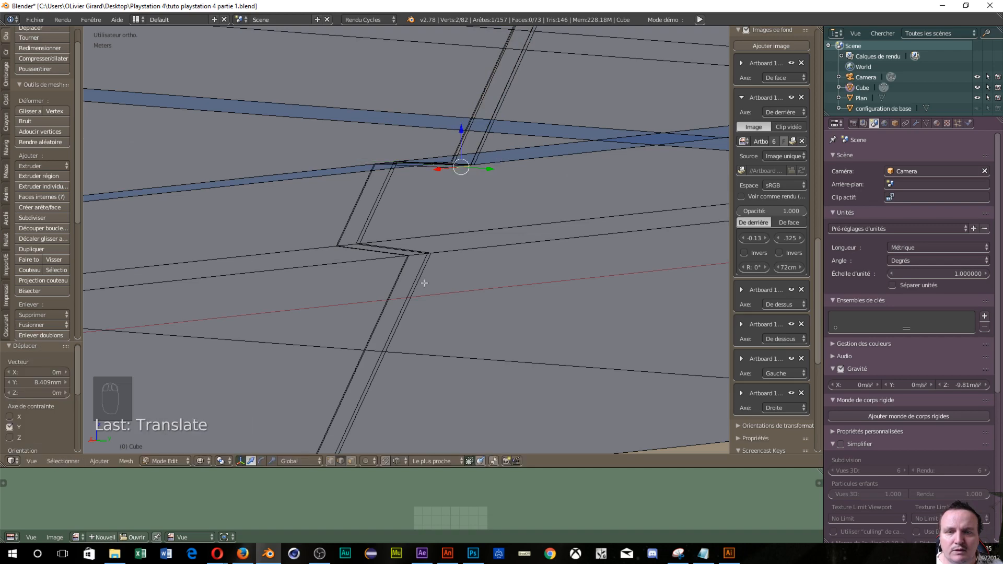
# Step: Switch to face selection, circle-select the middle band's front faces in the right view and move them 7.225 mm inward along Y
pyautogui.scroll(-7, 431, 241)
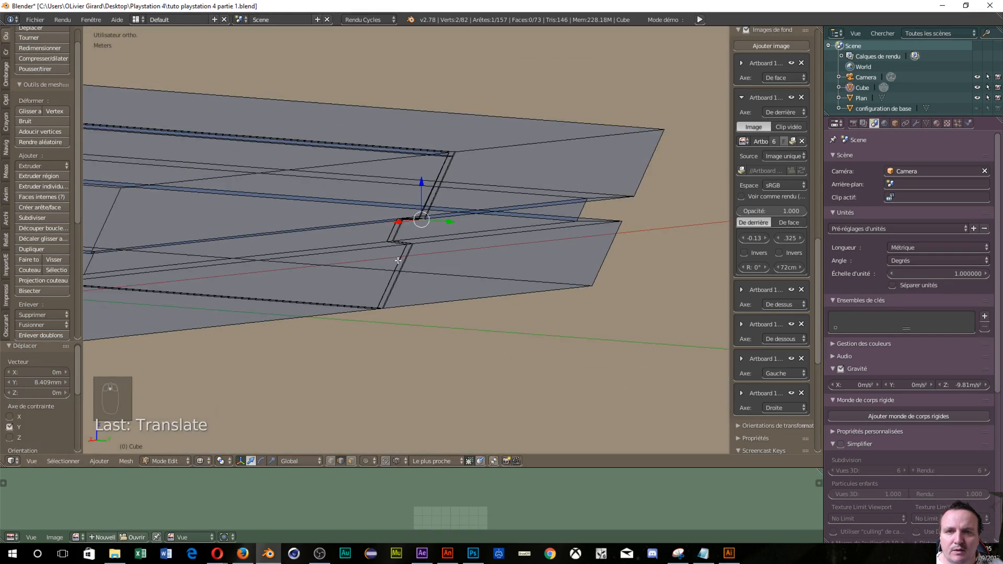
pyautogui.scroll(-6, 398, 260)
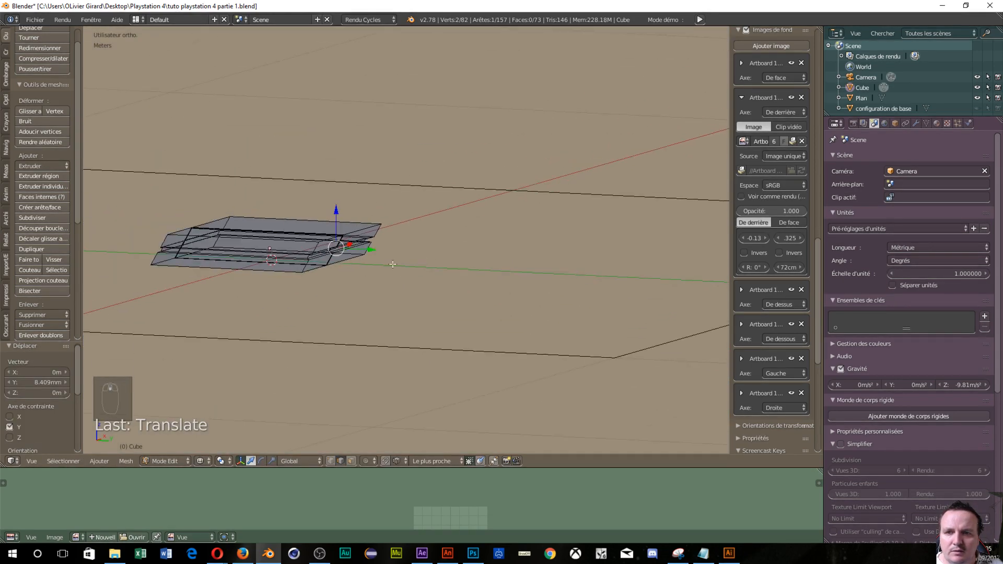
pyautogui.moveTo(393, 264); pyautogui.dragTo(418, 251, button='middle')
pyautogui.press('KP_3')
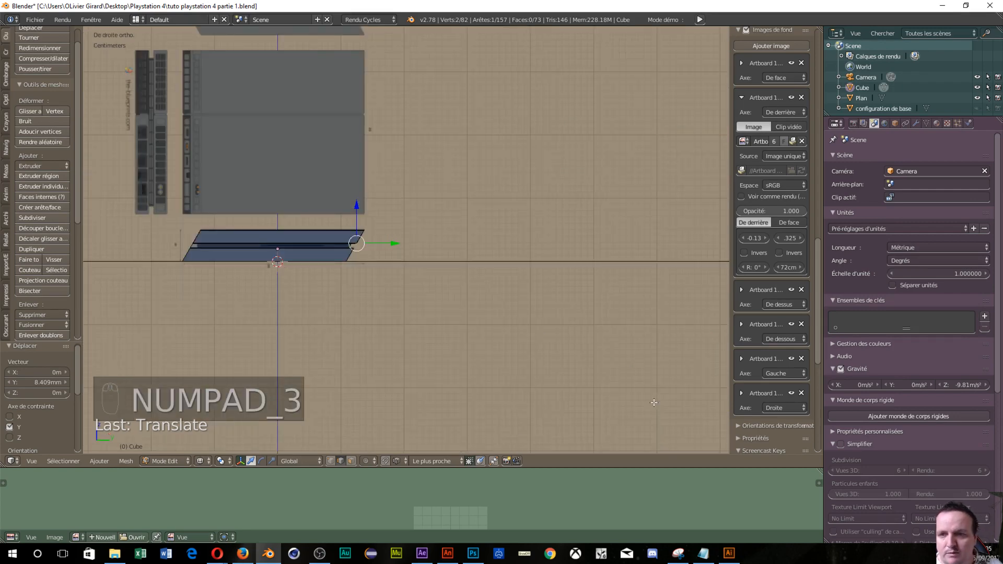
pyautogui.scroll(5, 557, 256)
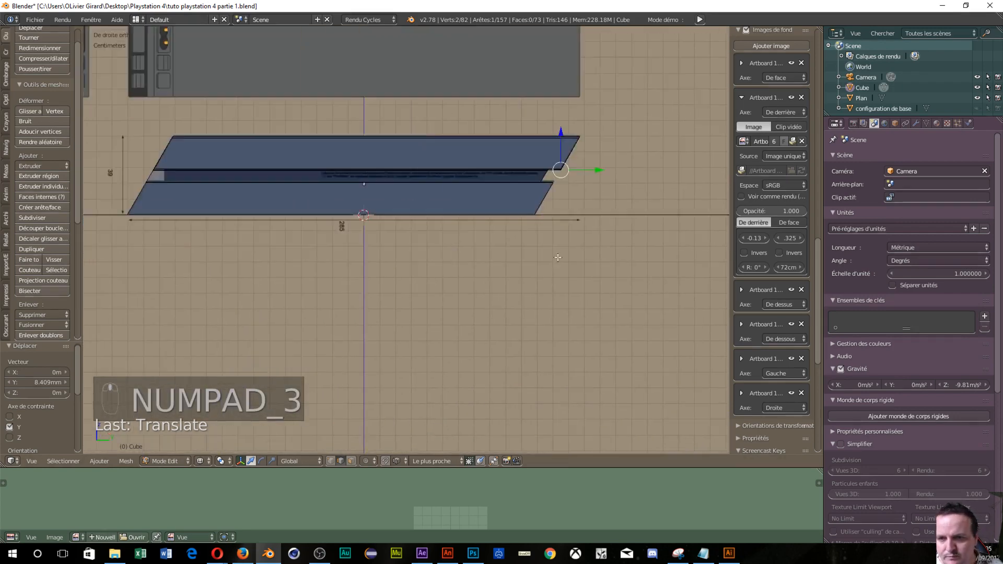
pyautogui.scroll(5, 557, 257)
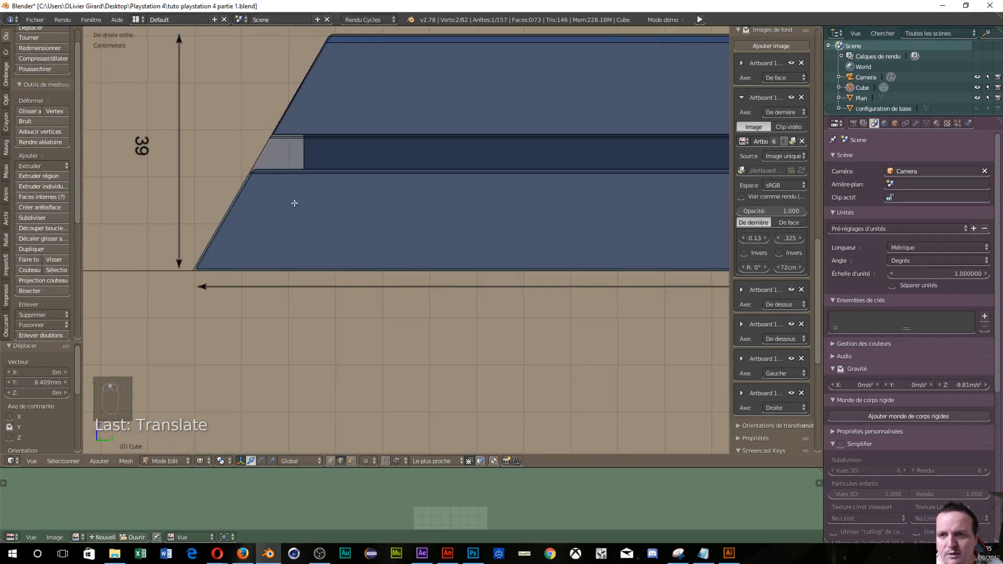
pyautogui.hotkey('ctrl', 'Tab')
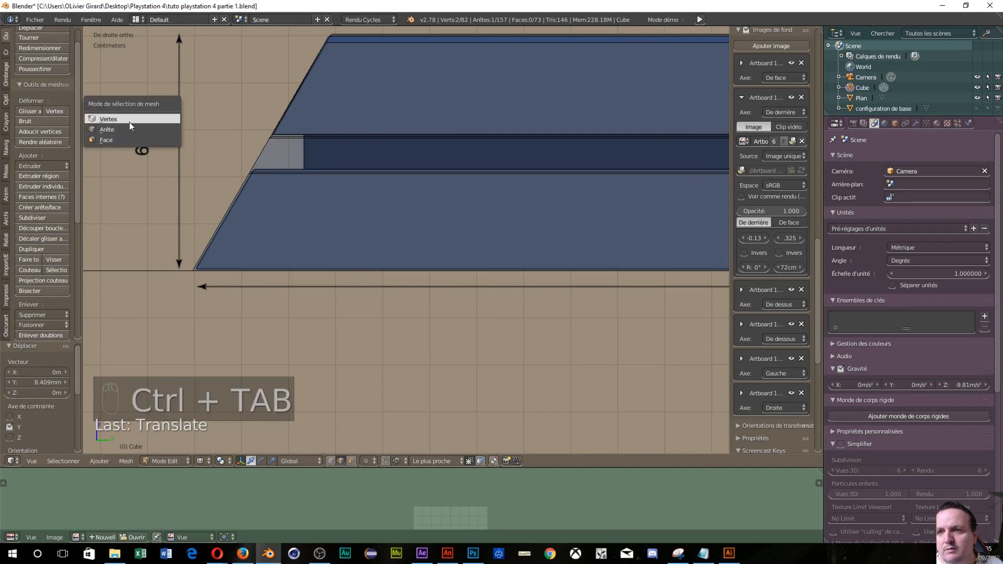
pyautogui.click(121, 139)
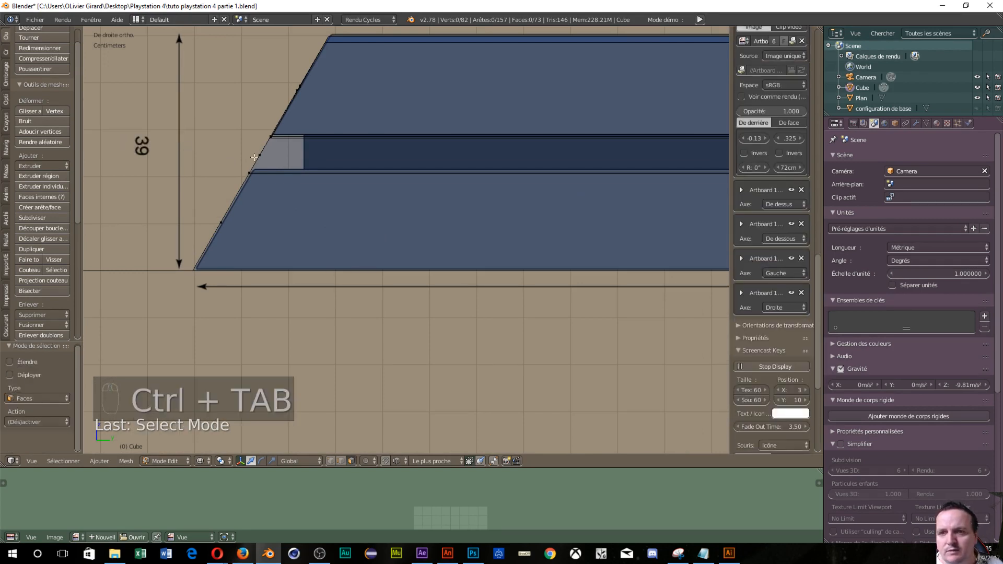
pyautogui.press('c')
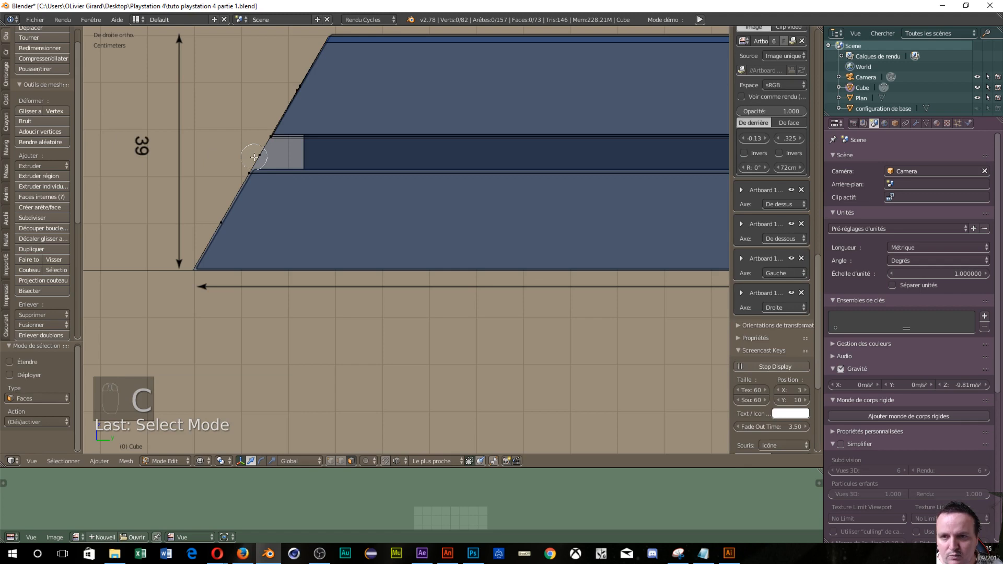
pyautogui.moveTo(251, 153); pyautogui.dragTo(268, 151)
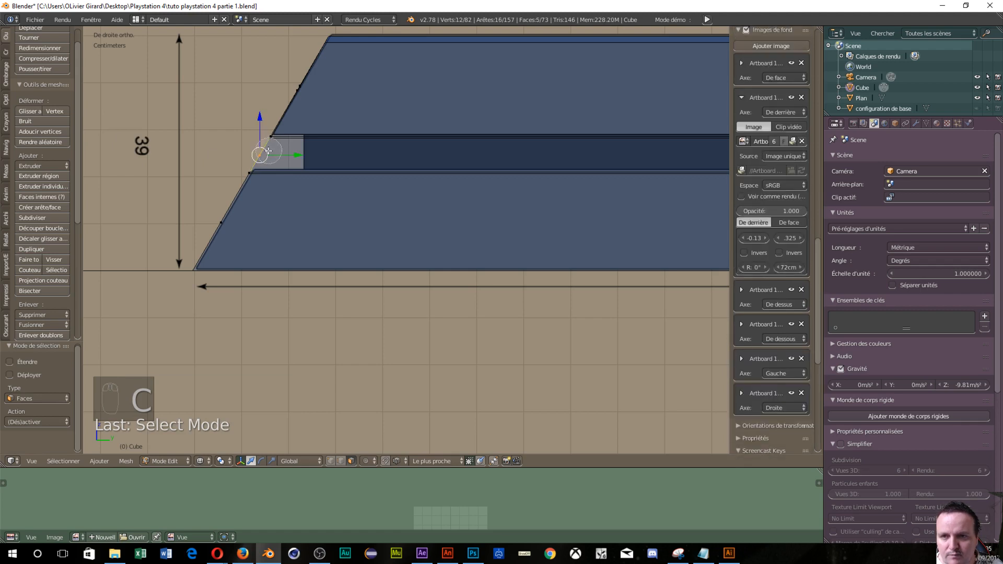
pyautogui.rightClick(222, 145)
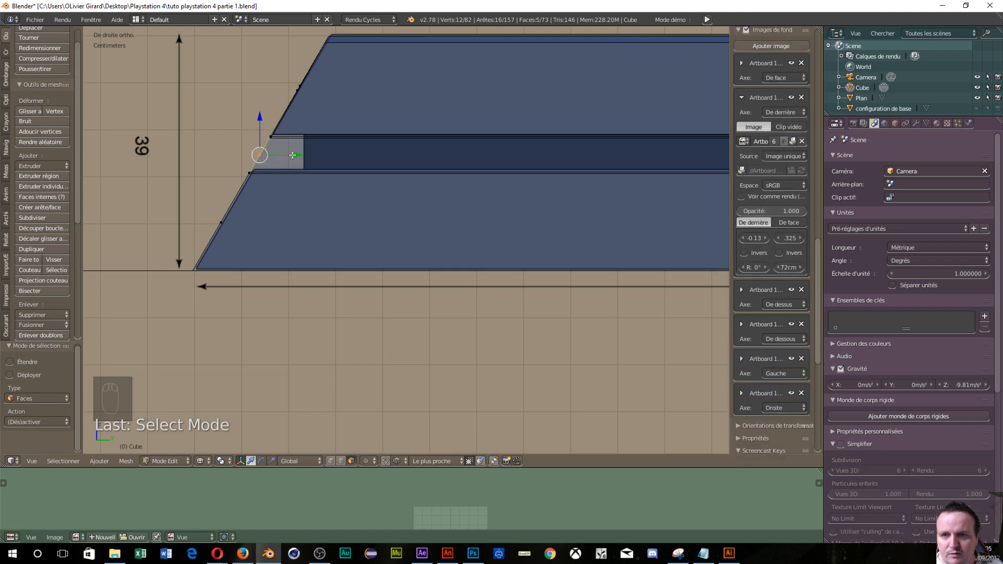
pyautogui.moveTo(292, 154); pyautogui.dragTo(327, 161)
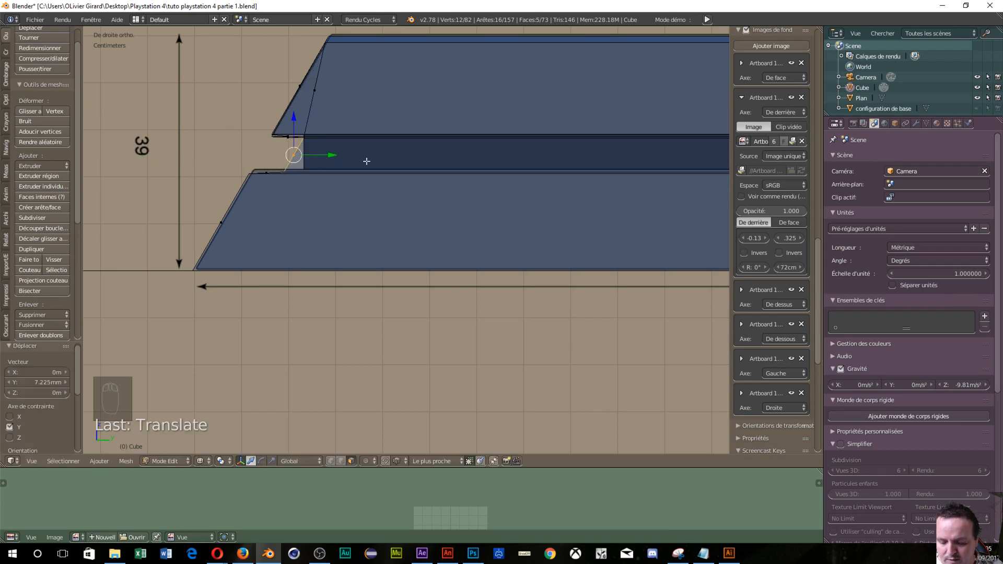
# Step: Switch to vertex selection, circle-select the middle band's lower front vertices and move them 4.188 mm along Y and 0.595 mm up along Z
pyautogui.scroll(3, 268, 234)
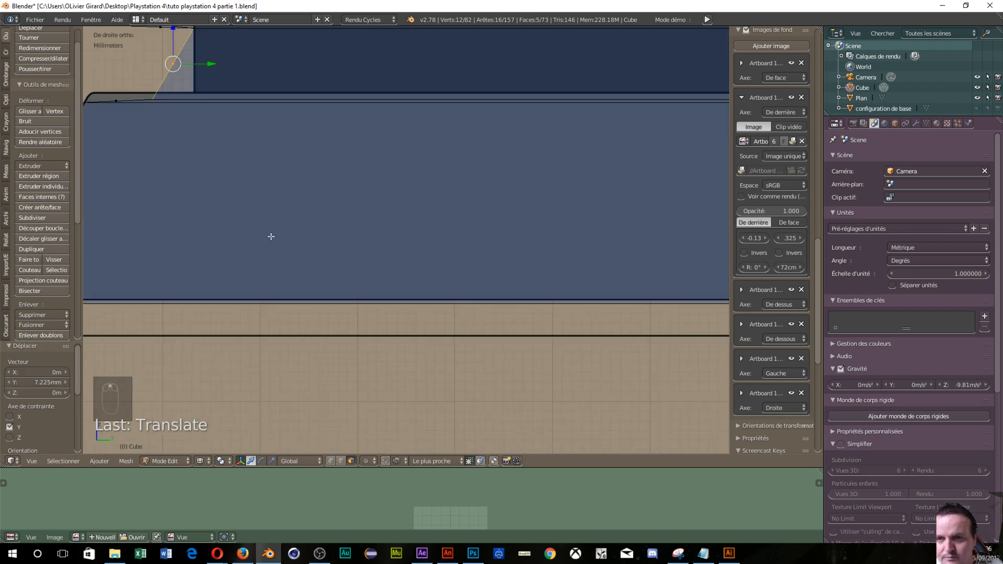
pyautogui.scroll(-3, 315, 284)
pyautogui.scroll(5, 354, 324)
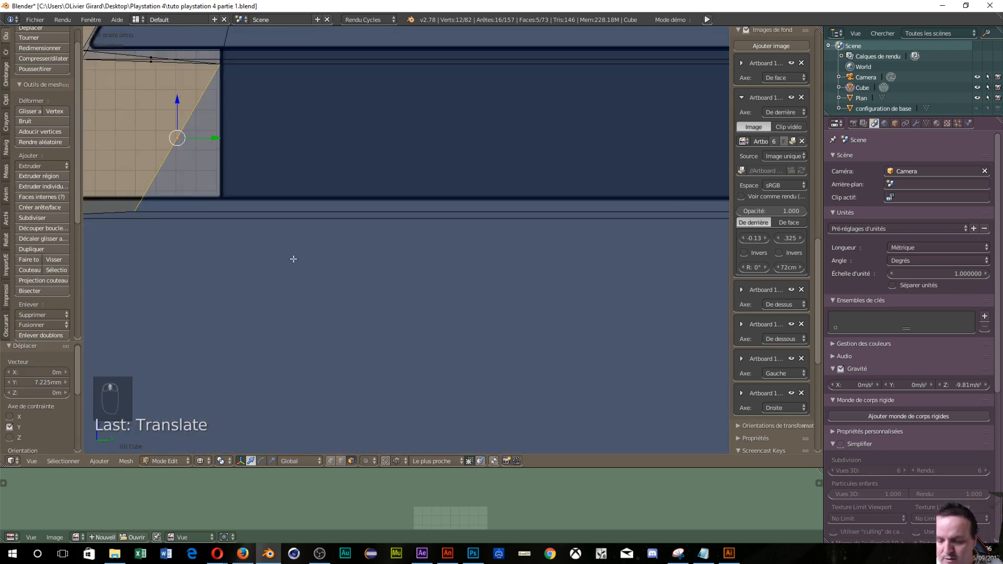
pyautogui.hotkey('ctrl', 'Tab')
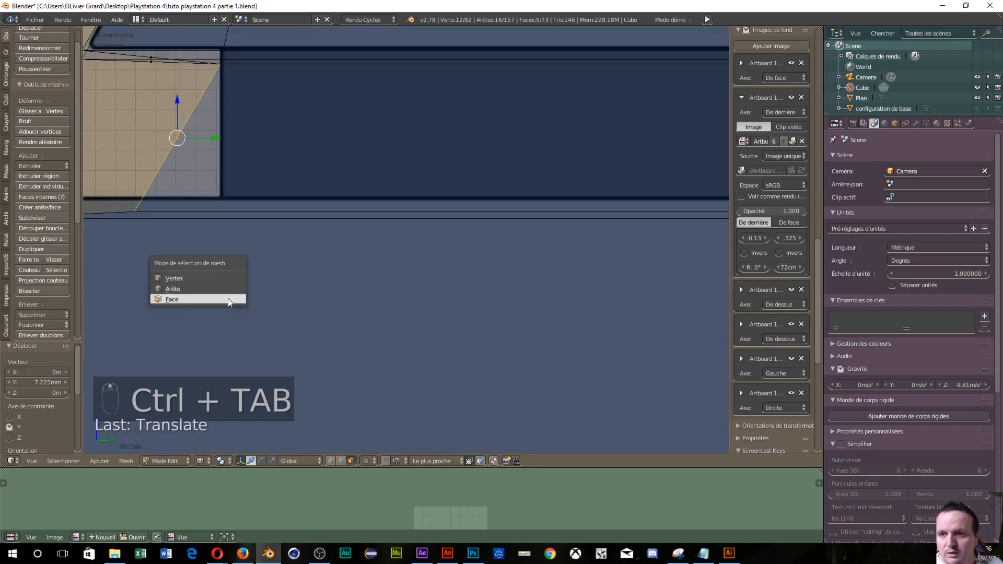
pyautogui.click(207, 277)
pyautogui.press('a')
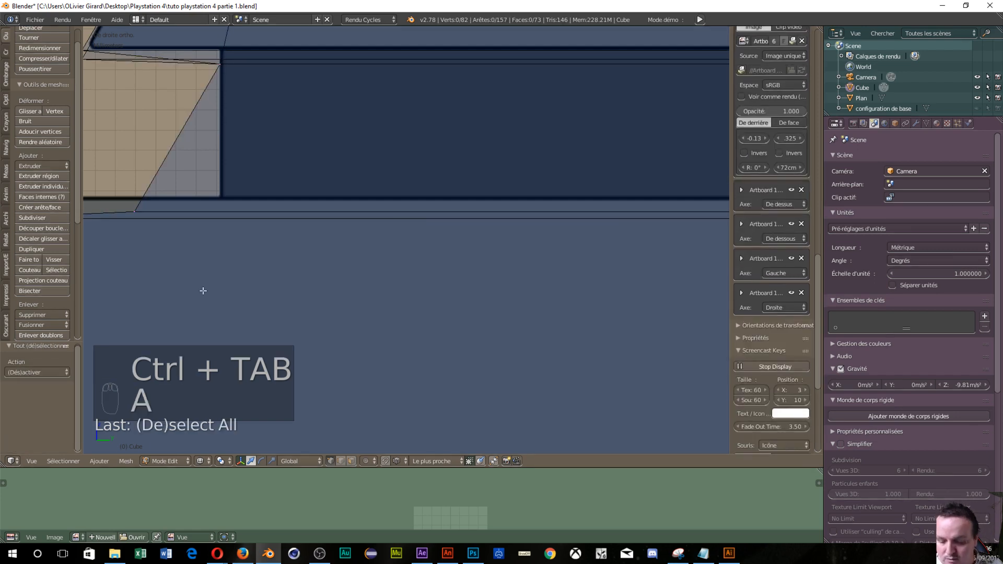
pyautogui.press('c')
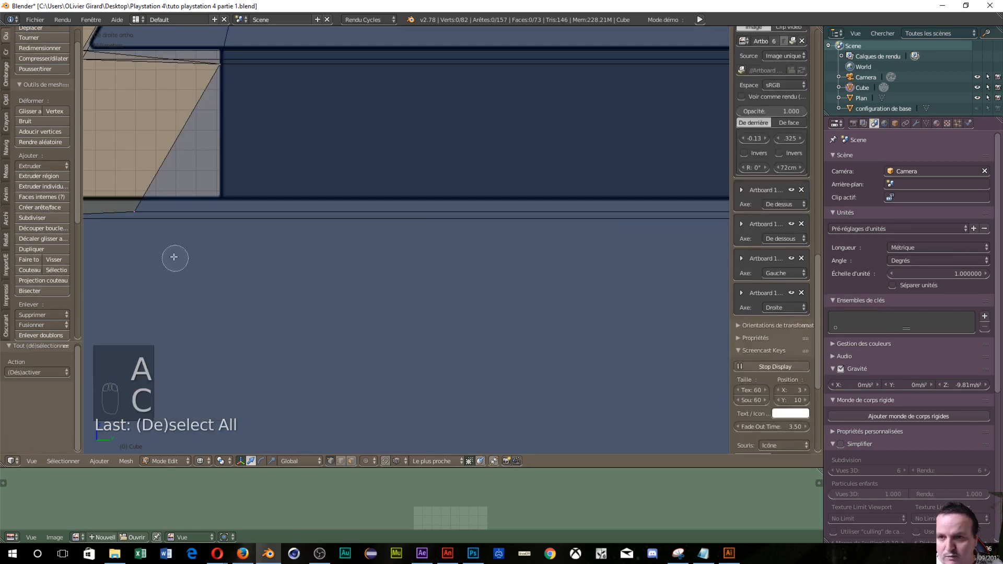
pyautogui.click(134, 214)
pyautogui.rightClick(134, 214)
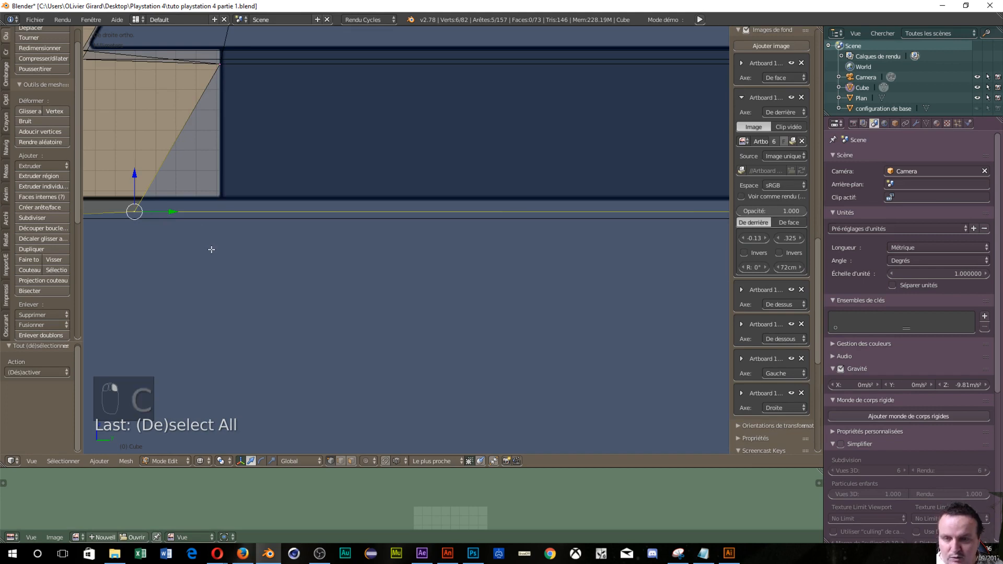
pyautogui.press('g')
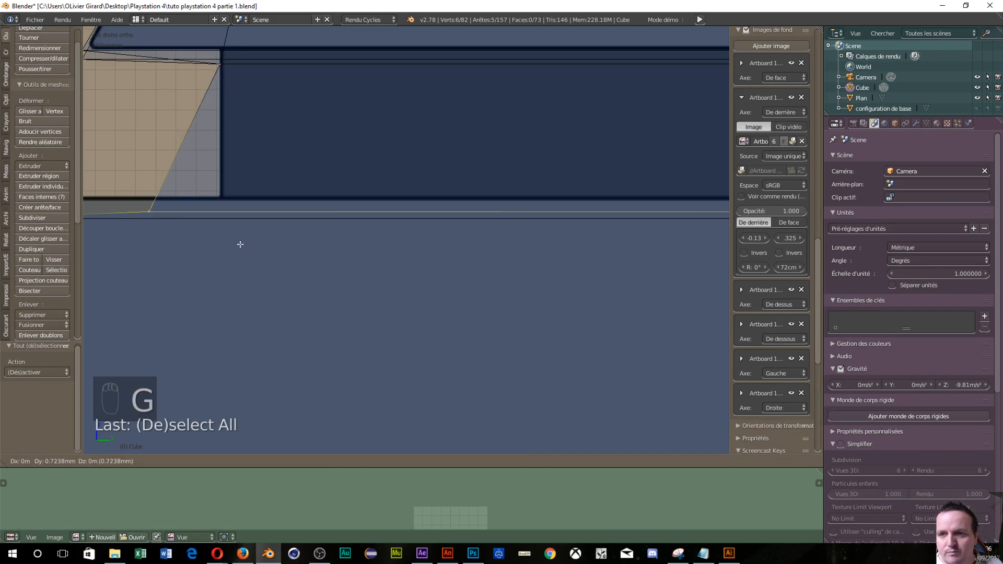
pyautogui.click(301, 244)
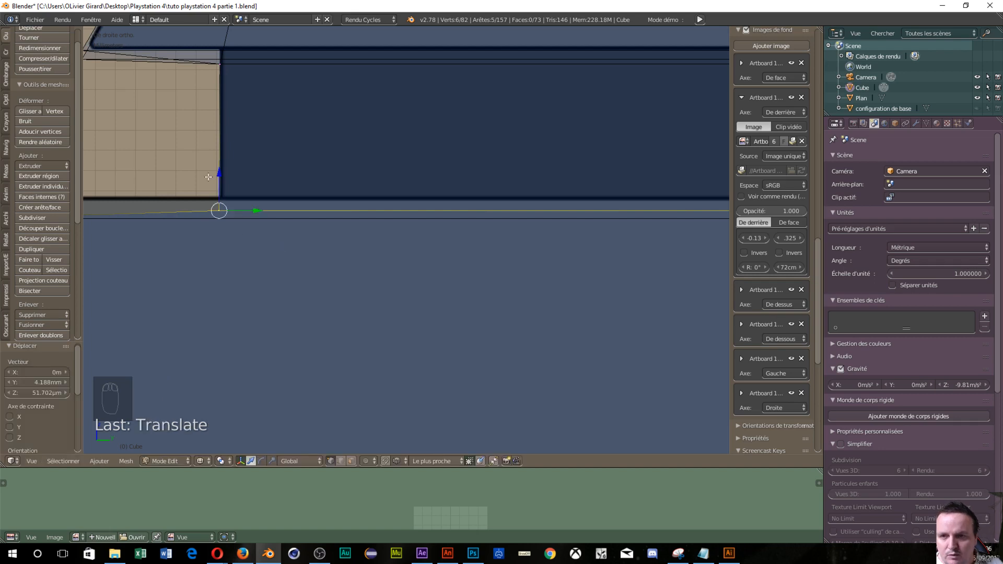
pyautogui.moveTo(222, 173); pyautogui.dragTo(218, 160)
pyautogui.scroll(-4, 210, 233)
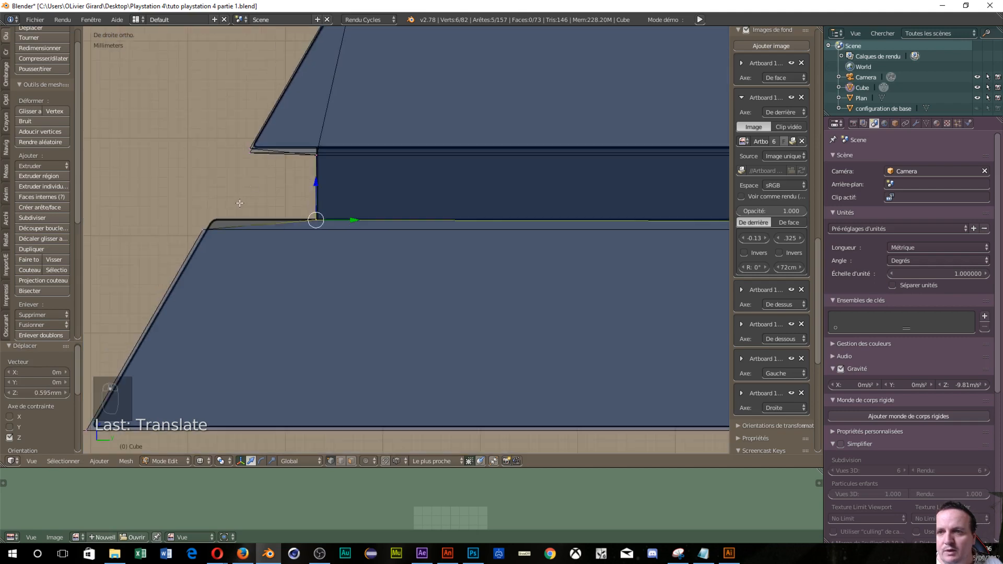
# Step: Cut the groove strip above the front middle band, slide the cut down to the band and move it -6.864 mm along Y
pyautogui.moveTo(234, 177); pyautogui.dragTo(264, 177, button='middle')
pyautogui.scroll(-8, 264, 177)
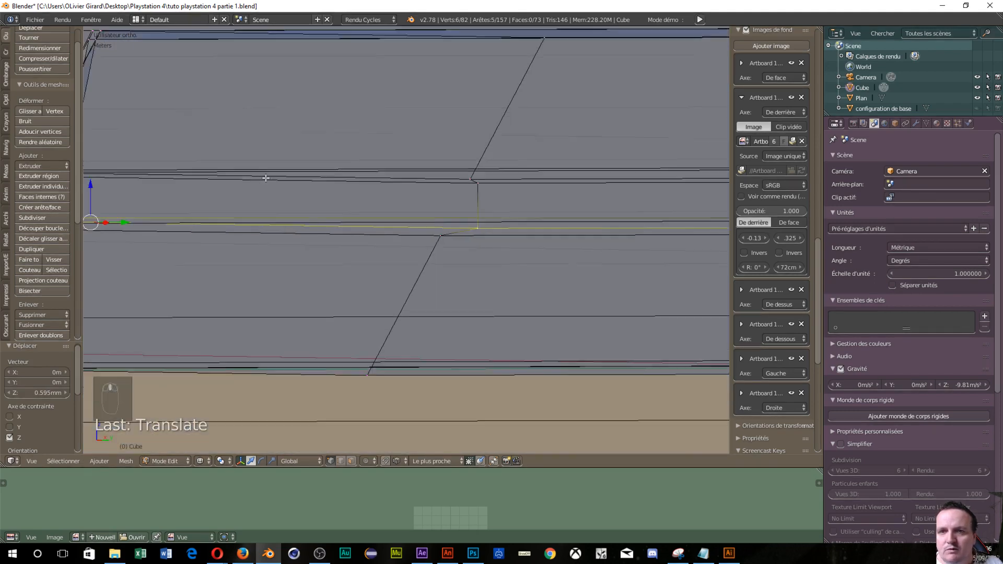
pyautogui.scroll(8, 264, 218)
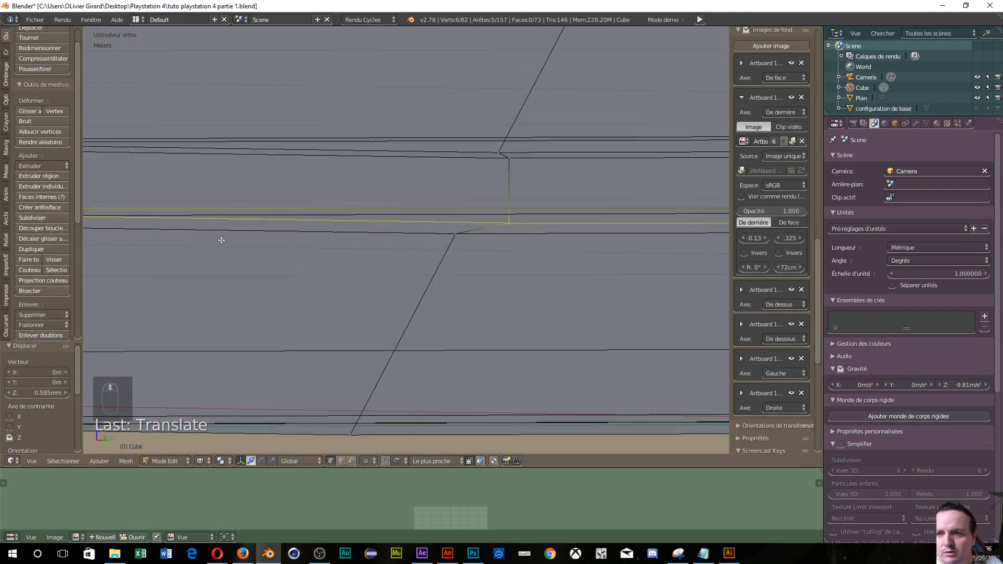
pyautogui.keyDown('shift'); pyautogui.moveTo(692, 363); pyautogui.dragTo(785, 408, button='middle'); pyautogui.keyUp('shift')
pyautogui.scroll(2, 35, 409)
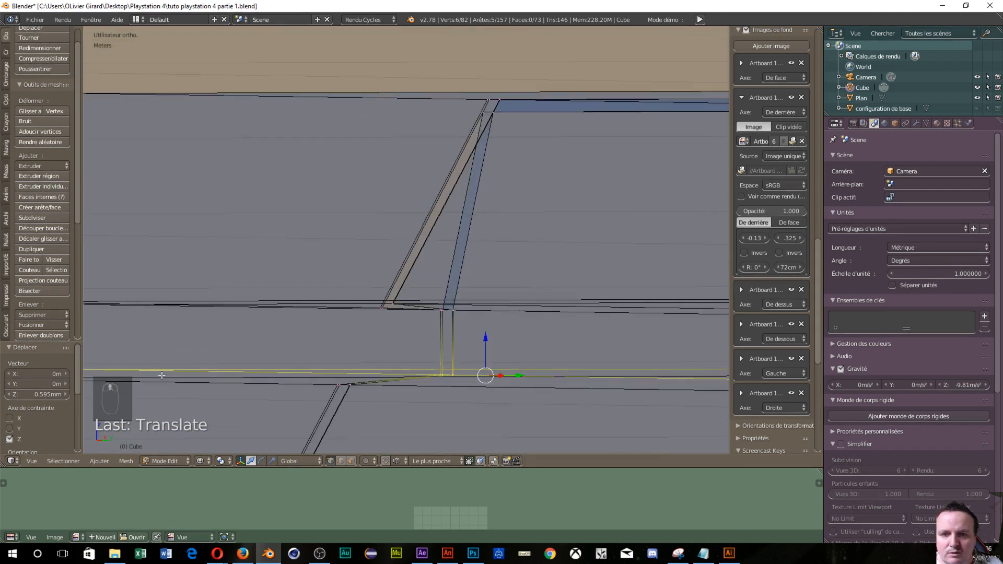
pyautogui.scroll(4, 161, 376)
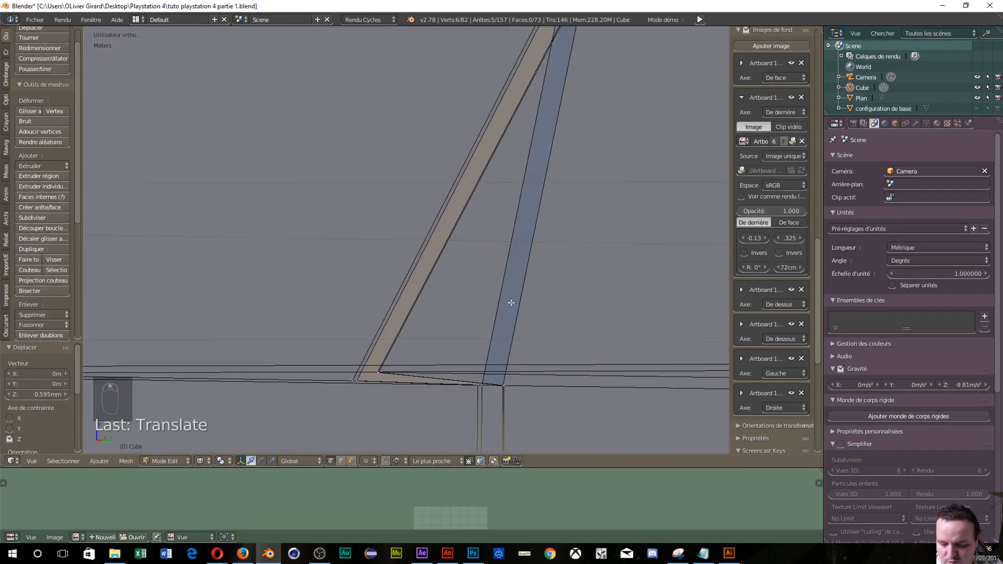
pyautogui.hotkey('ctrl', 'r')
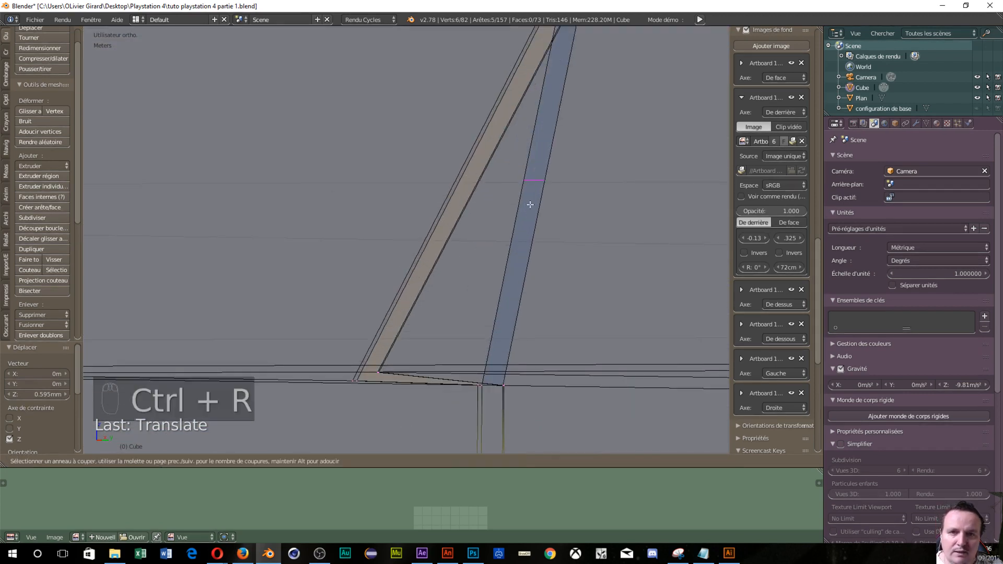
pyautogui.click(522, 261)
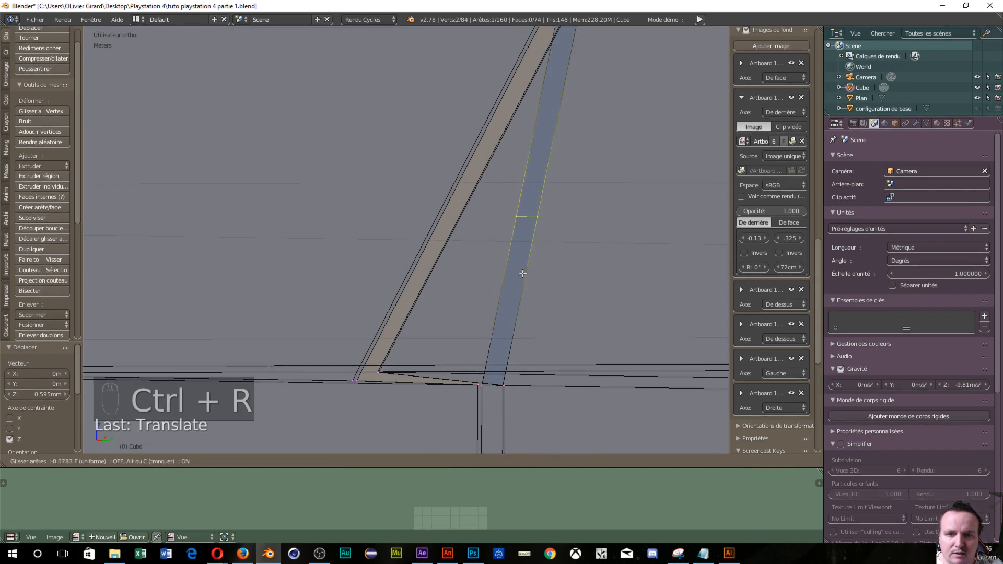
pyautogui.click(509, 411)
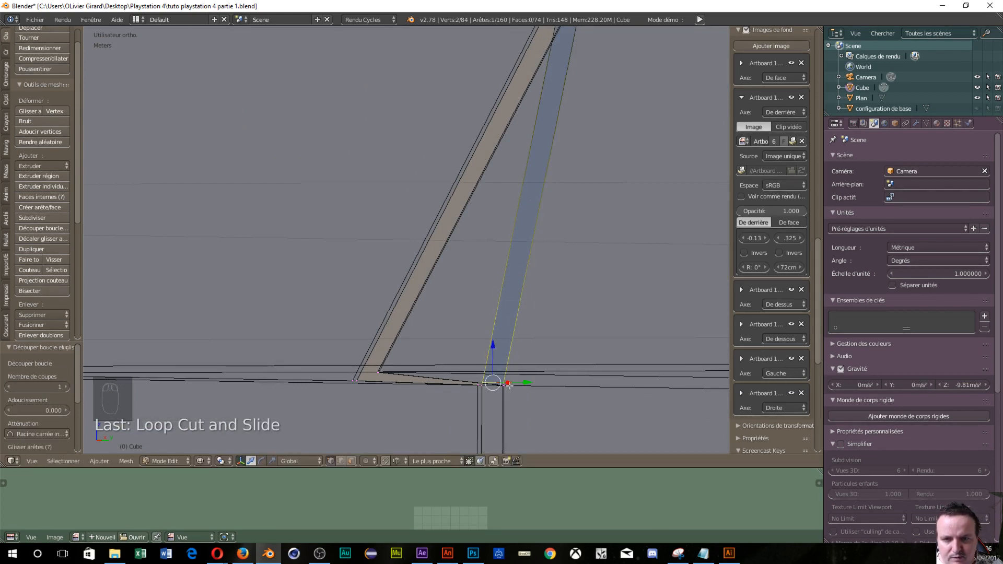
pyautogui.moveTo(523, 383)
pyautogui.mouseDown()
pyautogui.moveTo(389, 374)
pyautogui.moveTo(283, 383)
pyautogui.moveTo(243, 358)
pyautogui.moveTo(265, 371)
pyautogui.mouseUp()
# Step: Examine the casing's repaired groove and recessed band from several angles in orthographic and perspective projection
pyautogui.scroll(6, 376, 410)
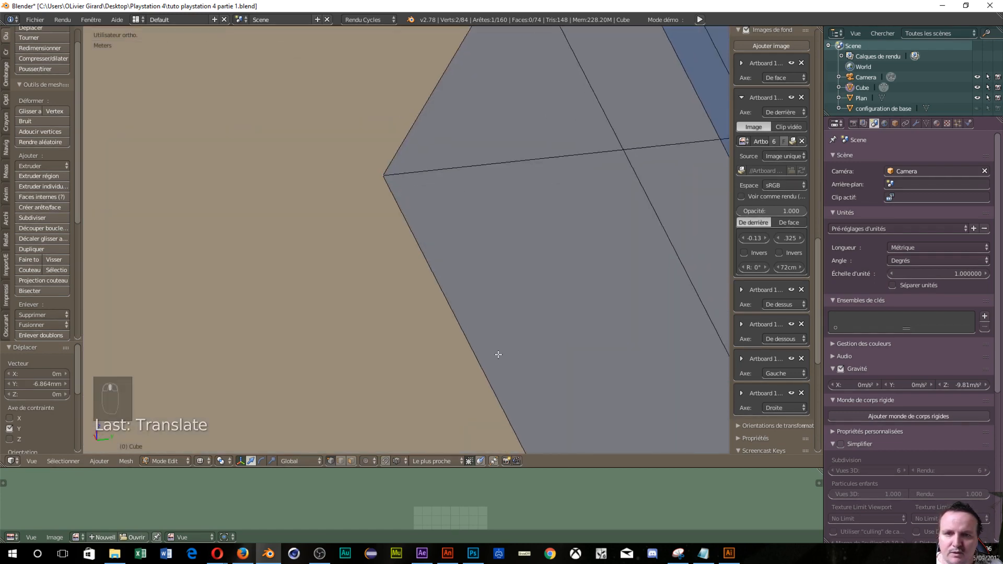
pyautogui.scroll(-5, 498, 354)
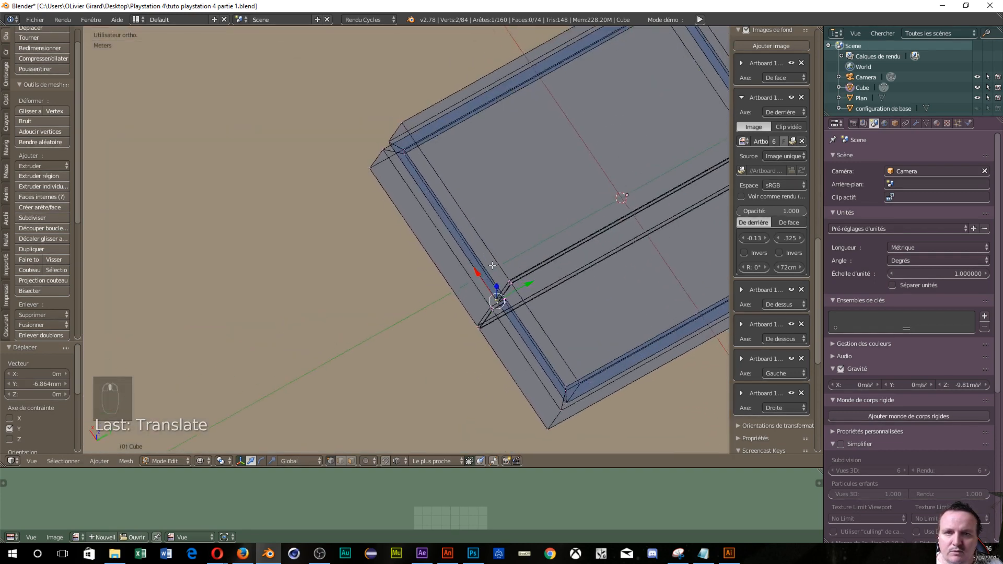
pyautogui.moveTo(492, 264); pyautogui.dragTo(290, 330, button='middle')
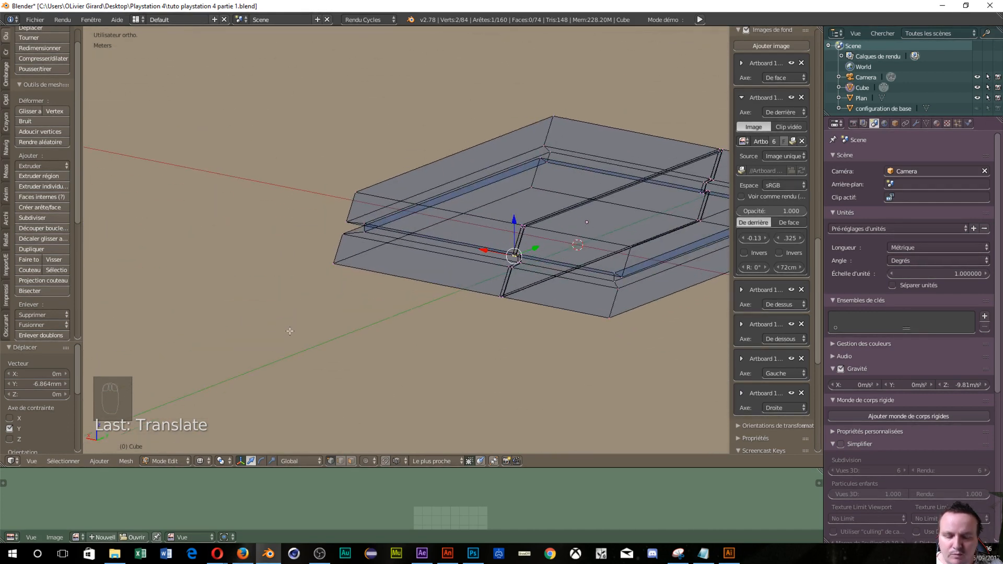
pyautogui.press('KP_5')
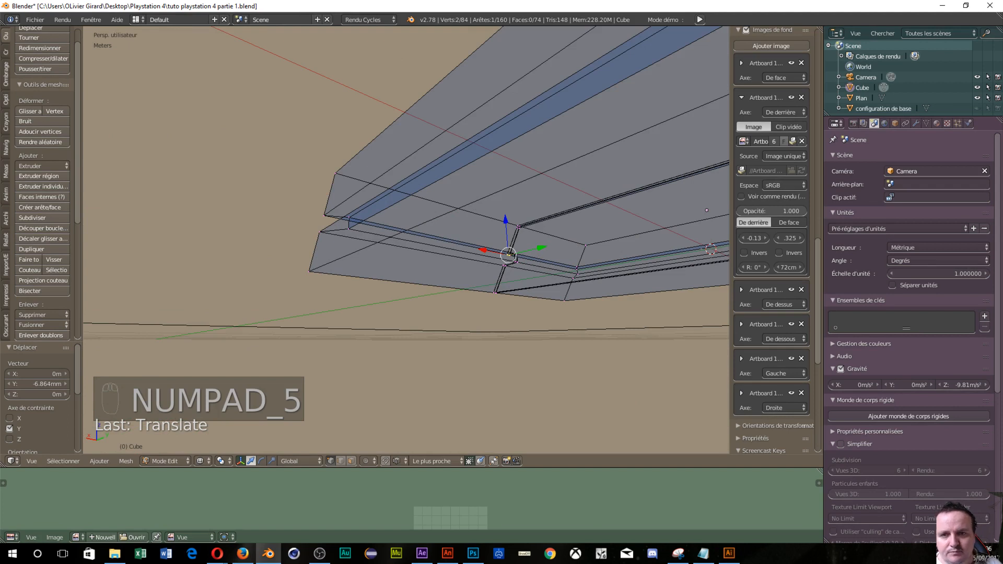
pyautogui.press('KP_5')
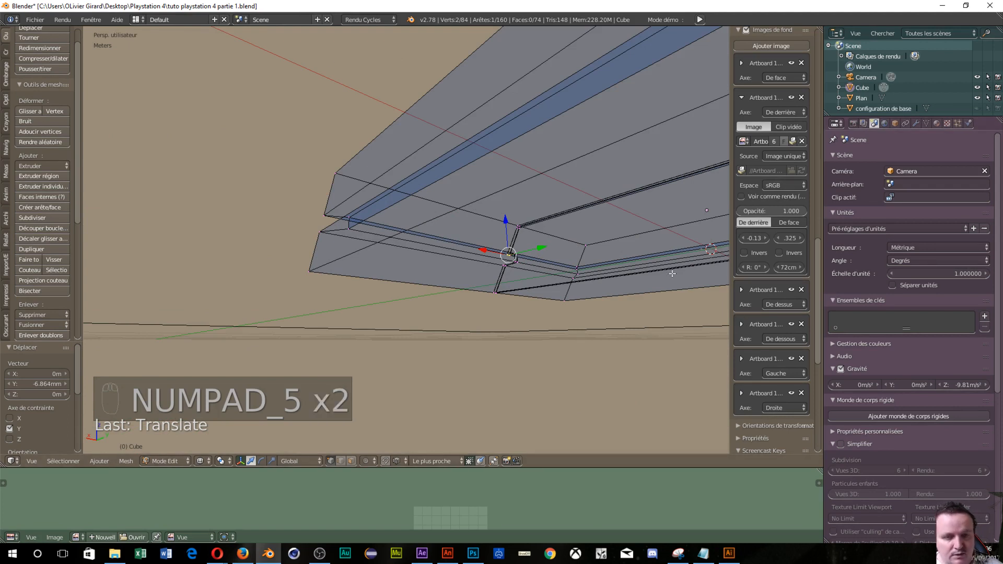
pyautogui.press('KP_5')
pyautogui.scroll(-3, 428, 251)
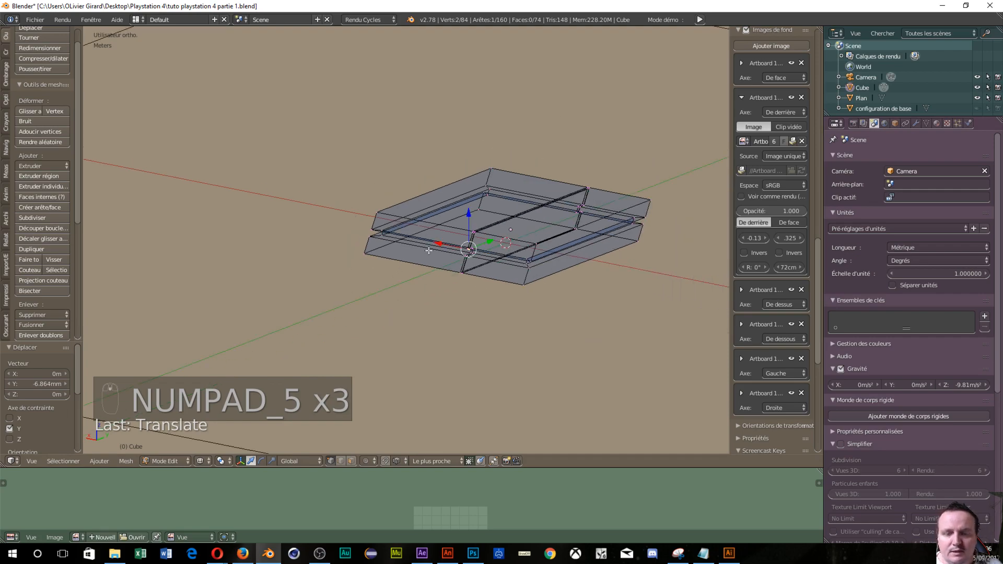
# Step: Preview the casing with rendered shading in perspective and examine the recessed groove from several angles
pyautogui.hotkey('shift', 'z')
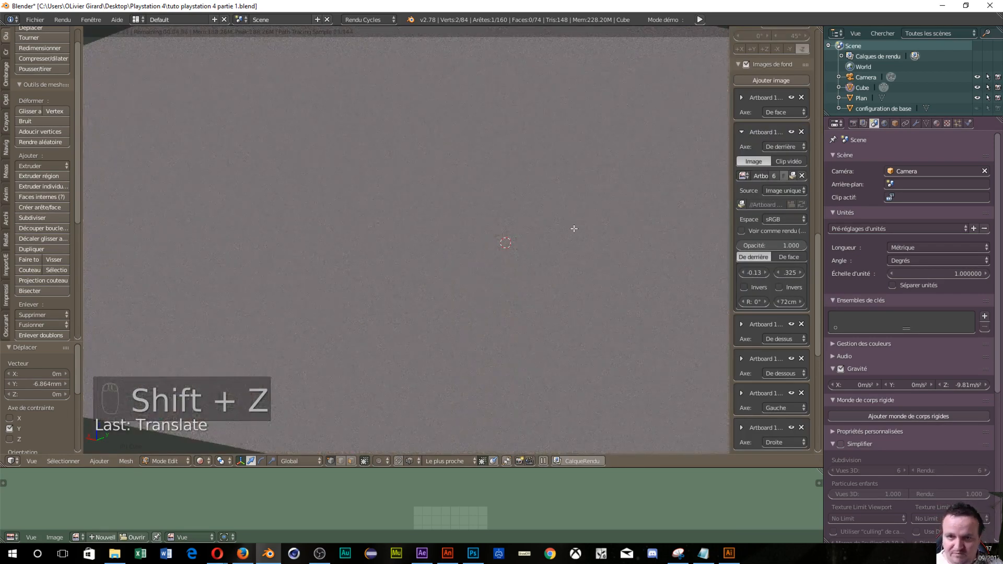
pyautogui.moveTo(574, 228); pyautogui.dragTo(346, 292, button='middle')
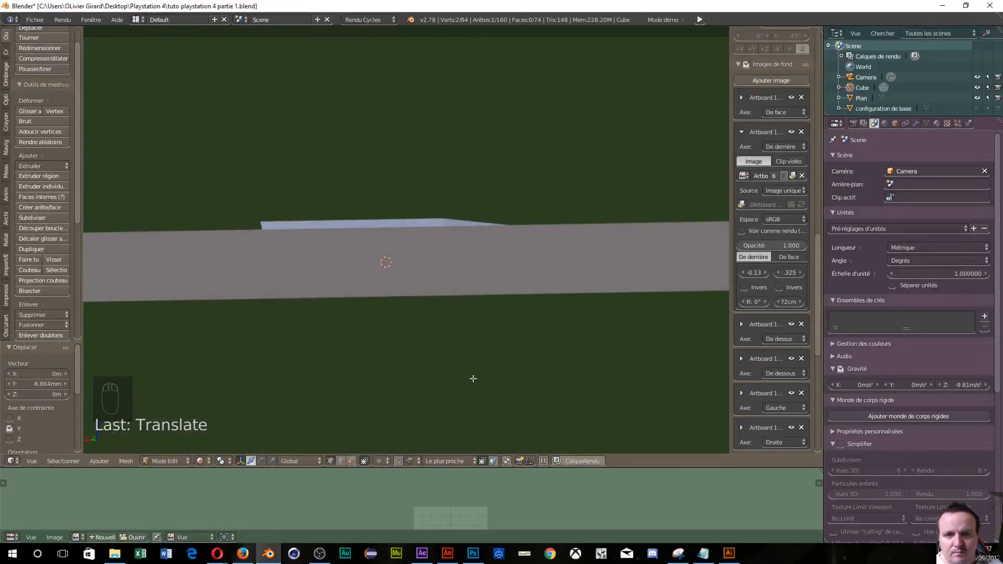
pyautogui.press('KP_5')
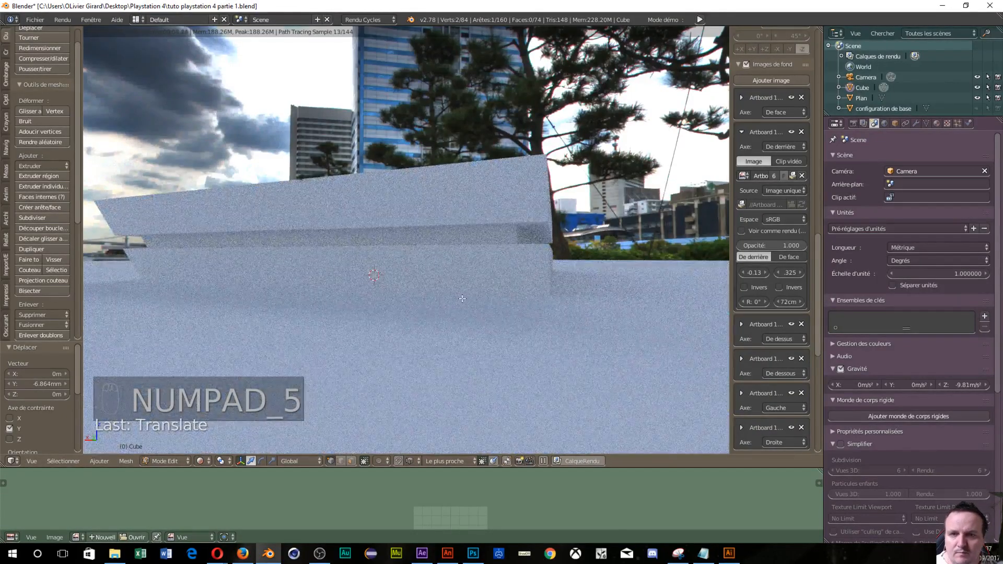
pyautogui.moveTo(462, 298); pyautogui.dragTo(303, 316, button='middle')
pyautogui.scroll(2, 360, 332)
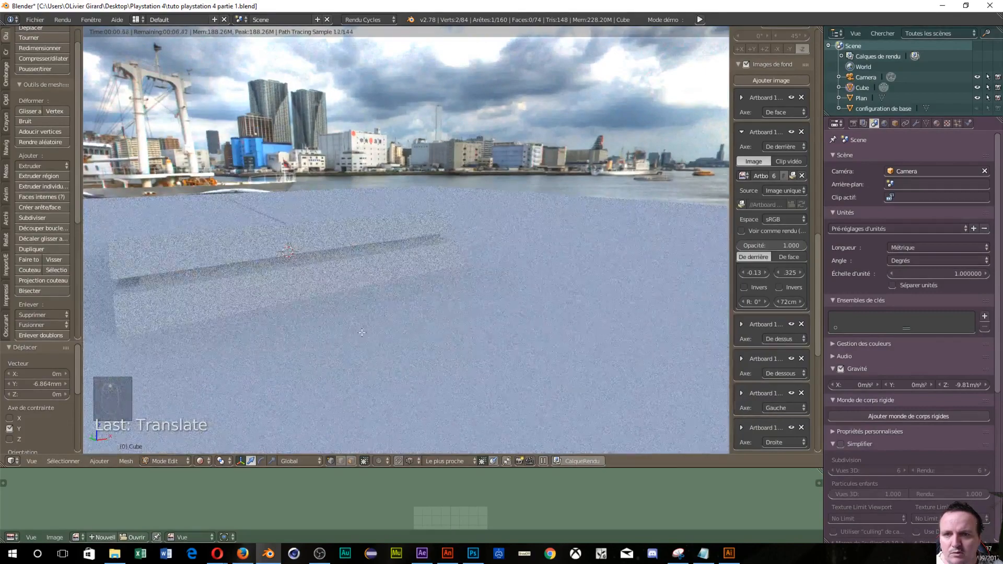
pyautogui.moveTo(360, 333); pyautogui.dragTo(336, 341, button='middle')
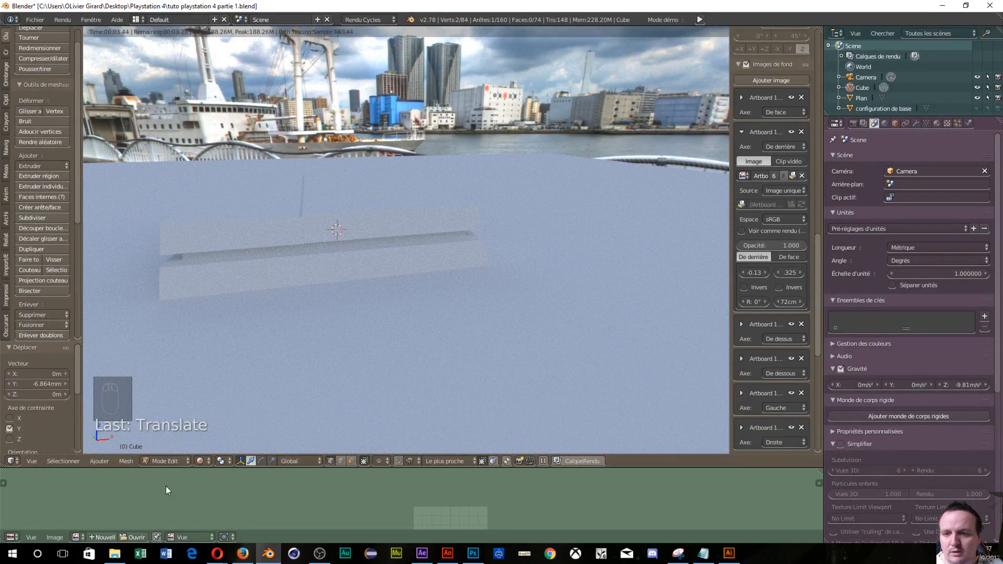
# Step: Switch to object mode, add a new material to the casing and set its diffuse colour to near black, RGB 0.013
pyautogui.click(167, 464)
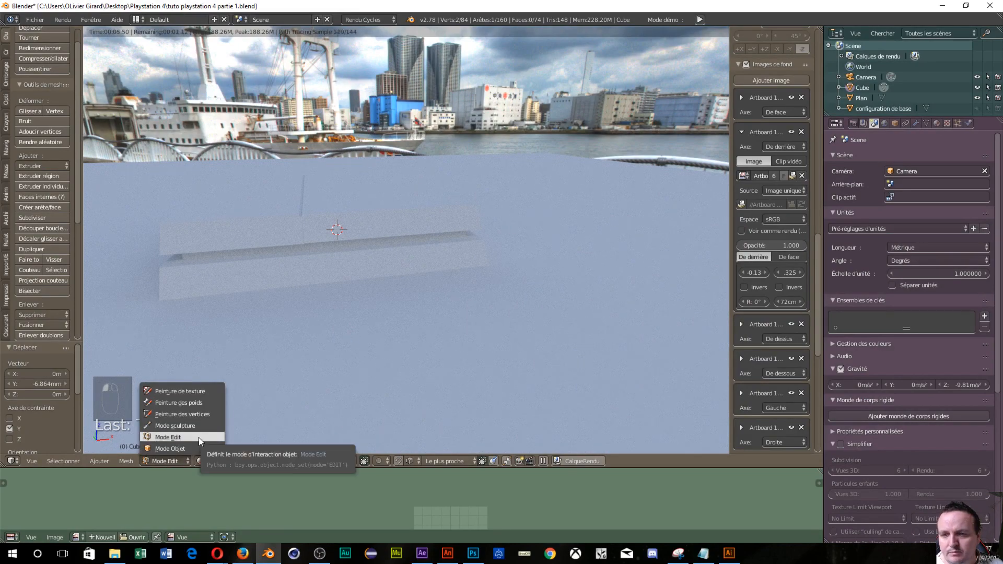
pyautogui.click(183, 451)
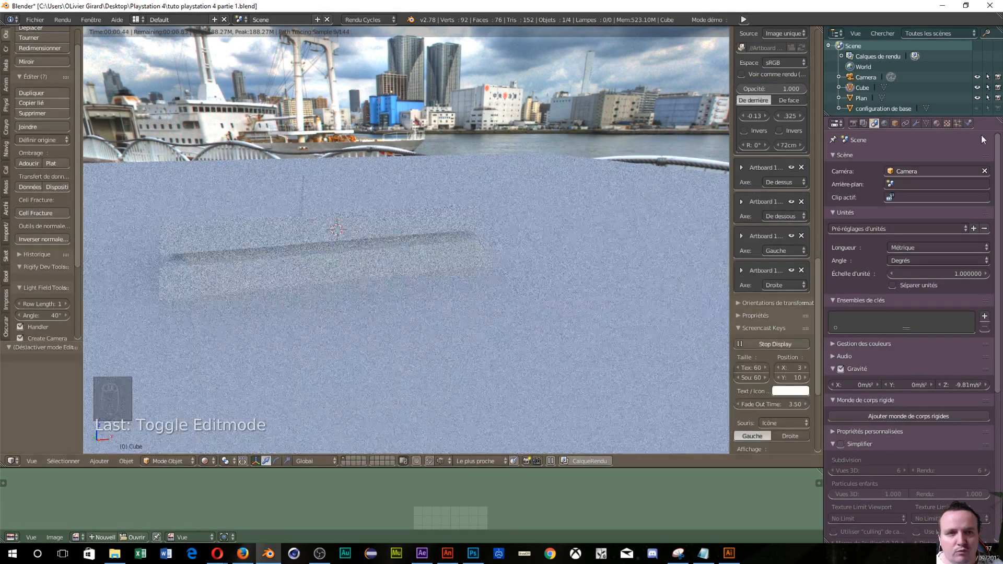
pyautogui.click(937, 124)
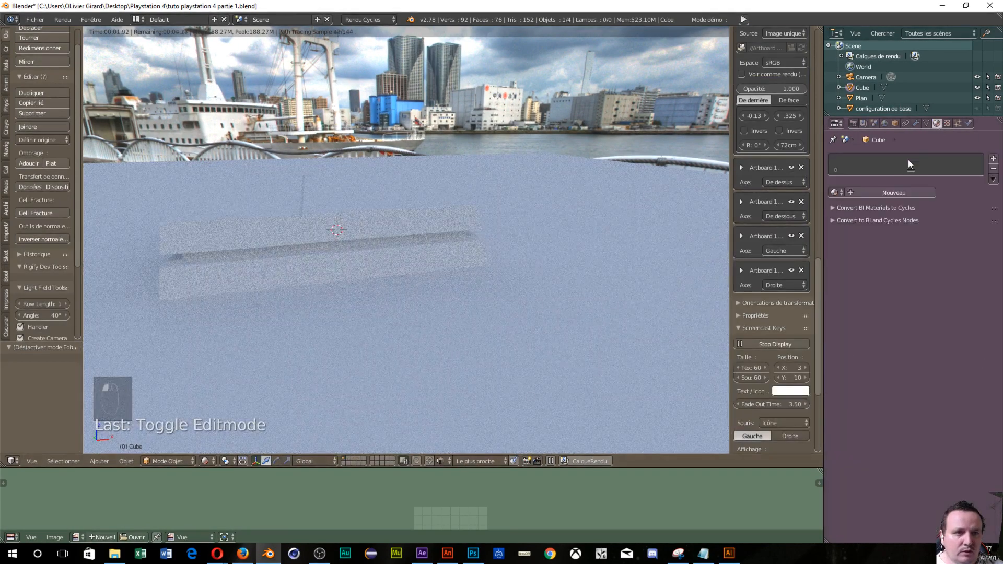
pyautogui.click(887, 193)
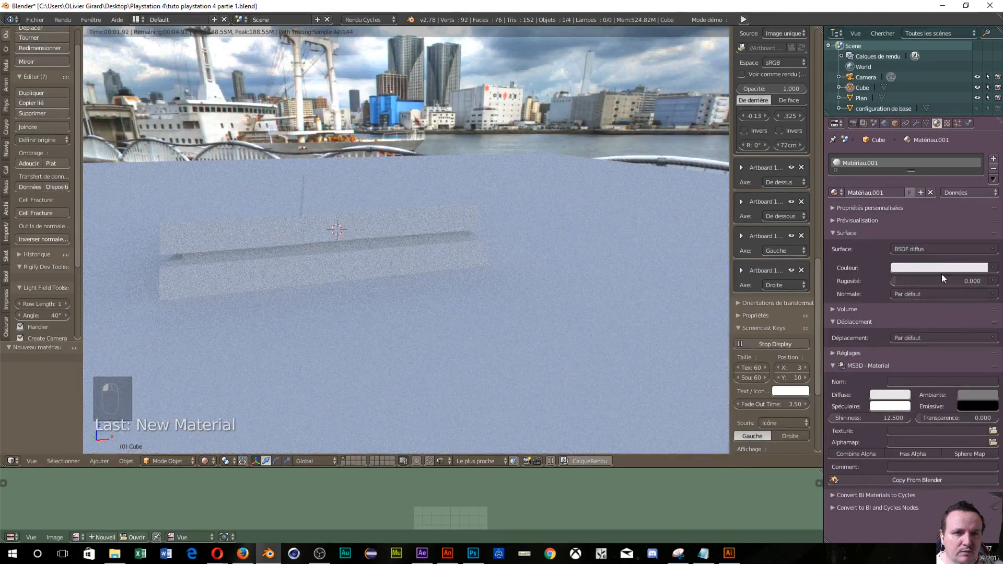
pyautogui.click(941, 271)
pyautogui.click(980, 185)
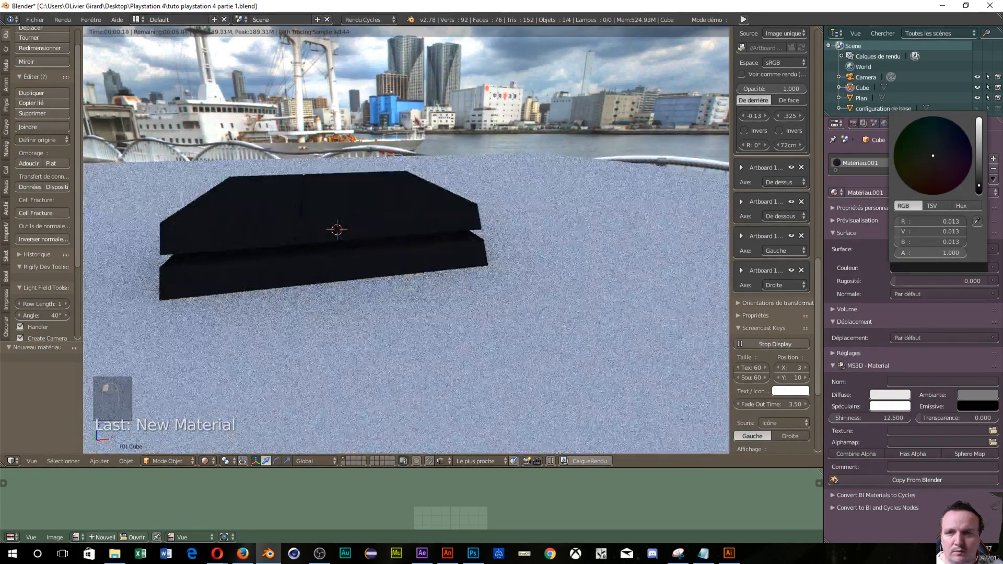
pyautogui.moveTo(564, 312); pyautogui.dragTo(504, 312, button='middle')
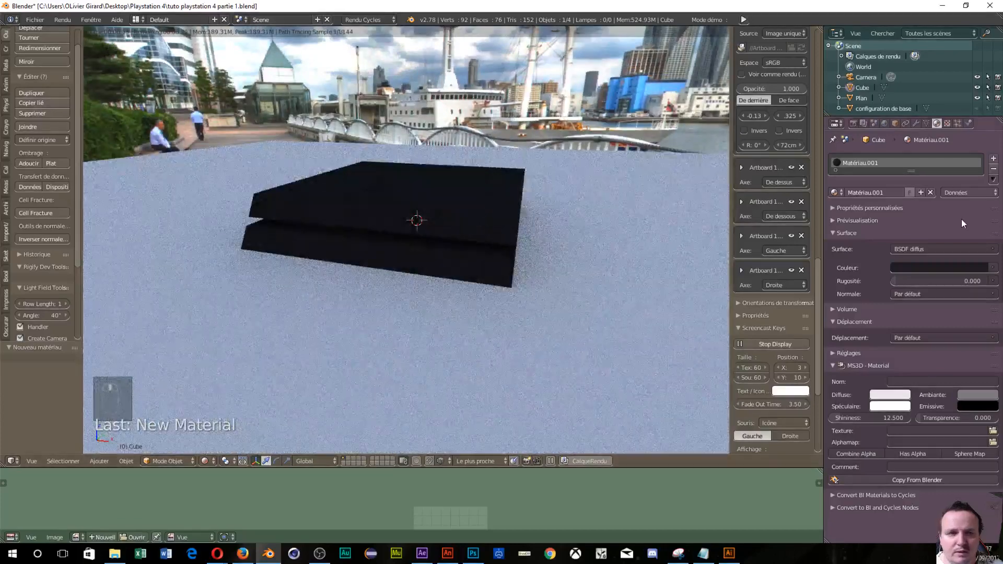
# Step: Replace the casing material's diffuse surface with the RBP Non Métallique shader group and examine the glossy casing from several angles
pyautogui.click(954, 268)
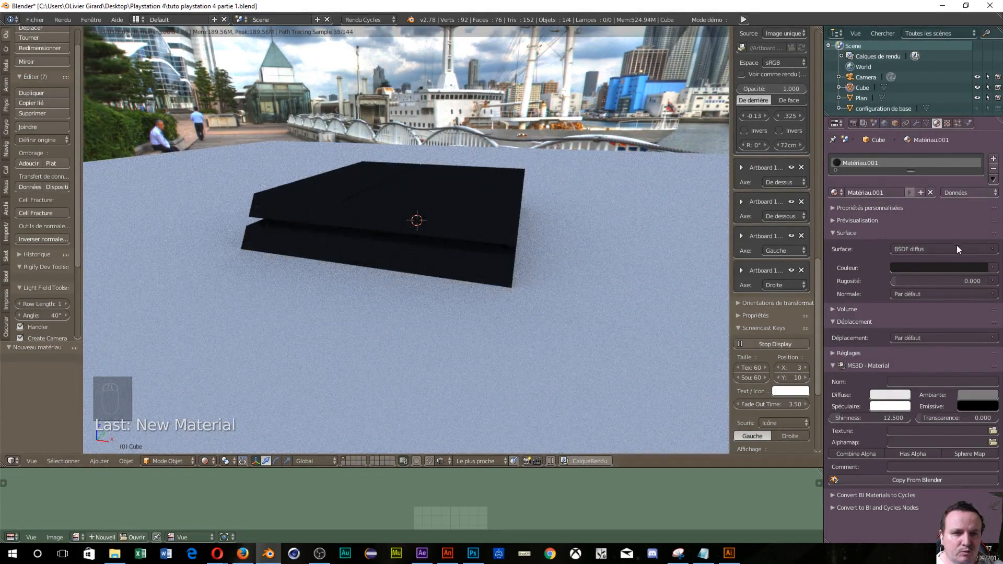
pyautogui.click(957, 249)
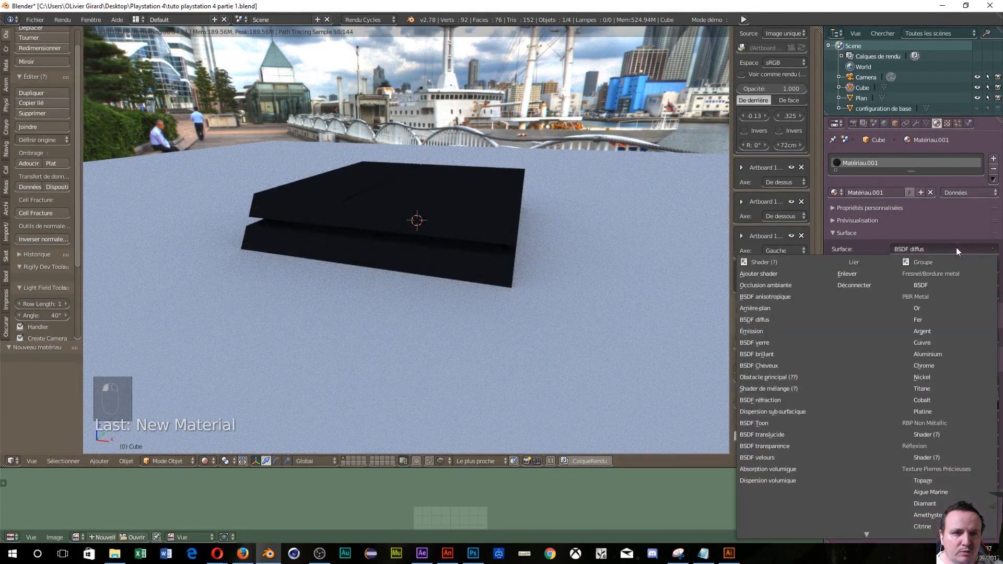
pyautogui.click(925, 434)
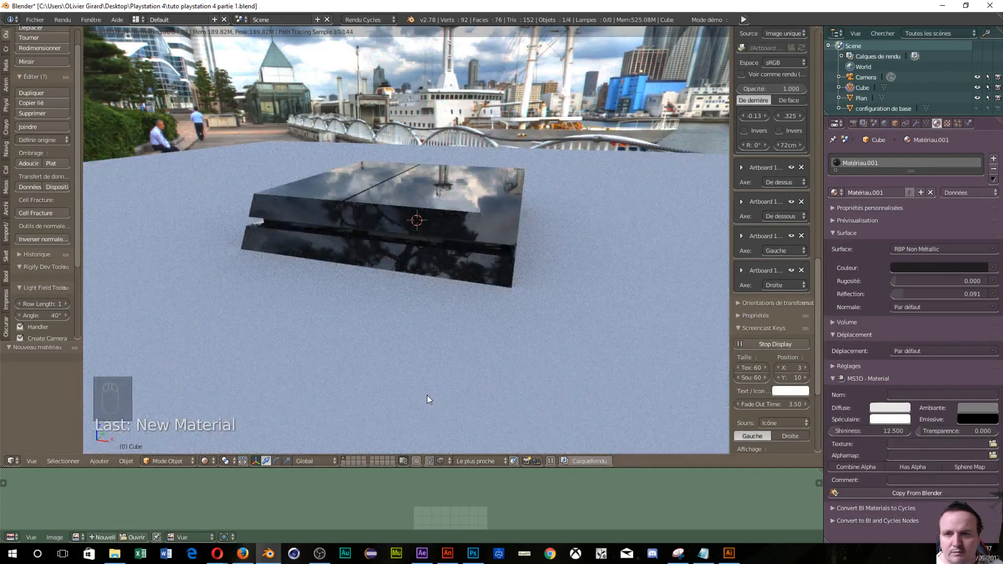
pyautogui.moveTo(427, 395); pyautogui.dragTo(466, 374, button='middle')
pyautogui.scroll(4, 454, 384)
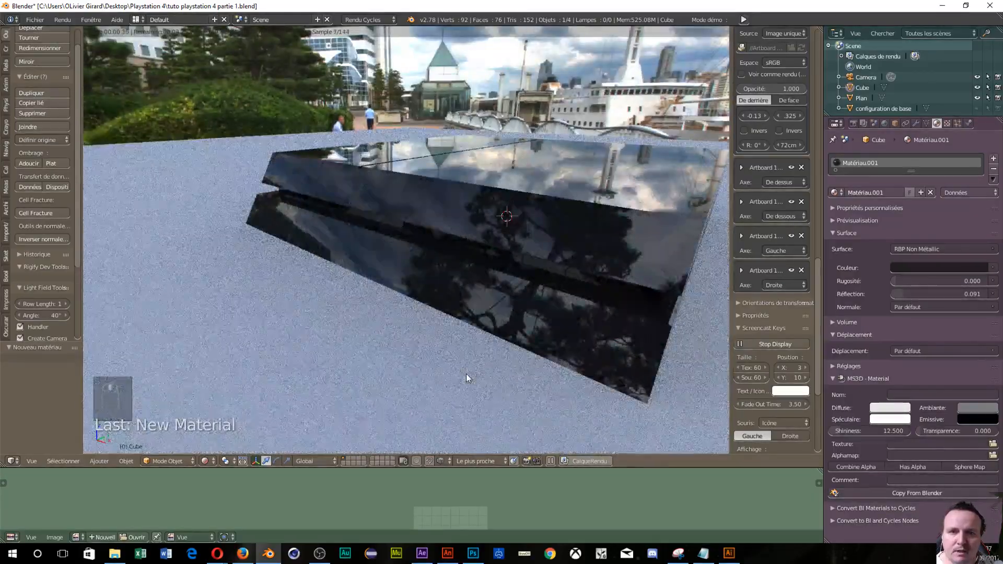
pyautogui.moveTo(568, 322); pyautogui.dragTo(516, 302, button='middle')
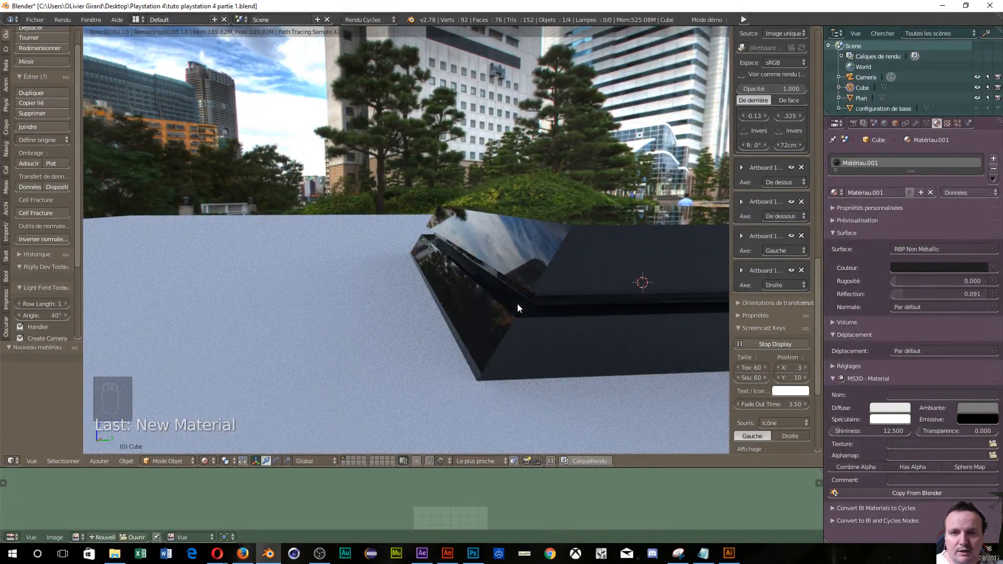
# Step: Return from rendered shading to wireframe and frame the front end of the groove in the orthographic top view
pyautogui.hotkey('shift', 'z')
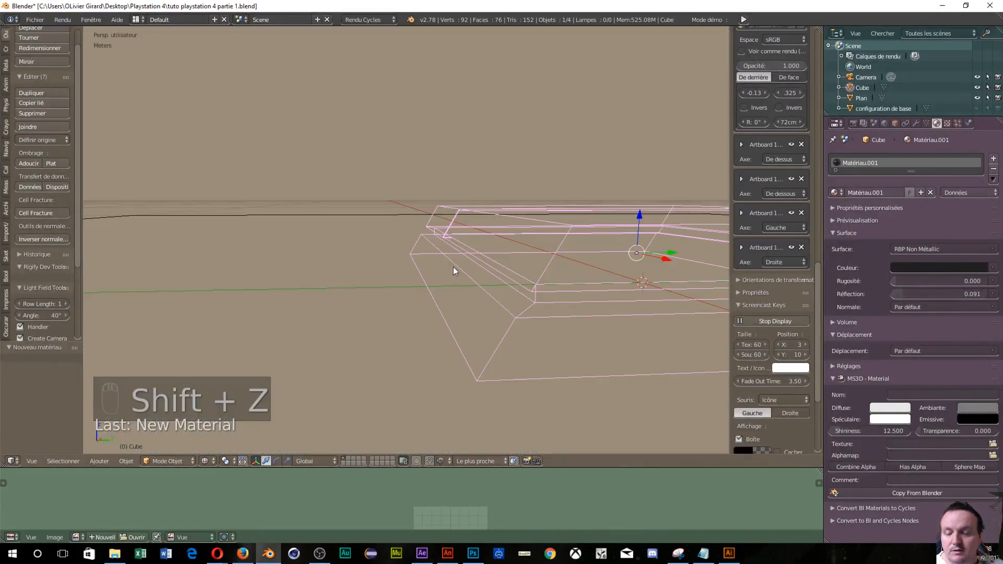
pyautogui.moveTo(453, 266)
pyautogui.mouseDown(button='middle')
pyautogui.moveTo(449, 252)
pyautogui.moveTo(509, 251)
pyautogui.moveTo(452, 269)
pyautogui.mouseUp(button='middle')
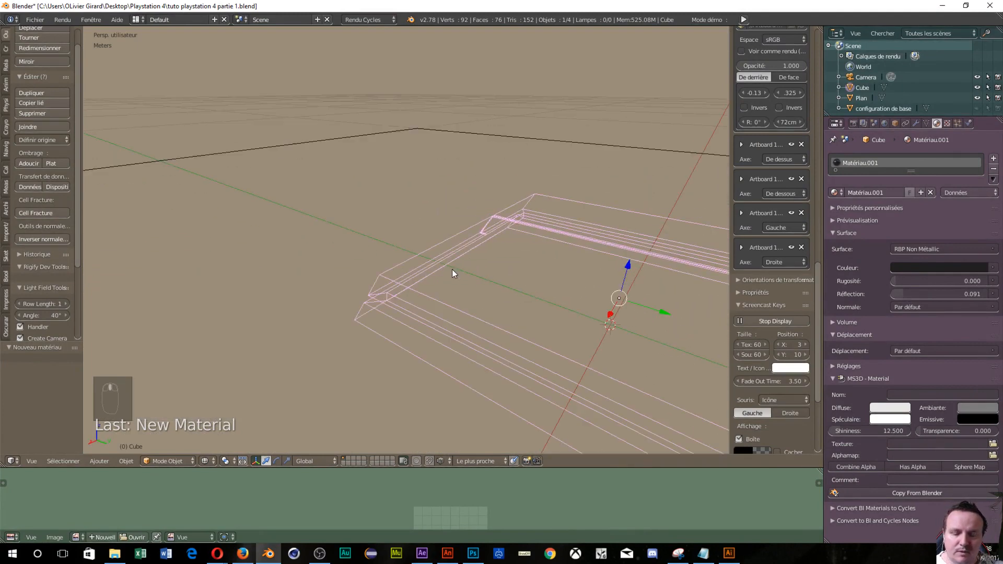
pyautogui.press('KP_5')
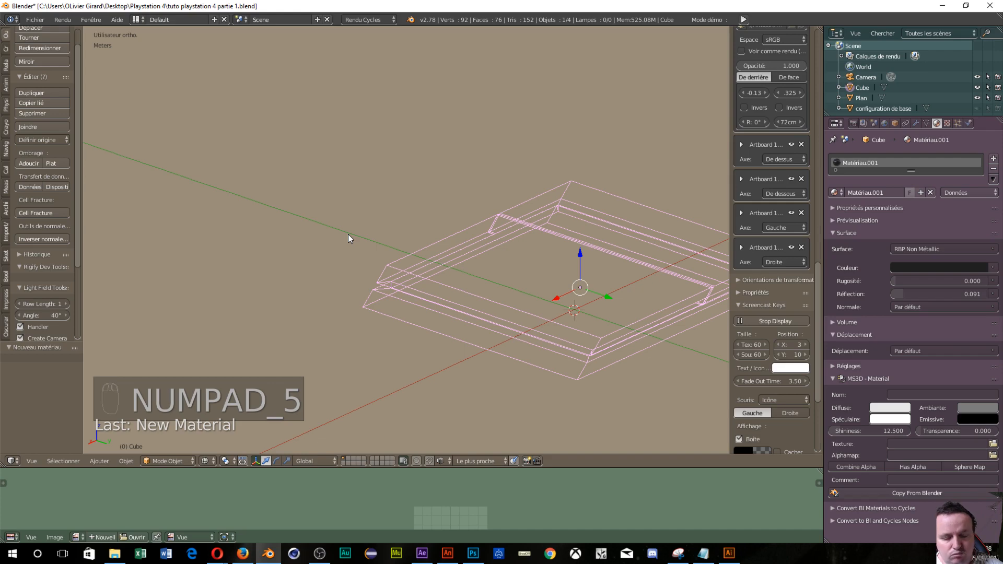
pyautogui.press('KP_7')
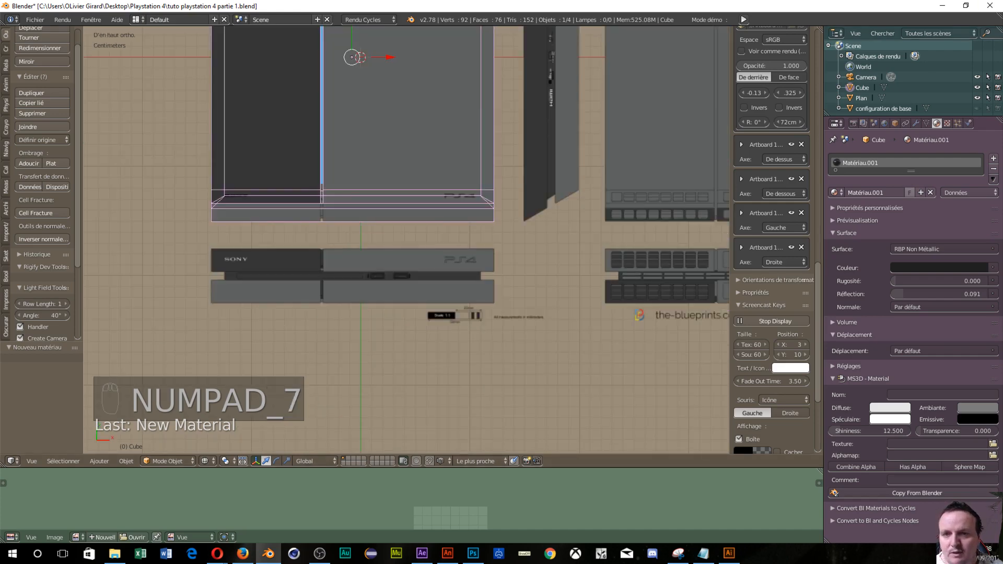
pyautogui.scroll(6, 305, 265)
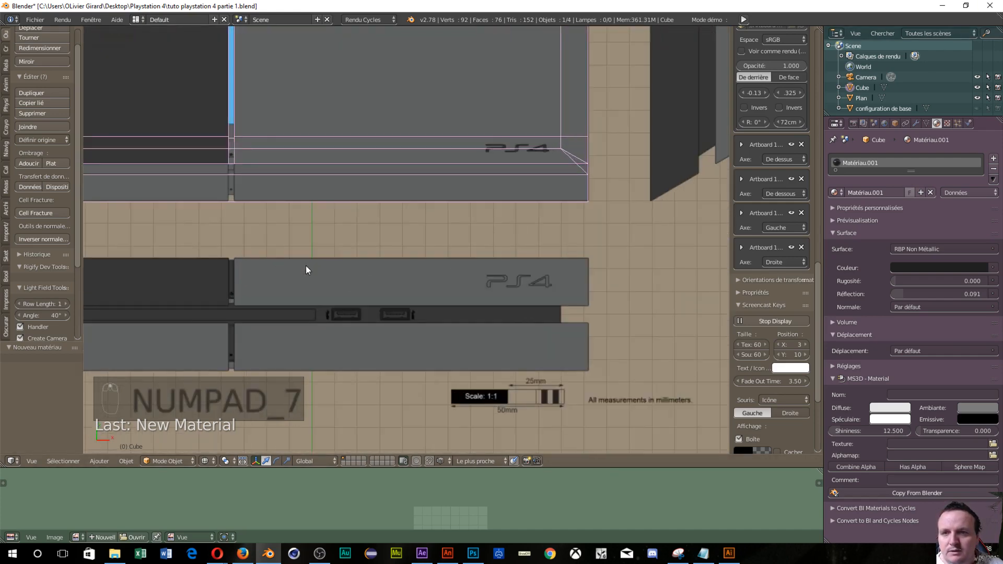
pyautogui.keyDown('shift'); pyautogui.moveTo(255, 222); pyautogui.dragTo(557, 321, button='middle'); pyautogui.keyUp('shift')
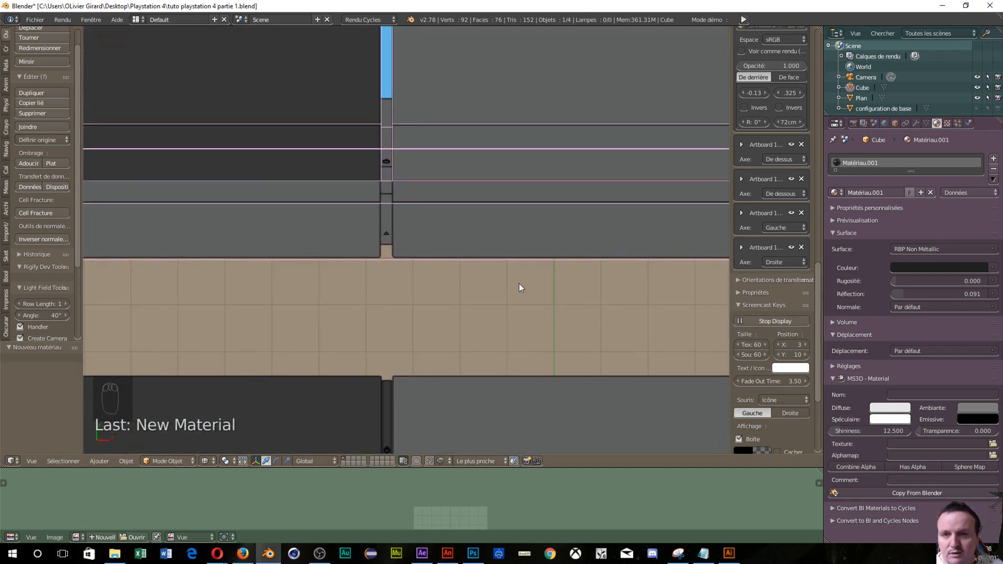
# Step: Put the casing in edit mode and set the mesh selection mode to faces
pyautogui.hotkey('ctrl', 'Tab')
pyautogui.hotkey('ctrl', 'Tab')
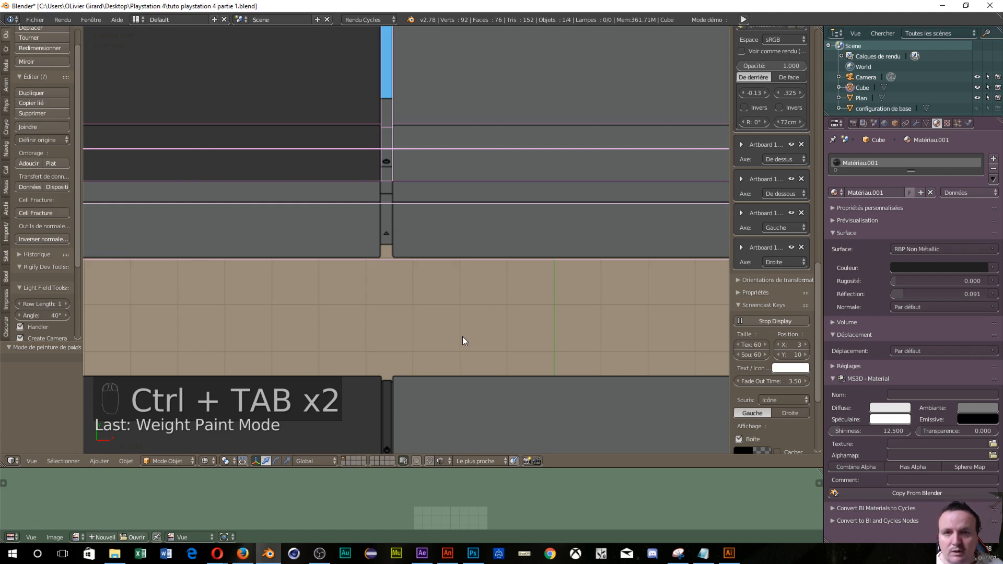
pyautogui.hotkey('ctrl', 'Tab')
pyautogui.hotkey('ctrl', 'Tab')
pyautogui.press('Tab')
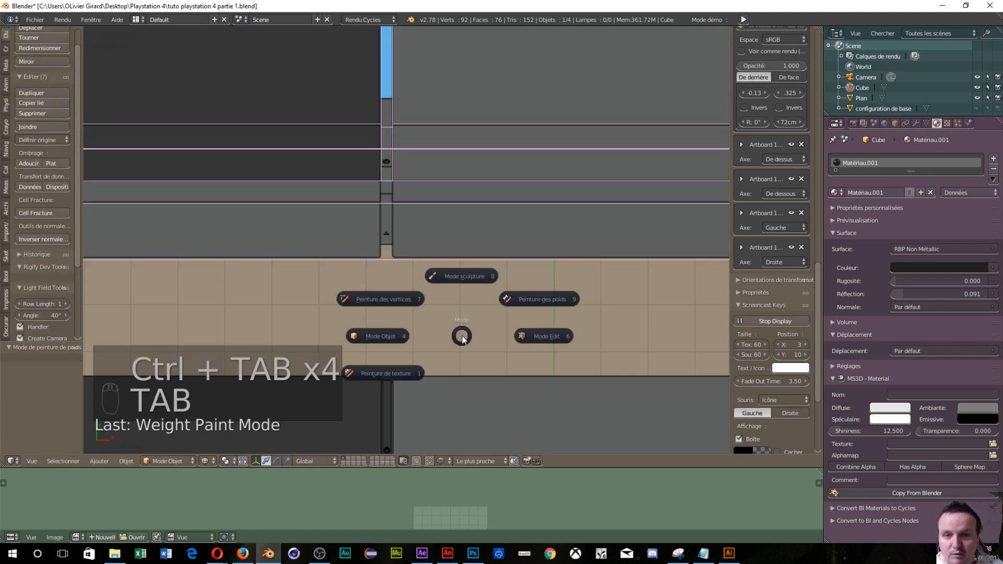
pyautogui.click(551, 338)
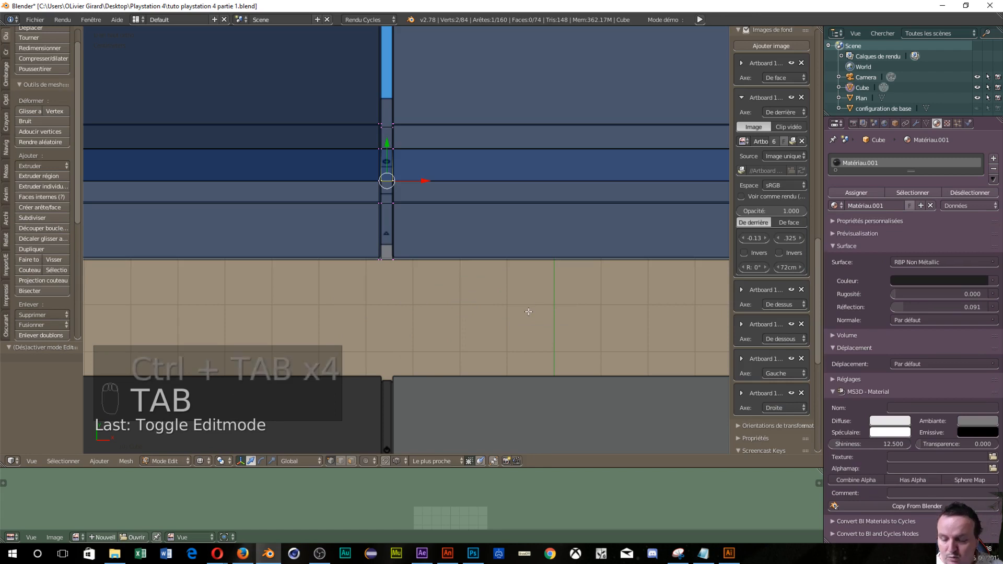
pyautogui.hotkey('ctrl', 'Tab')
pyautogui.click(524, 338)
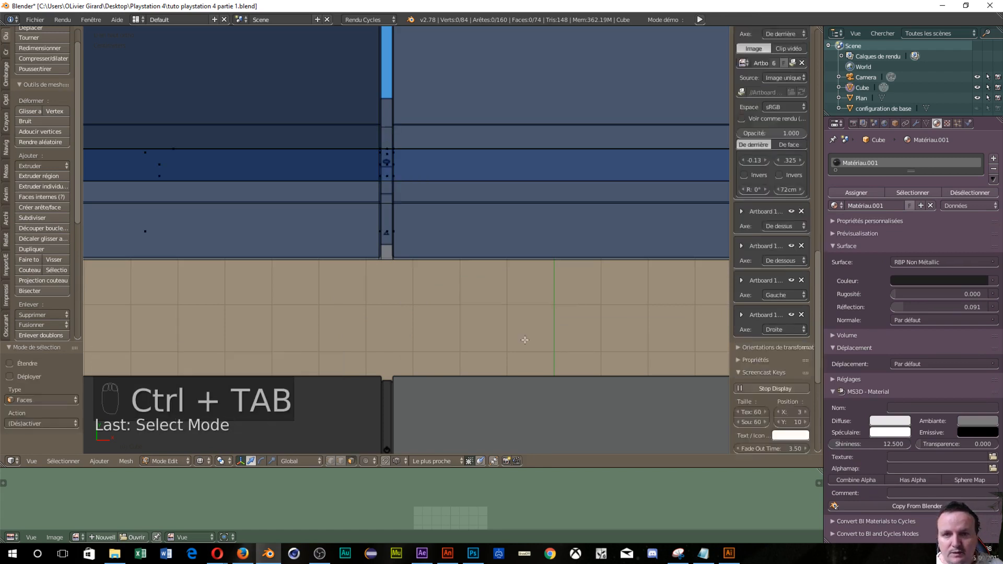
# Step: Select the two front groove faces above and below the recessed band and move them 3.001 mm along Y
pyautogui.rightClick(386, 230)
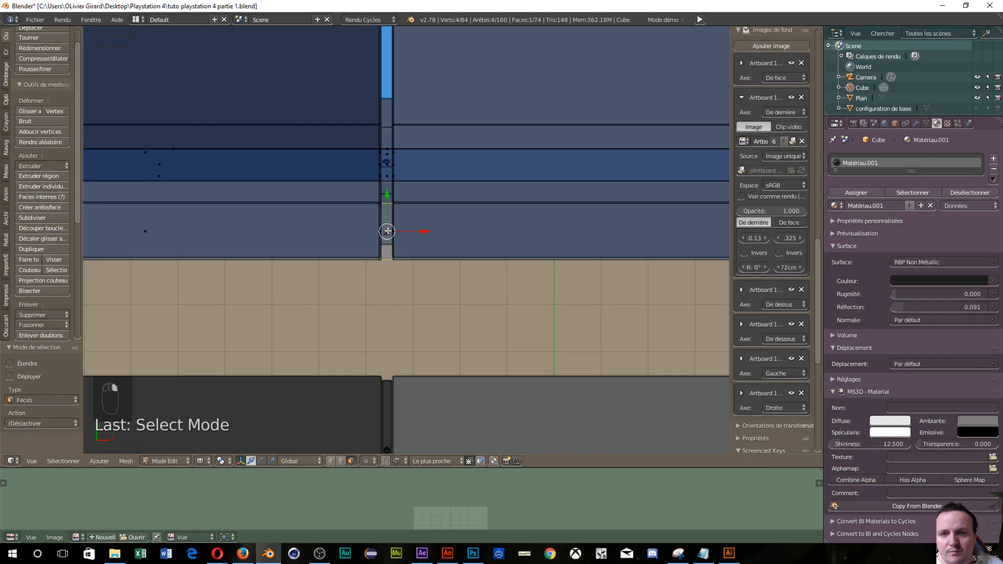
pyautogui.keyDown('shift'); pyautogui.rightClick(386, 175); pyautogui.keyUp('shift')
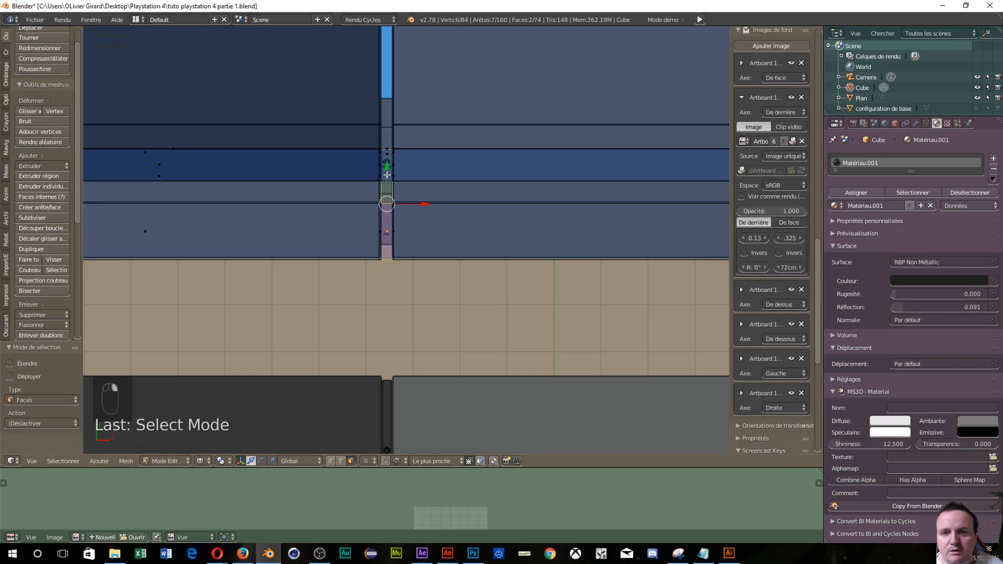
pyautogui.keyDown('shift'); pyautogui.rightClick(385, 147); pyautogui.keyUp('shift')
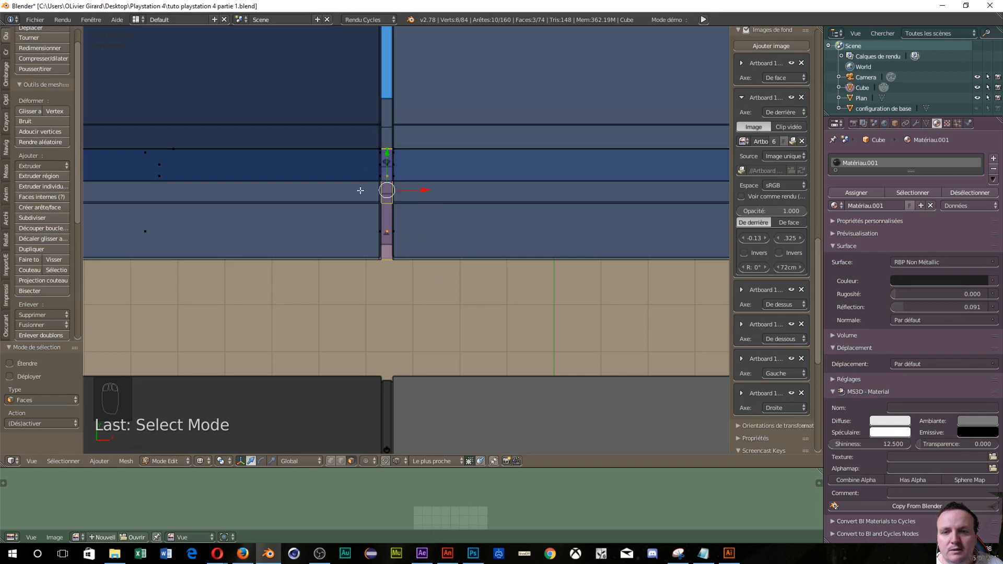
pyautogui.keyDown('shift'); pyautogui.rightClick(385, 149); pyautogui.keyUp('shift')
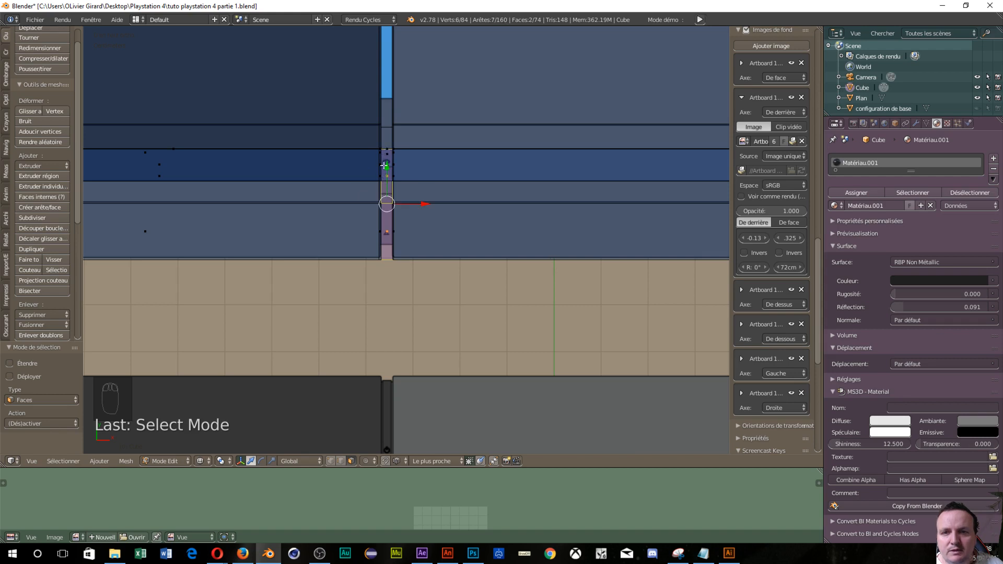
pyautogui.moveTo(387, 167); pyautogui.dragTo(388, 151)
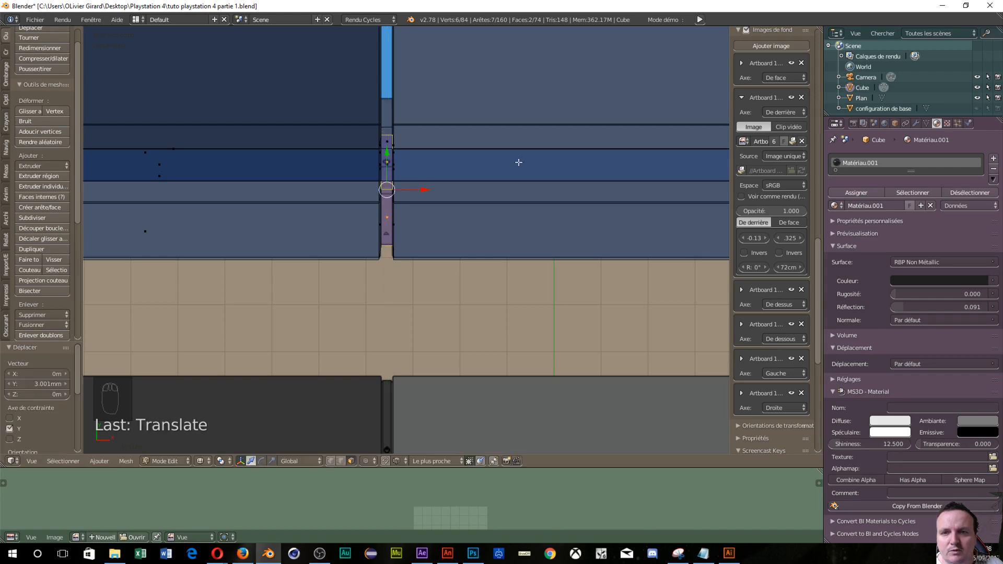
# Step: Switch to edge selection, select the groove's inner edge at the recessed band, move it -3.001 mm along Y and check the result
pyautogui.moveTo(519, 161); pyautogui.dragTo(512, 311, button='middle')
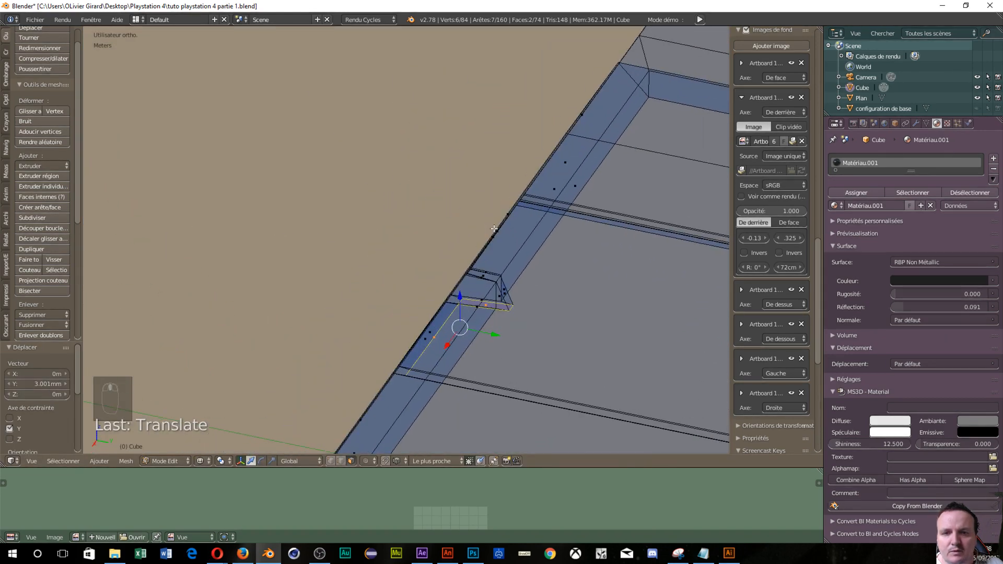
pyautogui.scroll(4, 512, 312)
pyautogui.keyDown('shift'); pyautogui.moveTo(597, 393); pyautogui.dragTo(453, 278, button='middle'); pyautogui.keyUp('shift')
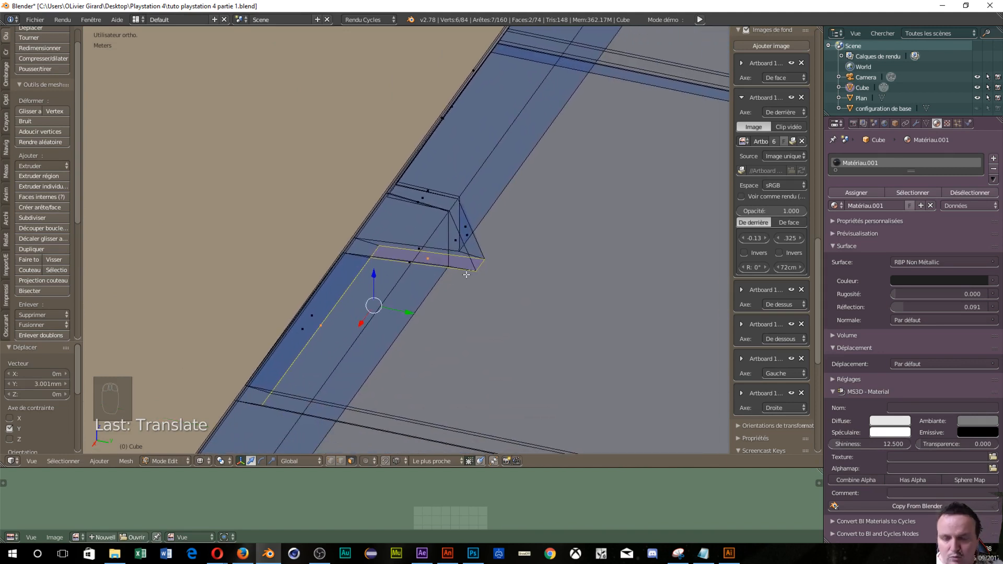
pyautogui.hotkey('ctrl', 'Tab')
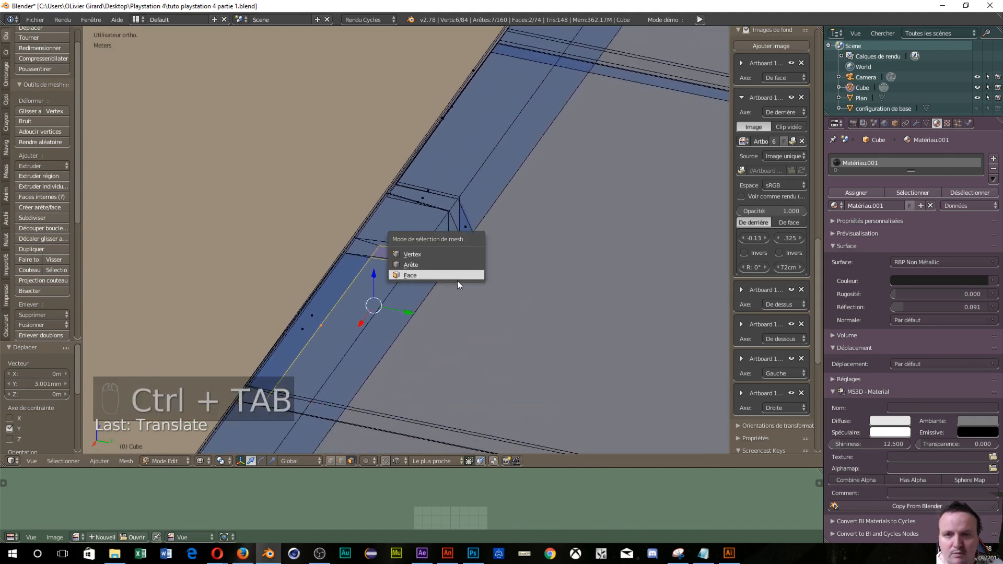
pyautogui.click(435, 264)
pyautogui.moveTo(482, 242); pyautogui.dragTo(484, 266, button='right')
pyautogui.rightClick(484, 266)
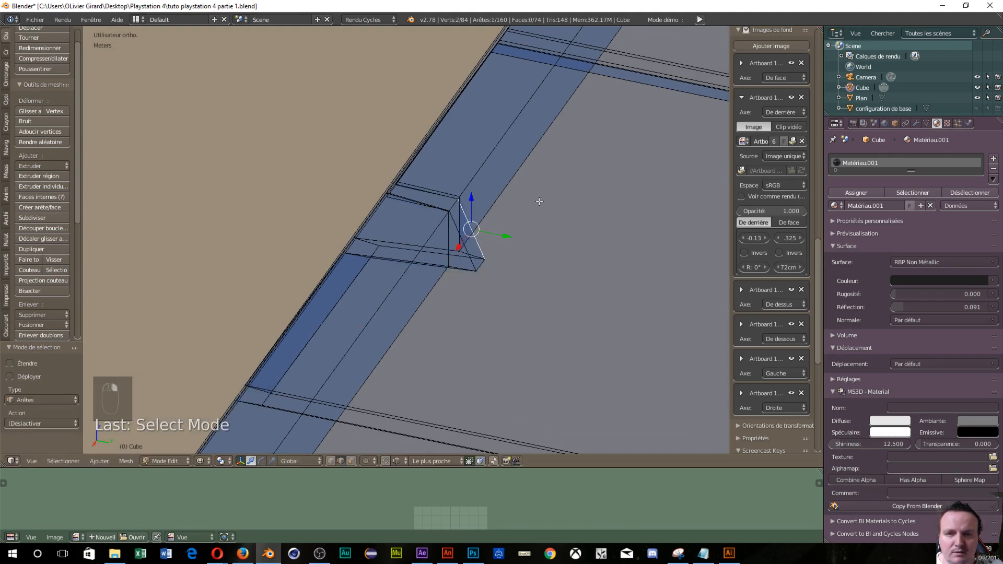
pyautogui.rightClick(481, 269)
pyautogui.moveTo(514, 271); pyautogui.dragTo(474, 242)
pyautogui.moveTo(401, 292); pyautogui.dragTo(614, 313, button='middle')
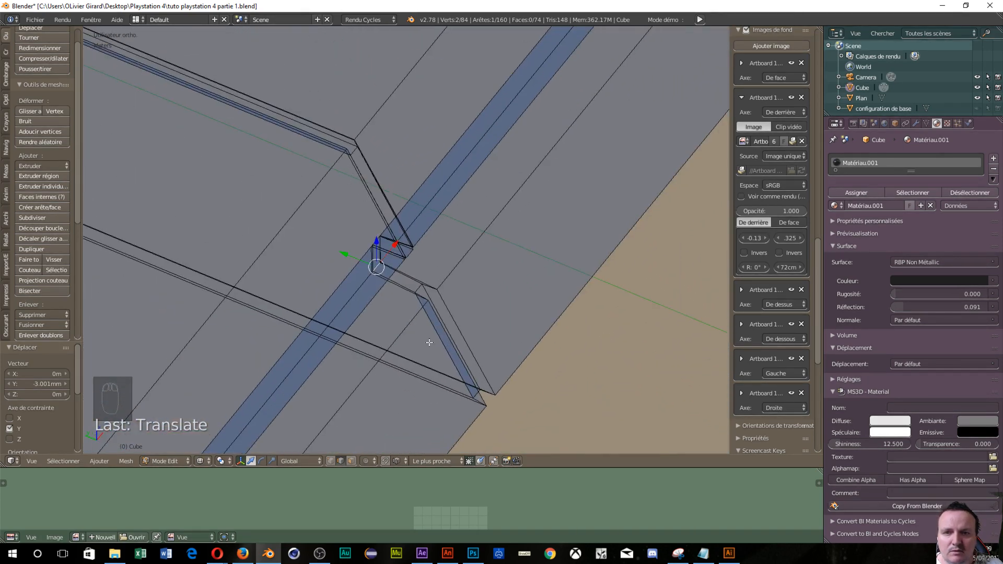
pyautogui.scroll(-4, 251, 319)
pyautogui.moveTo(256, 323); pyautogui.dragTo(261, 389, button='middle')
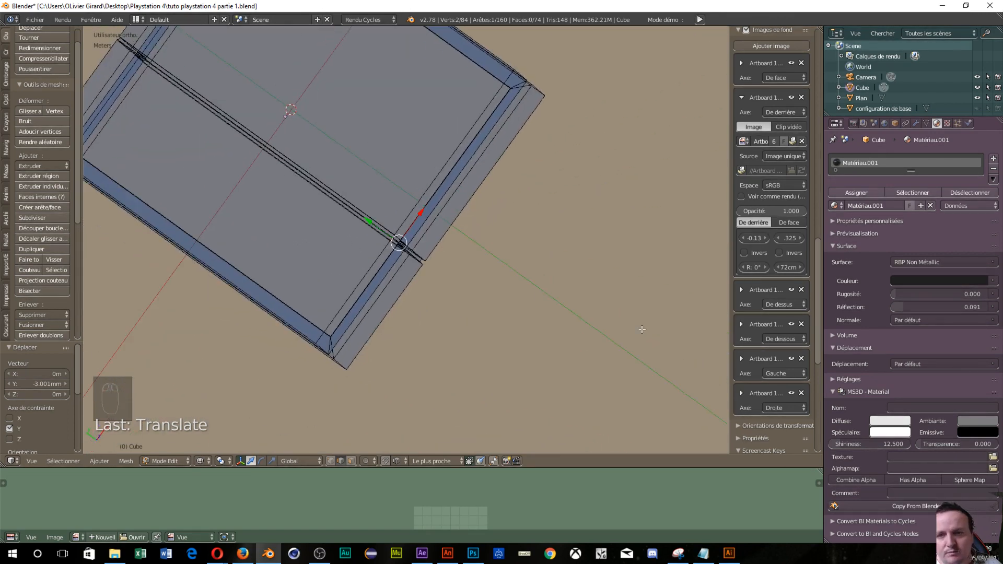
# Step: Frame the back end of the groove in the orthographic top view and set the mesh selection mode to faces
pyautogui.press('KP_7')
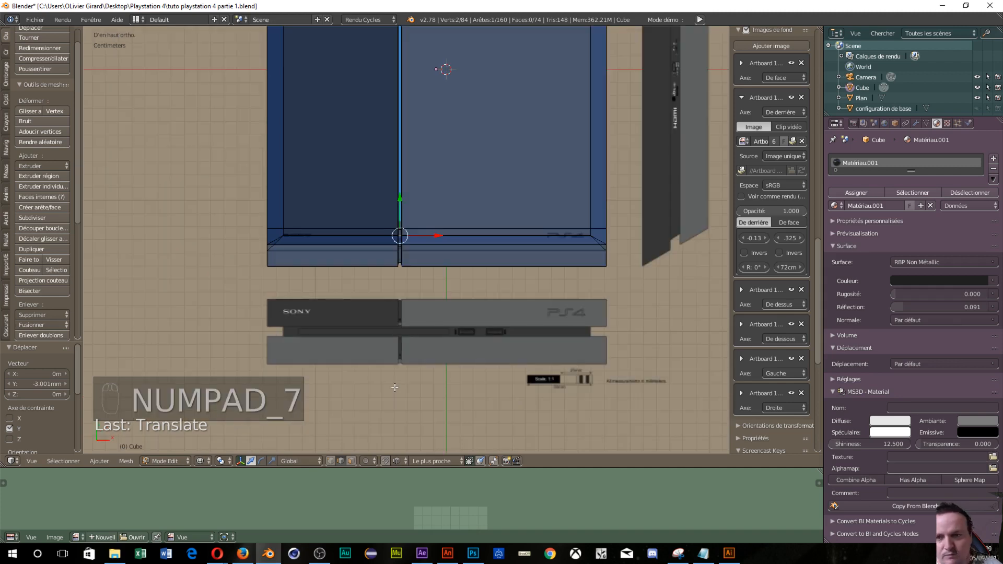
pyautogui.keyDown('shift'); pyautogui.moveTo(403, 86); pyautogui.dragTo(398, 379, button='middle'); pyautogui.keyUp('shift')
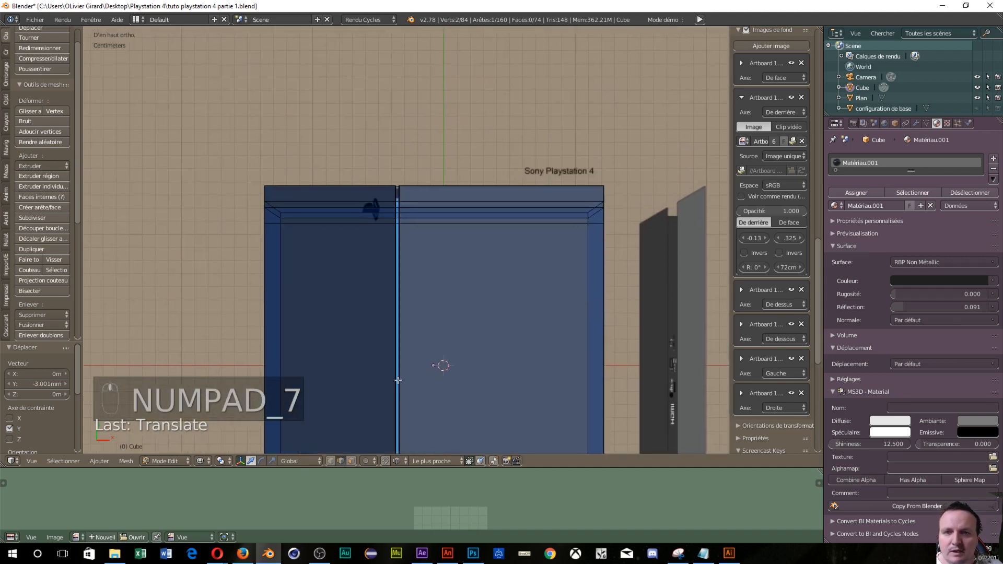
pyautogui.scroll(8, 398, 378)
pyautogui.keyDown('shift'); pyautogui.moveTo(437, 156); pyautogui.dragTo(449, 384, button='middle'); pyautogui.keyUp('shift')
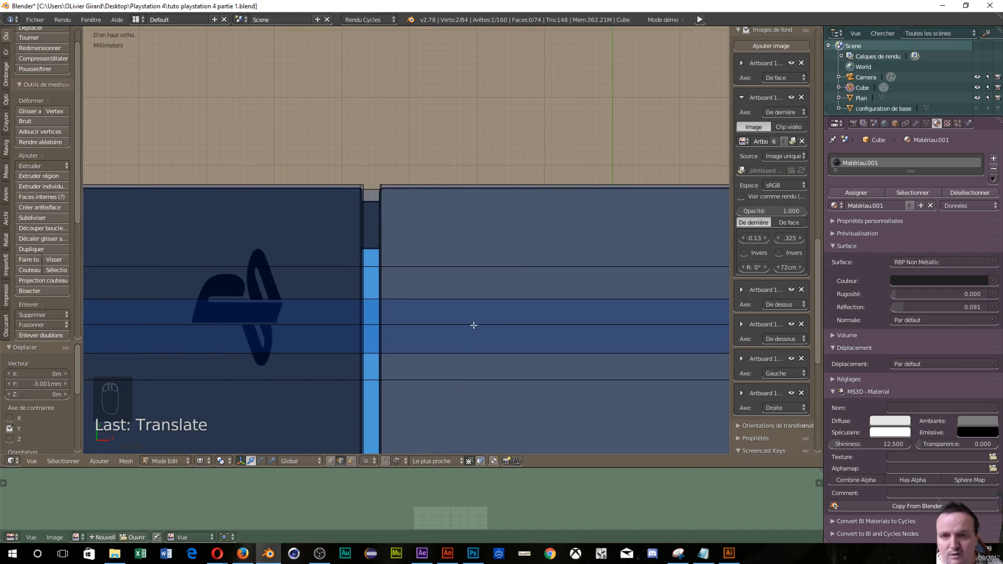
pyautogui.hotkey('ctrl', 'Tab')
pyautogui.click(454, 337)
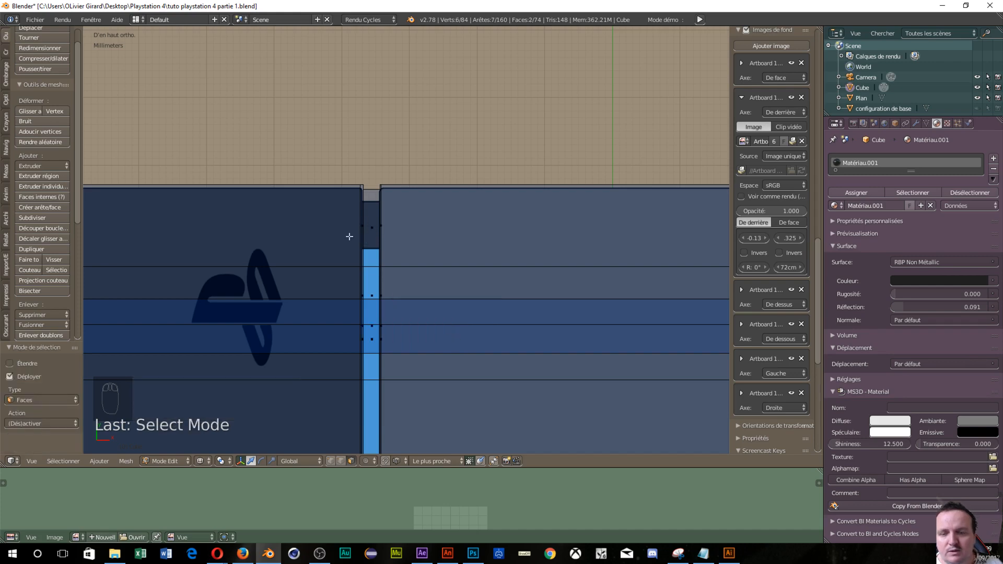
# Step: Select the two back groove faces above and below the recessed band and move them -1.698 mm along Y
pyautogui.moveTo(164, 278); pyautogui.dragTo(422, 194, button='middle')
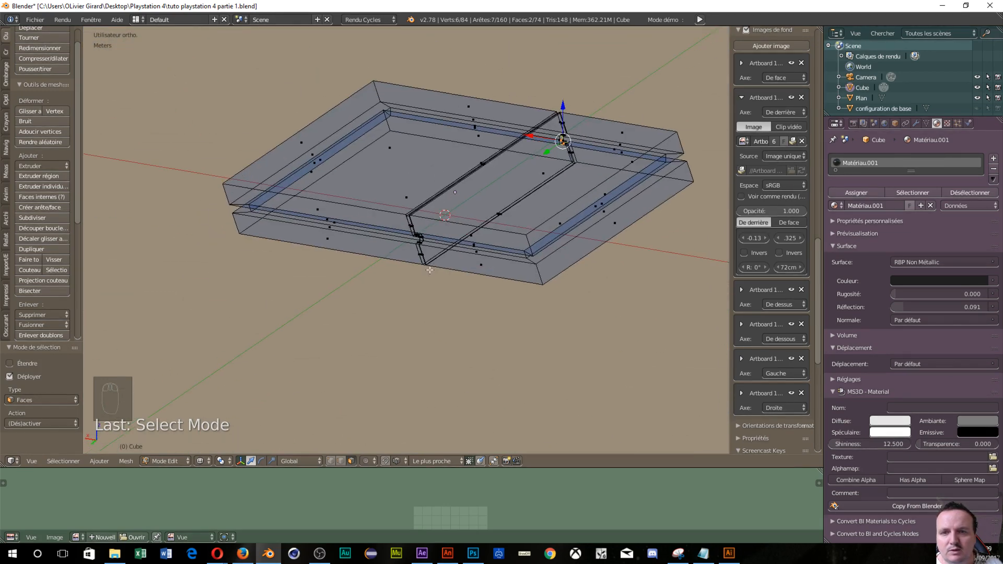
pyautogui.scroll(6, 430, 270)
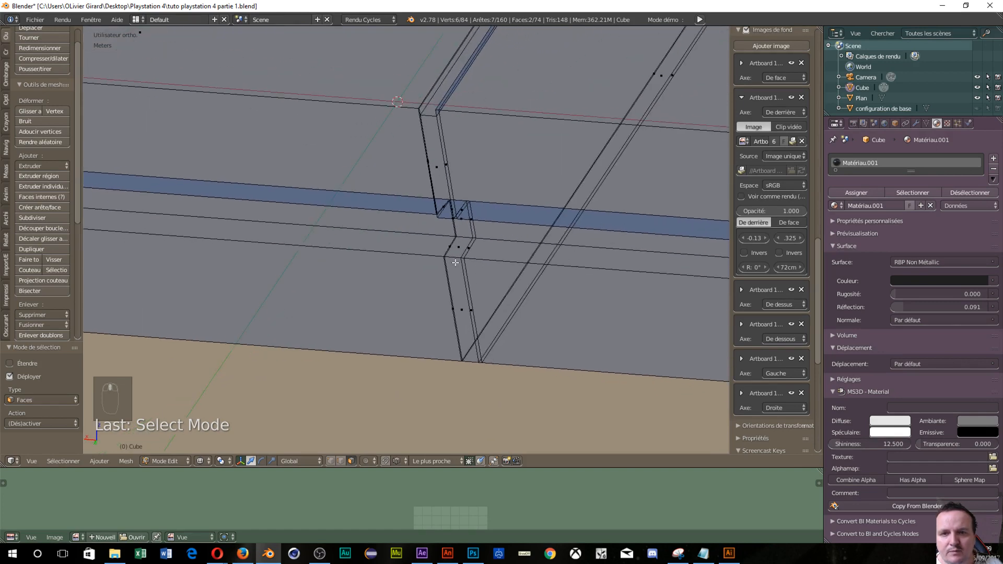
pyautogui.moveTo(455, 262); pyautogui.dragTo(462, 262, button='middle')
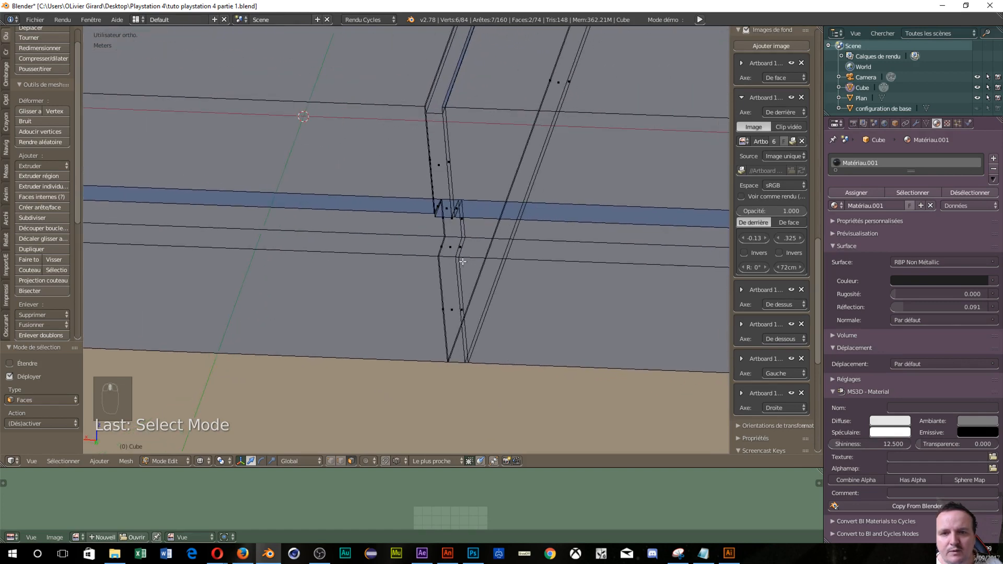
pyautogui.rightClick(452, 310)
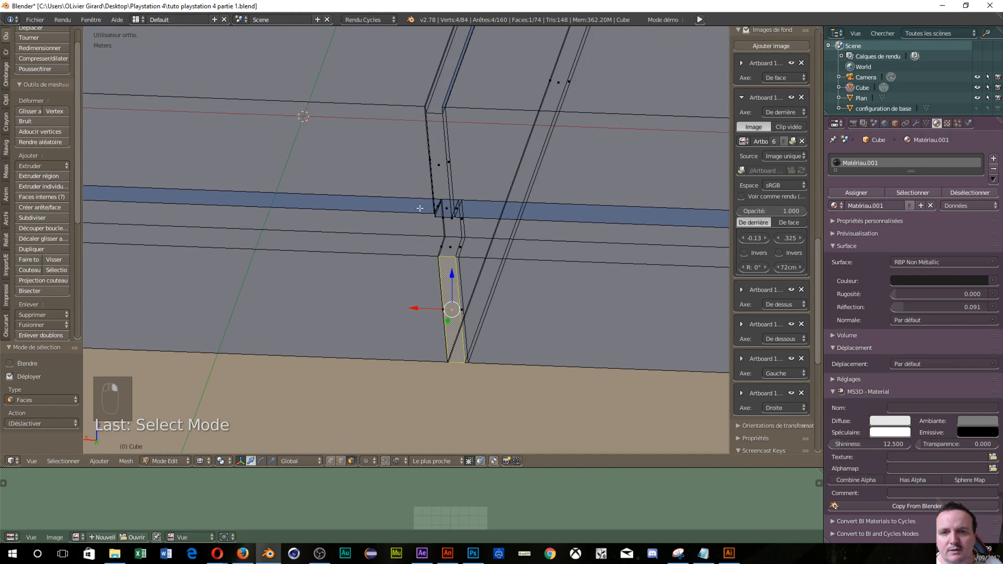
pyautogui.keyDown('shift'); pyautogui.rightClick(437, 163); pyautogui.keyUp('shift')
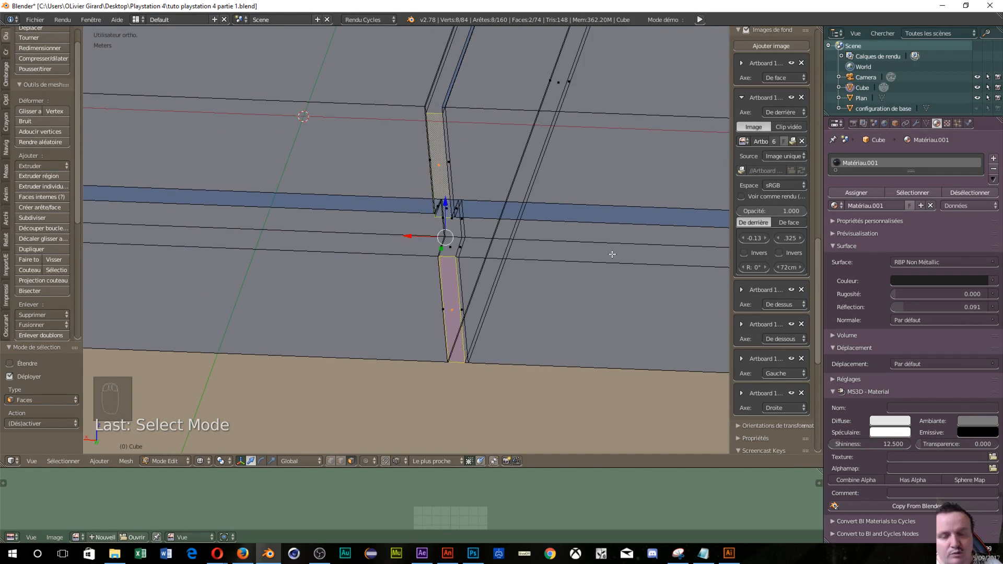
pyautogui.press('KP_7')
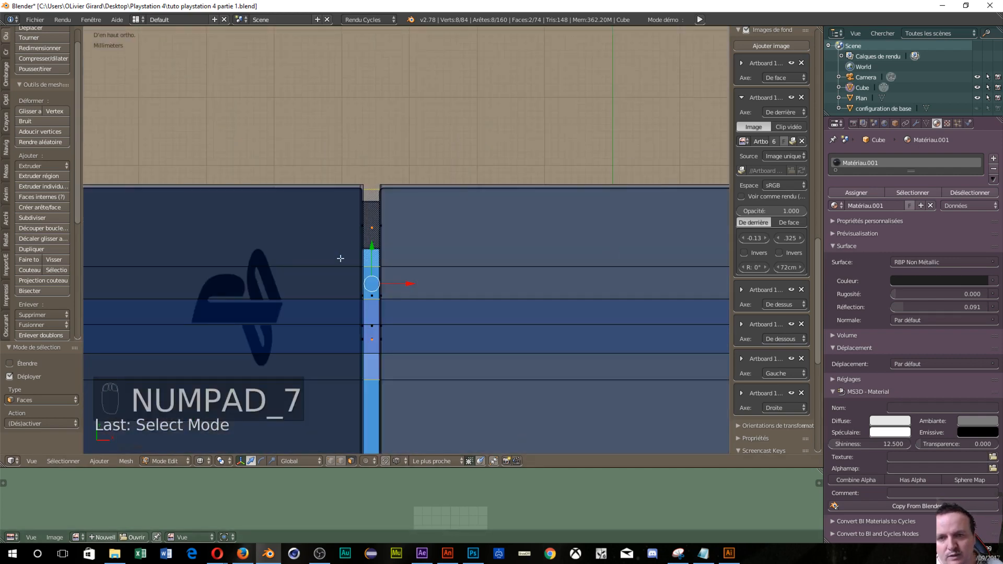
pyautogui.moveTo(370, 245); pyautogui.dragTo(371, 260)
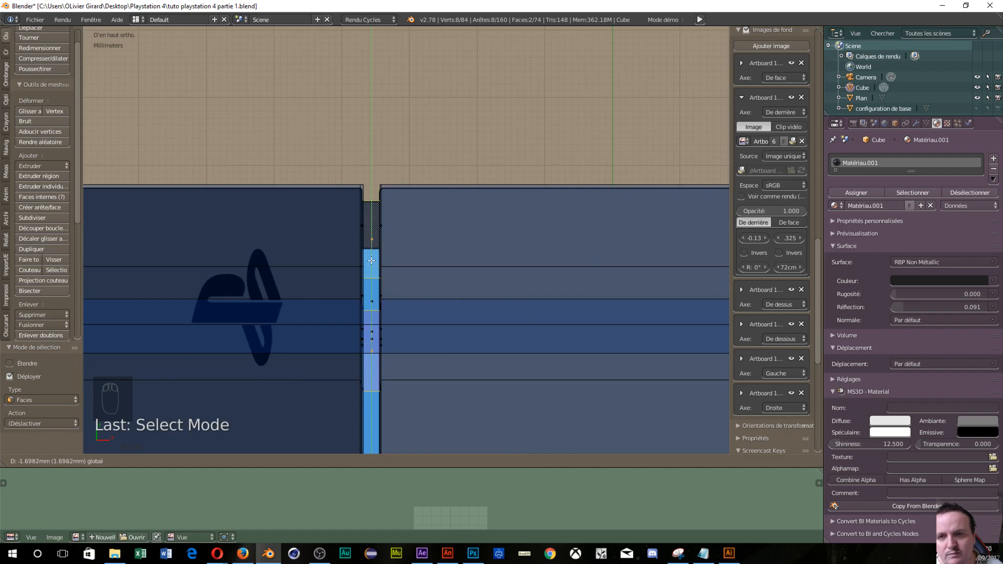
pyautogui.click(371, 260)
pyautogui.scroll(-5, 382, 206)
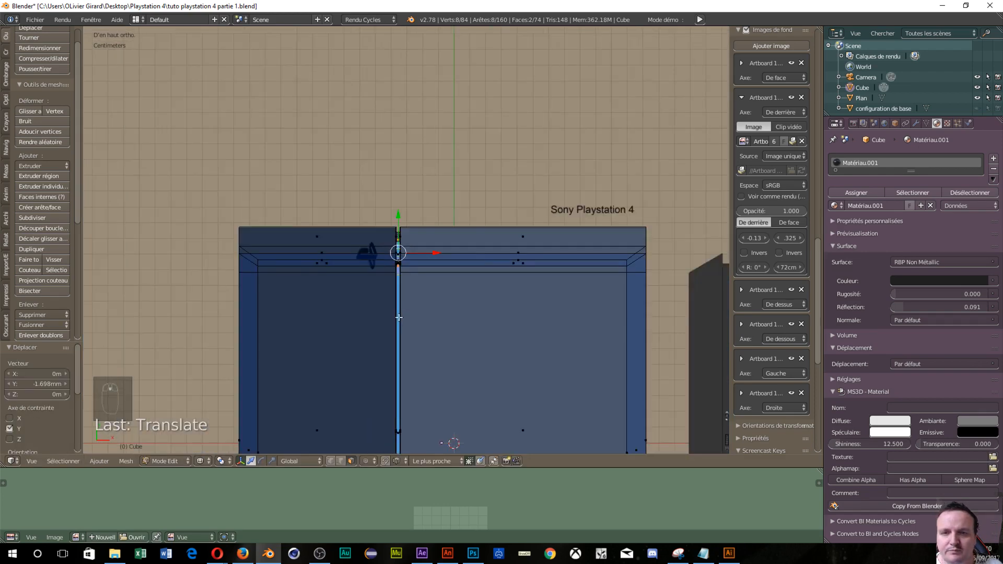
pyautogui.moveTo(398, 253); pyautogui.dragTo(688, 232, button='middle')
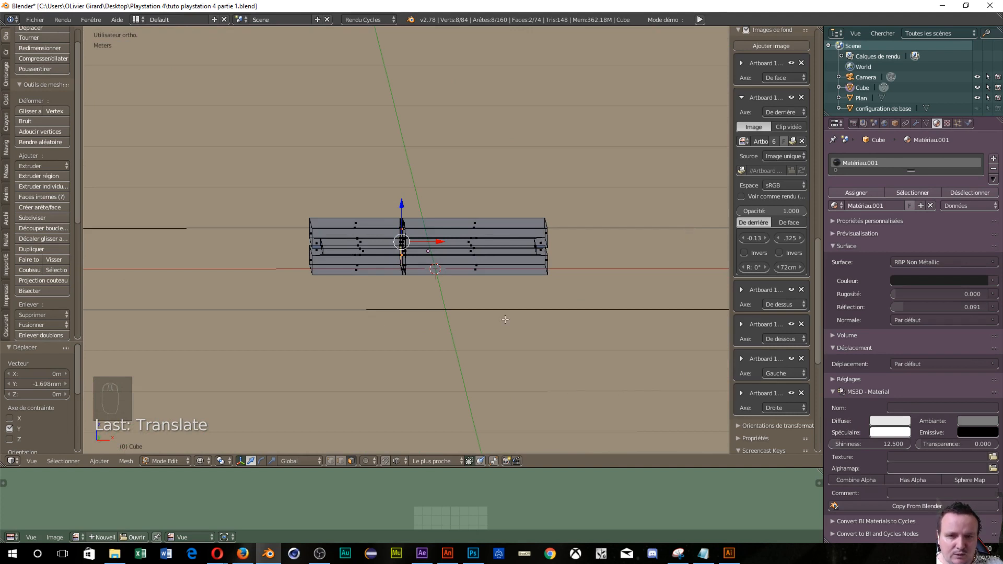
# Step: Compare the casing's back with the rear blueprint in the orthographic back view, examining the vents and ports closely
pyautogui.press('ctrl+KP_1')
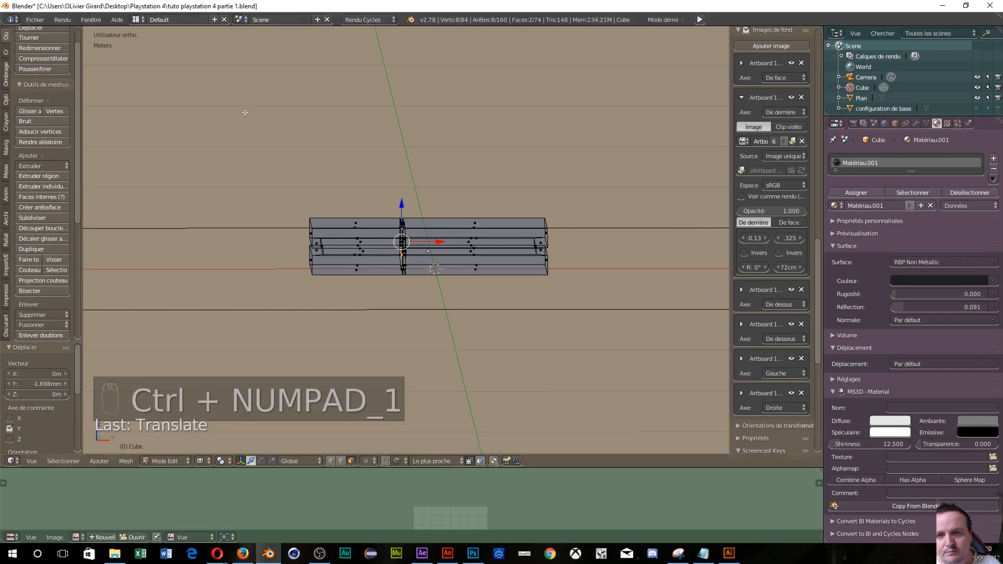
pyautogui.press('ctrl+KP_1')
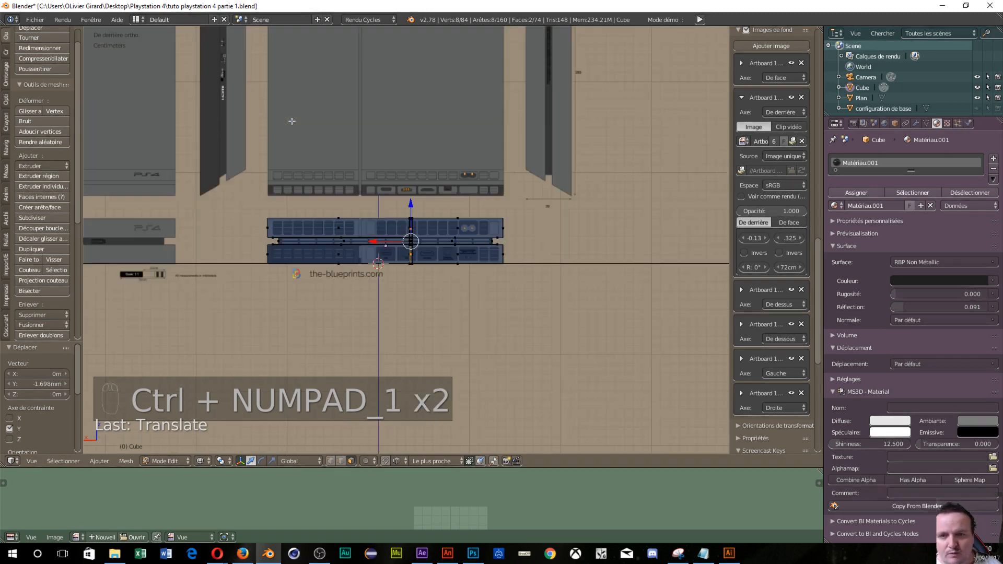
pyautogui.scroll(2, 513, 309)
pyautogui.scroll(4, 514, 309)
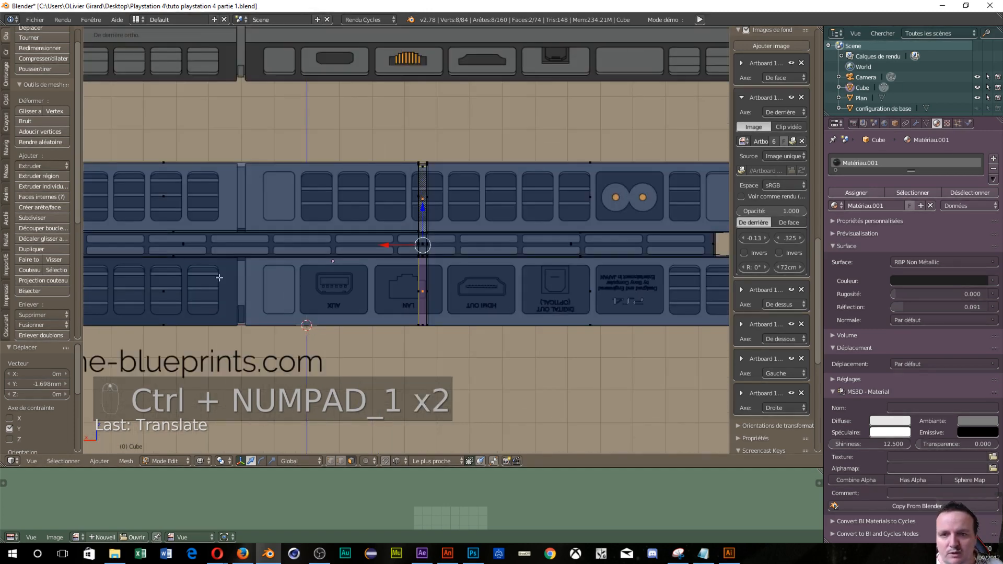
pyautogui.scroll(-3, 542, 218)
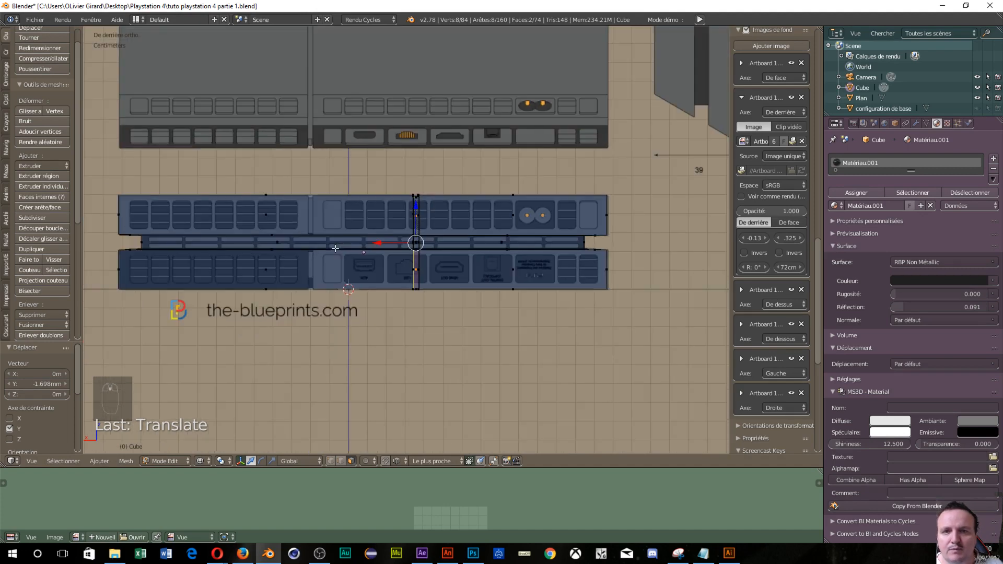
pyautogui.scroll(4, 350, 285)
pyautogui.scroll(-5, 350, 286)
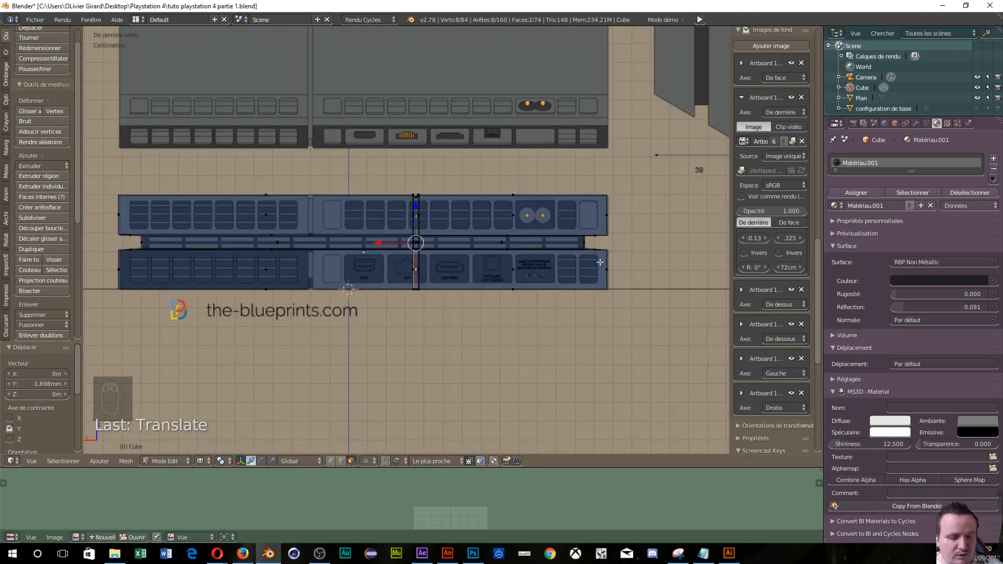
# Step: Inspect the casing from the front and side, turning the view gradually around it toward the back
pyautogui.press('KP_3')
pyautogui.press('KP_1')
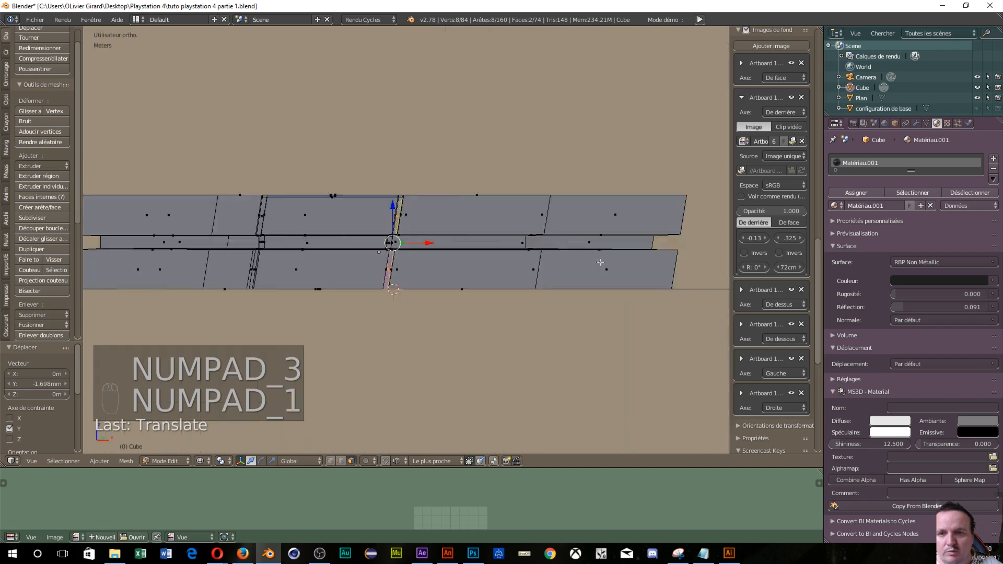
pyautogui.press('KP_1')
pyautogui.press('KP_3')
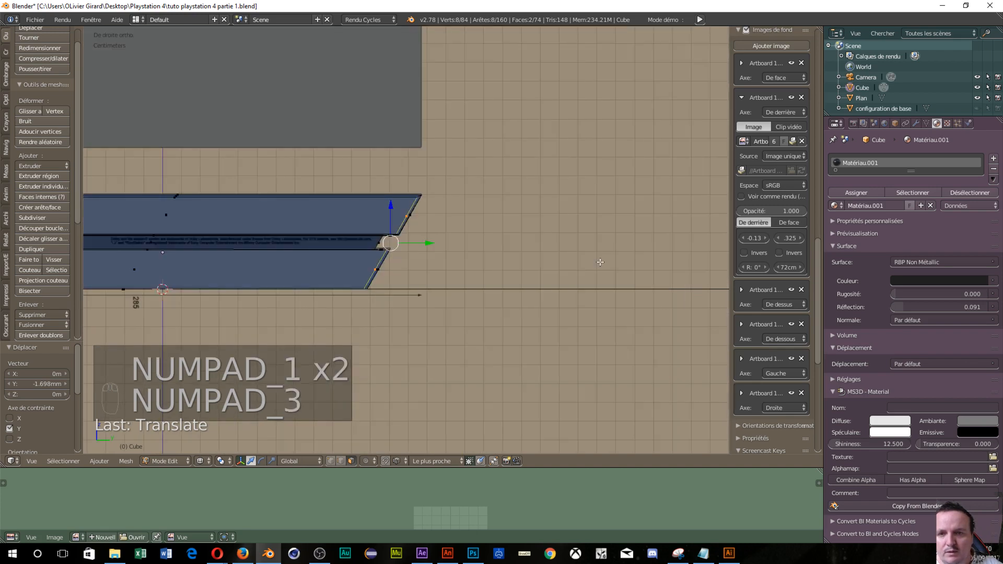
pyautogui.press('KP_4')
pyautogui.press('KP_4')
pyautogui.press('KP_4')
pyautogui.press('KP_4')
pyautogui.press('KP_4')
pyautogui.press('KP_4')
pyautogui.press('KP_4')
pyautogui.press('KP_4')
pyautogui.press('KP_4')
pyautogui.press('KP_4')
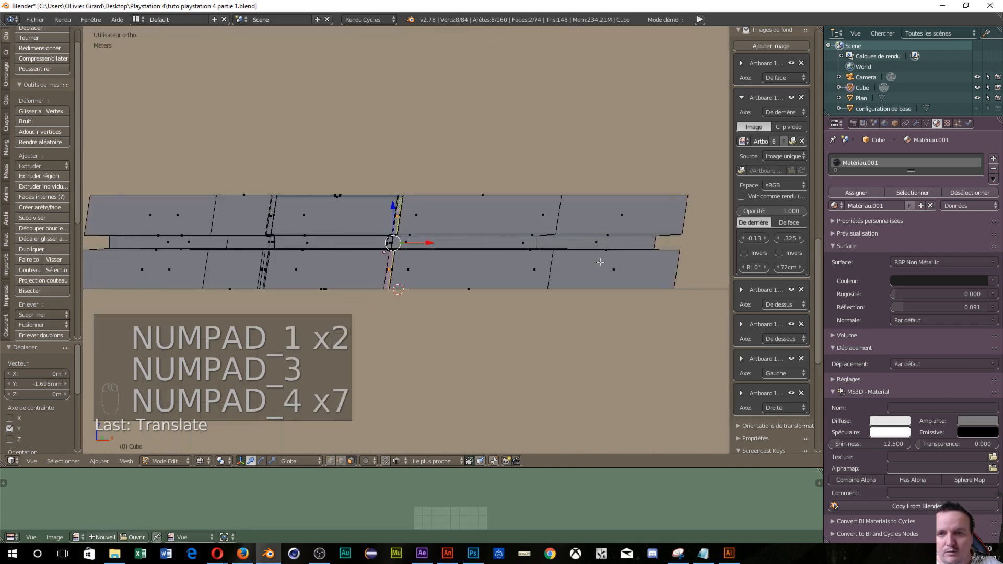
pyautogui.press('KP_4')
pyautogui.press('KP_4')
pyautogui.press('KP_4')
pyautogui.press('KP_4')
pyautogui.press('KP_4')
pyautogui.press('KP_4')
pyautogui.press('KP_4')
pyautogui.press('KP_4')
pyautogui.press('KP_4')
pyautogui.press('KP_4')
pyautogui.press('KP_4')
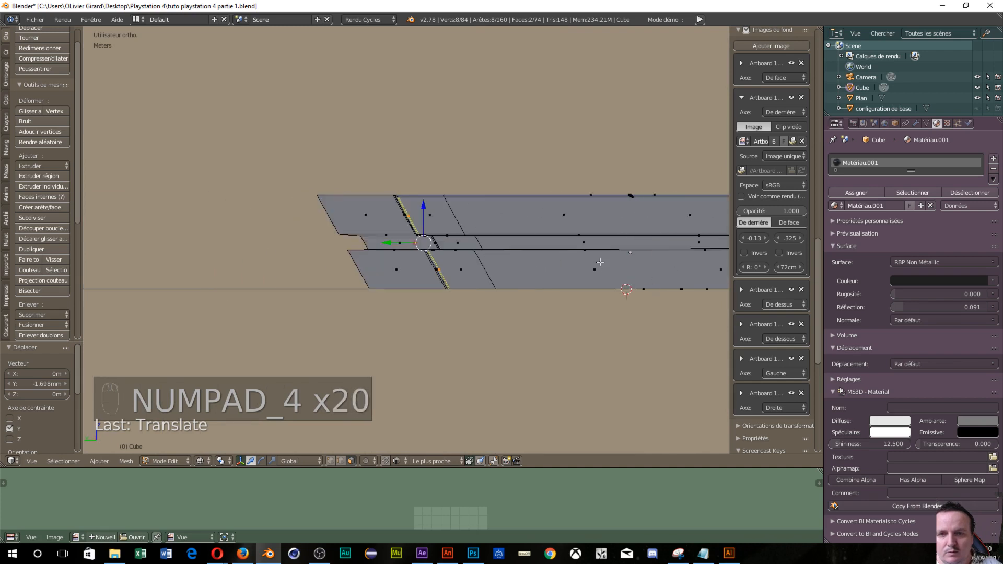
# Step: In the orthographic back view, add a horizontal loop cut around the casing's upper block, level with the top of the blueprint's upper vents
pyautogui.press('ctrl+KP_1')
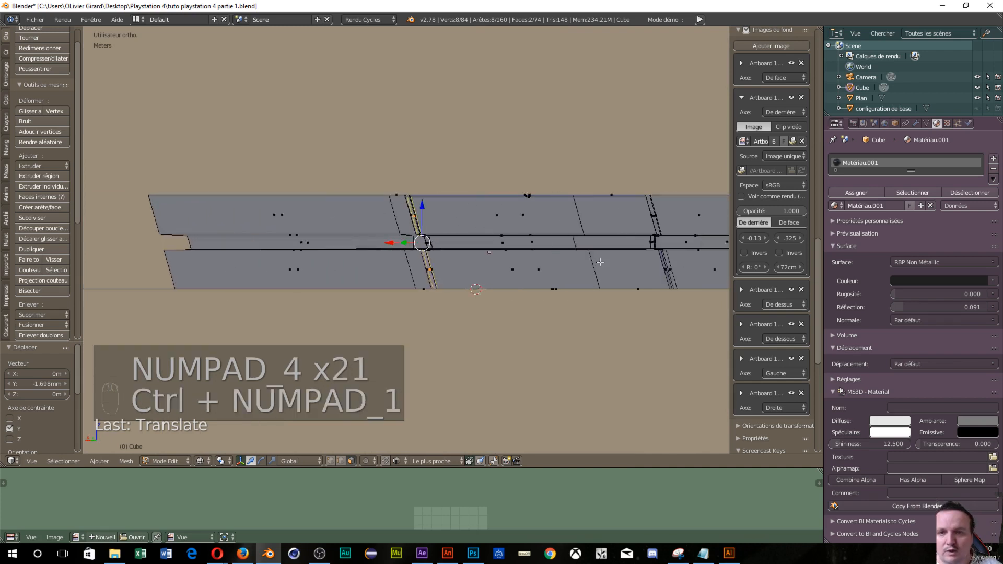
pyautogui.scroll(-3, 518, 319)
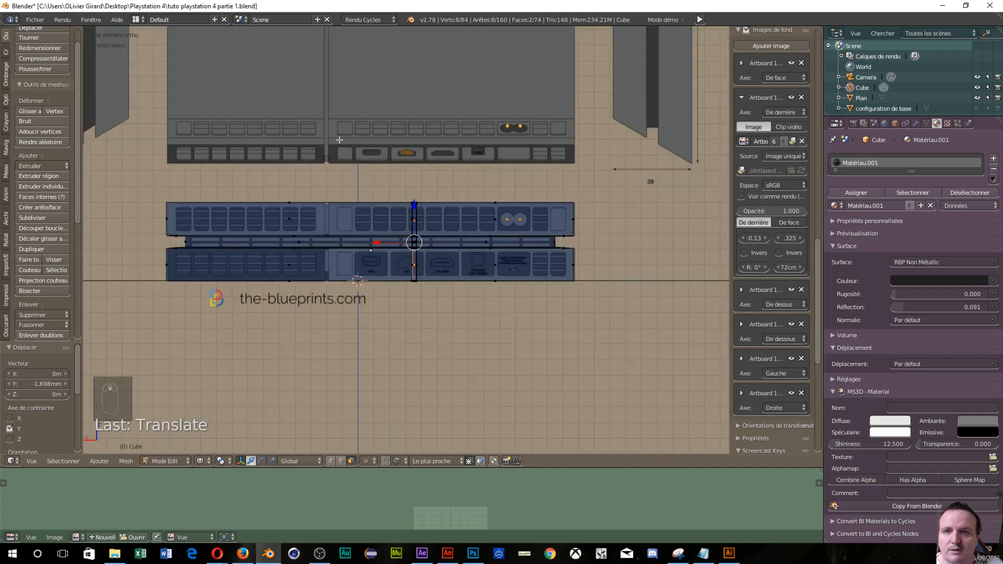
pyautogui.scroll(-3, 339, 140)
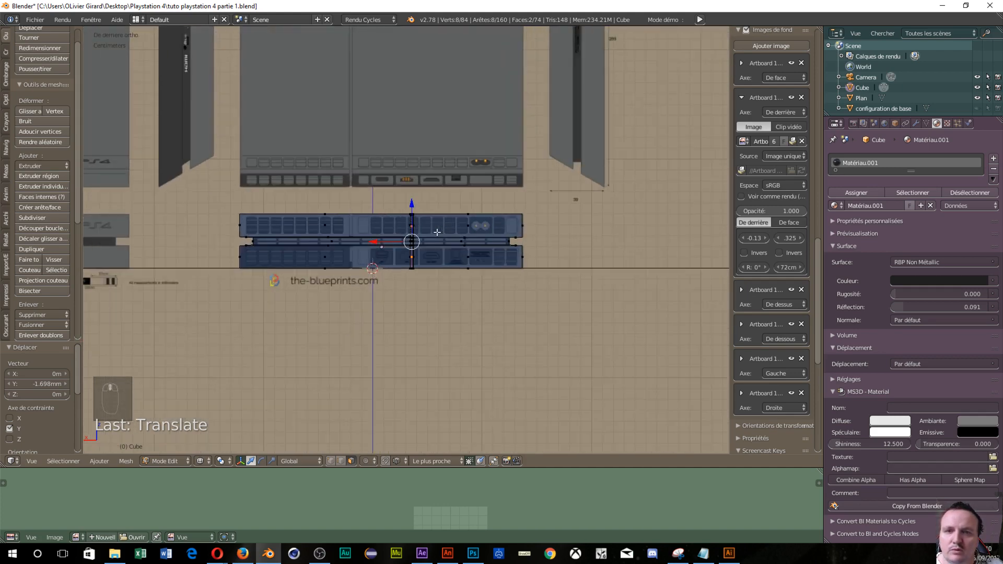
pyautogui.scroll(1, 437, 232)
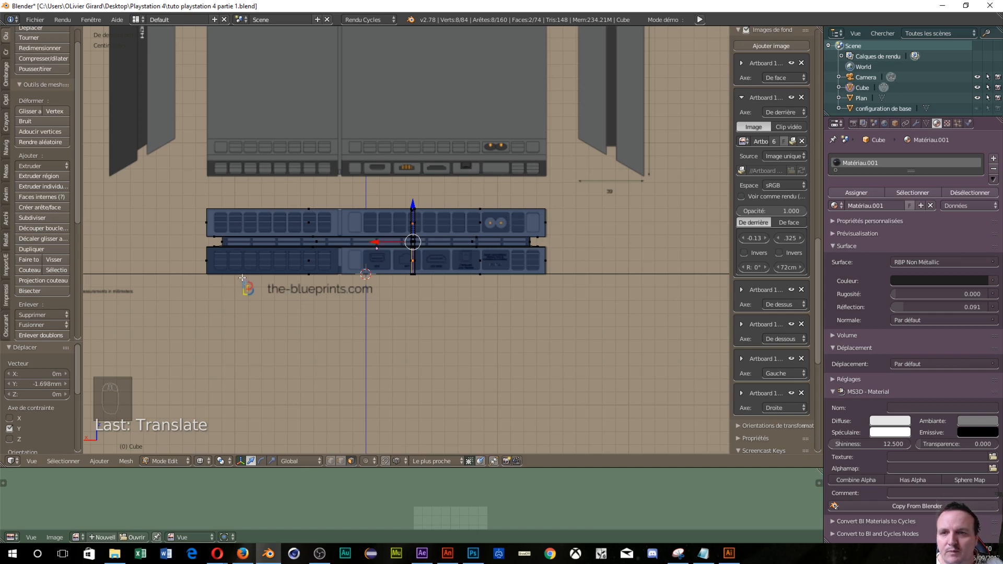
pyautogui.scroll(5, 242, 277)
pyautogui.keyDown('shift'); pyautogui.moveTo(242, 278); pyautogui.dragTo(615, 340, button='middle'); pyautogui.keyUp('shift')
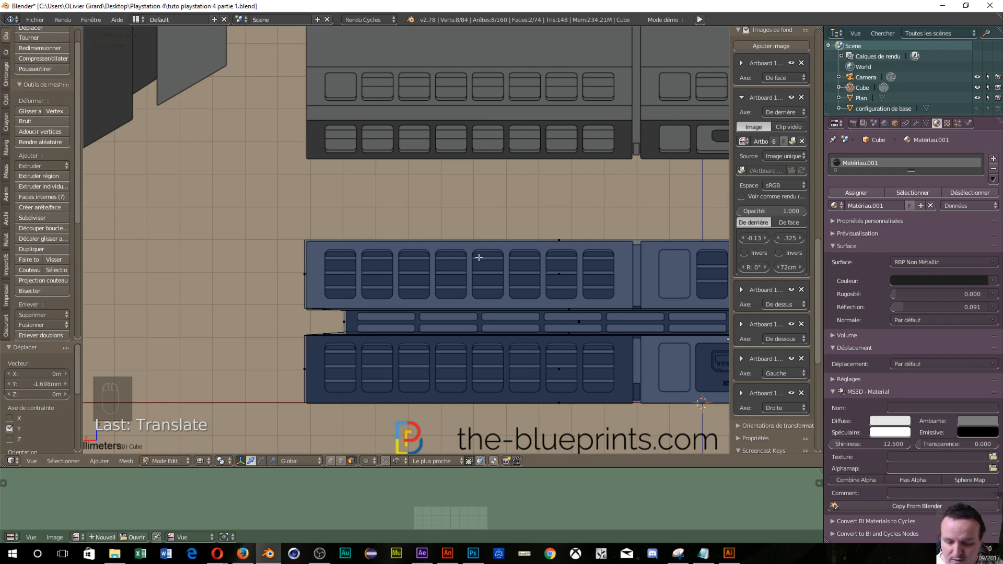
pyautogui.hotkey('ctrl', 'r')
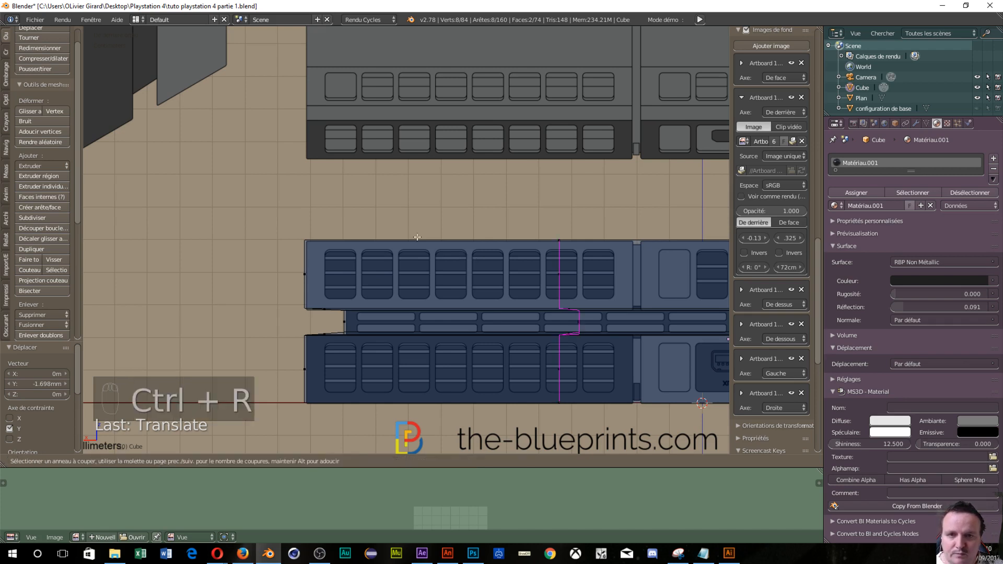
pyautogui.click(301, 248)
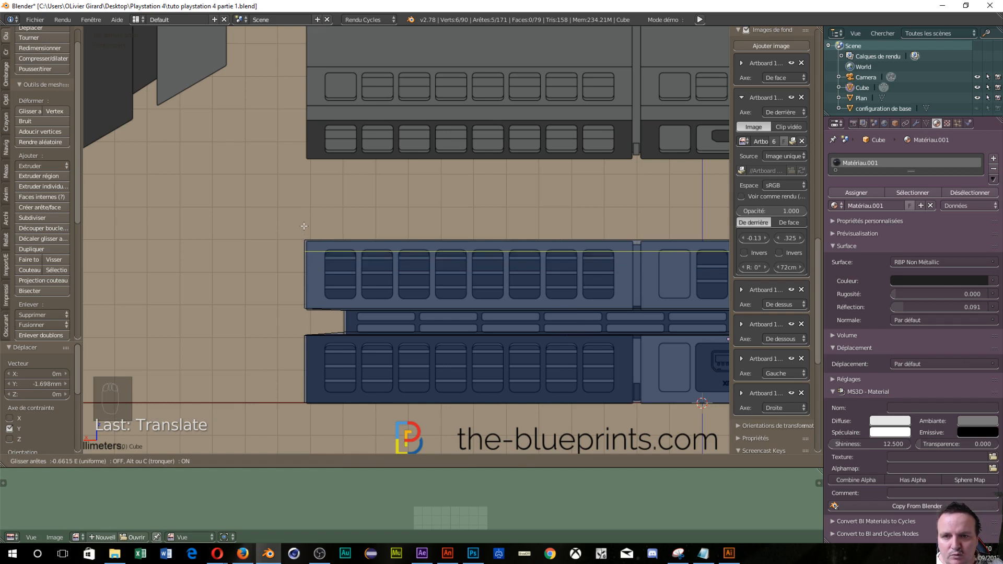
pyautogui.click(304, 223)
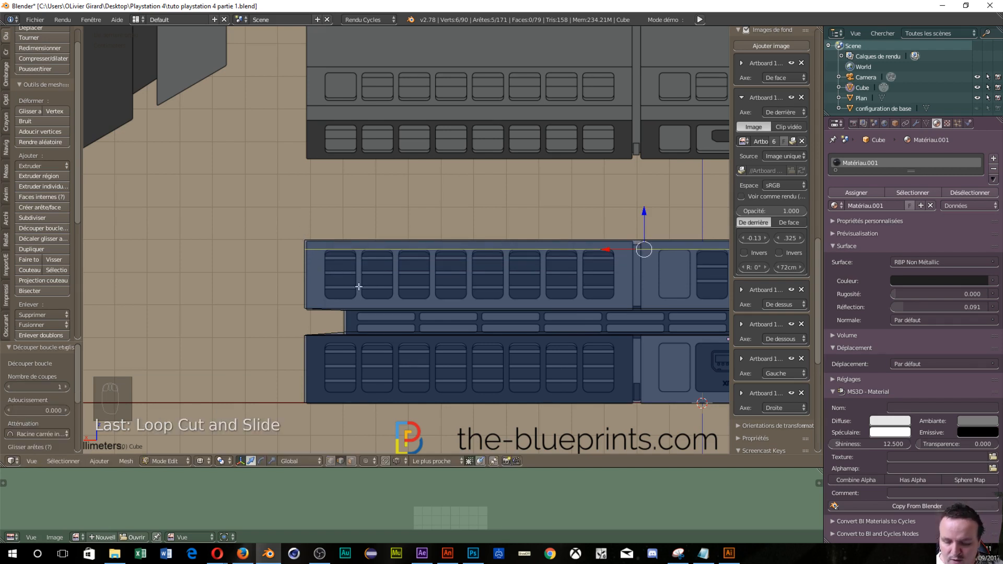
# Step: Add a second horizontal loop cut around the upper block, level with the bottom of the upper vents, and check its alignment
pyautogui.hotkey('ctrl', 'r')
pyautogui.click(322, 279)
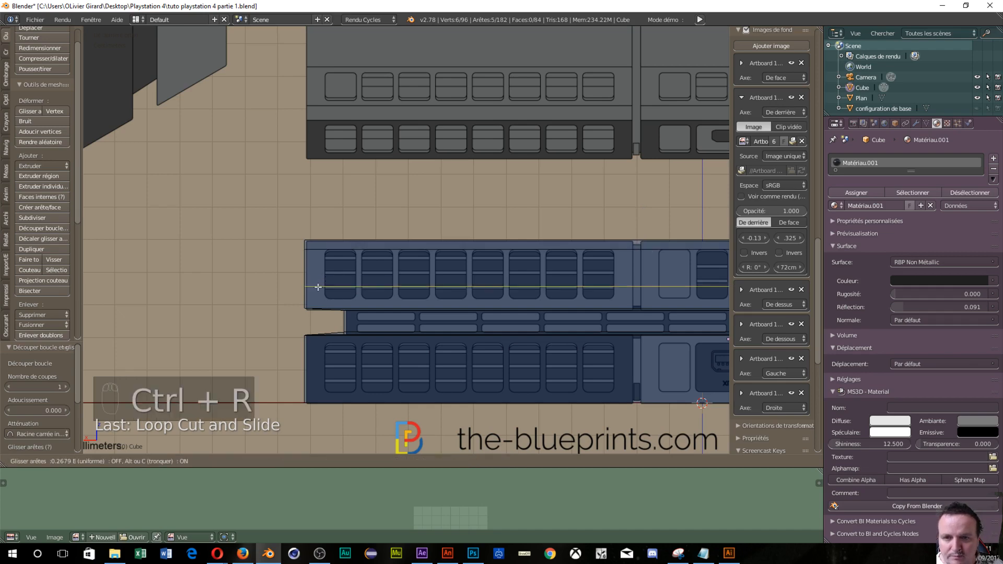
pyautogui.click(316, 300)
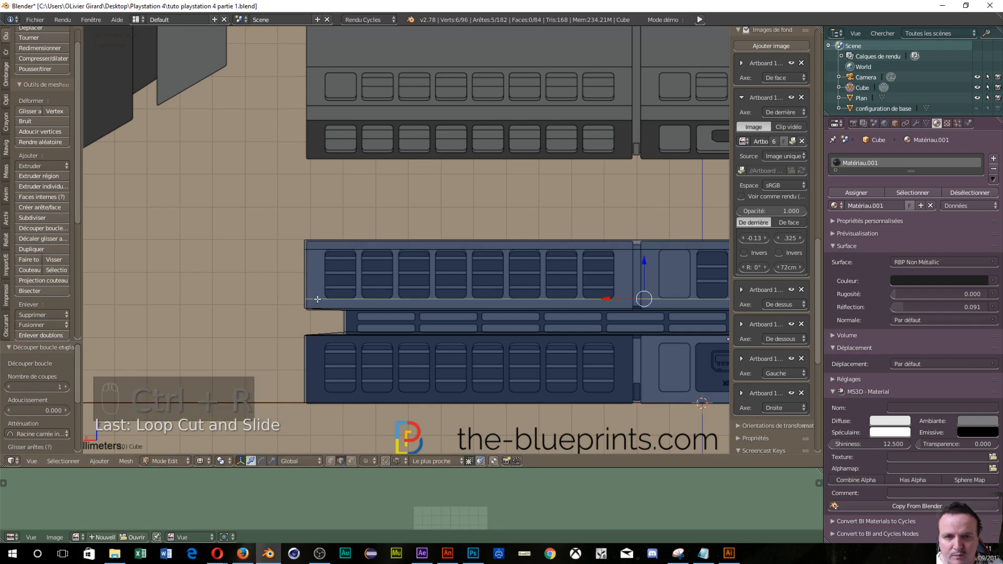
pyautogui.scroll(-3, 403, 312)
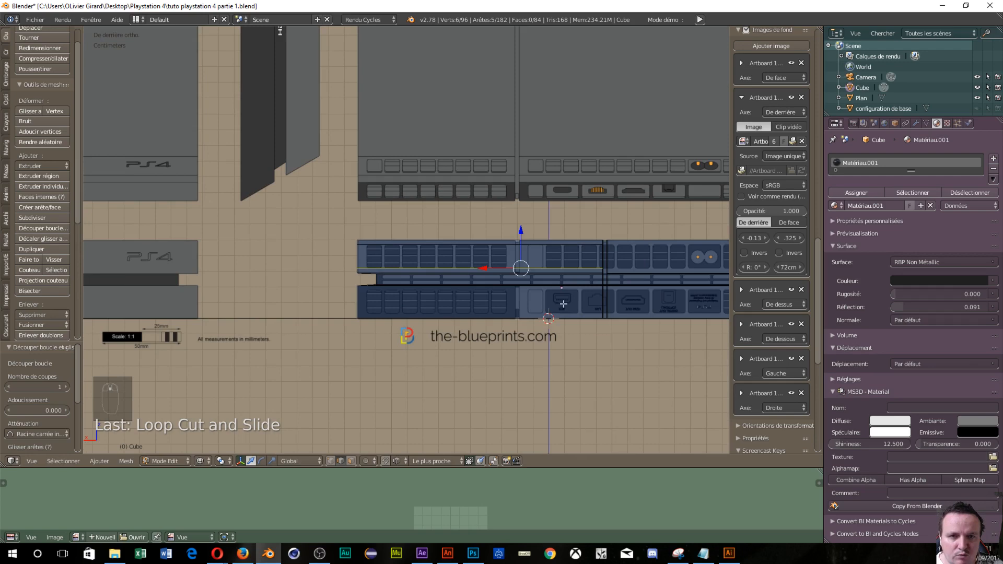
pyautogui.scroll(7, 444, 270)
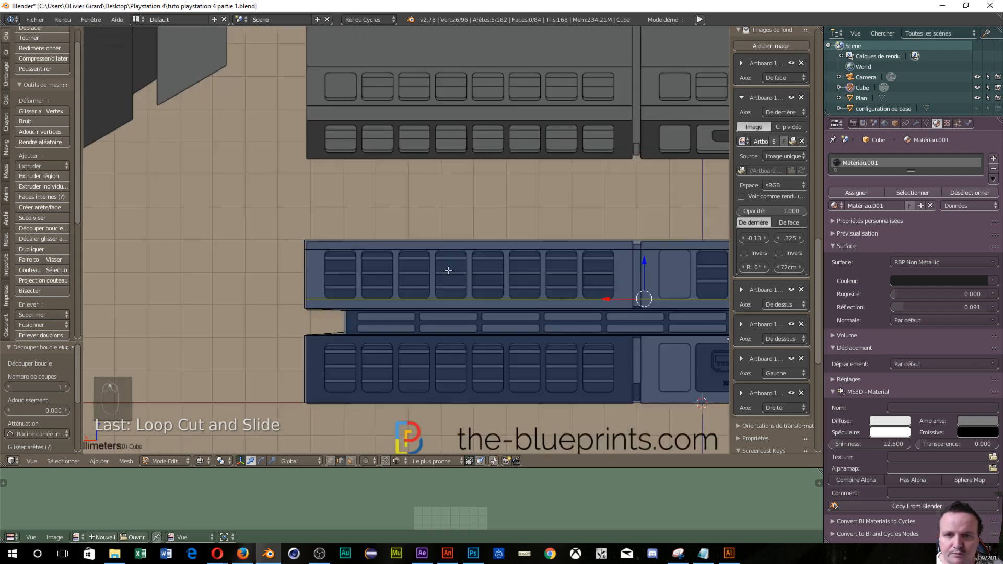
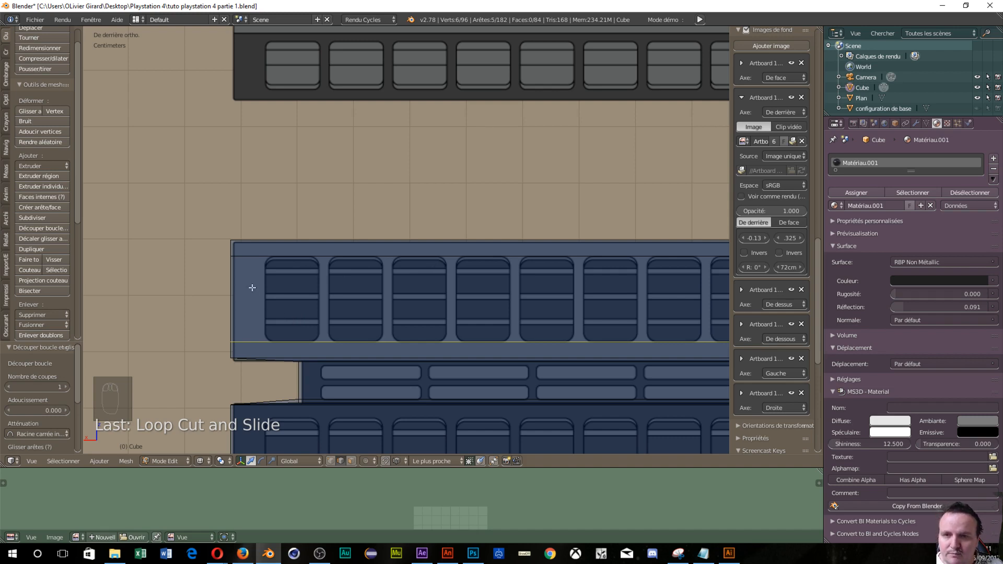
# Step: Add 6 evenly spaced horizontal loop cuts around the upper block, between the loops marking the top and bottom of the vents
pyautogui.hotkey('ctrl', 'r')
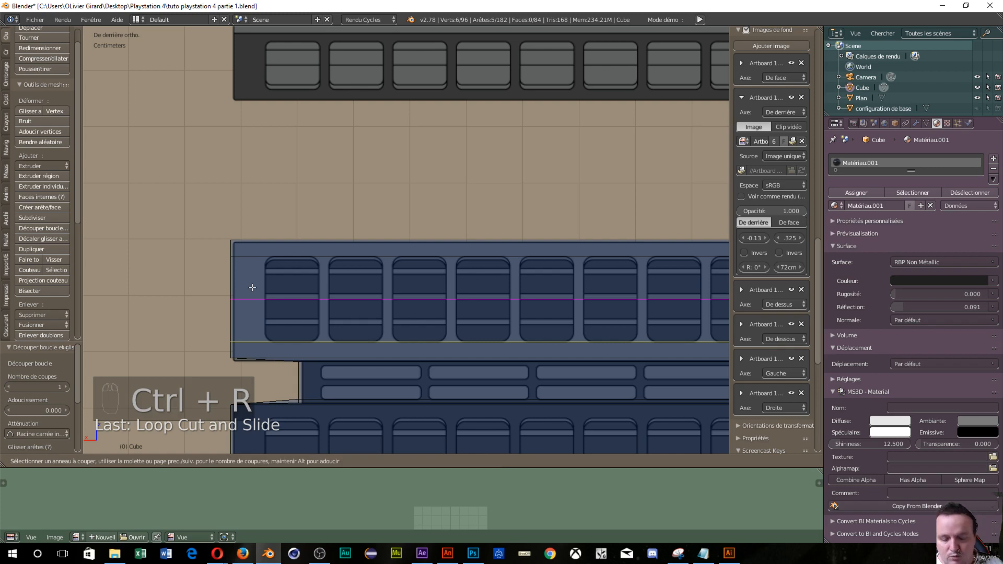
pyautogui.press('6')
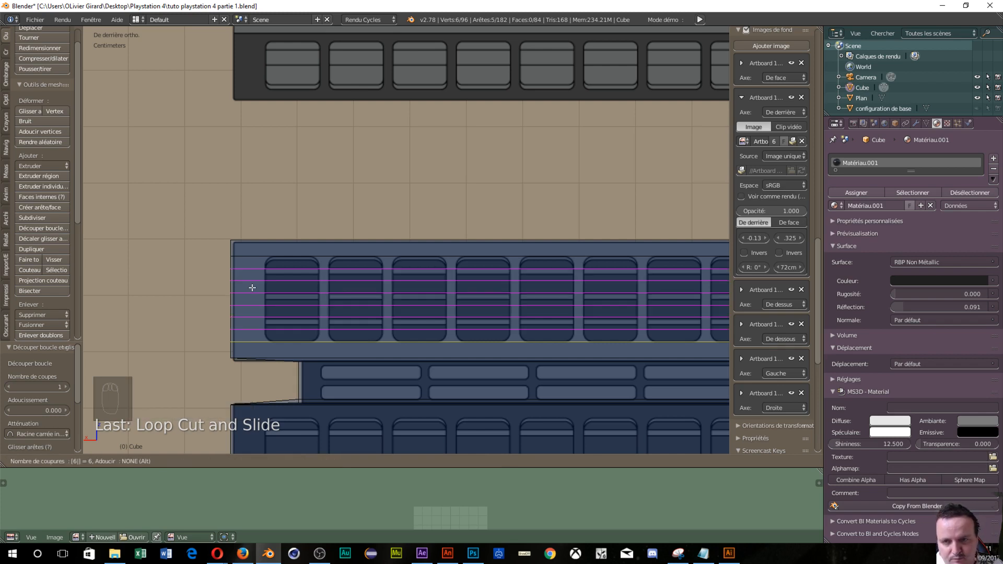
pyautogui.press('Return')
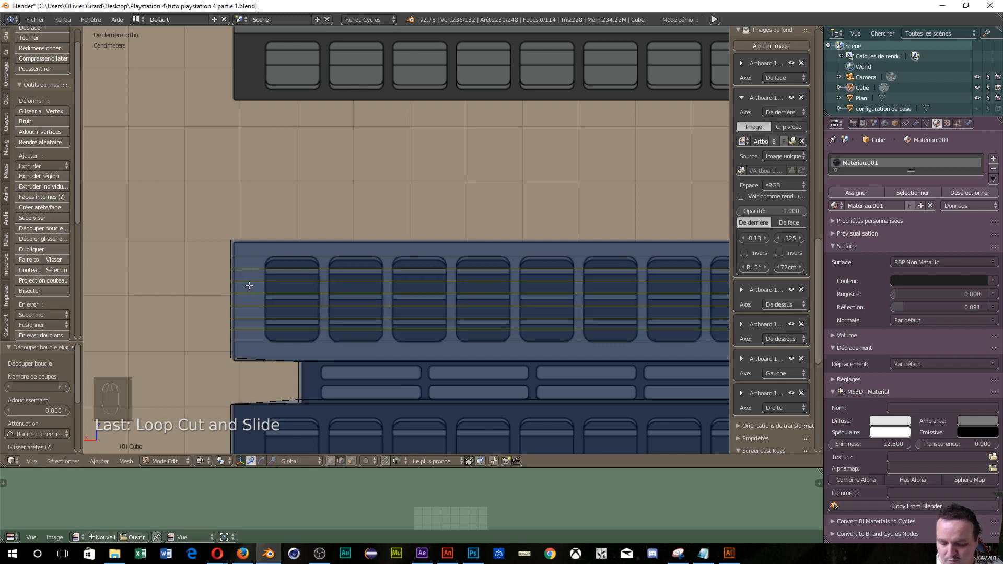
# Step: Slide the second of the new horizontal edge loops up to the lower edge of the vents' top slat in the blueprint
pyautogui.keyDown('alt'); pyautogui.rightClick(254, 271); pyautogui.keyUp('alt')
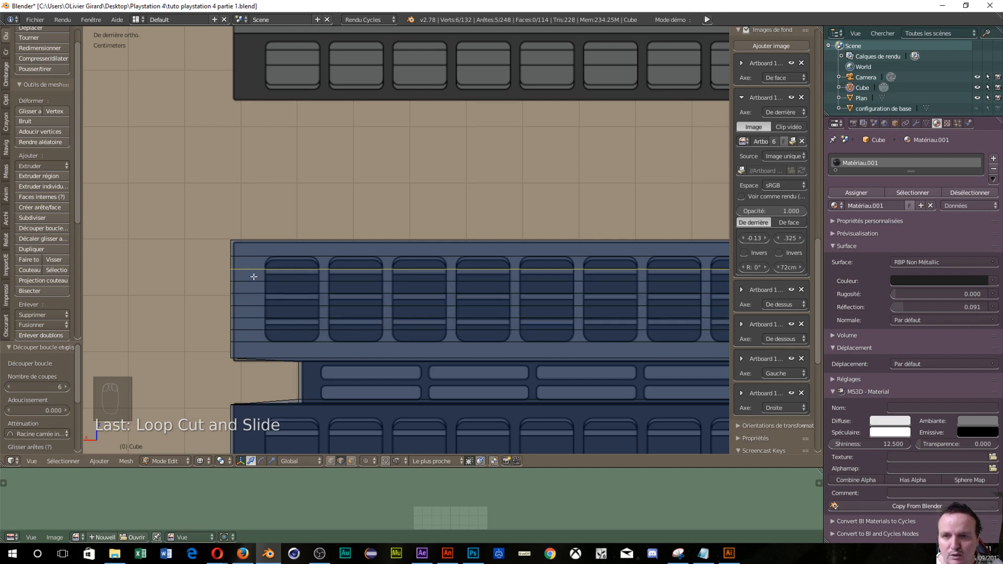
pyautogui.keyDown('alt'); pyautogui.rightClick(254, 279); pyautogui.keyUp('alt')
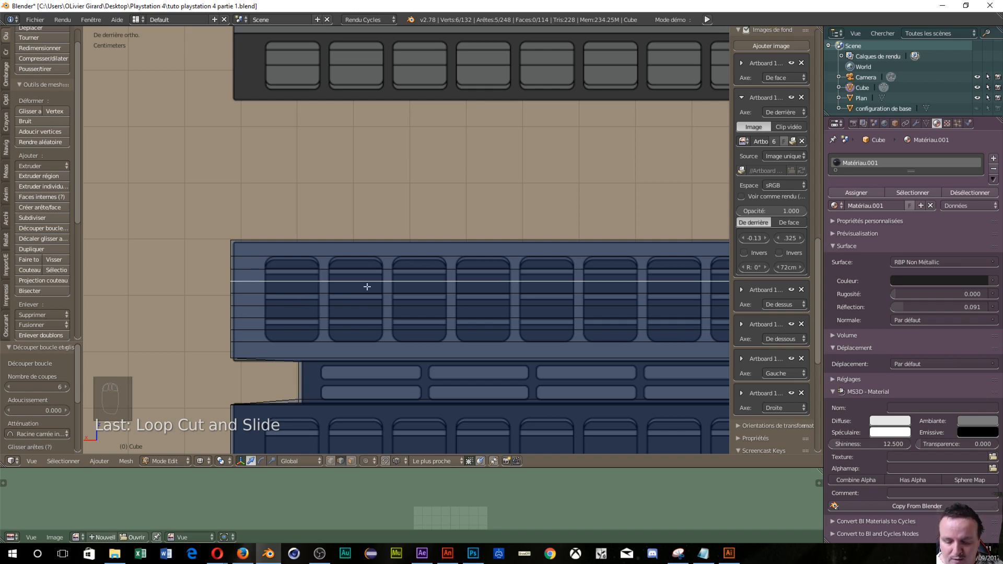
pyautogui.press('g')
pyautogui.press('g')
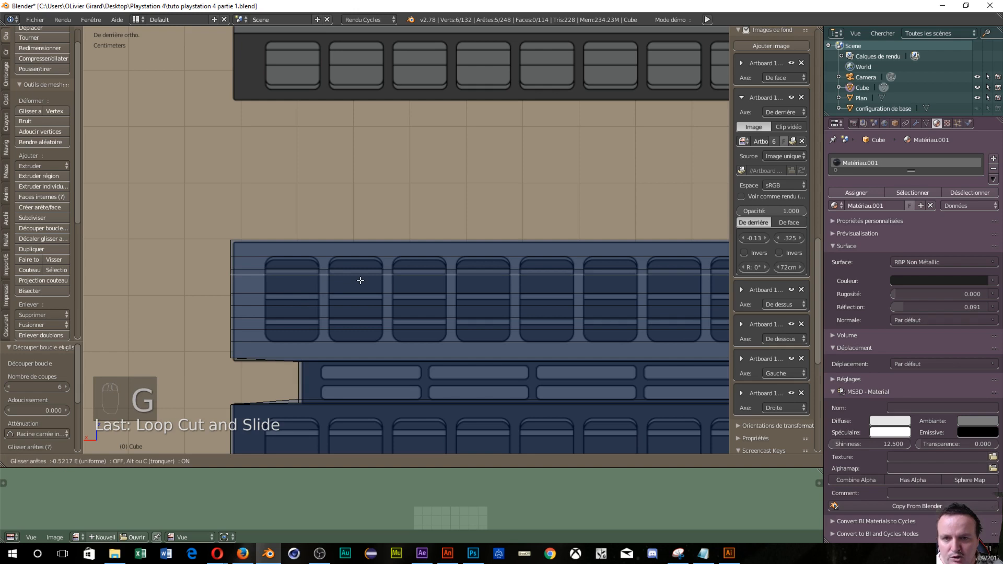
pyautogui.click(358, 279)
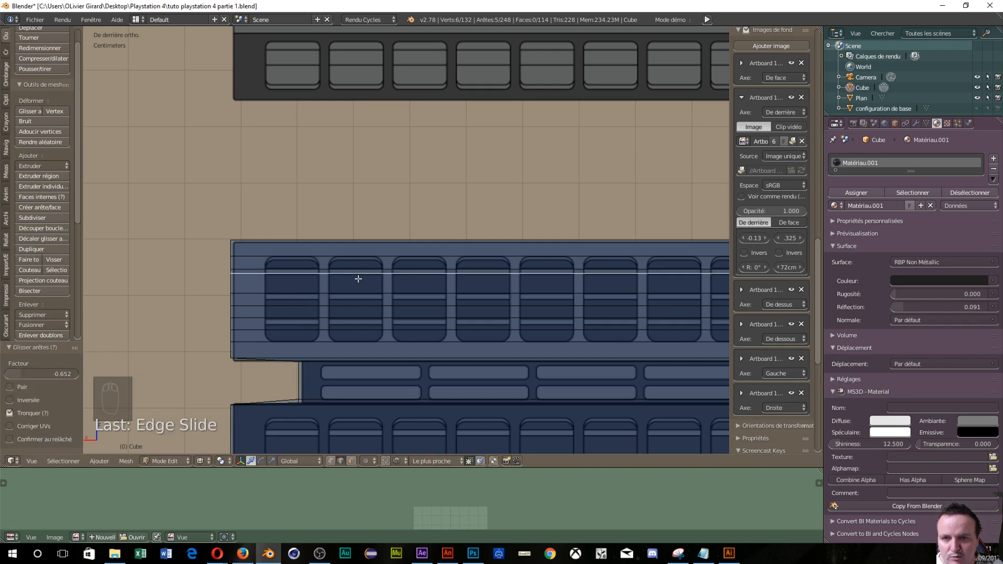
# Step: Slide the fourth horizontal edge loop up to the lower edge of the vents' middle slat
pyautogui.keyDown('alt'); pyautogui.rightClick(246, 305); pyautogui.keyUp('alt')
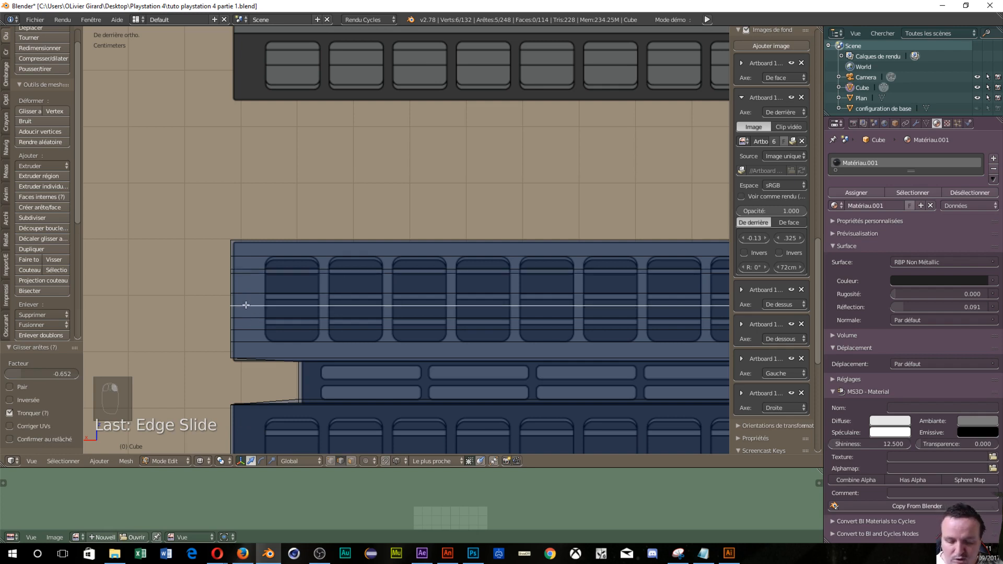
pyautogui.press('g')
pyautogui.press('g')
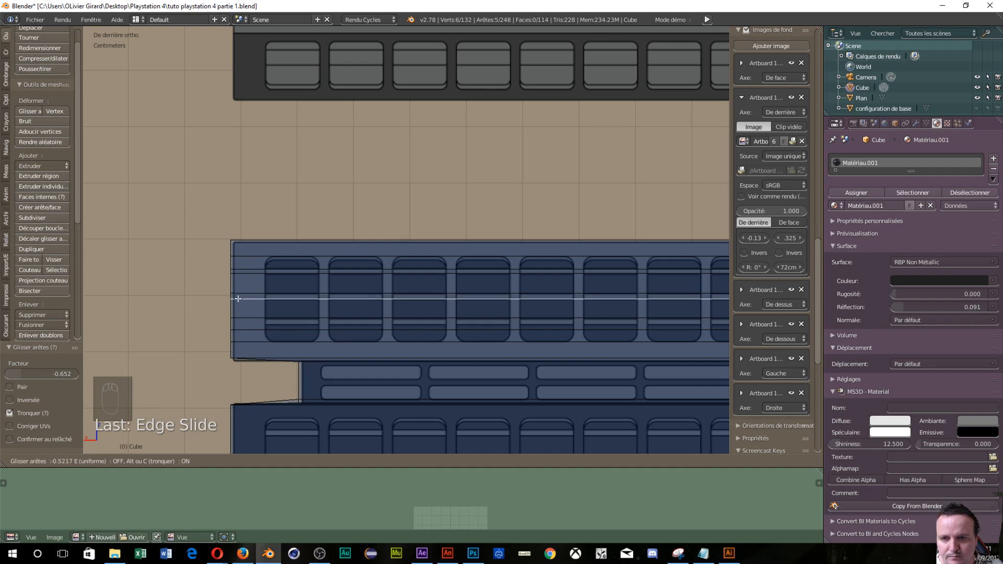
pyautogui.click(237, 298)
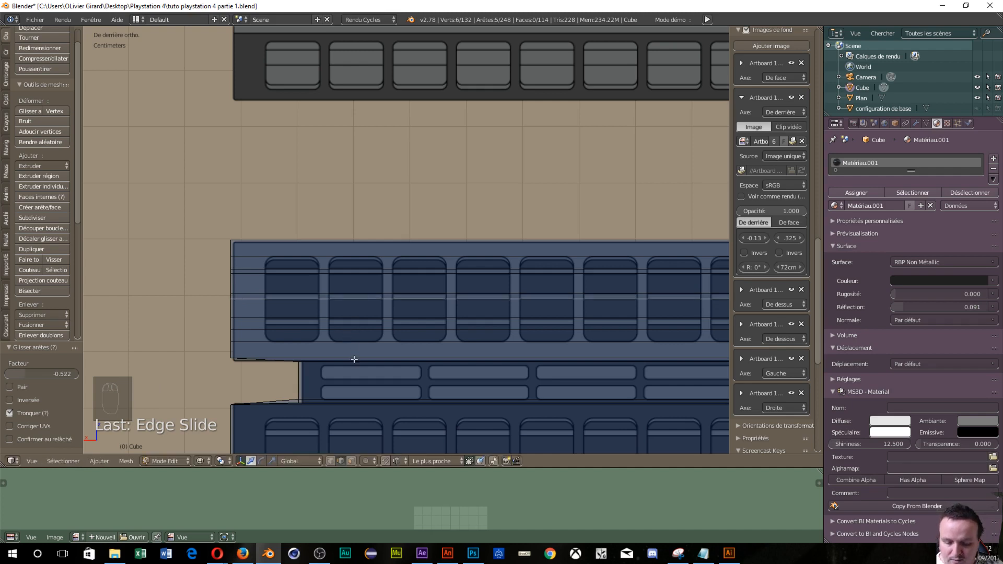
# Step: Slide the lowest of the six horizontal edge loops up to the bottom slat's lower edge and check the alignment along the vent row
pyautogui.keyDown('alt'); pyautogui.rightClick(290, 330); pyautogui.keyUp('alt')
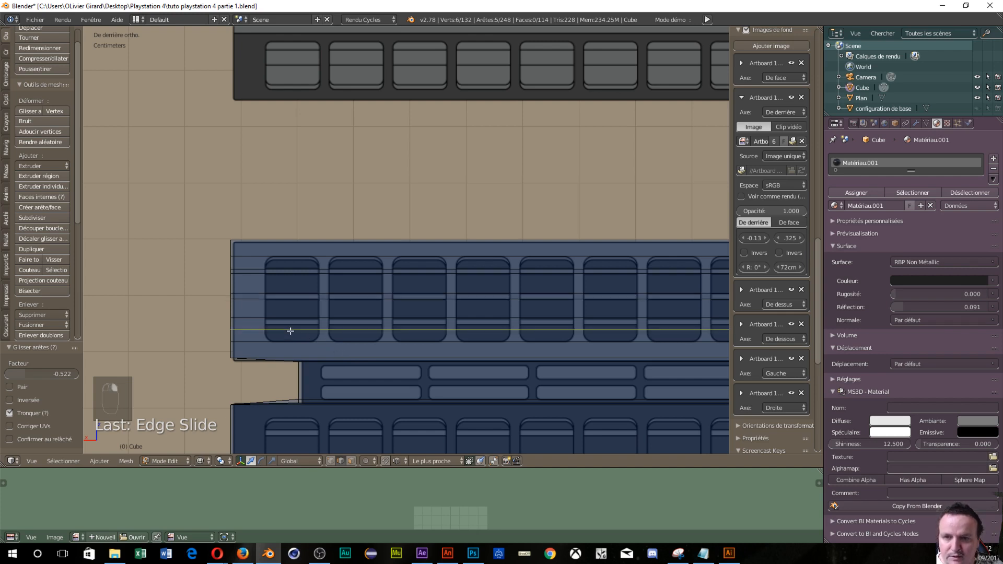
pyautogui.press('g')
pyautogui.press('g')
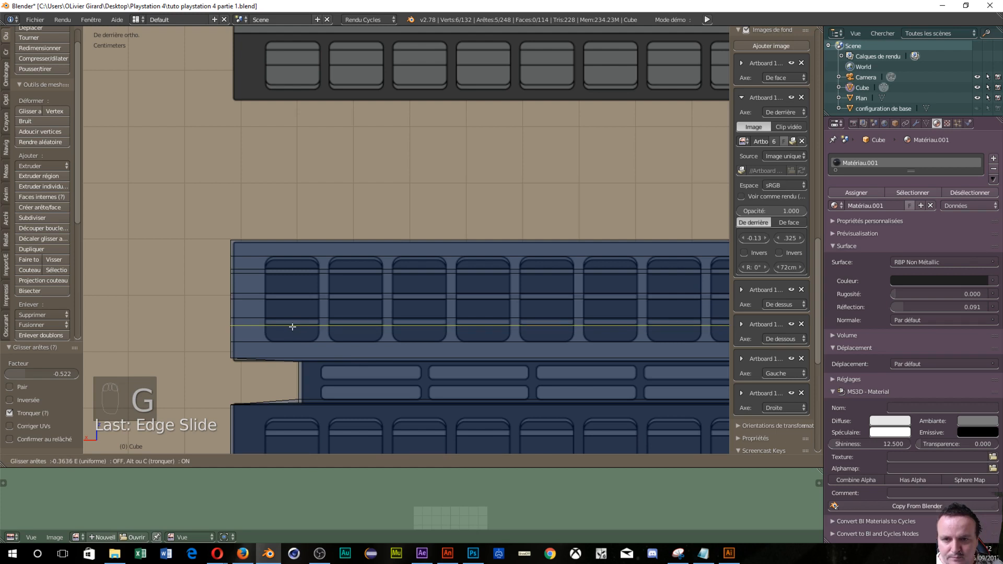
pyautogui.click(291, 325)
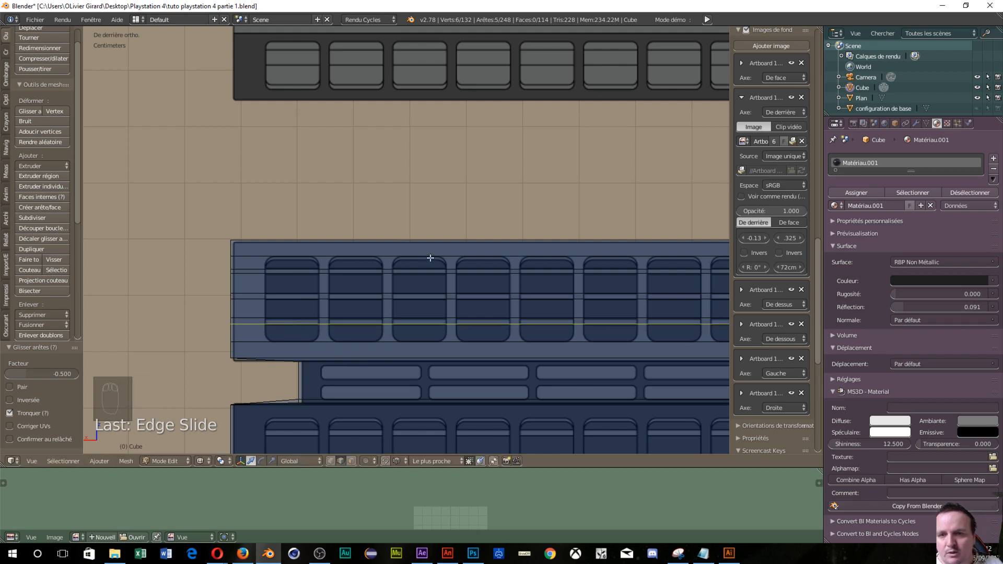
pyautogui.keyDown('shift'); pyautogui.moveTo(676, 330); pyautogui.dragTo(477, 334, button='middle'); pyautogui.keyUp('shift')
pyautogui.keyDown('shift'); pyautogui.moveTo(639, 332); pyautogui.dragTo(741, 325, button='middle'); pyautogui.keyUp('shift')
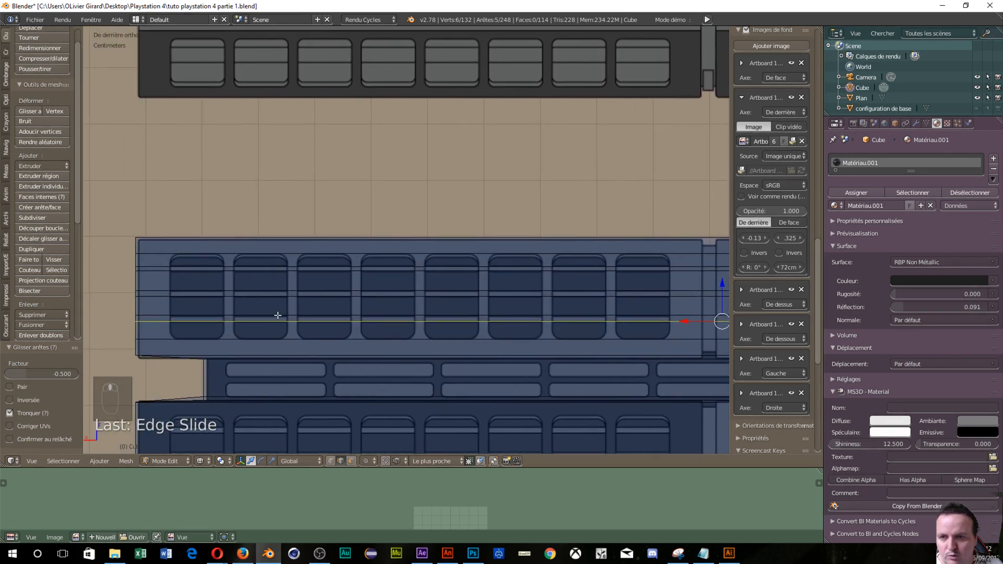
pyautogui.keyDown('shift'); pyautogui.moveTo(439, 295); pyautogui.dragTo(324, 281, button='middle'); pyautogui.keyUp('shift')
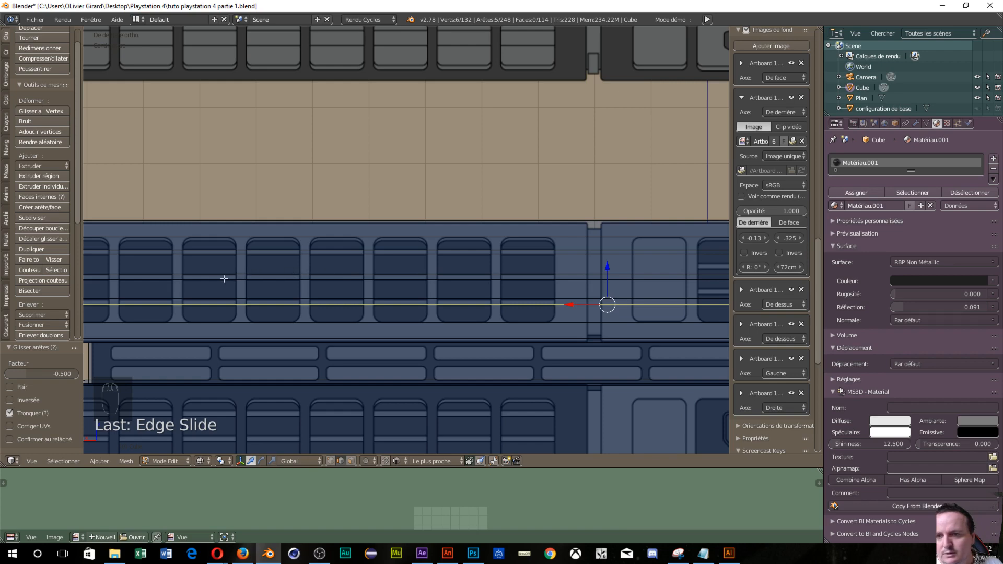
pyautogui.keyDown('shift'); pyautogui.moveTo(122, 284); pyautogui.dragTo(265, 279, button='middle'); pyautogui.keyUp('shift')
pyautogui.scroll(-2, 473, 263)
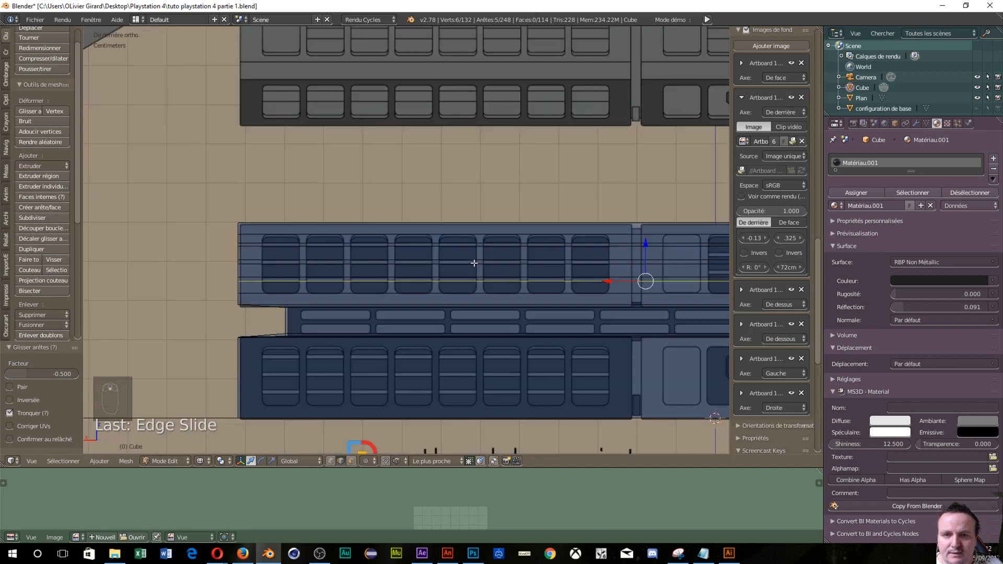
pyautogui.hotkey('ctrl', 'r')
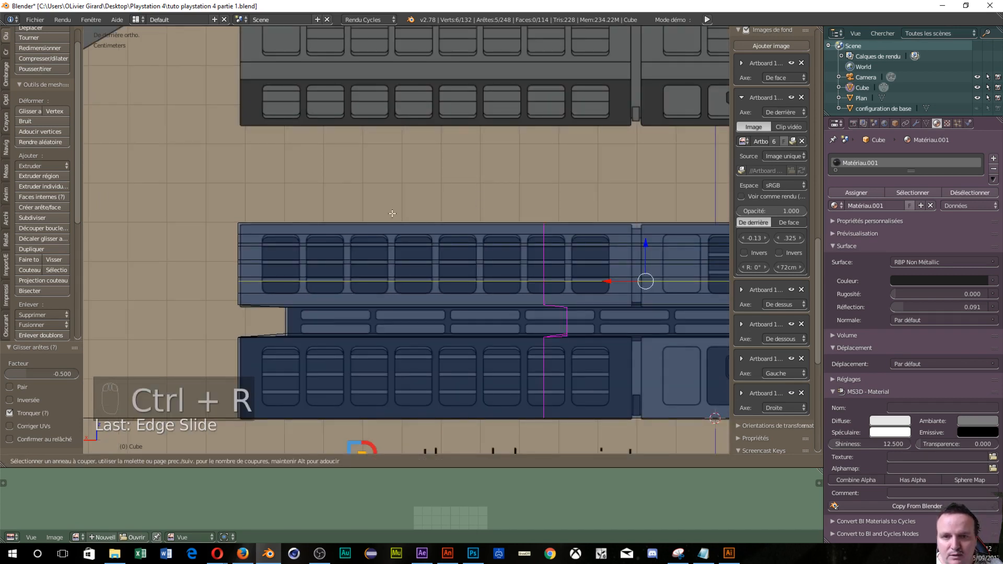
pyautogui.click(466, 261)
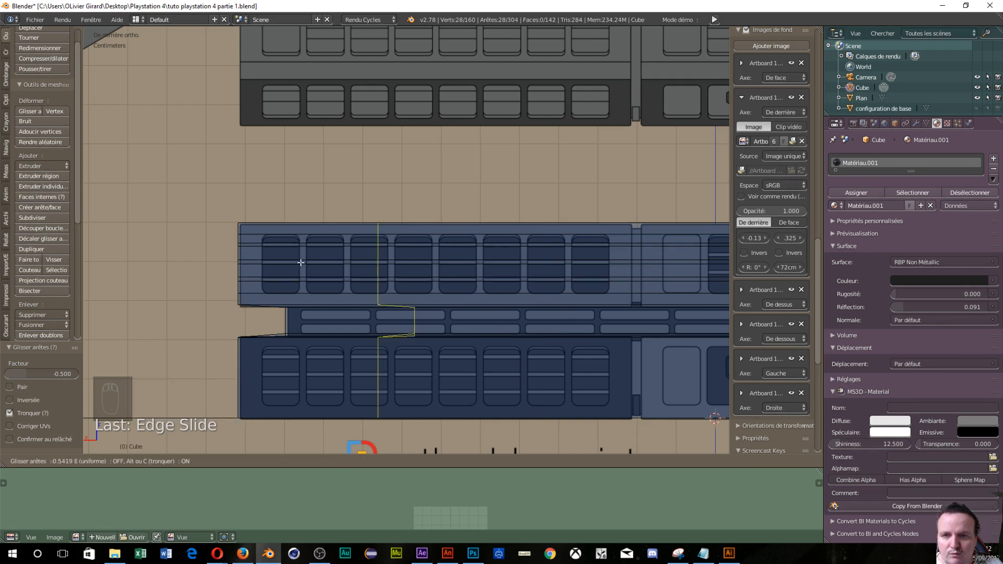
pyautogui.rightClick(360, 280)
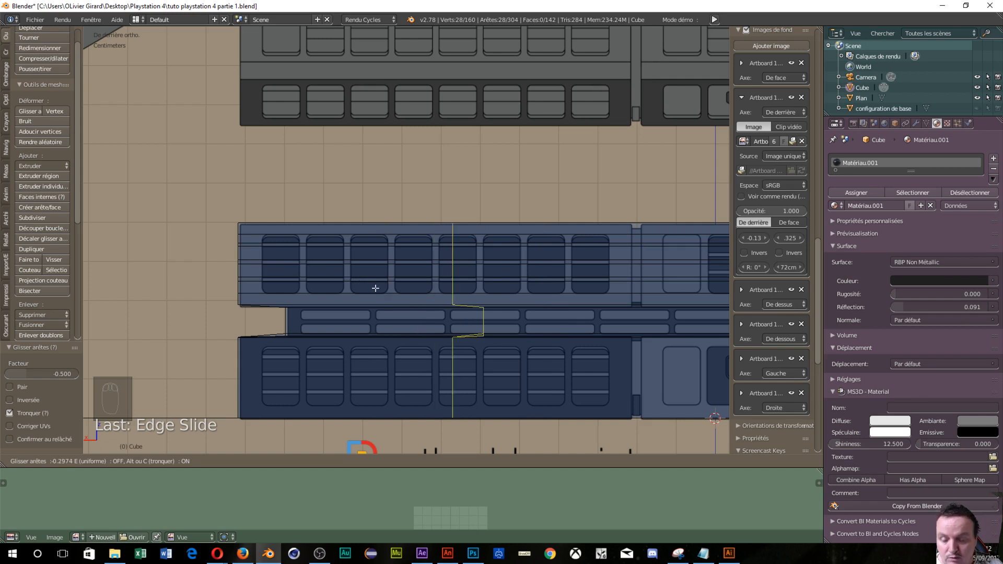
pyautogui.hotkey('ctrl', 'z')
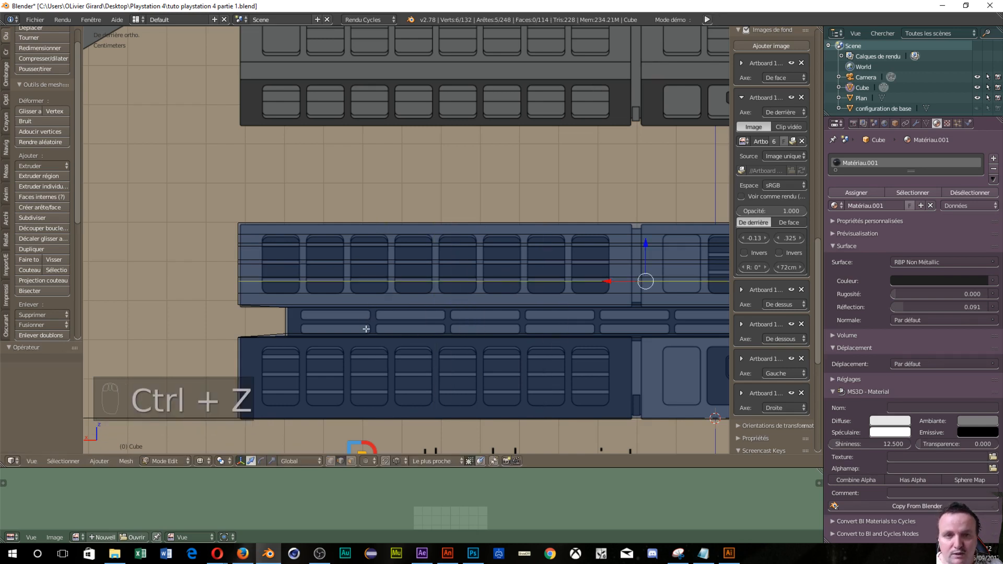
# Step: Add 16 evenly spaced vertical loop cuts across the casing's vented back section
pyautogui.hotkey('ctrl', 'r')
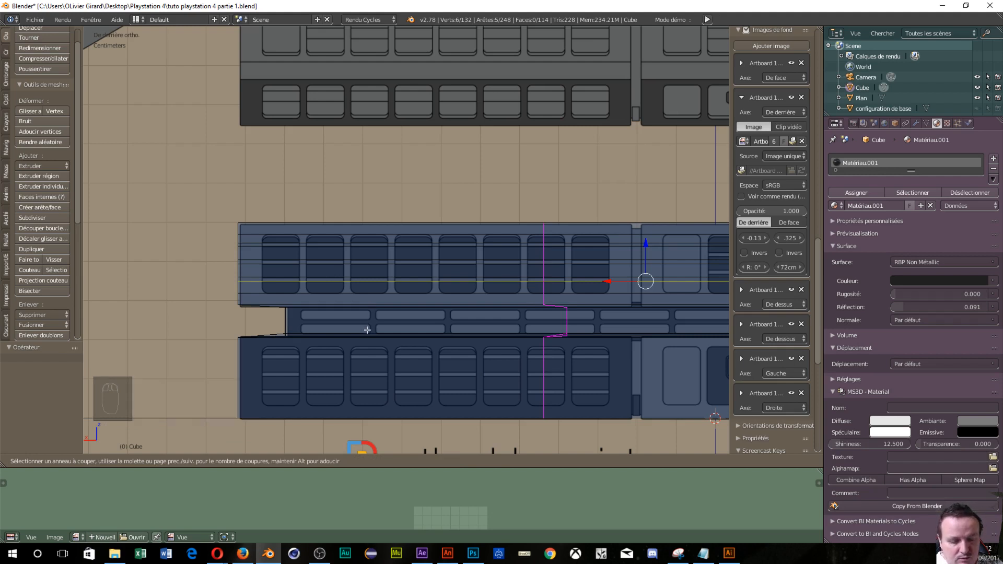
pyautogui.write('16')
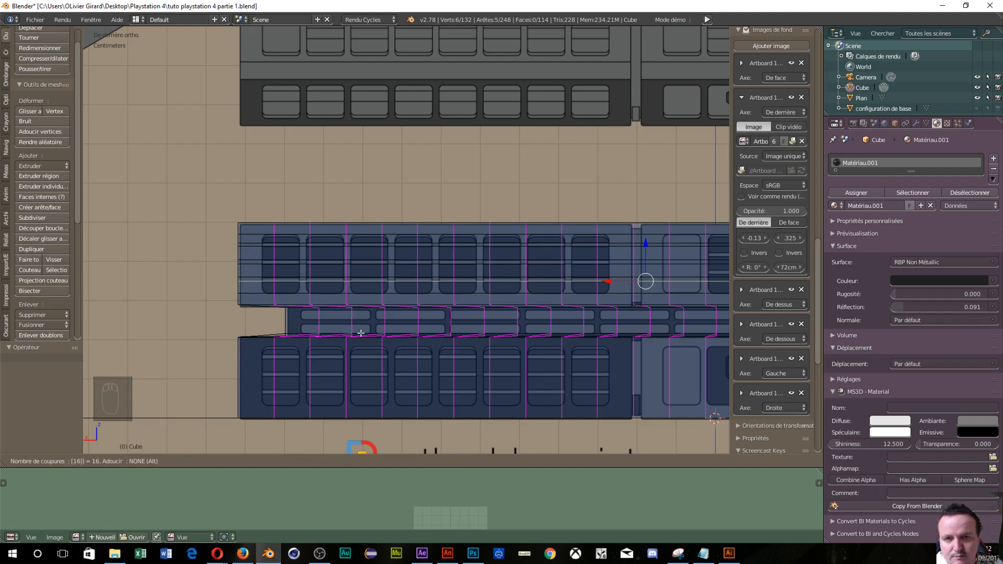
pyautogui.press('Return')
pyautogui.press('Return')
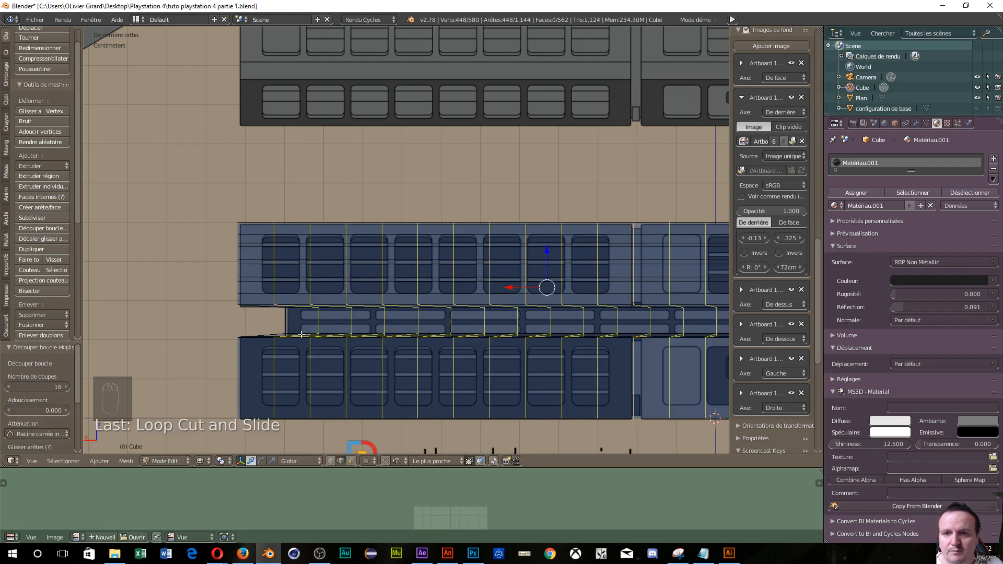
# Step: Slide the first two vertical edge loops onto the left and right edges of the first upper vent
pyautogui.keyDown('alt'); pyautogui.rightClick(274, 398); pyautogui.keyUp('alt')
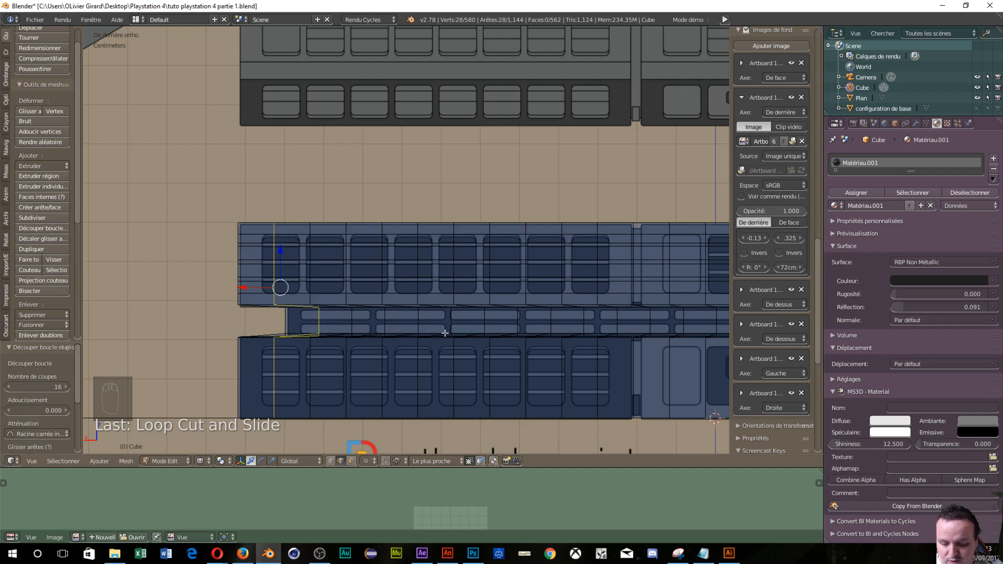
pyautogui.press('g')
pyautogui.press('g')
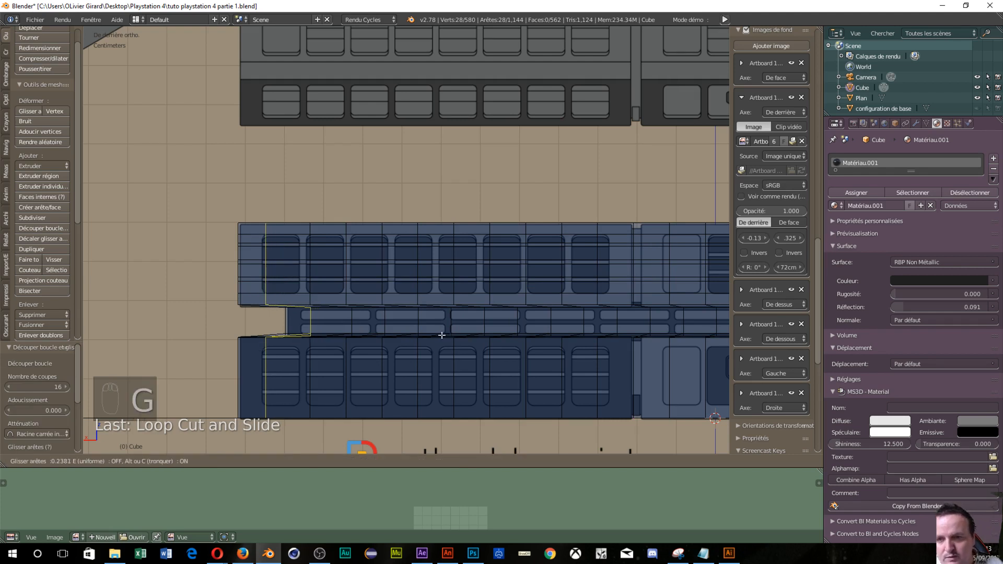
pyautogui.click(442, 334)
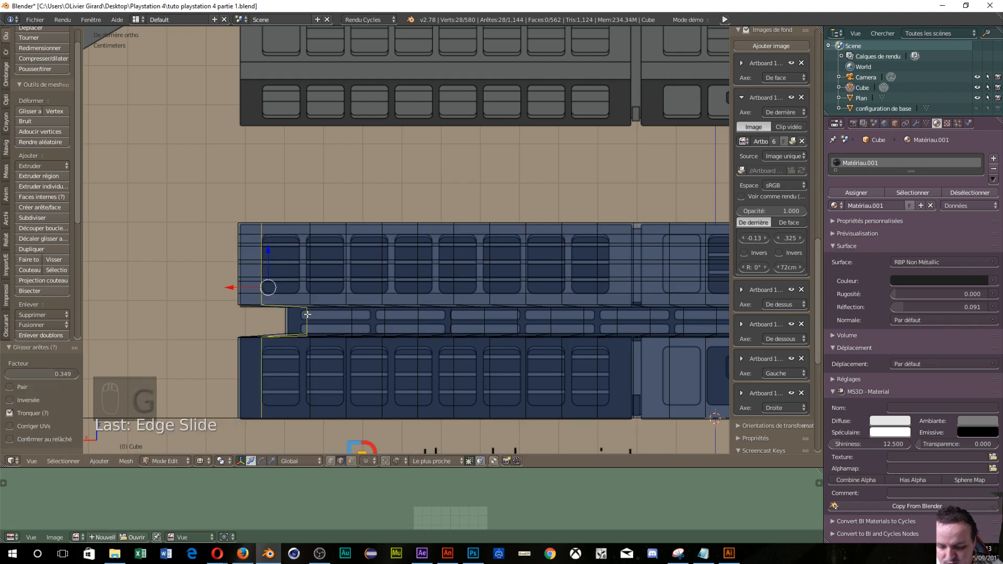
pyautogui.keyDown('alt'); pyautogui.rightClick(310, 230); pyautogui.keyUp('alt')
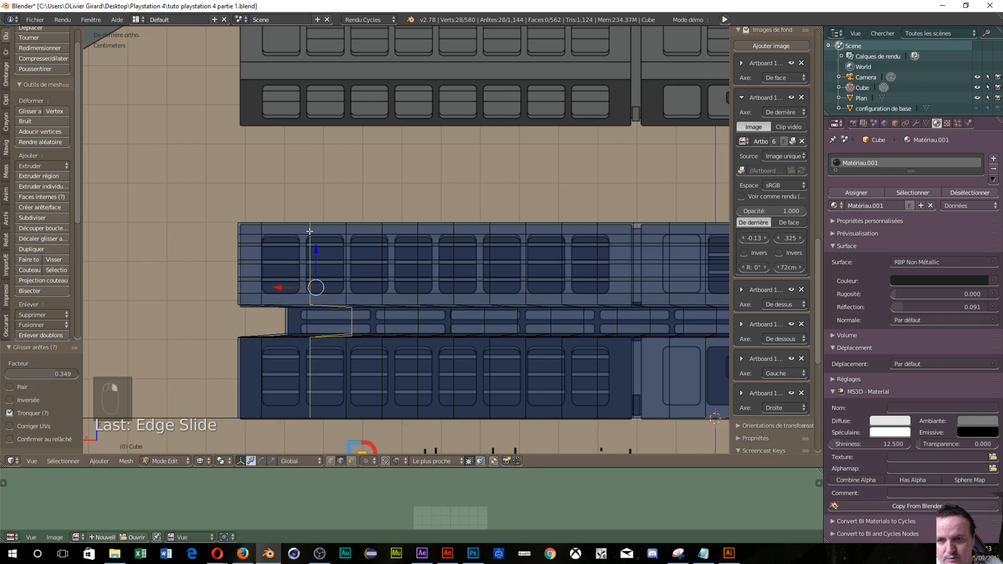
pyautogui.press('g')
pyautogui.press('g')
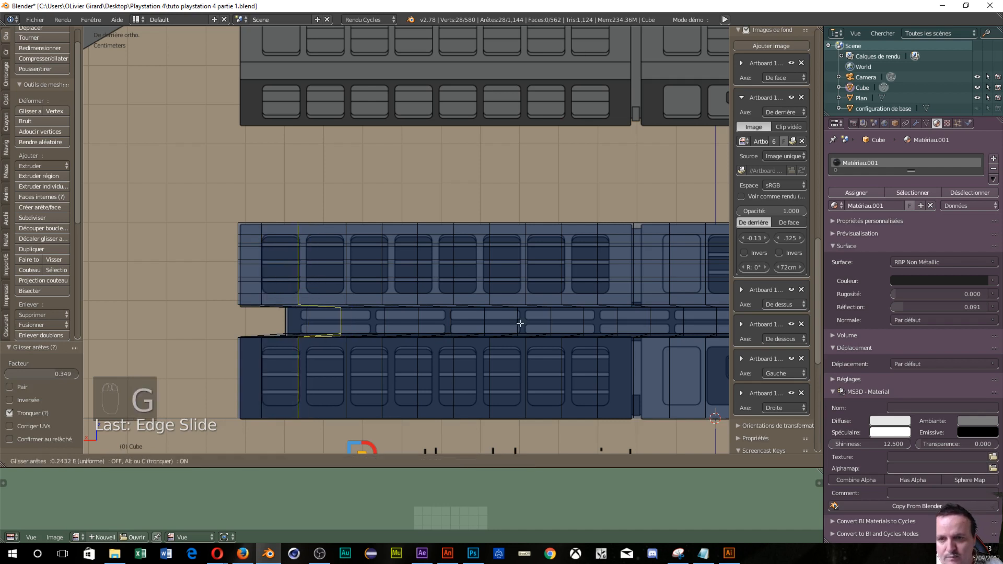
pyautogui.click(521, 327)
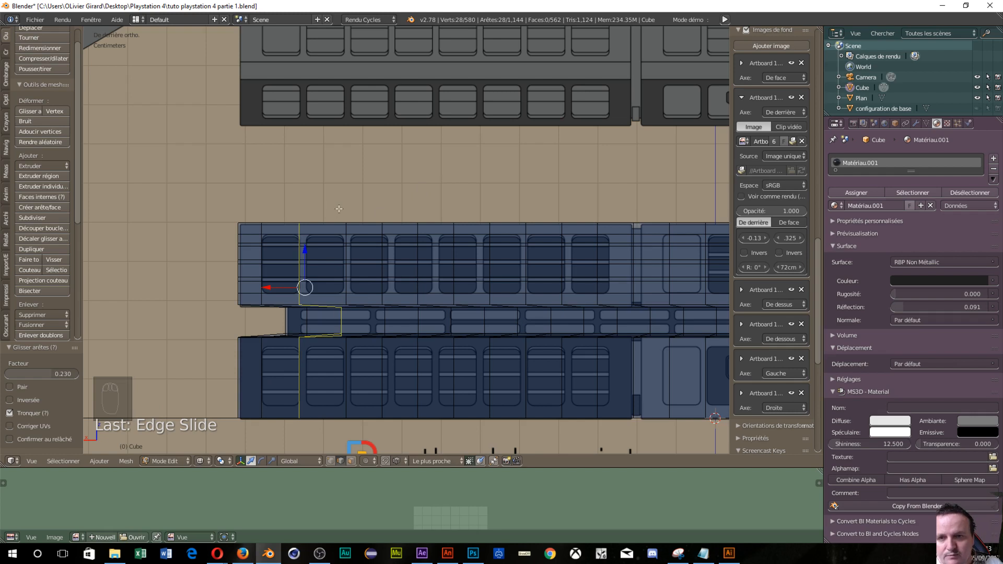
# Step: Slide the third and fourth vertical edge loops onto the left and right edges of the second upper vent
pyautogui.keyDown('alt'); pyautogui.rightClick(347, 238); pyautogui.keyUp('alt')
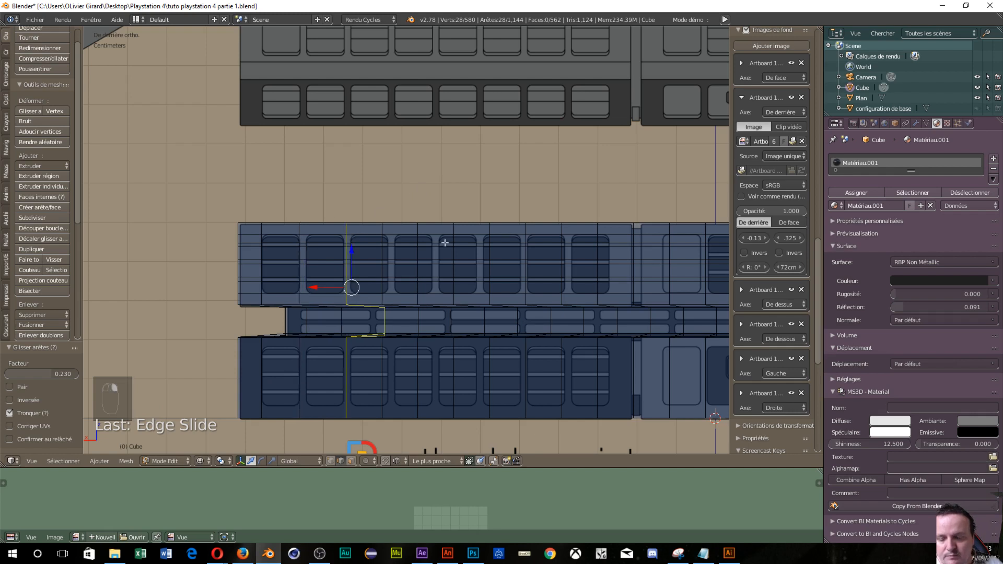
pyautogui.press('g')
pyautogui.press('g')
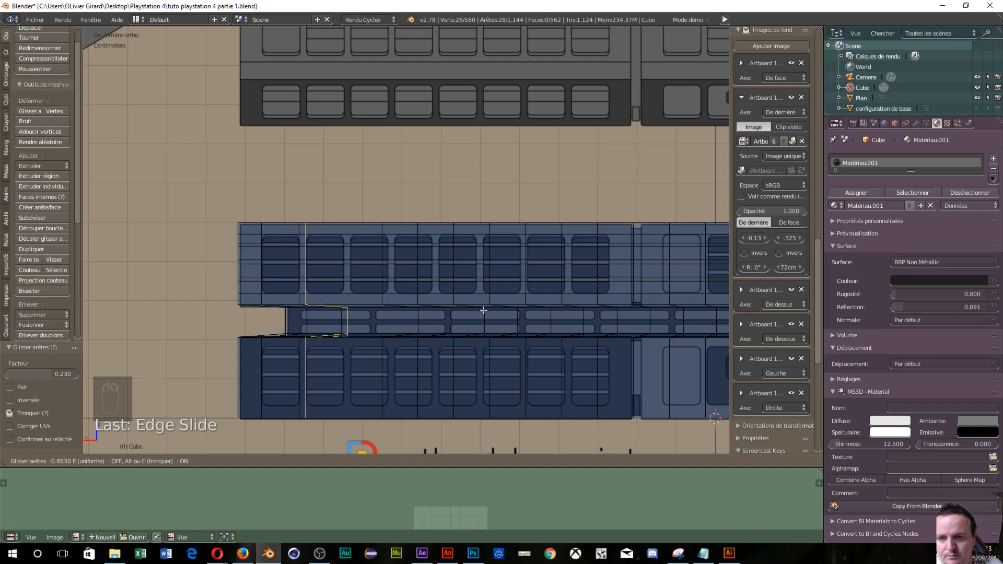
pyautogui.click(484, 310)
pyautogui.scroll(1, 454, 338)
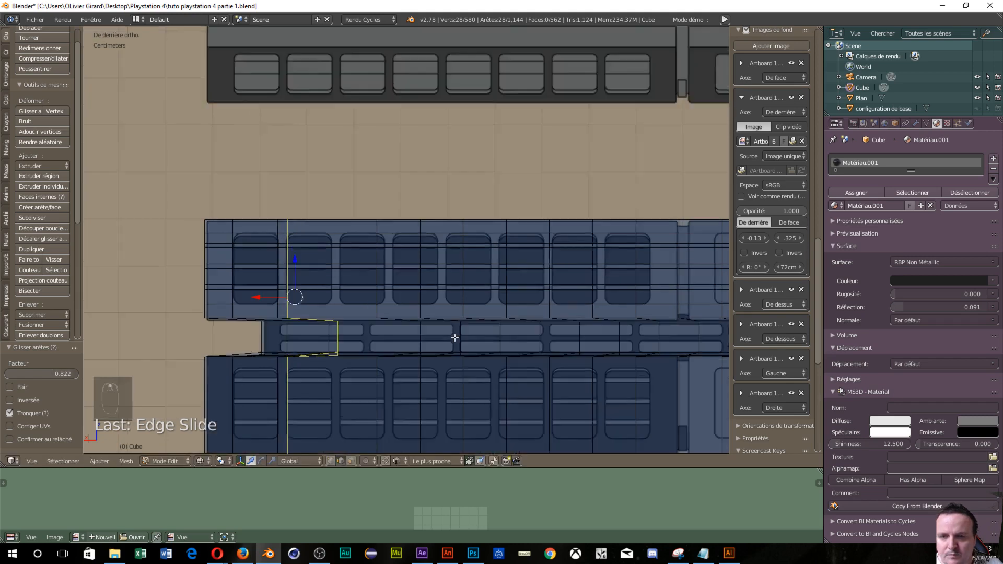
pyautogui.scroll(3, 455, 338)
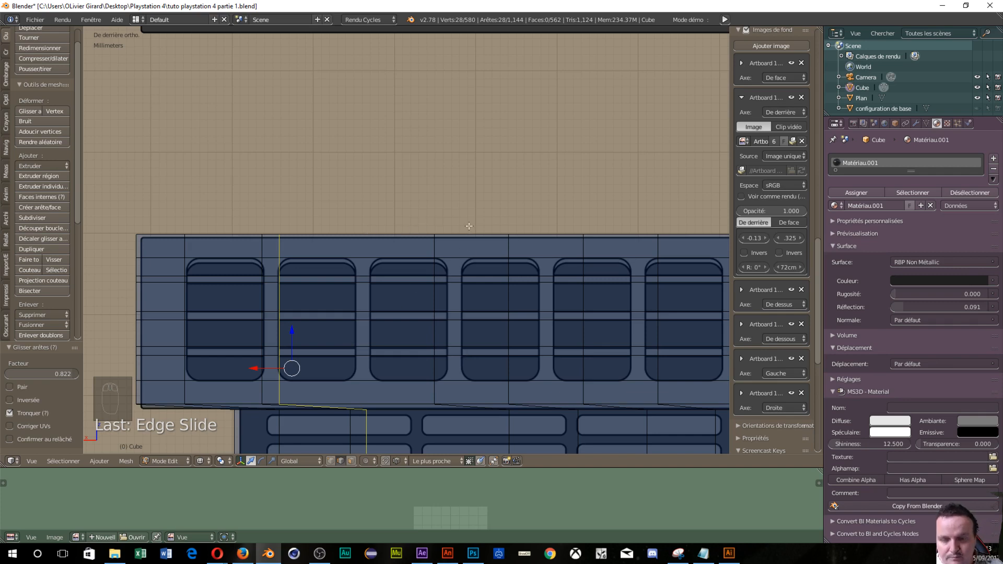
pyautogui.keyDown('alt'); pyautogui.rightClick(434, 246); pyautogui.keyUp('alt')
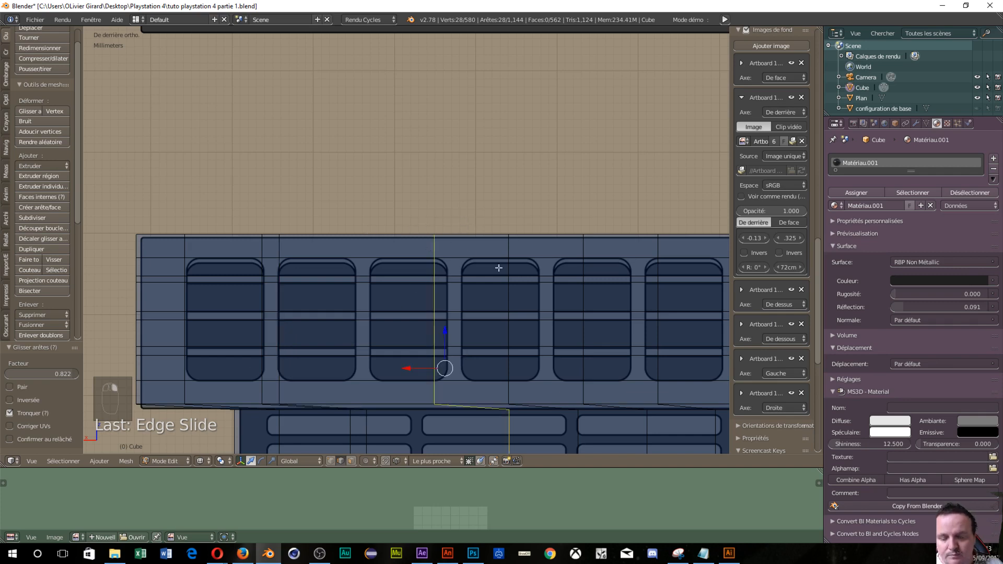
pyautogui.press('g')
pyautogui.press('g')
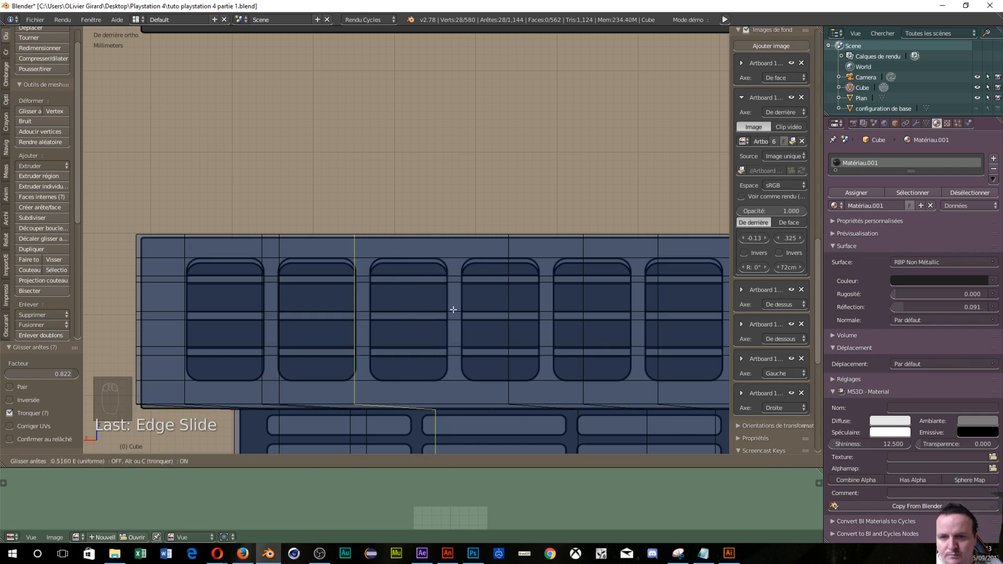
pyautogui.click(455, 312)
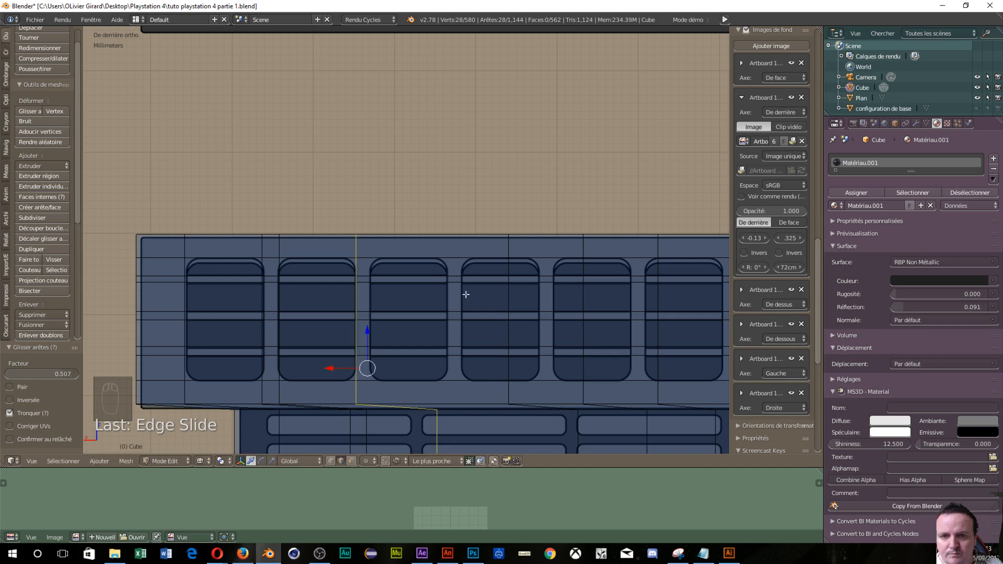
# Step: Slide the fifth and sixth vertical edge loops onto the left and right edges of the third upper vent
pyautogui.keyDown('alt'); pyautogui.rightClick(501, 262); pyautogui.keyUp('alt')
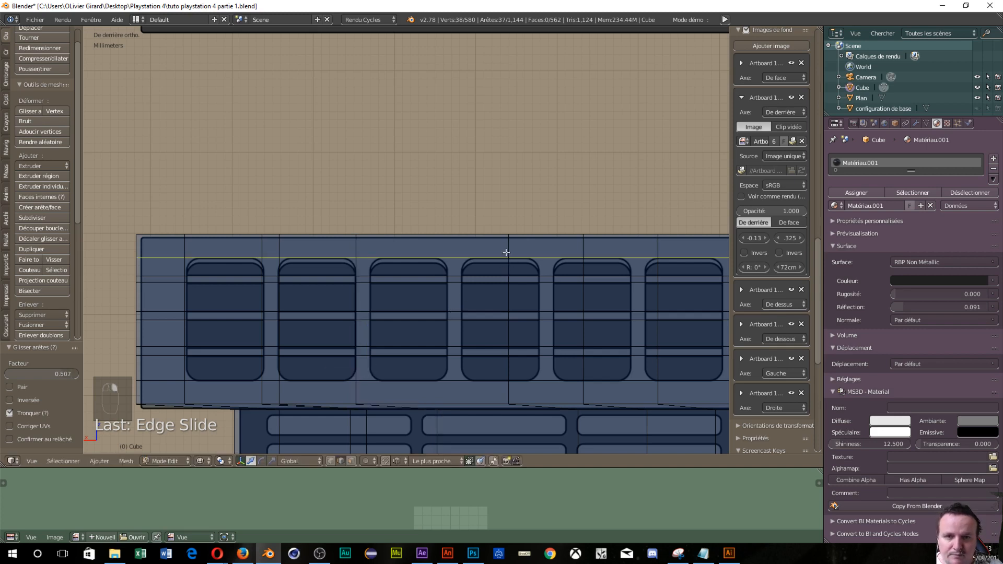
pyautogui.keyDown('alt'); pyautogui.rightClick(507, 252); pyautogui.keyUp('alt')
pyautogui.press('g')
pyautogui.press('g')
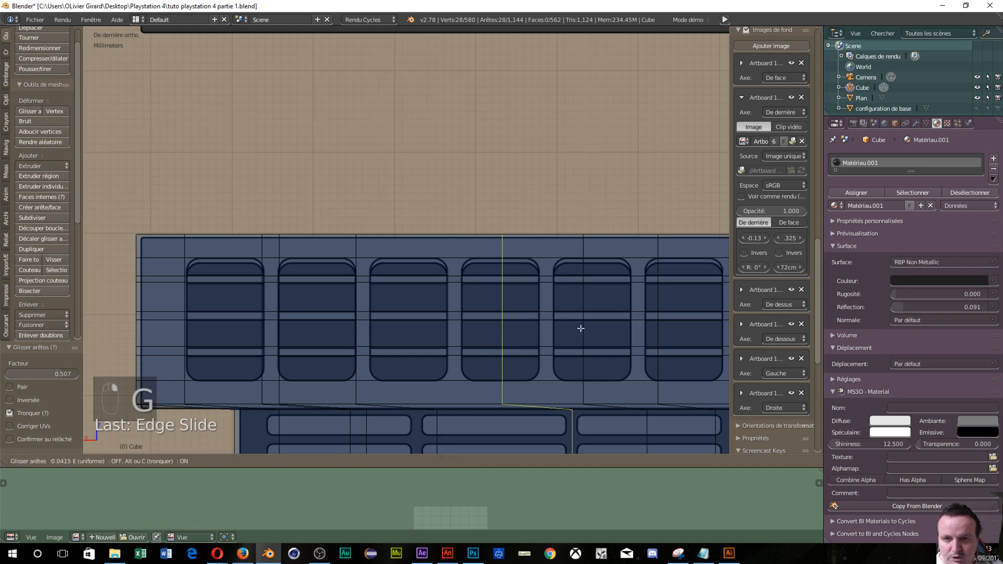
pyautogui.click(520, 326)
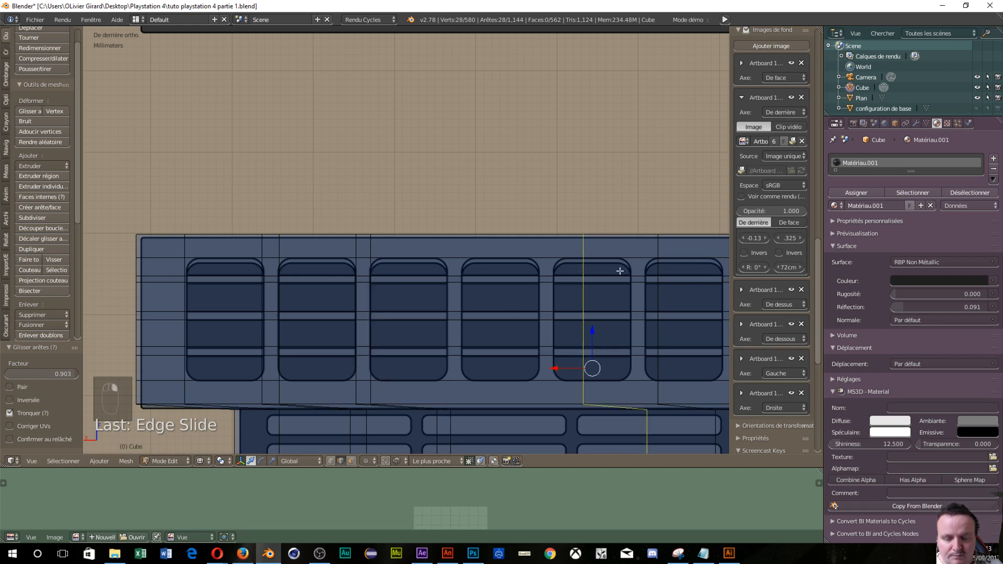
pyautogui.press('g')
pyautogui.press('g')
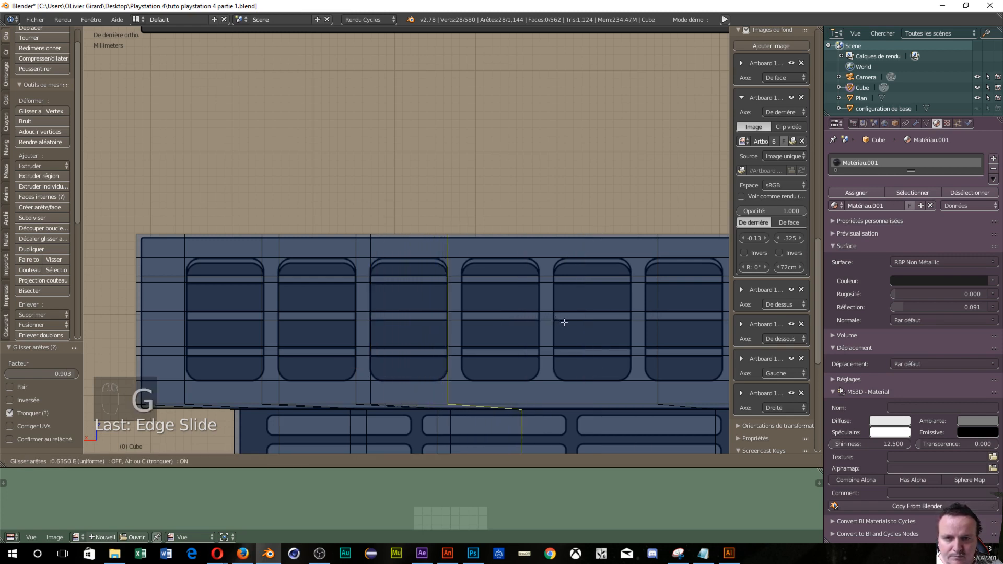
pyautogui.click(563, 322)
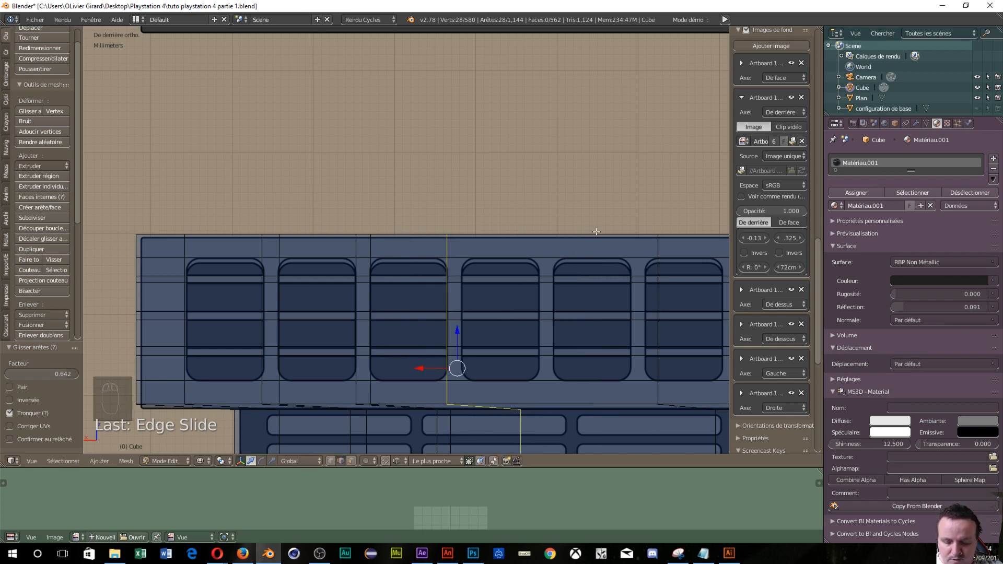
# Step: Slide the seventh and eighth vertical edge loops onto the left and right edges of the fourth upper vent
pyautogui.keyDown('alt'); pyautogui.rightClick(654, 258); pyautogui.keyUp('alt')
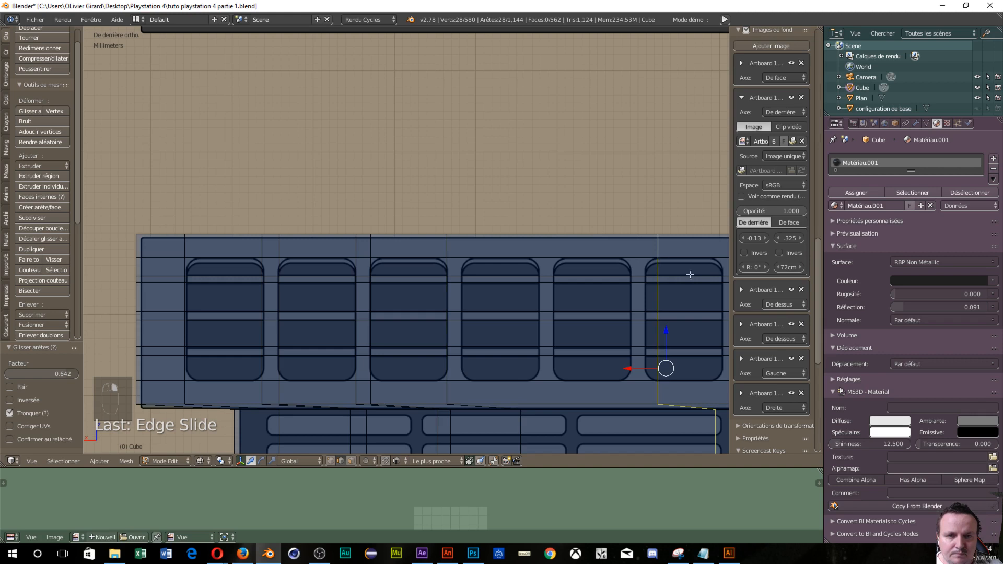
pyautogui.press('g')
pyautogui.press('g')
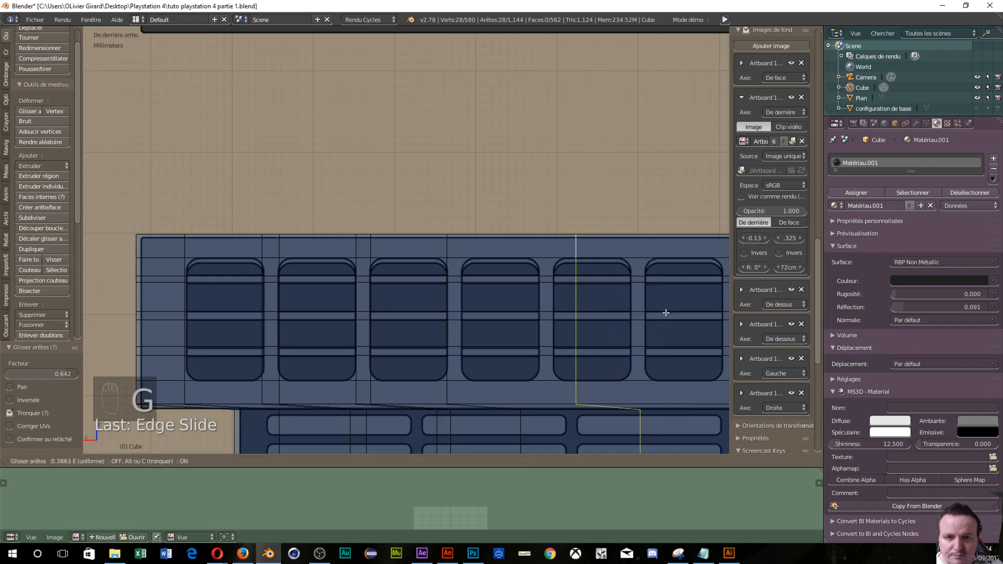
pyautogui.click(592, 323)
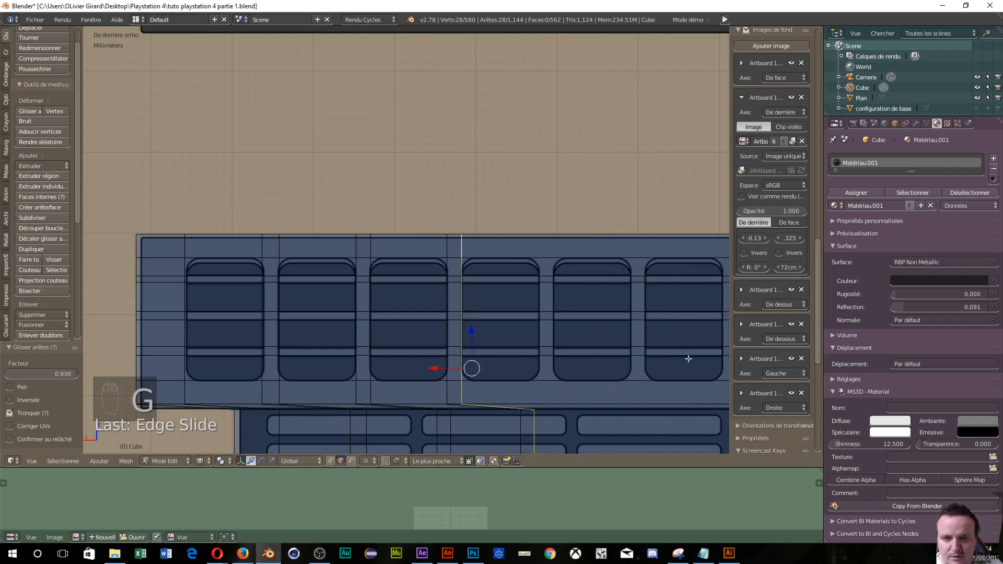
pyautogui.keyDown('shift'); pyautogui.moveTo(690, 358); pyautogui.dragTo(451, 379, button='middle'); pyautogui.keyUp('shift')
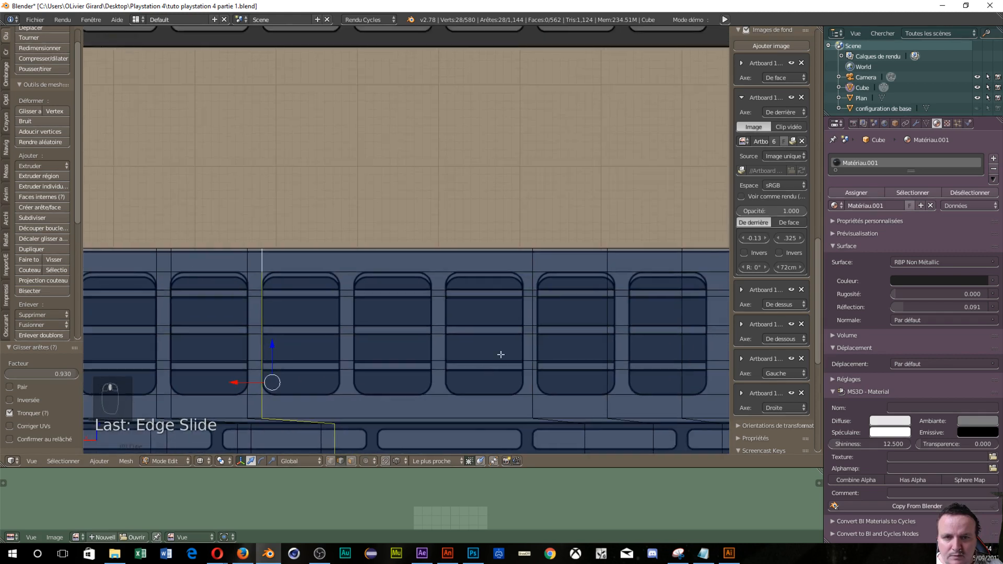
pyautogui.keyDown('alt'); pyautogui.rightClick(531, 257); pyautogui.keyUp('alt')
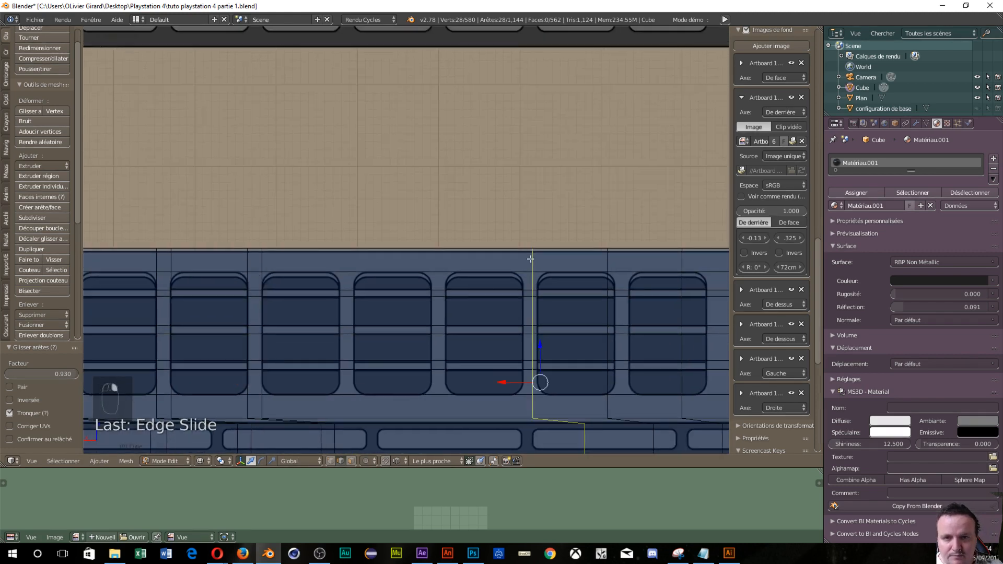
pyautogui.press('g')
pyautogui.press('g')
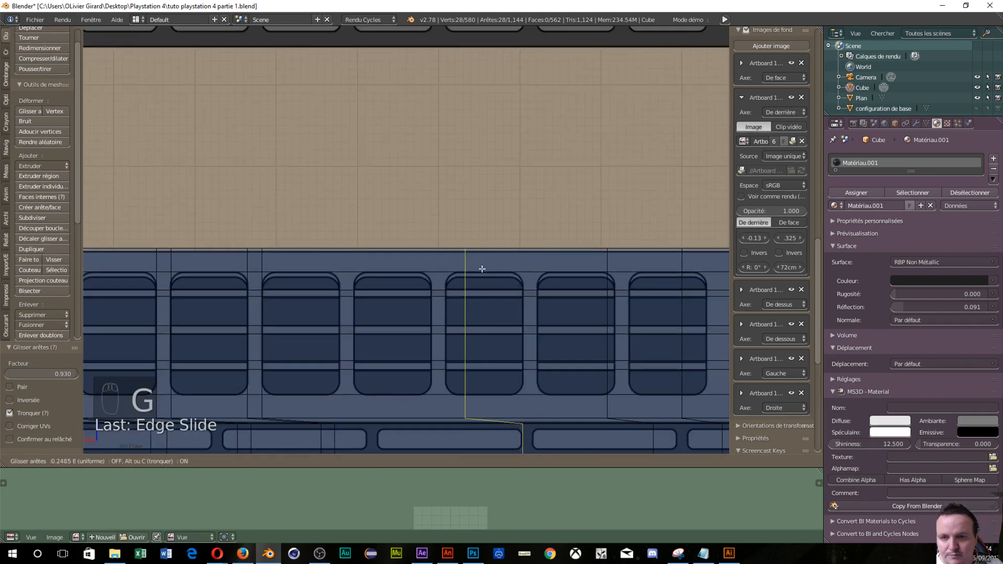
pyautogui.click(411, 280)
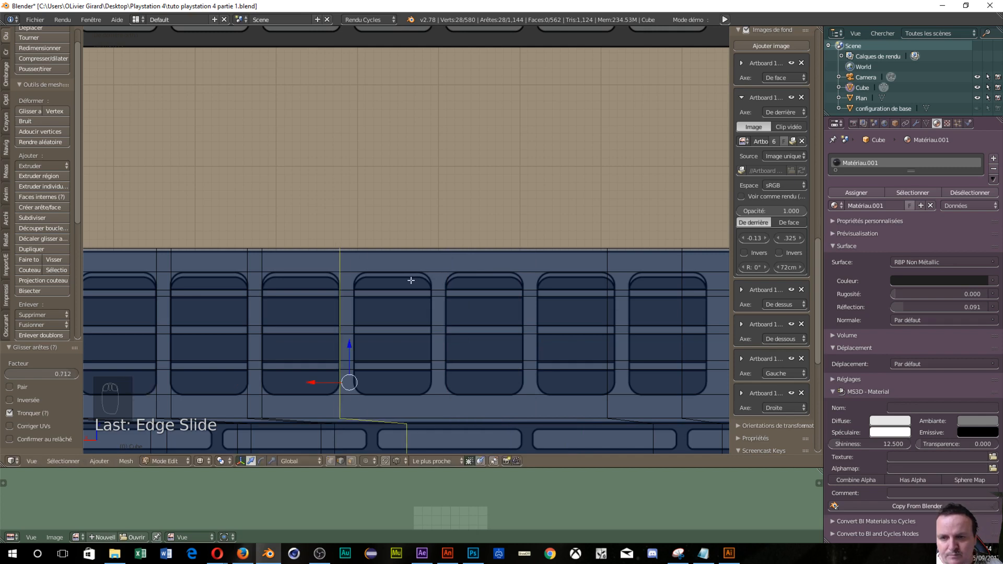
# Step: Slide the ninth and tenth vertical edge loops onto the left and right edges of the fifth upper vent
pyautogui.keyDown('alt'); pyautogui.rightClick(606, 261); pyautogui.keyUp('alt')
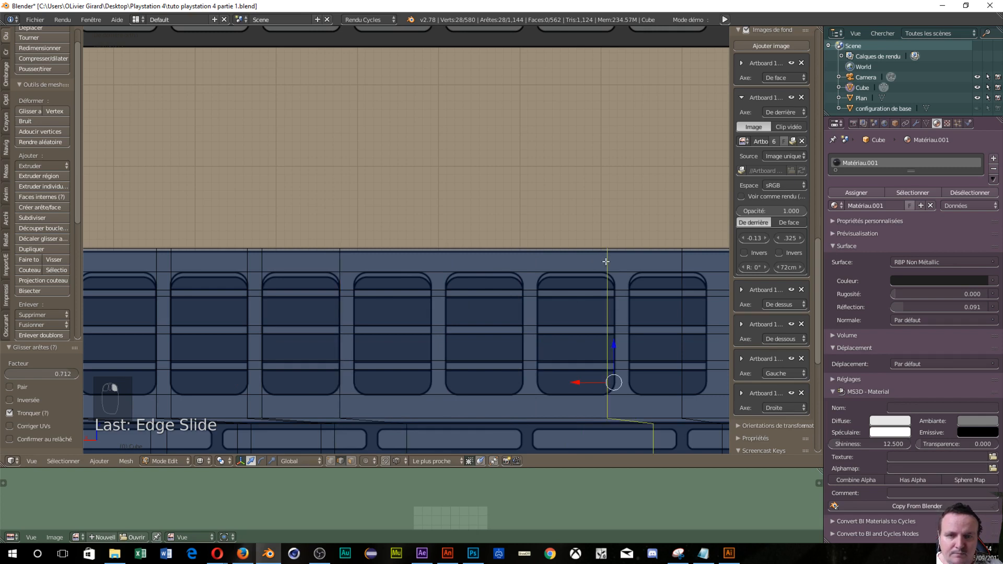
pyautogui.press('g')
pyautogui.press('g')
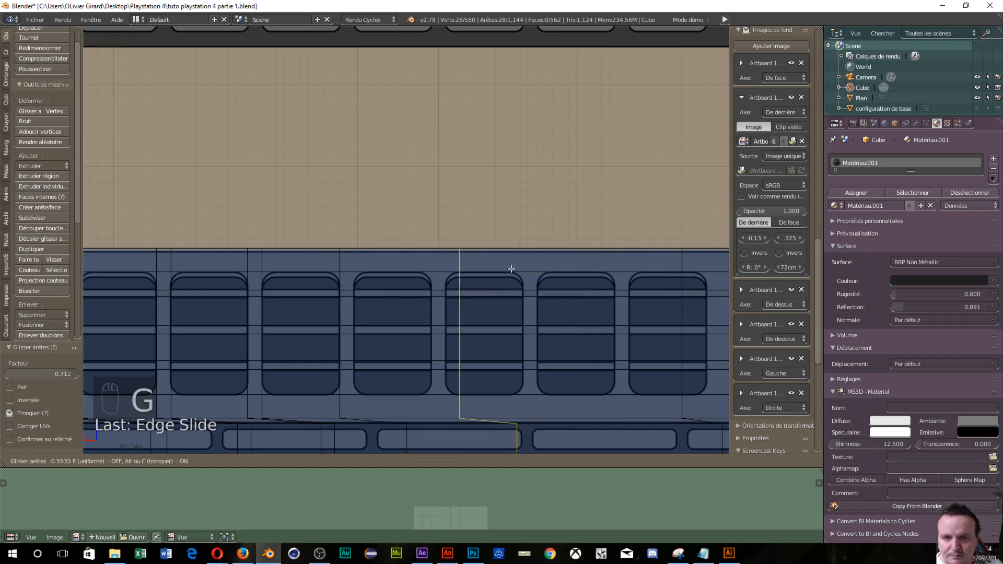
pyautogui.click(442, 279)
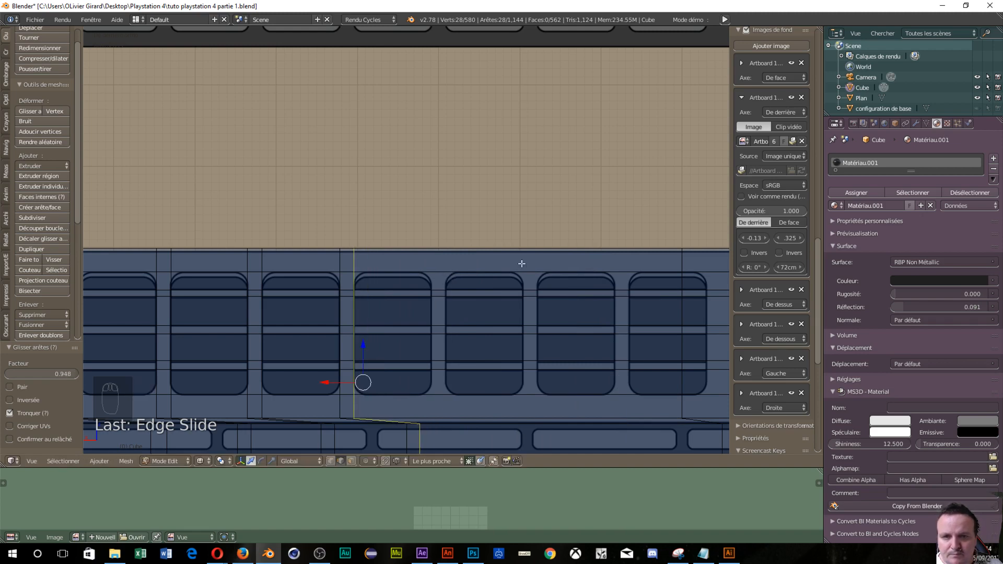
pyautogui.keyDown('alt'); pyautogui.rightClick(679, 262); pyautogui.keyUp('alt')
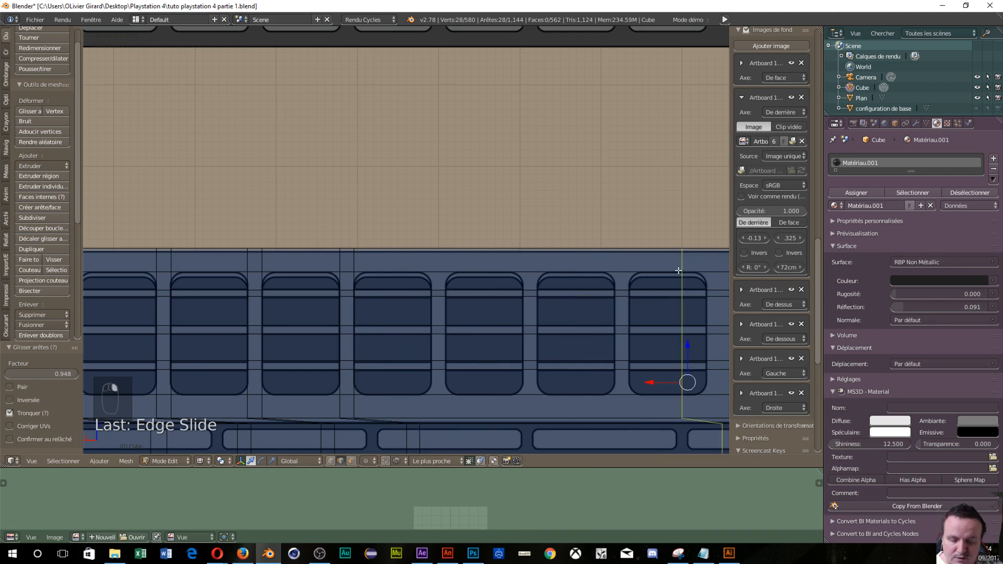
pyautogui.press('g')
pyautogui.press('g')
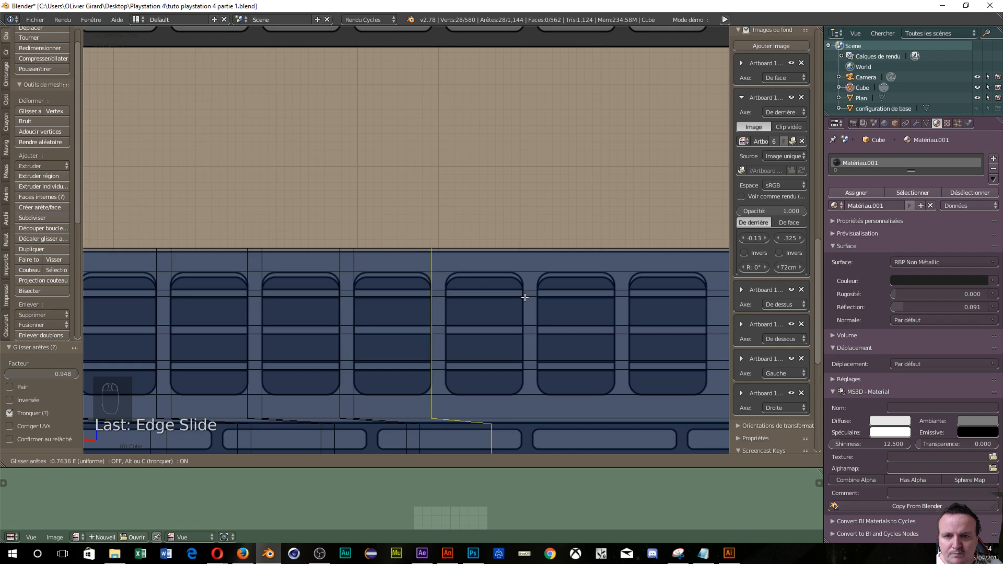
pyautogui.click(525, 297)
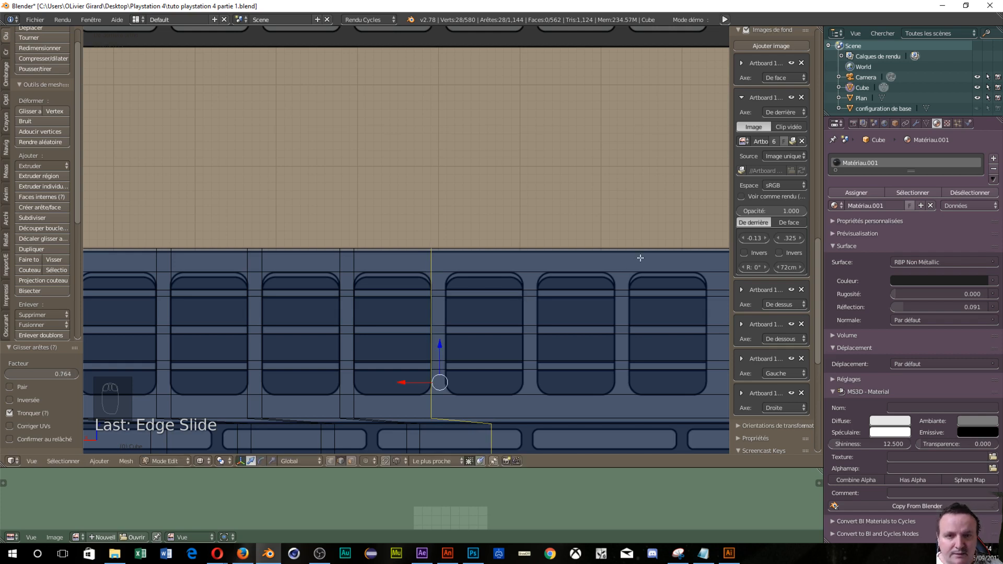
# Step: Slide the eleventh and twelfth vertical edge loops onto the left and right edges of the sixth upper vent
pyautogui.scroll(-3, 663, 286)
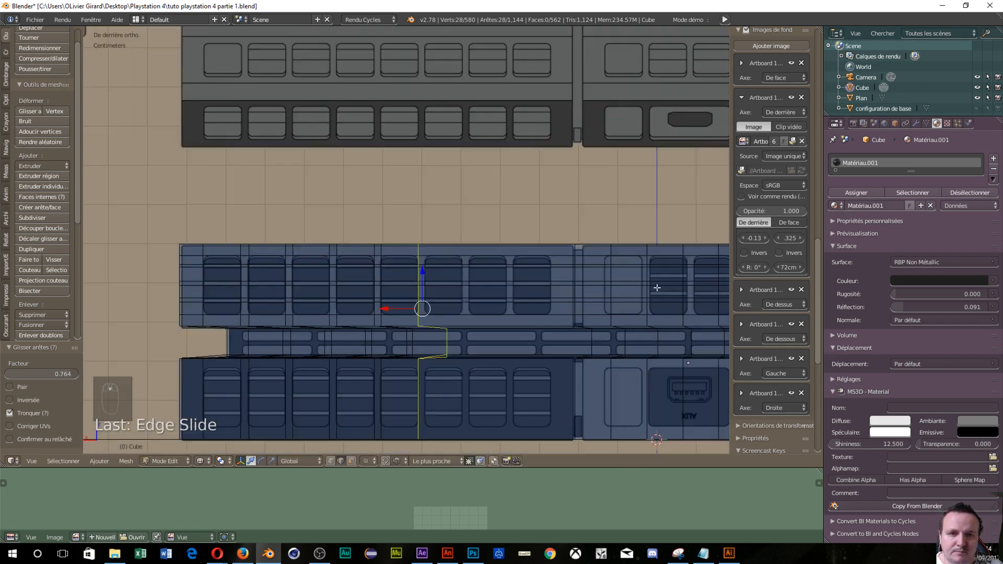
pyautogui.keyDown('alt'); pyautogui.rightClick(574, 256); pyautogui.keyUp('alt')
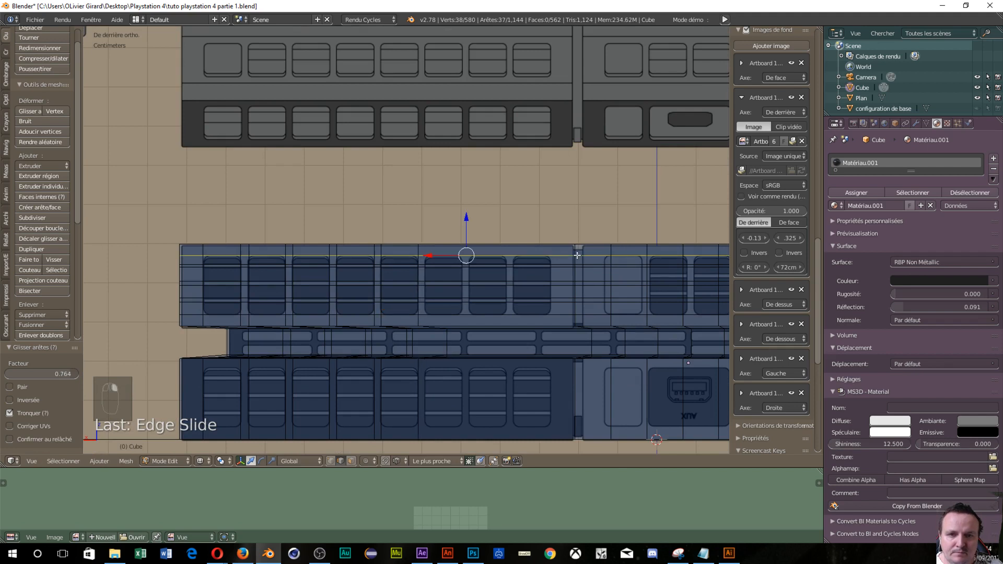
pyautogui.keyDown('alt'); pyautogui.rightClick(574, 256); pyautogui.keyUp('alt')
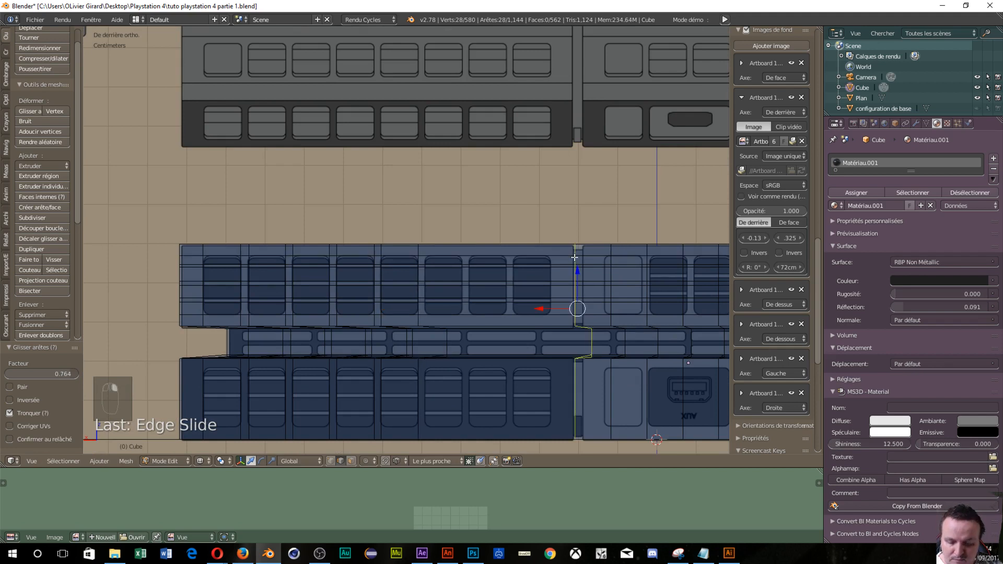
pyautogui.press('g')
pyautogui.press('g')
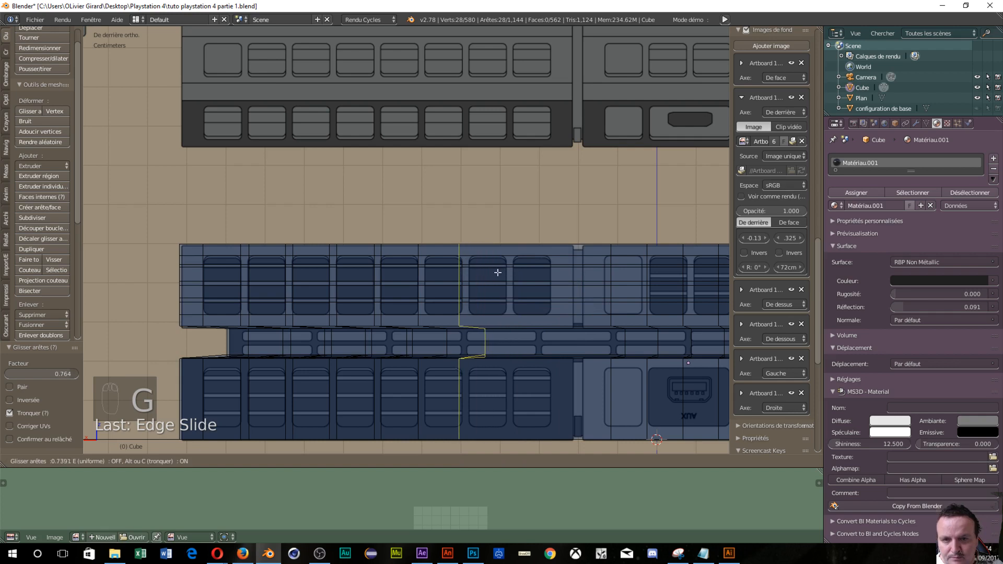
pyautogui.click(478, 280)
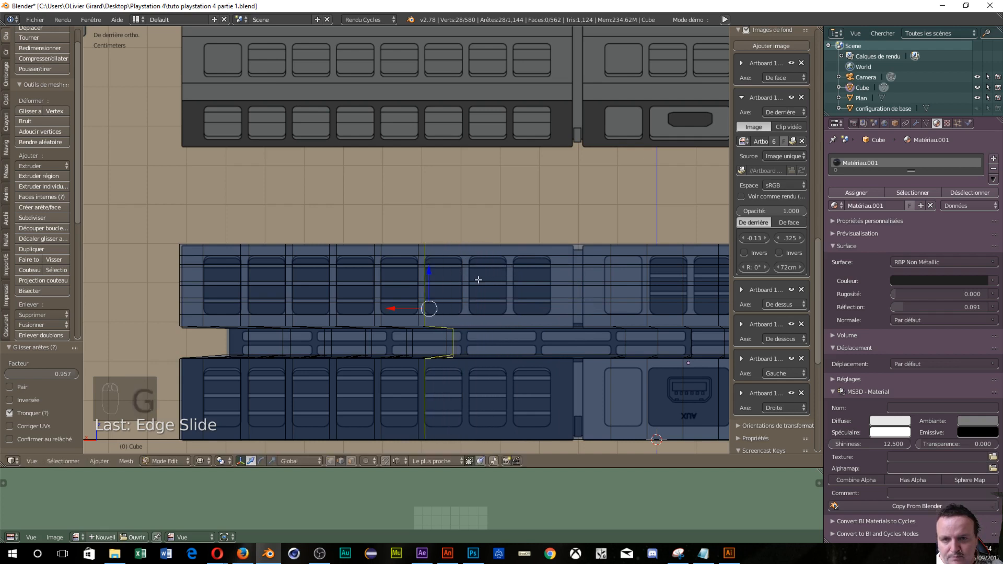
pyautogui.keyDown('alt'); pyautogui.rightClick(612, 249); pyautogui.keyUp('alt')
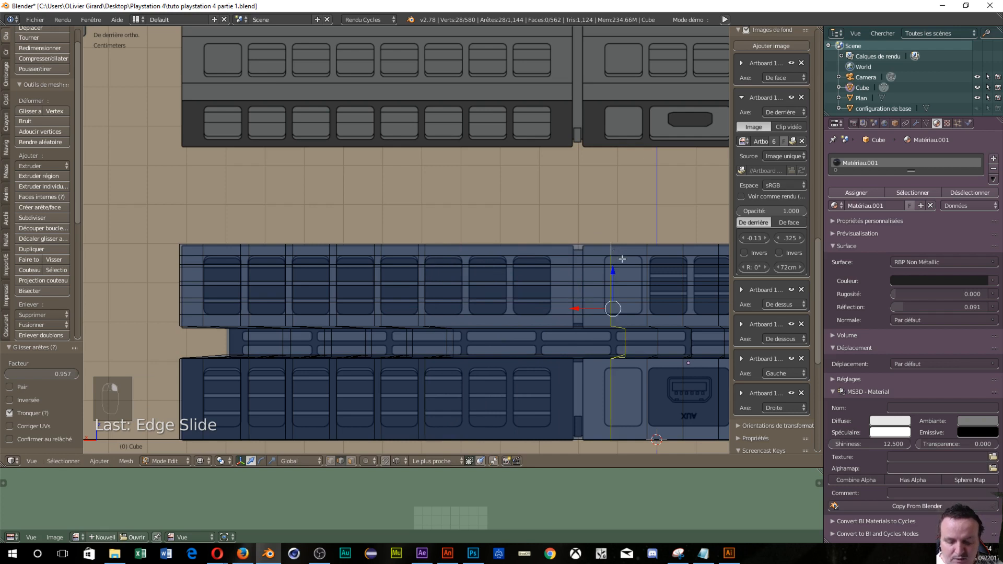
pyautogui.press('g')
pyautogui.press('g')
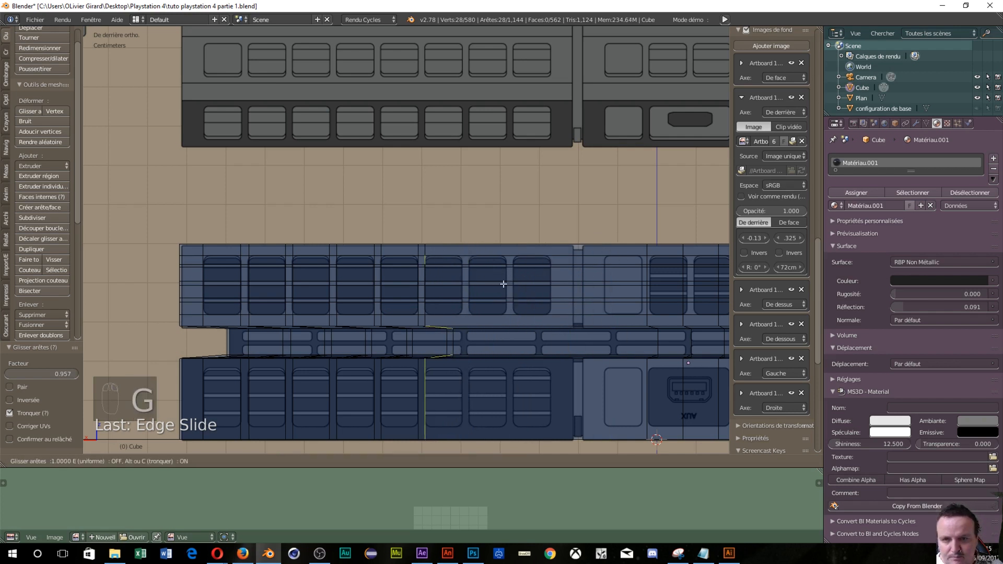
pyautogui.click(531, 284)
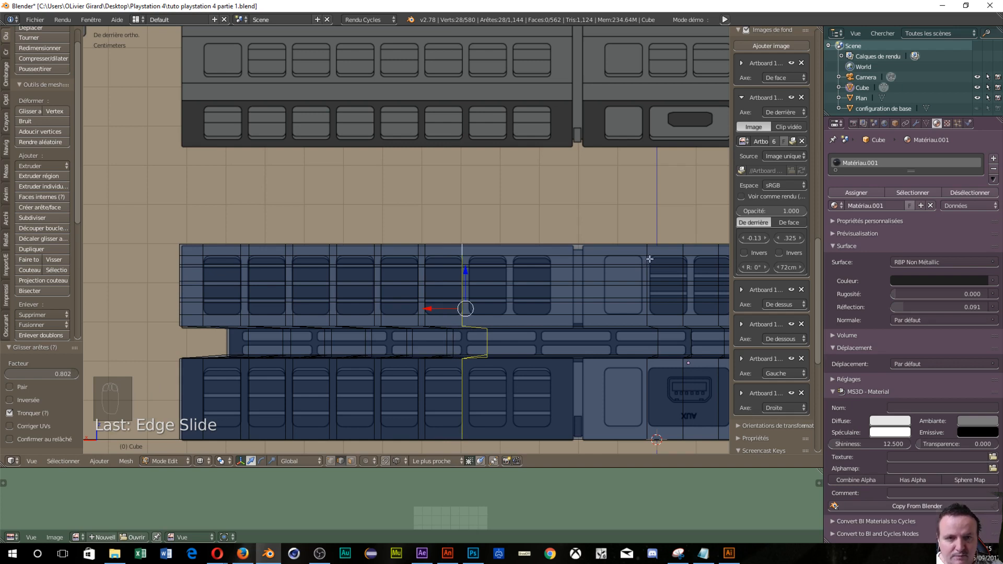
# Step: Slide the thirteenth and fourteenth vertical edge loops onto the left and right edges of the seventh upper vent
pyautogui.keyDown('alt'); pyautogui.rightClick(646, 256); pyautogui.keyUp('alt')
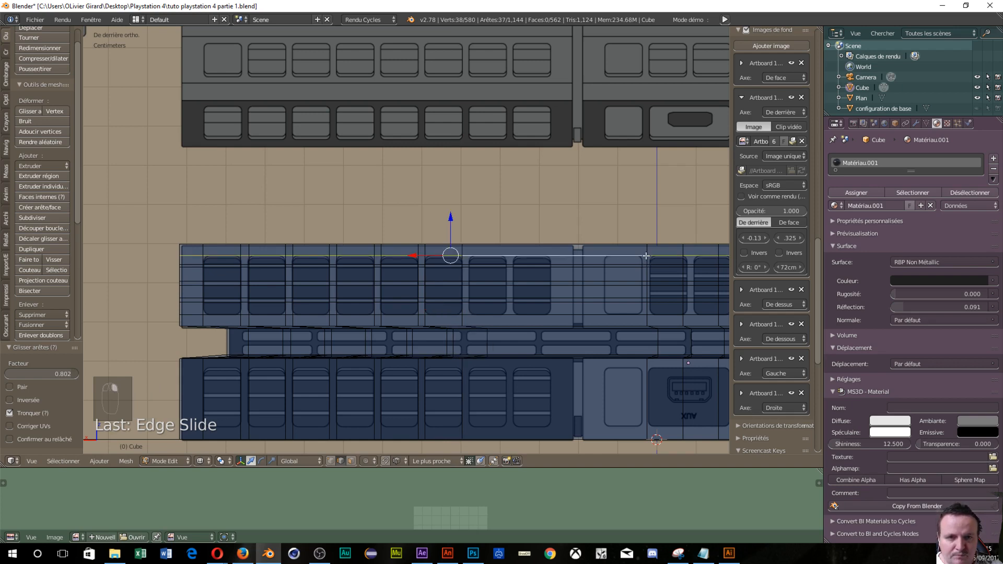
pyautogui.keyDown('alt'); pyautogui.rightClick(648, 253); pyautogui.keyUp('alt')
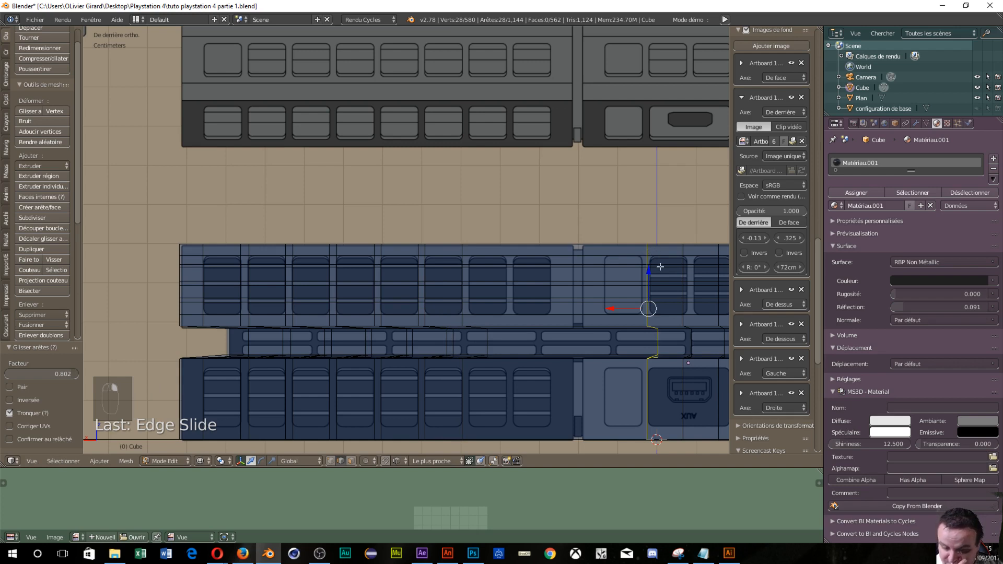
pyautogui.press('g')
pyautogui.press('g')
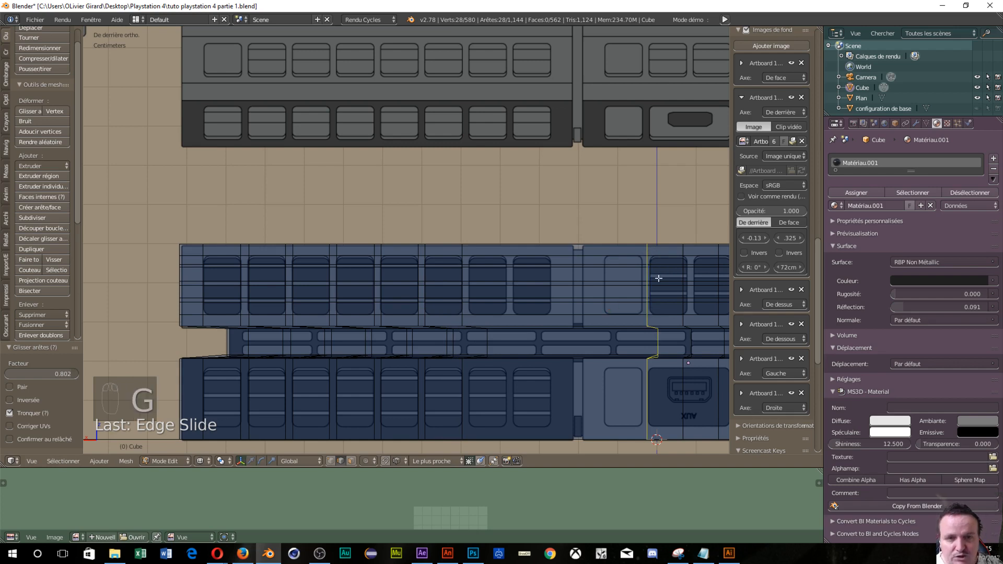
pyautogui.click(543, 290)
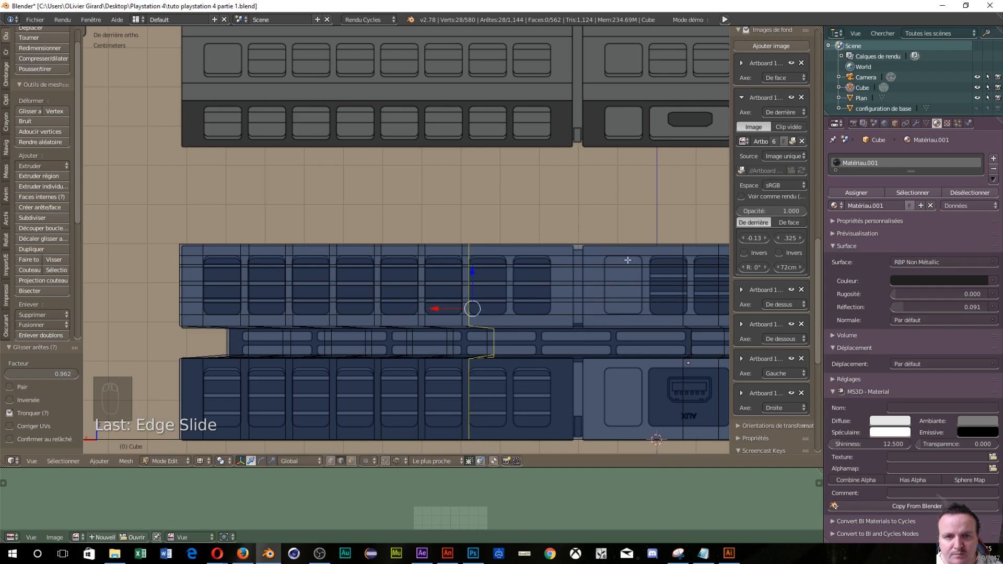
pyautogui.keyDown('alt'); pyautogui.rightClick(682, 250); pyautogui.keyUp('alt')
pyautogui.press('g')
pyautogui.press('g')
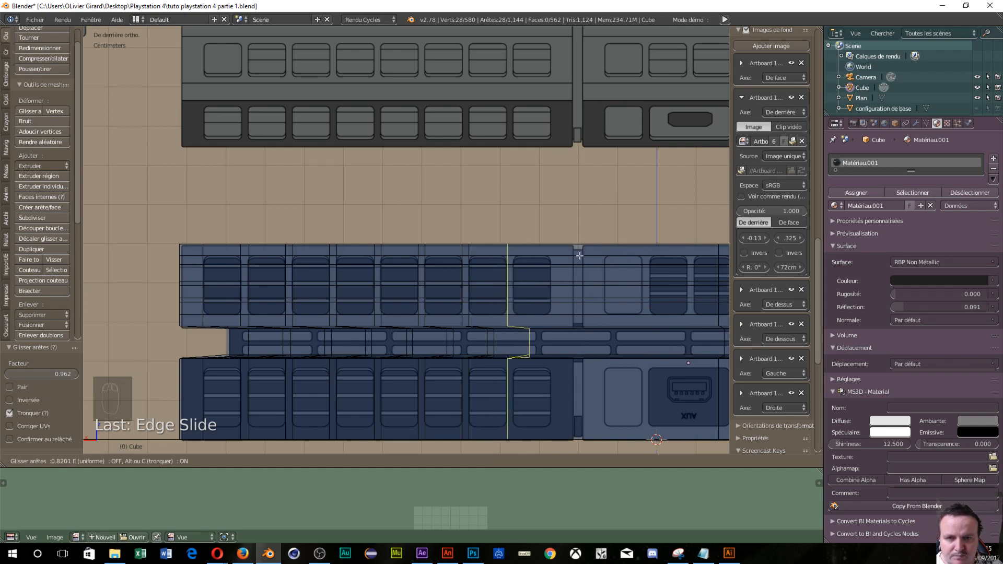
pyautogui.click(579, 255)
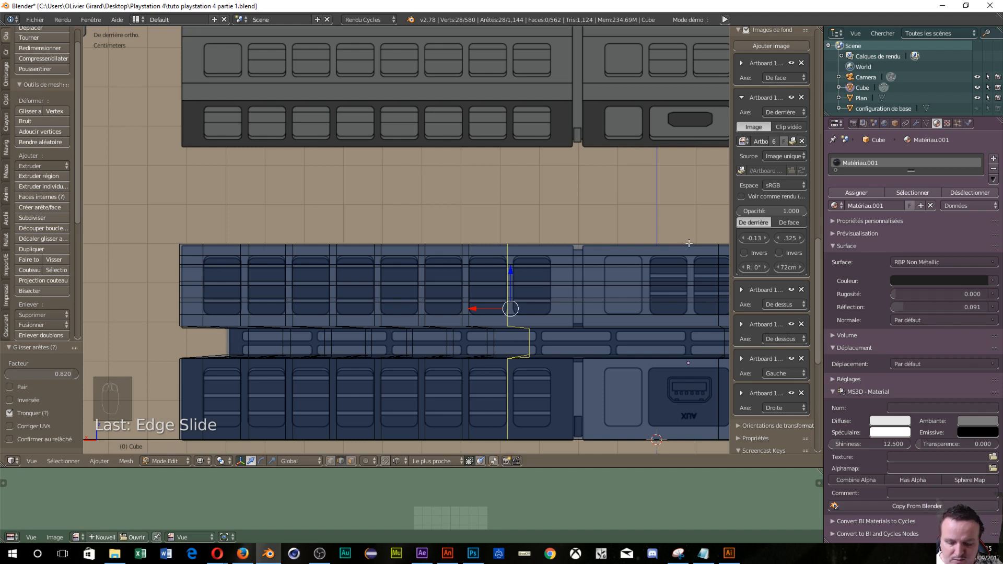
# Step: Slide the fifteenth and sixteenth vertical edge loops onto the left and right edges of the eighth upper vent
pyautogui.keyDown('alt'); pyautogui.rightClick(715, 251); pyautogui.keyUp('alt')
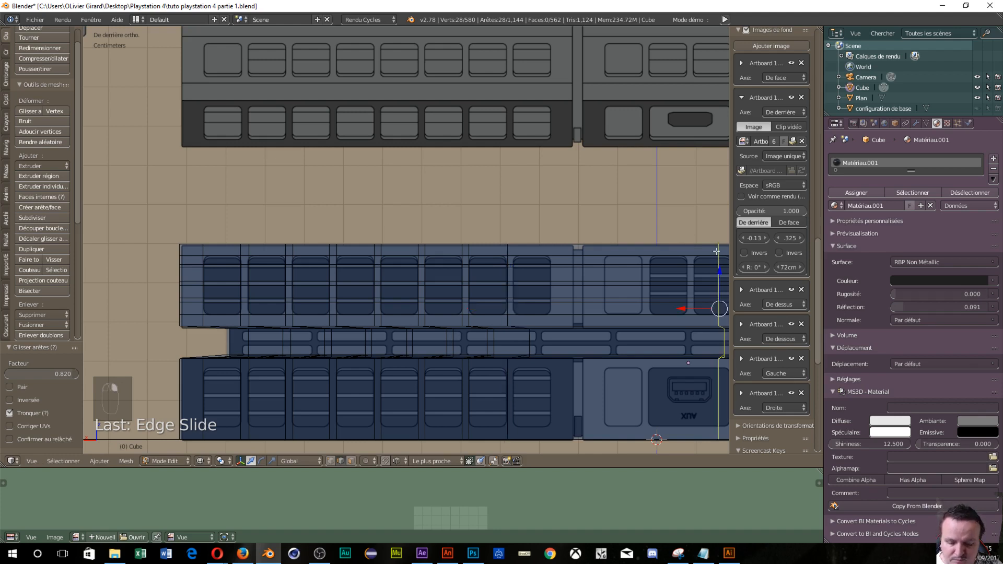
pyautogui.press('g')
pyautogui.press('g')
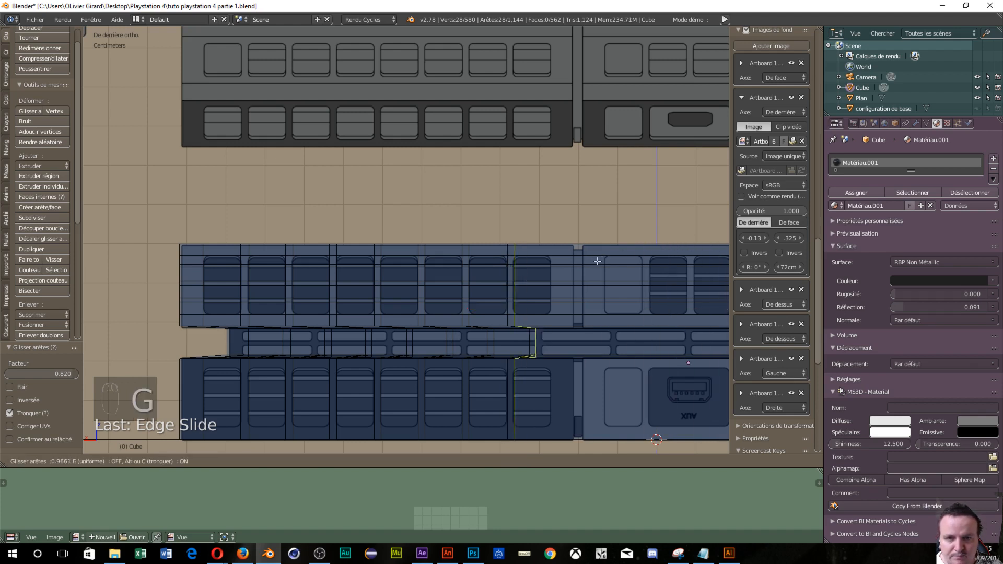
pyautogui.click(597, 261)
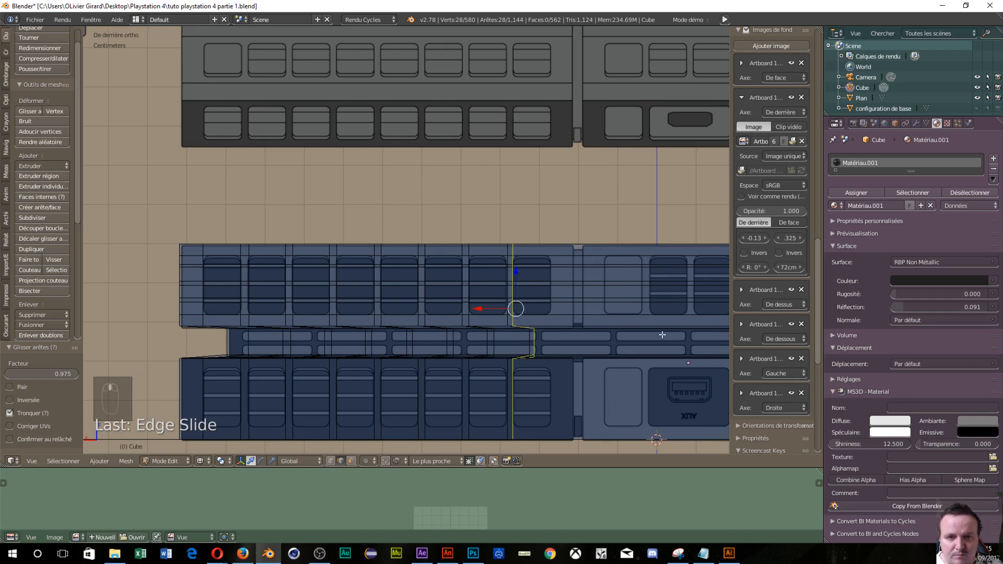
pyautogui.keyDown('shift'); pyautogui.moveTo(662, 334); pyautogui.dragTo(489, 305, button='middle'); pyautogui.keyUp('shift')
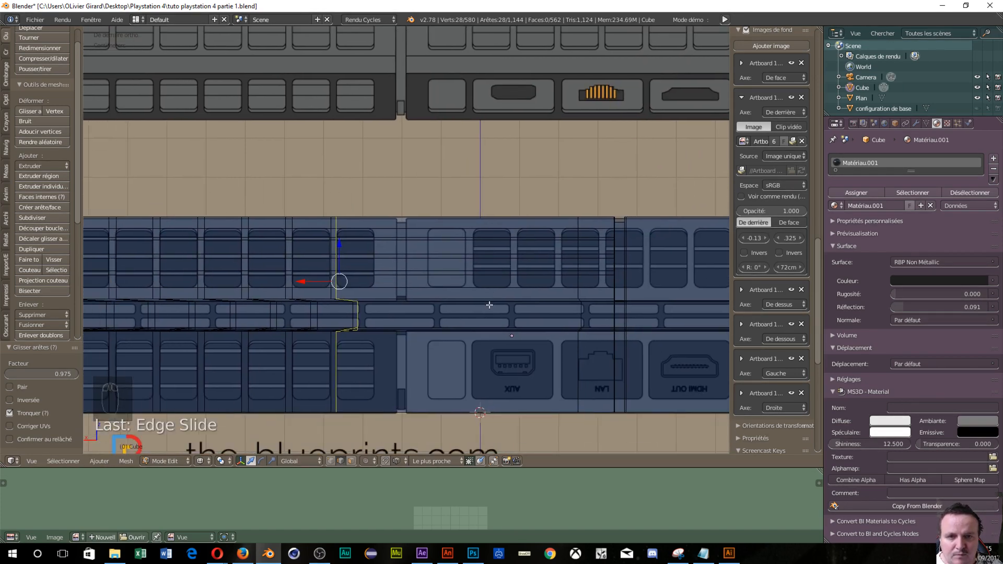
pyautogui.keyDown('alt'); pyautogui.rightClick(578, 225); pyautogui.keyUp('alt')
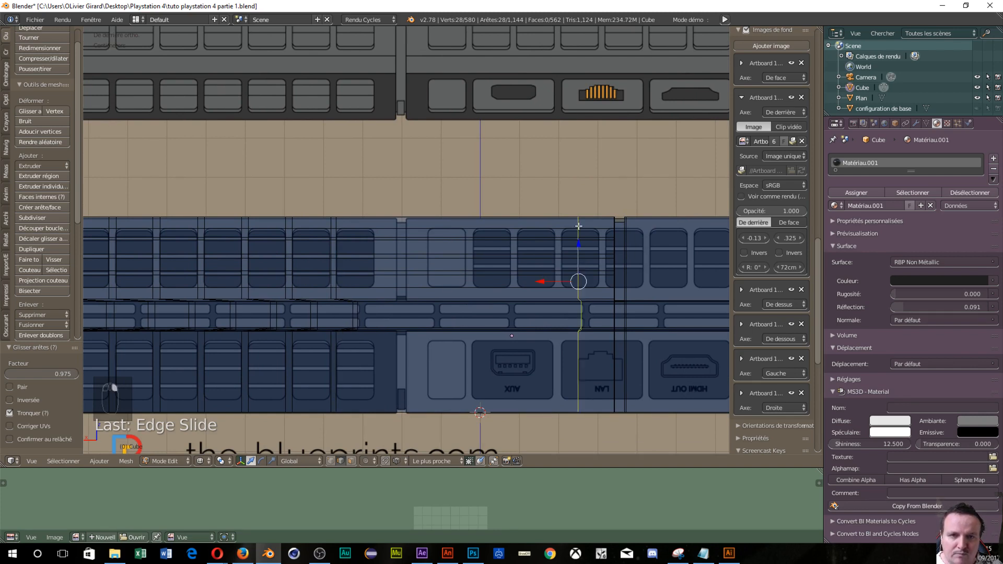
pyautogui.press('g')
pyautogui.press('g')
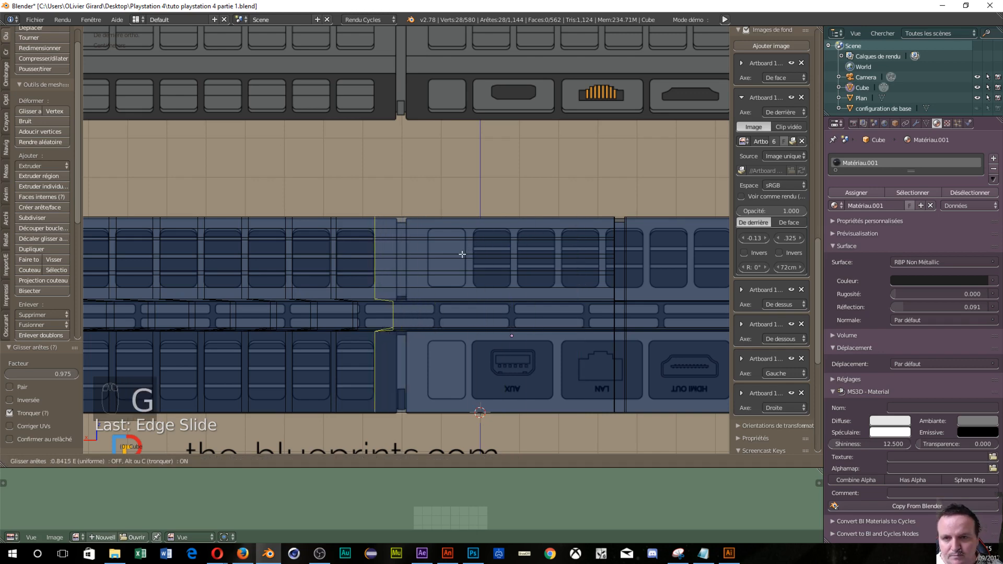
pyautogui.click(461, 253)
# Step: Inspect the casing's edge loops from the back, from above and in the front view against the blueprint
pyautogui.scroll(-1, 525, 274)
pyautogui.scroll(-3, 528, 275)
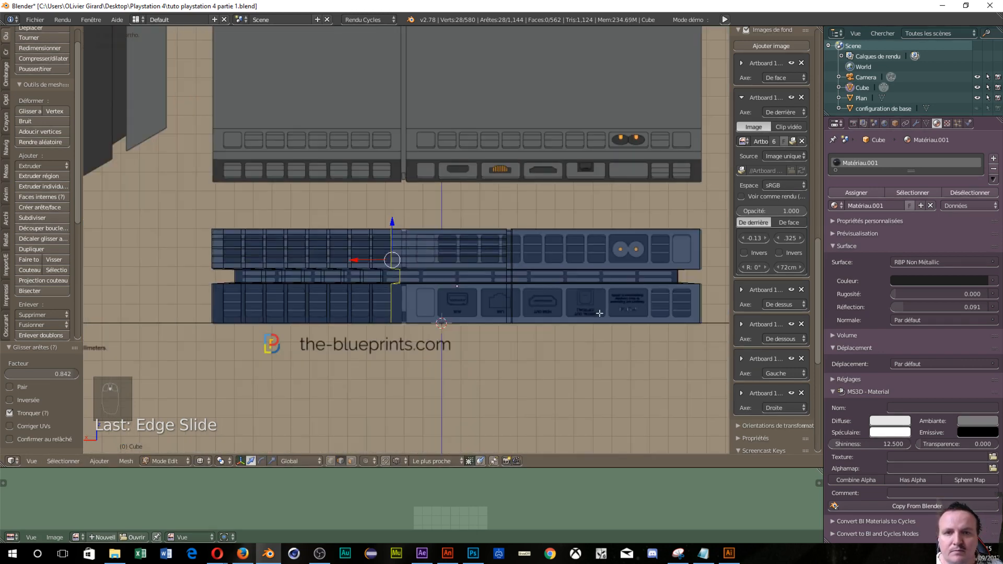
pyautogui.scroll(1, 610, 318)
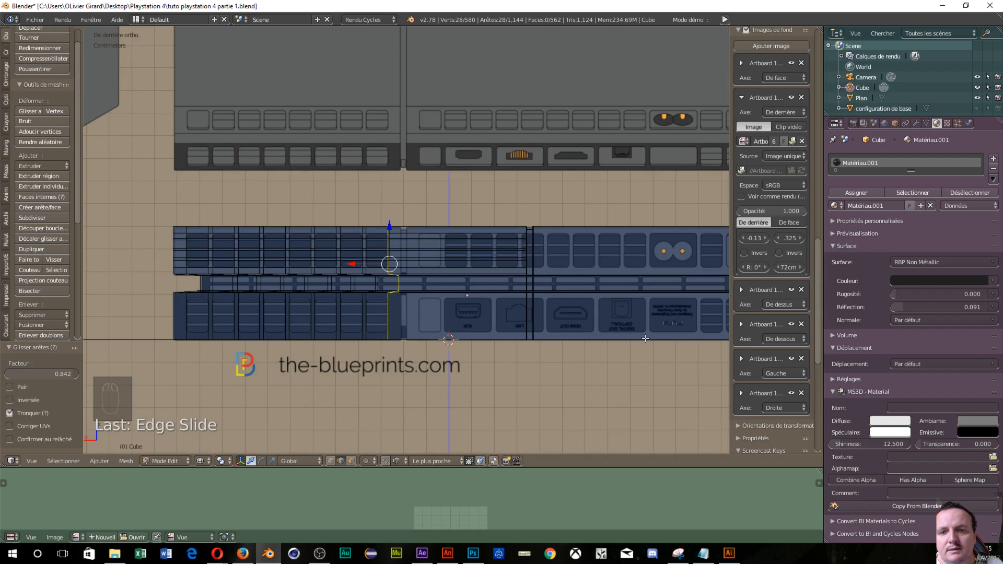
pyautogui.scroll(-2, 664, 336)
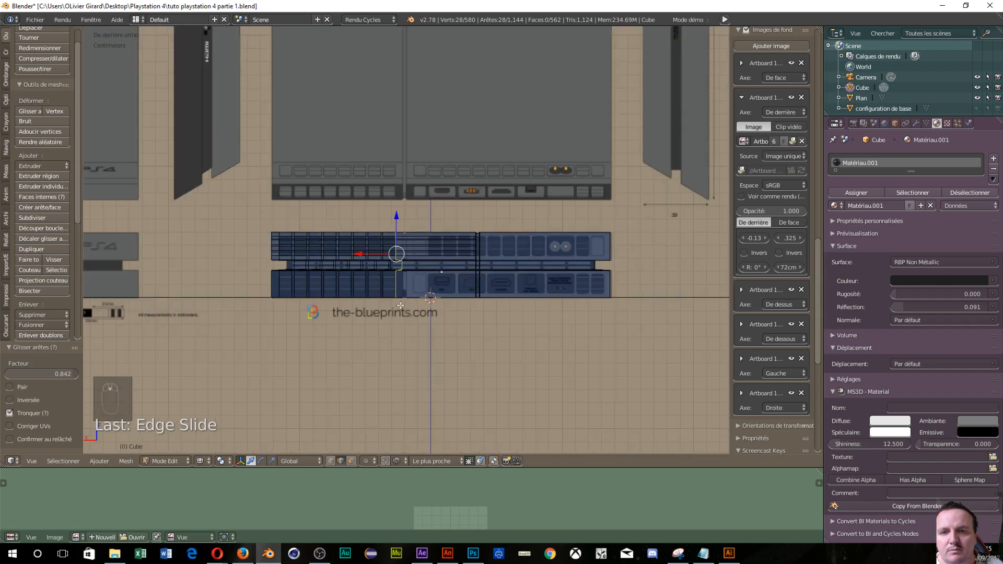
pyautogui.moveTo(391, 314); pyautogui.dragTo(451, 365, button='middle')
pyautogui.scroll(-1, 223, 312)
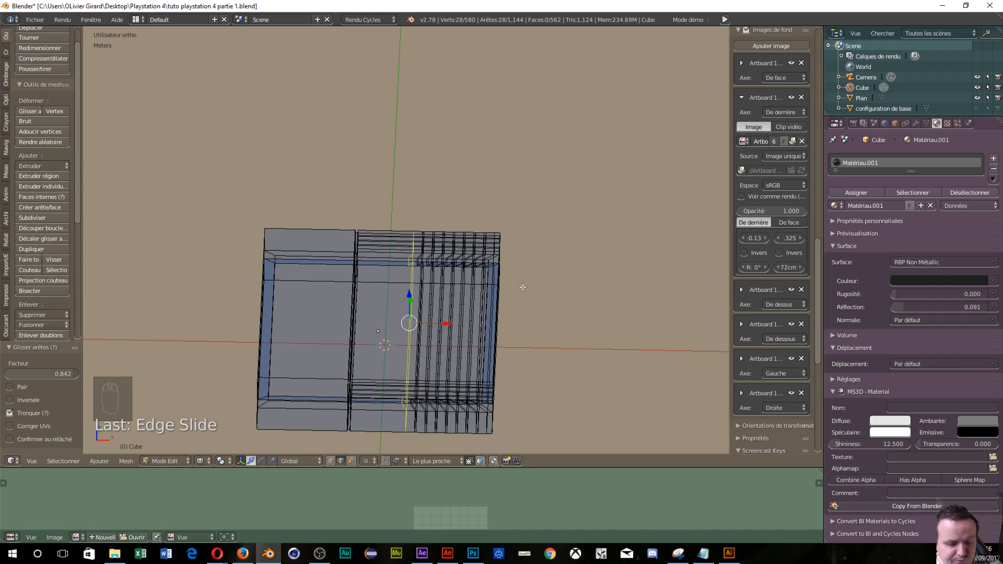
pyautogui.press('KP_1')
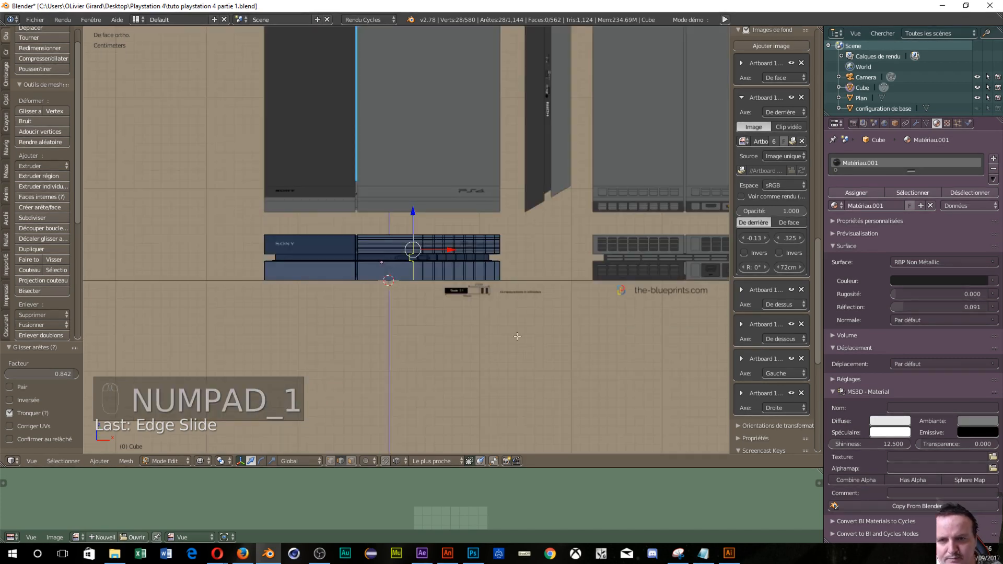
pyautogui.scroll(6, 355, 311)
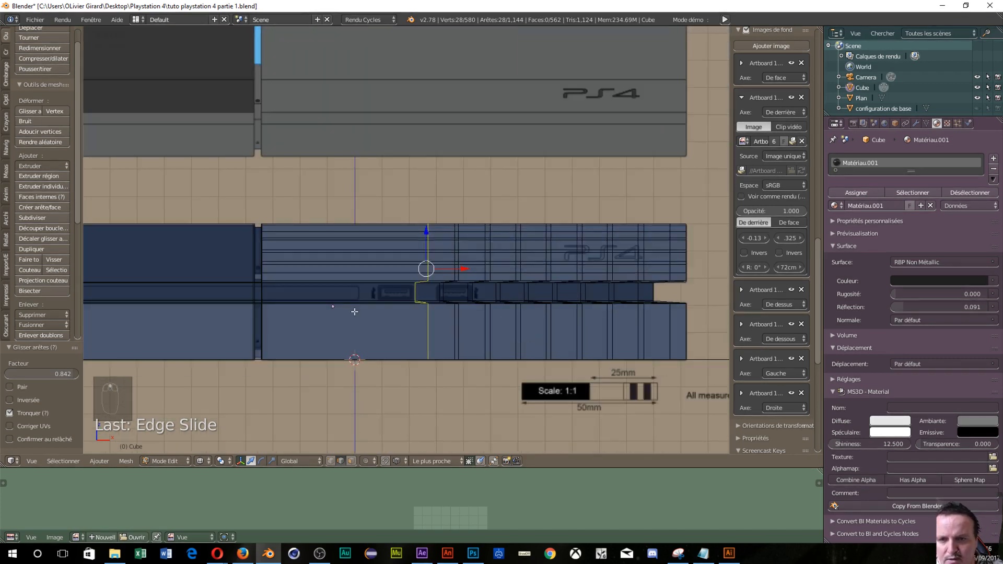
pyautogui.scroll(-5, 354, 312)
pyautogui.scroll(-3, 556, 139)
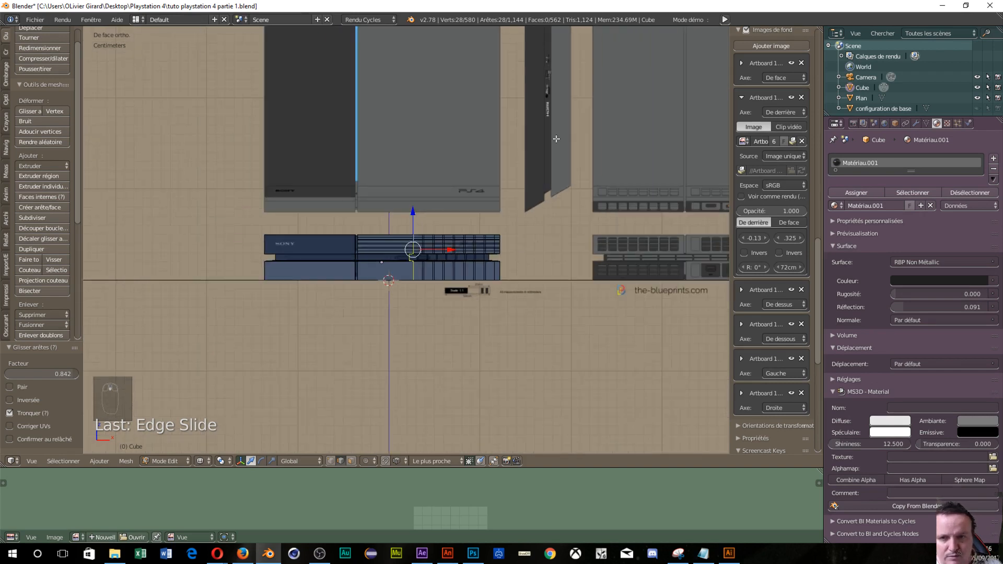
pyautogui.scroll(-1, 556, 139)
pyautogui.scroll(-2, 549, 144)
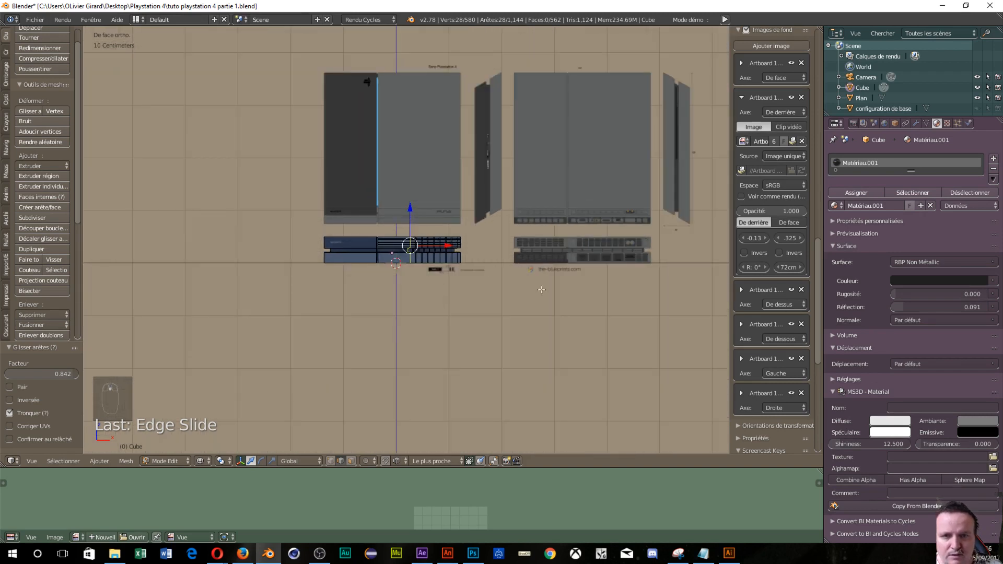
# Step: Examine the rear elevation of the console on the blueprint, including its vents and connector ports
pyautogui.keyDown('shift'); pyautogui.moveTo(542, 290); pyautogui.dragTo(417, 274, button='middle'); pyautogui.keyUp('shift')
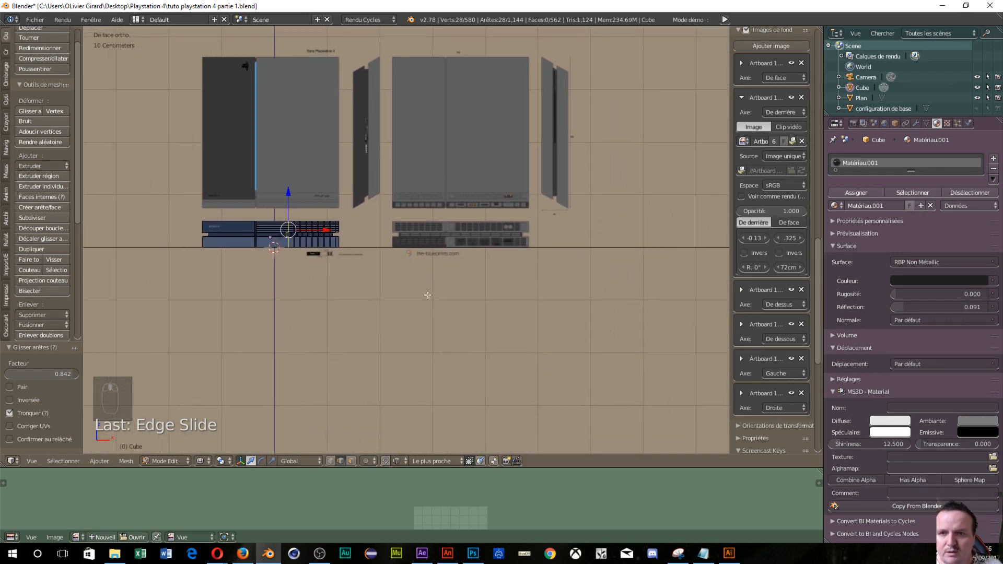
pyautogui.scroll(5, 427, 294)
pyautogui.scroll(-1, 428, 295)
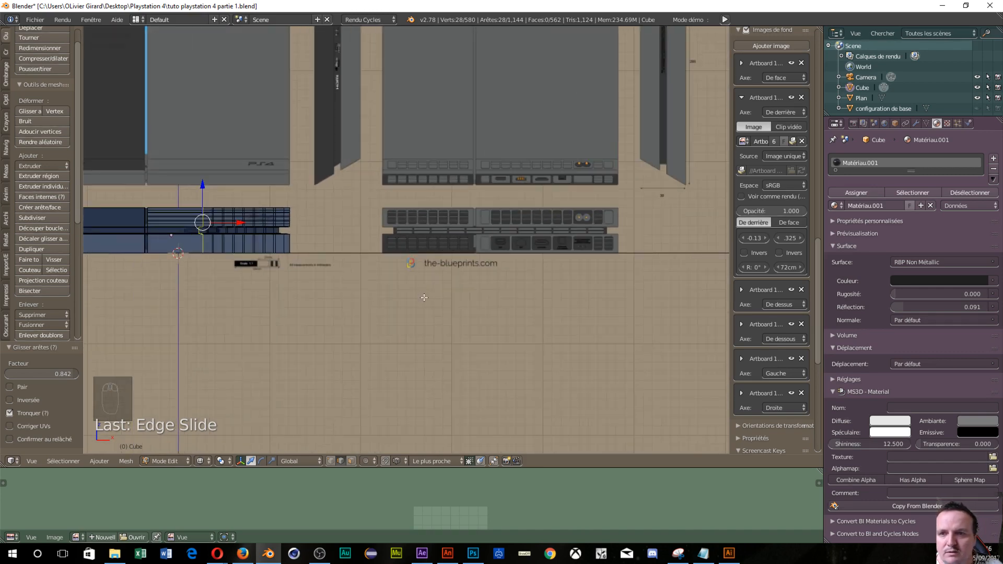
pyautogui.scroll(-1, 423, 298)
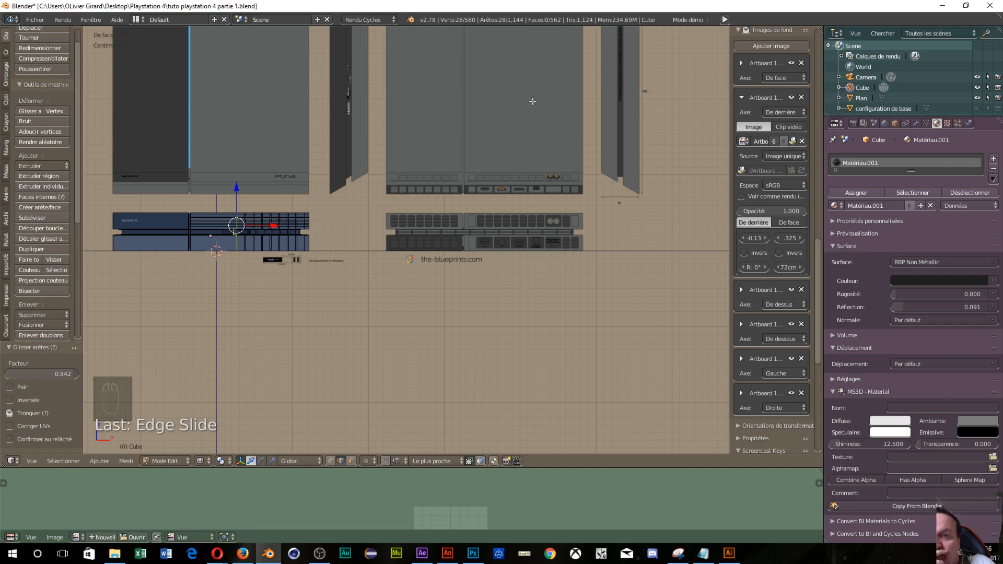
pyautogui.scroll(-3, 570, 148)
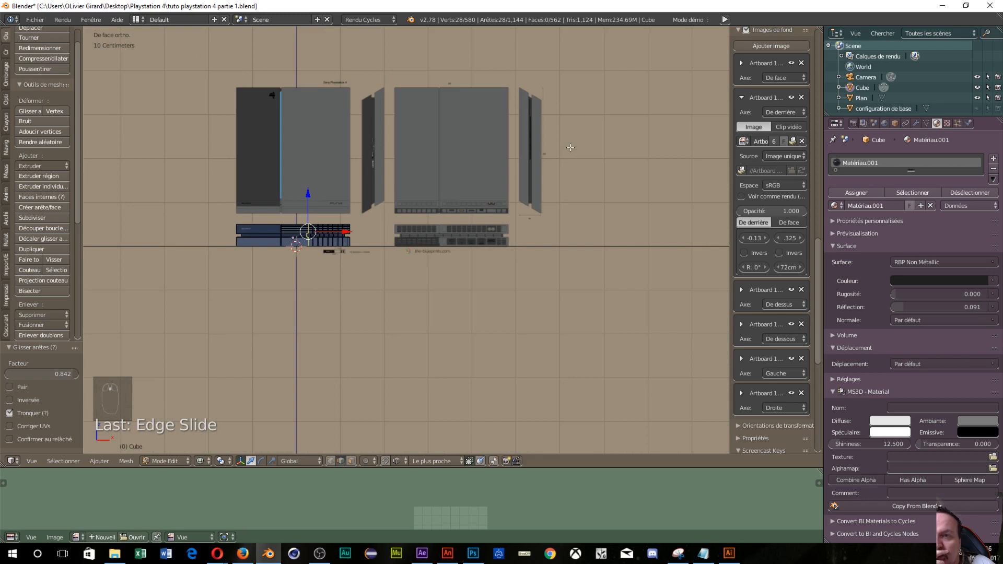
pyautogui.scroll(2, 569, 148)
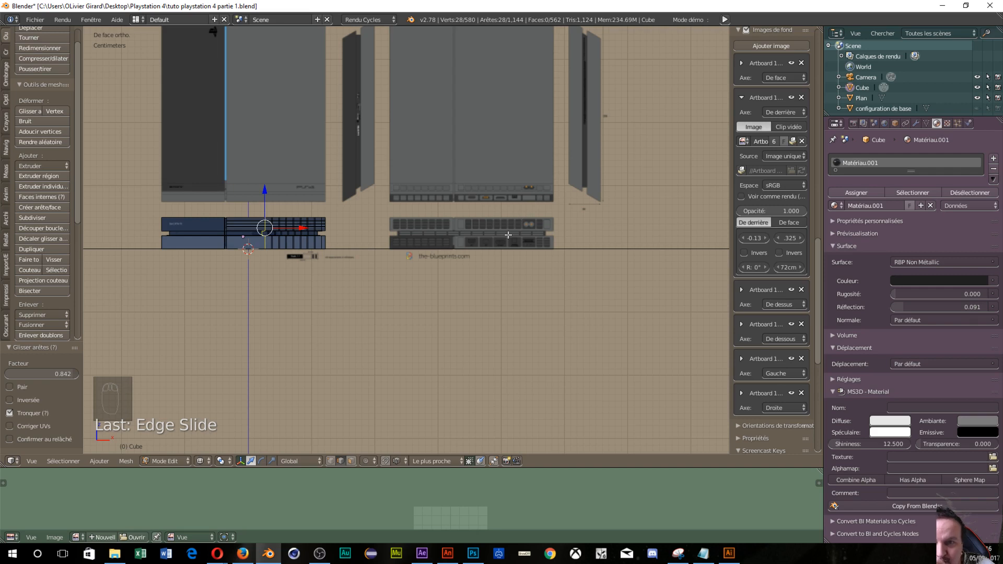
pyautogui.scroll(3, 507, 235)
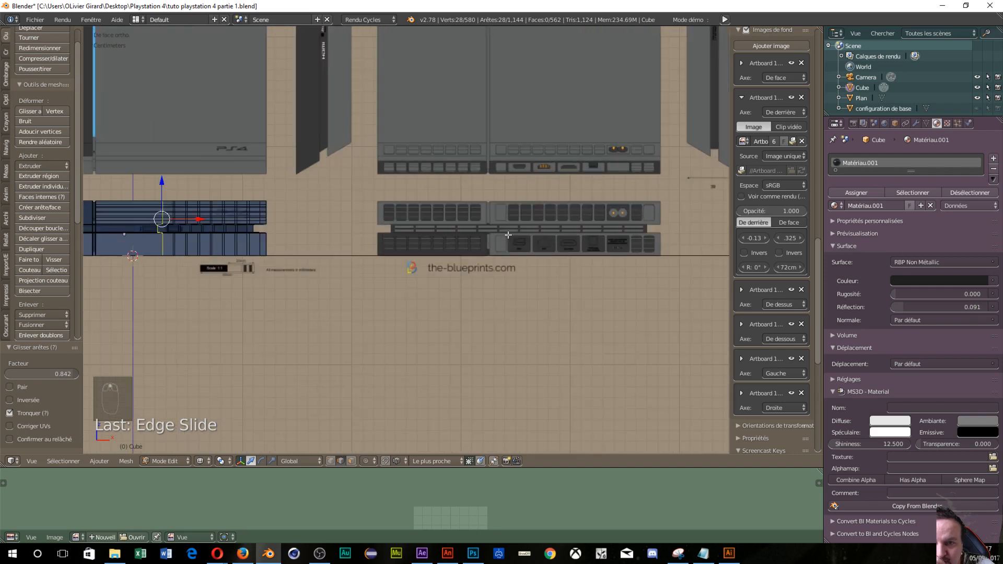
pyautogui.scroll(3, 508, 235)
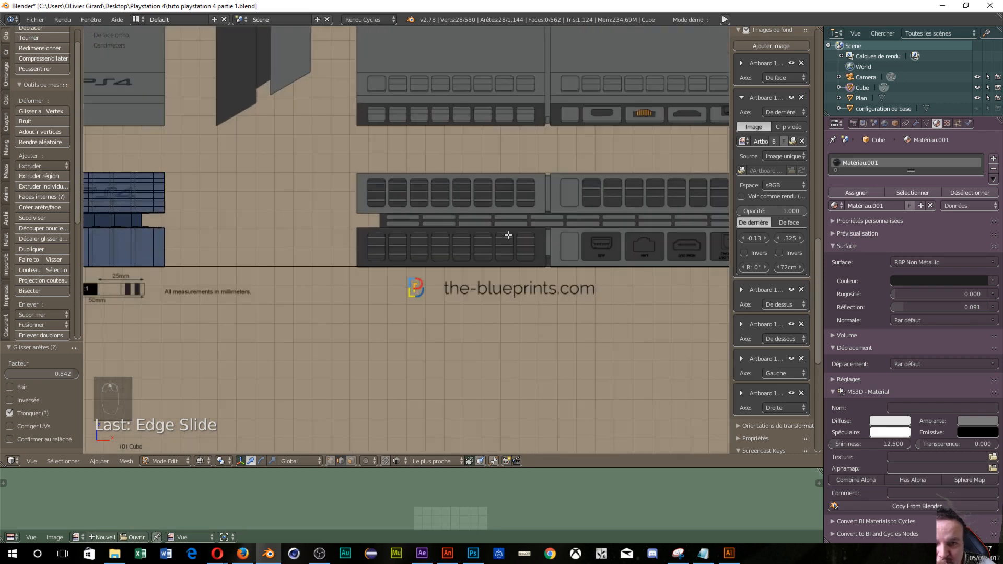
pyautogui.scroll(3, 508, 235)
pyautogui.scroll(-3, 508, 235)
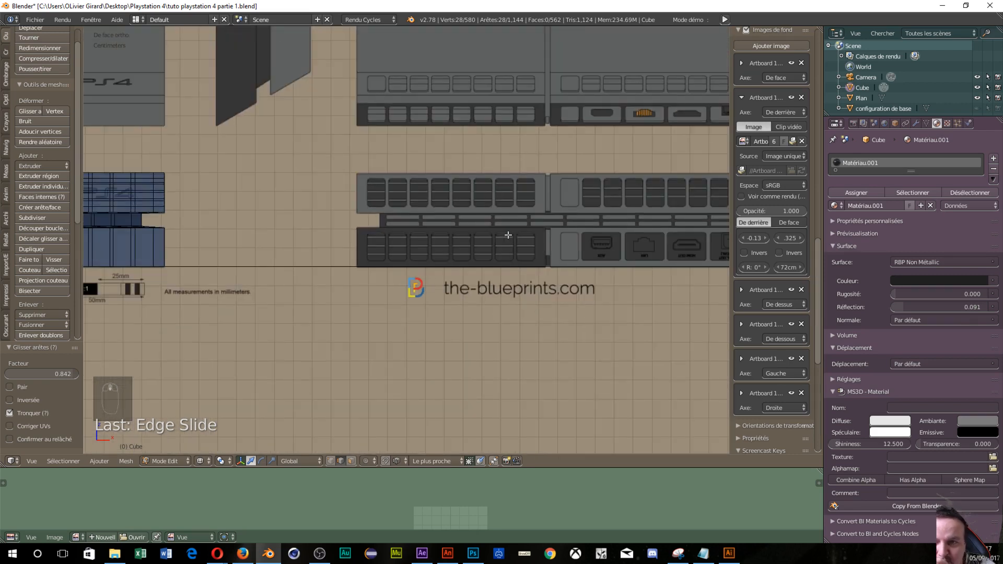
pyautogui.scroll(-3, 508, 235)
pyautogui.scroll(2, 508, 235)
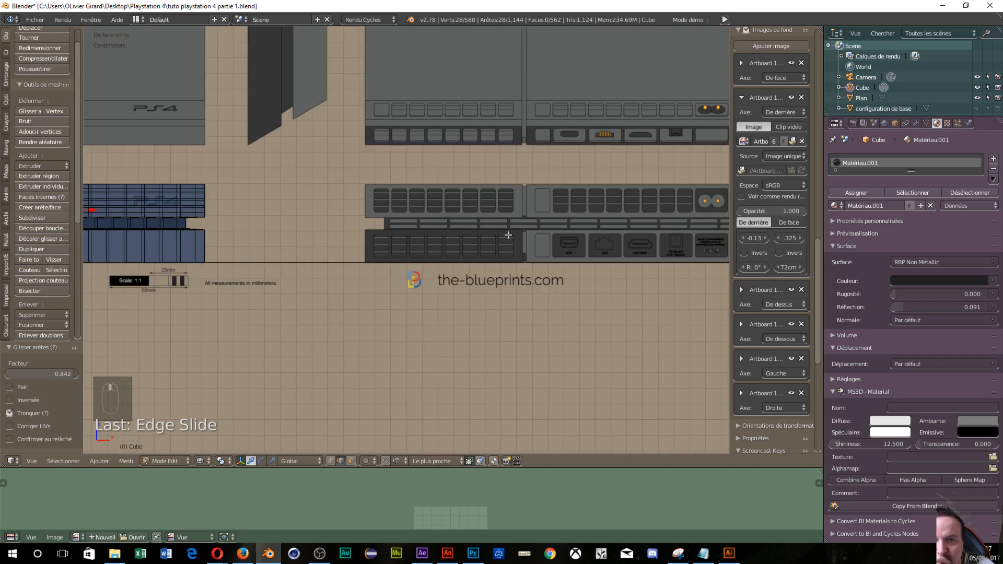
pyautogui.scroll(-3, 507, 235)
pyautogui.scroll(3, 508, 235)
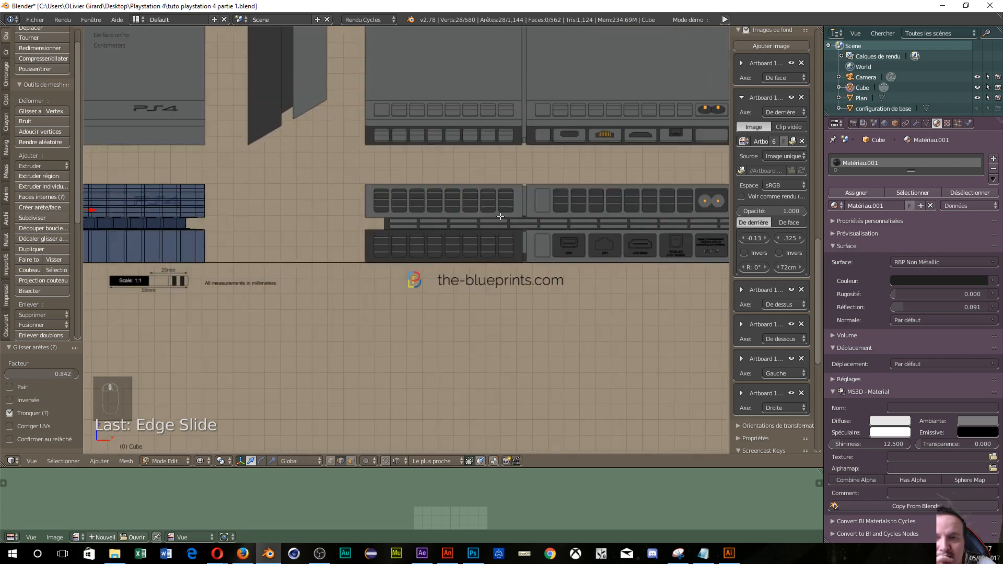
pyautogui.scroll(2, 499, 216)
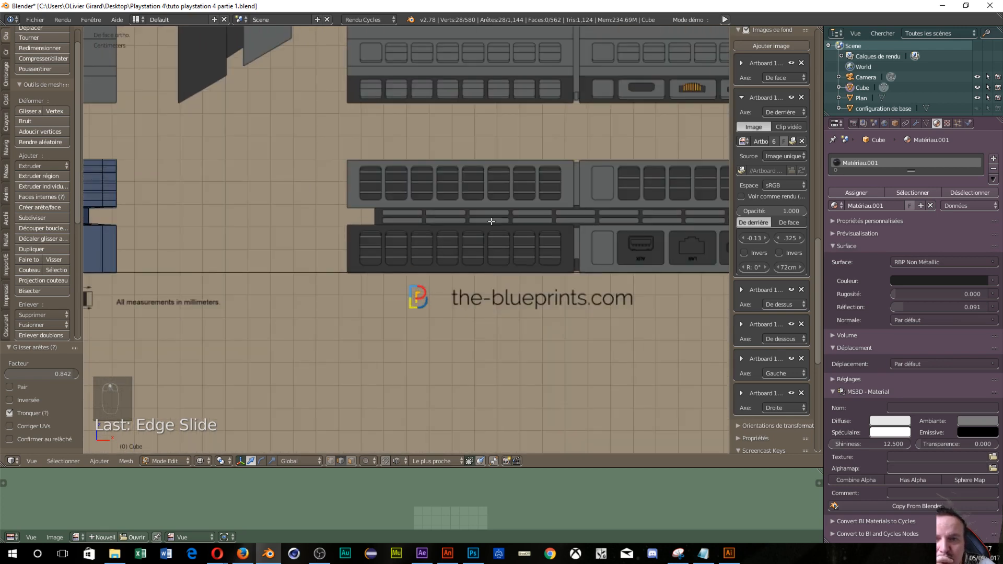
pyautogui.scroll(-2, 491, 221)
pyautogui.scroll(-2, 481, 228)
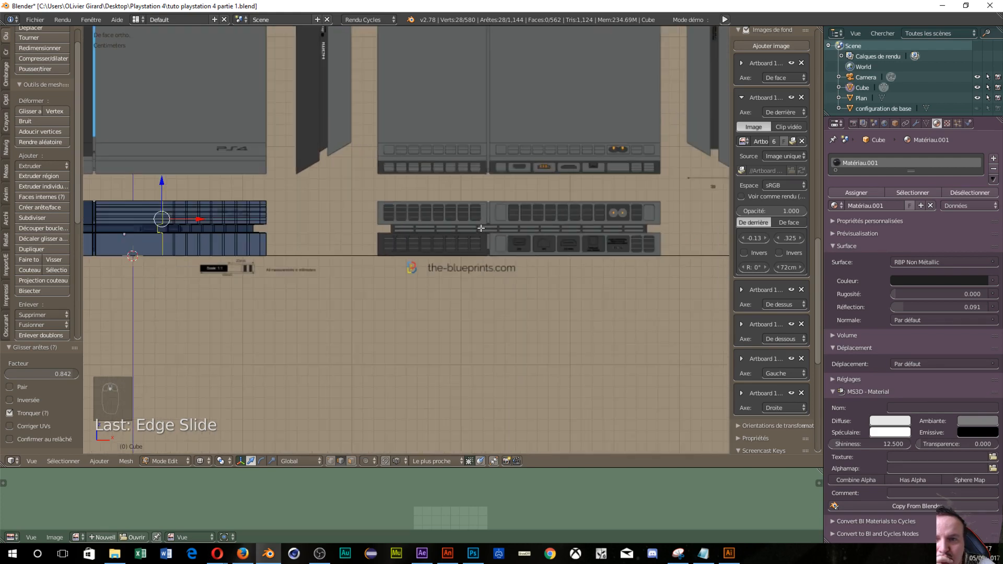
pyautogui.scroll(-3, 481, 227)
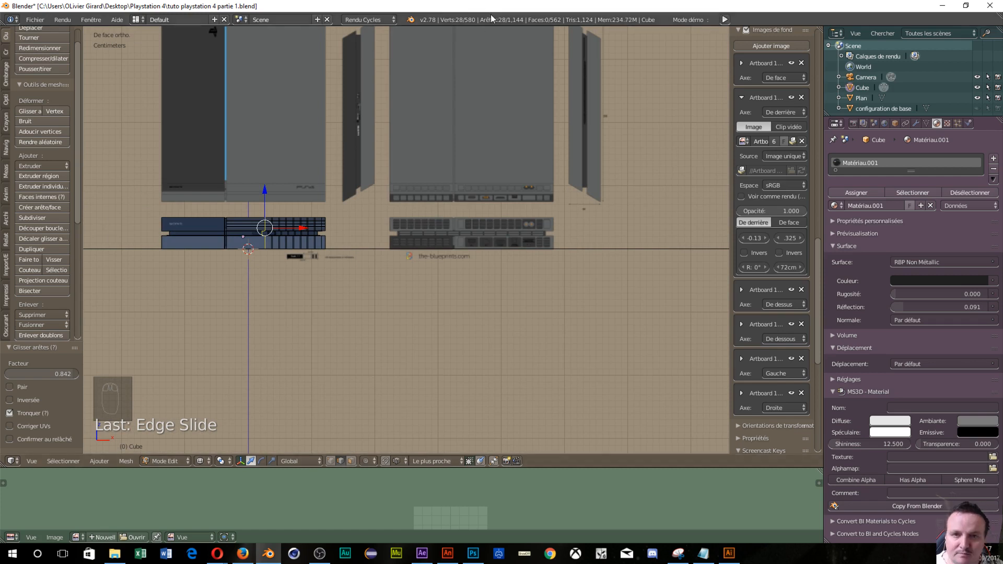
pyautogui.keyDown('shift'); pyautogui.moveTo(499, 127); pyautogui.dragTo(481, 208, button='middle'); pyautogui.keyUp('shift')
pyautogui.scroll(1, 470, 241)
pyautogui.scroll(1, 447, 306)
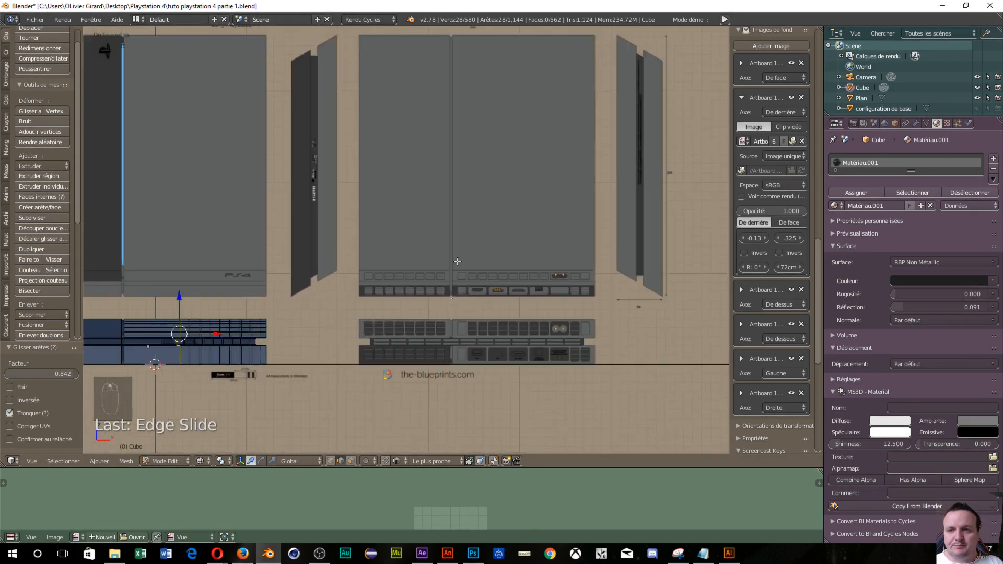
pyautogui.scroll(-1, 460, 256)
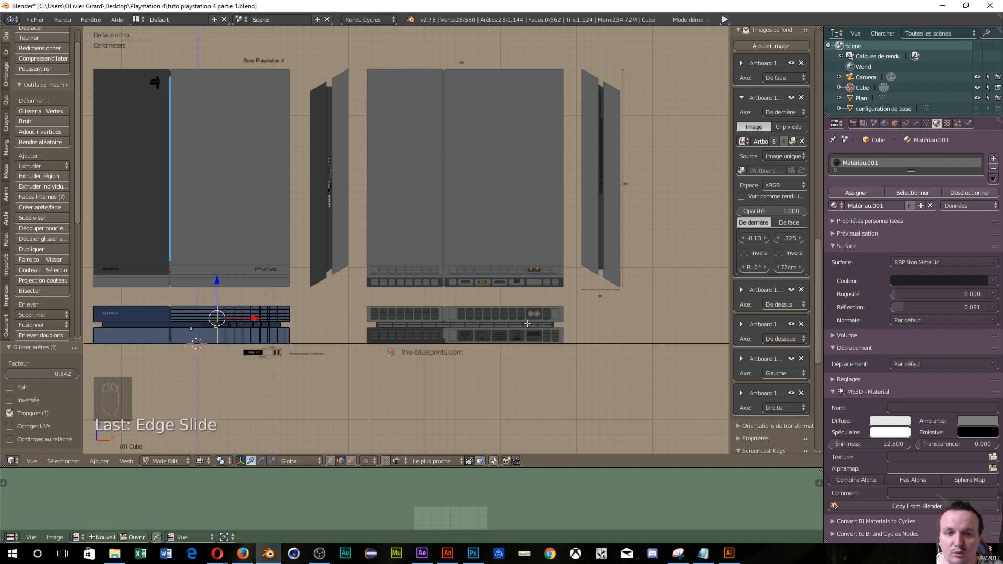
# Step: Rotate the background image assigned to the rear view by 180° while viewing the casing from the back
pyautogui.scroll(2, 542, 329)
pyautogui.keyDown('shift'); pyautogui.moveTo(488, 363); pyautogui.dragTo(411, 282, button='middle'); pyautogui.keyUp('shift')
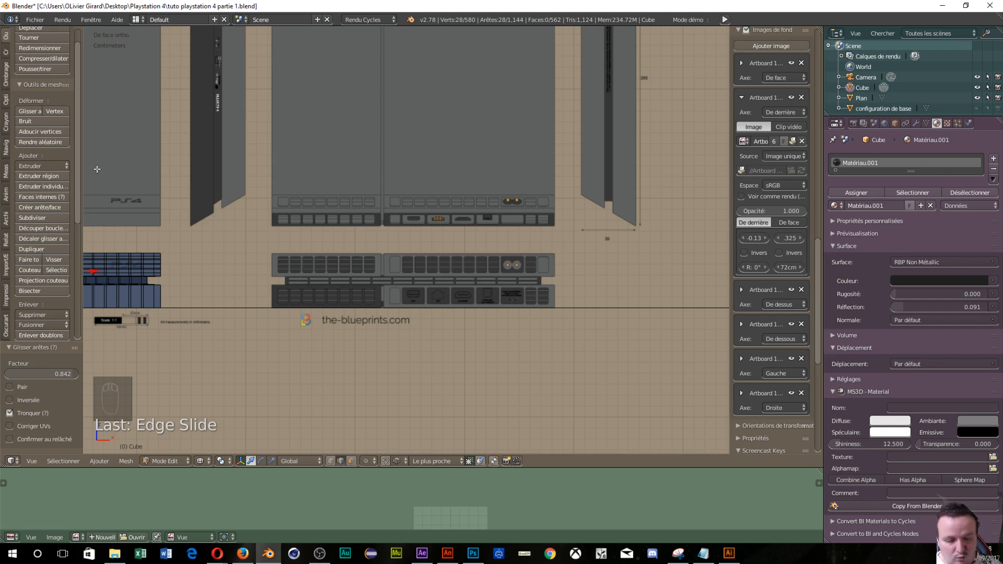
pyautogui.press('ctrl+KP_7')
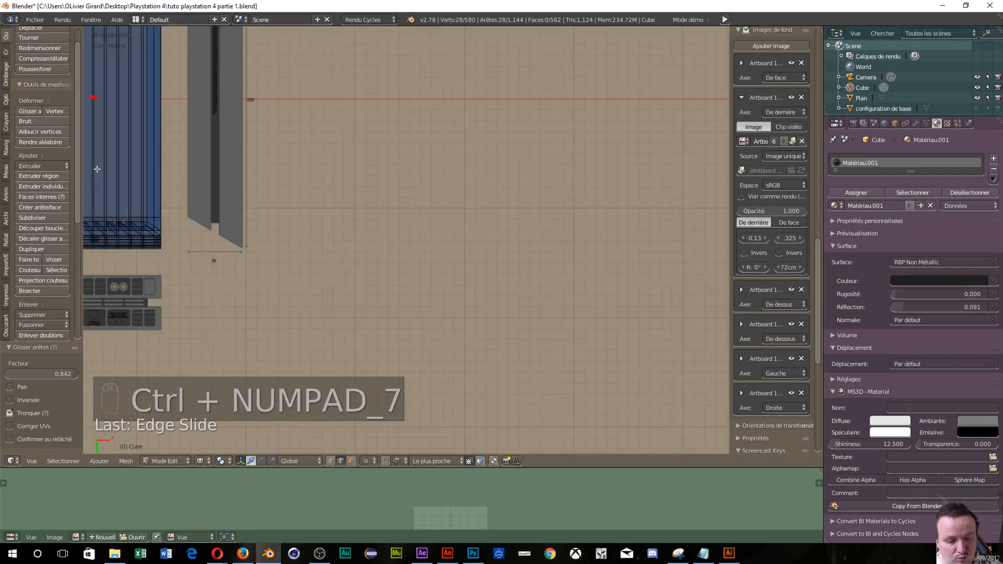
pyautogui.press('ctrl+KP_1')
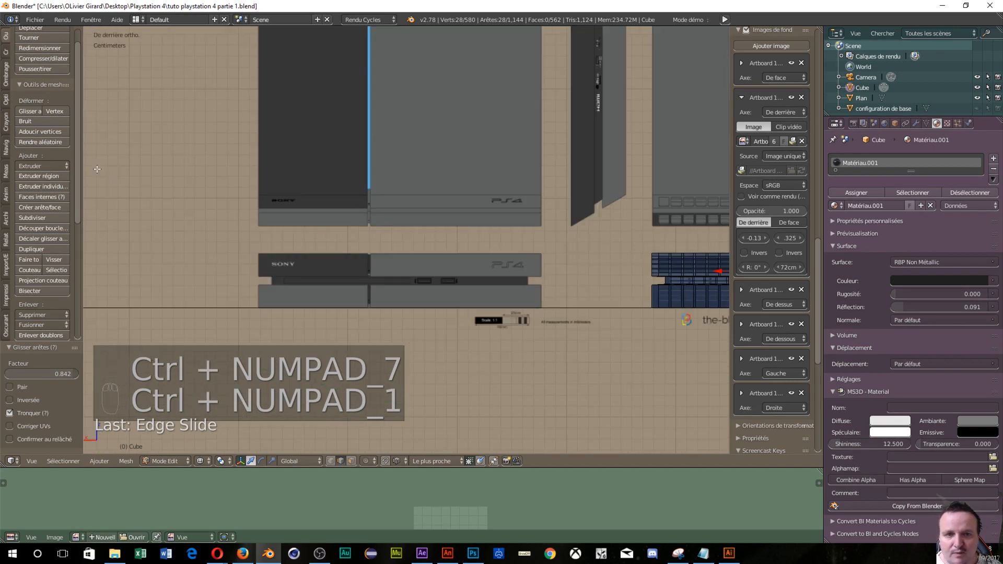
pyautogui.keyDown('shift'); pyautogui.moveTo(558, 306); pyautogui.dragTo(214, 292, button='middle'); pyautogui.keyUp('shift')
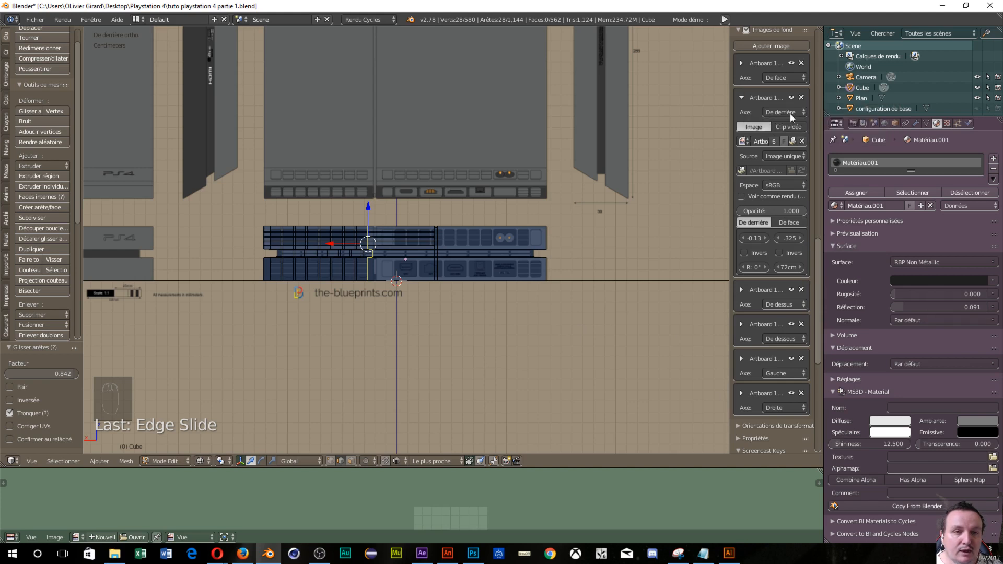
pyautogui.click(758, 269)
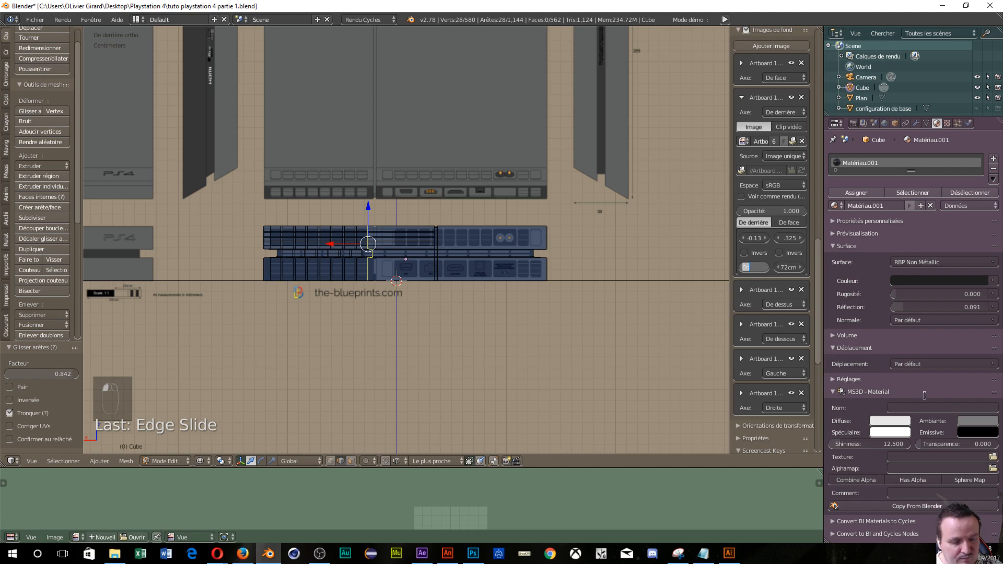
pyautogui.write('180')
pyautogui.press('Return')
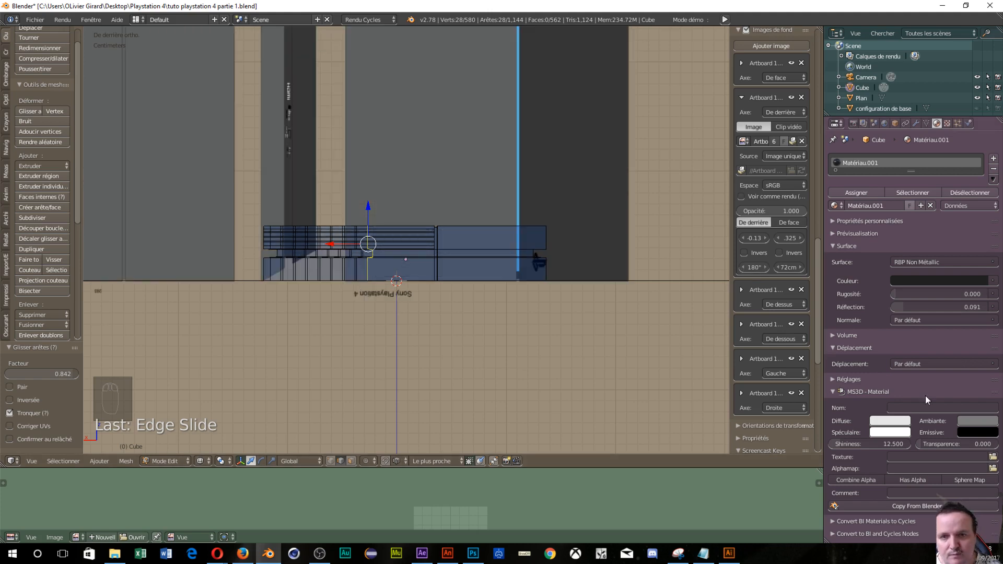
# Step: Offset the rotated rear background image to about 0.135 horizontally and -0.24 vertically, bringing its rear elevation over the casing
pyautogui.scroll(-6, 366, 297)
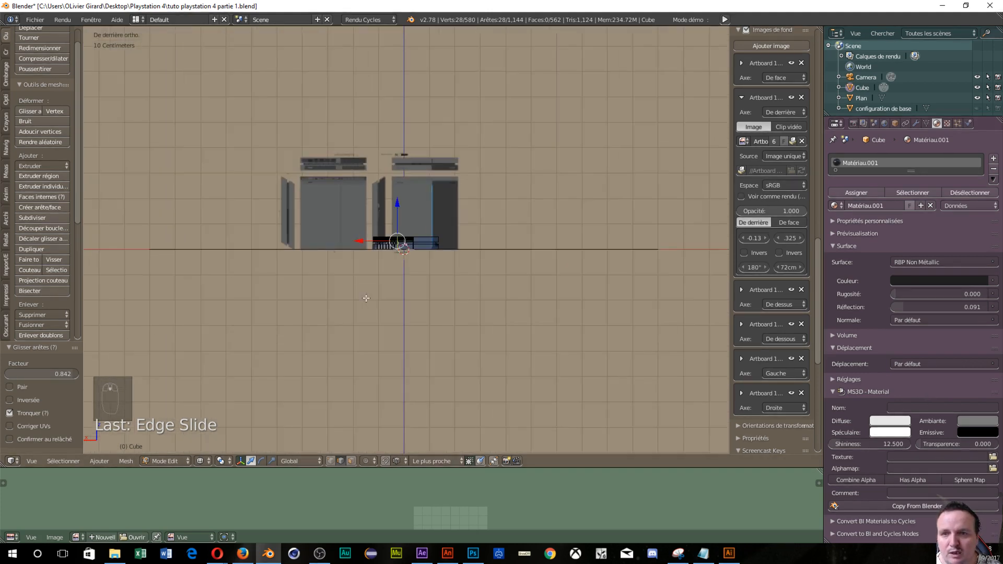
pyautogui.scroll(4, 366, 298)
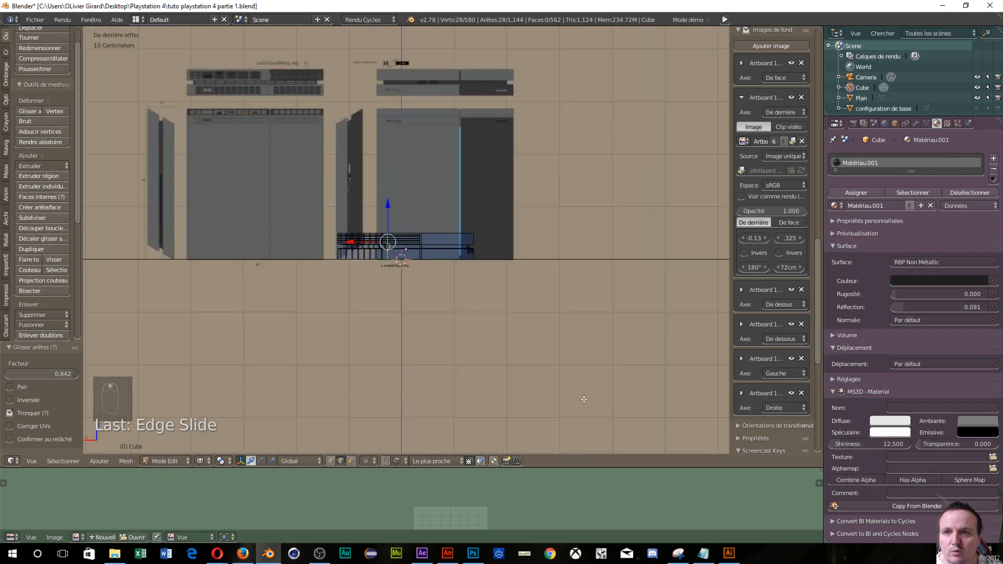
pyautogui.scroll(1, 583, 399)
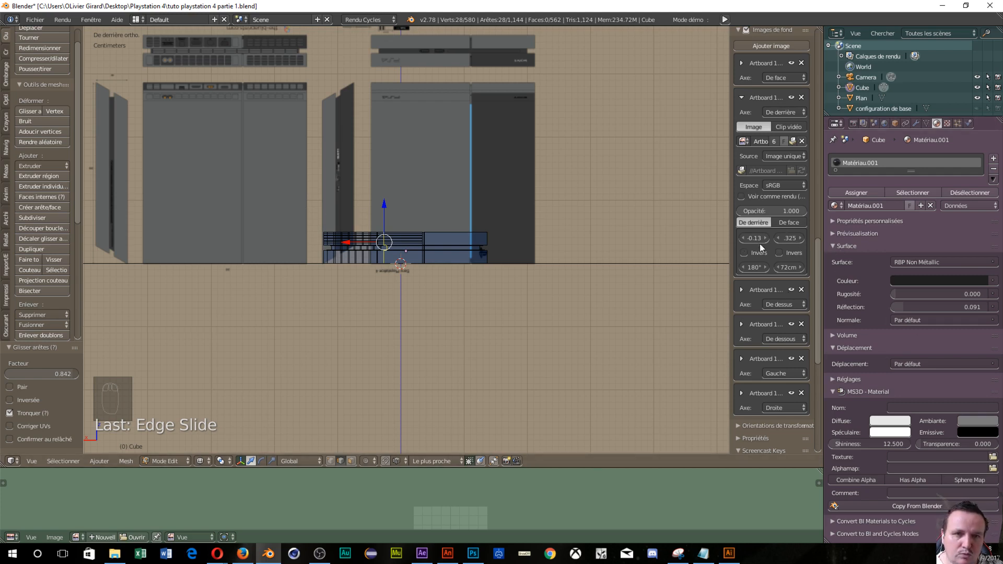
pyautogui.moveTo(765, 240); pyautogui.dragTo(796, 240)
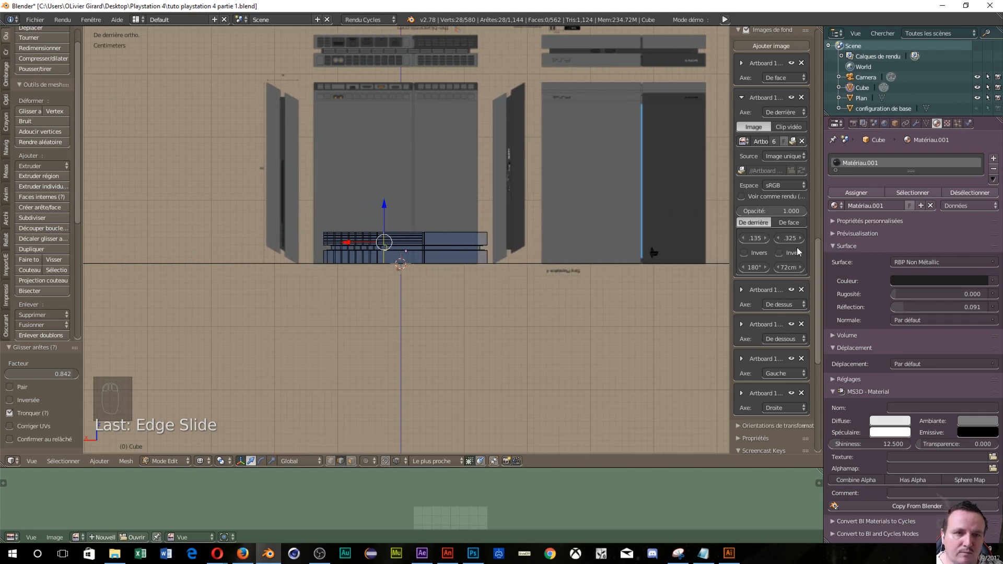
pyautogui.moveTo(790, 238); pyautogui.dragTo(716, 238)
pyautogui.scroll(7, 290, 328)
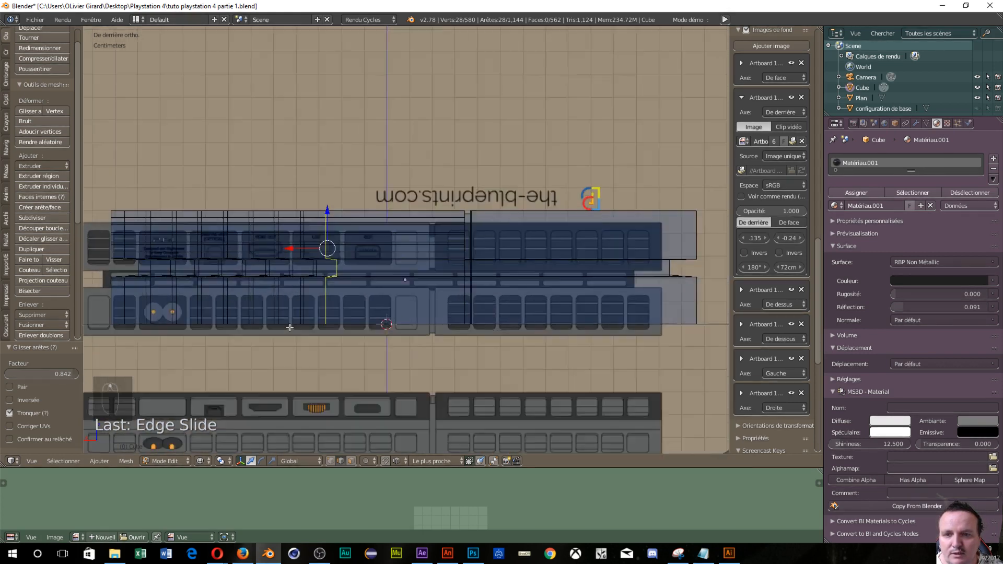
# Step: Align the rear-view background image with the console mesh by setting its offsets to X 0.150 and Y -0.23
pyautogui.scroll(-3, 508, 266)
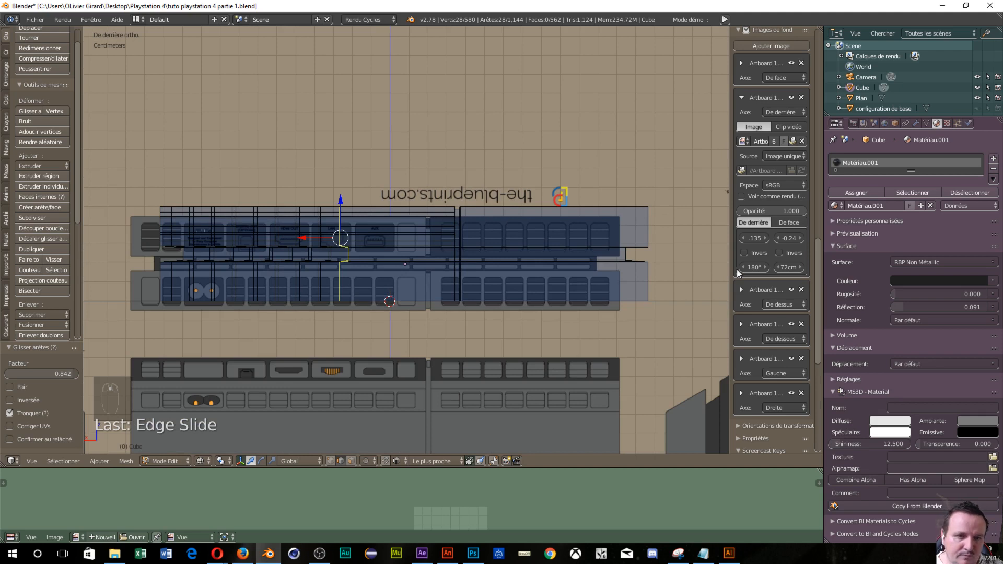
pyautogui.moveTo(742, 237)
pyautogui.mouseDown()
pyautogui.moveTo(729, 237)
pyautogui.moveTo(741, 238)
pyautogui.mouseUp()
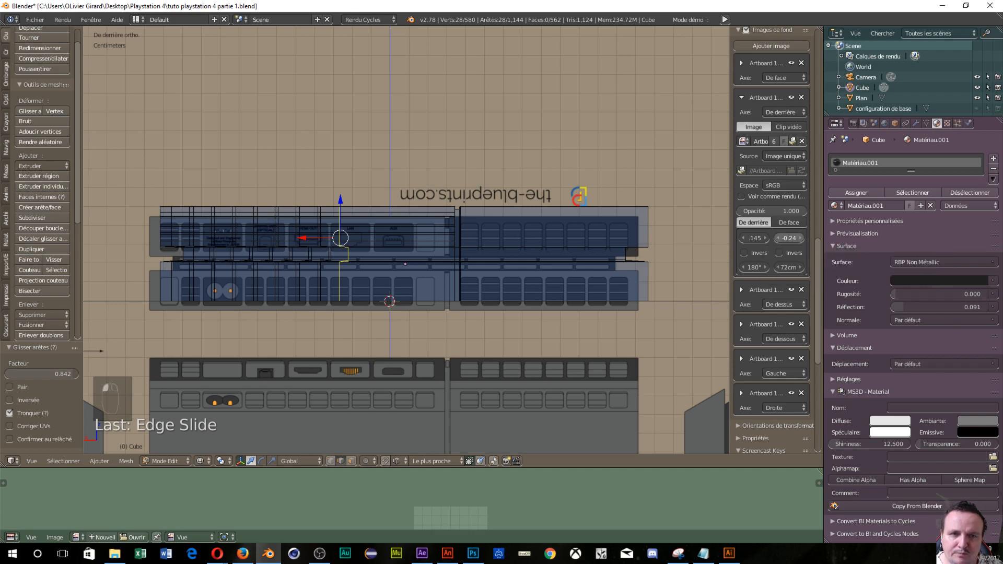
pyautogui.moveTo(789, 237); pyautogui.dragTo(745, 240)
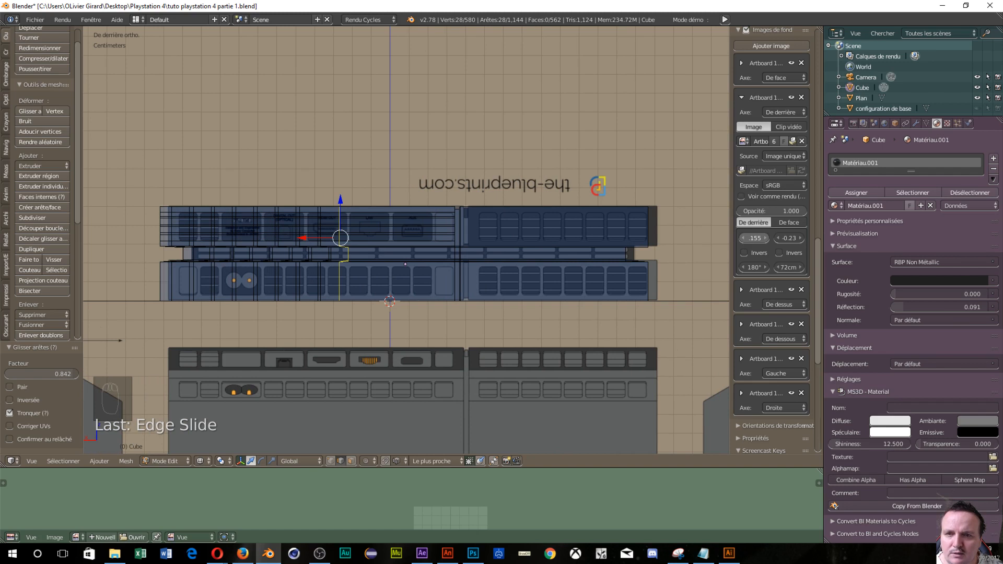
pyautogui.moveTo(745, 239)
pyautogui.mouseDown()
pyautogui.moveTo(762, 239)
pyautogui.moveTo(735, 239)
pyautogui.mouseUp()
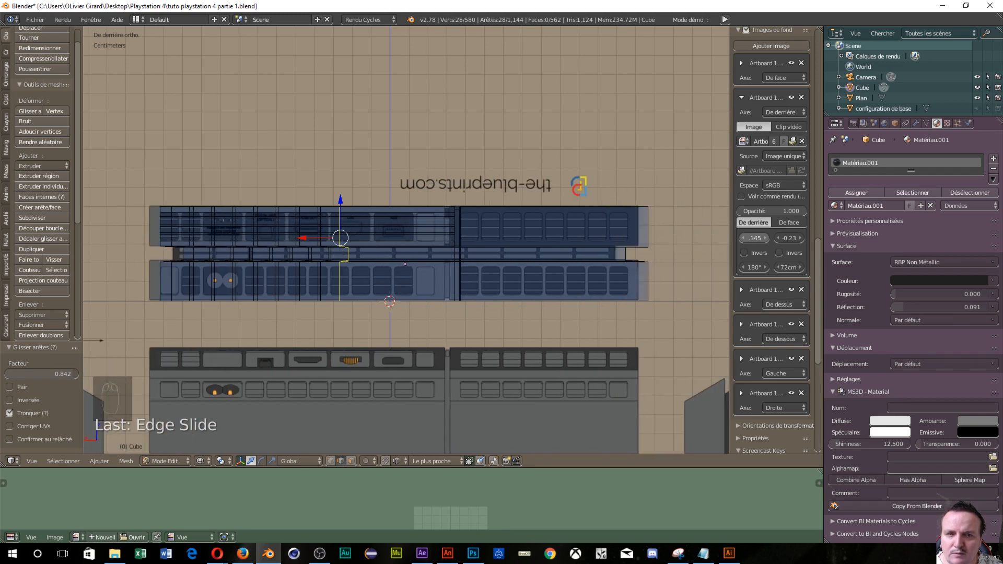
pyautogui.click(752, 238)
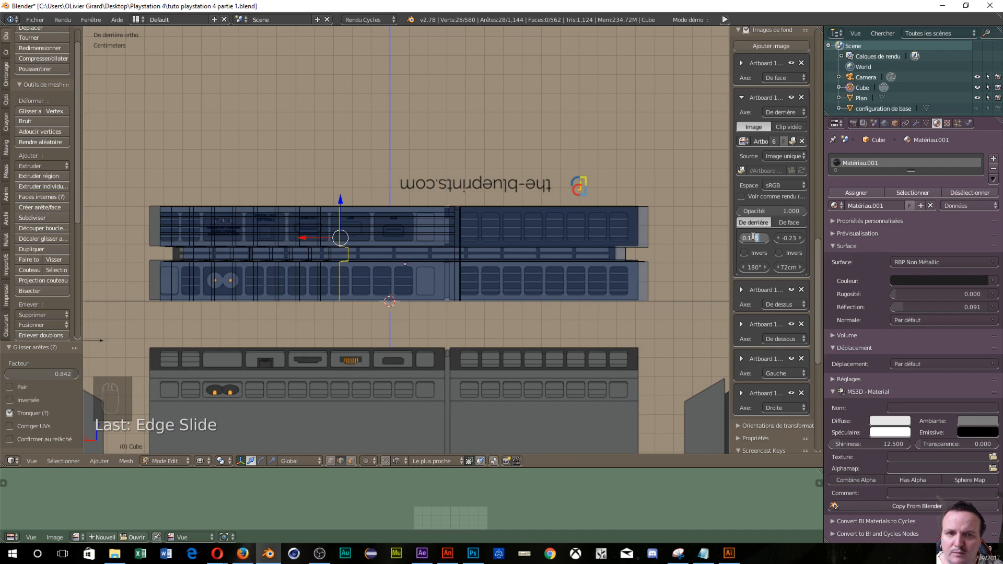
pyautogui.moveTo(769, 239); pyautogui.dragTo(754, 238)
pyautogui.write('50')
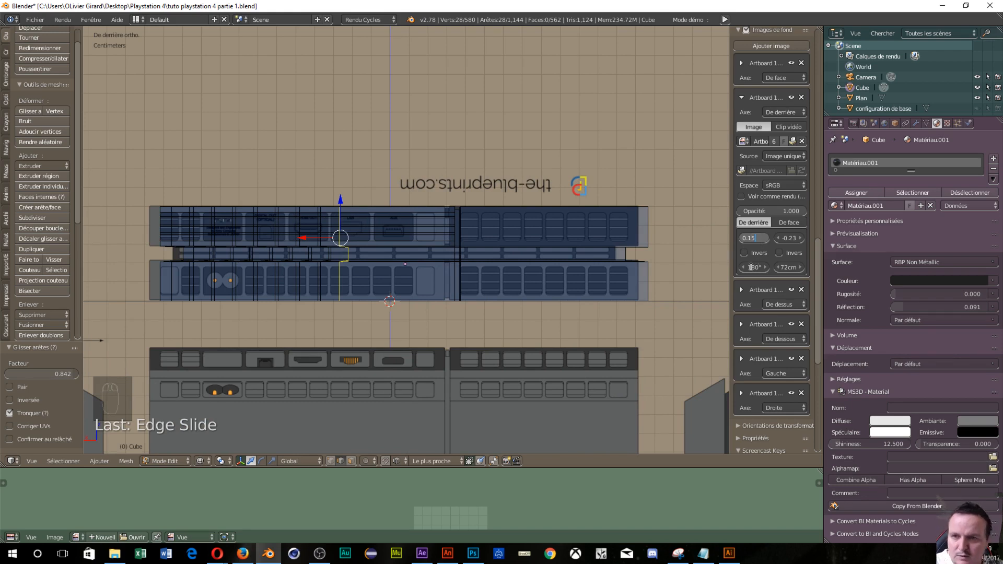
pyautogui.press('Return')
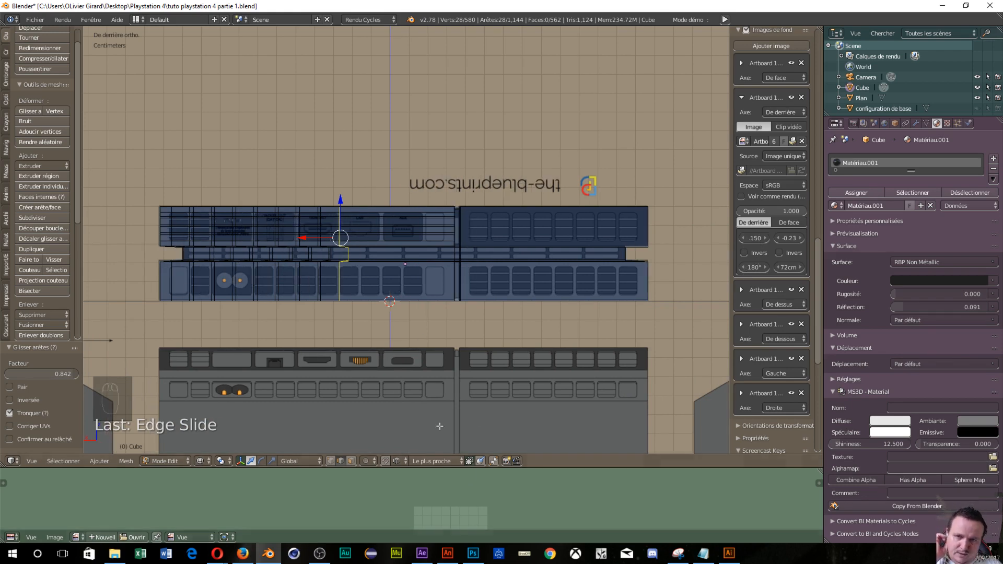
# Step: Examine how the rear blueprint's outline, ports and vents line up with the mesh edges across the console's back
pyautogui.scroll(3, 381, 352)
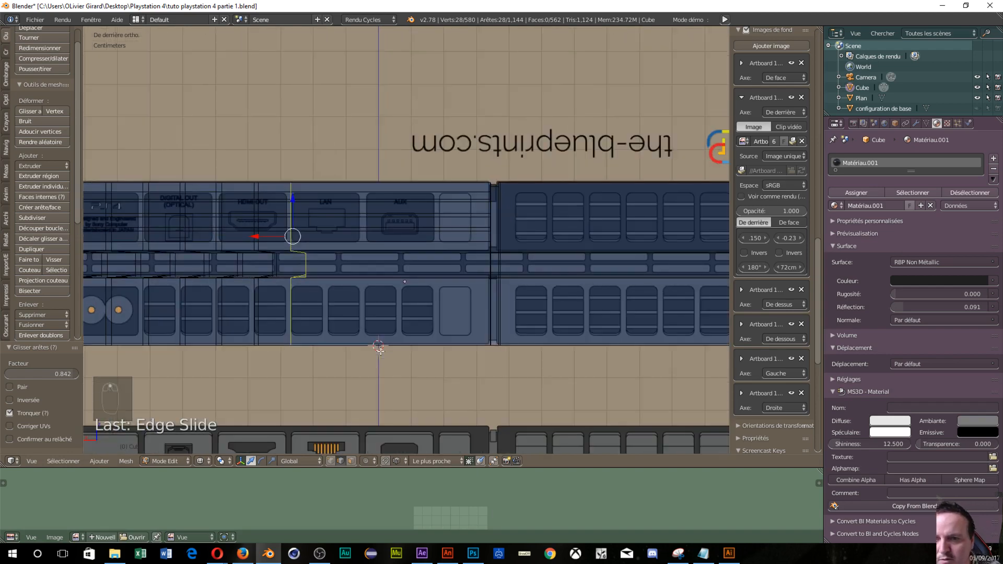
pyautogui.scroll(-2, 396, 371)
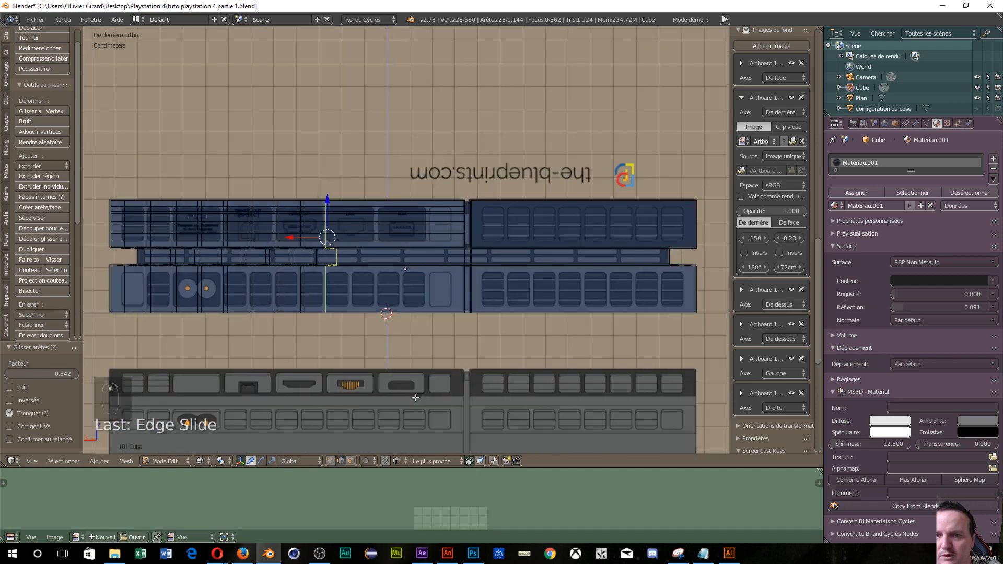
pyautogui.scroll(2, 416, 398)
pyautogui.scroll(-3, 414, 398)
pyautogui.scroll(2, 414, 398)
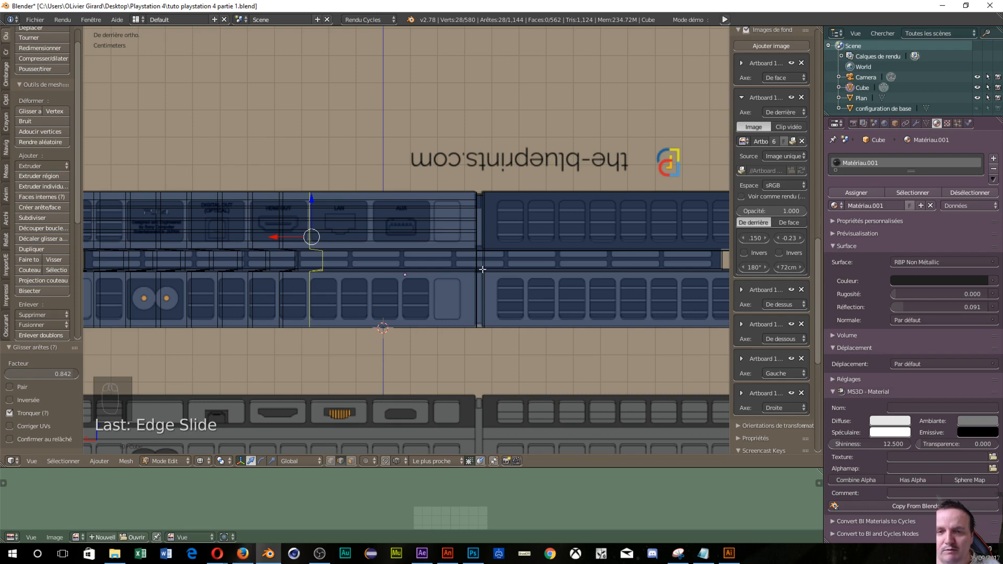
pyautogui.scroll(-3, 481, 272)
pyautogui.scroll(3, 481, 272)
pyautogui.scroll(-3, 478, 287)
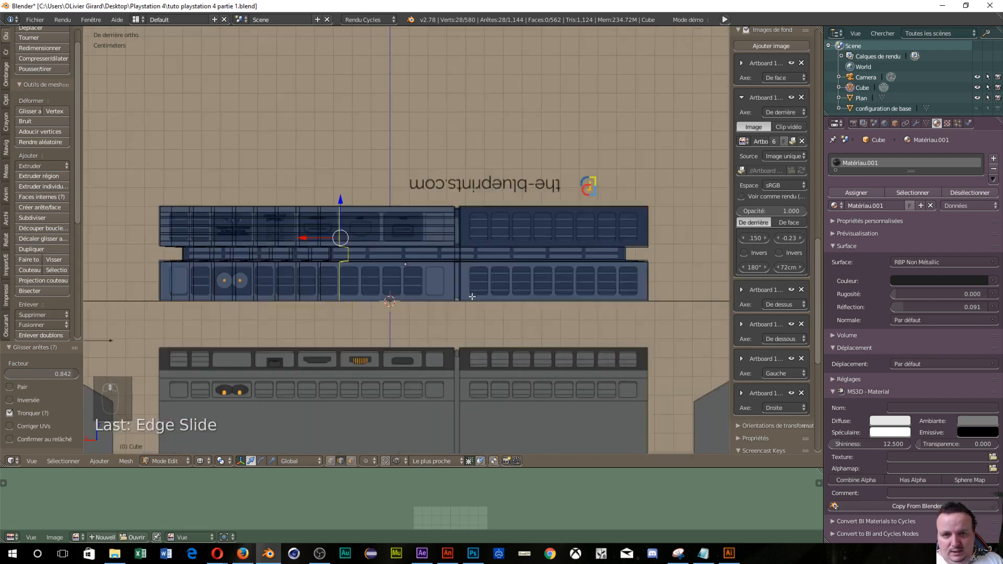
pyautogui.scroll(7, 476, 298)
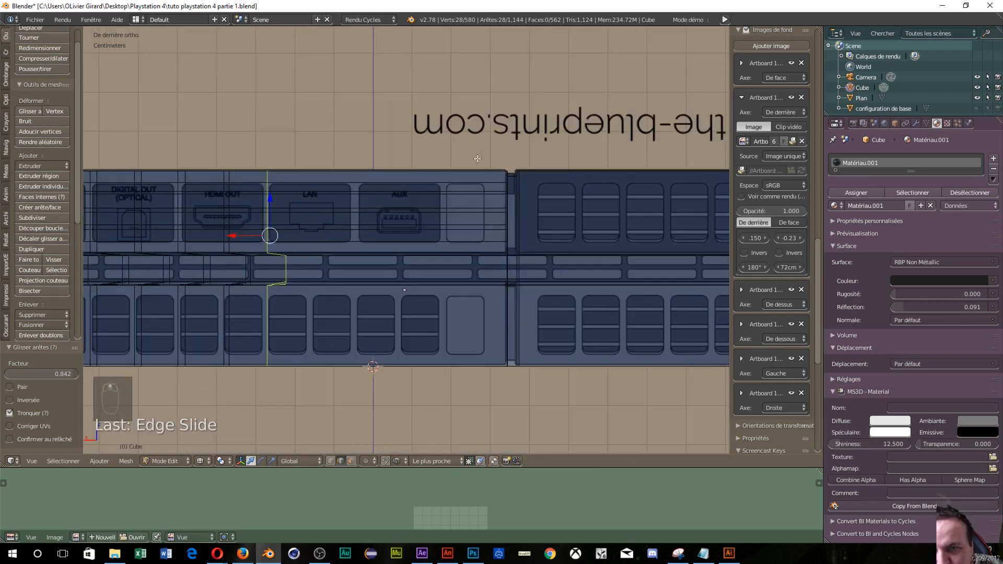
pyautogui.scroll(-3, 471, 224)
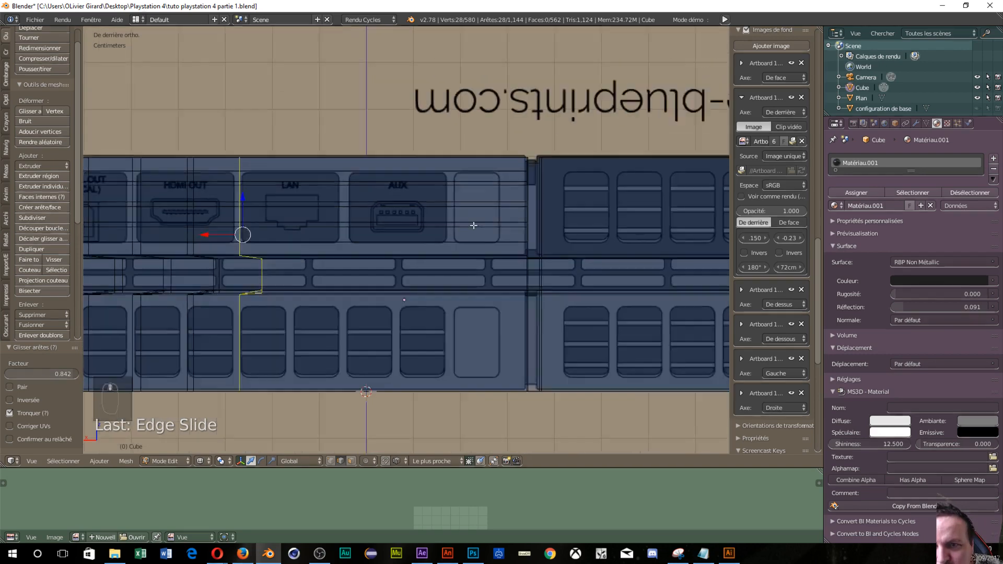
pyautogui.scroll(-1, 462, 238)
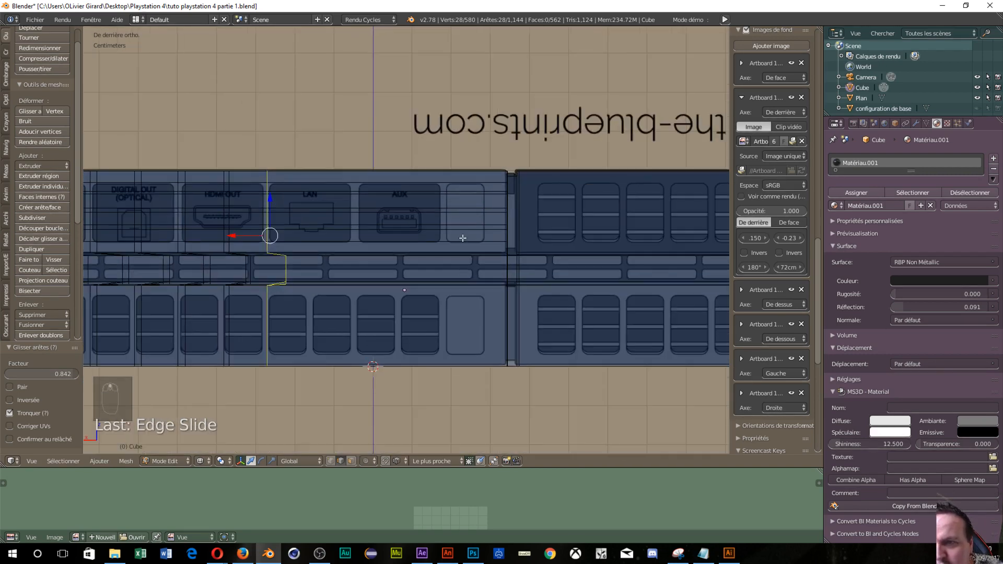
pyautogui.scroll(-1, 449, 288)
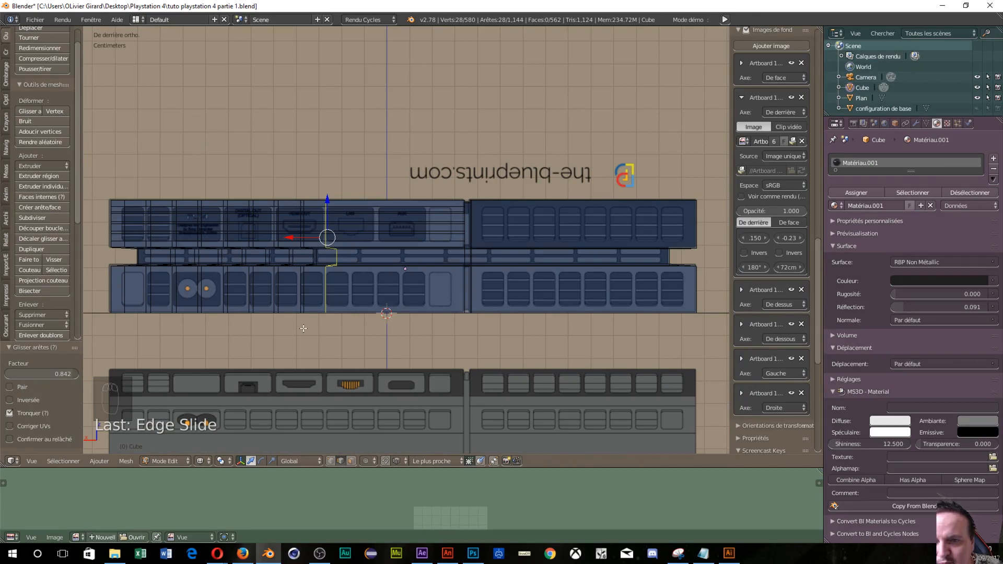
pyautogui.scroll(-7, 304, 260)
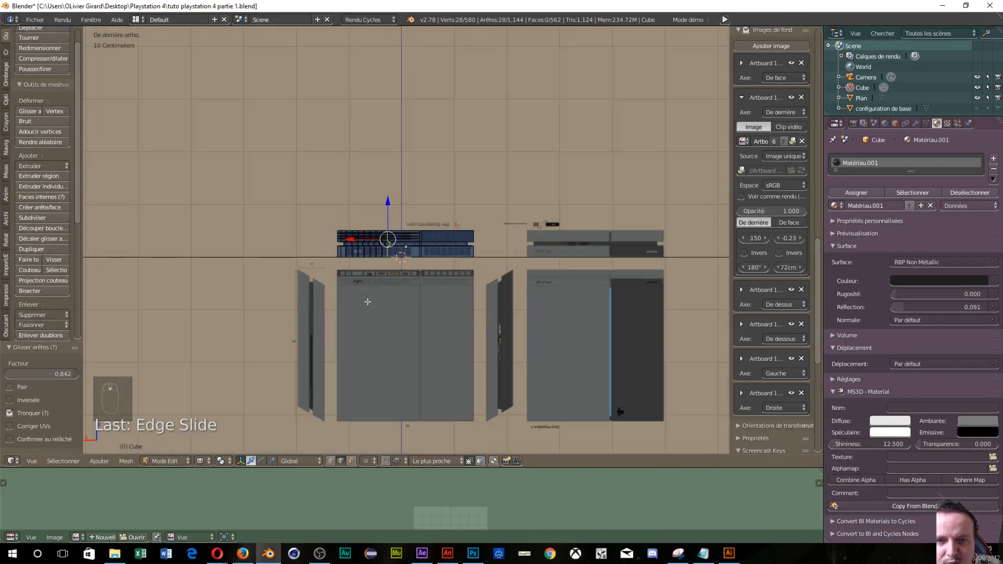
pyautogui.scroll(8, 368, 302)
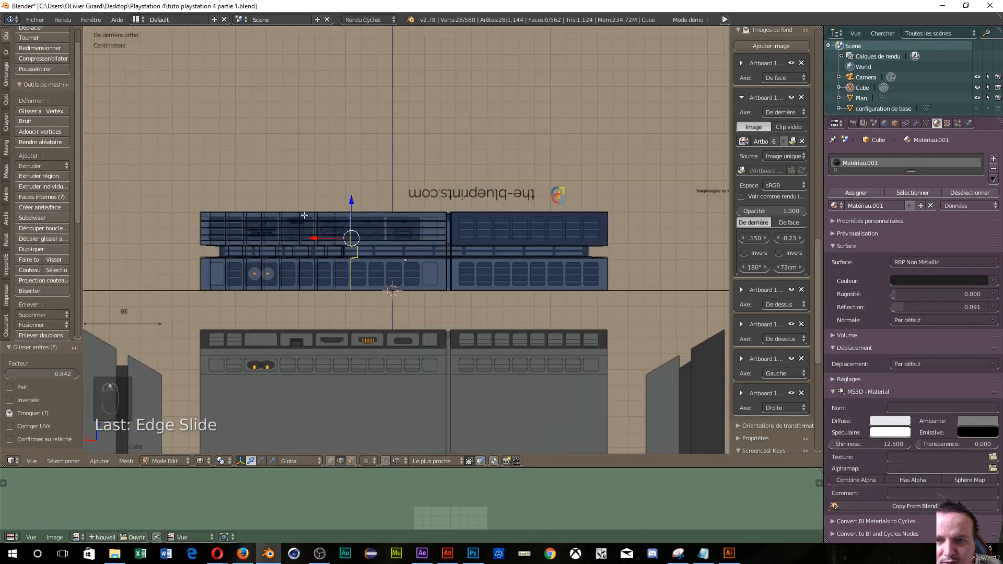
pyautogui.scroll(-1, 304, 228)
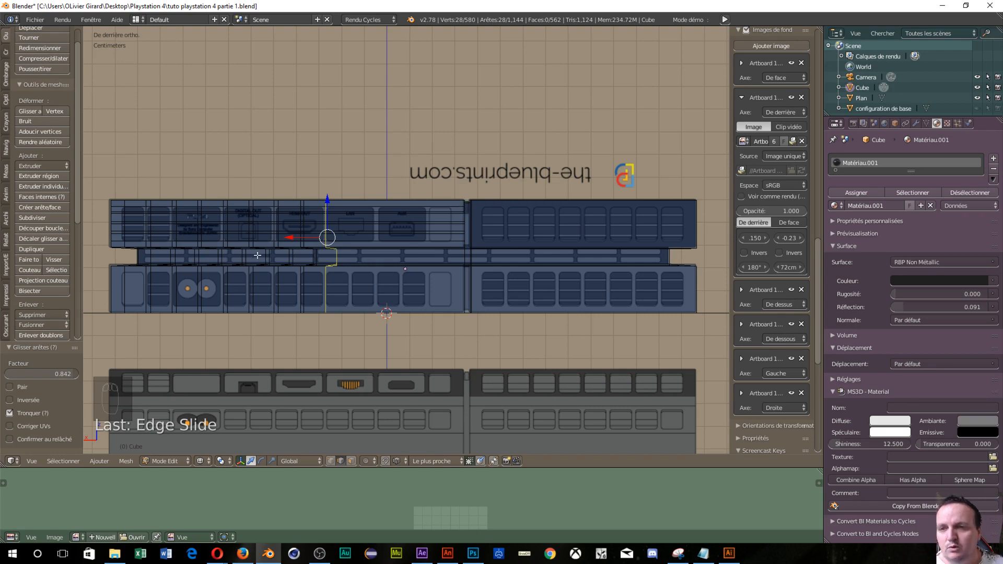
pyautogui.scroll(4, 218, 280)
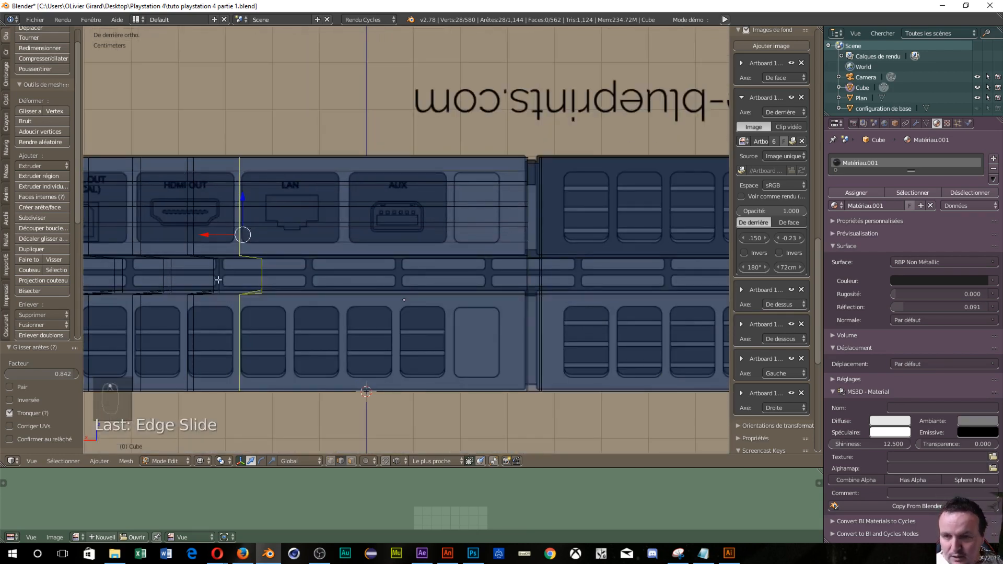
pyautogui.scroll(-3, 200, 285)
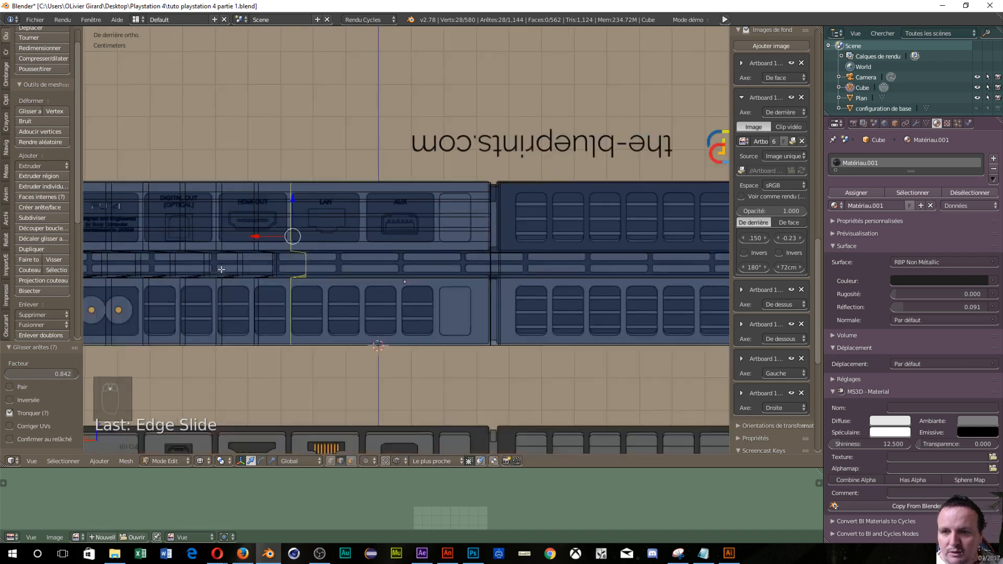
# Step: Dissolve all the vertical edge loops cut for the vents along the left part of the console's back
pyautogui.keyDown('shift'); pyautogui.moveTo(221, 250); pyautogui.dragTo(405, 203, button='middle'); pyautogui.keyUp('shift')
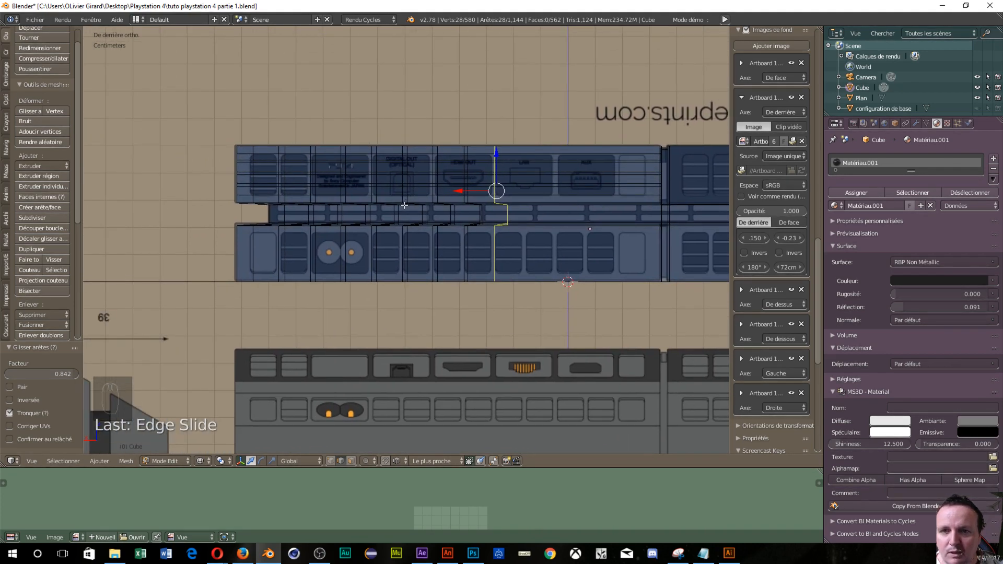
pyautogui.scroll(1, 403, 205)
pyautogui.scroll(-2, 404, 205)
pyautogui.scroll(-2, 404, 205)
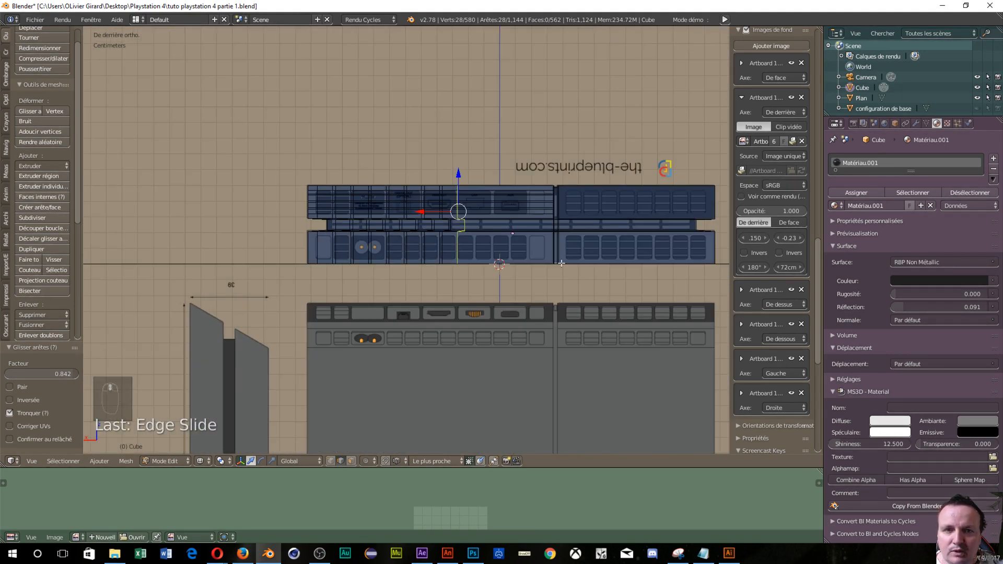
pyautogui.keyDown('alt'); pyautogui.keyDown('shift'); pyautogui.rightClick(441, 251); pyautogui.keyUp('shift'); pyautogui.keyUp('alt')
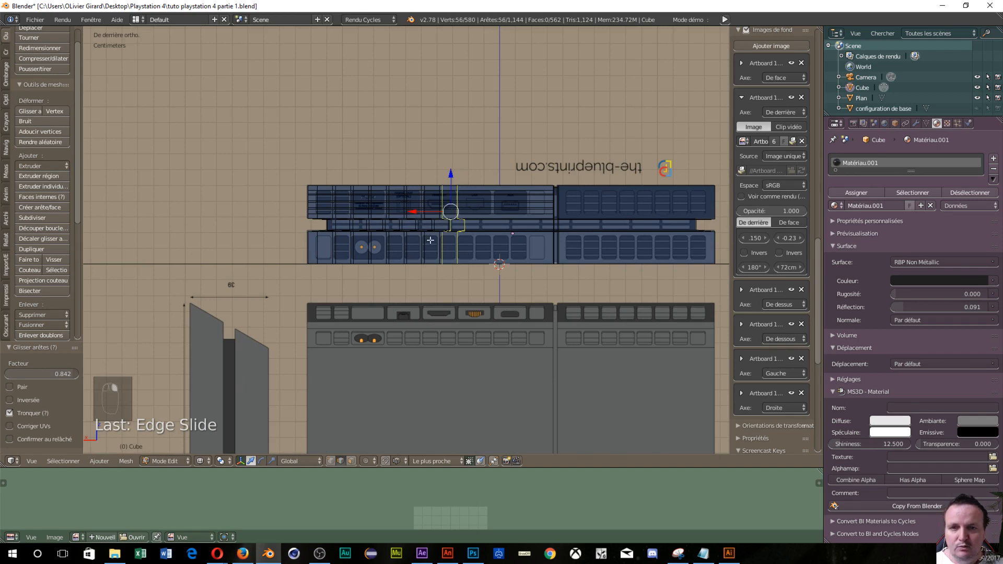
pyautogui.keyDown('alt'); pyautogui.keyDown('shift'); pyautogui.rightClick(439, 252); pyautogui.keyUp('shift'); pyautogui.keyUp('alt')
pyautogui.keyDown('alt'); pyautogui.keyDown('shift'); pyautogui.rightClick(429, 252); pyautogui.keyUp('shift'); pyautogui.keyUp('alt')
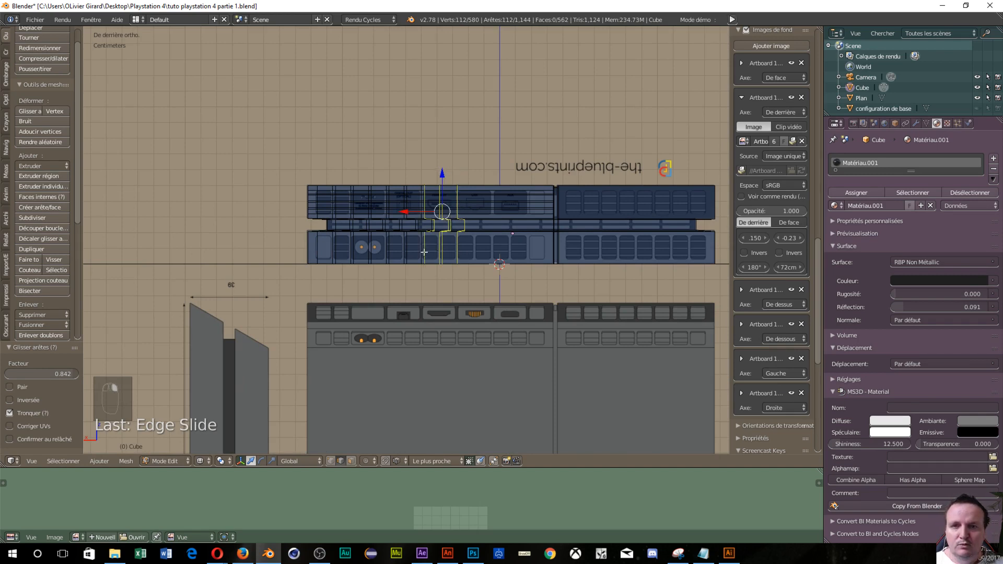
pyautogui.keyDown('alt'); pyautogui.keyDown('shift'); pyautogui.rightClick(416, 253); pyautogui.keyUp('shift'); pyautogui.keyUp('alt')
pyautogui.keyDown('alt'); pyautogui.keyDown('shift'); pyautogui.rightClick(413, 252); pyautogui.keyUp('shift'); pyautogui.keyUp('alt')
pyautogui.keyDown('alt'); pyautogui.keyDown('shift'); pyautogui.rightClick(404, 250); pyautogui.keyUp('shift'); pyautogui.keyUp('alt')
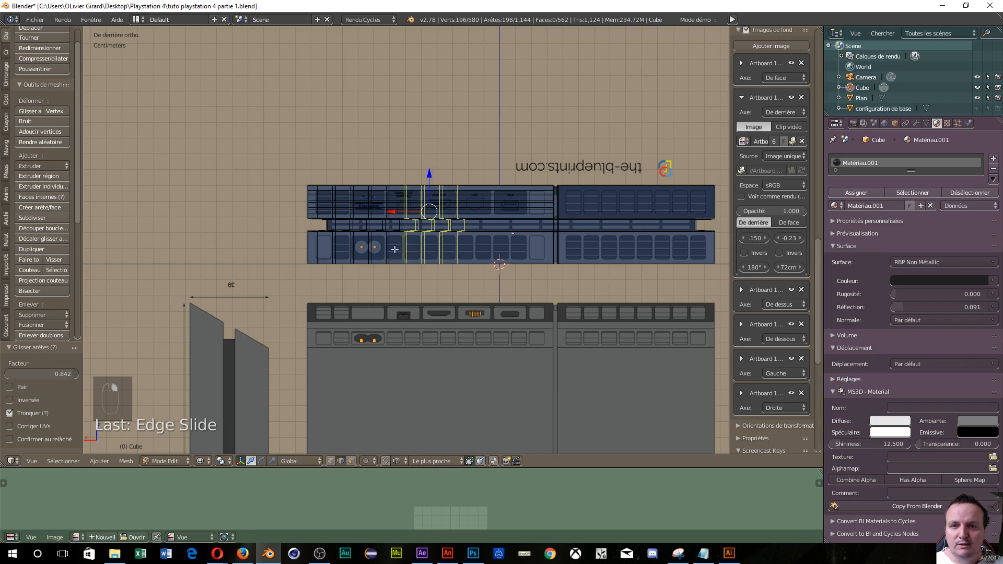
pyautogui.keyDown('alt'); pyautogui.keyDown('shift'); pyautogui.rightClick(391, 252); pyautogui.keyUp('shift'); pyautogui.keyUp('alt')
pyautogui.keyDown('alt'); pyautogui.keyDown('shift'); pyautogui.rightClick(387, 253); pyautogui.keyUp('shift'); pyautogui.keyUp('alt')
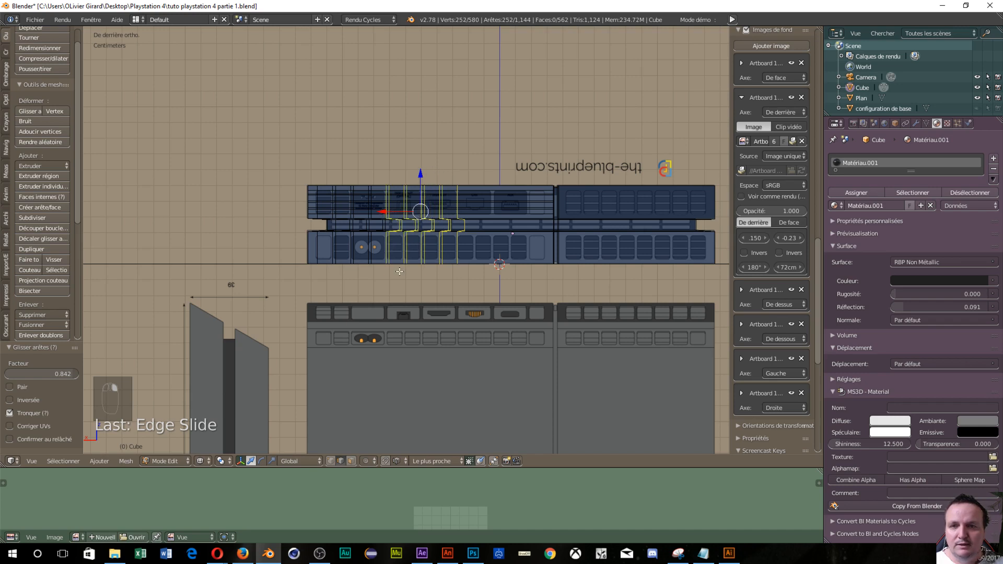
pyautogui.keyDown('alt'); pyautogui.keyDown('shift'); pyautogui.rightClick(372, 252); pyautogui.keyUp('shift'); pyautogui.keyUp('alt')
pyautogui.keyDown('alt'); pyautogui.keyDown('shift'); pyautogui.rightClick(364, 249); pyautogui.keyUp('shift'); pyautogui.keyUp('alt')
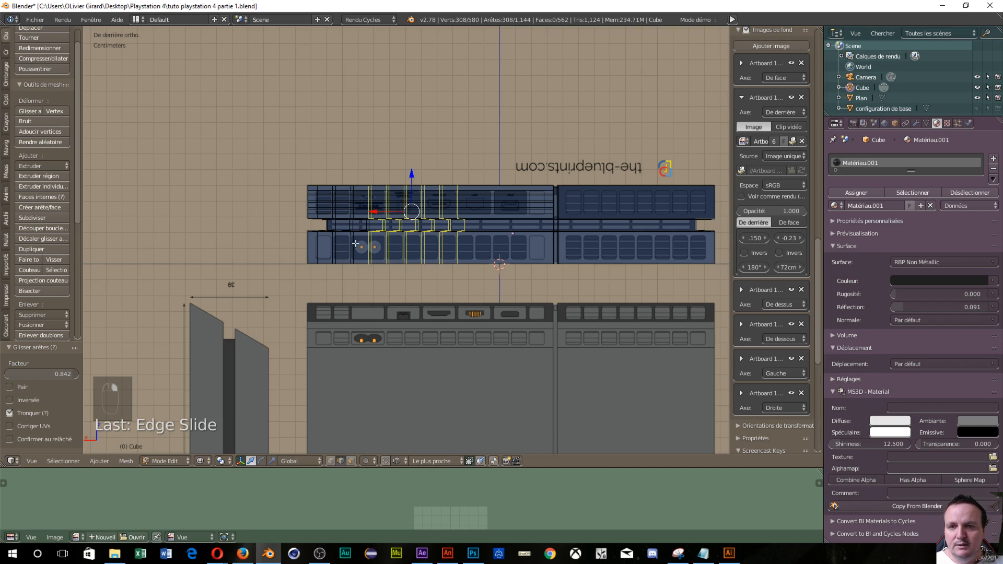
pyautogui.keyDown('alt'); pyautogui.keyDown('shift'); pyautogui.rightClick(355, 243); pyautogui.keyUp('shift'); pyautogui.keyUp('alt')
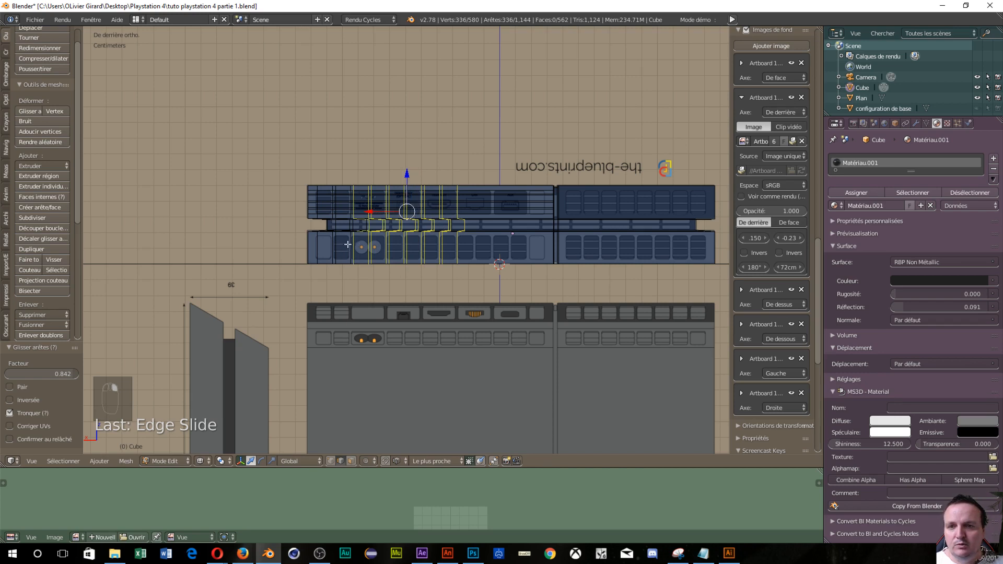
pyautogui.keyDown('alt'); pyautogui.keyDown('shift'); pyautogui.rightClick(344, 245); pyautogui.keyUp('shift'); pyautogui.keyUp('alt')
pyautogui.keyDown('alt'); pyautogui.keyDown('shift'); pyautogui.rightClick(335, 247); pyautogui.keyUp('shift'); pyautogui.keyUp('alt')
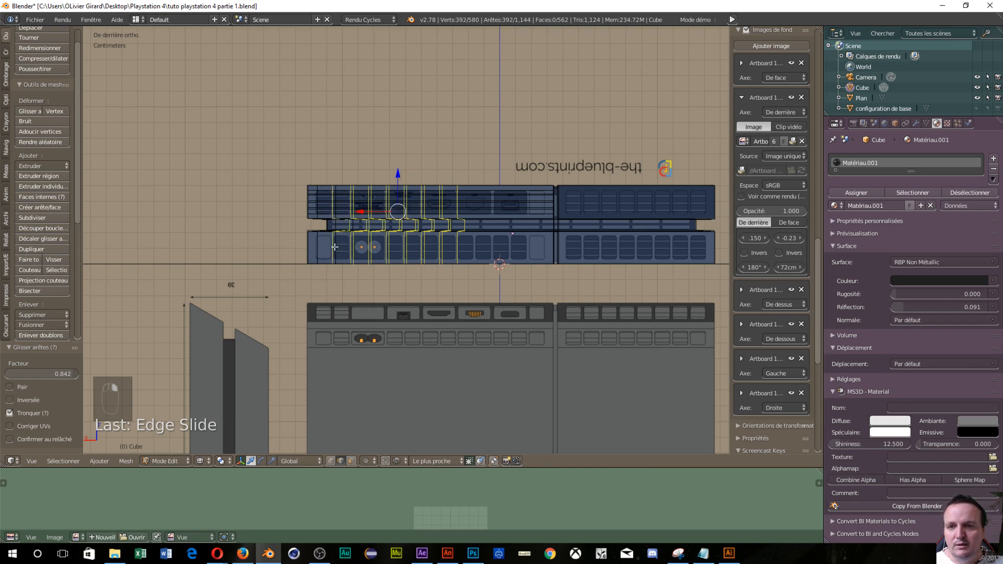
pyautogui.keyDown('alt'); pyautogui.keyDown('shift'); pyautogui.rightClick(325, 246); pyautogui.keyUp('shift'); pyautogui.keyUp('alt')
pyautogui.keyDown('alt'); pyautogui.keyDown('shift'); pyautogui.rightClick(317, 244); pyautogui.keyUp('shift'); pyautogui.keyUp('alt')
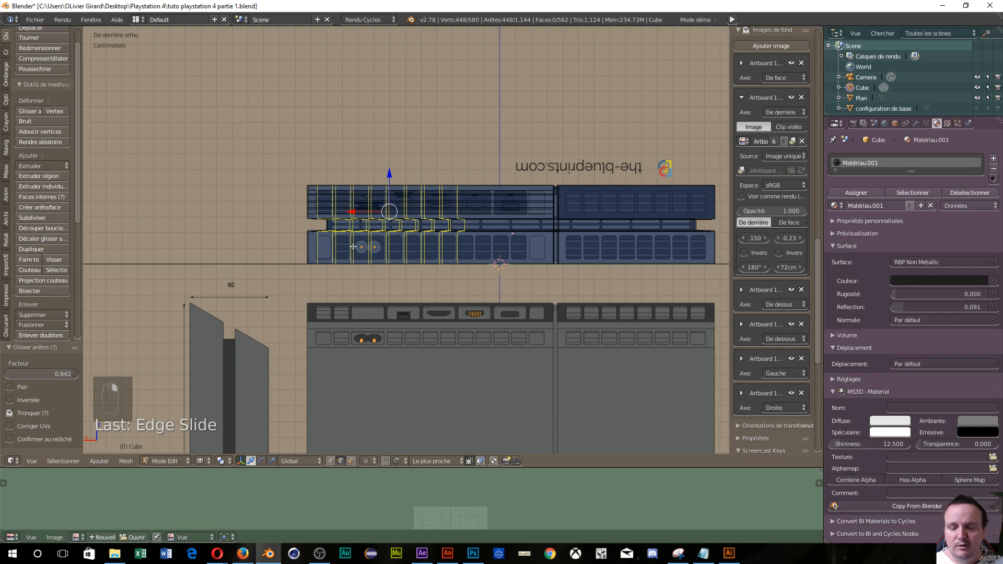
pyautogui.press('x')
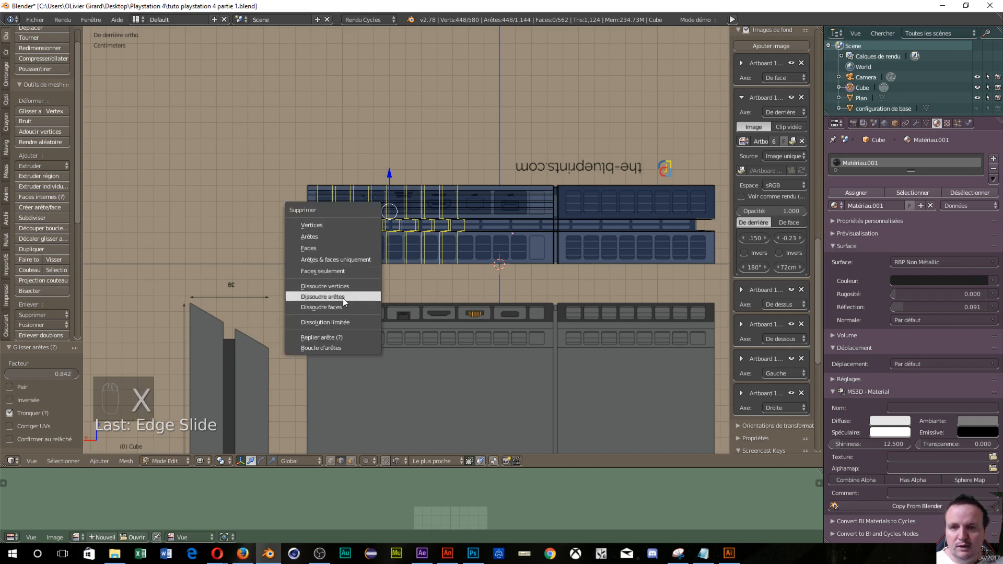
pyautogui.click(343, 298)
# Step: Slide the lowest slat's lower edge loop down onto that slat's bottom outline in the upper row of vents, by a factor of about -0.38
pyautogui.scroll(3, 352, 253)
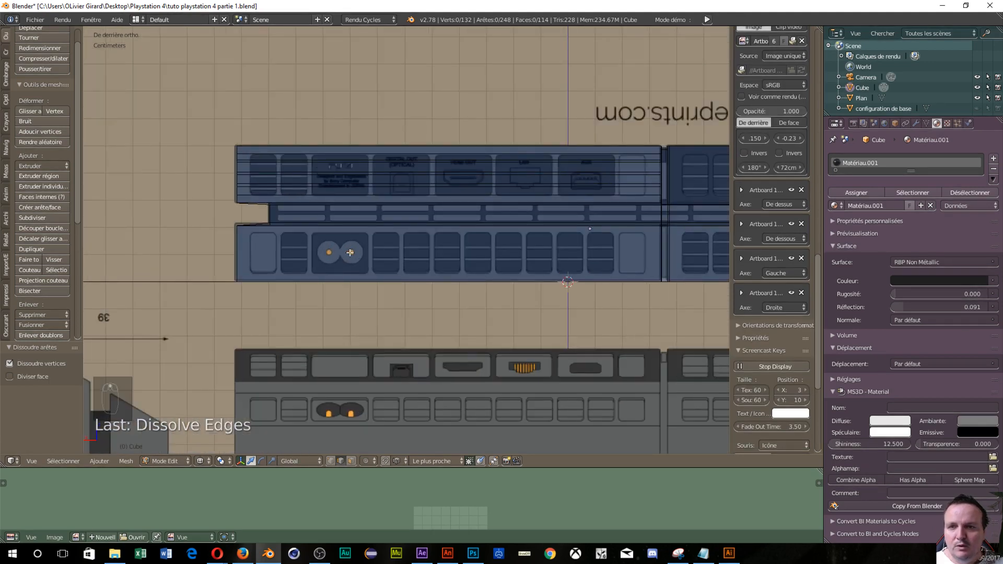
pyautogui.scroll(-2, 410, 241)
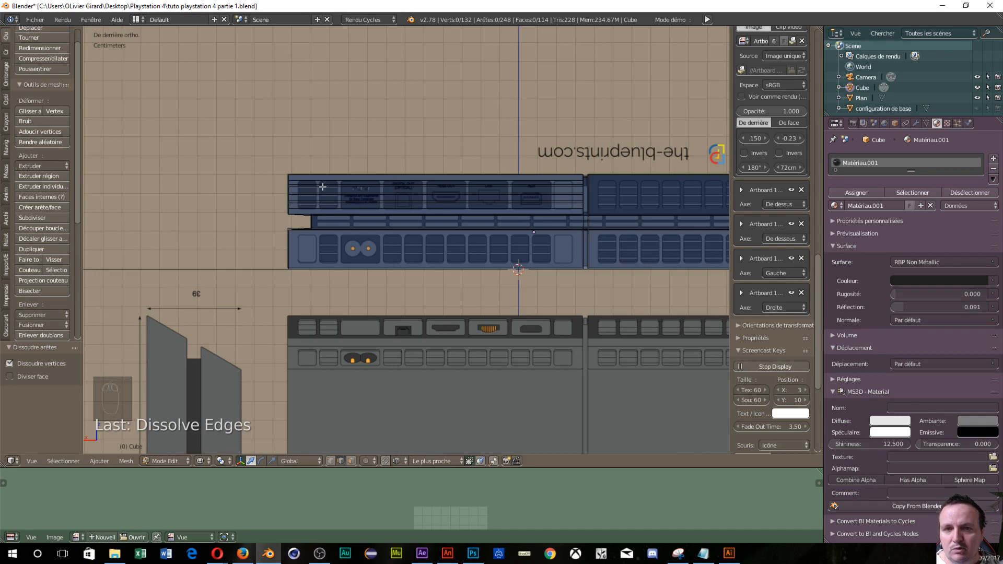
pyautogui.scroll(6, 331, 202)
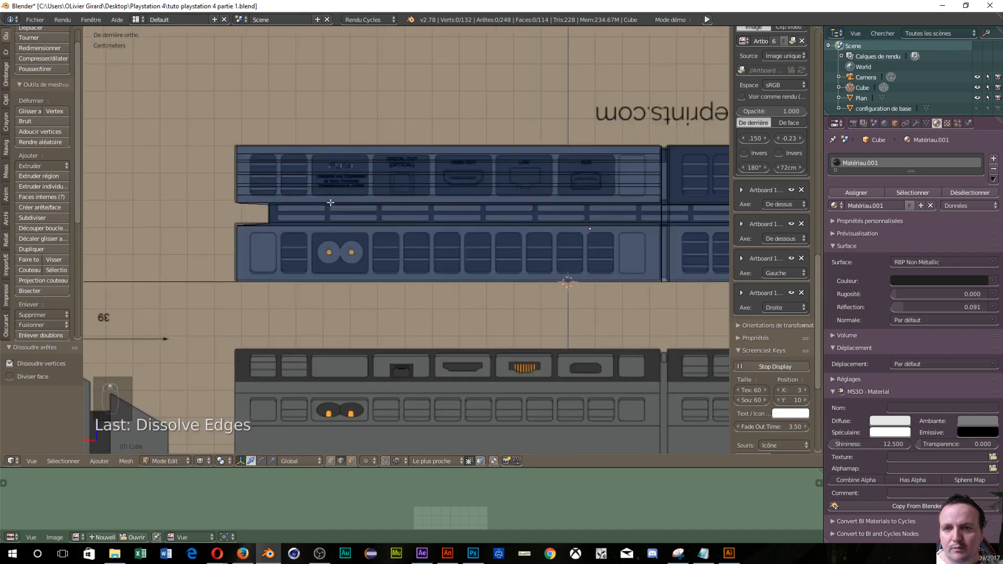
pyautogui.scroll(4, 384, 195)
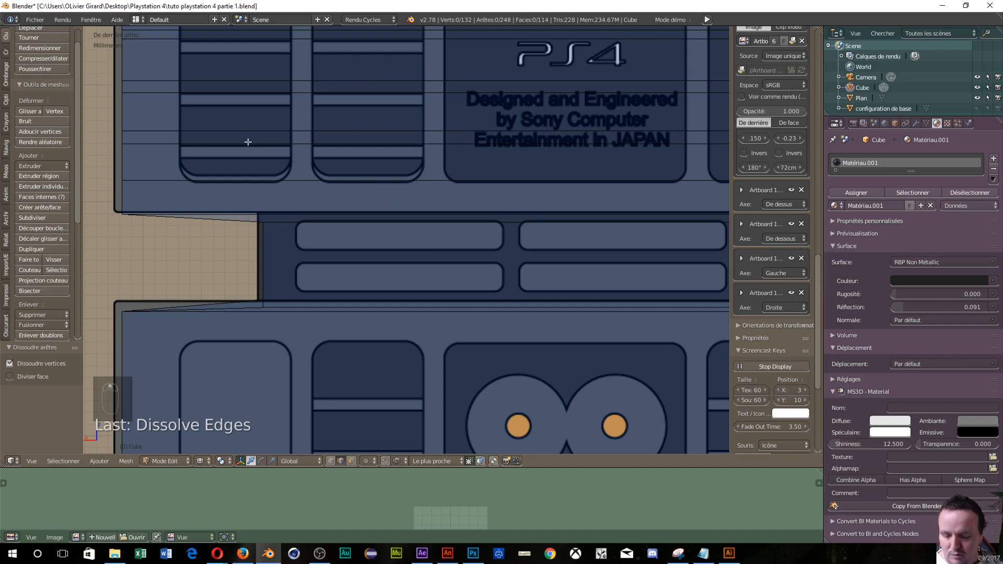
pyautogui.keyDown('alt'); pyautogui.rightClick(247, 142); pyautogui.keyUp('alt')
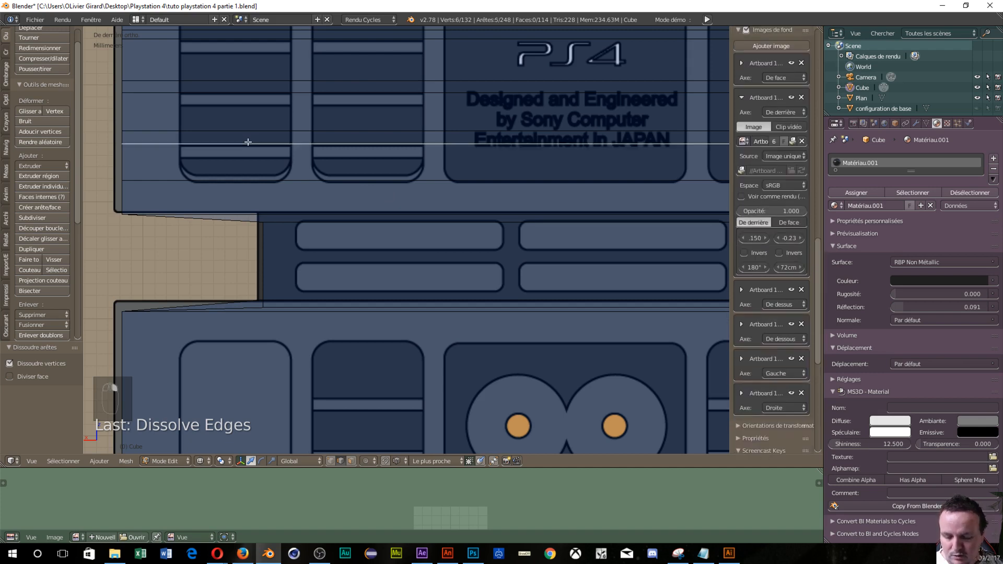
pyautogui.press('g')
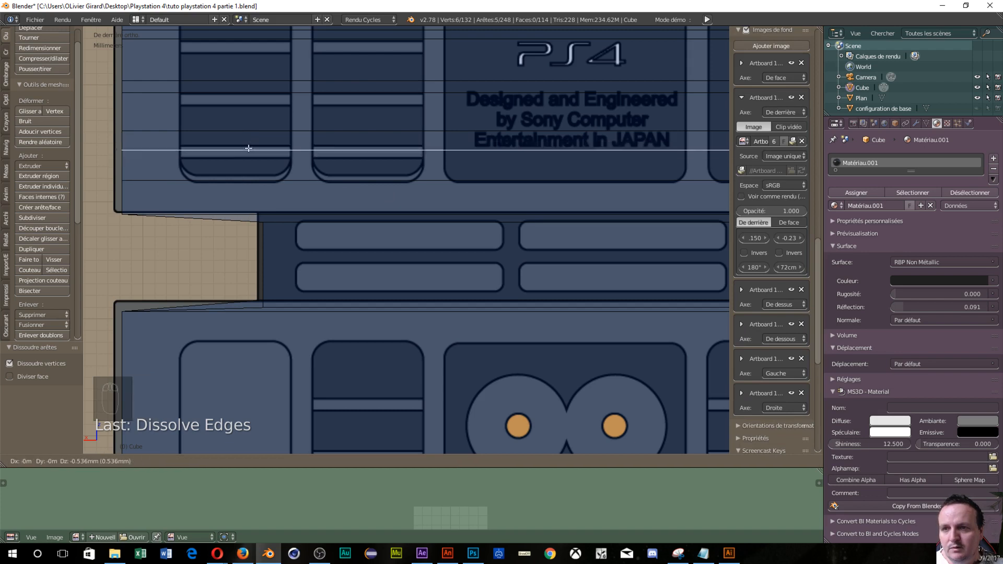
pyautogui.click(243, 144)
pyautogui.press('g')
pyautogui.press('g')
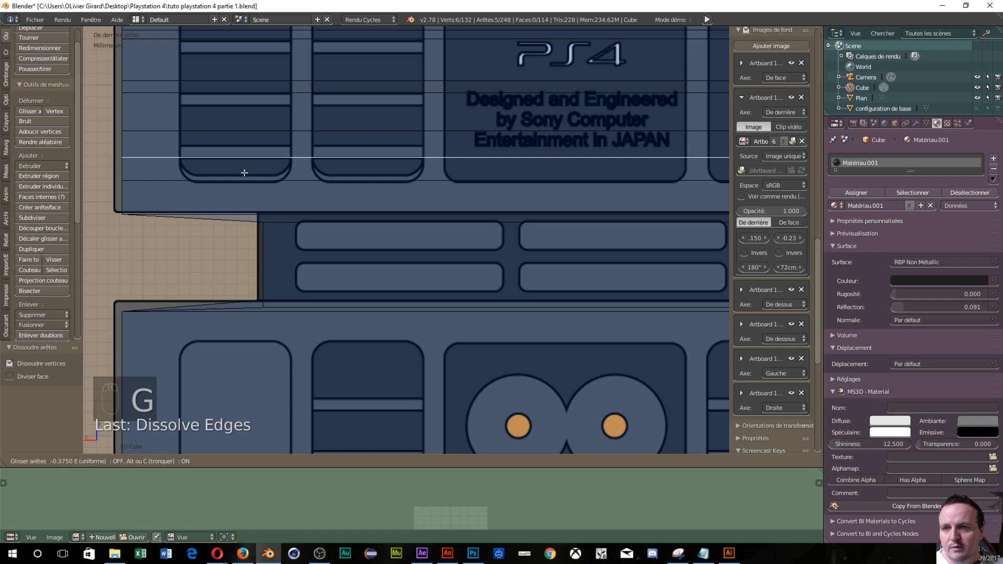
pyautogui.click(244, 172)
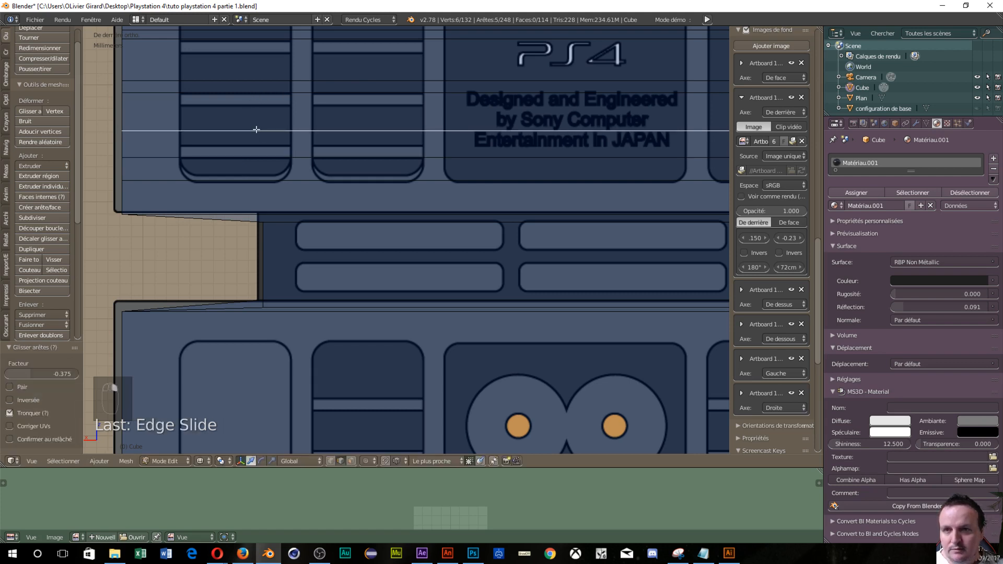
# Step: Slide the neighbouring edge loop above it down onto the lowest slat's top outline, by a factor of about -0.60
pyautogui.keyDown('alt'); pyautogui.rightClick(257, 130); pyautogui.keyUp('alt')
pyautogui.press('g')
pyautogui.press('g')
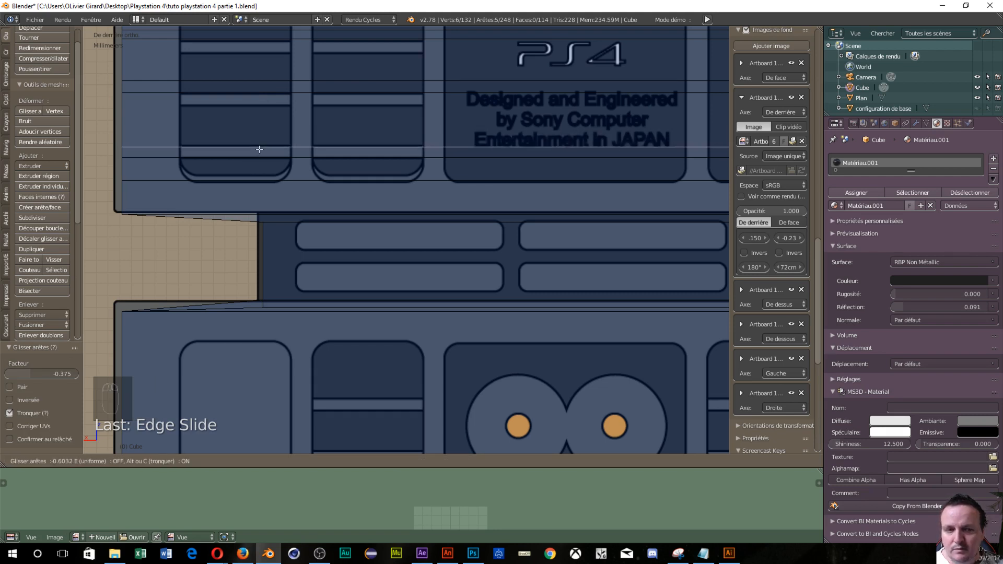
pyautogui.click(260, 149)
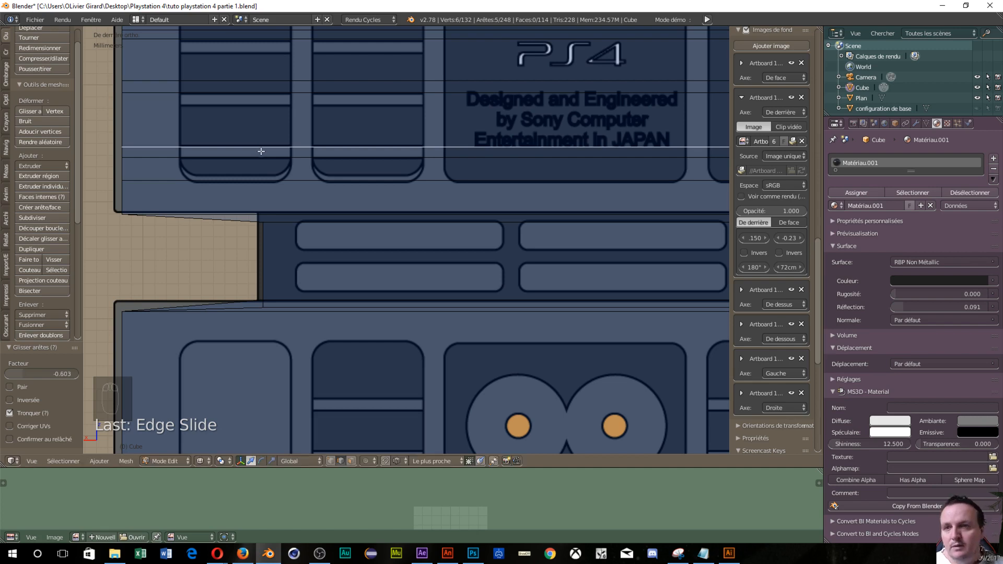
pyautogui.press('g')
pyautogui.press('g')
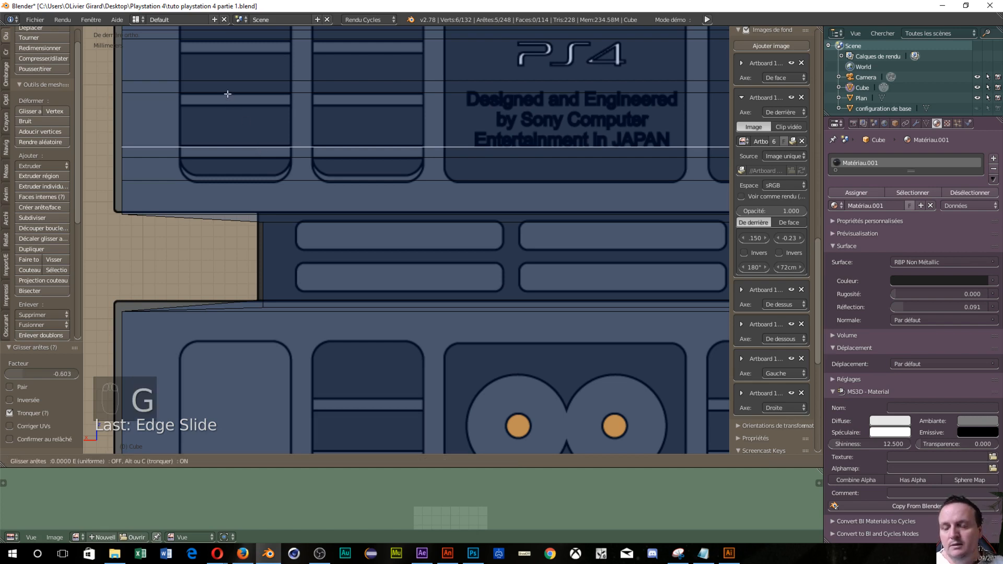
pyautogui.press('c')
pyautogui.rightClick(227, 94)
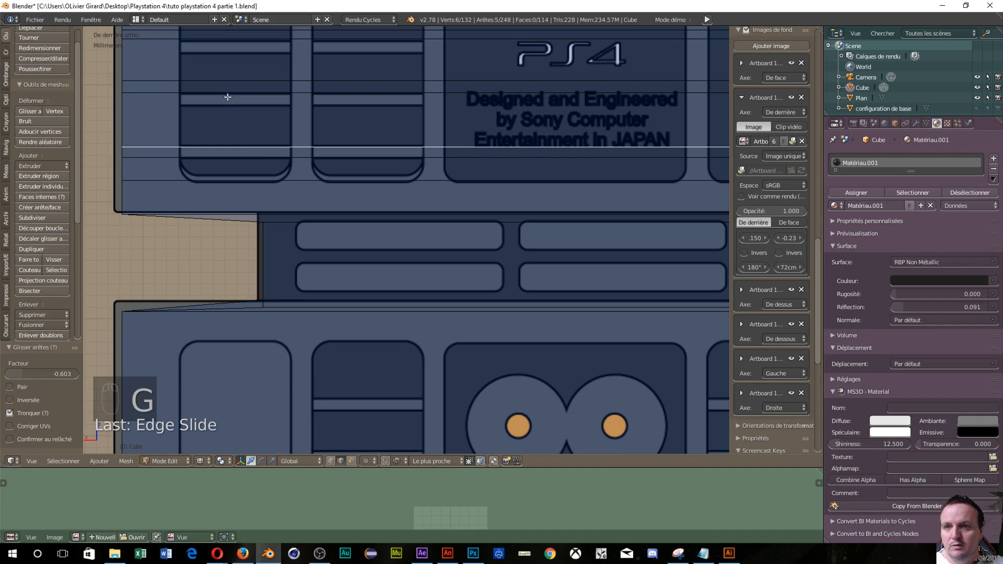
# Step: Slide two horizontal edge loops onto the middle slat's bottom and top outlines in the upper vents, with factors of about -0.25 and -0.49
pyautogui.rightClick(227, 96)
pyautogui.press('g')
pyautogui.press('g')
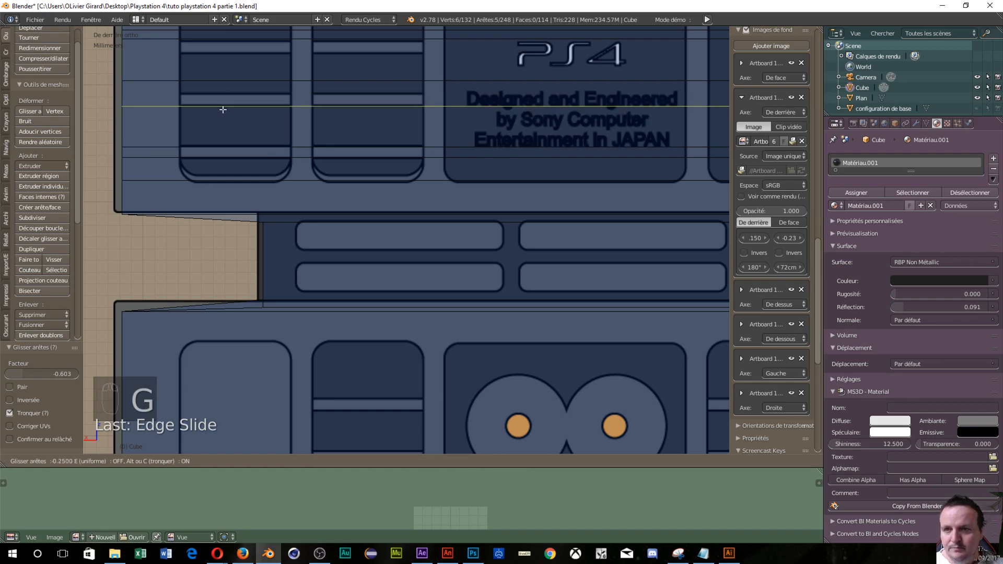
pyautogui.click(221, 105)
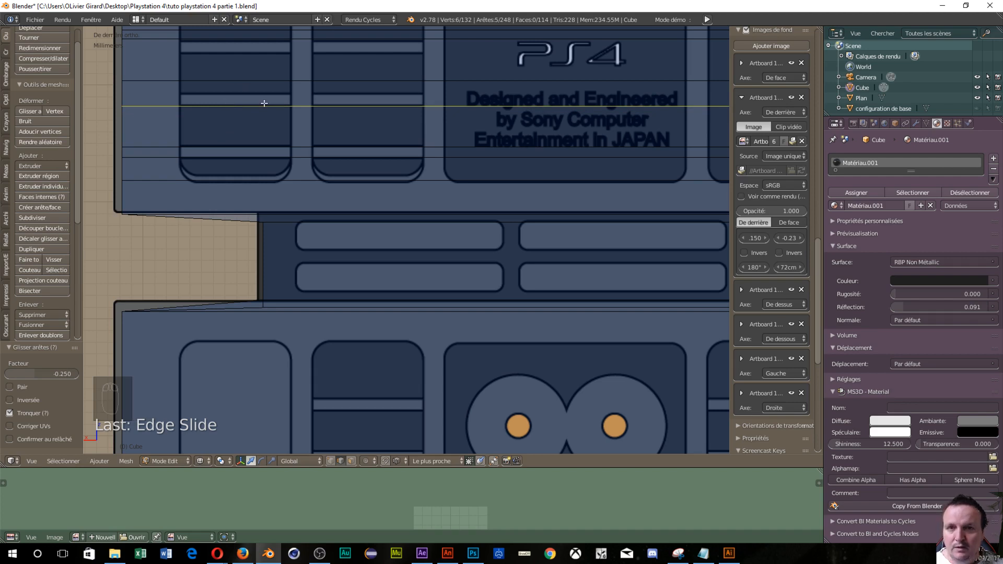
pyautogui.keyDown('shift'); pyautogui.moveTo(263, 103); pyautogui.dragTo(263, 225, button='middle'); pyautogui.keyUp('shift')
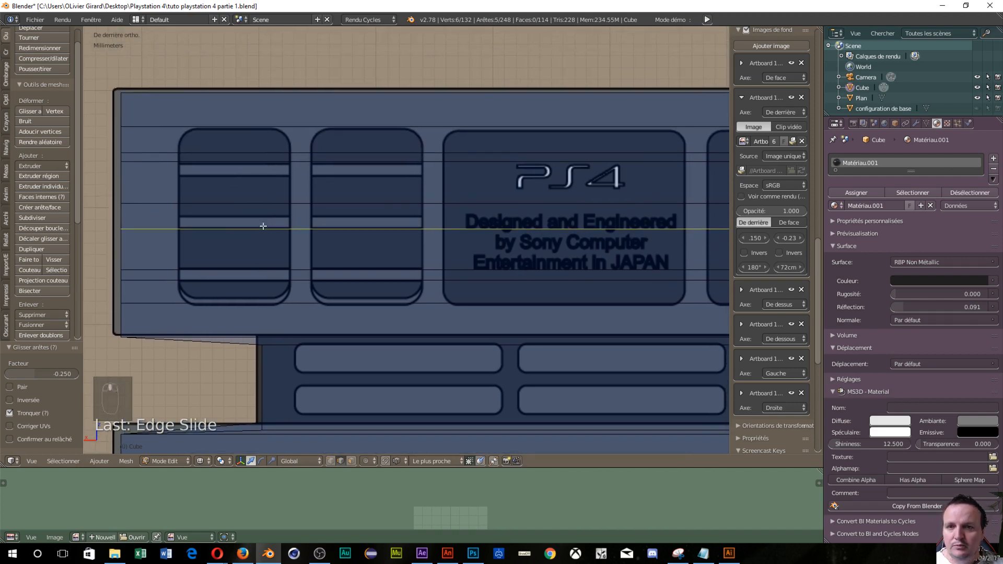
pyautogui.keyDown('alt'); pyautogui.rightClick(231, 203); pyautogui.keyUp('alt')
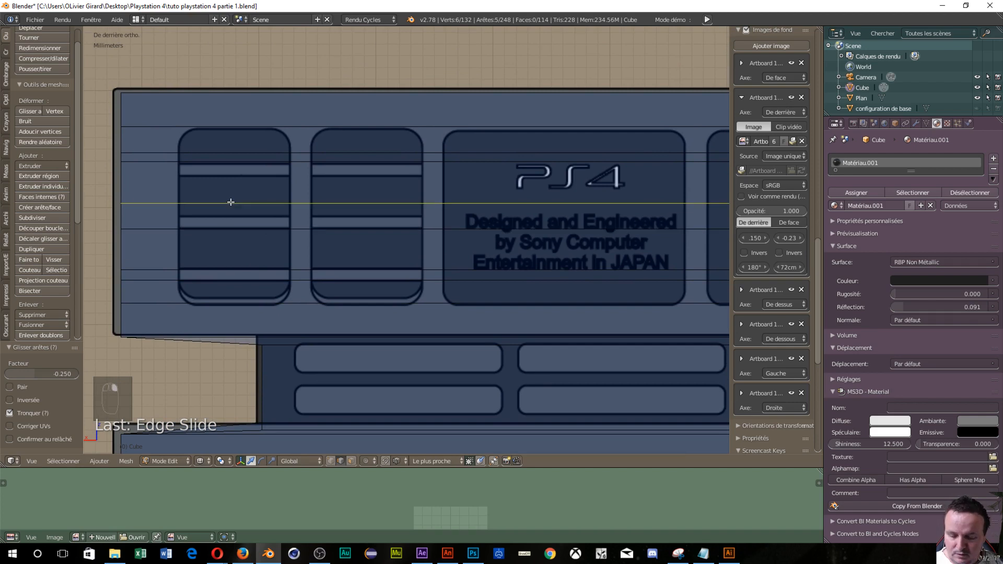
pyautogui.press('g')
pyautogui.press('g')
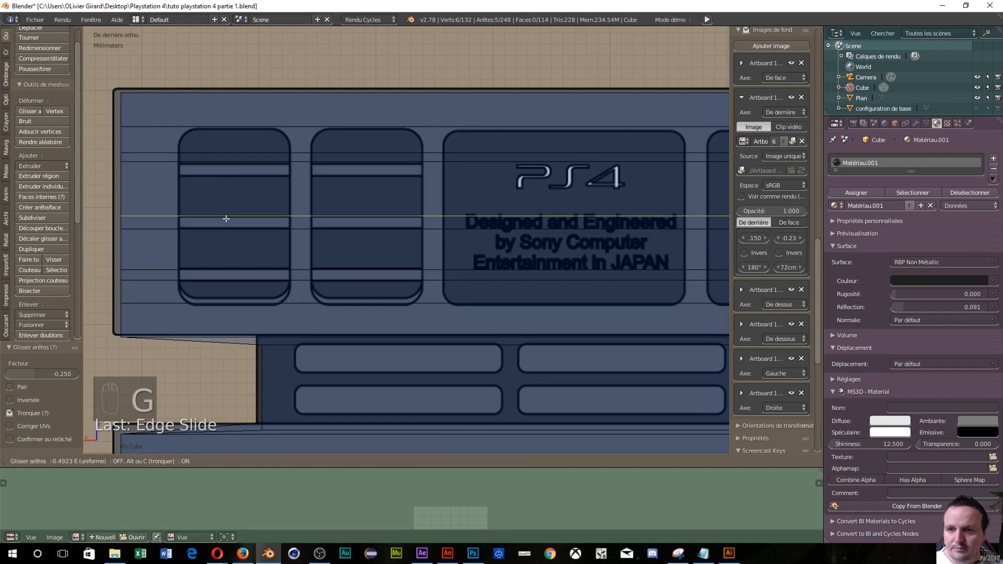
pyautogui.click(226, 219)
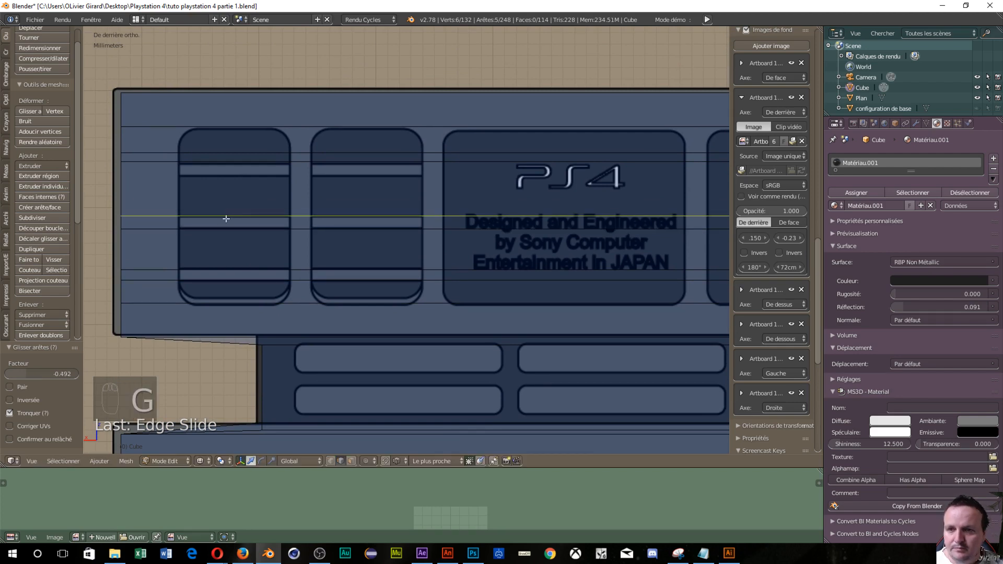
# Step: Slide two horizontal edge loops onto the uppermost slat's bottom and top outlines in the upper vents, with factors of about -0.28 and 0.46
pyautogui.keyDown('alt'); pyautogui.rightClick(218, 163); pyautogui.keyUp('alt')
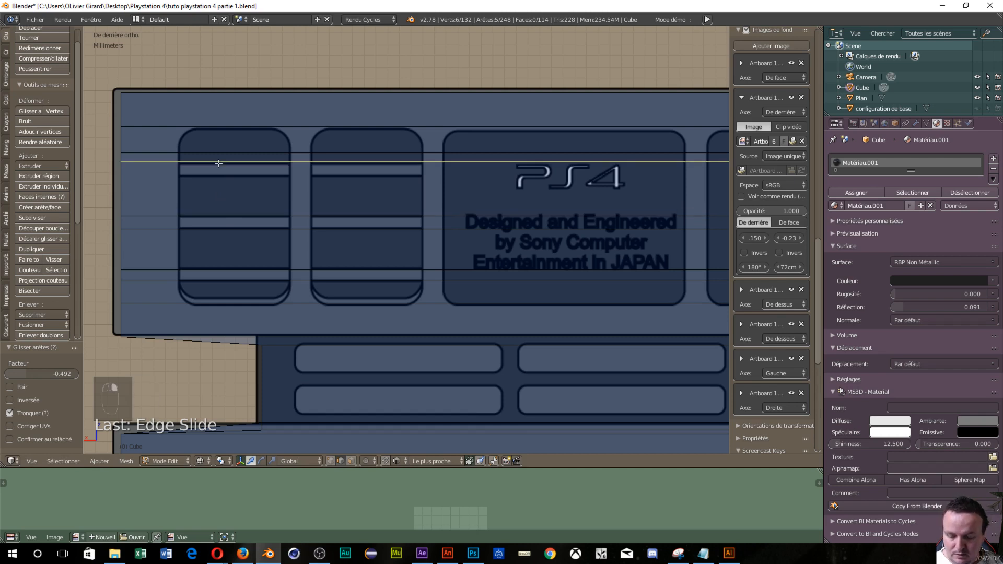
pyautogui.press('g')
pyautogui.press('g')
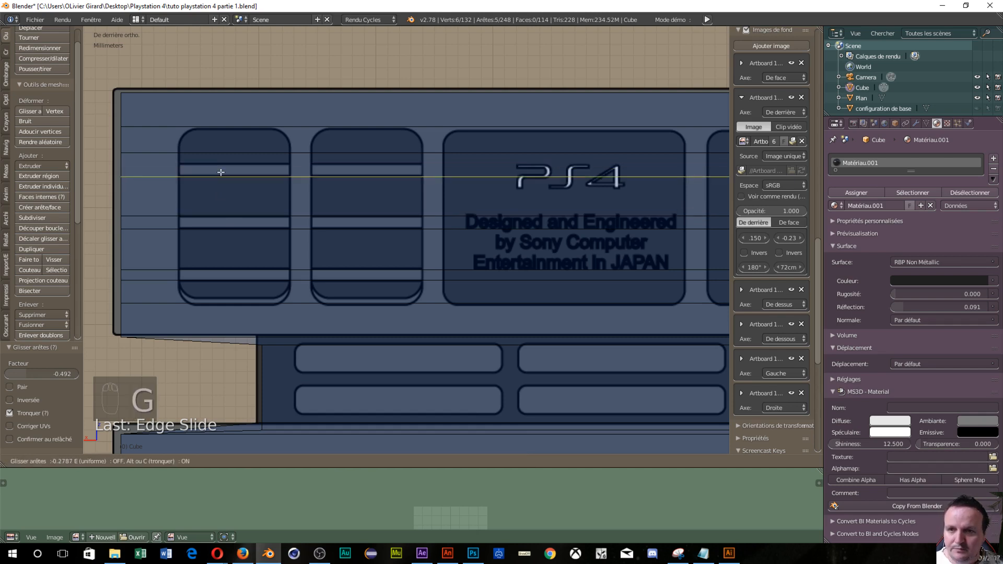
pyautogui.click(220, 171)
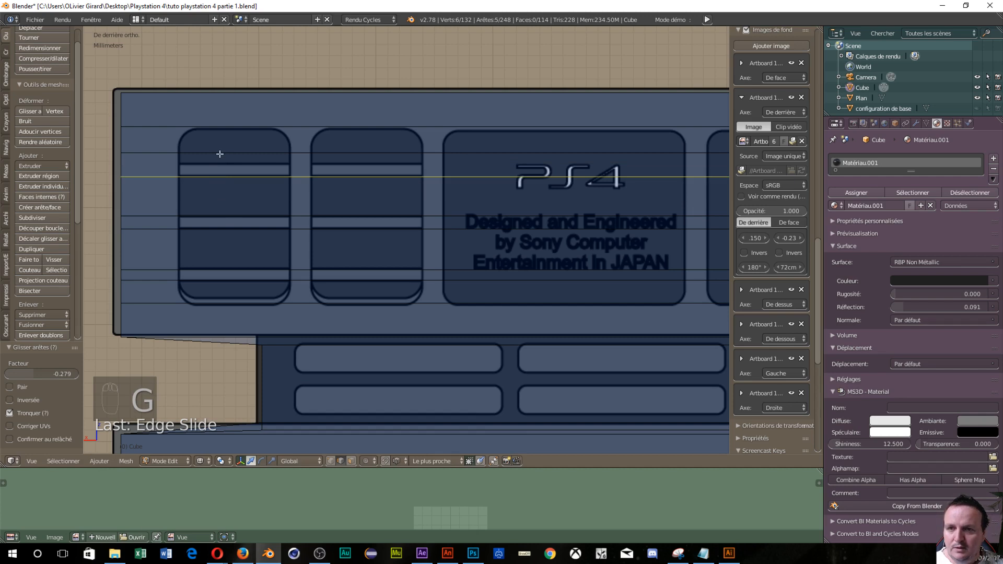
pyautogui.keyDown('alt'); pyautogui.rightClick(219, 154); pyautogui.keyUp('alt')
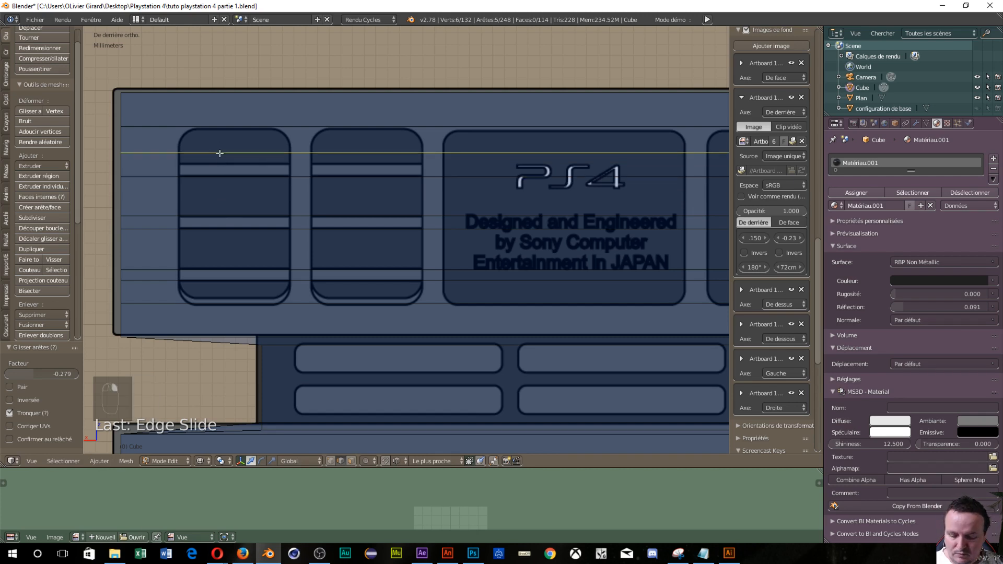
pyautogui.press('g')
pyautogui.press('g')
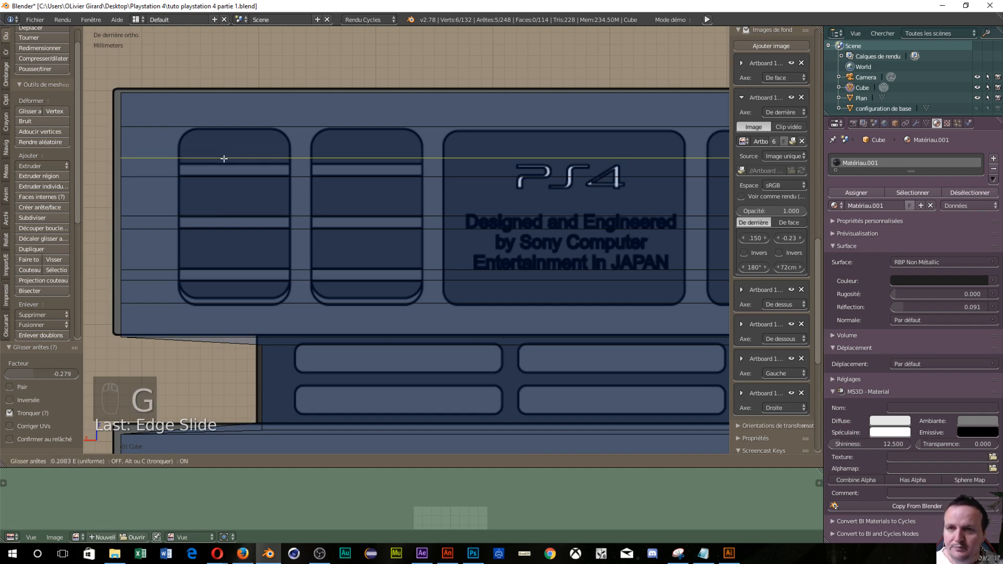
pyautogui.click(226, 163)
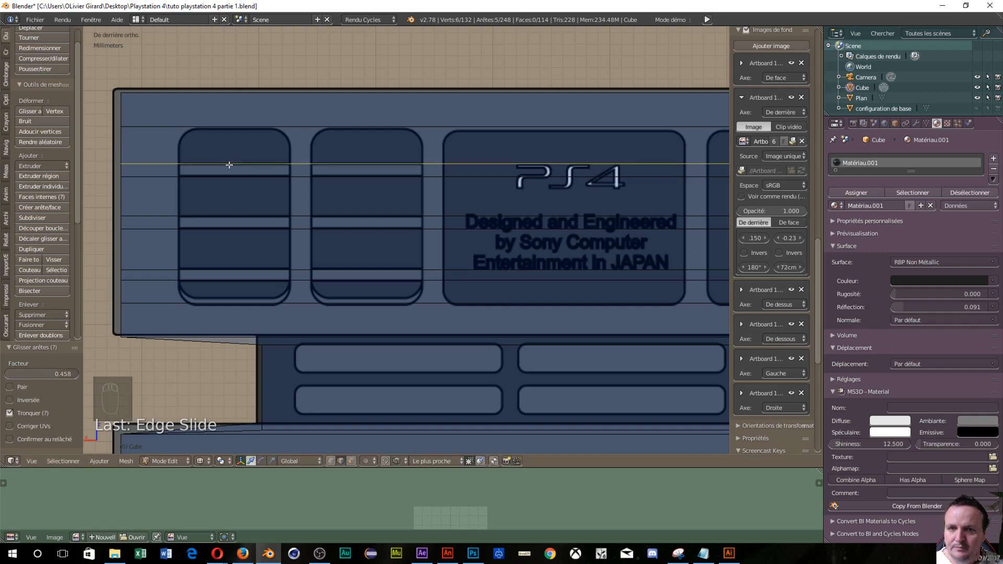
# Step: Slide the edge loop above the upper vents down onto their top outline, by a factor of about 0.09
pyautogui.keyDown('alt'); pyautogui.rightClick(213, 126); pyautogui.keyUp('alt')
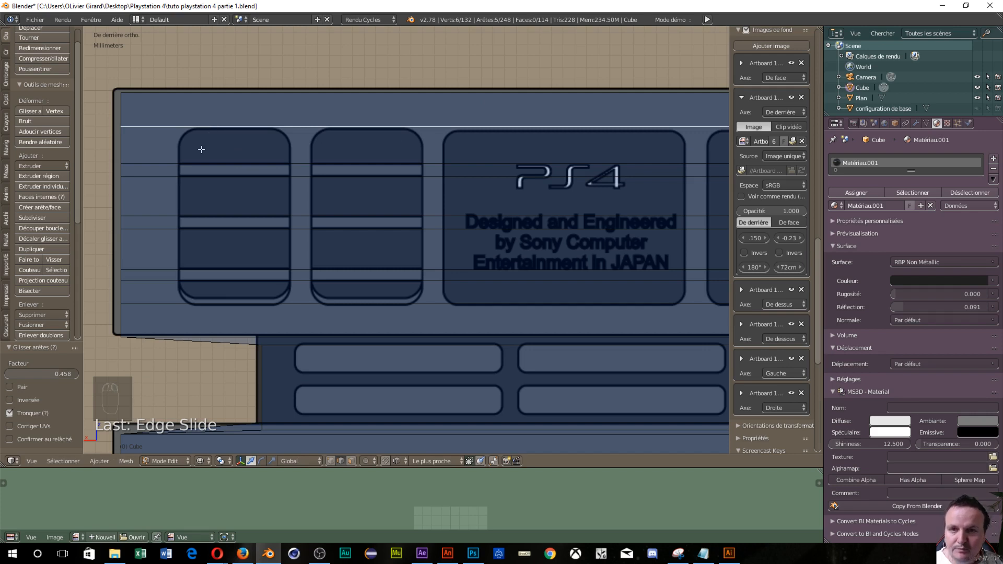
pyautogui.press('g')
pyautogui.press('g')
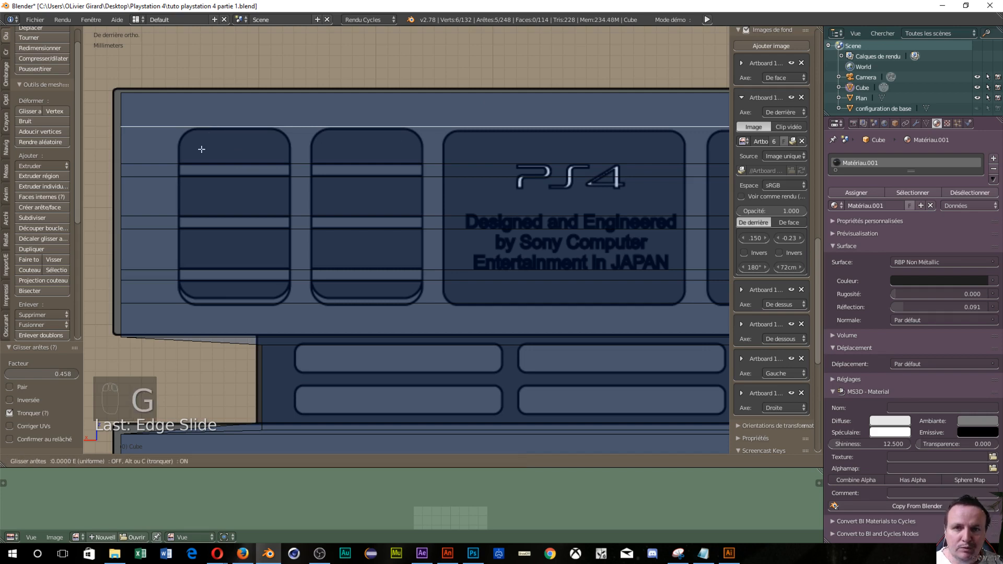
pyautogui.click(202, 152)
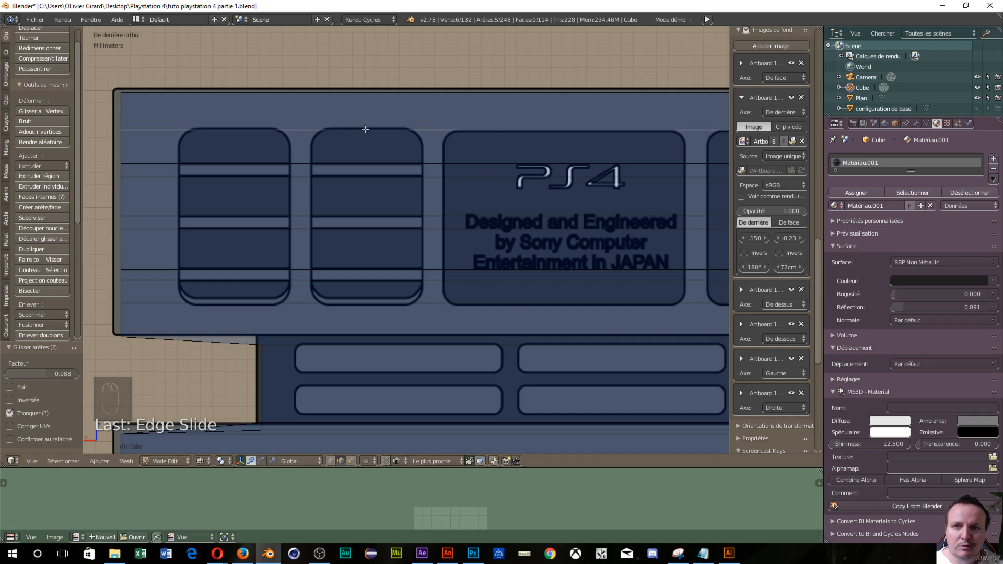
# Step: Select the edge loop along the top of the recessed middle strip on the console's back
pyautogui.scroll(-2, 564, 204)
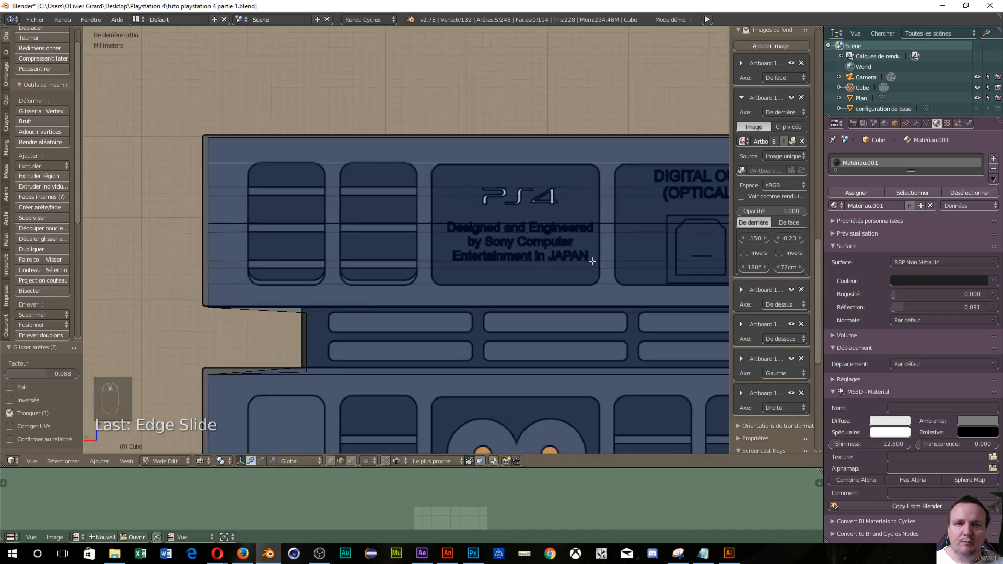
pyautogui.keyDown('shift'); pyautogui.moveTo(564, 204); pyautogui.dragTo(470, 50, button='middle'); pyautogui.keyUp('shift')
pyautogui.scroll(-2, 488, 123)
pyautogui.scroll(-2, 488, 122)
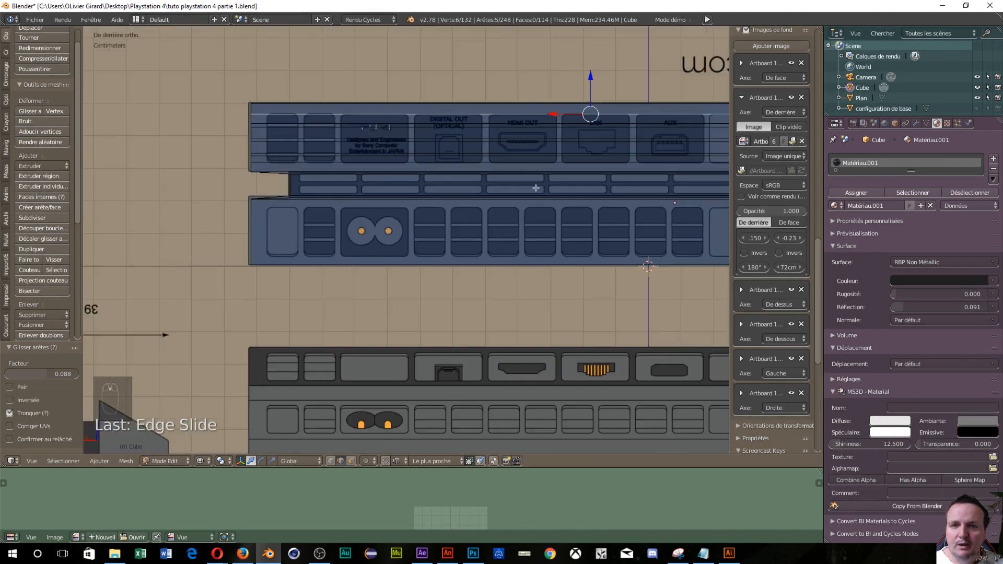
pyautogui.keyDown('shift'); pyautogui.moveTo(536, 187); pyautogui.dragTo(444, 183, button='middle'); pyautogui.keyUp('shift')
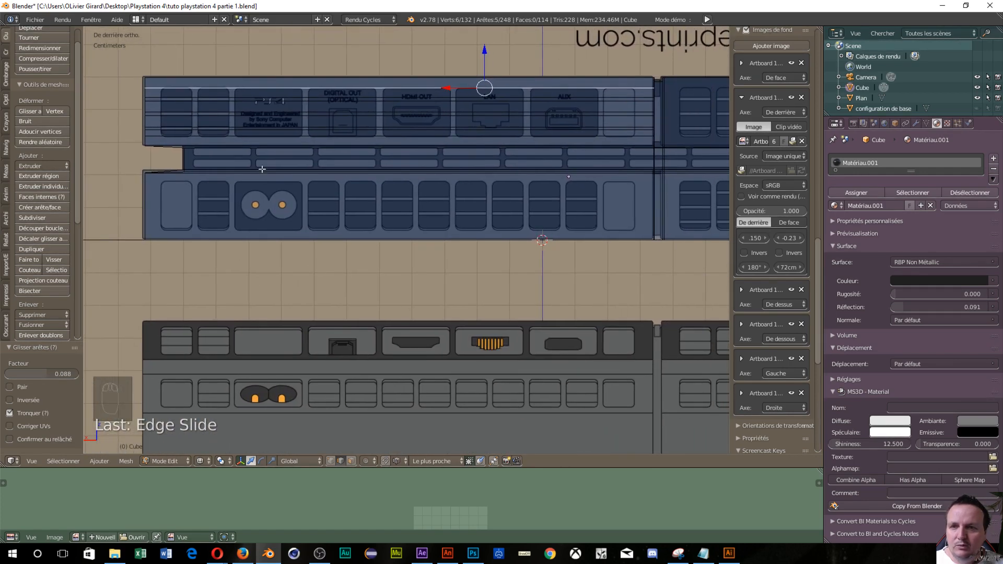
pyautogui.scroll(5, 238, 163)
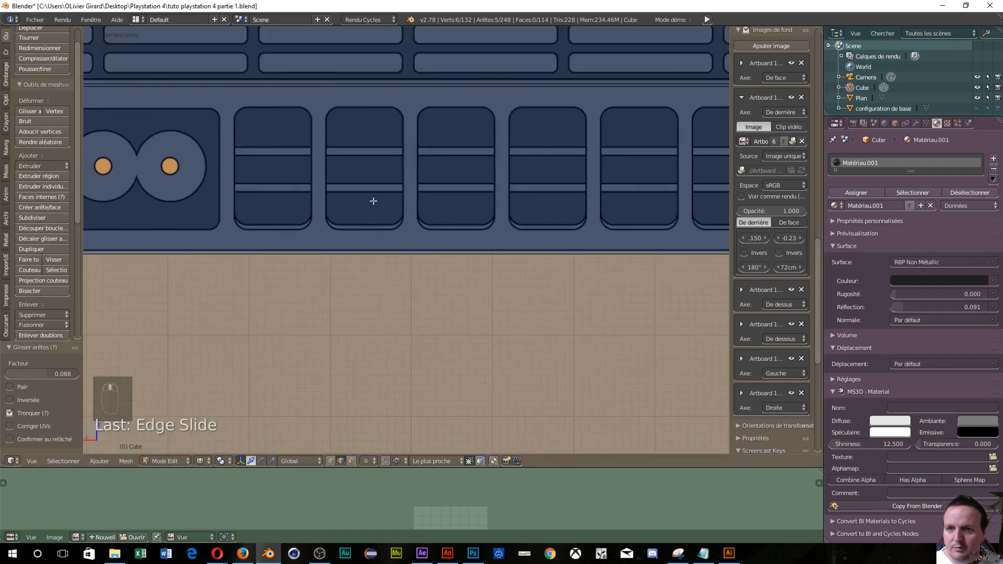
pyautogui.keyDown('shift'); pyautogui.moveTo(308, 169); pyautogui.dragTo(551, 374, button='middle'); pyautogui.keyUp('shift')
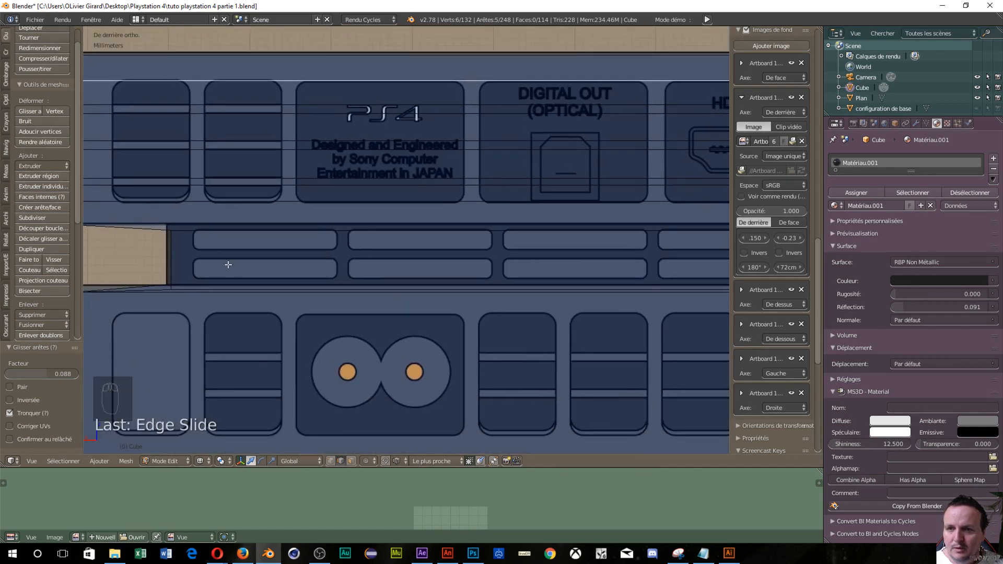
pyautogui.keyDown('alt'); pyautogui.rightClick(188, 224); pyautogui.keyUp('alt')
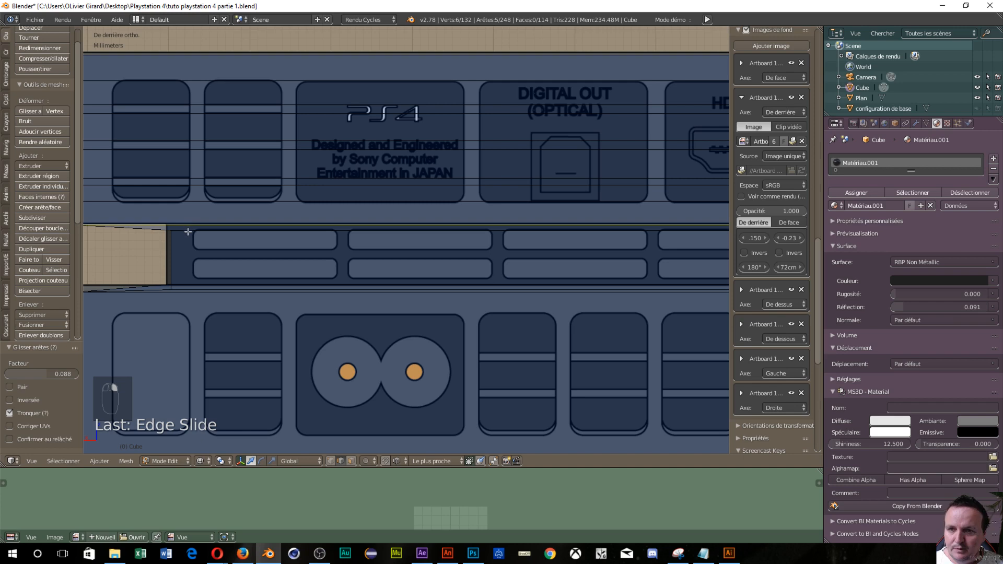
pyautogui.keyDown('alt'); pyautogui.rightClick(188, 230); pyautogui.keyUp('alt')
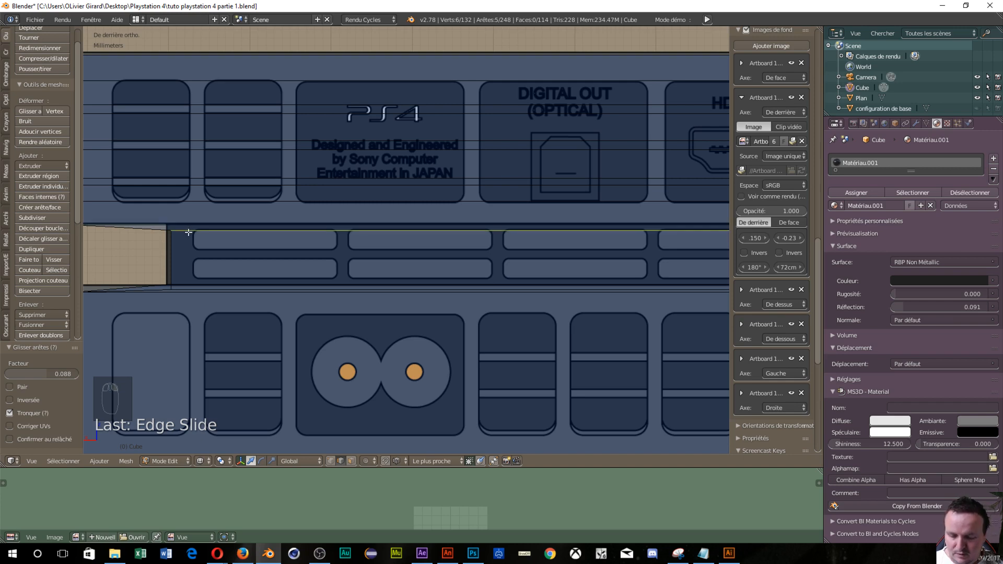
pyautogui.press('g')
pyautogui.press('g')
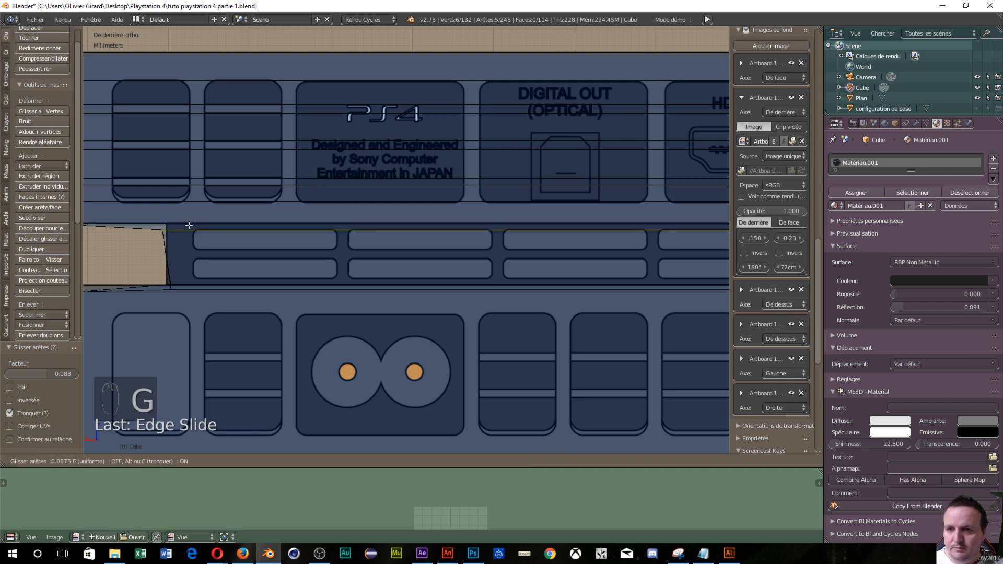
pyautogui.click(192, 228)
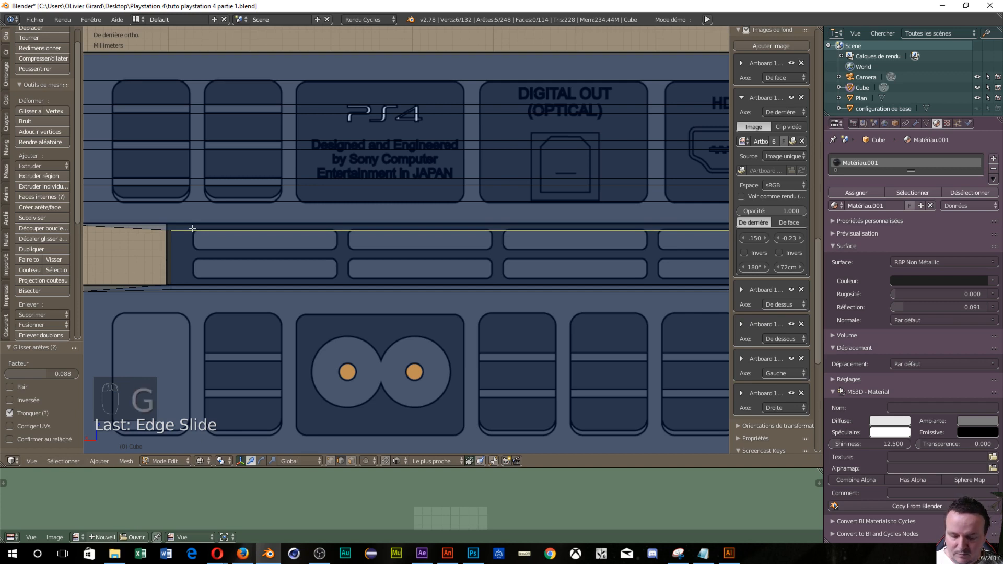
# Step: Move the recessed strip's top edge loop up along Z by 0.708 mm onto the blueprint outline
pyautogui.press('g')
pyautogui.press('z')
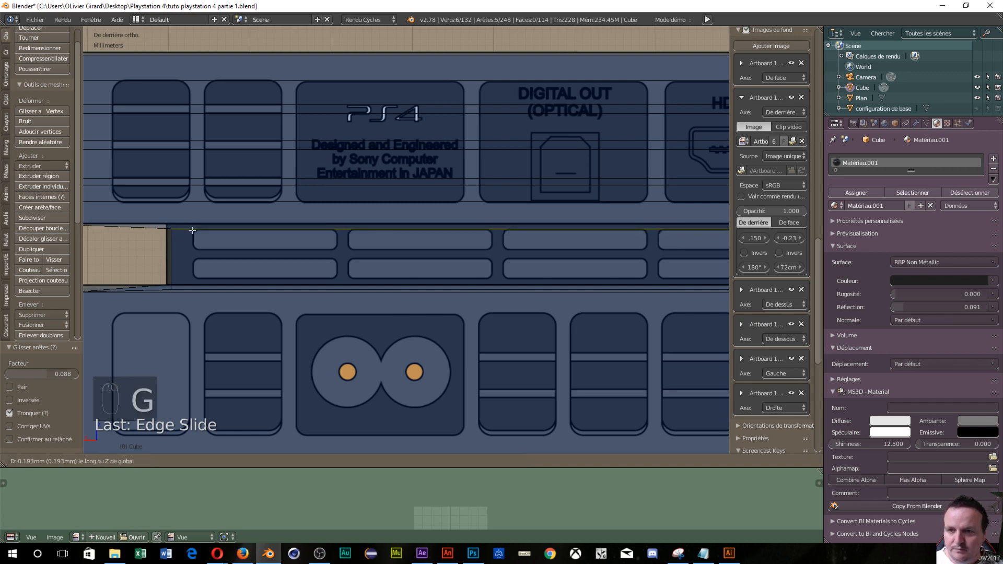
pyautogui.click(193, 226)
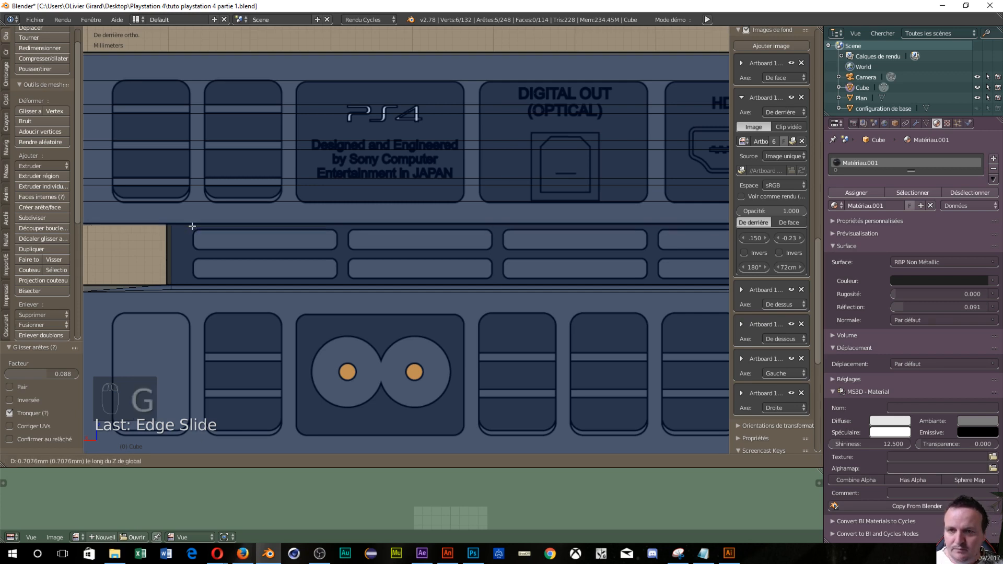
# Step: Examine the realigned edge loops on the console's back from an oblique angle and in the orthographic rear view
pyautogui.scroll(-3, 210, 300)
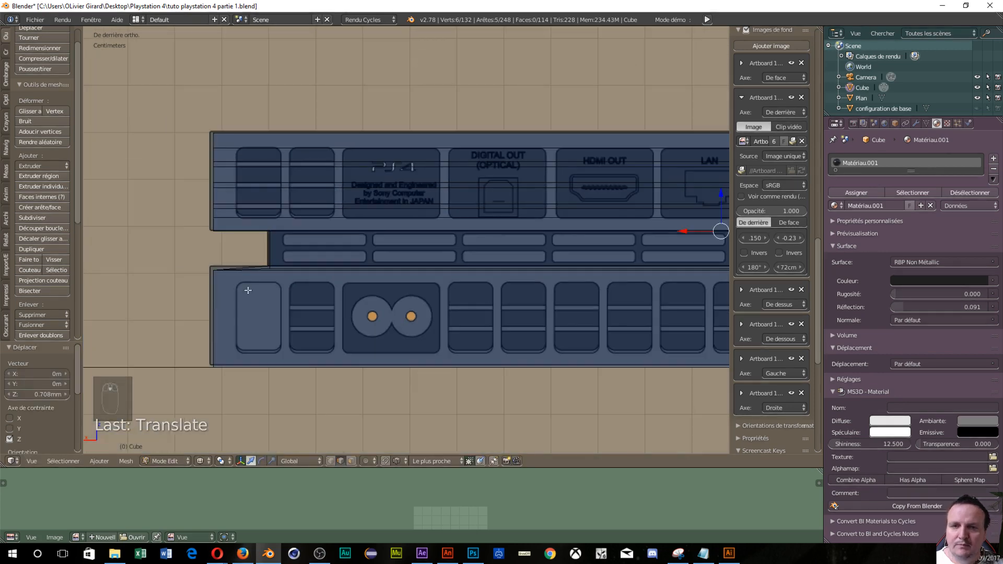
pyautogui.scroll(-4, 416, 282)
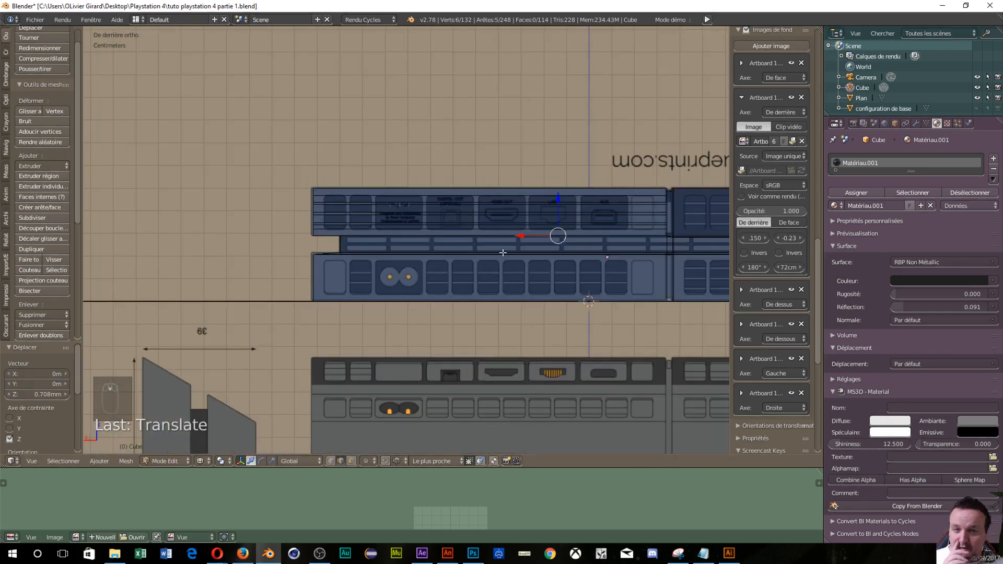
pyautogui.moveTo(286, 242); pyautogui.dragTo(355, 264, button='middle')
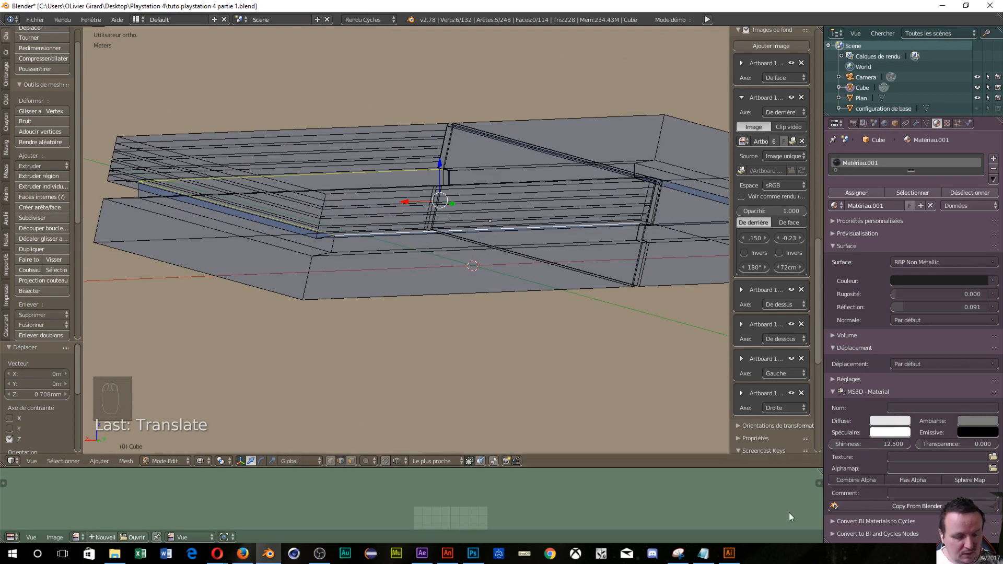
pyautogui.press('ctrl+KP_1')
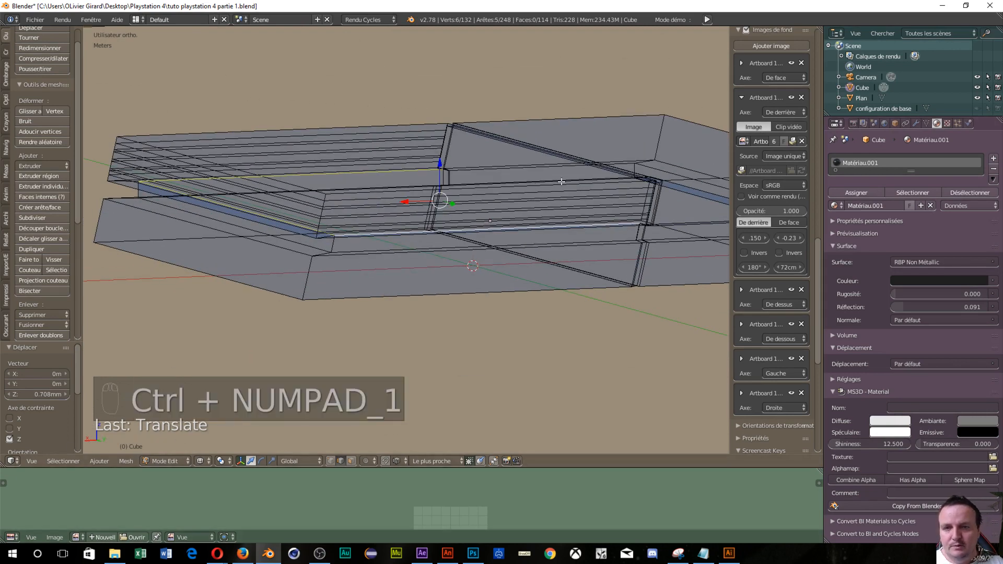
pyautogui.press('ctrl+KP_1')
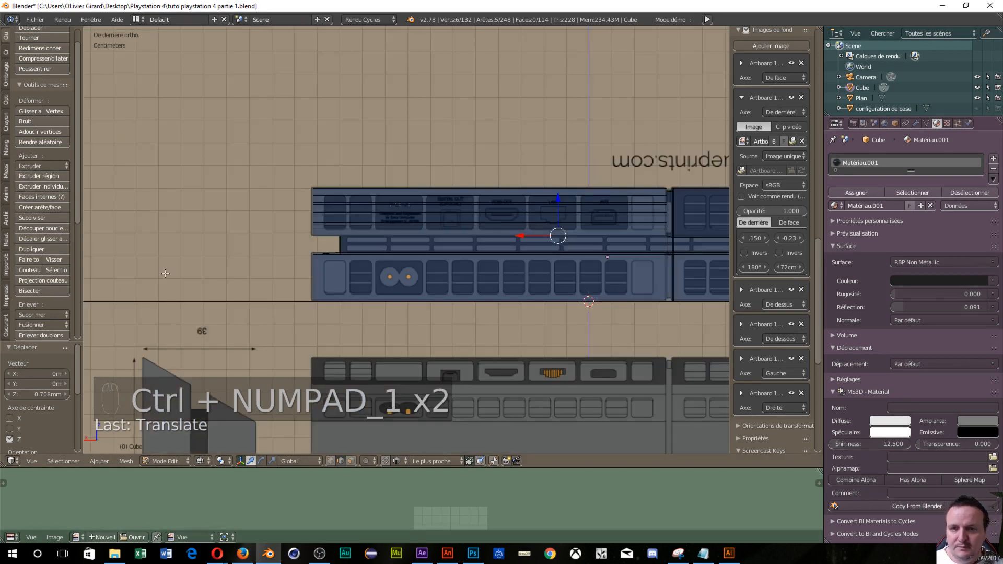
pyautogui.scroll(2, 213, 225)
pyautogui.scroll(3, 213, 226)
pyautogui.keyDown('shift'); pyautogui.moveTo(257, 194); pyautogui.dragTo(264, 164, button='middle'); pyautogui.keyUp('shift')
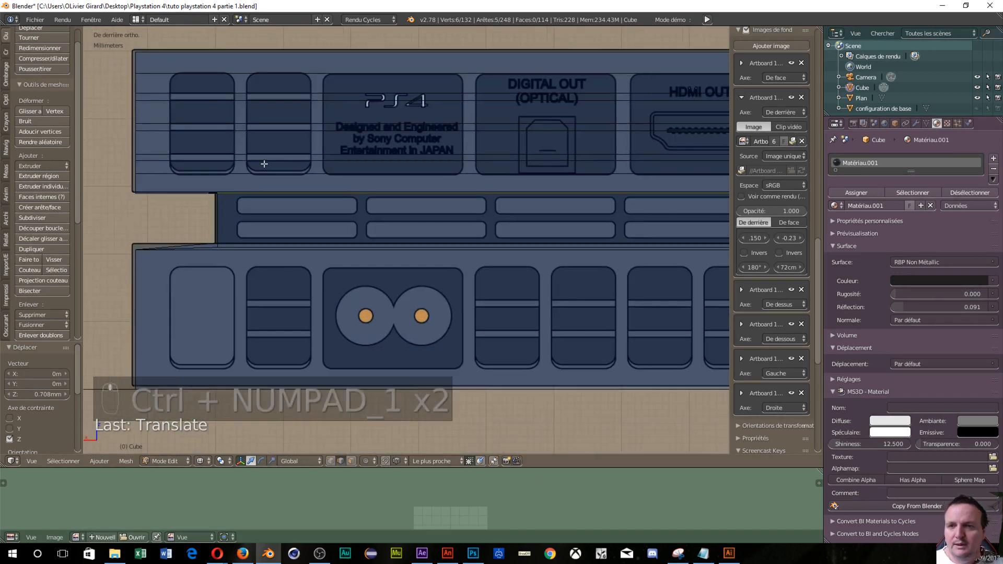
pyautogui.scroll(-1, 264, 164)
pyautogui.scroll(-2, 265, 164)
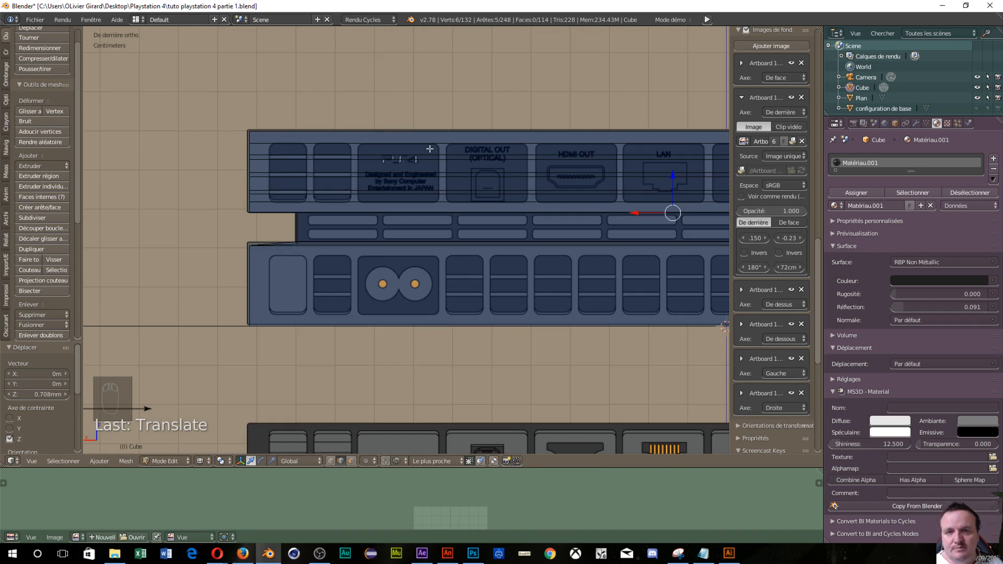
pyautogui.scroll(-2, 469, 143)
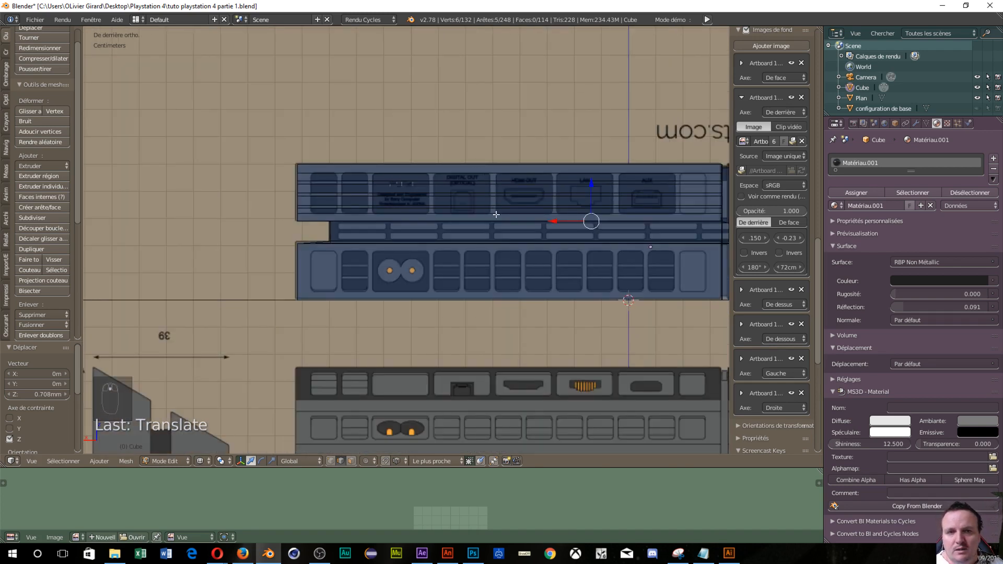
pyautogui.scroll(3, 437, 268)
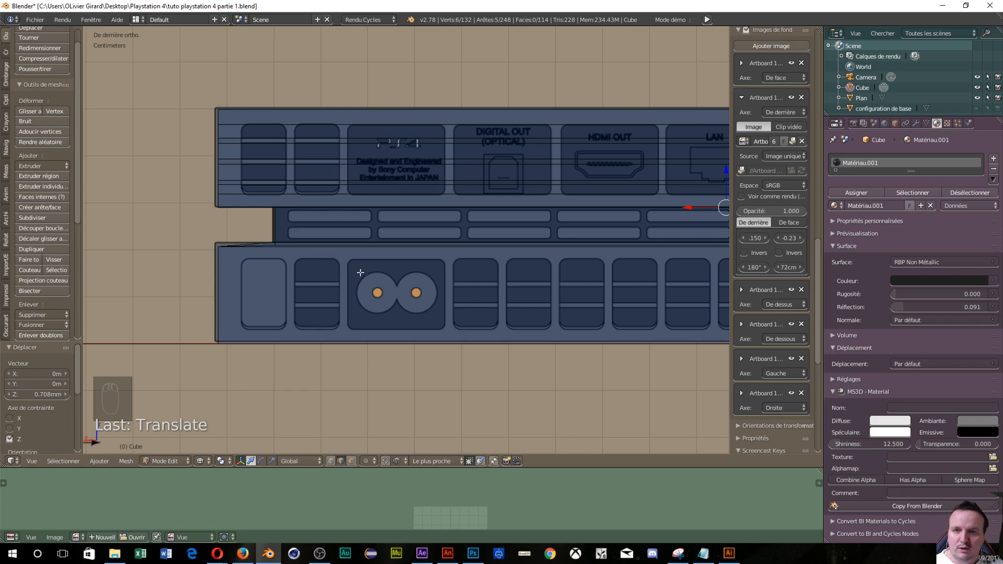
# Step: Cut six horizontal edge loops across the lower block at the height of its vents
pyautogui.hotkey('ctrl', 'r')
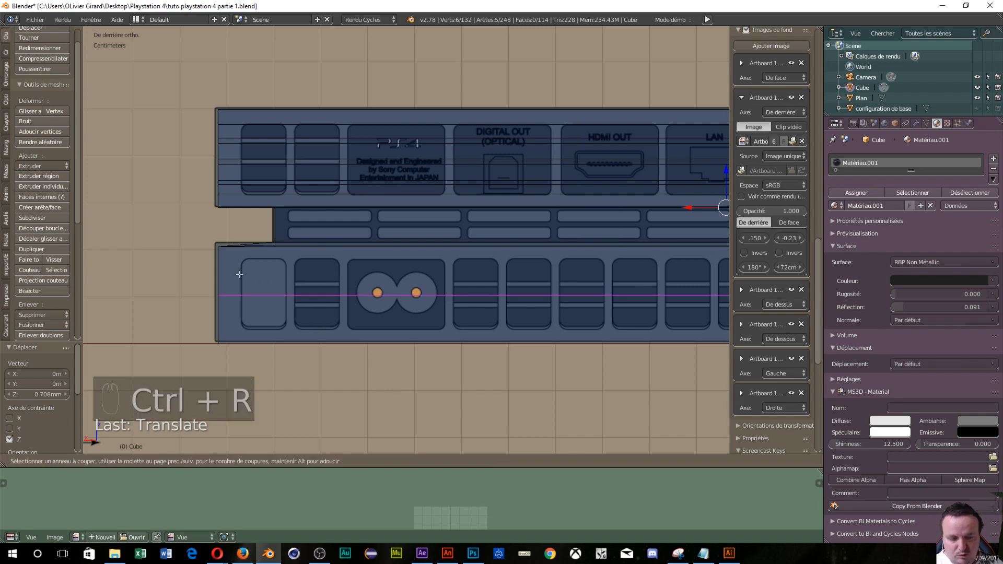
pyautogui.scroll(5, 239, 275)
pyautogui.click(239, 277)
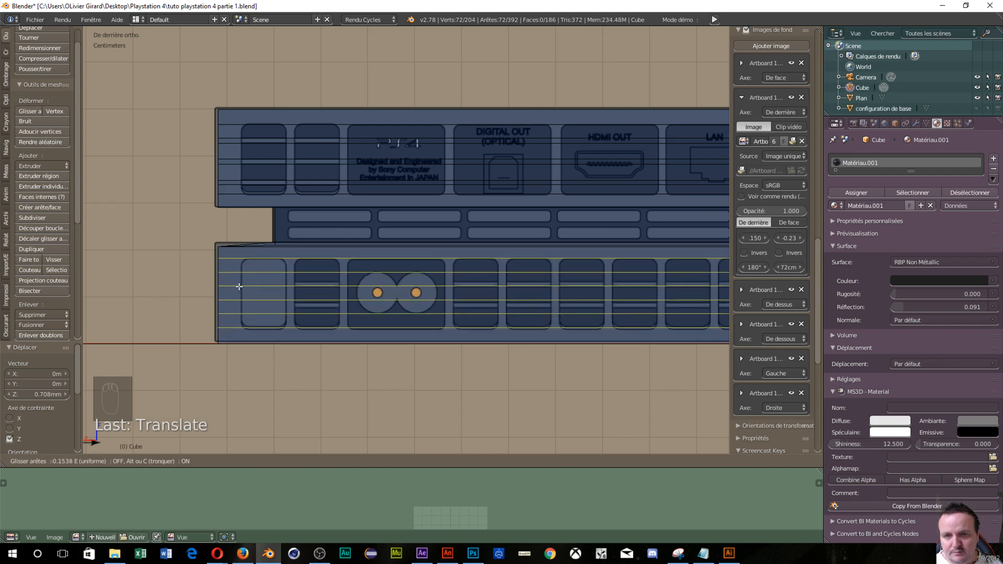
pyautogui.click(240, 287)
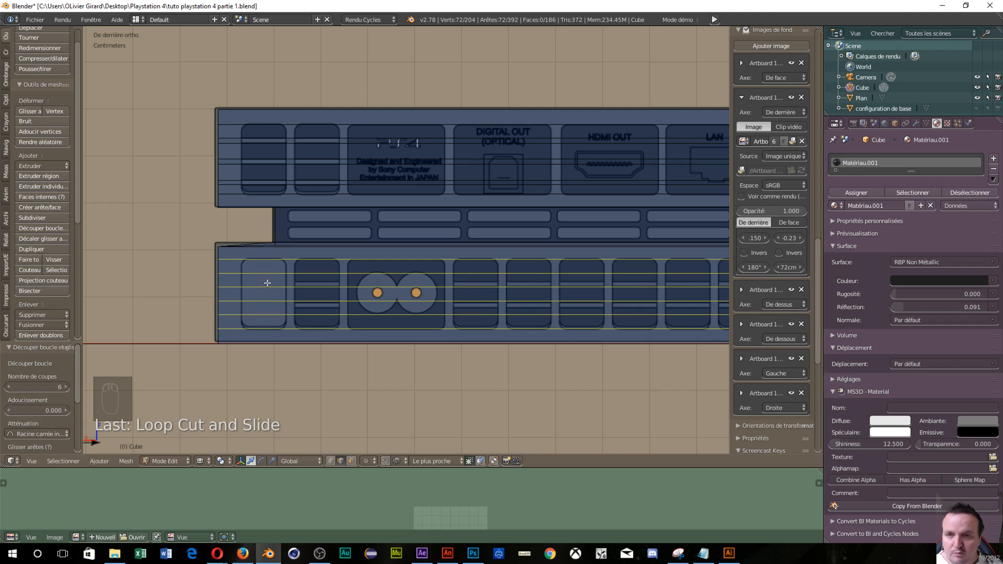
# Step: Slide the second loop from the top of the lower block down onto the upper slat's top outline, by a factor of about 0.615
pyautogui.keyDown('alt'); pyautogui.click(258, 272); pyautogui.keyUp('alt')
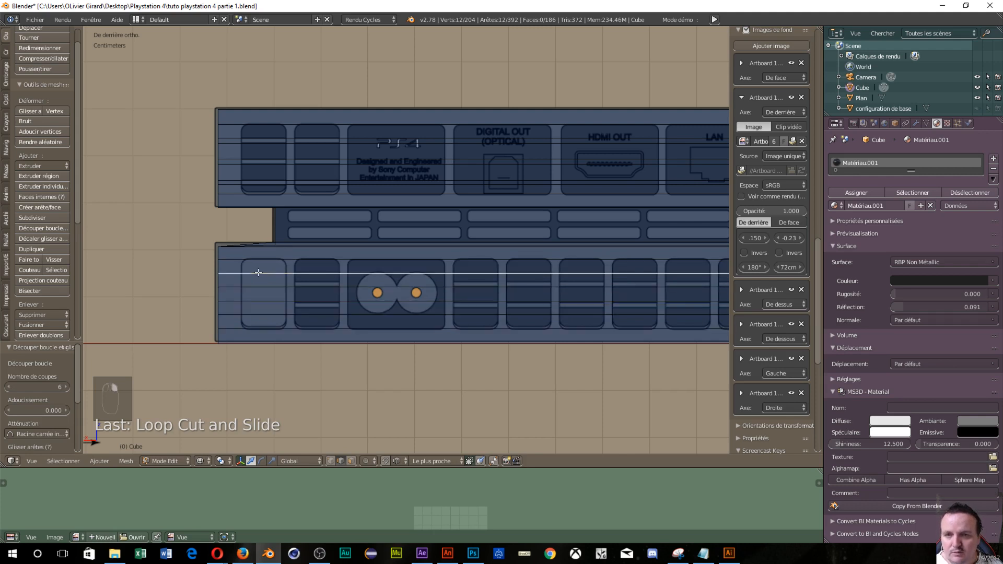
pyautogui.press('g')
pyautogui.press('g')
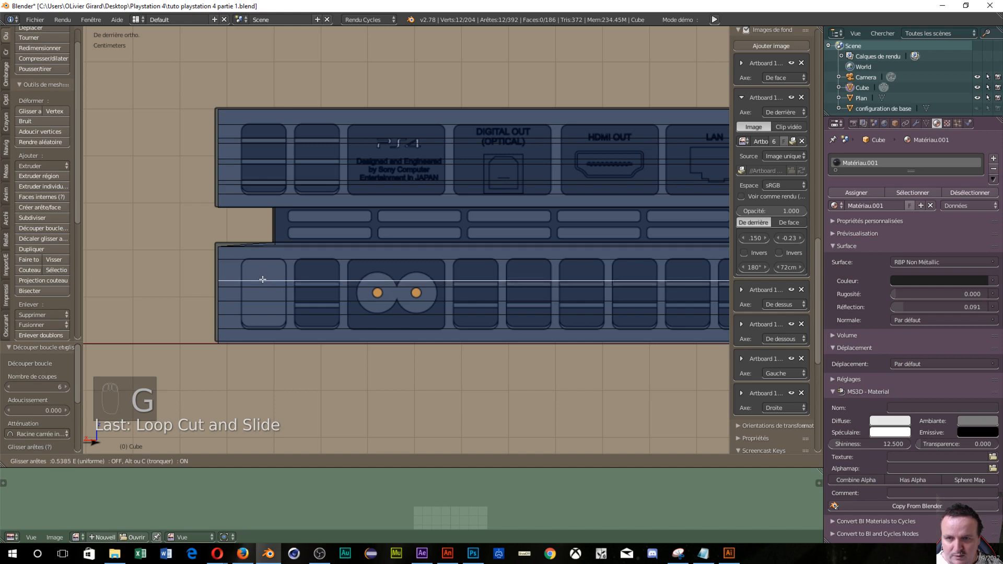
pyautogui.click(262, 280)
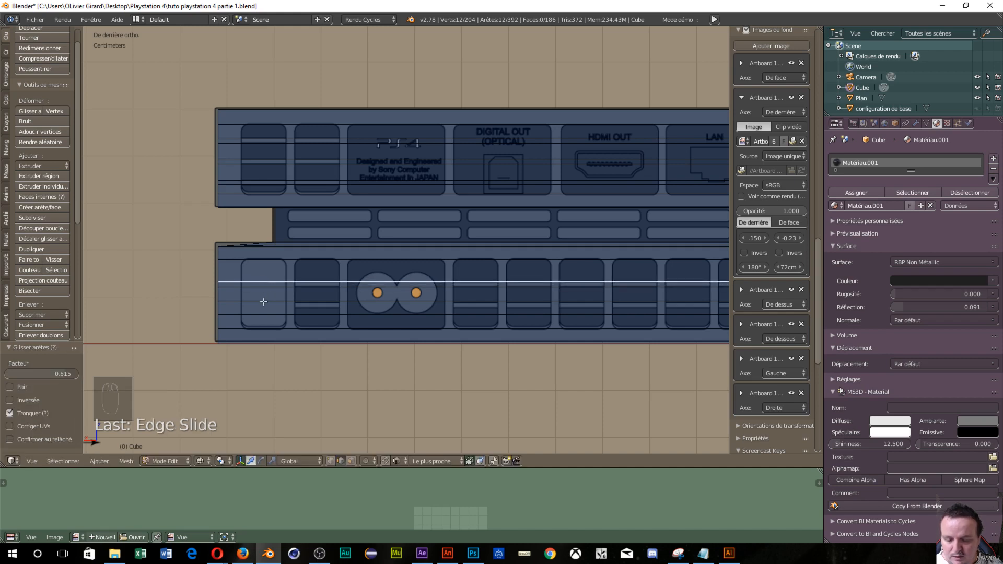
# Step: Slide the fourth and fifth loops of the lower block onto the lower slat's top and bottom outlines, with factors of about 0.115 and -0.583
pyautogui.keyDown('alt'); pyautogui.click(264, 301); pyautogui.keyUp('alt')
pyautogui.press('g')
pyautogui.press('g')
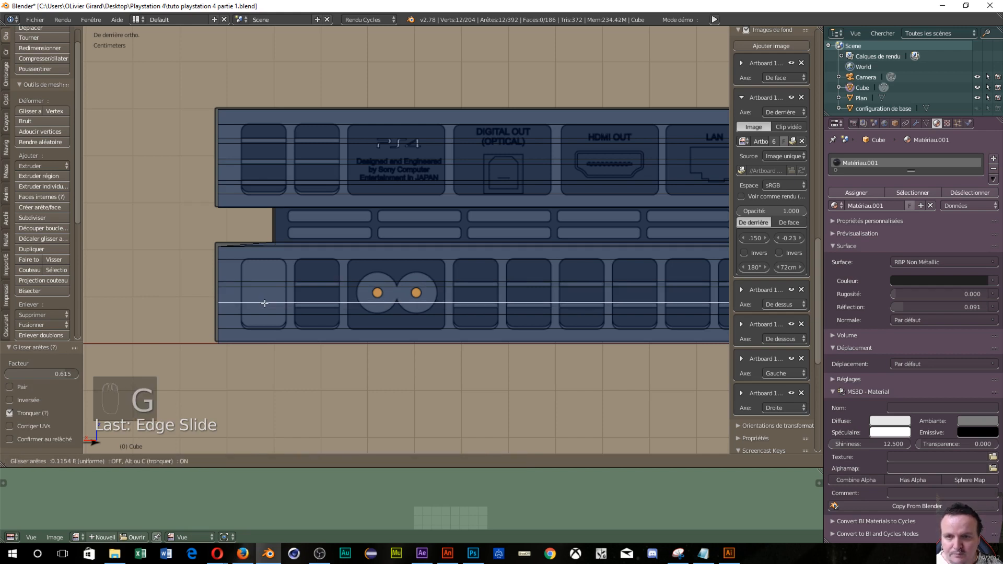
pyautogui.click(265, 303)
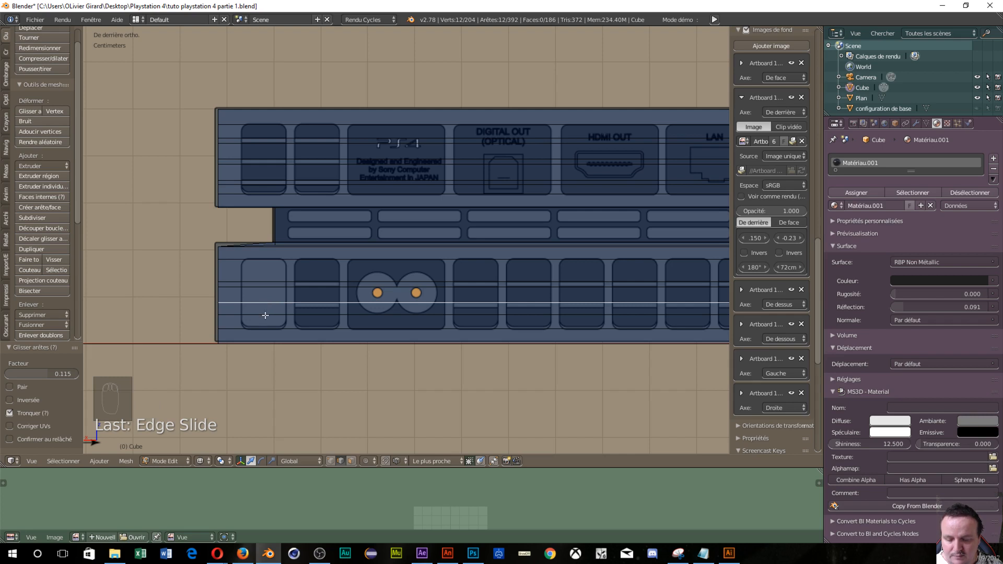
pyautogui.keyDown('alt'); pyautogui.rightClick(265, 316); pyautogui.keyUp('alt')
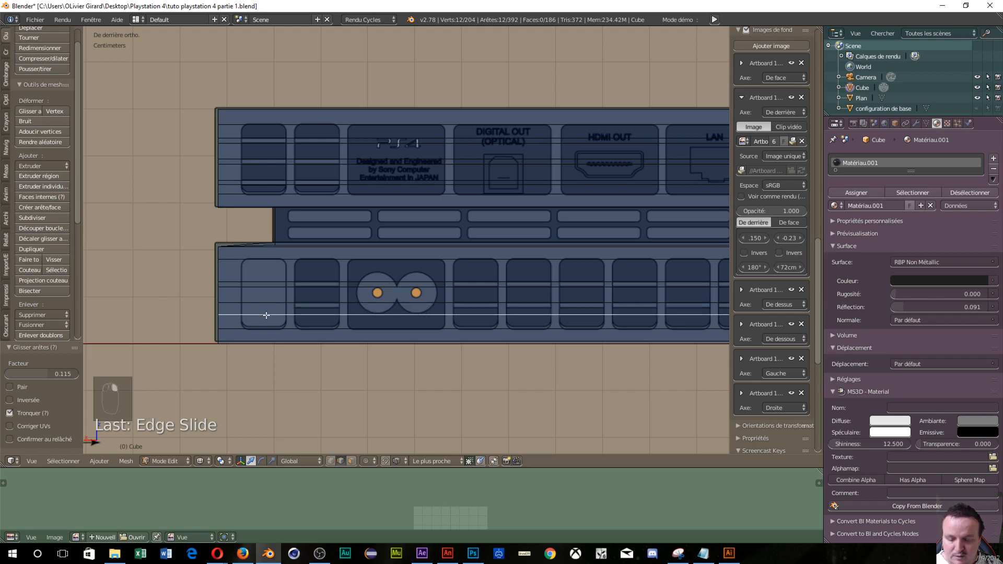
pyautogui.press('g')
pyautogui.press('g')
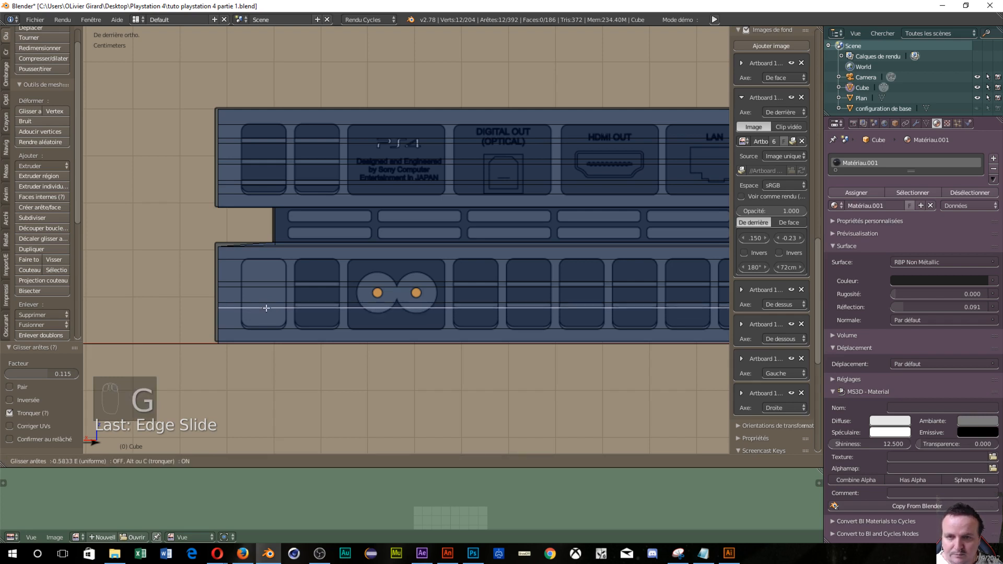
pyautogui.click(266, 308)
# Step: Cut 24 evenly spaced vertical edge loops across the wider left section of the console's back, without sliding them
pyautogui.scroll(-6, 564, 266)
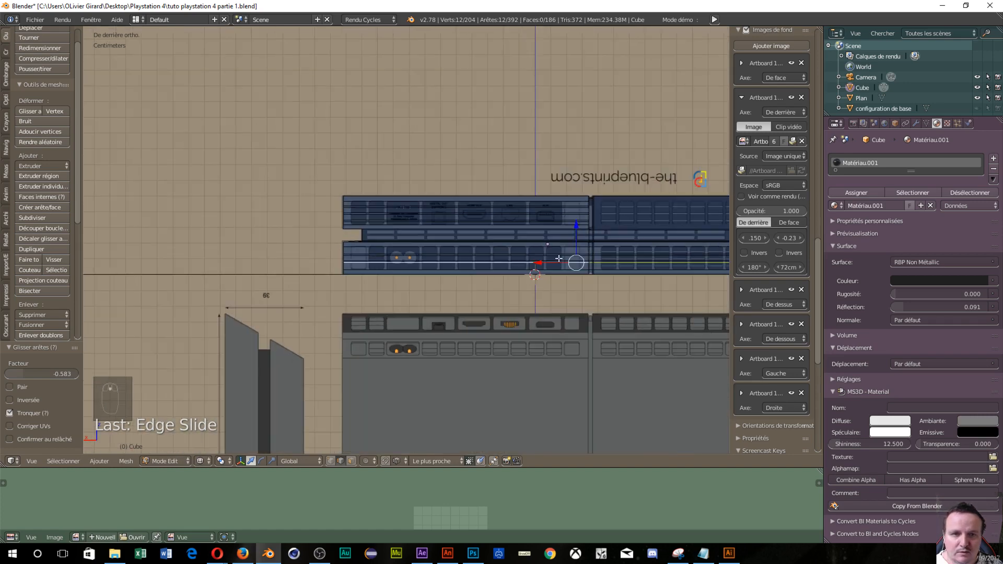
pyautogui.scroll(3, 584, 272)
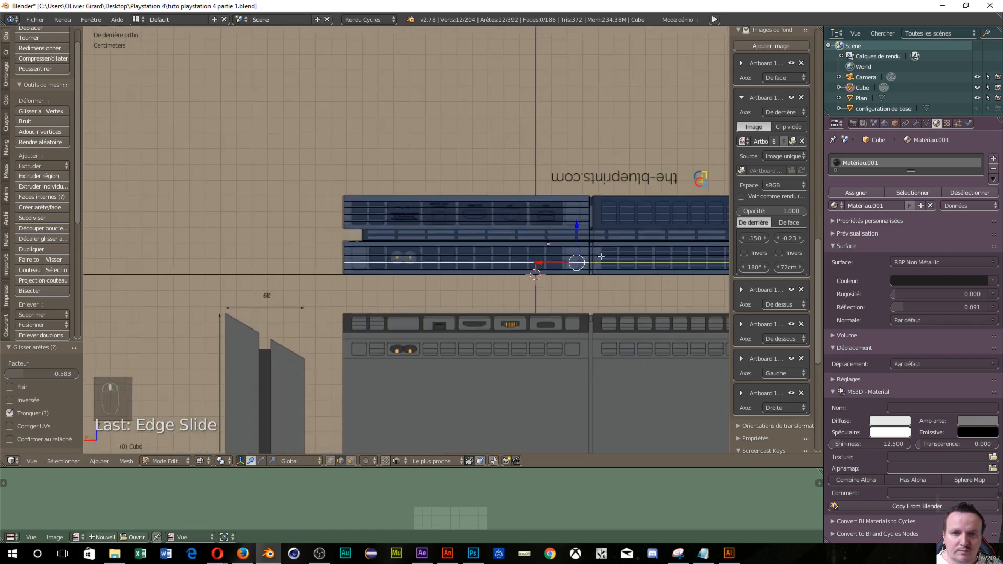
pyautogui.keyDown('shift'); pyautogui.moveTo(537, 247); pyautogui.dragTo(428, 264, button='middle'); pyautogui.keyUp('shift')
pyautogui.scroll(5, 441, 262)
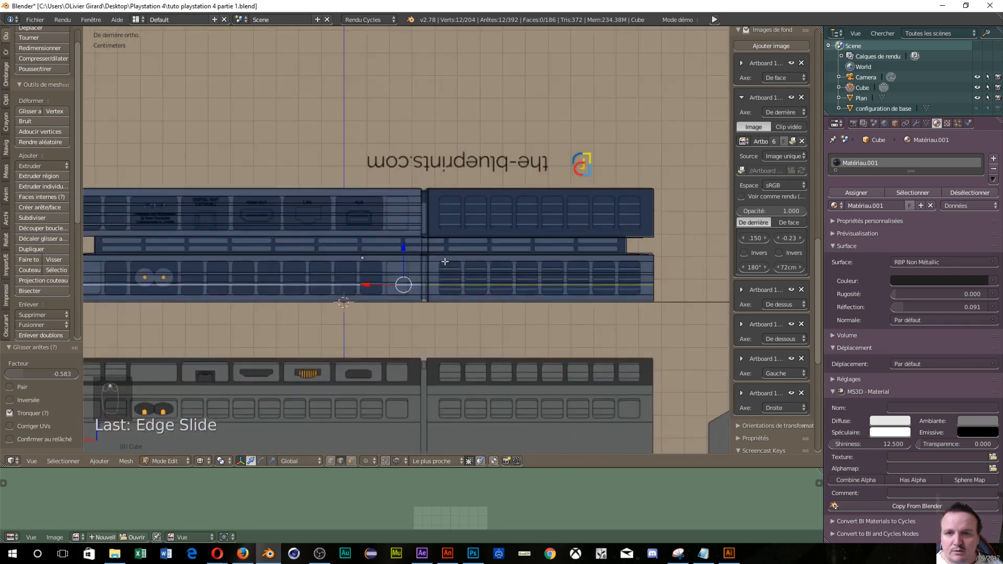
pyautogui.scroll(-4, 461, 255)
pyautogui.scroll(2, 460, 254)
pyautogui.scroll(-2, 460, 254)
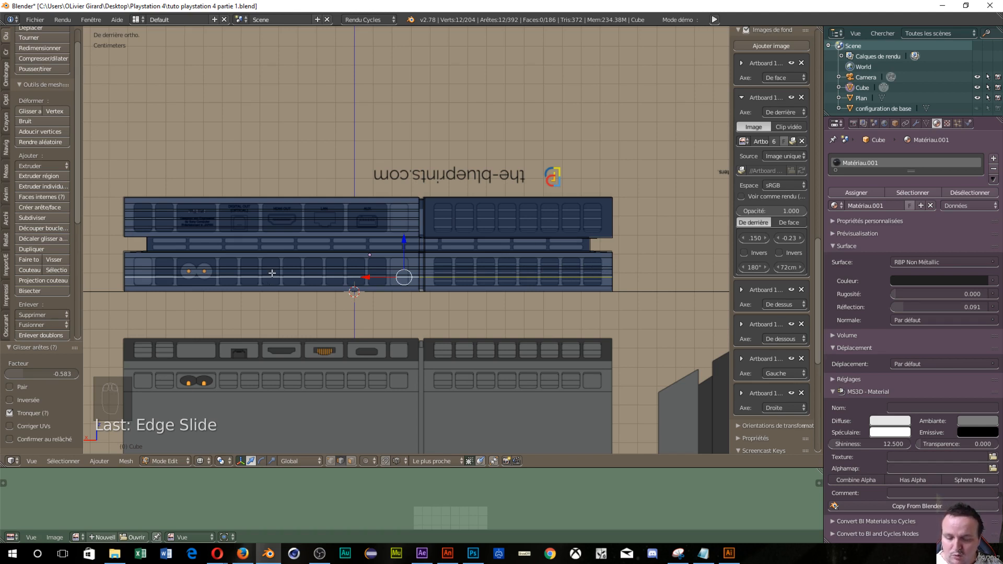
pyautogui.hotkey('ctrl', 'r')
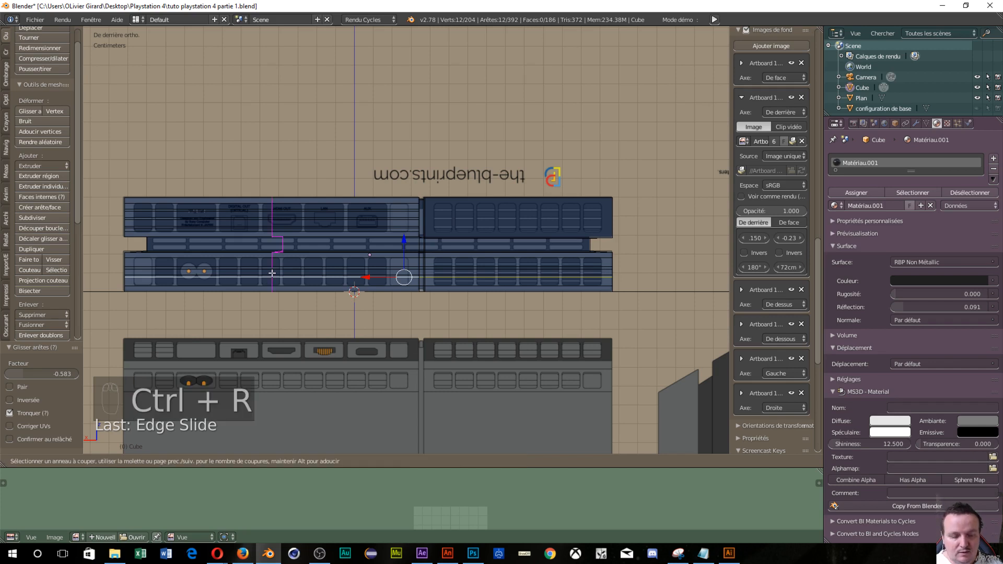
pyautogui.write('40')
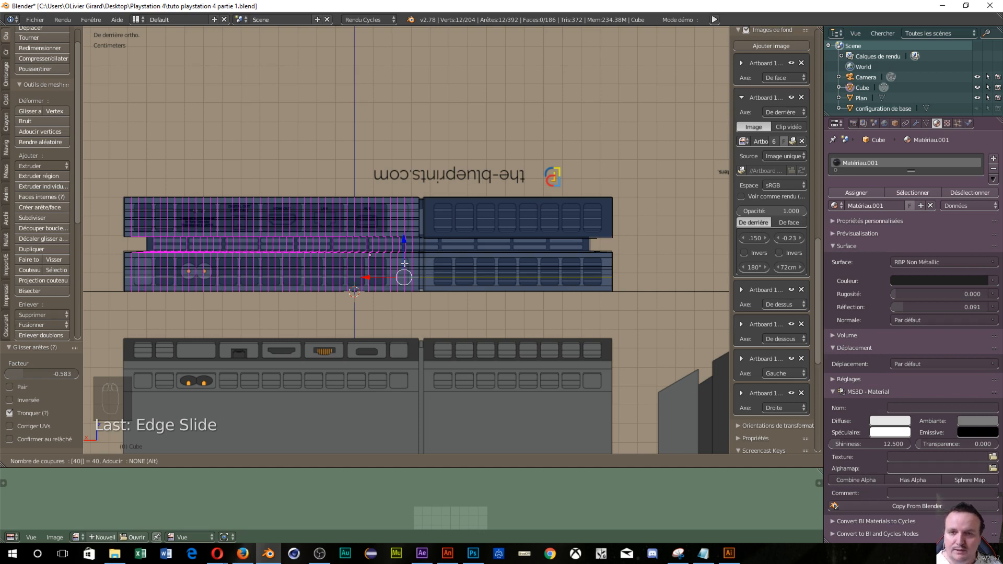
pyautogui.press('BackSpace')
pyautogui.press('BackSpace')
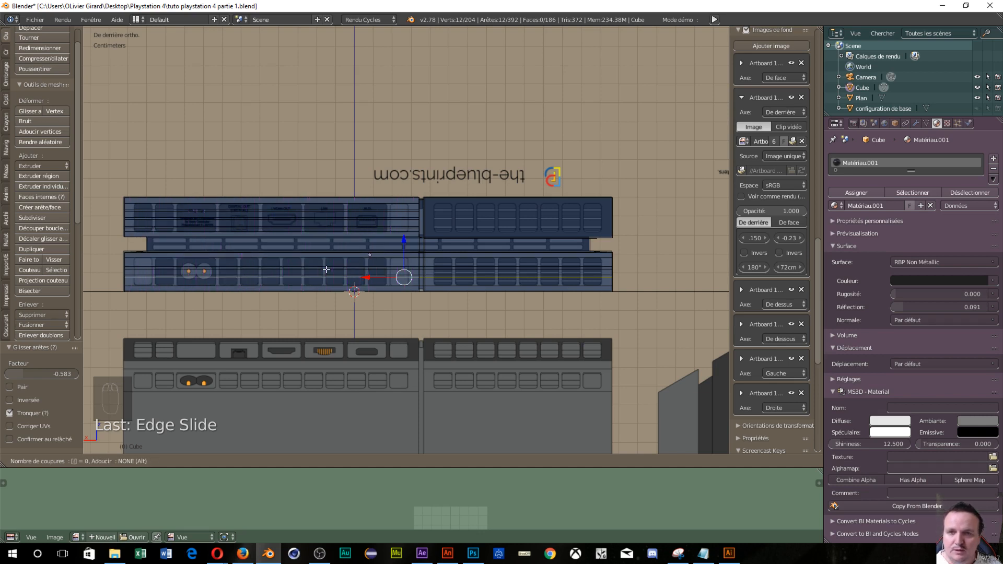
pyautogui.write('24')
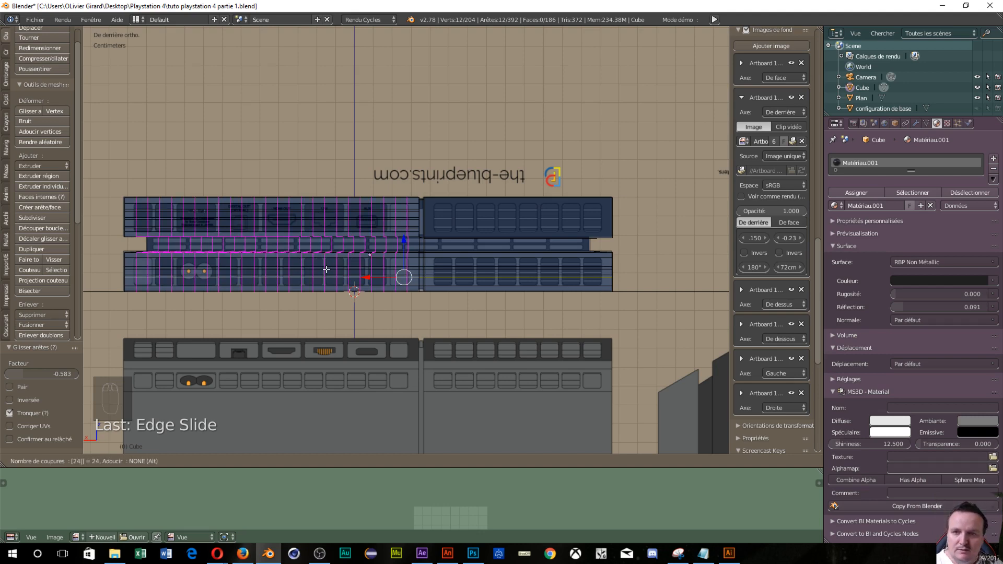
pyautogui.press('Return')
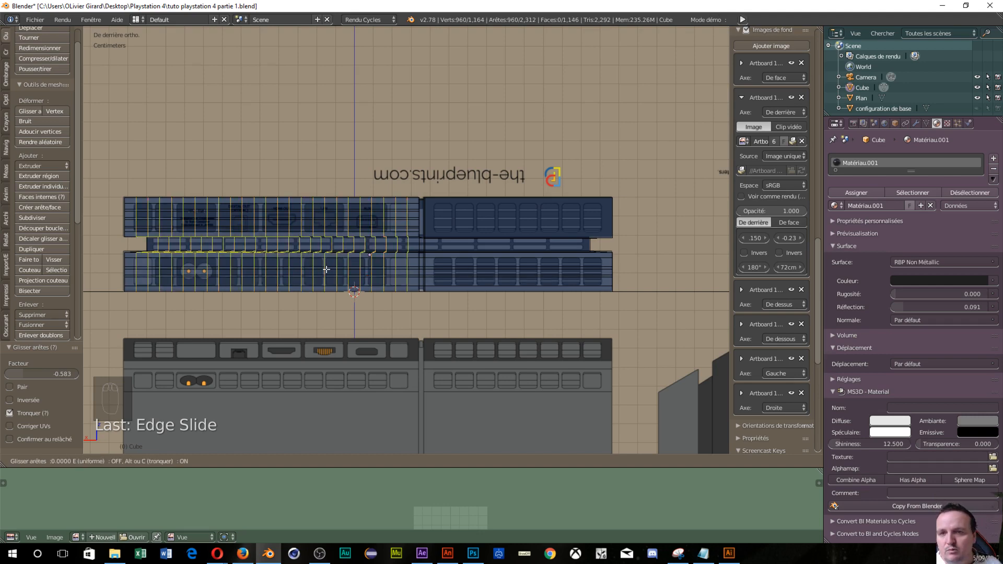
pyautogui.press('Return')
# Step: Slide the first two vertical loops onto the leftmost vent's left and right outlines, with factors of about -0.191 and 0.338
pyautogui.scroll(3, 218, 295)
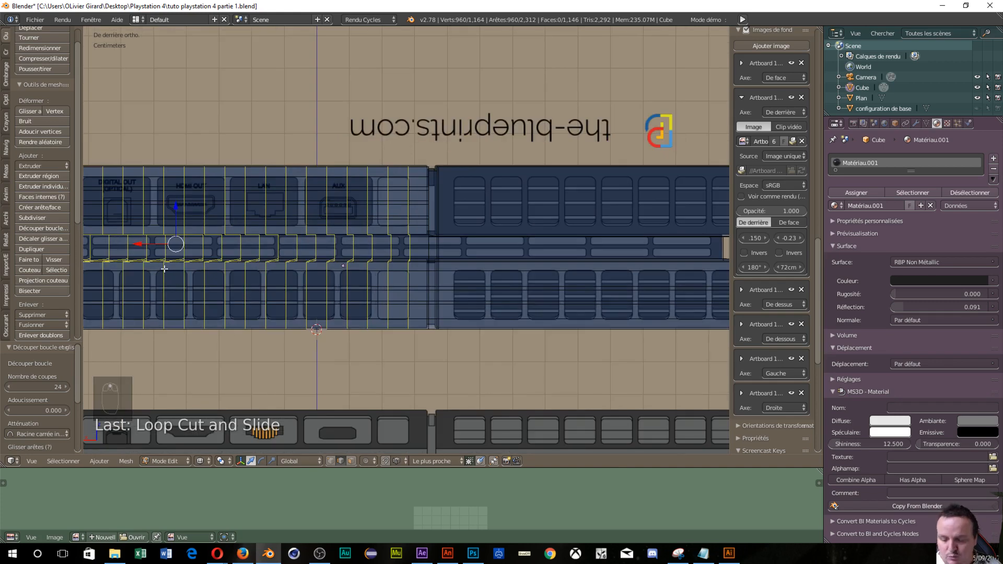
pyautogui.keyDown('shift'); pyautogui.moveTo(165, 268); pyautogui.dragTo(519, 237, button='middle'); pyautogui.keyUp('shift')
pyautogui.scroll(3, 404, 268)
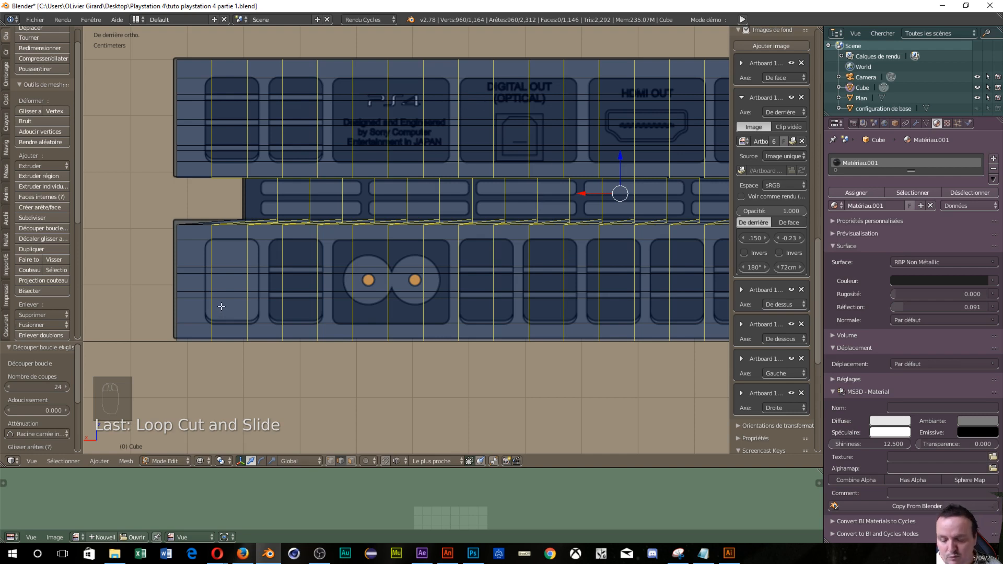
pyautogui.keyDown('alt'); pyautogui.rightClick(212, 277); pyautogui.keyUp('alt')
pyautogui.press('g')
pyautogui.press('g')
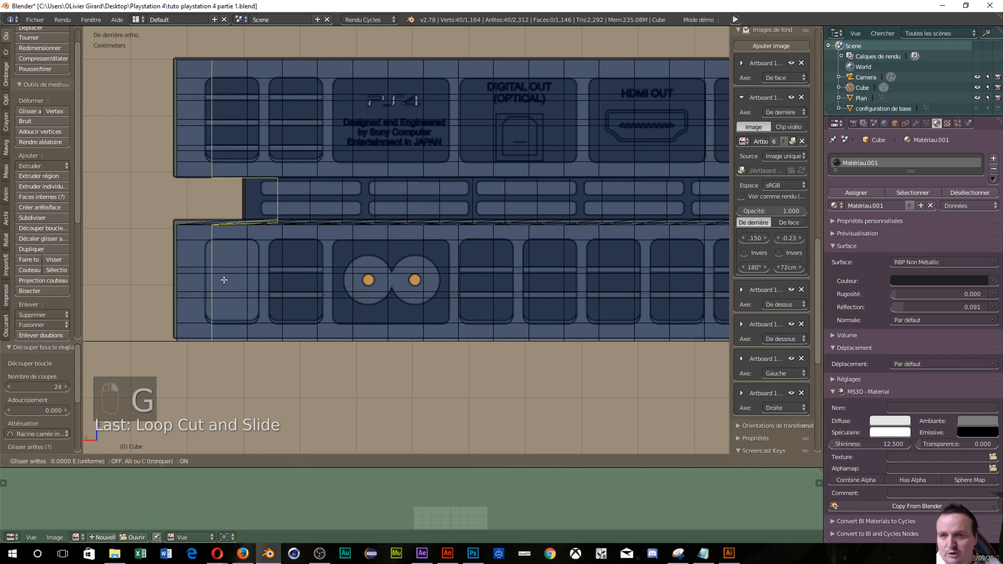
pyautogui.click(280, 310)
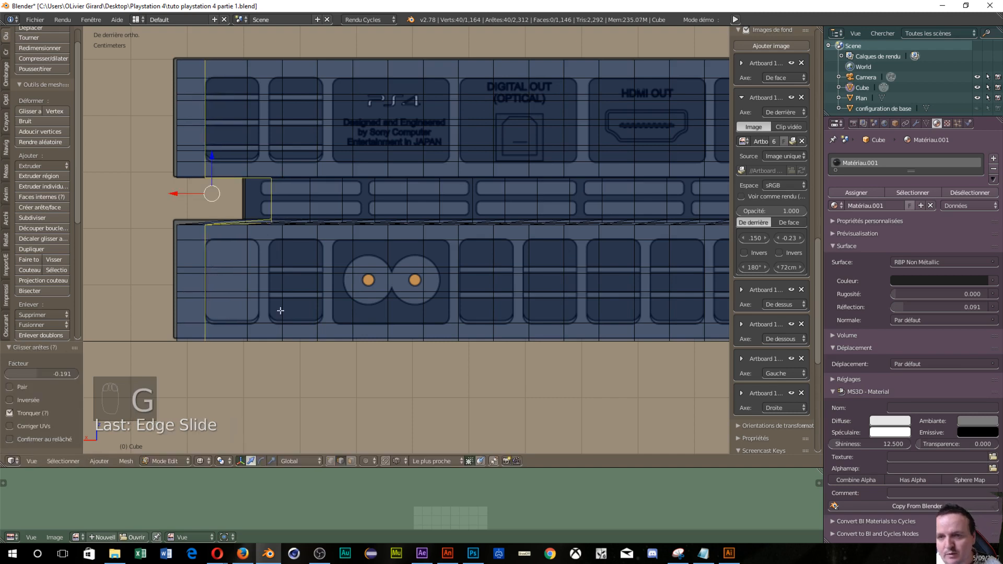
pyautogui.keyDown('alt'); pyautogui.rightClick(251, 330); pyautogui.keyUp('alt')
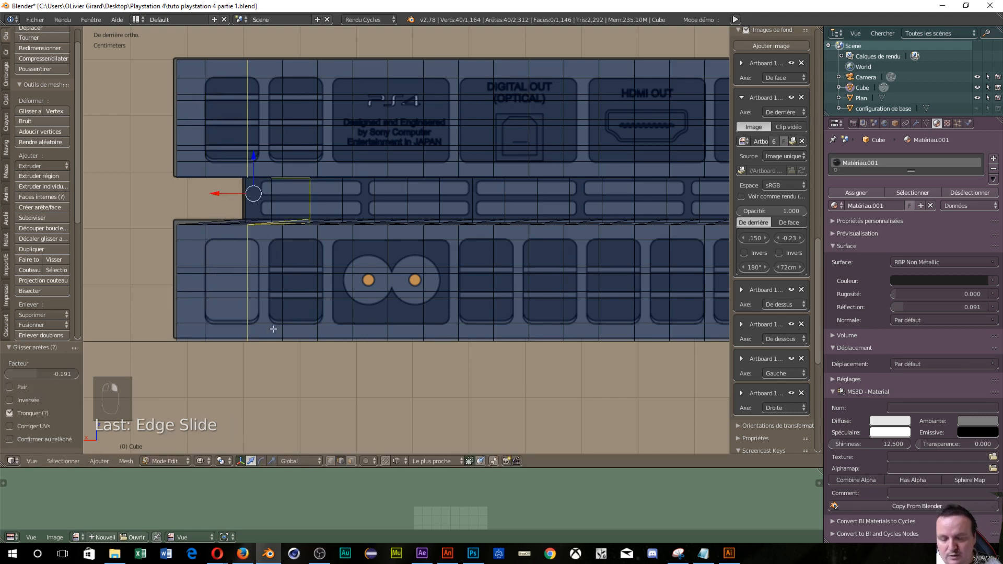
pyautogui.press('g')
pyautogui.press('g')
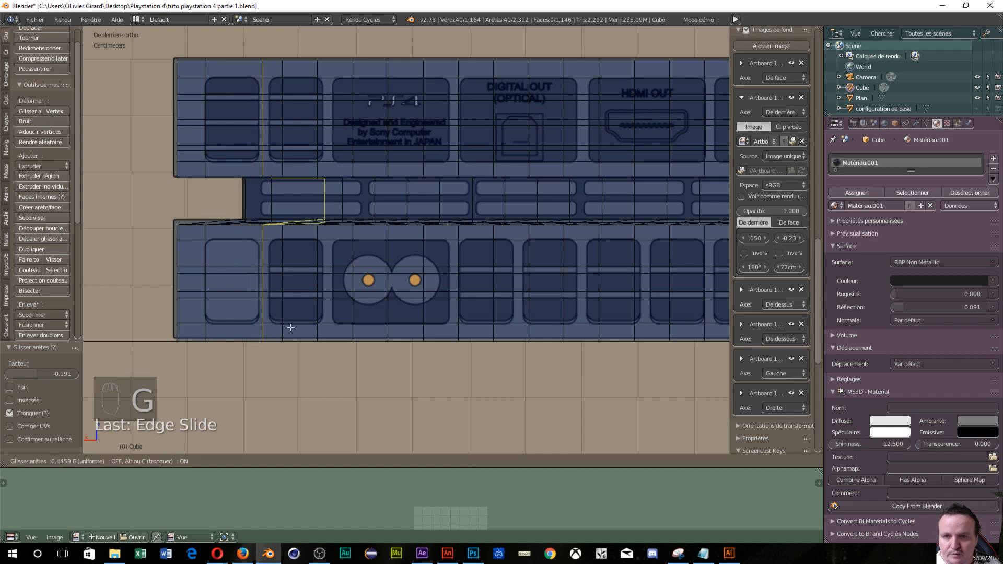
pyautogui.click(287, 328)
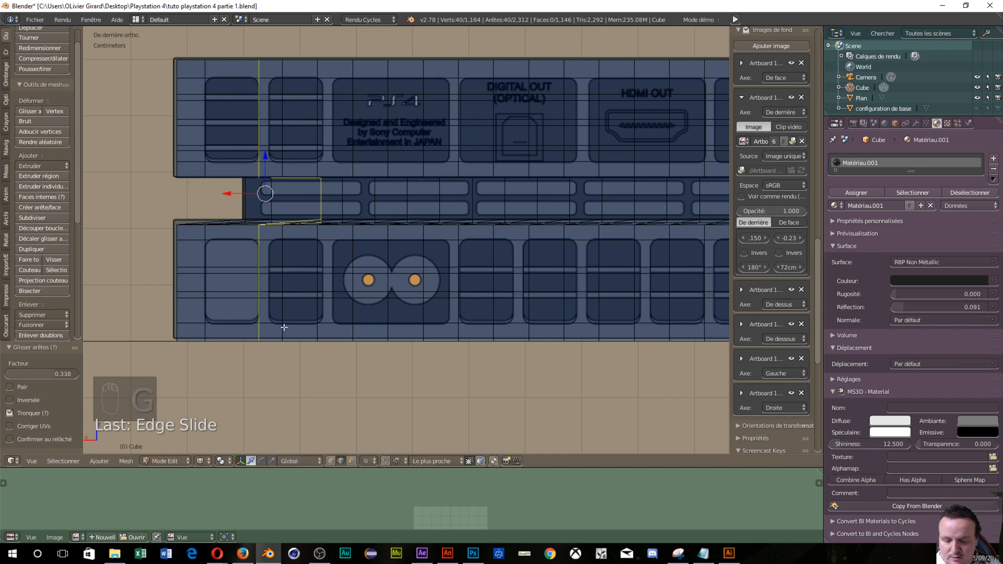
# Step: Slide the third and fourth vertical loops onto the second vent's left and right outlines, with factors of about -0.536 and 0.150
pyautogui.keyDown('alt'); pyautogui.rightClick(284, 327); pyautogui.keyUp('alt')
pyautogui.press('g')
pyautogui.press('g')
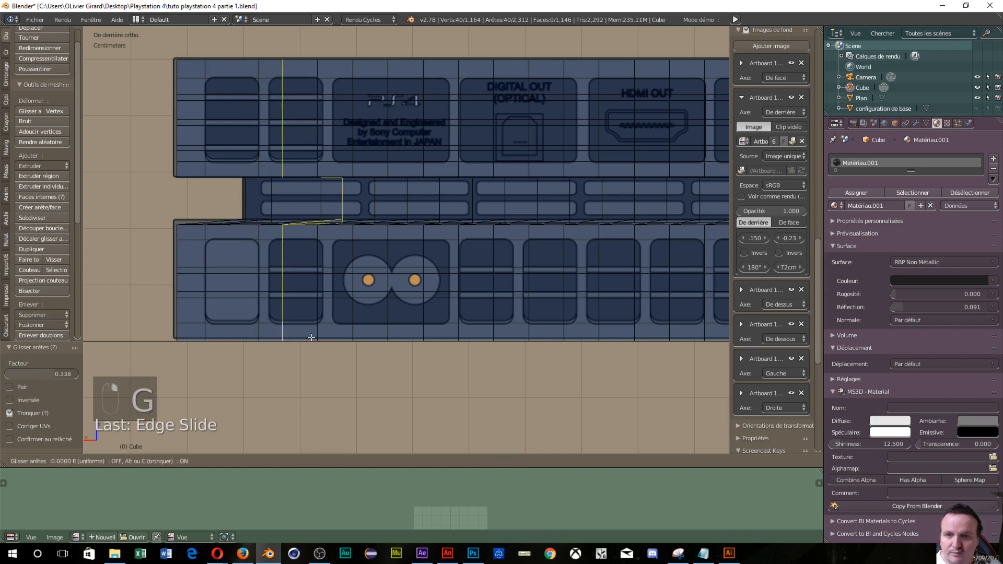
pyautogui.click(295, 339)
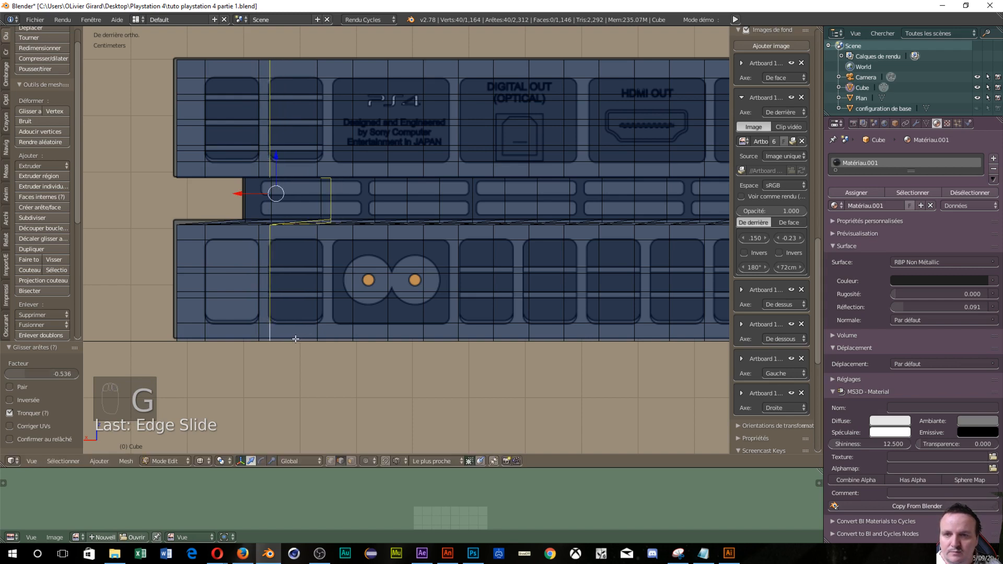
pyautogui.keyDown('alt'); pyautogui.rightClick(317, 335); pyautogui.keyUp('alt')
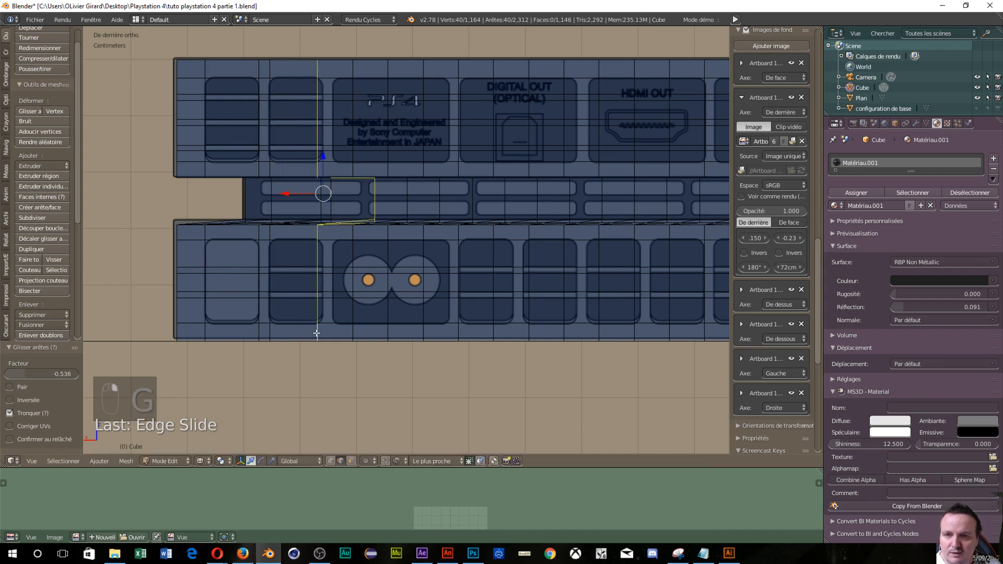
pyautogui.press('g')
pyautogui.press('g')
pyautogui.click(345, 328)
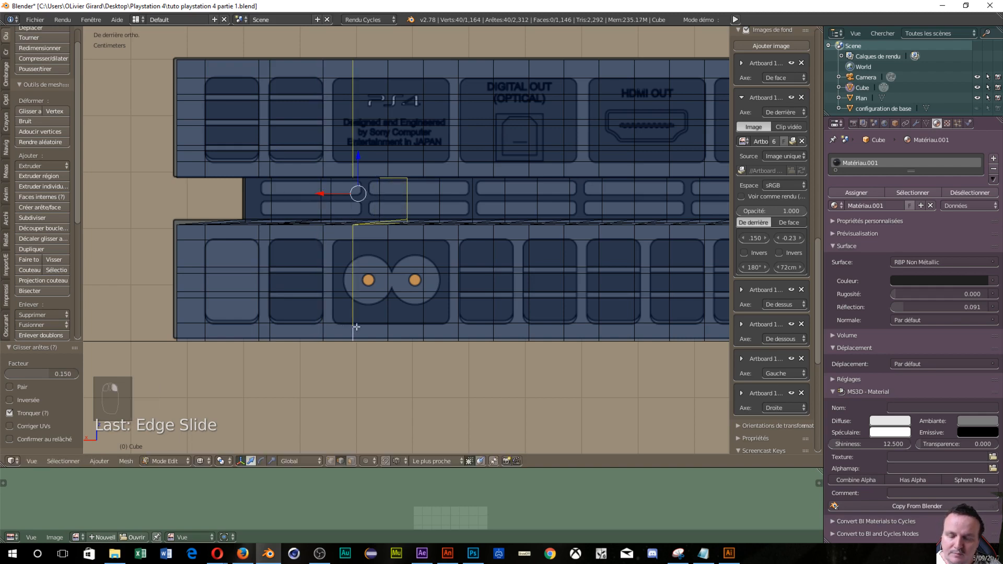
# Step: Slide the fifth vertical loop onto the left outline of the power socket's recess, by a factor of about -0.667
pyautogui.press('g')
pyautogui.press('g')
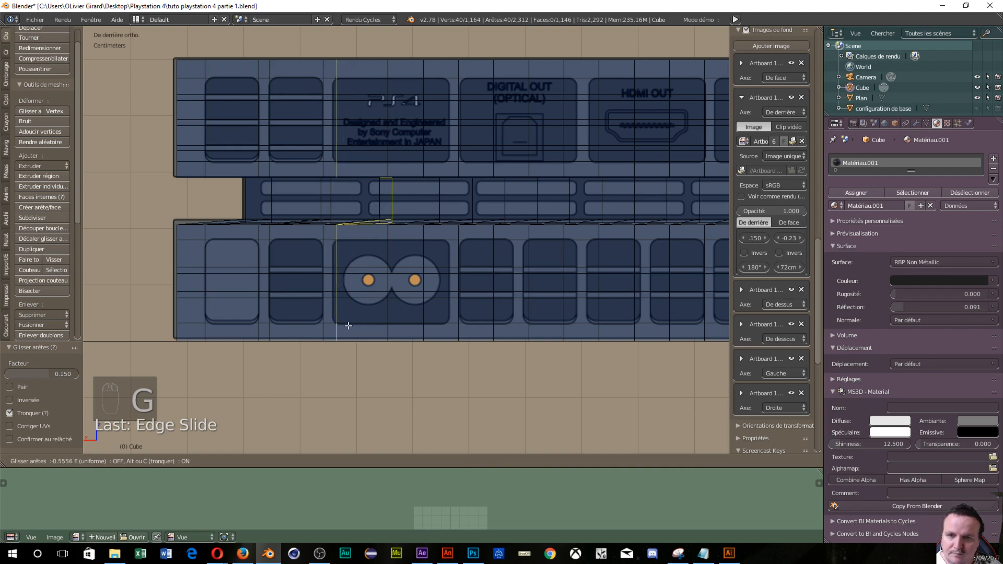
pyautogui.click(346, 326)
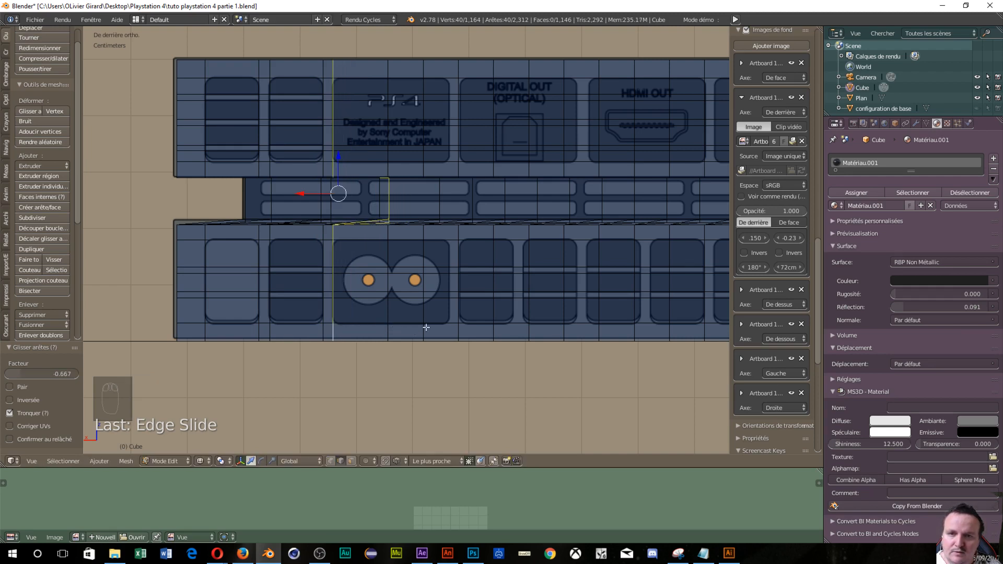
# Step: Slide the last two vertical loops onto the right and left outlines of the light panel beside the seam, with factors of about 0.053 and -0.466
pyautogui.scroll(-1, 558, 265)
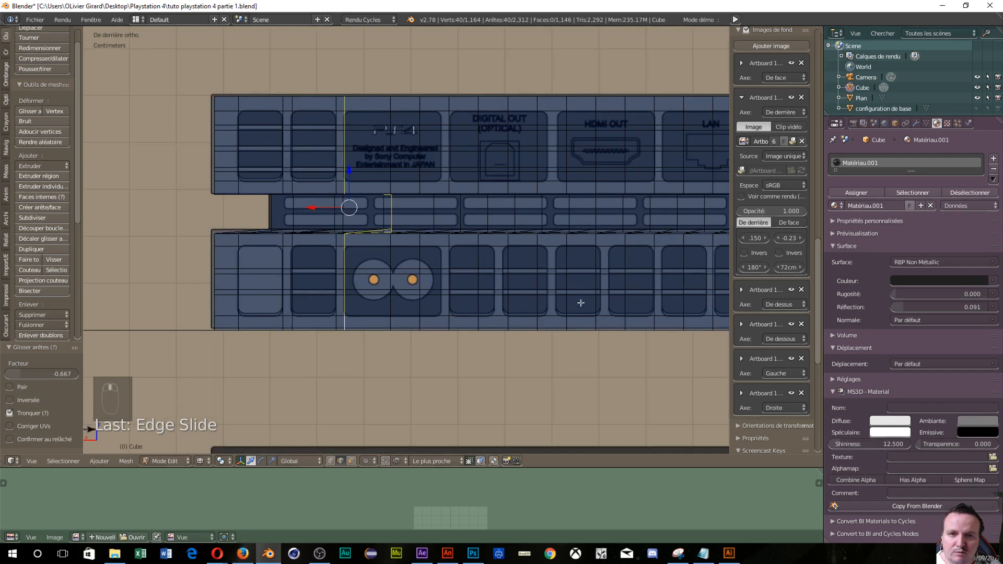
pyautogui.keyDown('shift'); pyautogui.moveTo(577, 302); pyautogui.dragTo(260, 280, button='middle'); pyautogui.keyUp('shift')
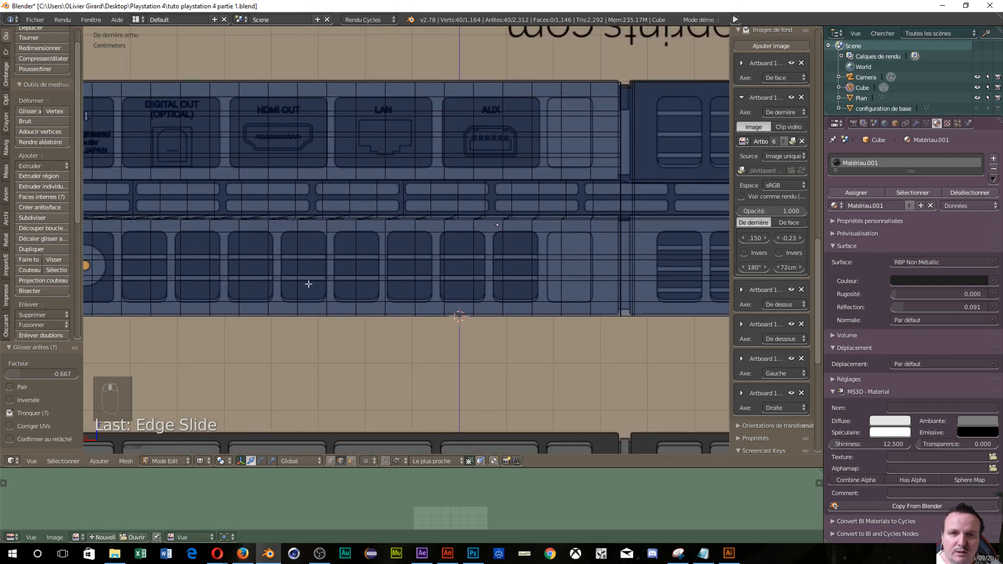
pyautogui.keyDown('alt'); pyautogui.rightClick(588, 302); pyautogui.keyUp('alt')
pyautogui.keyDown('alt'); pyautogui.rightClick(591, 307); pyautogui.keyUp('alt')
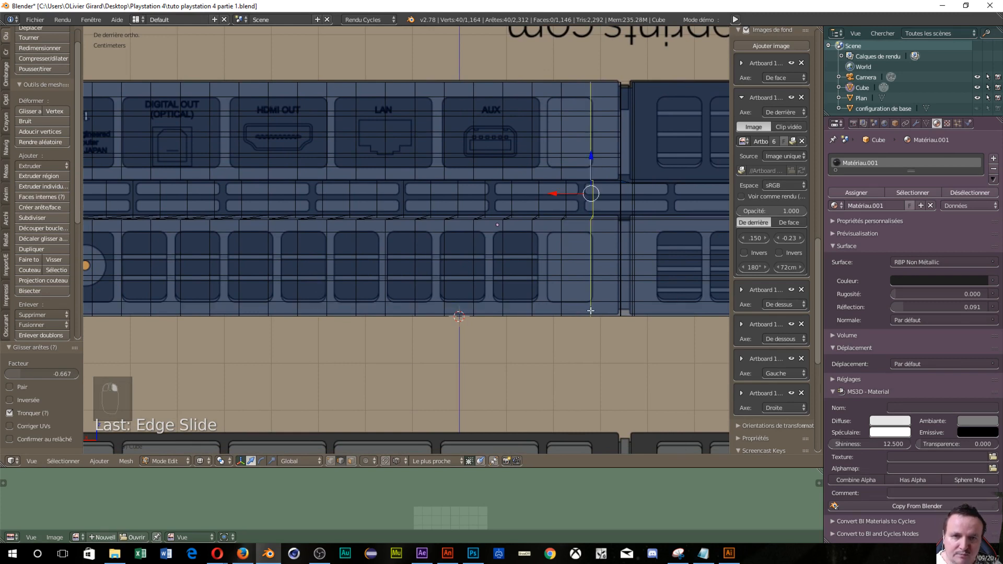
pyautogui.press('g')
pyautogui.press('g')
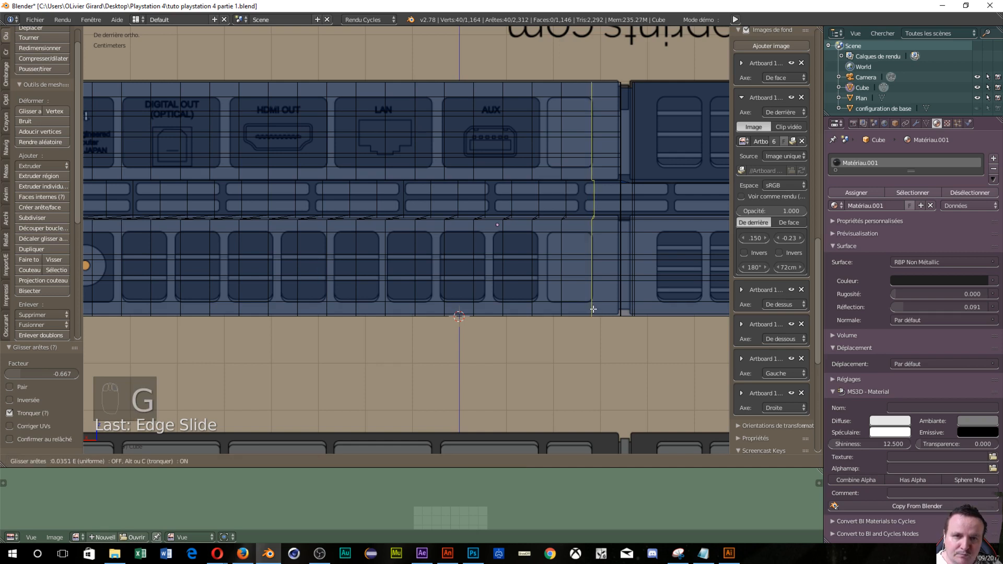
pyautogui.click(593, 309)
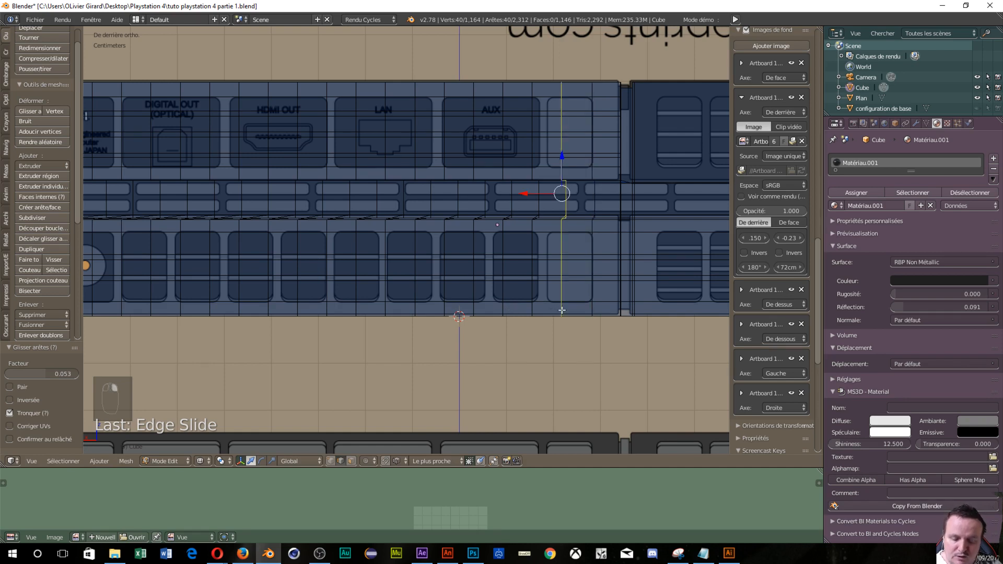
pyautogui.press('g')
pyautogui.press('g')
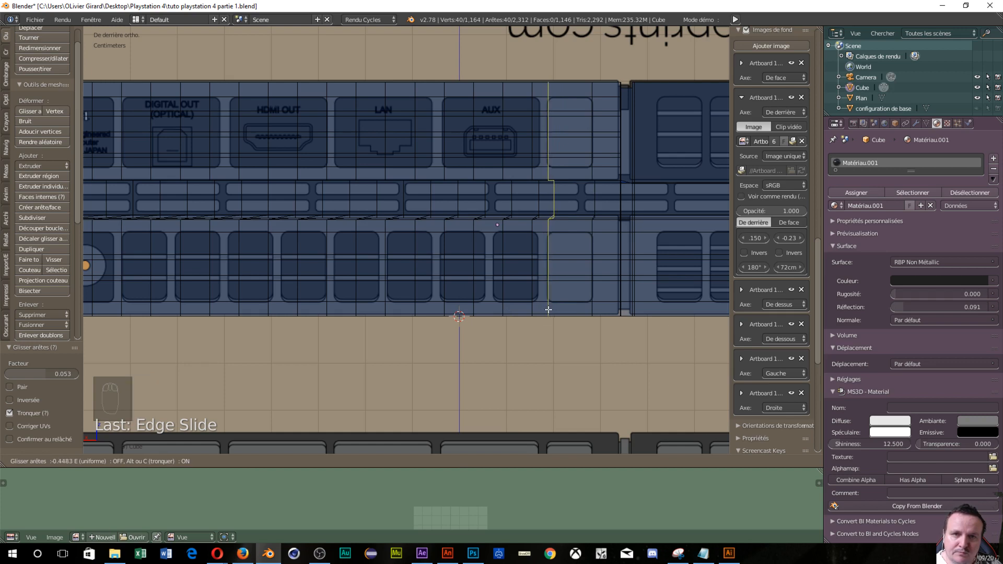
pyautogui.click(547, 309)
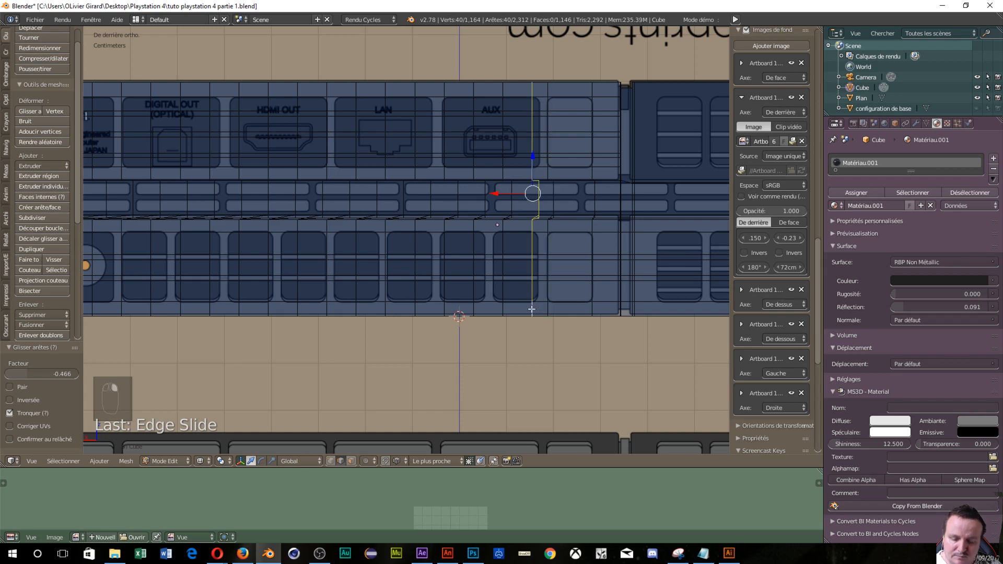
# Step: Slide the next two loops onto the last dark vent's right and left outlines, with factors of 0.364 and -0.306, nudging the left one by -0.032
pyautogui.press('g')
pyautogui.press('g')
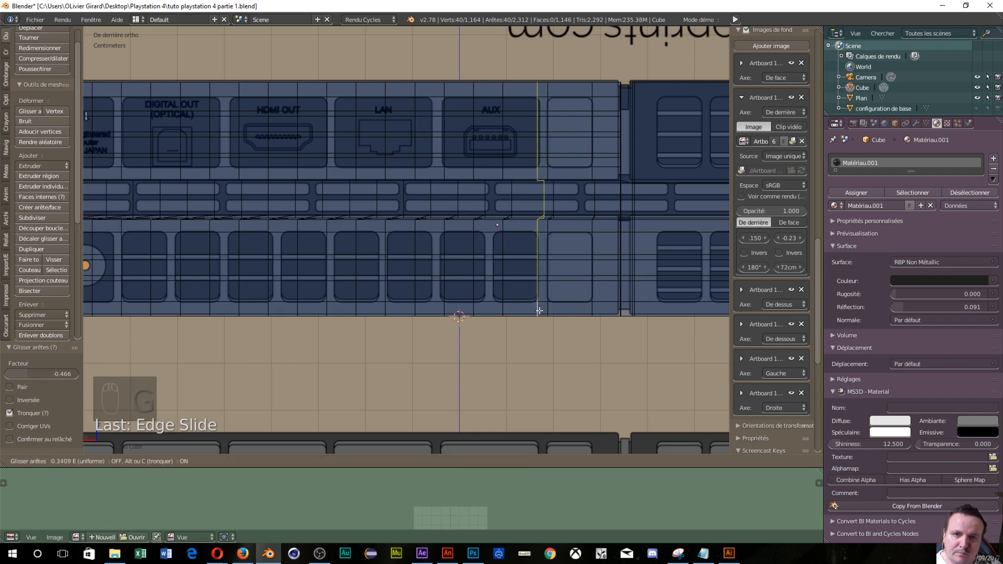
pyautogui.click(539, 310)
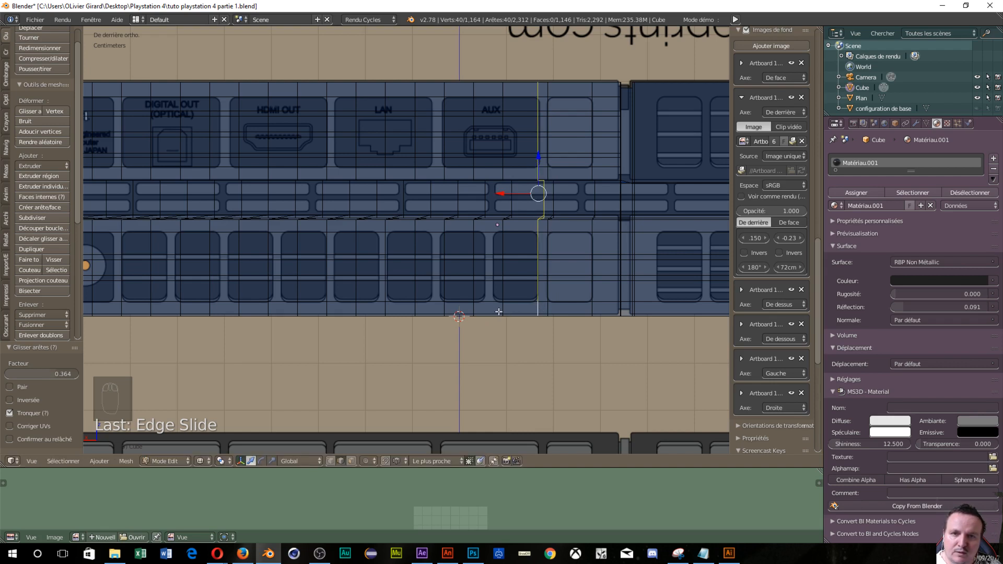
pyautogui.press('g')
pyautogui.press('g')
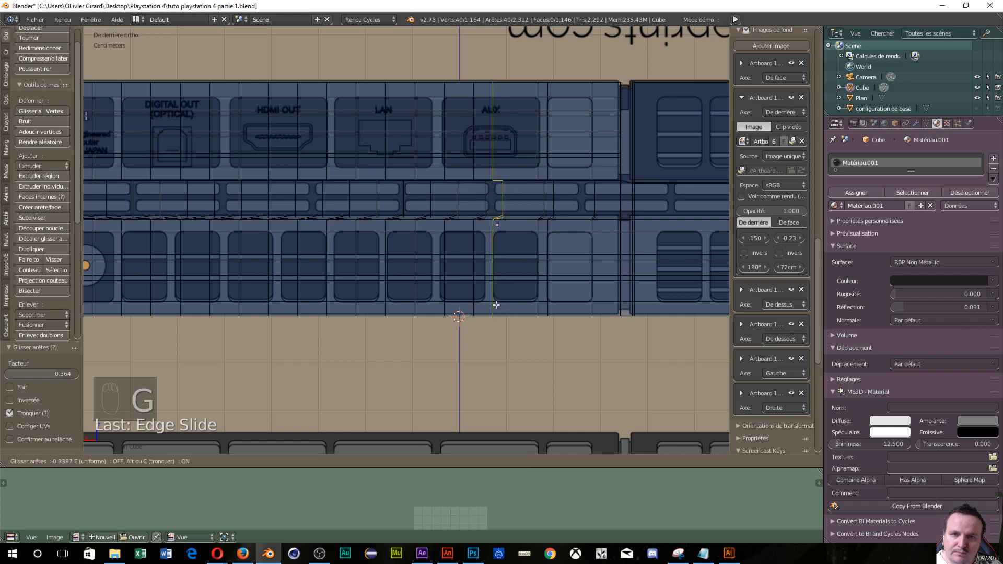
pyautogui.click(496, 305)
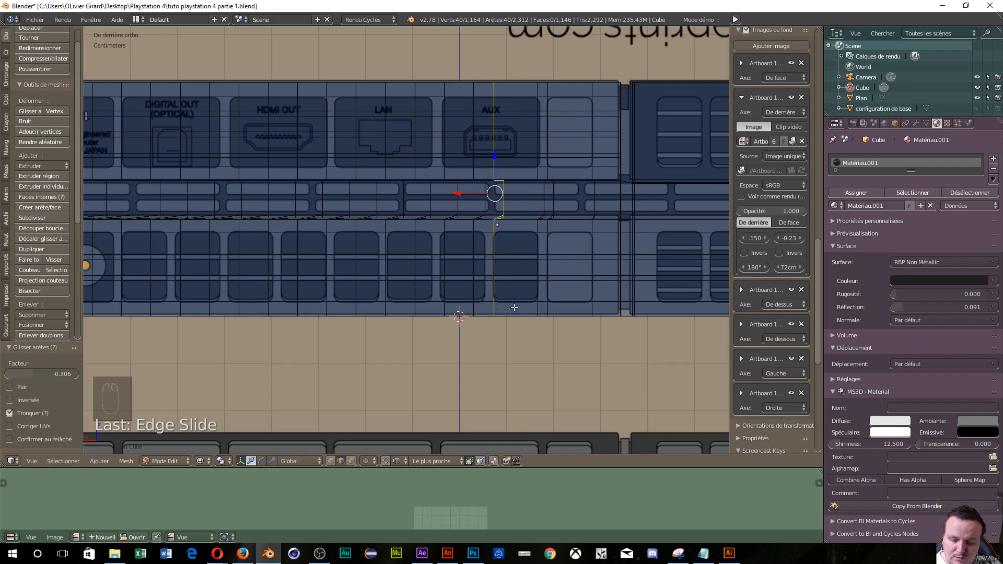
pyautogui.press('g')
pyautogui.press('g')
pyautogui.click(498, 304)
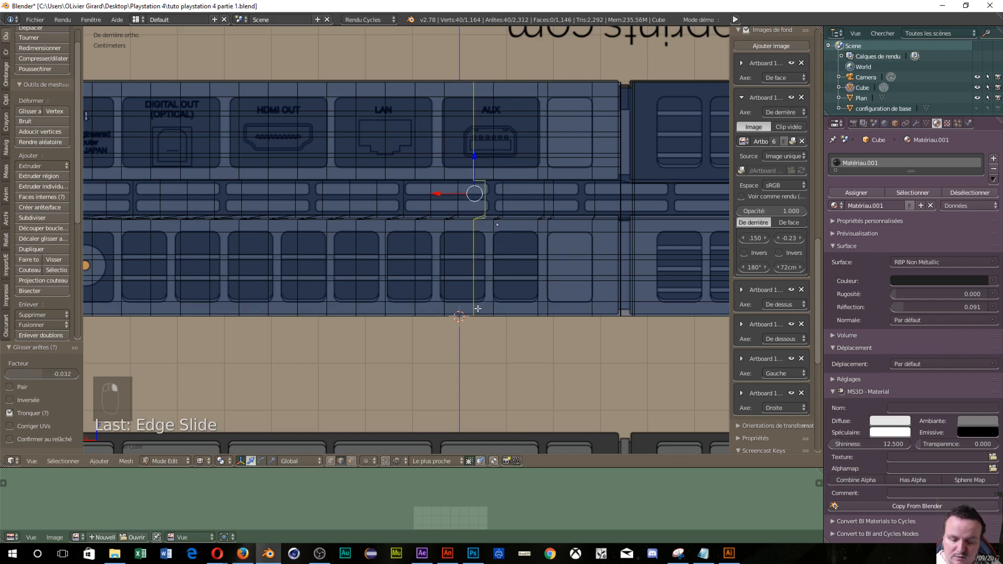
# Step: Slide the next two vertical loops onto the right and left outlines of the vent under the AUX recess's left half, with factors 0.617 and -0.132
pyautogui.press('g')
pyautogui.press('g')
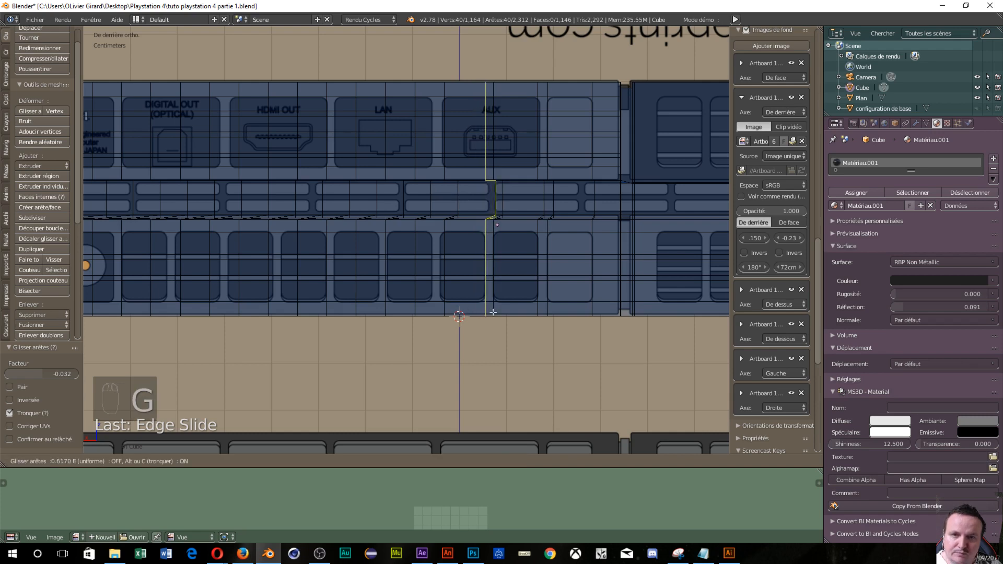
pyautogui.click(452, 316)
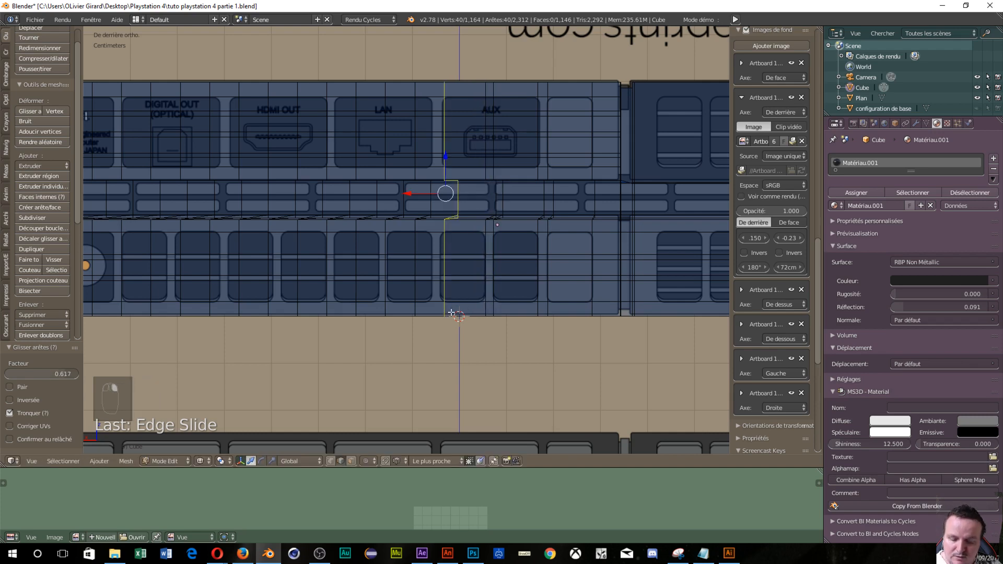
pyautogui.press('g')
pyautogui.press('g')
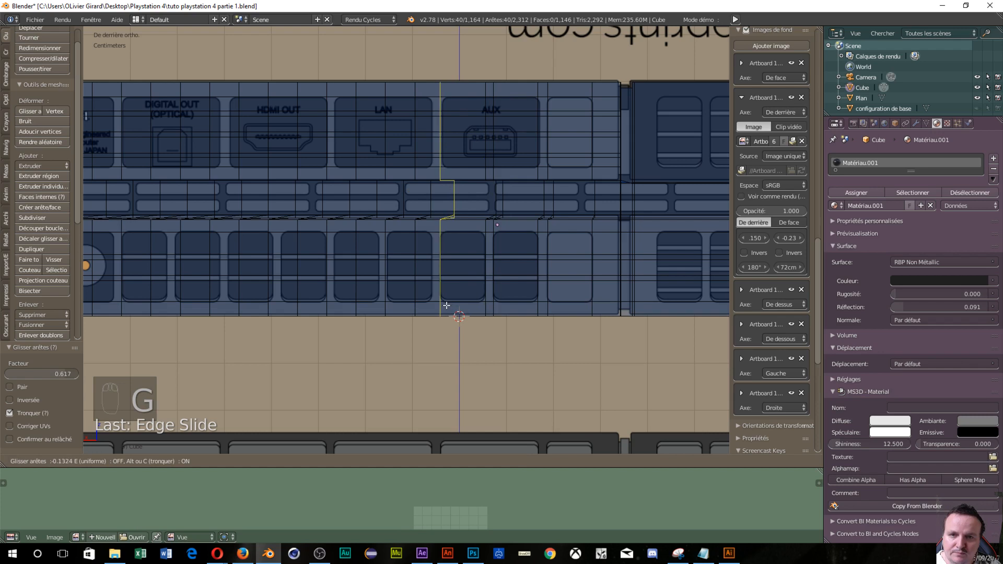
pyautogui.click(442, 305)
# Step: Slide the next two loops onto the right and left outlines of the vent under the LAN recess's right half, with factors 0.679 and 0.027
pyautogui.press('g')
pyautogui.press('g')
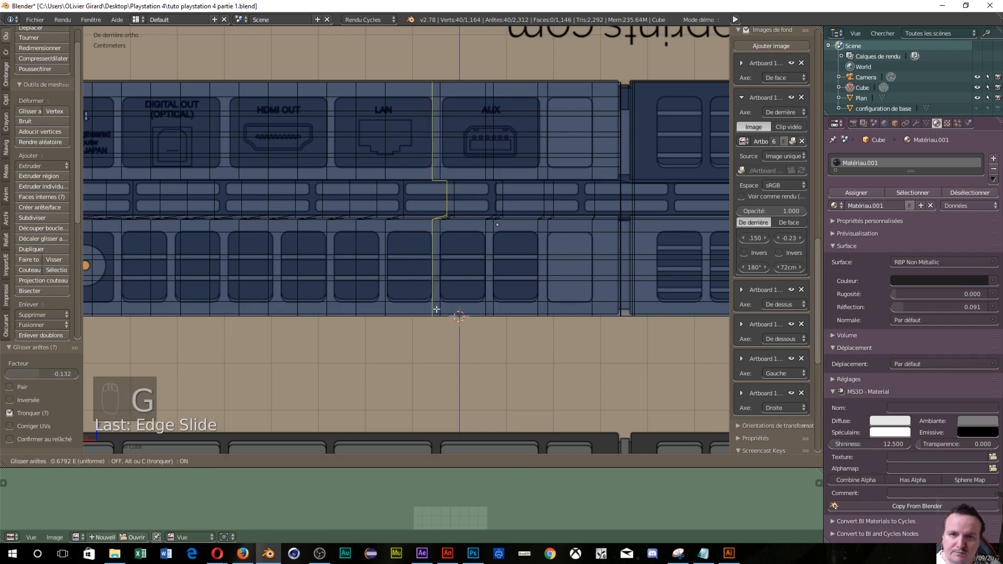
pyautogui.click(385, 309)
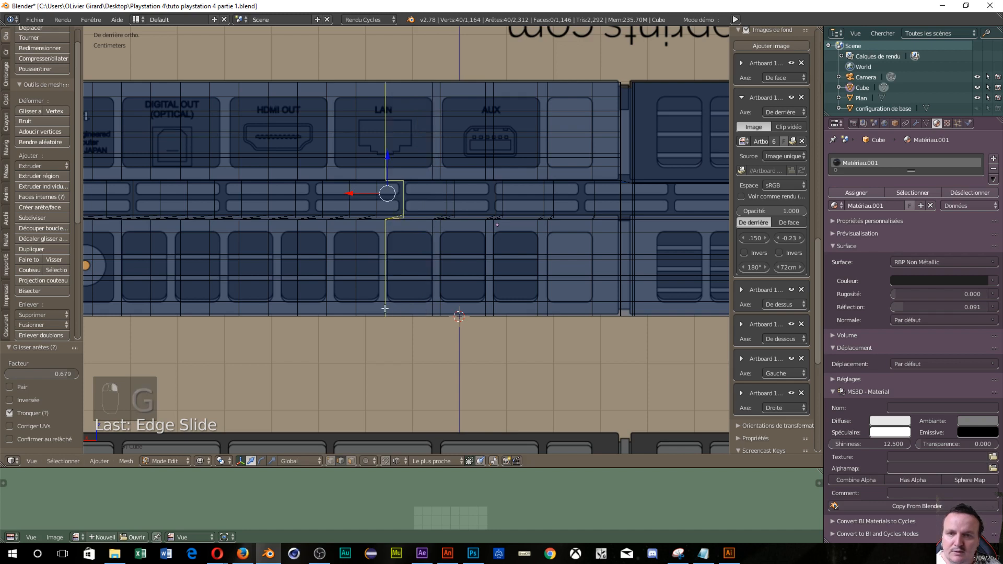
pyautogui.press('g')
pyautogui.press('g')
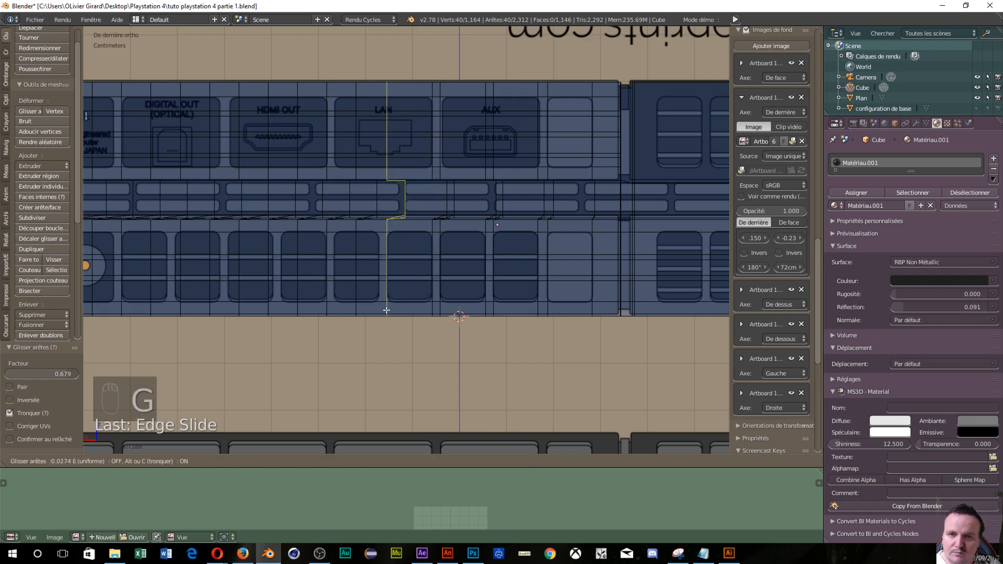
pyautogui.click(382, 308)
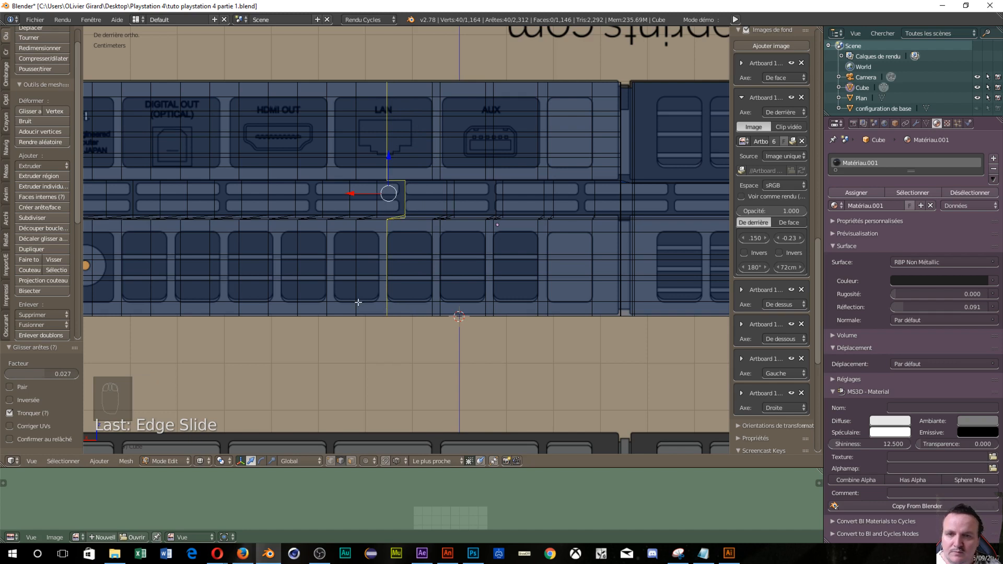
# Step: Slide the next two loops onto the right and left outlines of the vent under the LAN recess's left half, with factors 0.724 and 0.154
pyautogui.keyDown('alt'); pyautogui.rightClick(357, 302); pyautogui.keyUp('alt')
pyautogui.keyDown('alt'); pyautogui.rightClick(357, 309); pyautogui.keyUp('alt')
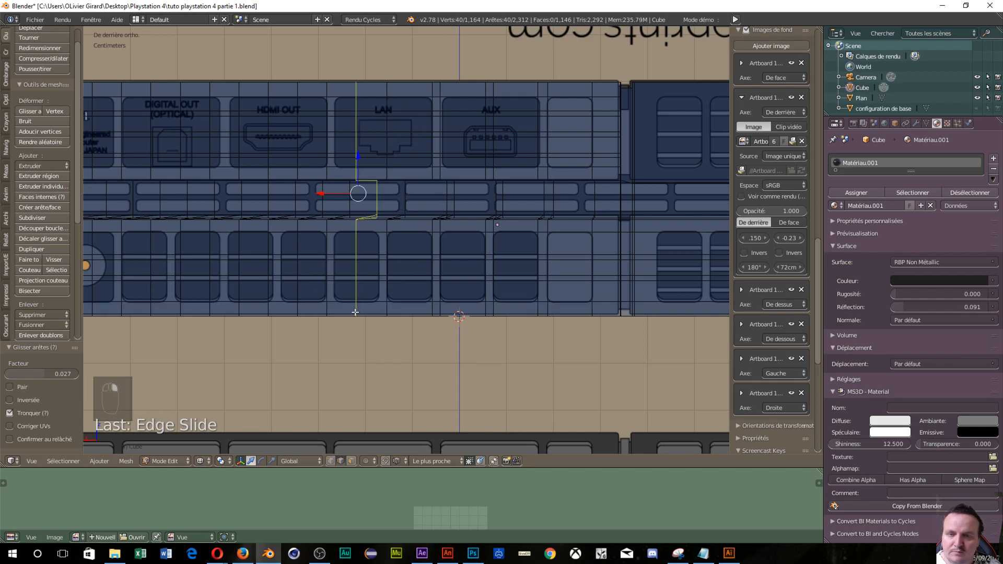
pyautogui.press('g')
pyautogui.press('g')
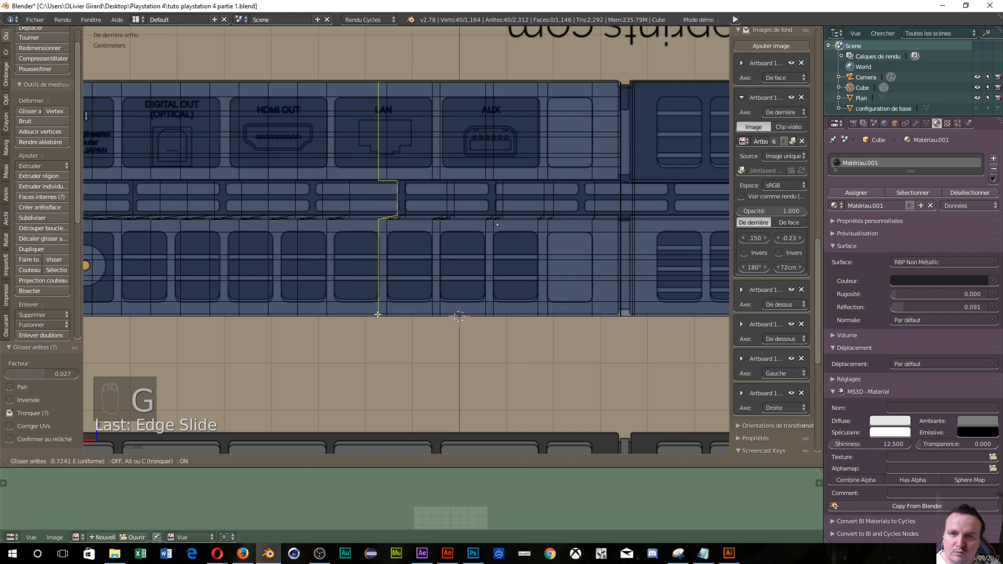
pyautogui.click(378, 314)
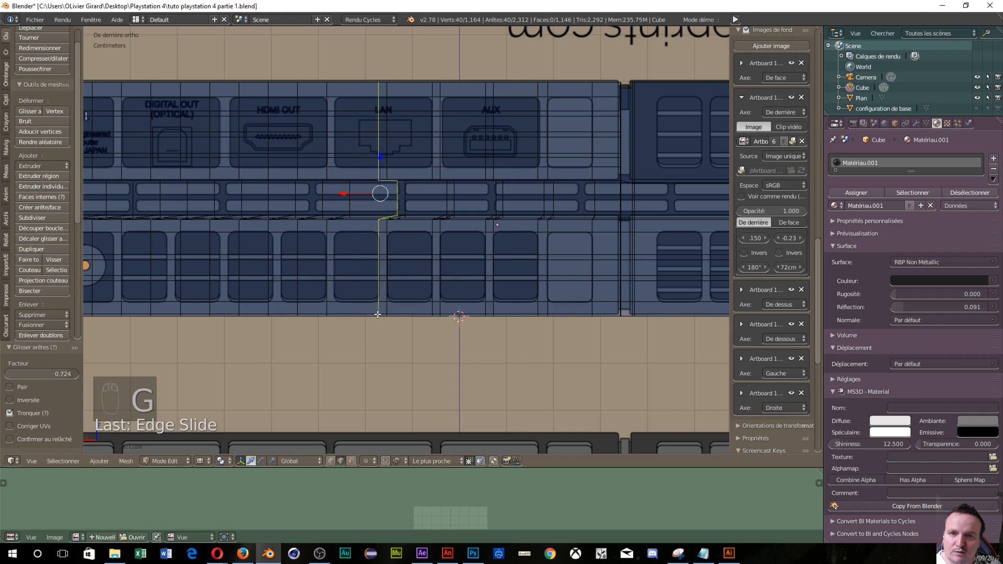
pyautogui.keyDown('alt'); pyautogui.rightClick(330, 310); pyautogui.keyUp('alt')
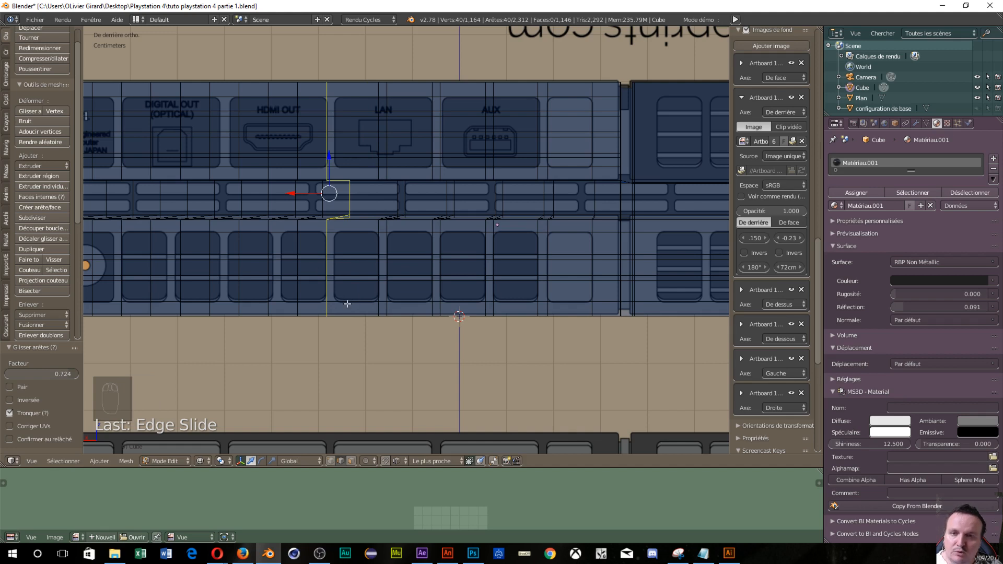
pyautogui.press('g')
pyautogui.press('g')
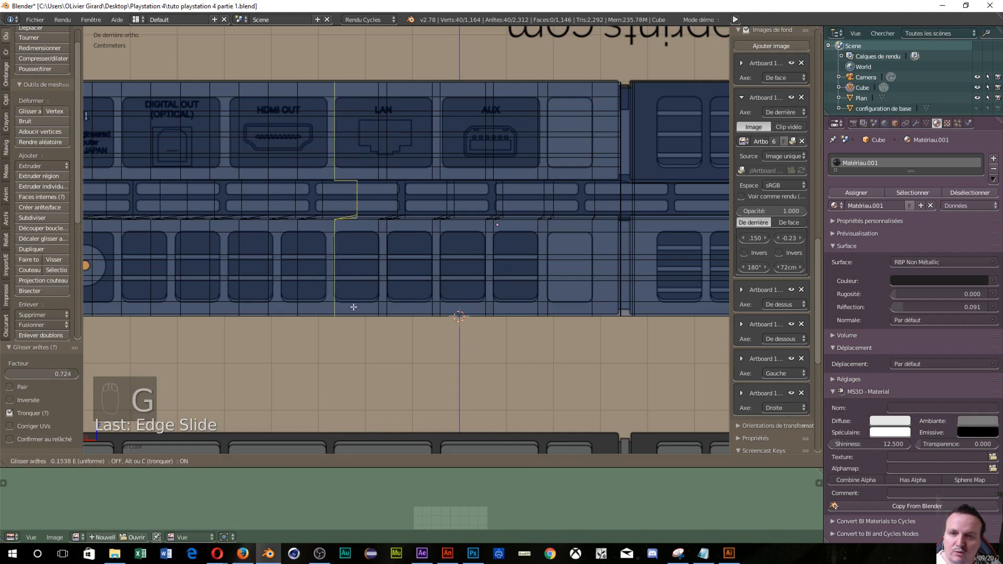
pyautogui.click(354, 307)
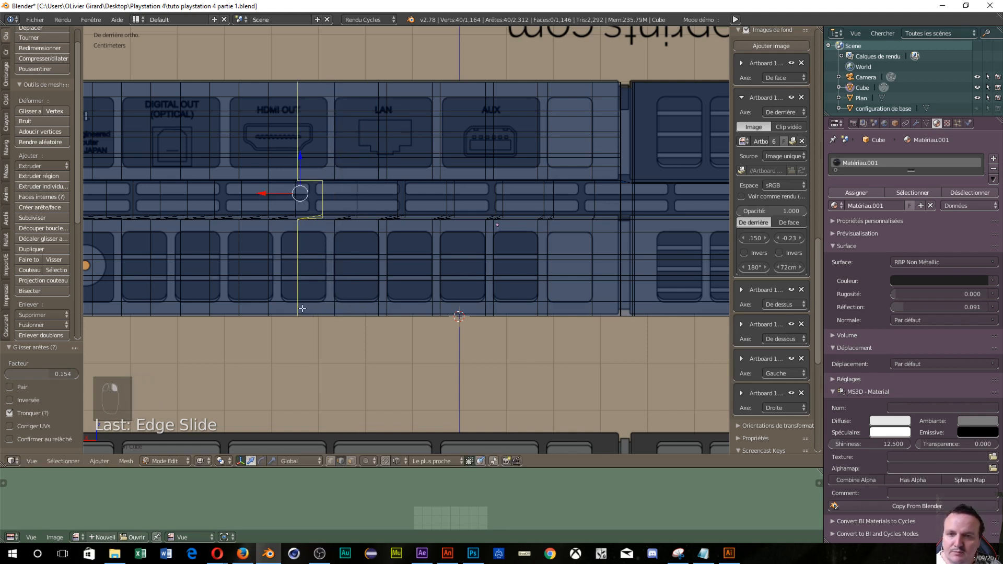
# Step: Slide the next two loops onto the right and left outlines of the vent under the HDMI recess's right half, with factors 0.750 and 0.229
pyautogui.press('g')
pyautogui.press('g')
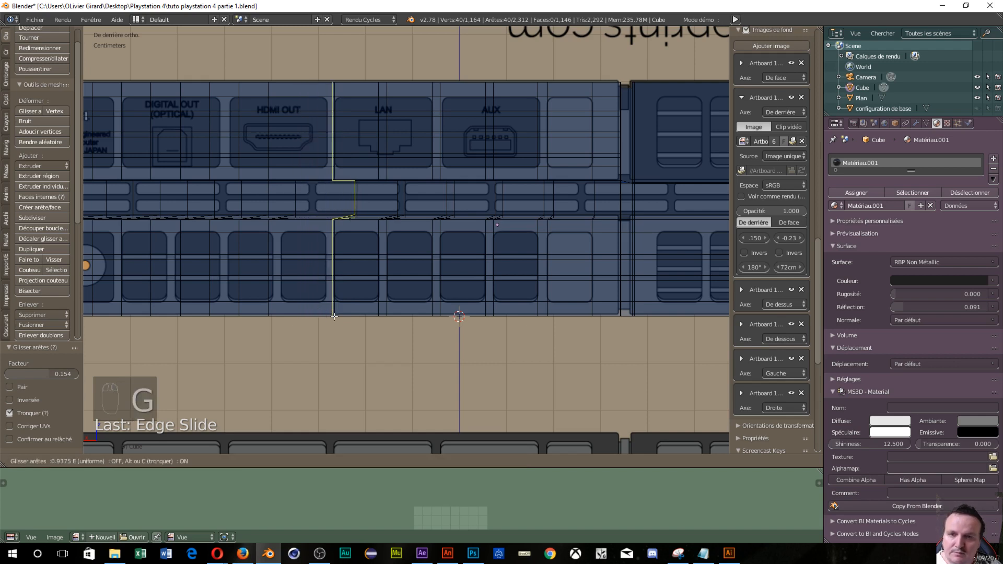
pyautogui.click(326, 316)
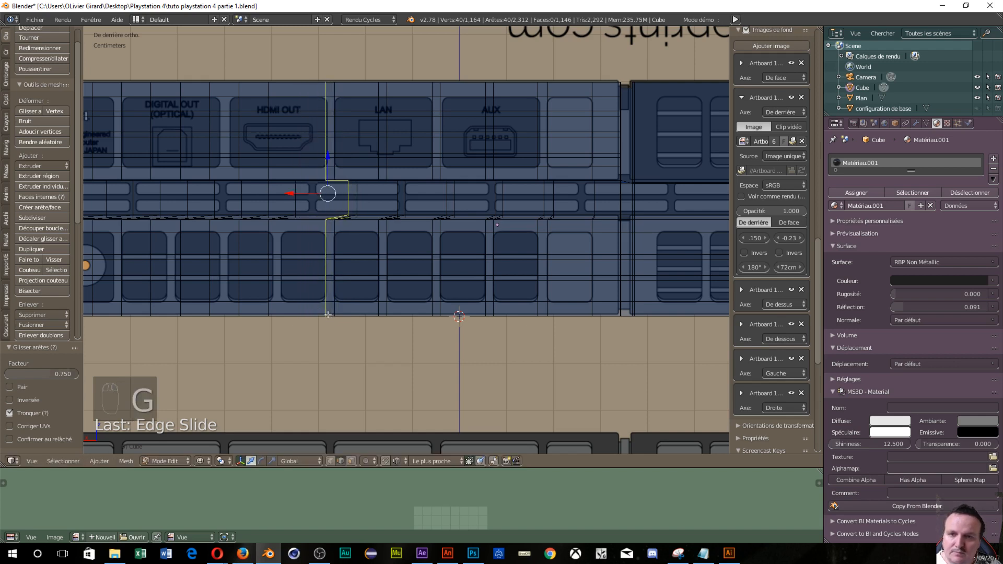
pyautogui.keyDown('alt'); pyautogui.rightClick(265, 307); pyautogui.keyUp('alt')
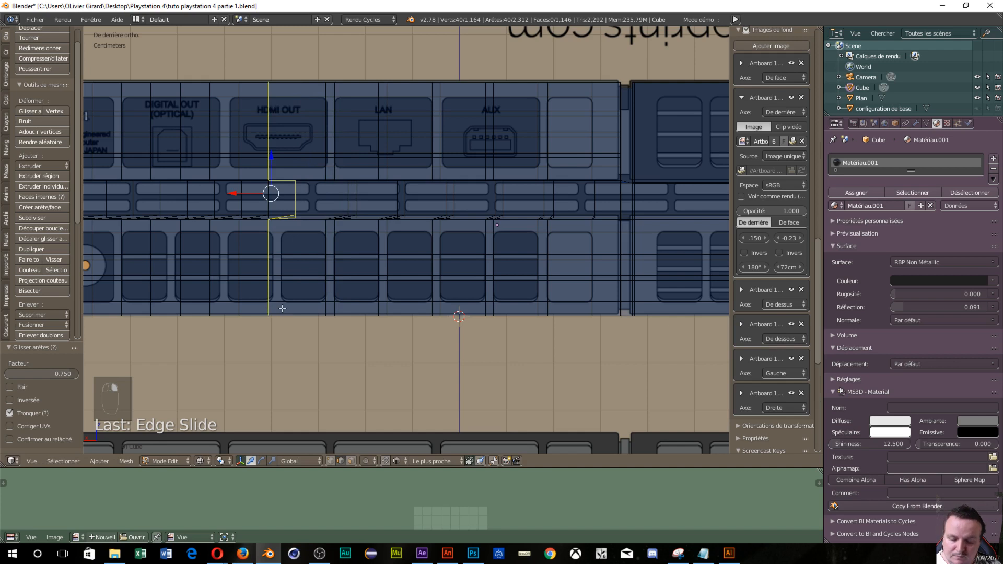
pyautogui.press('g')
pyautogui.press('g')
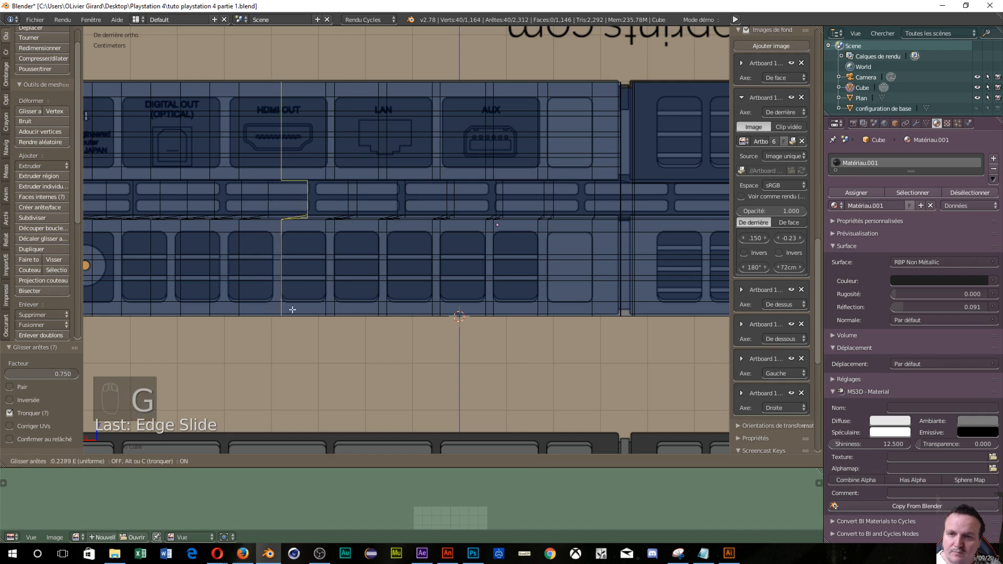
pyautogui.click(292, 310)
# Step: Slide the next two loops onto the right and left outlines of the vent under the HDMI recess's left half, with factors 0.797 and 0.281
pyautogui.keyDown('alt'); pyautogui.rightClick(243, 311); pyautogui.keyUp('alt')
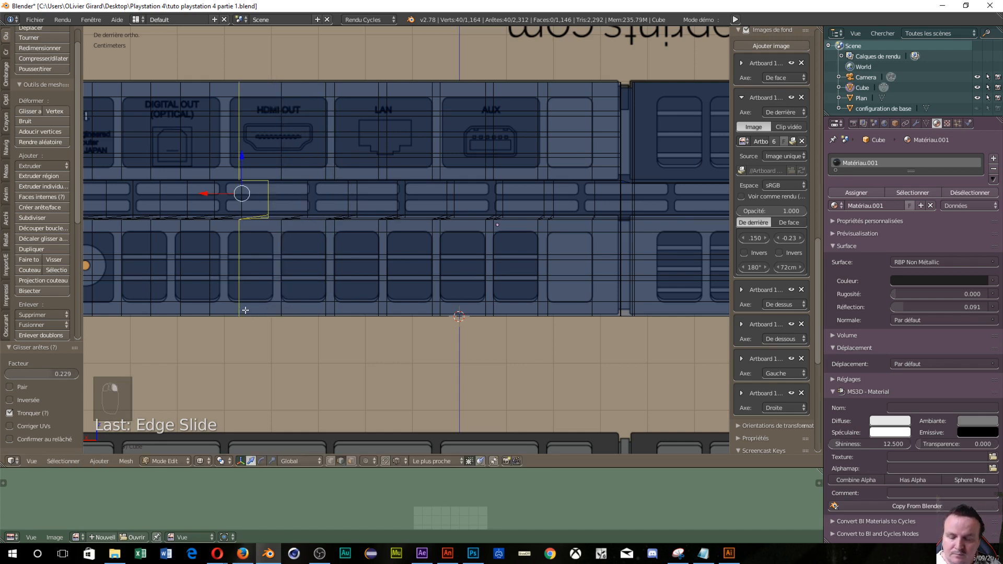
pyautogui.press('g')
pyautogui.press('g')
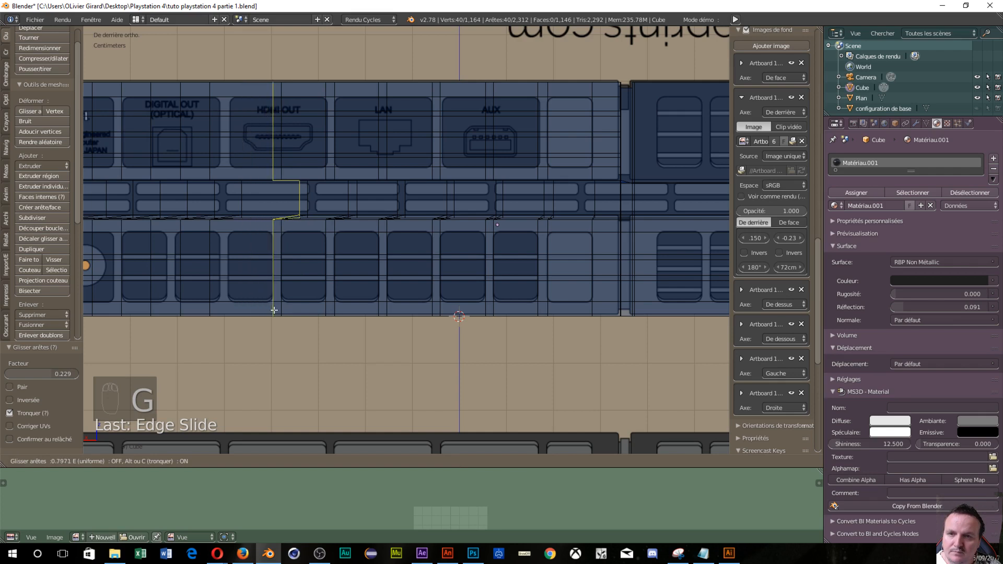
pyautogui.click(274, 310)
pyautogui.keyDown('alt'); pyautogui.rightClick(209, 314); pyautogui.keyUp('alt')
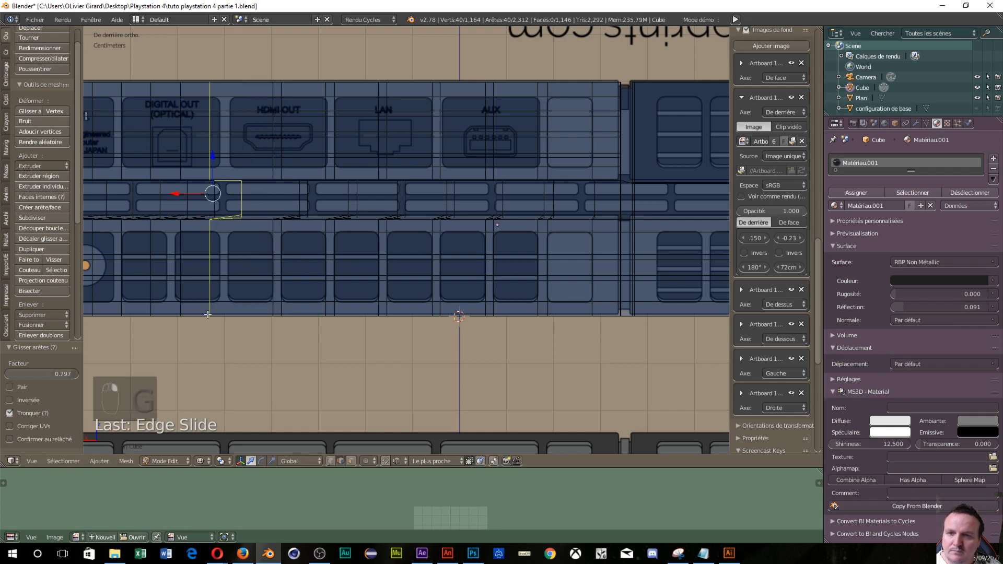
pyautogui.press('g')
pyautogui.press('g')
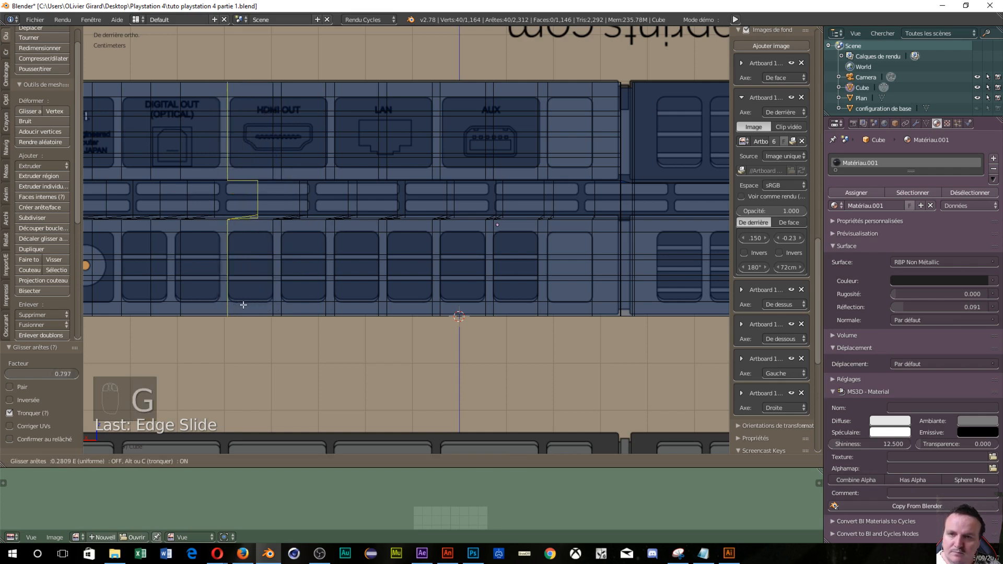
pyautogui.click(241, 306)
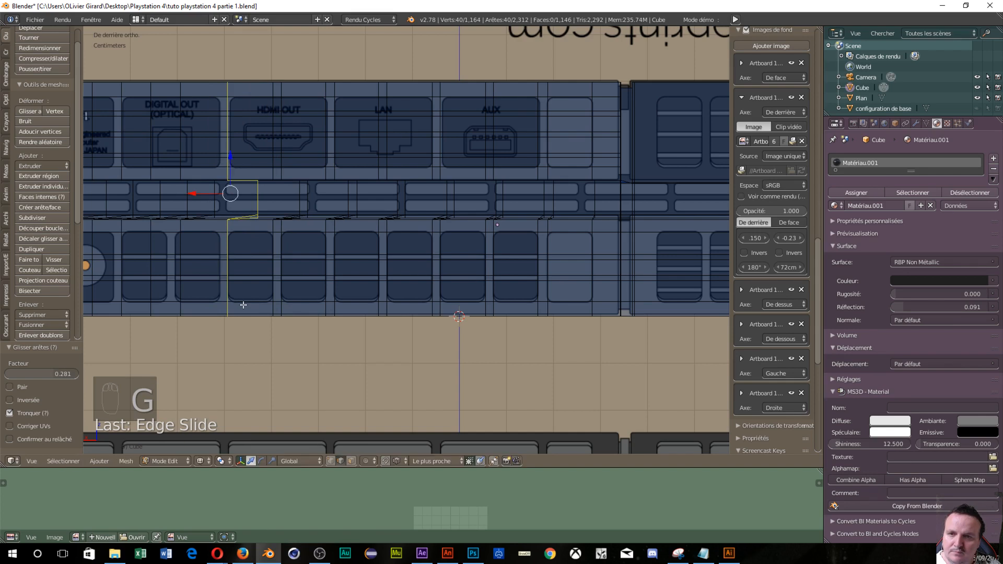
# Step: Slide the next two loops onto the right and left outlines of the vent under the optical recess's right half, with factors 0.838 and 0.362
pyautogui.keyDown('alt'); pyautogui.rightClick(179, 306); pyautogui.keyUp('alt')
pyautogui.press('g')
pyautogui.press('g')
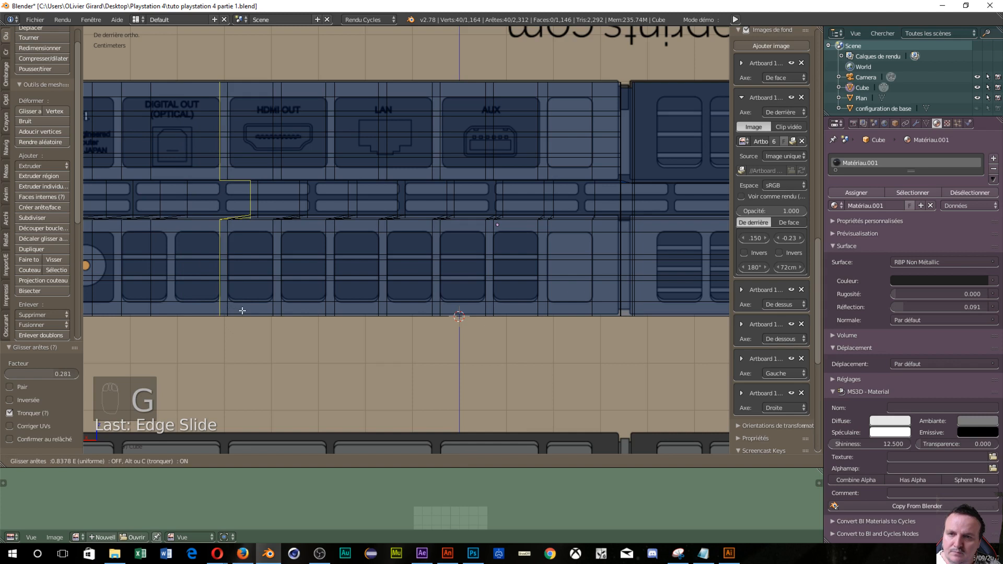
pyautogui.click(242, 311)
pyautogui.keyDown('alt'); pyautogui.rightClick(152, 308); pyautogui.keyUp('alt')
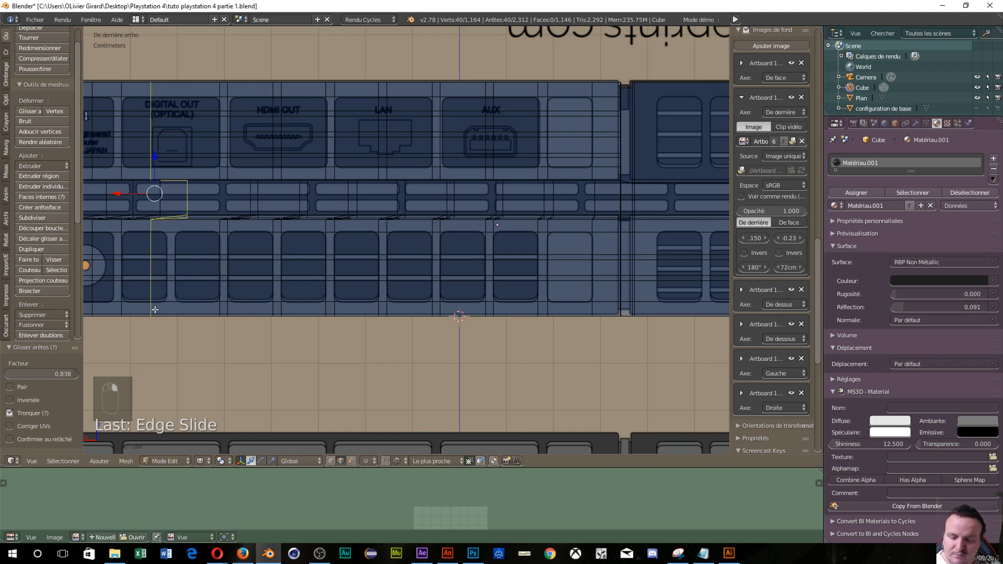
pyautogui.press('g')
pyautogui.press('g')
pyautogui.click(173, 310)
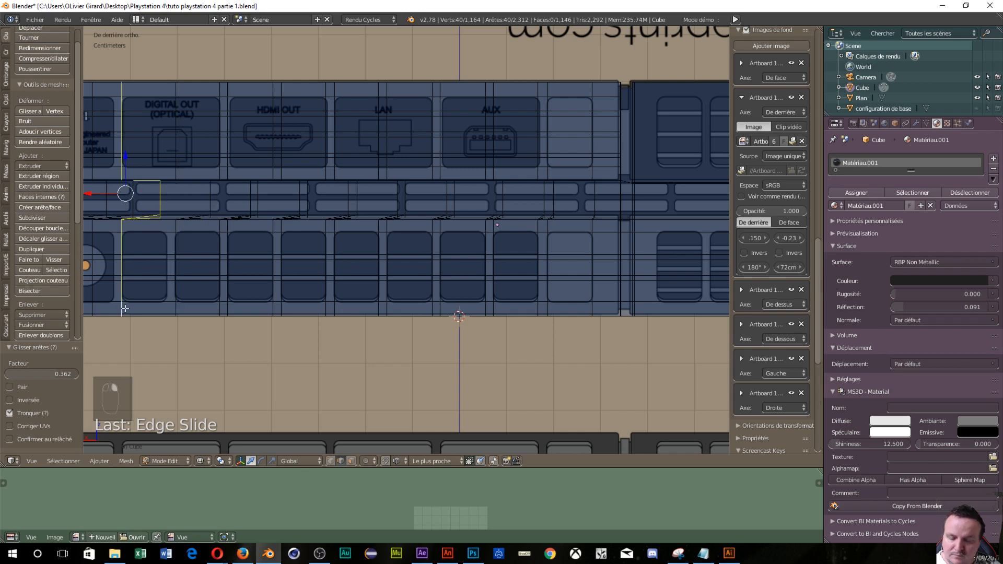
# Step: Slide the next two loops onto the right and left outlines of the vent beside the power socket, with factors 0.837 and 0.390
pyautogui.press('g')
pyautogui.press('g')
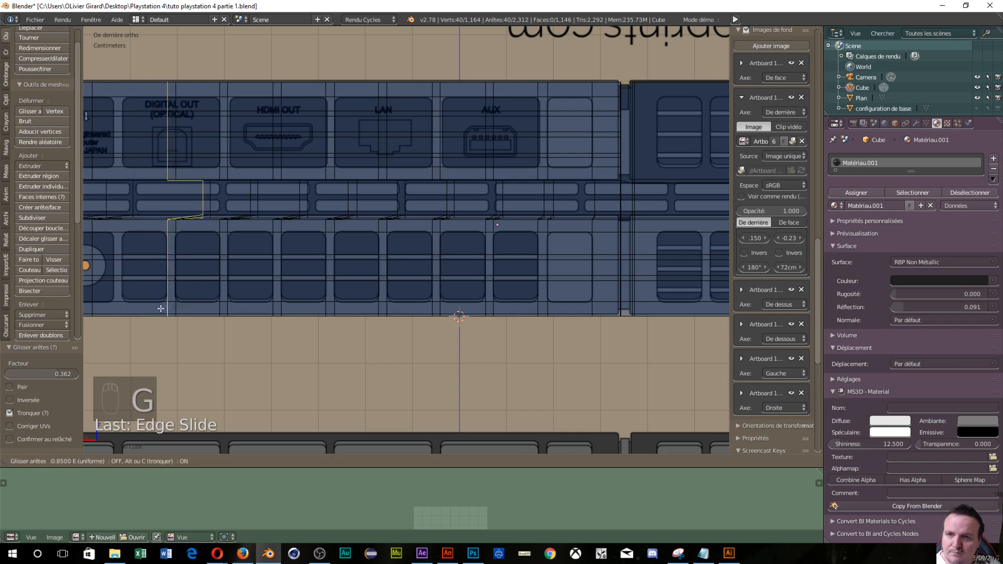
pyautogui.click(160, 308)
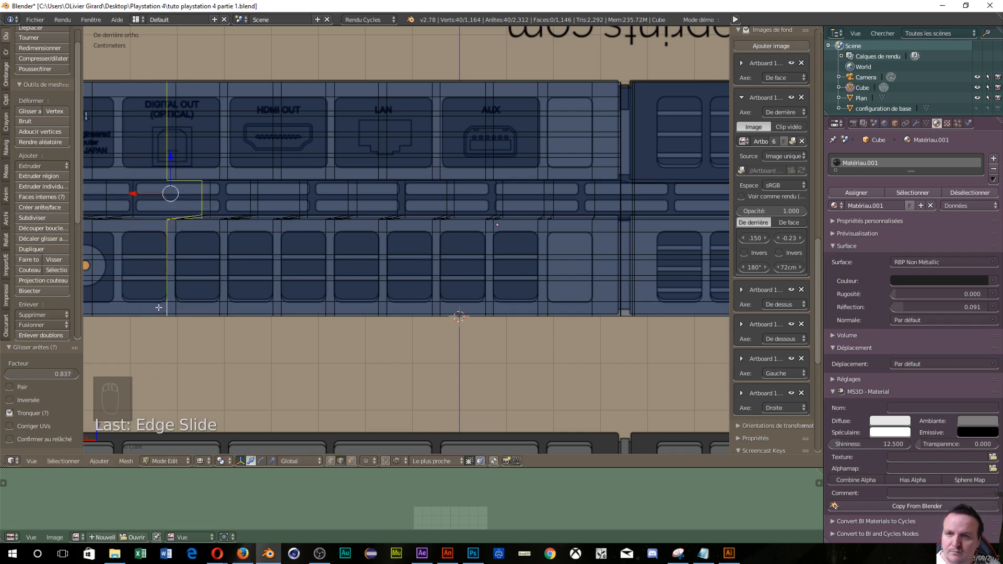
pyautogui.keyDown('shift'); pyautogui.moveTo(176, 306); pyautogui.dragTo(311, 294, button='middle'); pyautogui.keyUp('shift')
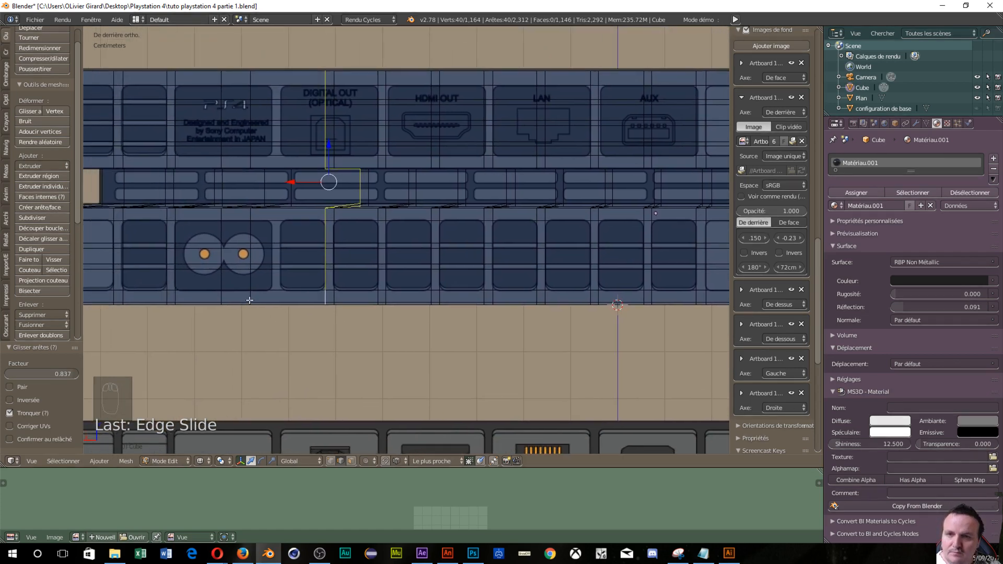
pyautogui.press('g')
pyautogui.press('g')
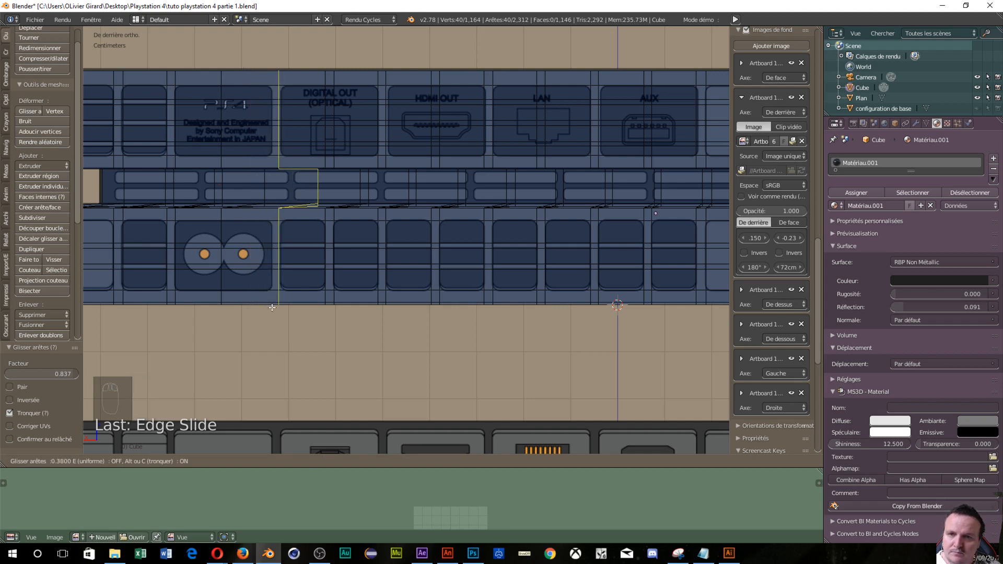
pyautogui.click(272, 307)
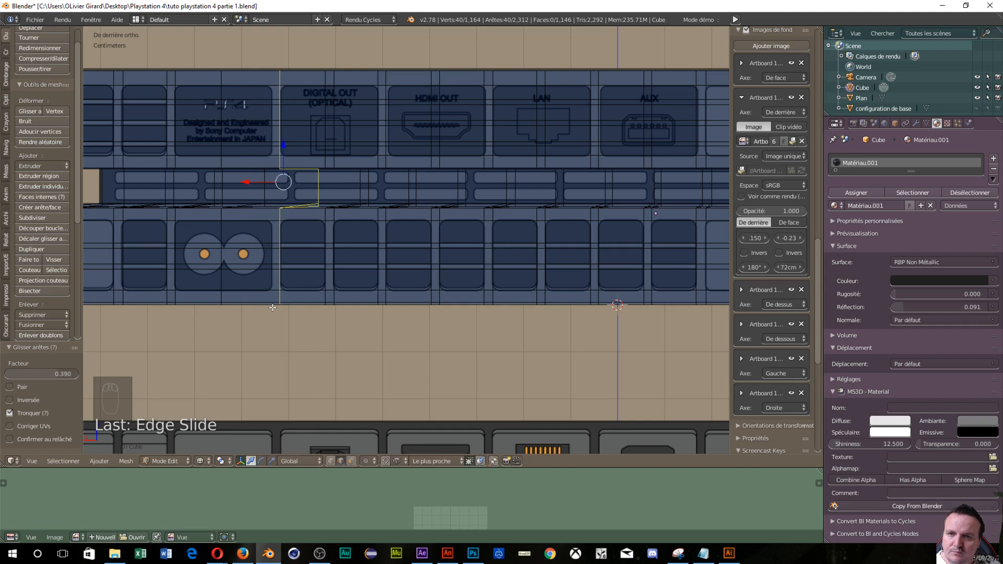
# Step: Slide the vertical loop crossing the power socket onto the right outline of its recess, by a factor of 0.870
pyautogui.keyDown('alt'); pyautogui.rightClick(223, 297); pyautogui.keyUp('alt')
pyautogui.press('g')
pyautogui.press('g')
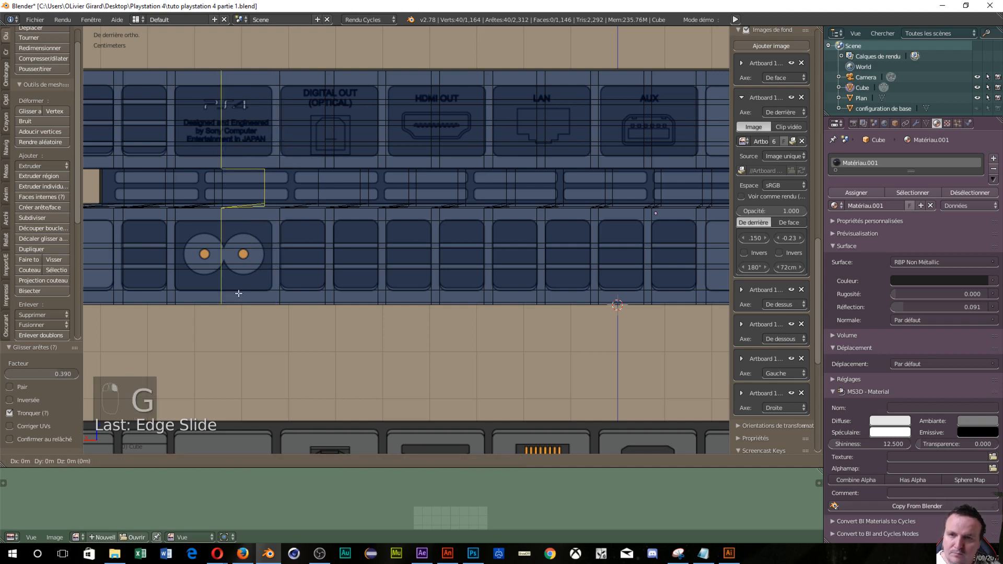
pyautogui.click(284, 298)
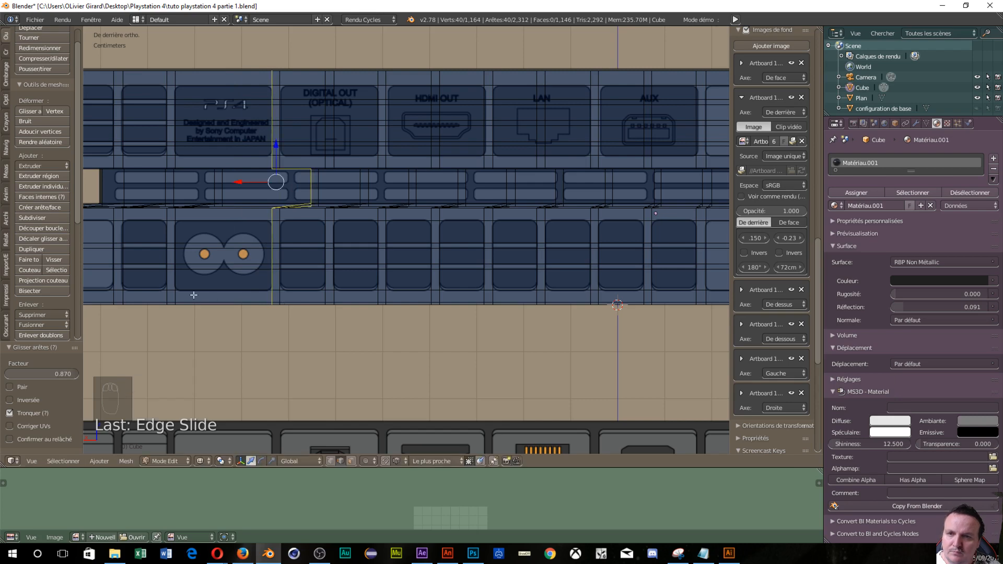
# Step: Switch the mesh selection mode to faces and return to the orthographic back view
pyautogui.scroll(-2, 311, 199)
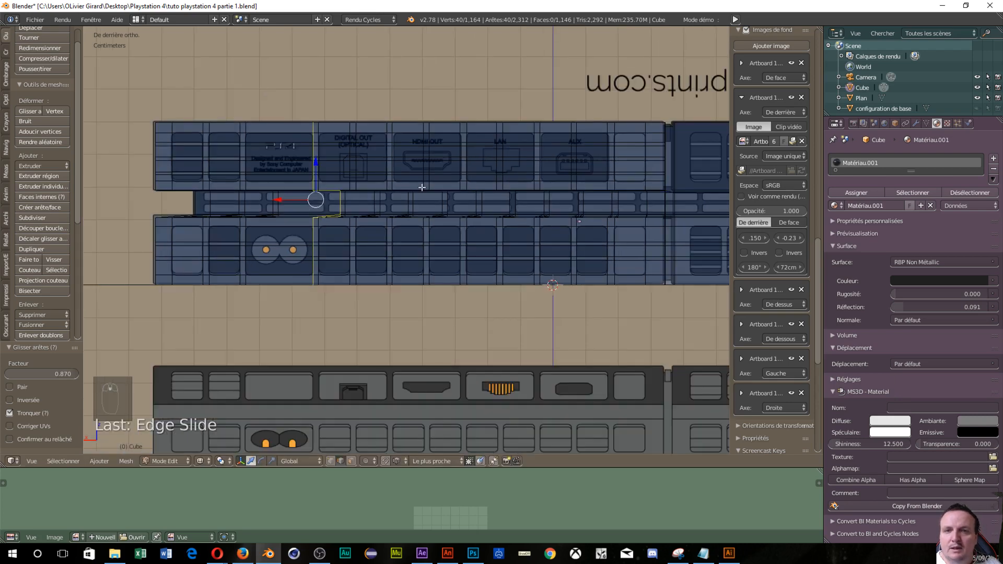
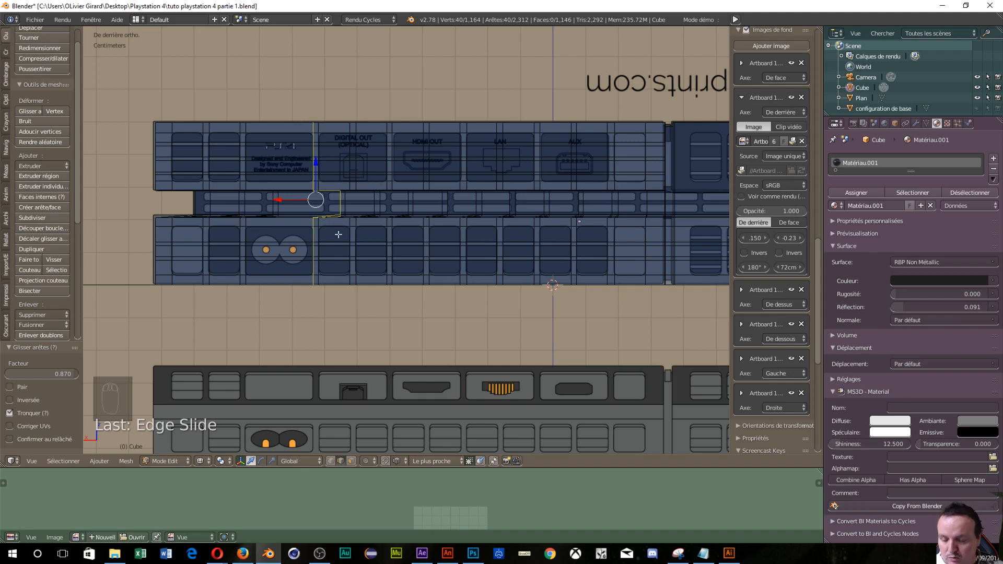
pyautogui.hotkey('ctrl', 'Tab')
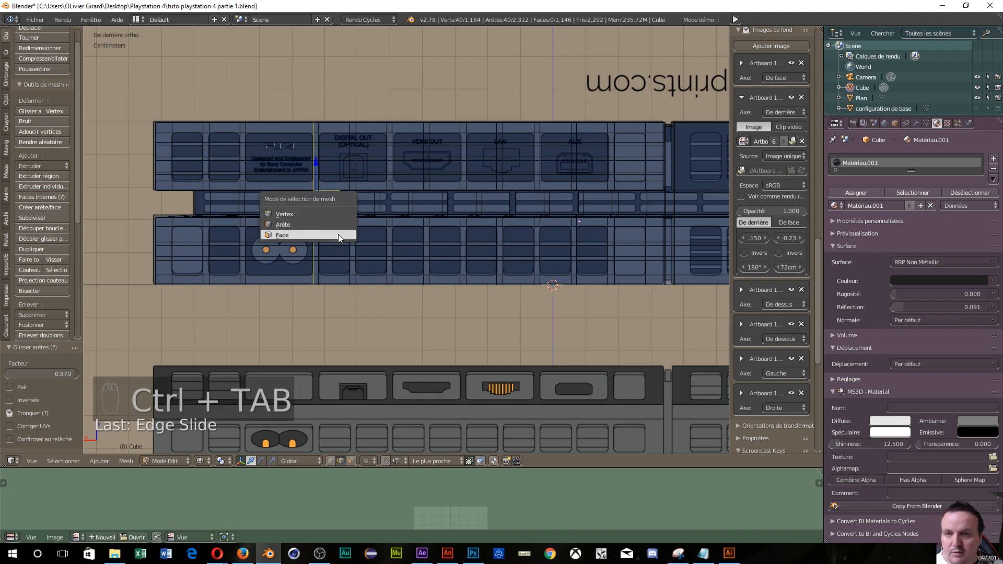
pyautogui.click(309, 233)
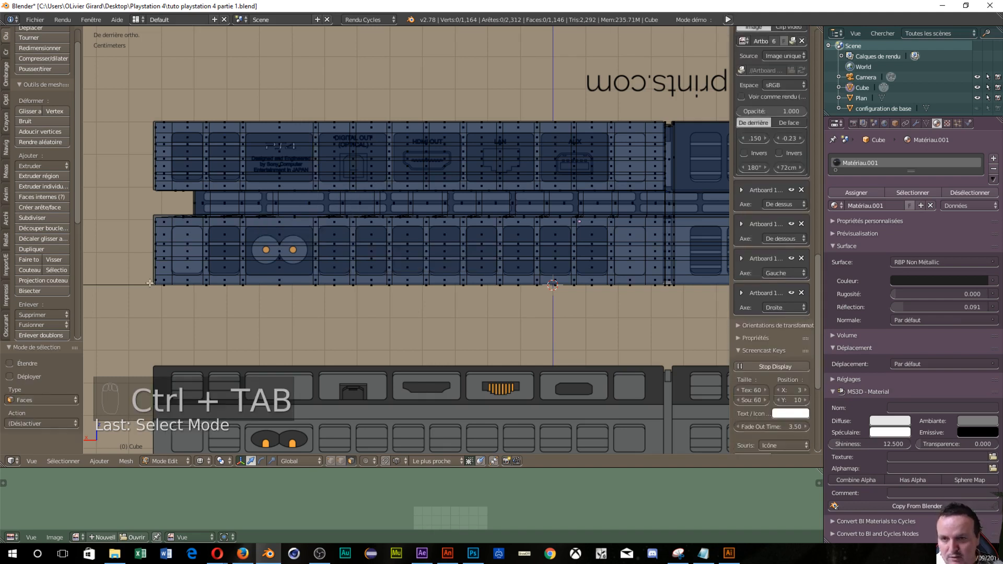
pyautogui.moveTo(151, 285); pyautogui.dragTo(178, 262, button='middle')
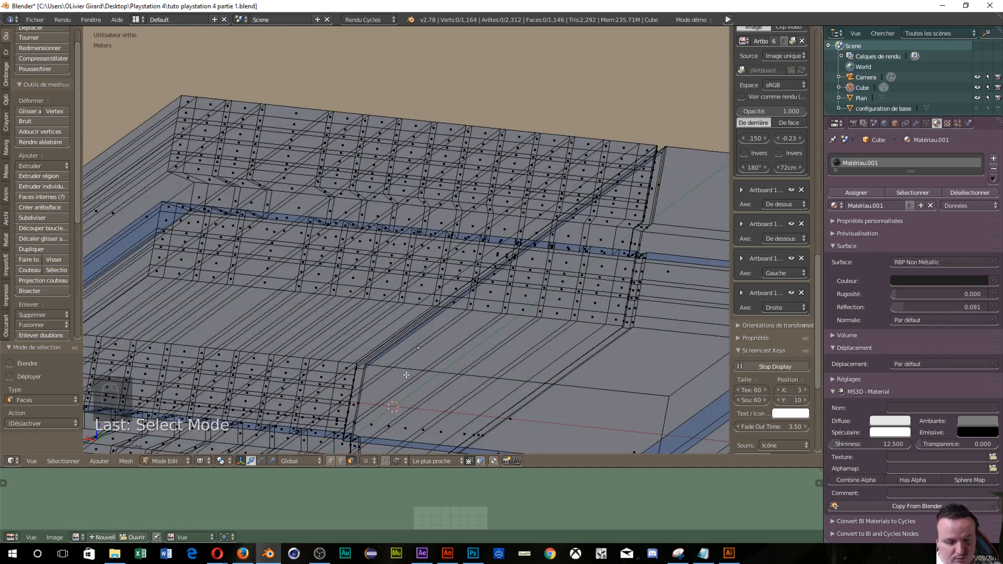
pyautogui.press('ctrl+KP_1')
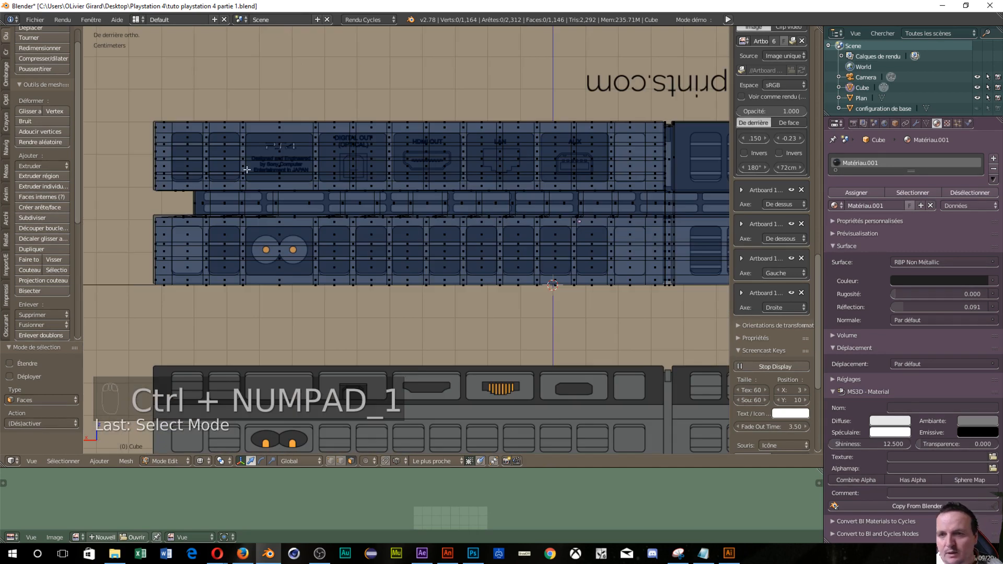
# Step: Circle-select the faces inside the lower row's leftmost panel and the power socket recess
pyautogui.scroll(2, 156, 358)
pyautogui.keyDown('shift'); pyautogui.moveTo(162, 352); pyautogui.dragTo(367, 345, button='middle'); pyautogui.keyUp('shift')
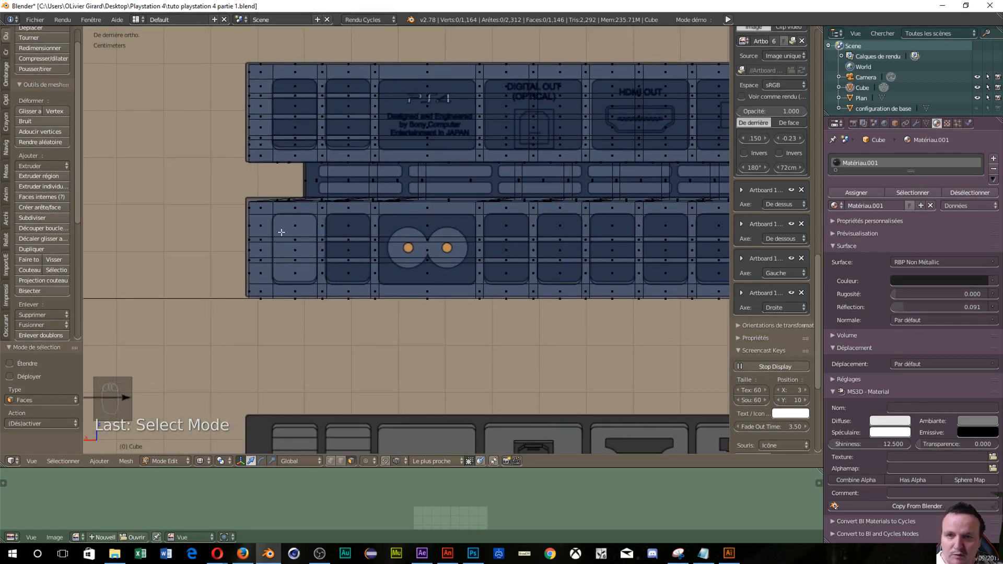
pyautogui.press('c')
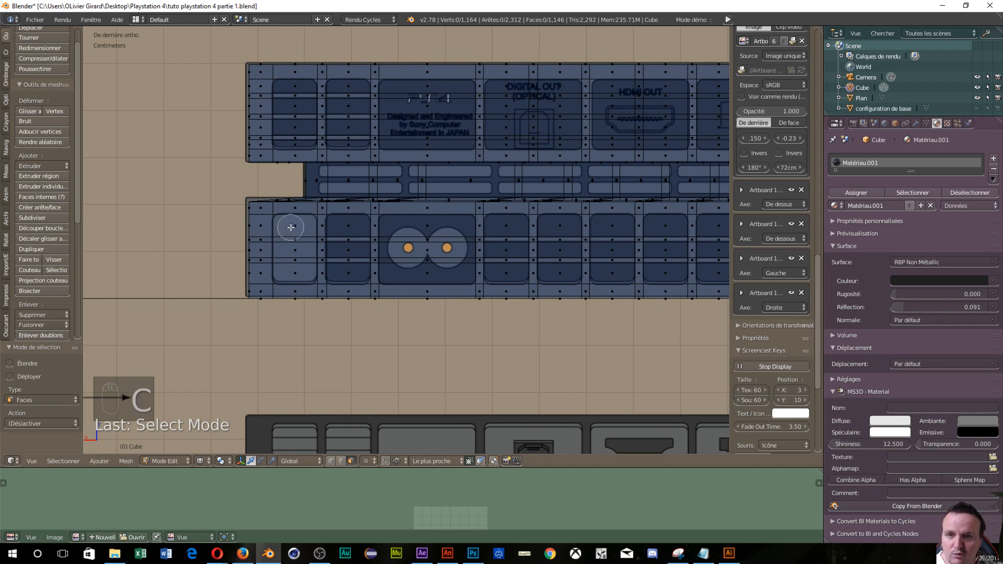
pyautogui.moveTo(288, 230); pyautogui.dragTo(293, 272)
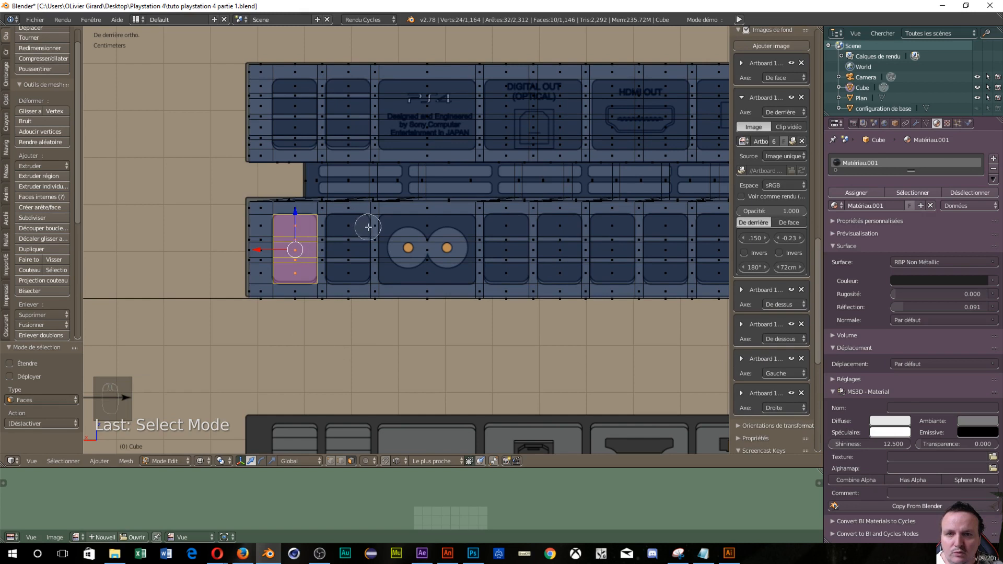
pyautogui.moveTo(428, 235); pyautogui.dragTo(432, 262)
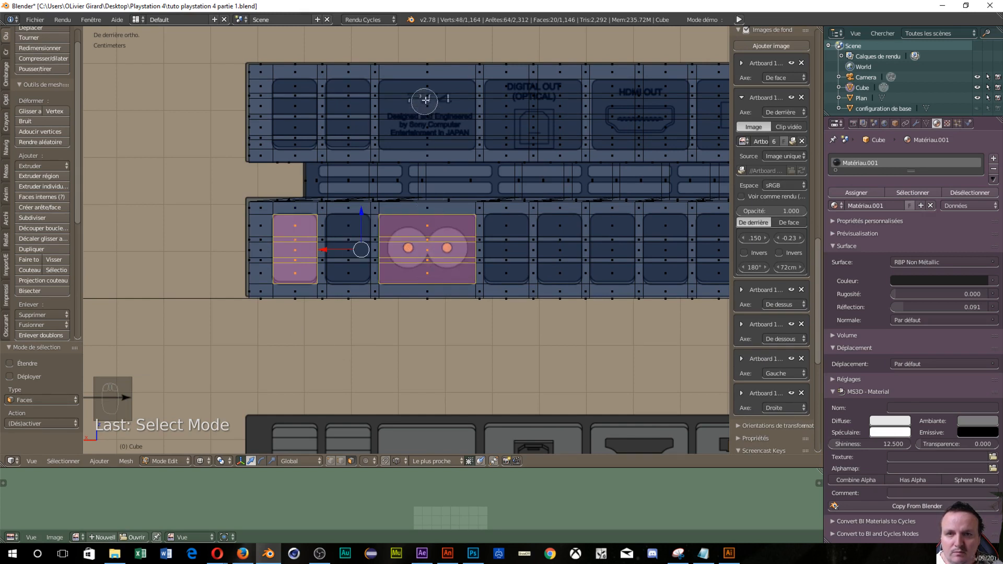
# Step: Add all faces inside the PS4 label, Digital Out (Optical) and HDMI Out recesses to the selection
pyautogui.moveTo(426, 99); pyautogui.dragTo(428, 127)
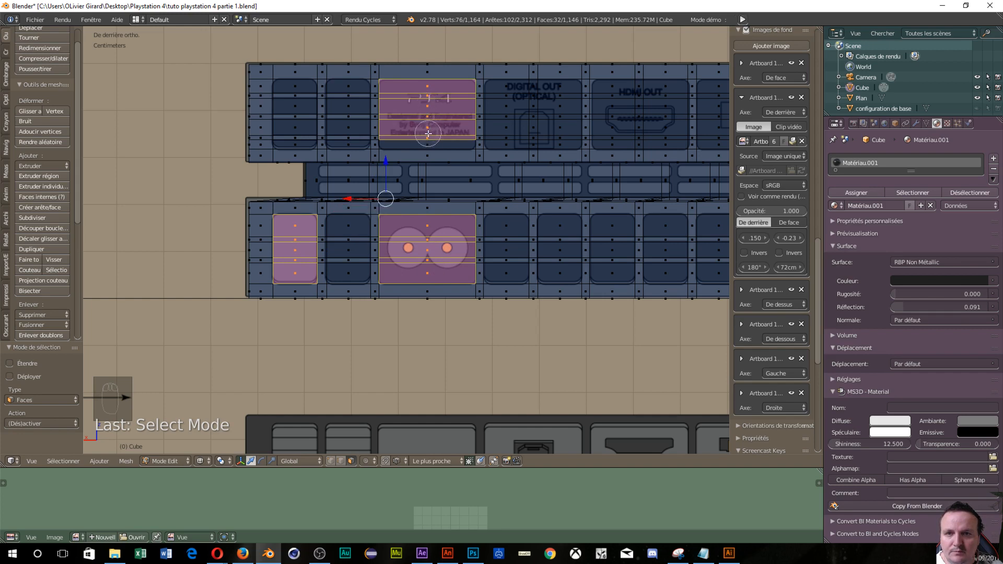
pyautogui.click(428, 140)
pyautogui.moveTo(535, 98)
pyautogui.mouseDown()
pyautogui.moveTo(533, 107)
pyautogui.moveTo(499, 102)
pyautogui.moveTo(557, 95)
pyautogui.moveTo(531, 105)
pyautogui.moveTo(526, 128)
pyautogui.moveTo(498, 141)
pyautogui.moveTo(561, 115)
pyautogui.moveTo(560, 139)
pyautogui.moveTo(561, 121)
pyautogui.mouseUp()
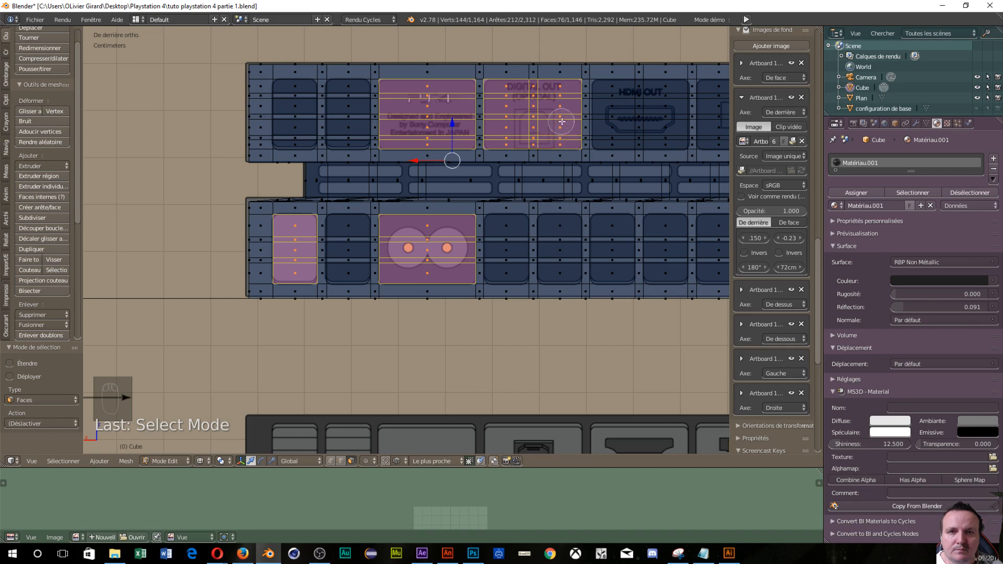
pyautogui.moveTo(628, 96)
pyautogui.mouseDown()
pyautogui.moveTo(617, 99)
pyautogui.moveTo(615, 134)
pyautogui.moveTo(643, 131)
pyautogui.moveTo(660, 115)
pyautogui.moveTo(666, 142)
pyautogui.mouseUp()
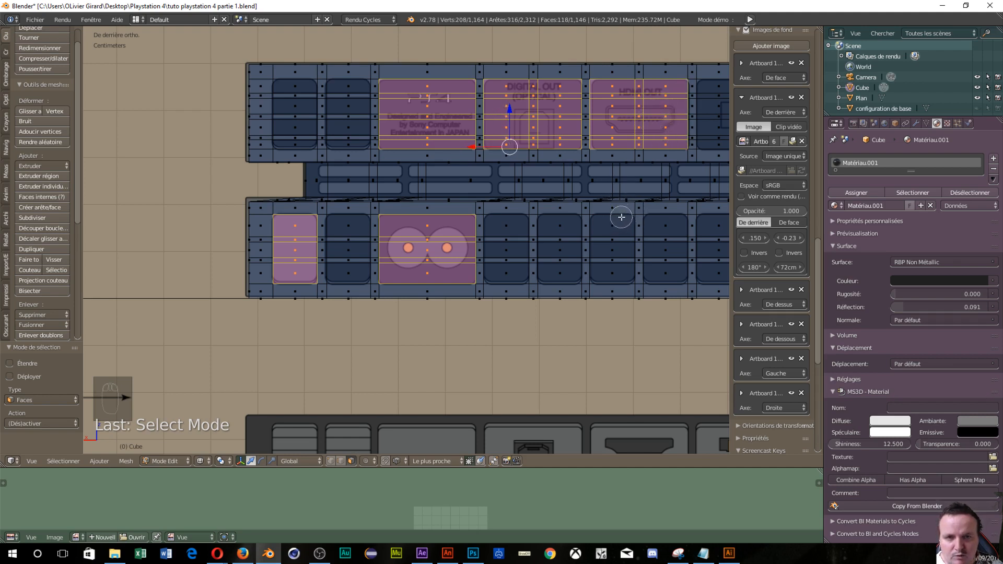
# Step: With a smaller selection circle, add the slot faces of the two vents left of the PS4 label and the vent left of the power socket
pyautogui.scroll(4, 621, 217)
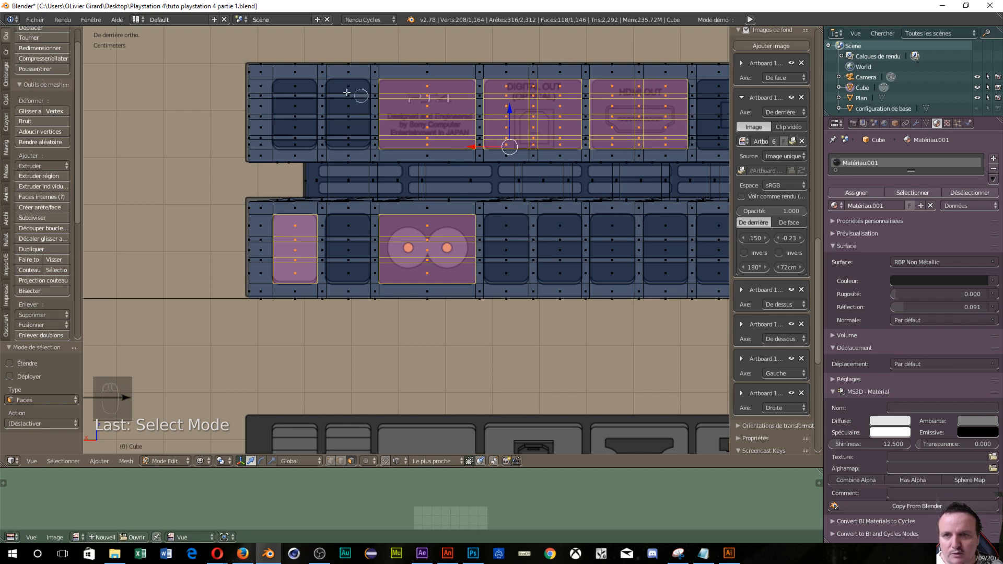
pyautogui.moveTo(285, 96)
pyautogui.mouseDown()
pyautogui.moveTo(338, 81)
pyautogui.moveTo(348, 99)
pyautogui.moveTo(282, 130)
pyautogui.moveTo(298, 128)
pyautogui.moveTo(296, 146)
pyautogui.mouseUp()
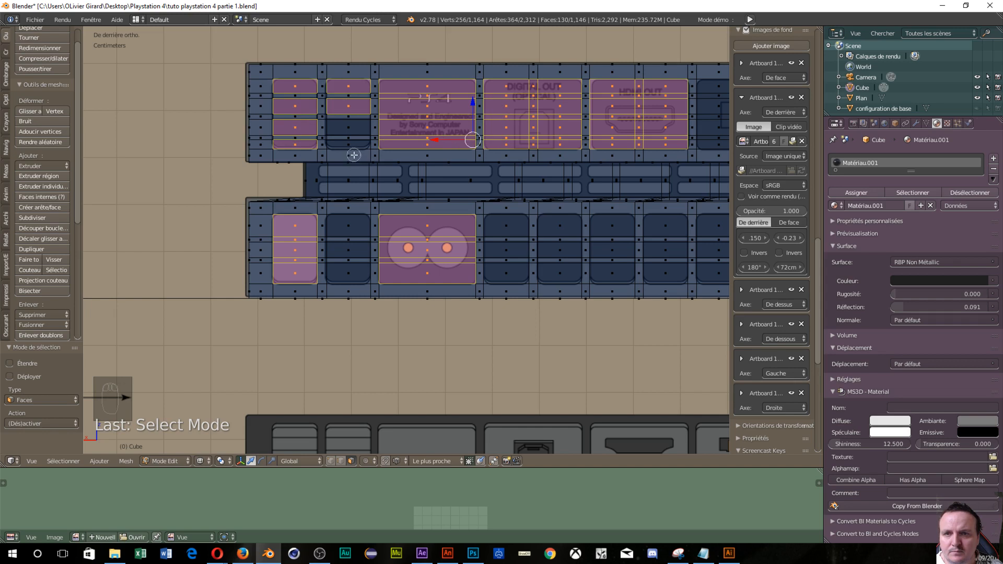
pyautogui.moveTo(354, 148); pyautogui.dragTo(353, 146)
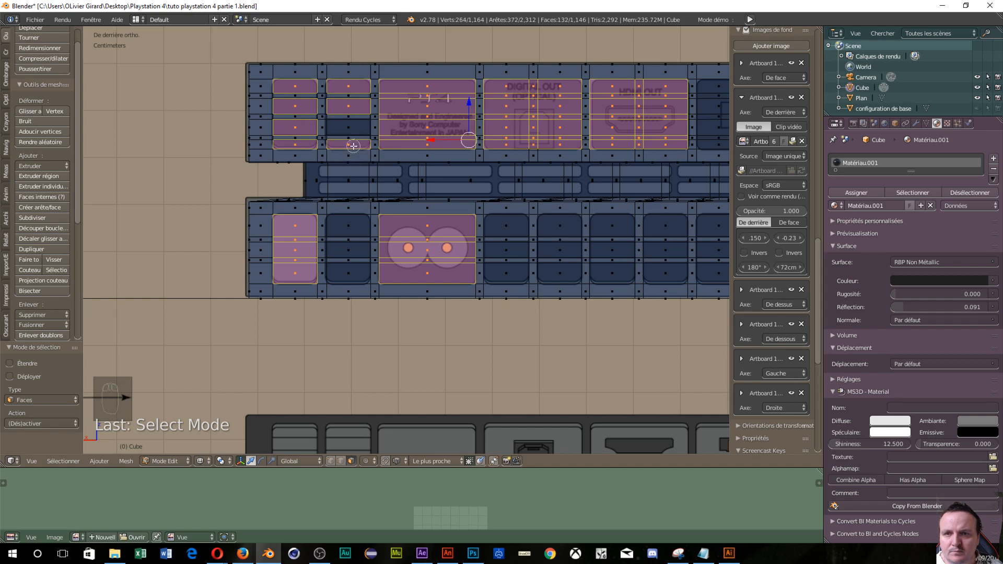
pyautogui.click(355, 128)
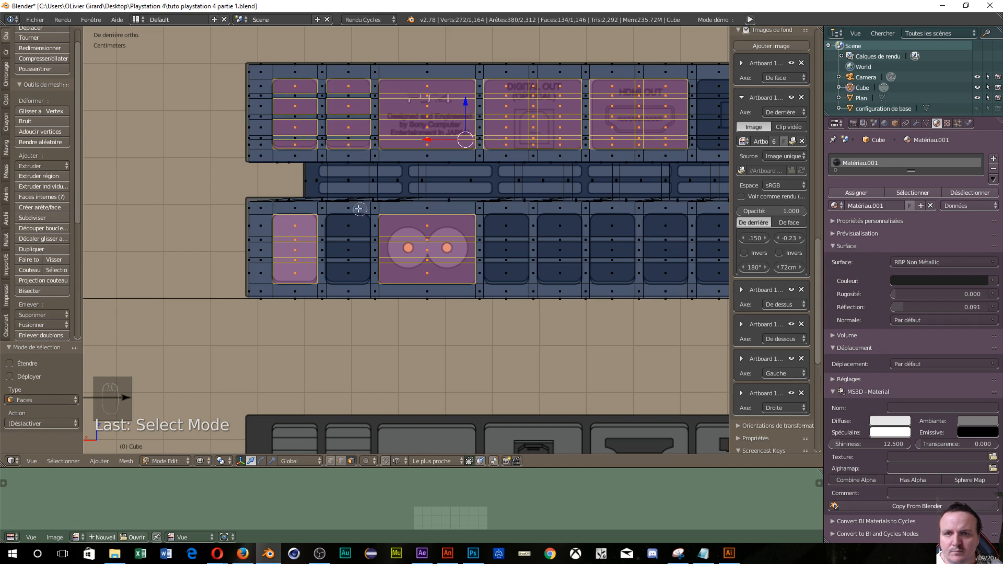
pyautogui.click(351, 228)
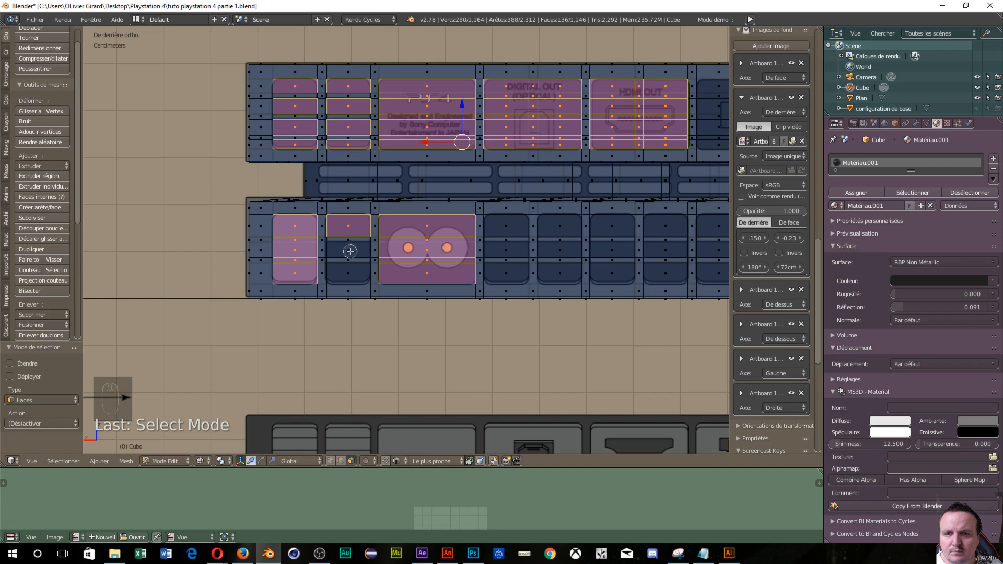
pyautogui.click(350, 251)
pyautogui.click(351, 273)
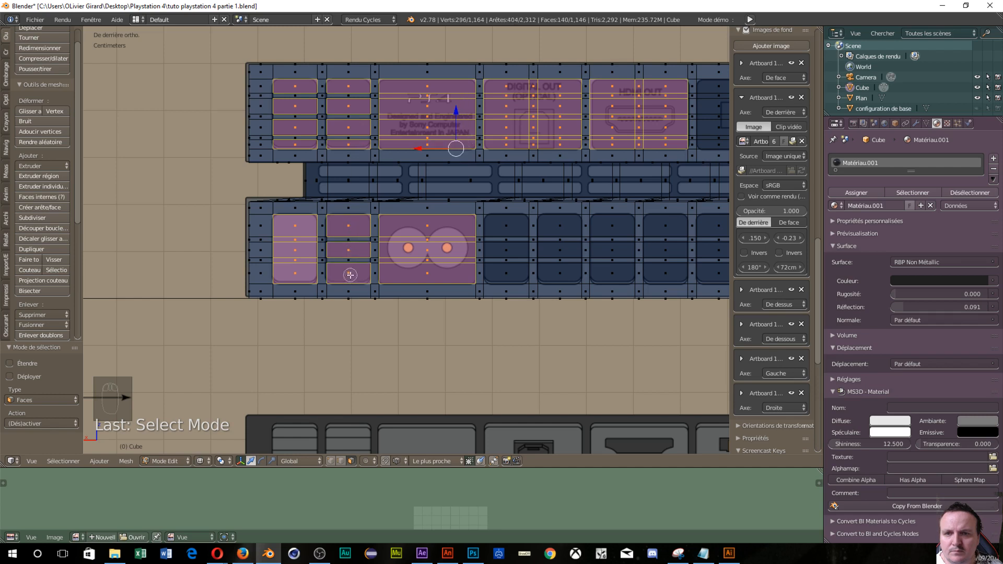
# Step: Add the three slot faces of each of the two vents under the Digital Out (Optical) recess to the selection
pyautogui.click(503, 269)
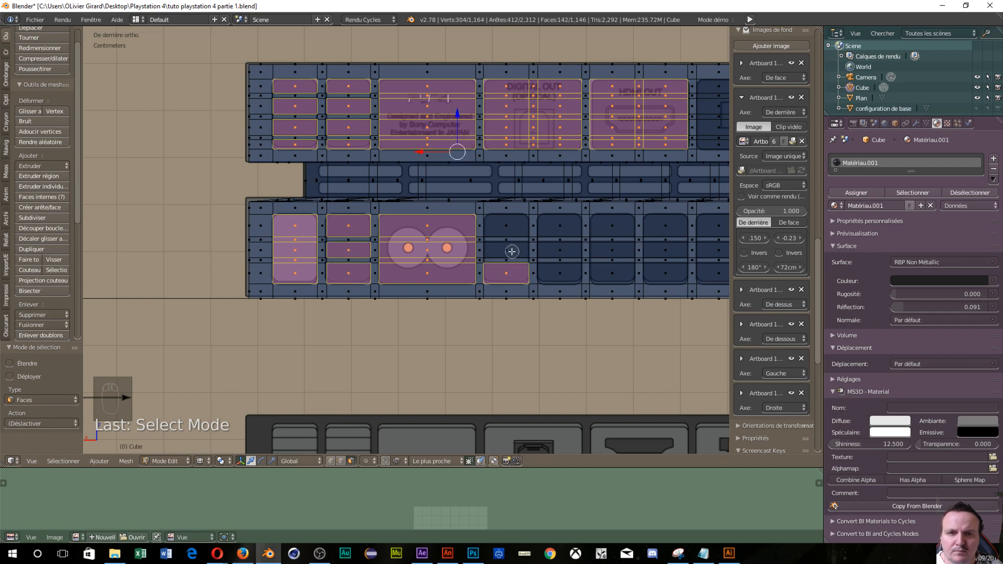
pyautogui.click(509, 251)
pyautogui.click(504, 226)
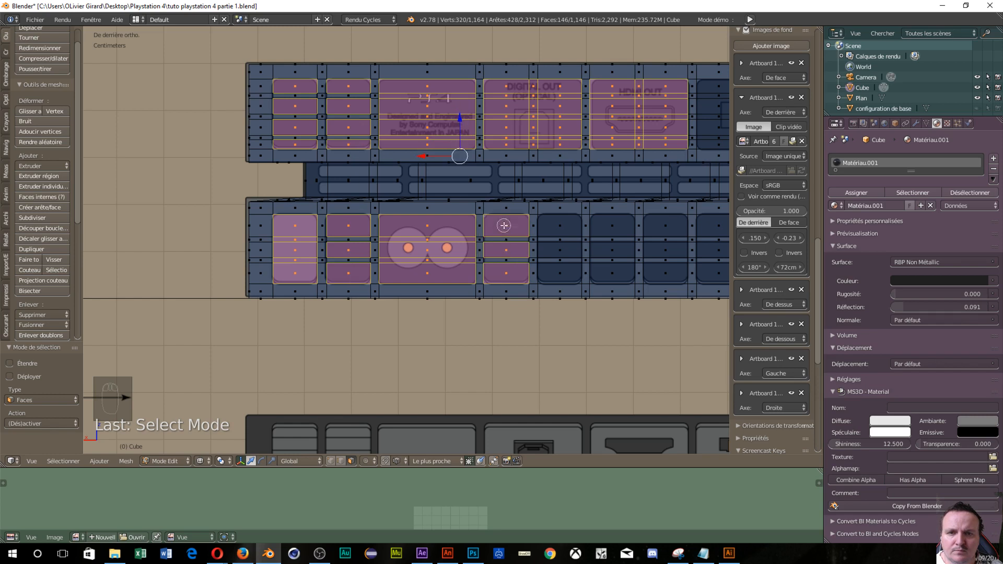
pyautogui.click(560, 225)
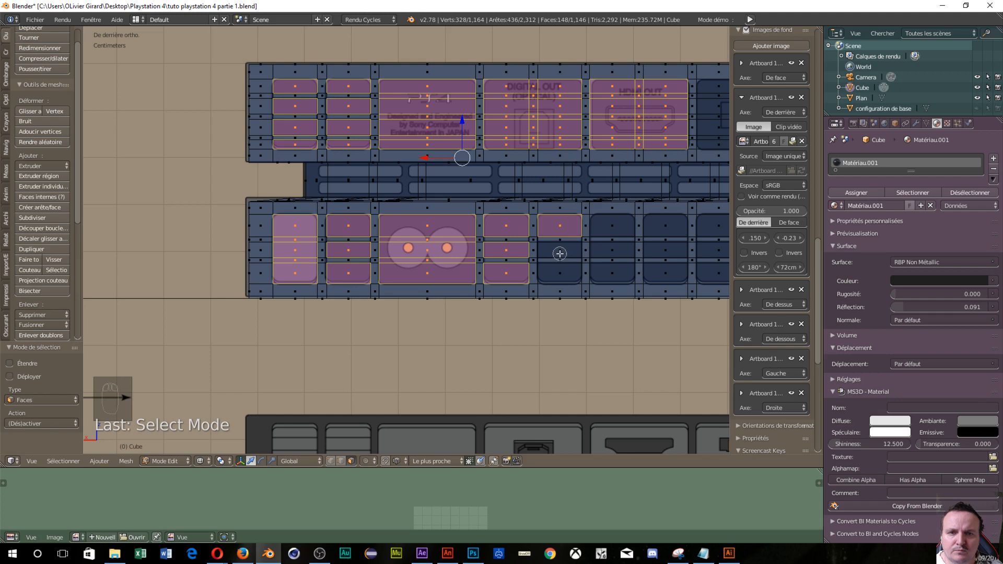
pyautogui.click(559, 252)
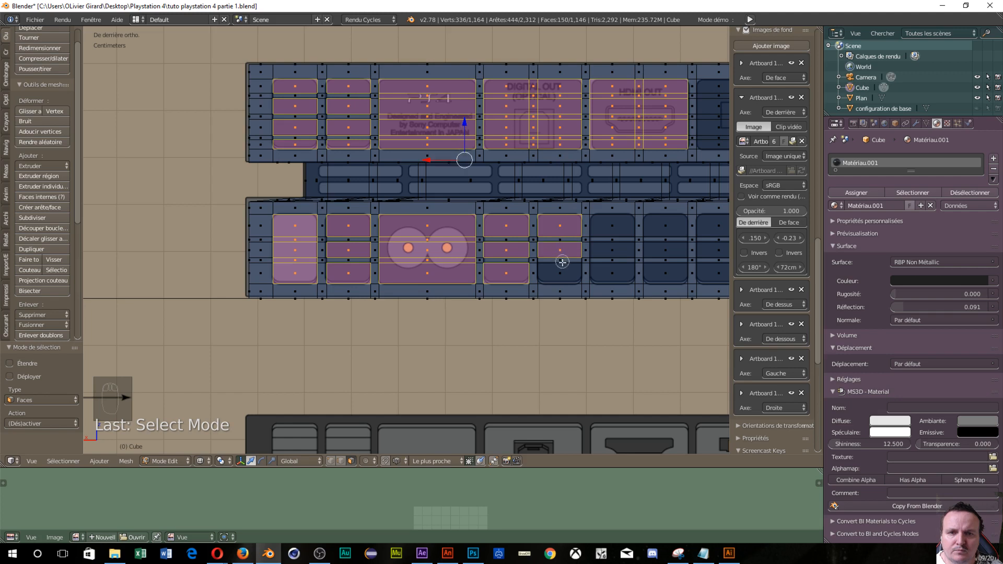
pyautogui.click(562, 270)
# Step: Add the three slot faces of each of the two vents under the HDMI Out recess to the selection
pyautogui.click(618, 276)
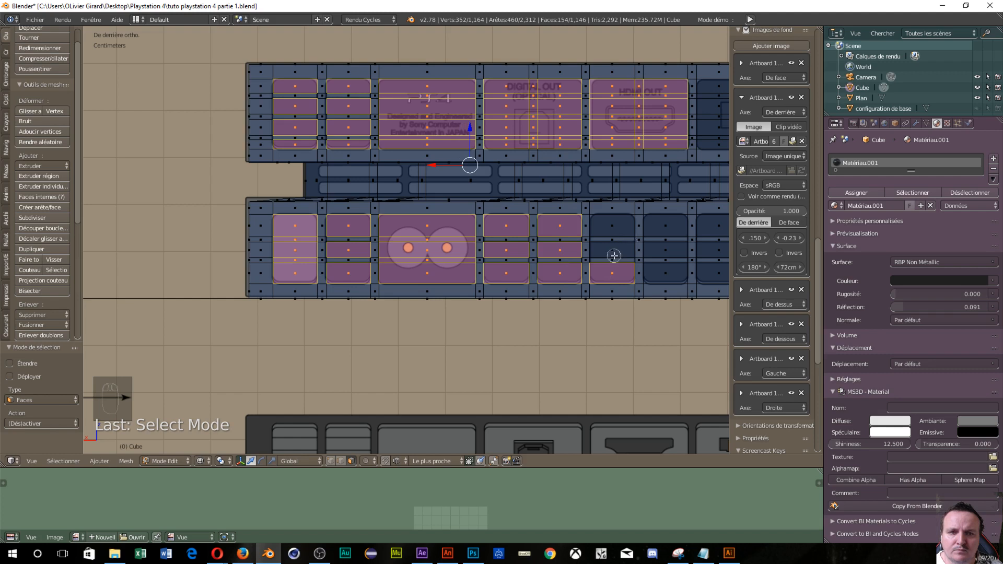
pyautogui.click(618, 249)
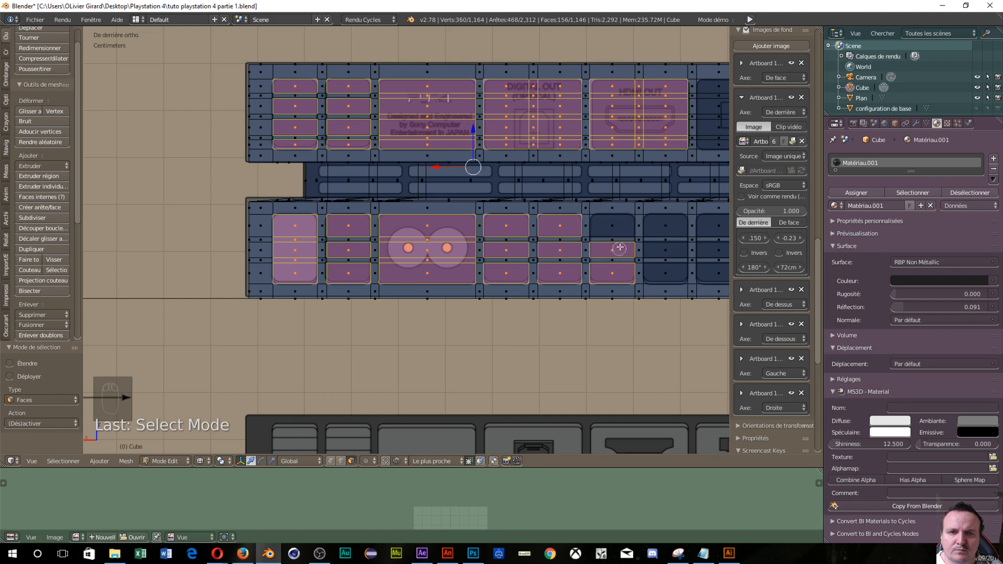
pyautogui.click(611, 225)
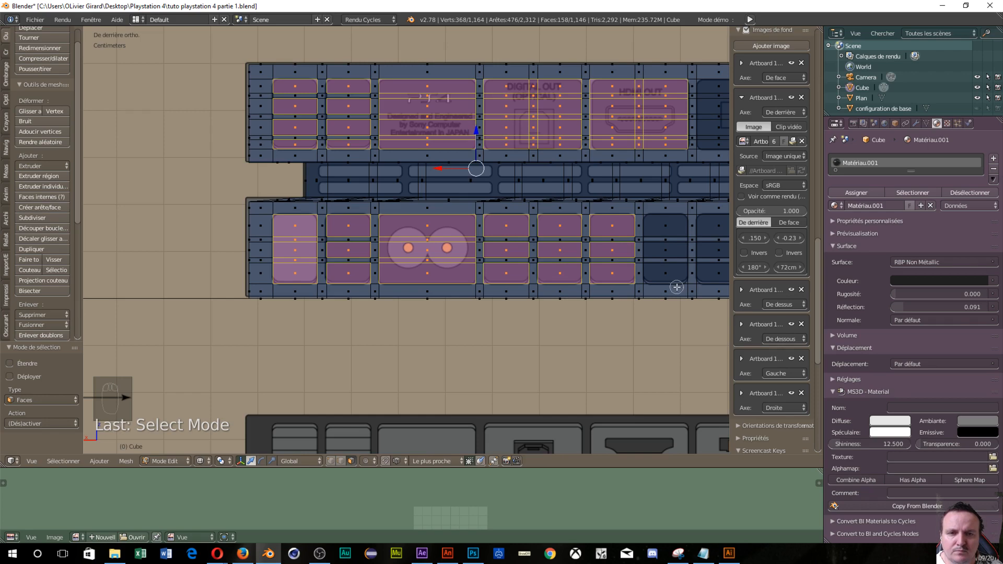
pyautogui.keyDown('shift'); pyautogui.moveTo(668, 288); pyautogui.dragTo(342, 282, button='middle'); pyautogui.keyUp('shift')
pyautogui.press('c')
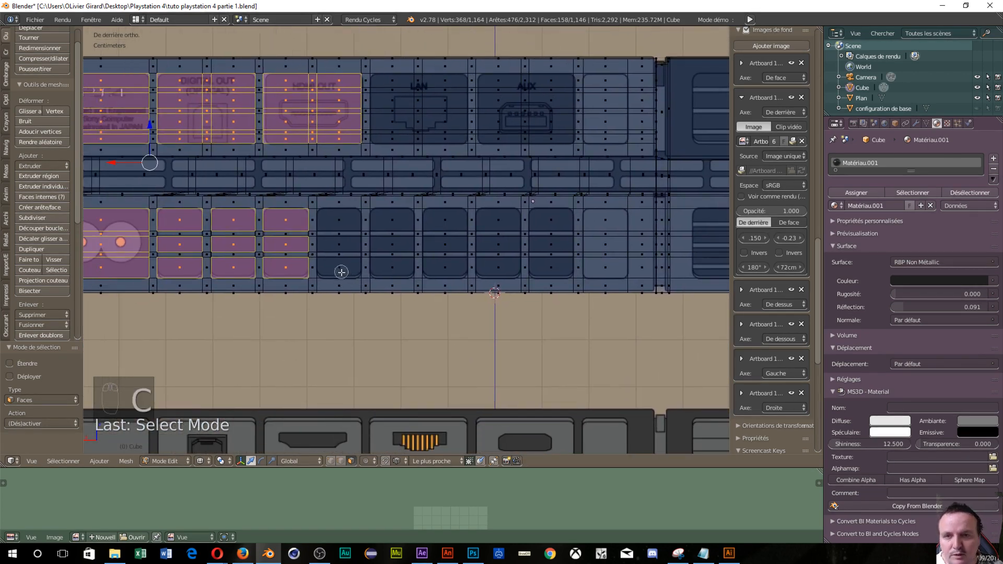
pyautogui.click(333, 264)
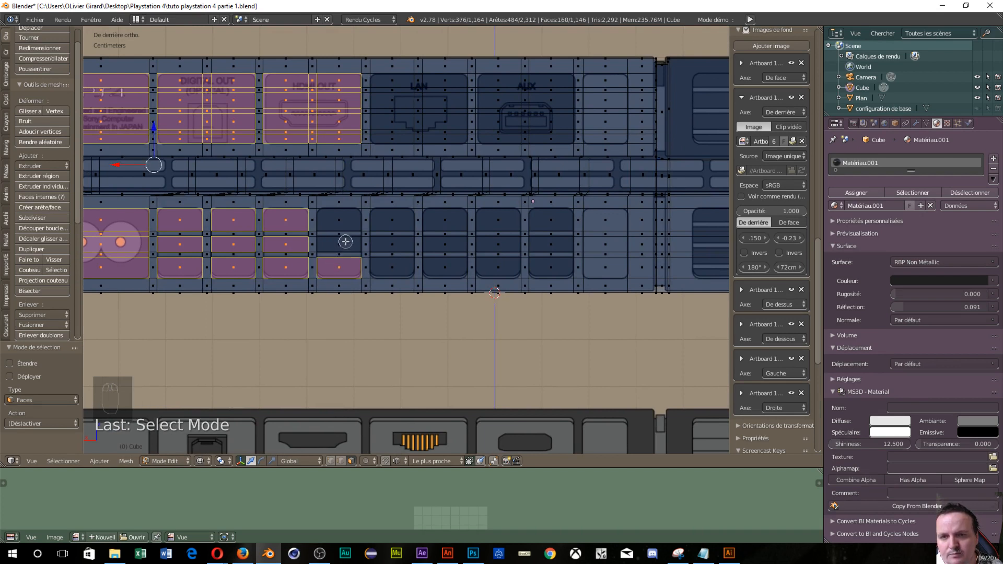
pyautogui.click(342, 243)
pyautogui.click(342, 222)
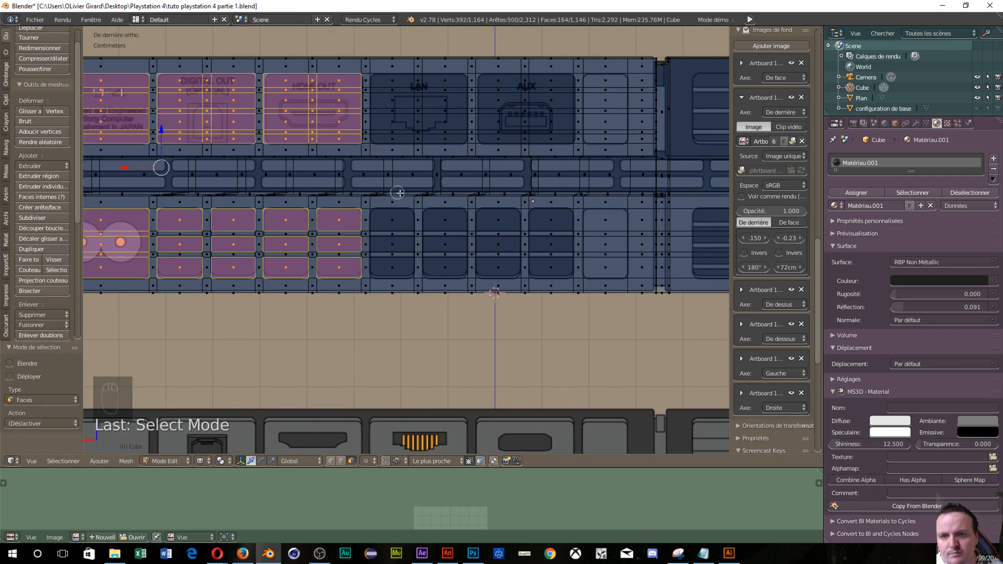
# Step: Add the faces inside the LAN and AUX recesses and the three slot faces of the vent under the LAN recess's left half
pyautogui.click(394, 218)
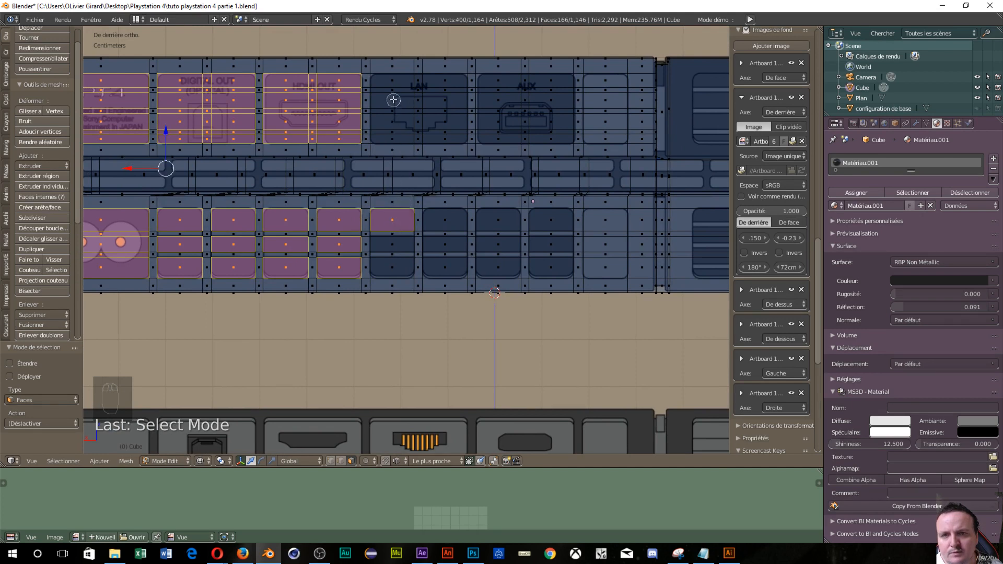
pyautogui.moveTo(390, 84)
pyautogui.mouseDown()
pyautogui.moveTo(444, 84)
pyautogui.moveTo(393, 107)
pyautogui.moveTo(389, 137)
pyautogui.moveTo(446, 133)
pyautogui.moveTo(448, 105)
pyautogui.moveTo(436, 135)
pyautogui.moveTo(421, 117)
pyautogui.moveTo(442, 101)
pyautogui.moveTo(509, 84)
pyautogui.moveTo(548, 89)
pyautogui.moveTo(547, 134)
pyautogui.moveTo(489, 133)
pyautogui.moveTo(502, 132)
pyautogui.moveTo(501, 103)
pyautogui.moveTo(517, 94)
pyautogui.moveTo(521, 122)
pyautogui.mouseUp()
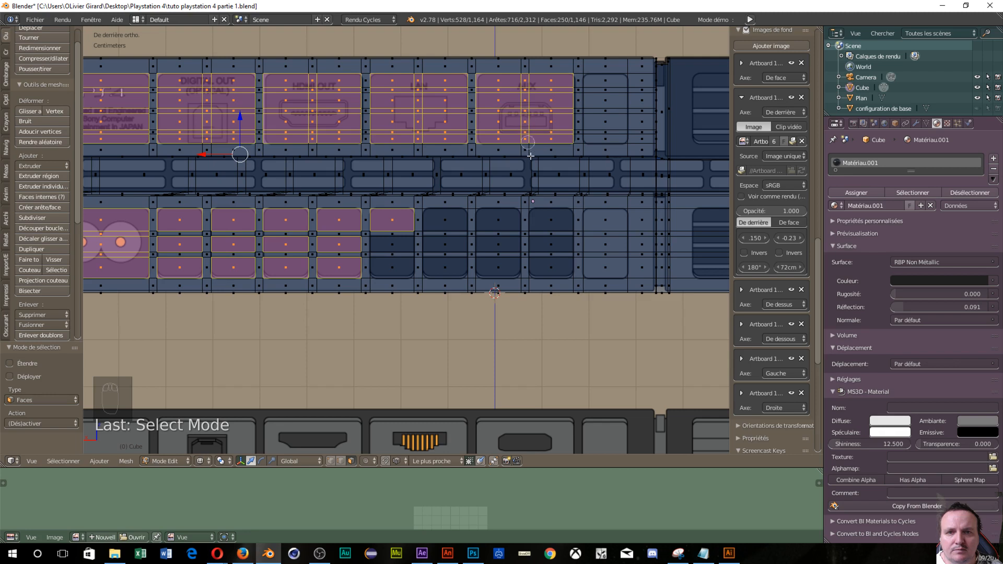
pyautogui.moveTo(391, 246); pyautogui.dragTo(394, 258)
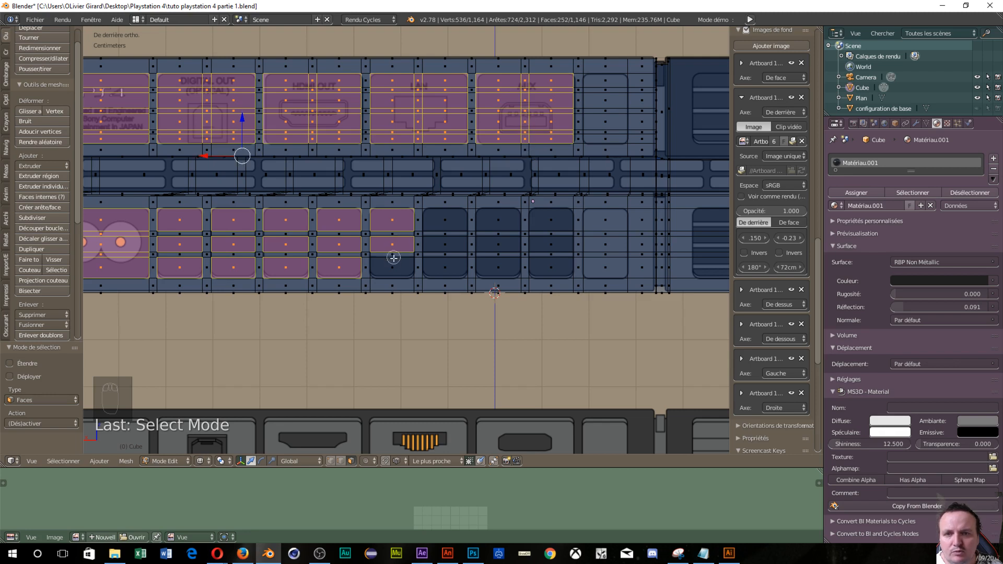
pyautogui.click(393, 265)
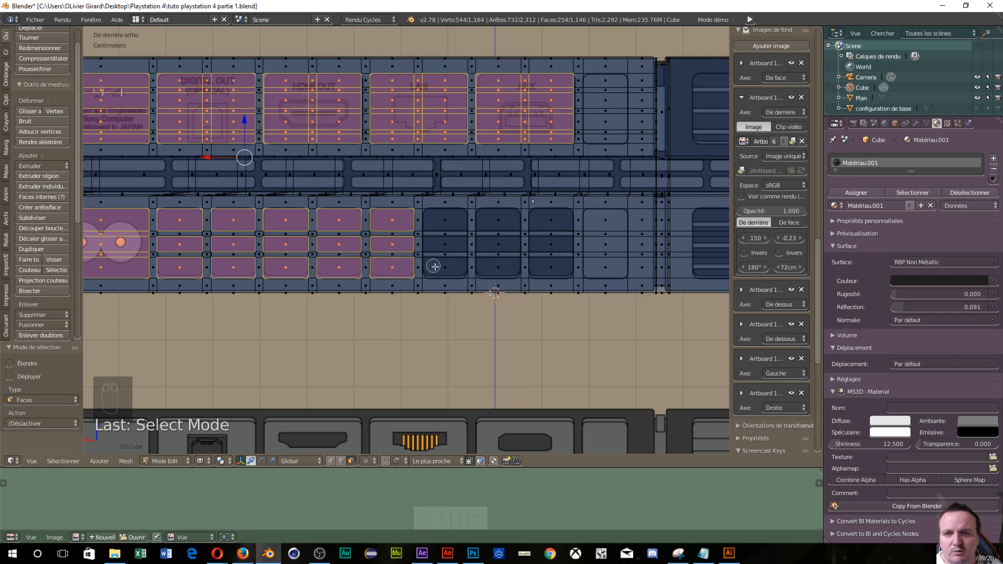
# Step: Add the three slot faces of the vent under the LAN recess's right half and of both vents under the AUX recess
pyautogui.click(451, 261)
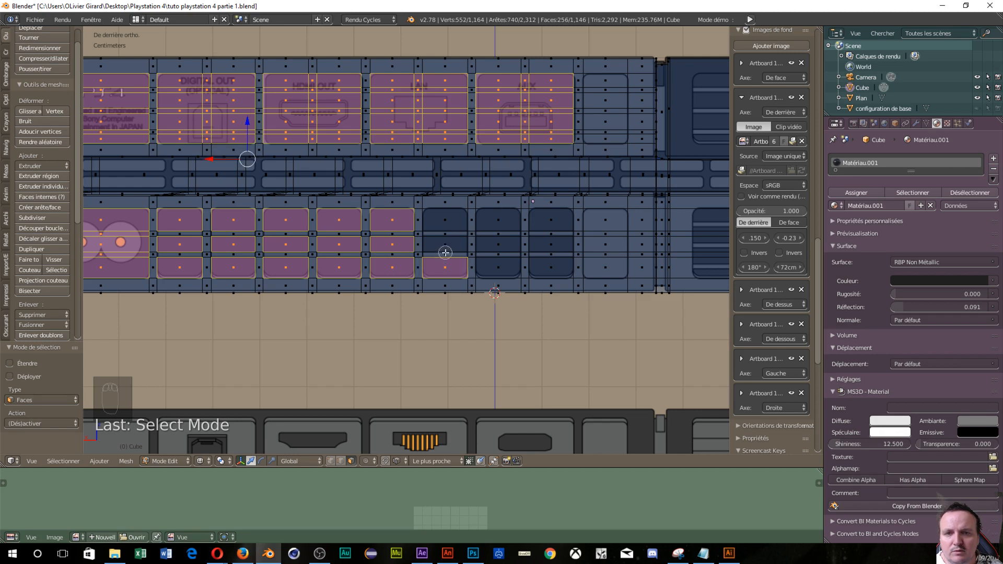
pyautogui.click(450, 244)
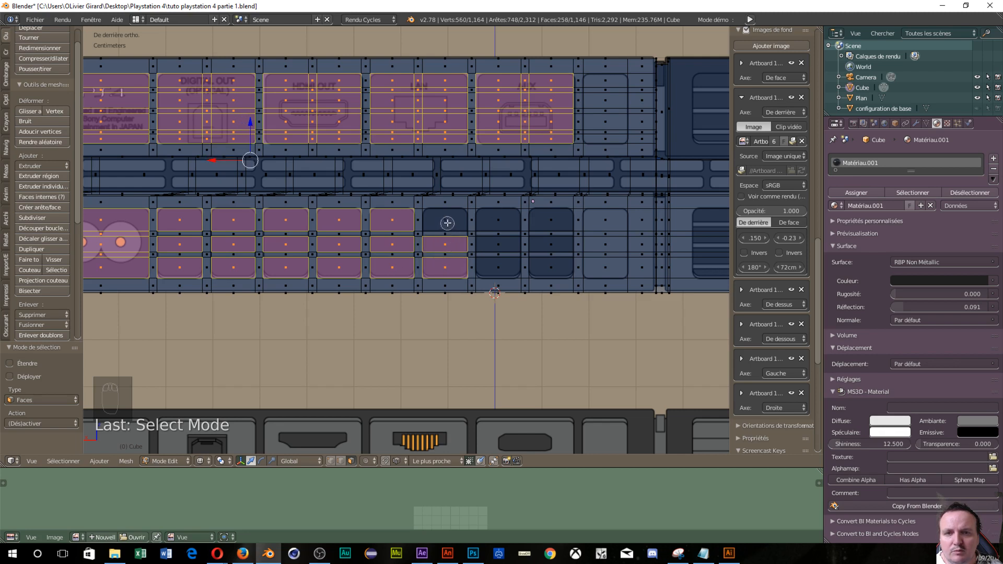
pyautogui.click(447, 223)
pyautogui.click(498, 218)
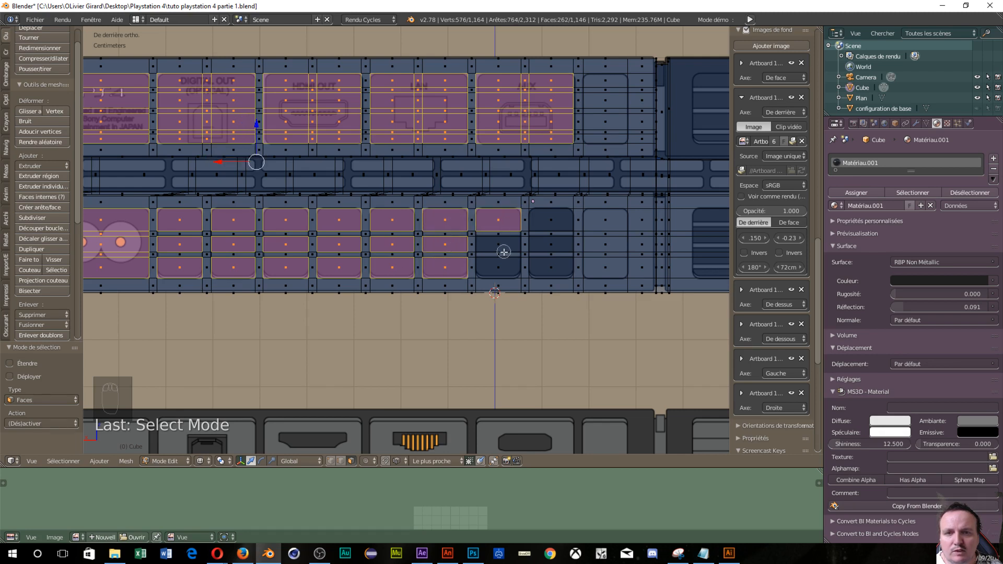
pyautogui.click(502, 245)
pyautogui.click(502, 267)
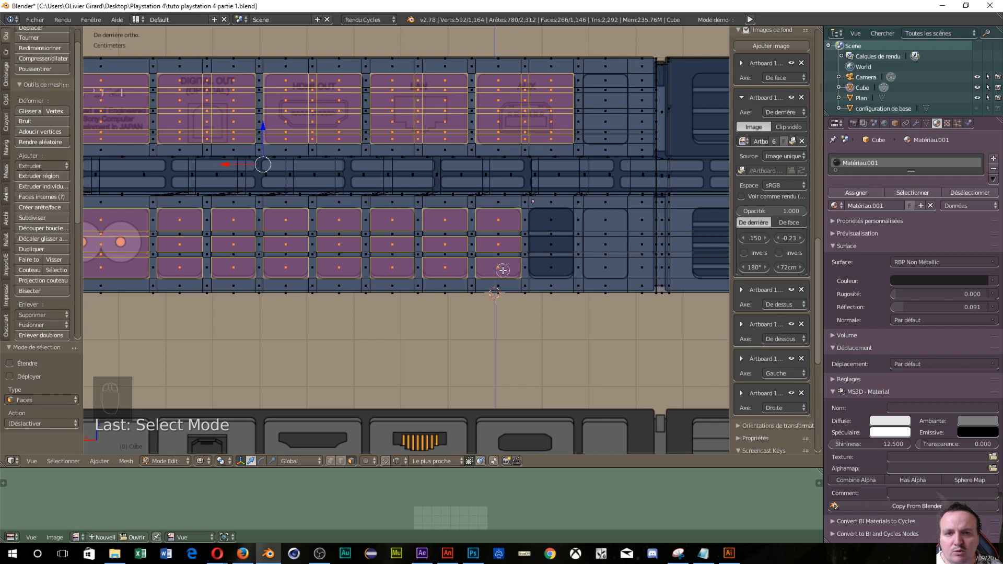
pyautogui.click(546, 269)
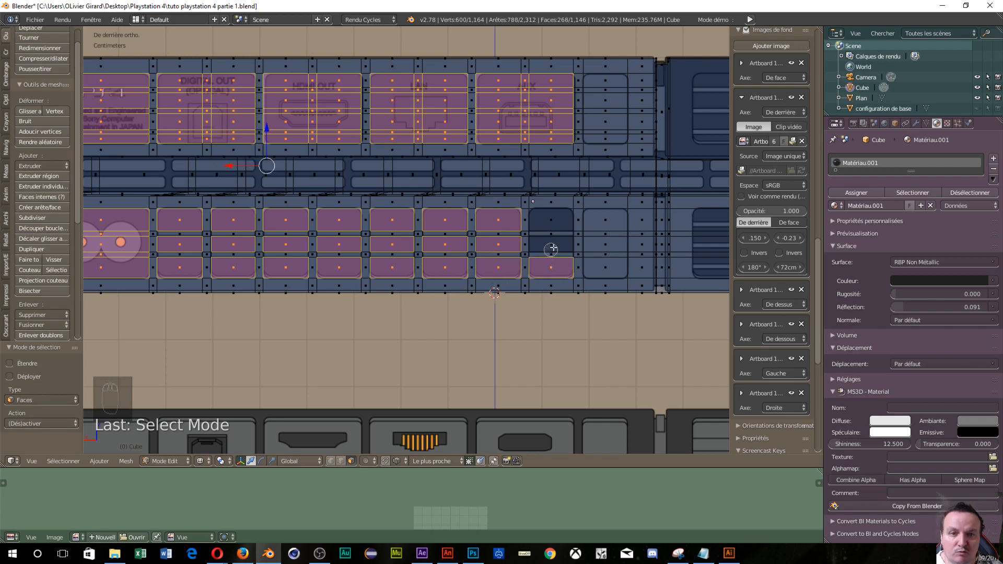
pyautogui.click(556, 245)
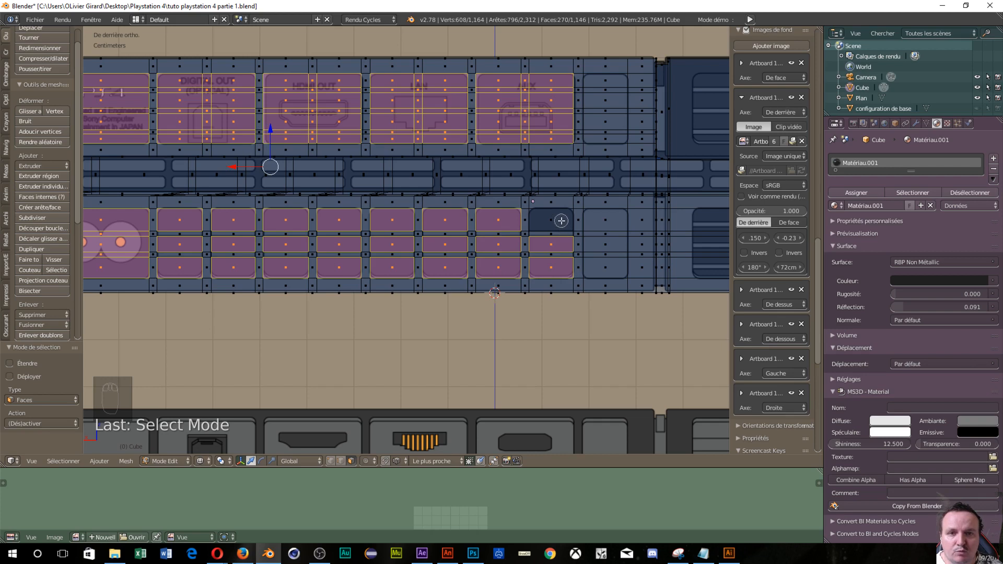
pyautogui.click(554, 220)
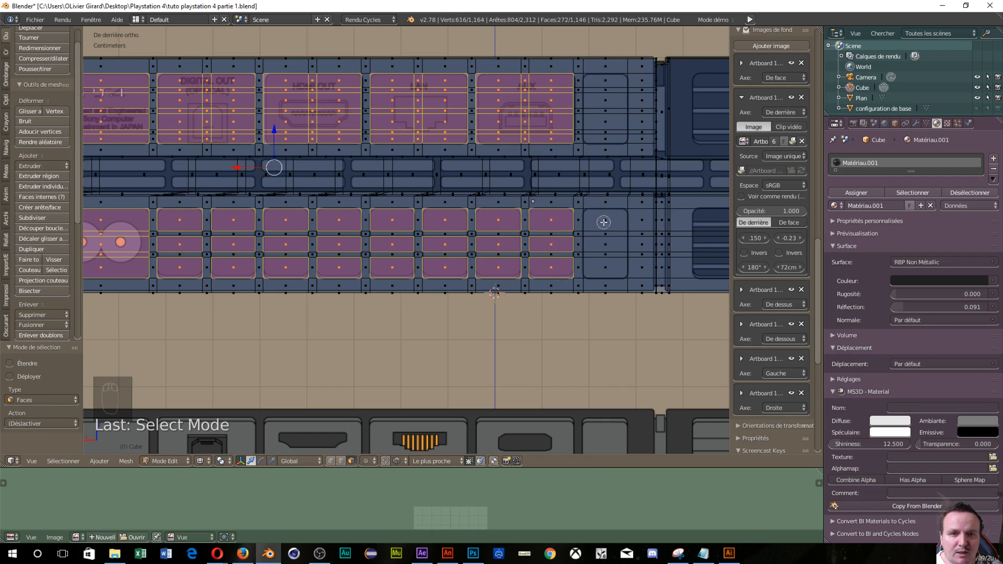
# Step: Add all faces of the plain recess beside AUX and of the plain recess below it to the selection
pyautogui.moveTo(609, 218); pyautogui.dragTo(606, 267)
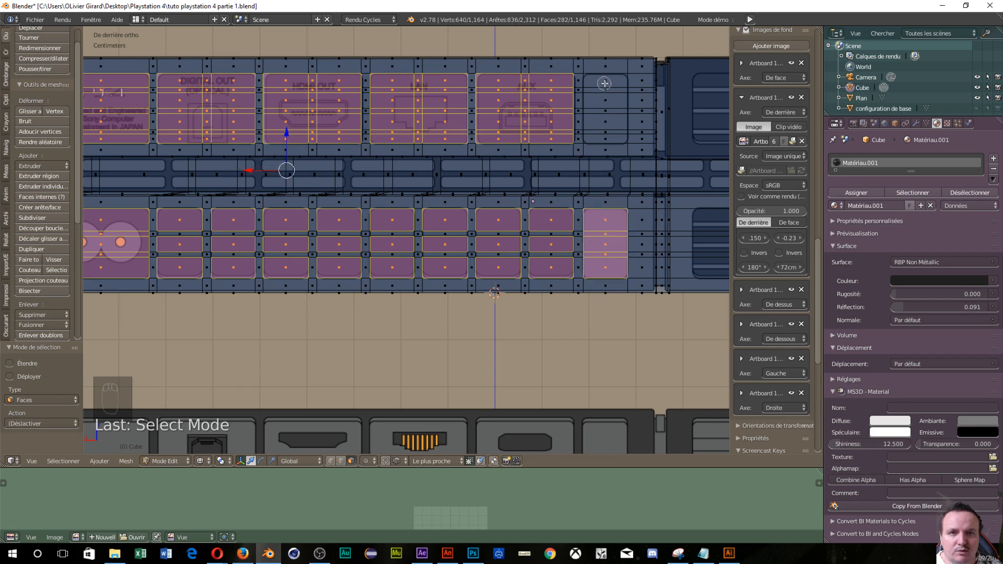
pyautogui.moveTo(603, 84); pyautogui.dragTo(604, 134)
pyautogui.scroll(-4, 487, 159)
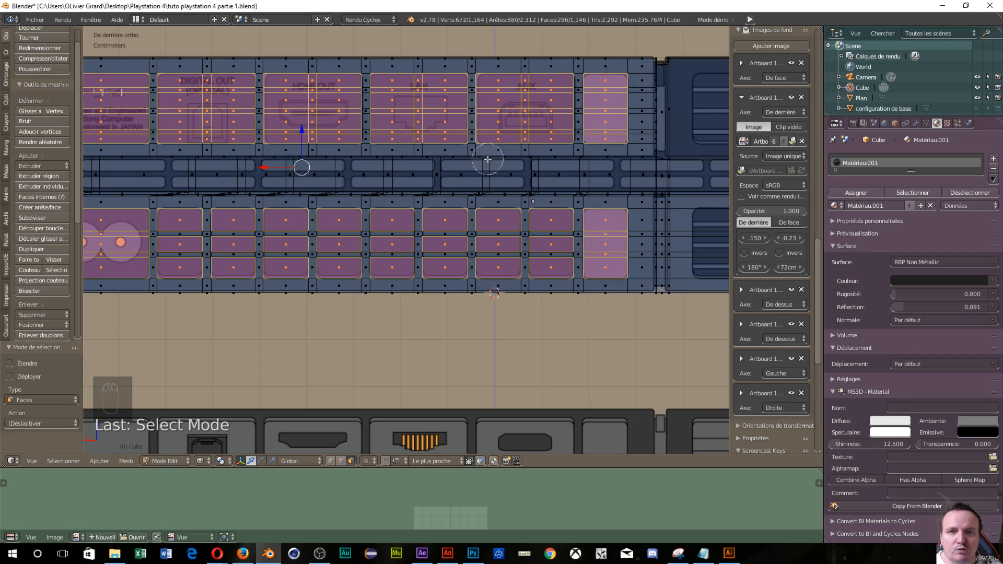
# Step: Box-deselect the faces picked up on the front side of the console, keeping only the back recess faces selected
pyautogui.scroll(8, 474, 156)
pyautogui.moveTo(385, 197); pyautogui.dragTo(404, 202, button='middle')
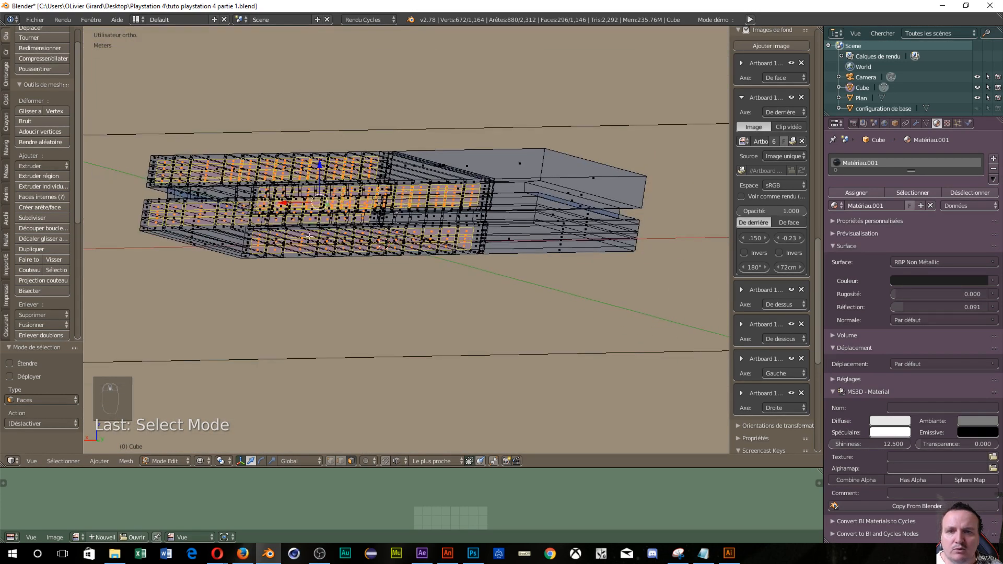
pyautogui.moveTo(310, 236); pyautogui.dragTo(328, 251, button='middle')
pyautogui.scroll(-6, 358, 257)
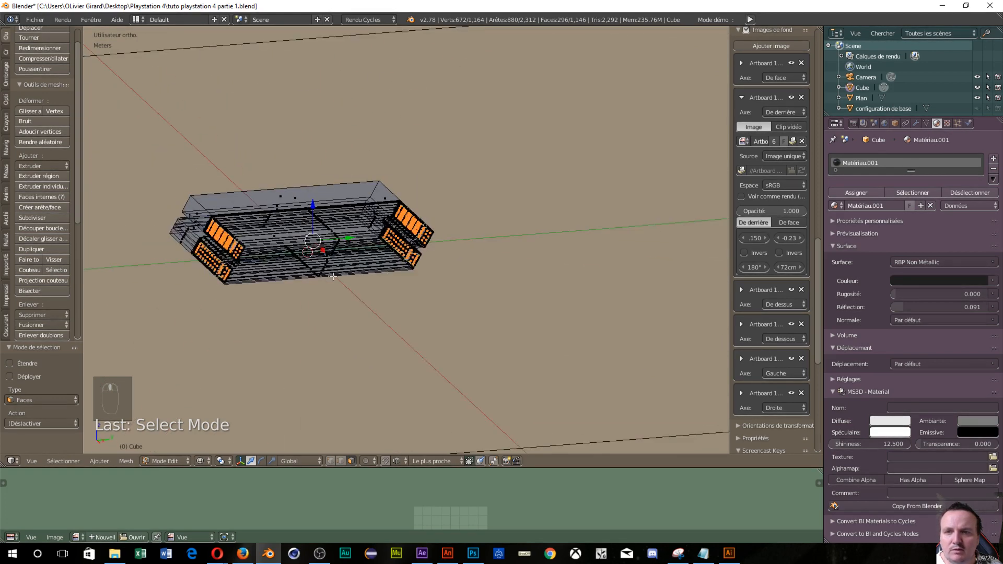
pyautogui.press('b')
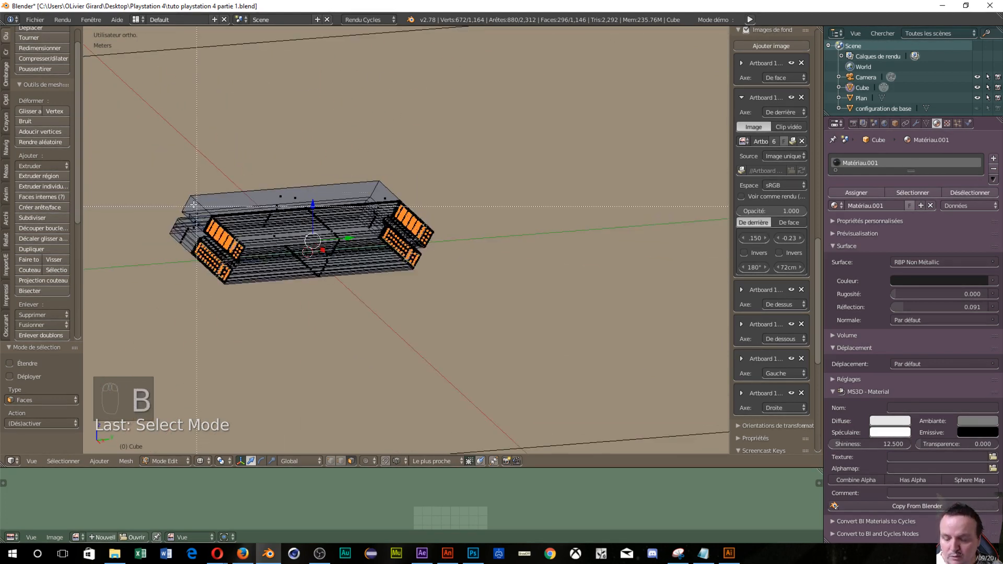
pyautogui.moveTo(168, 177); pyautogui.dragTo(273, 347)
# Step: In the right orthographic view, extrude the selected back recess faces about 1.467 cm inward along the global Y axis
pyautogui.moveTo(291, 340); pyautogui.dragTo(333, 285, button='middle')
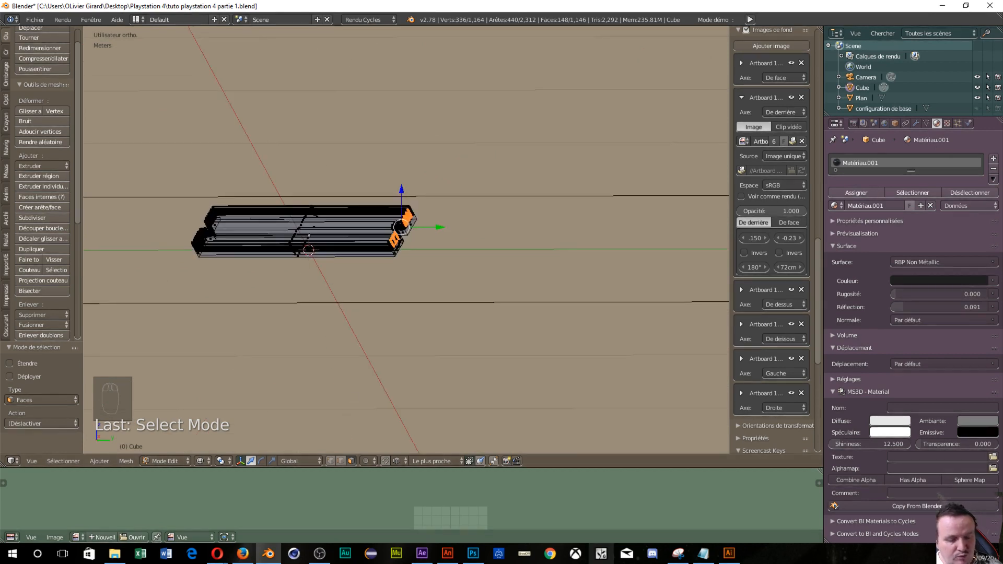
pyautogui.press('KP_3')
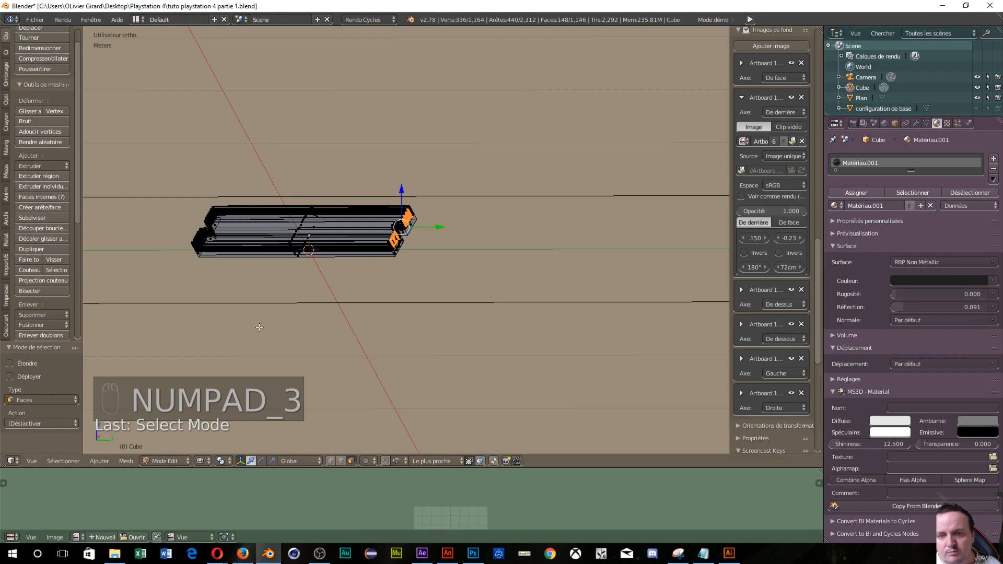
pyautogui.press('KP_3')
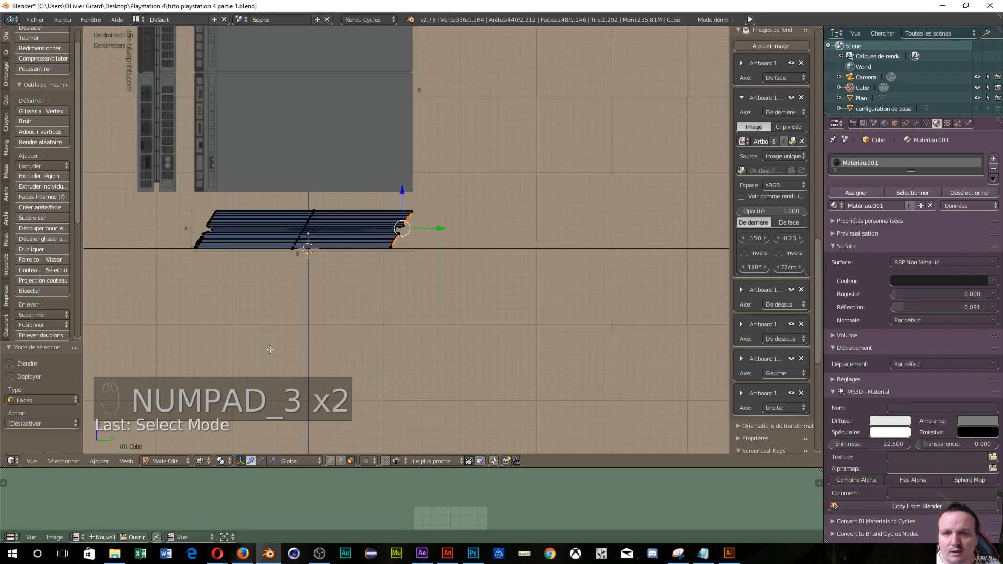
pyautogui.scroll(8, 271, 351)
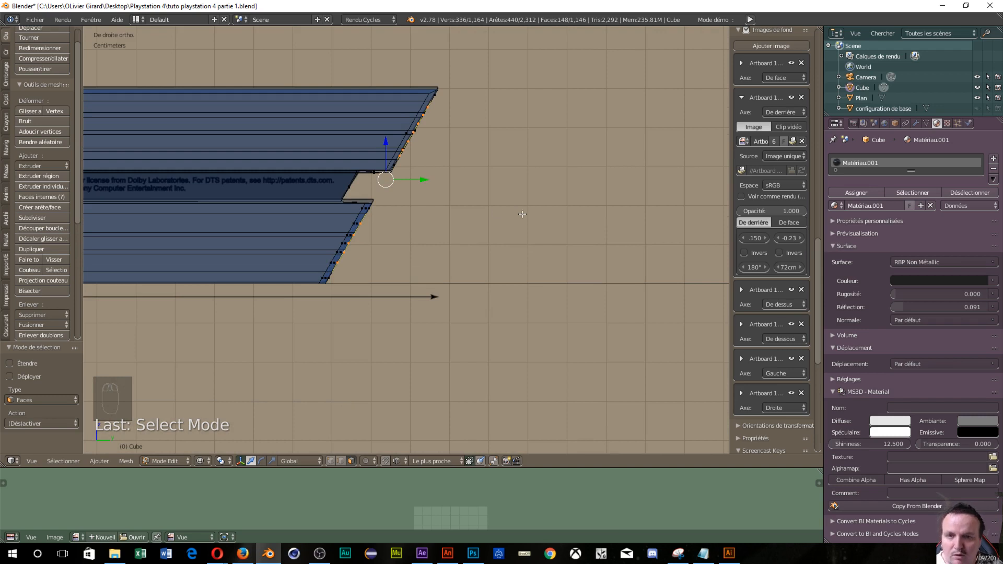
pyautogui.press('e')
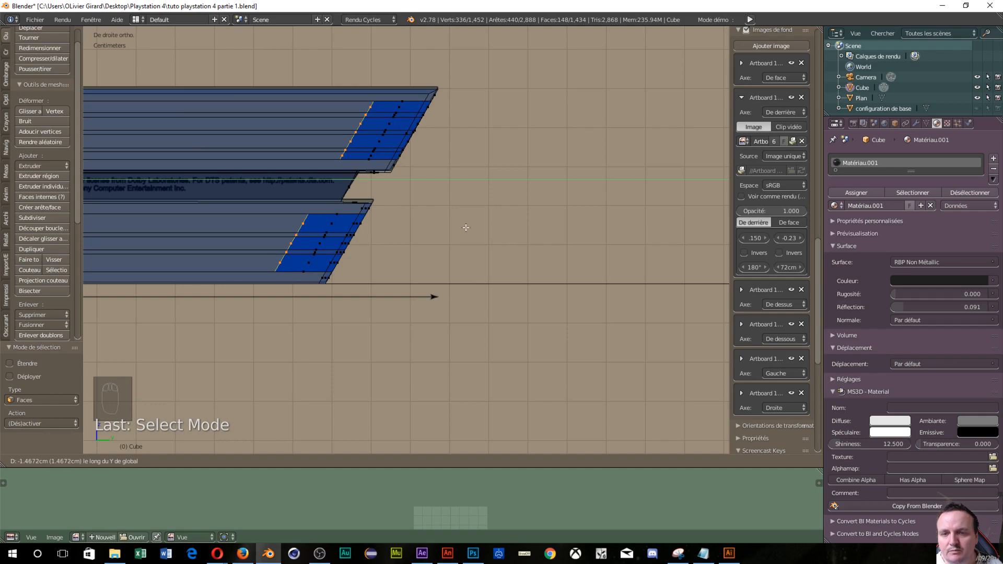
pyautogui.click(465, 228)
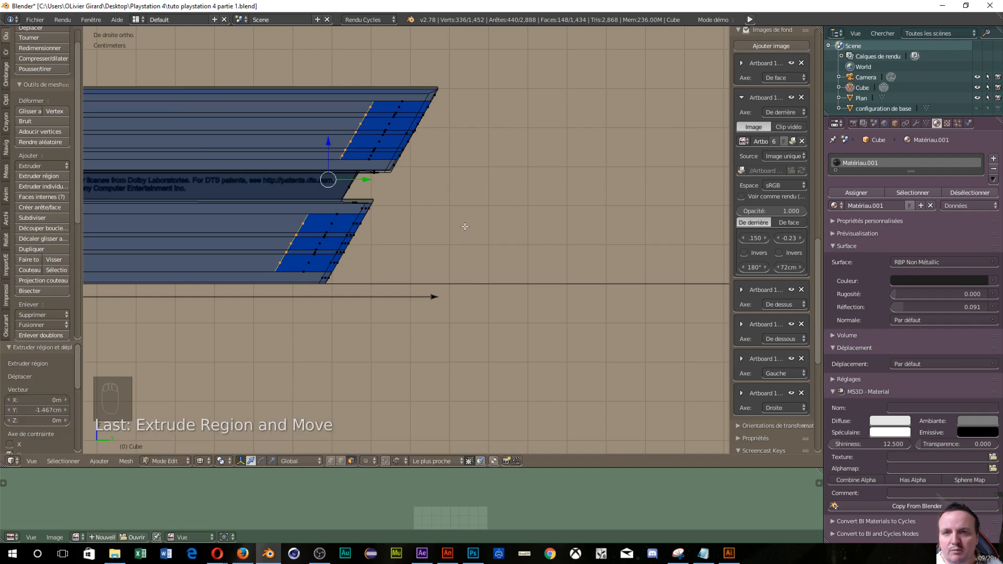
# Step: Set the pivot point to individual origins and scale the extruded recess faces to about 0.933 in the back view
pyautogui.moveTo(464, 226); pyautogui.dragTo(340, 283, button='middle')
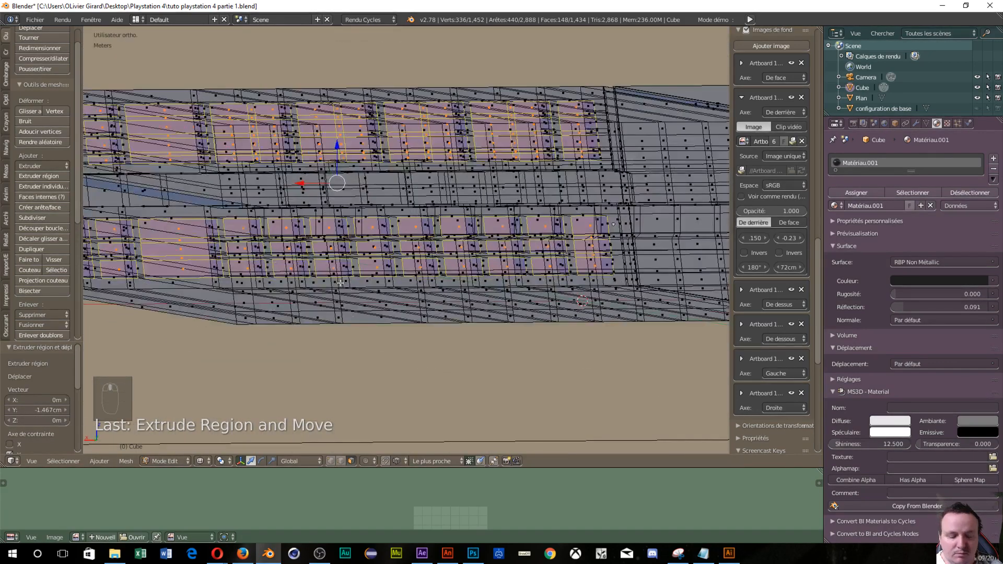
pyautogui.press('ctrl+KP_1')
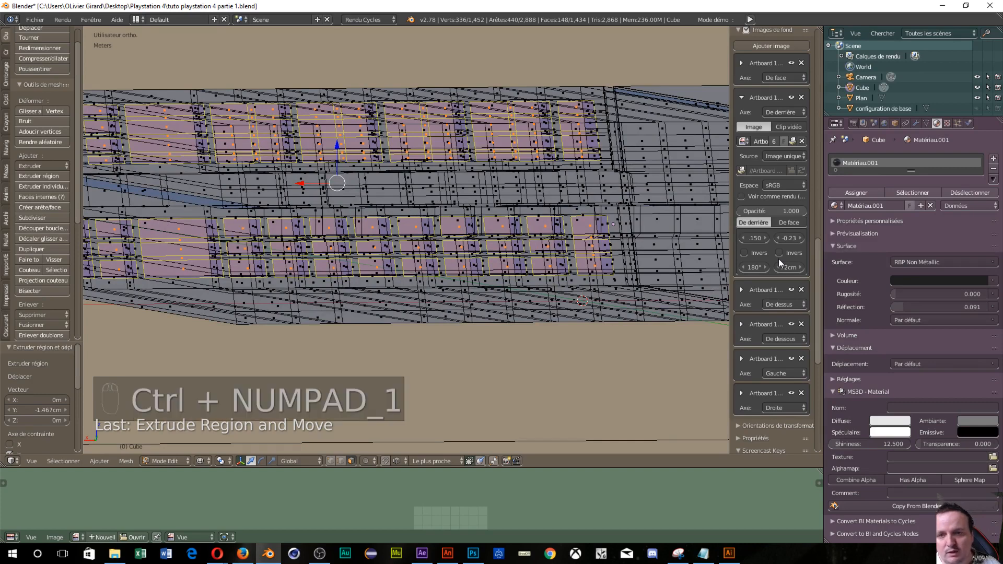
pyautogui.press('ctrl+KP_1')
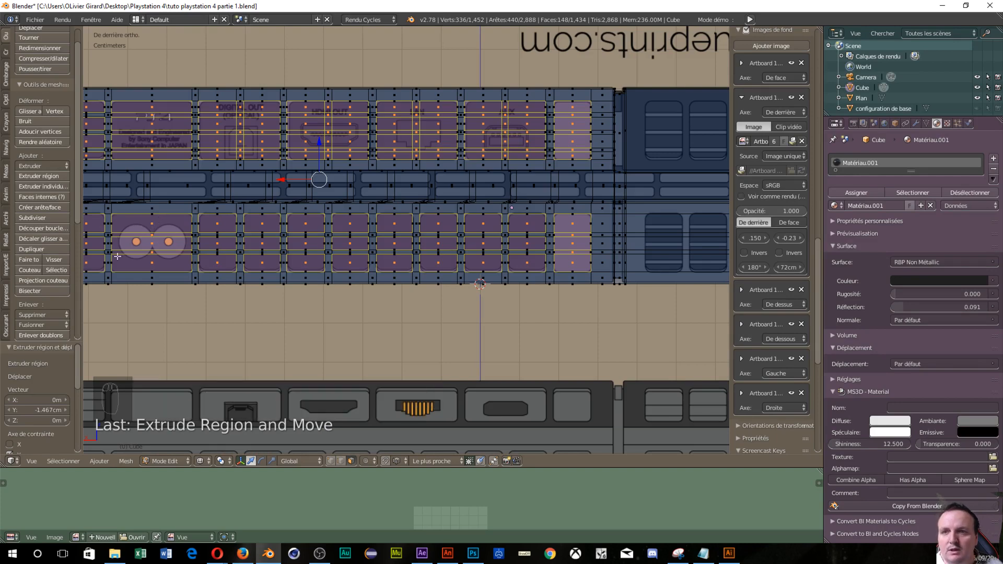
pyautogui.scroll(-2, 117, 256)
pyautogui.scroll(1, 131, 264)
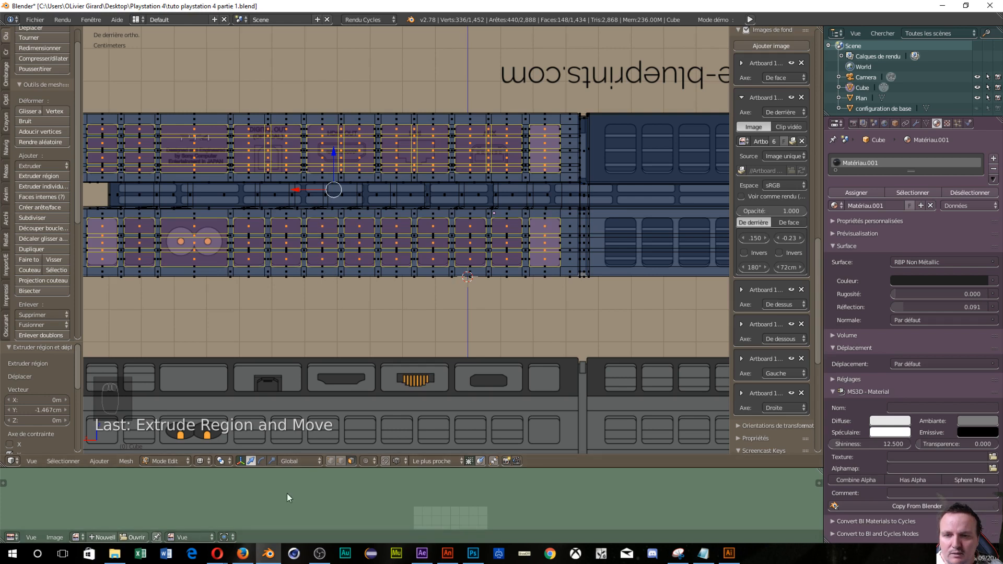
pyautogui.click(221, 461)
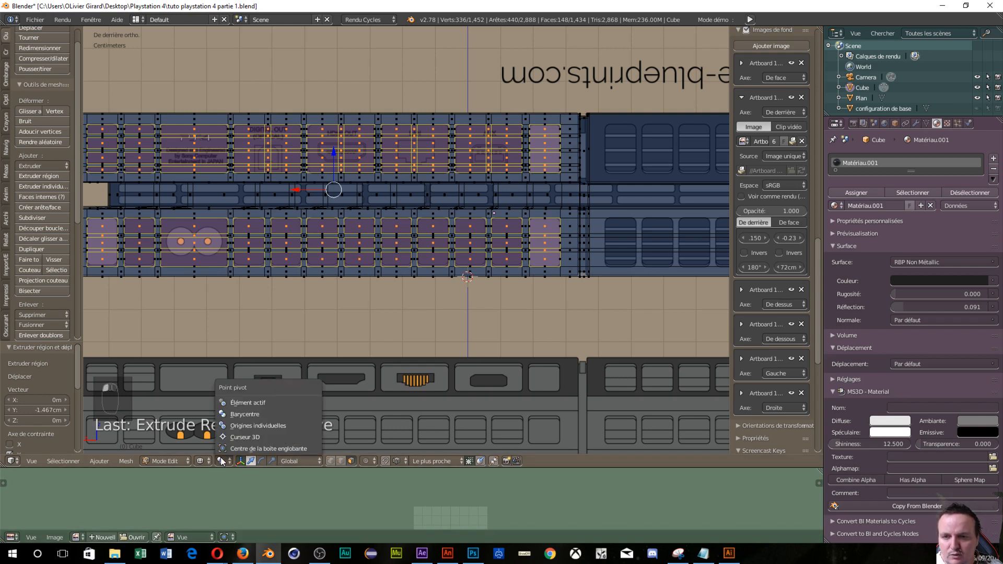
pyautogui.click(237, 426)
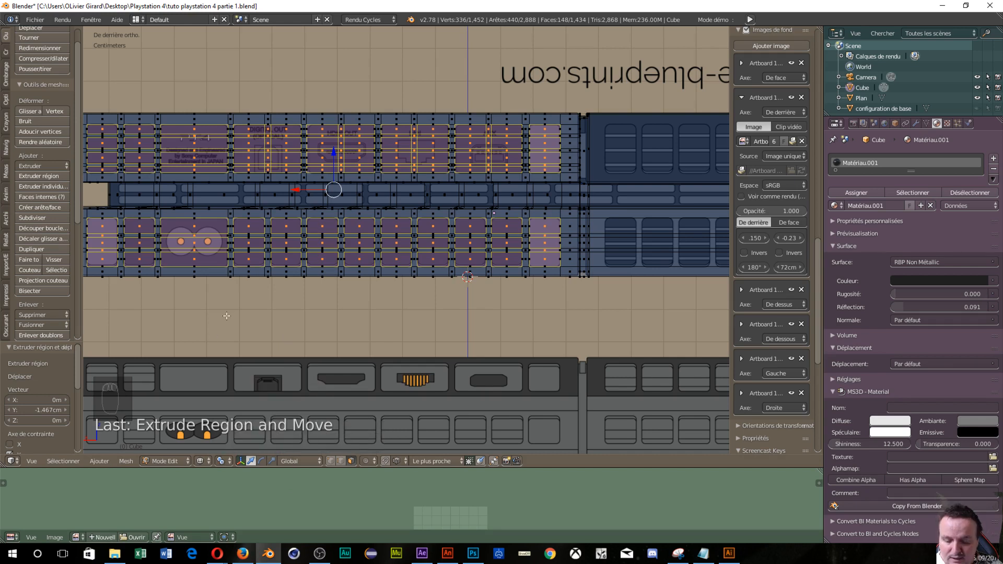
pyautogui.press('s')
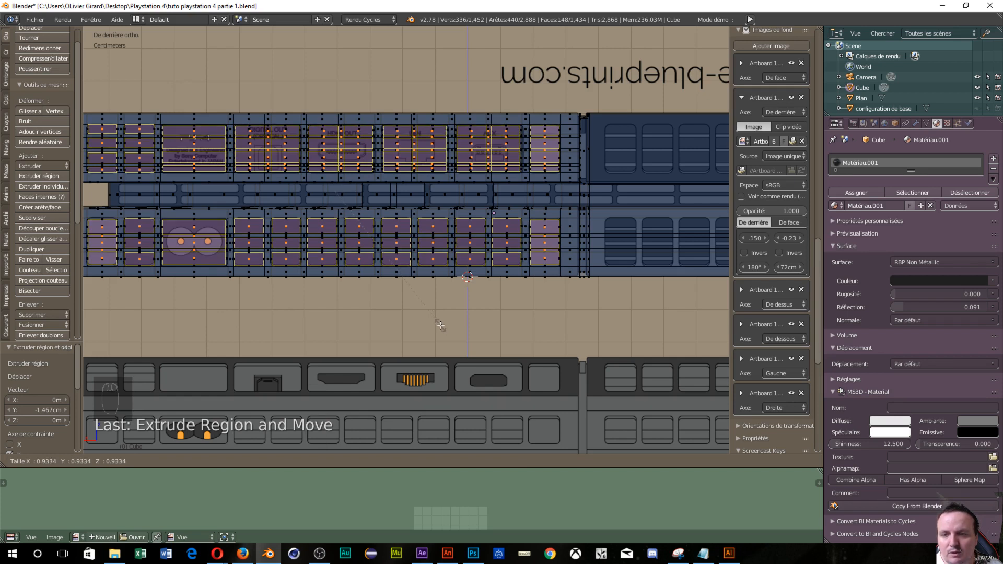
pyautogui.click(441, 325)
# Step: Circle-deselect the recess faces, keeping only the plain recess beside AUX, the one below it, and the lower row's leftmost recess
pyautogui.scroll(-2, 173, 345)
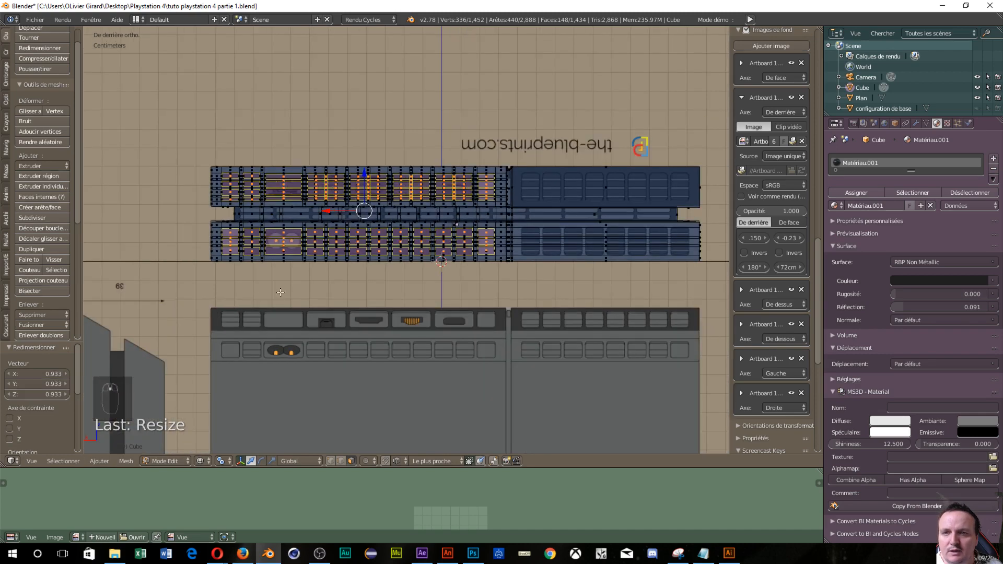
pyautogui.moveTo(280, 290); pyautogui.dragTo(290, 309, button='middle')
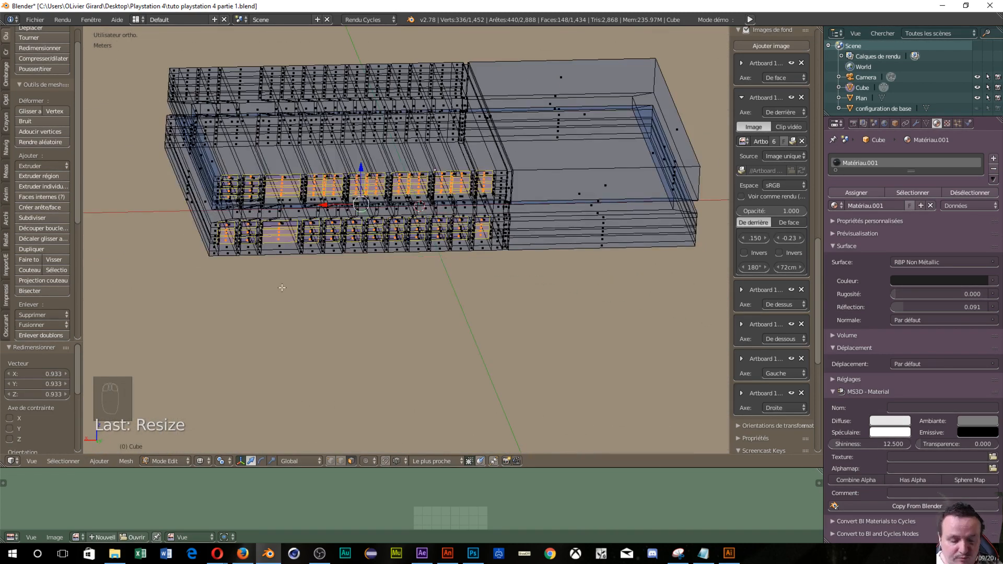
pyautogui.press('ctrl+KP_1')
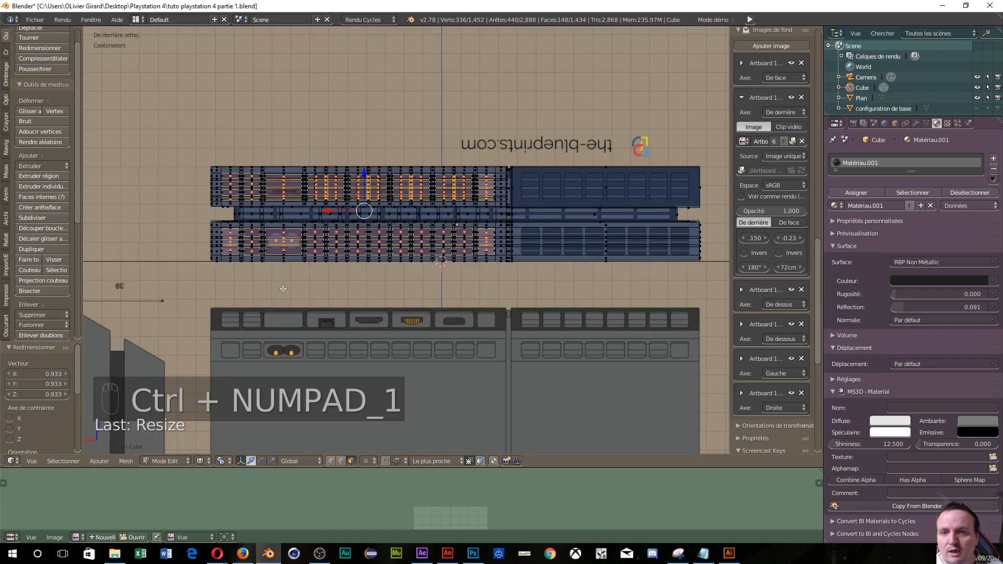
pyautogui.scroll(5, 311, 246)
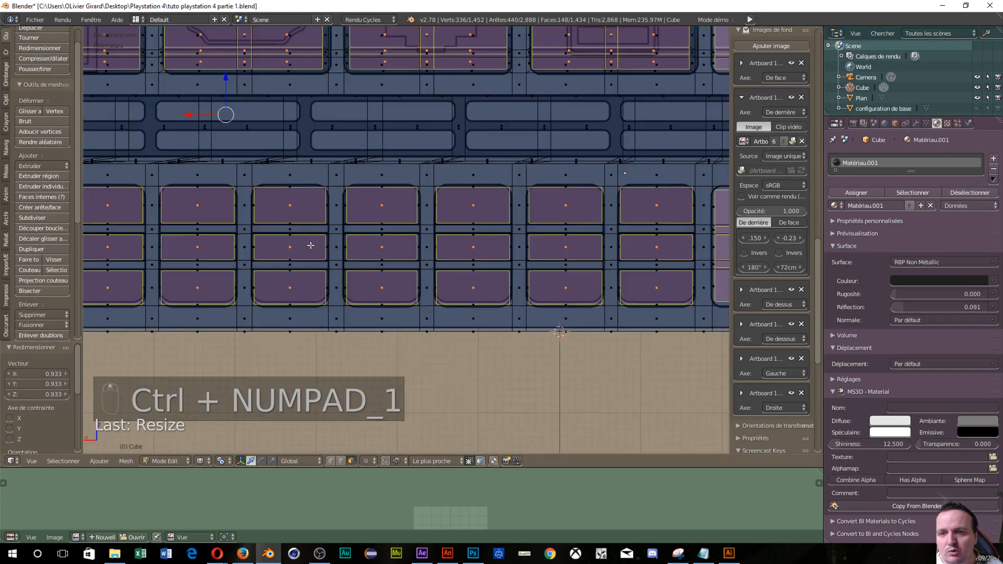
pyautogui.scroll(-5, 299, 220)
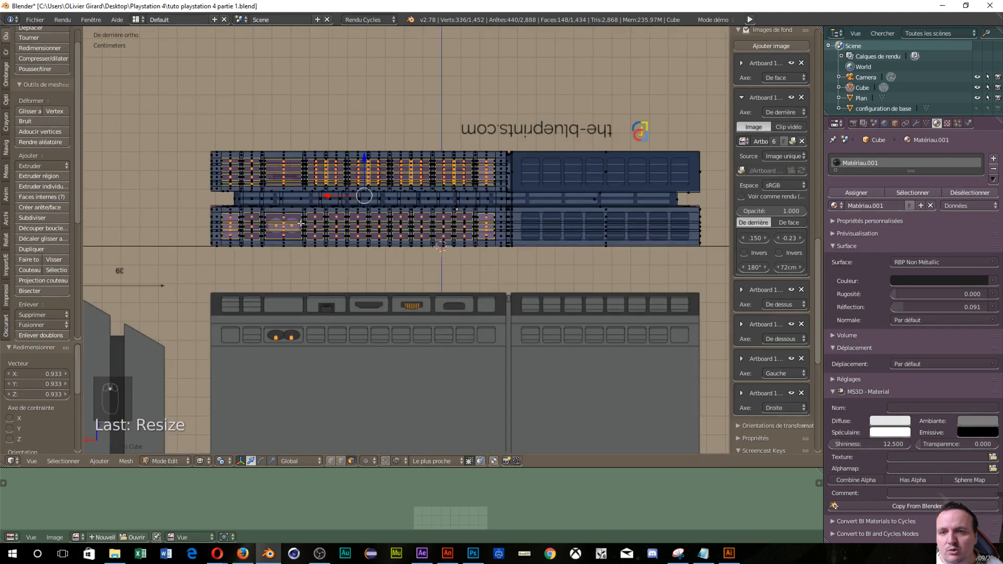
pyautogui.keyDown('shift'); pyautogui.moveTo(282, 248); pyautogui.dragTo(433, 306, button='middle'); pyautogui.keyUp('shift')
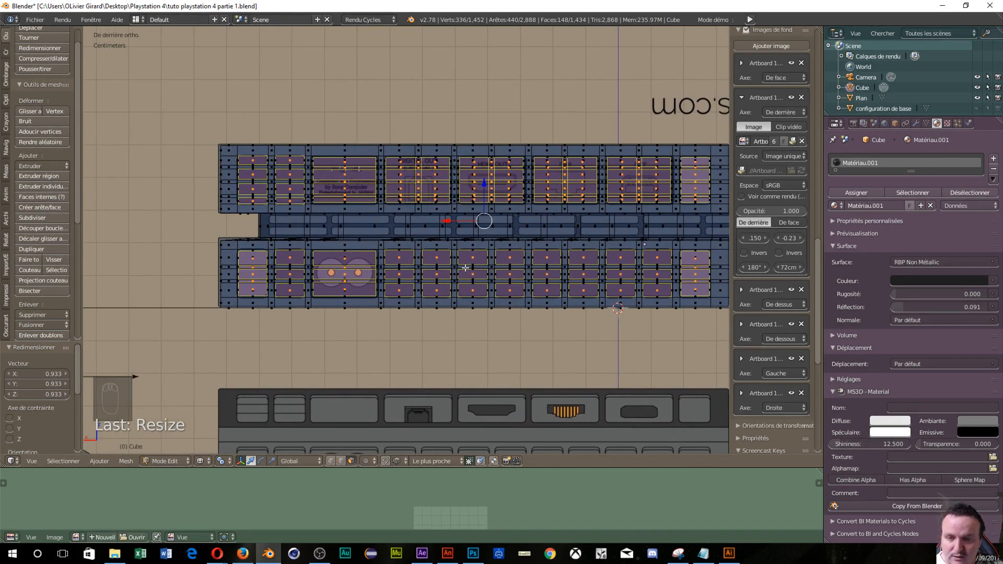
pyautogui.press('c')
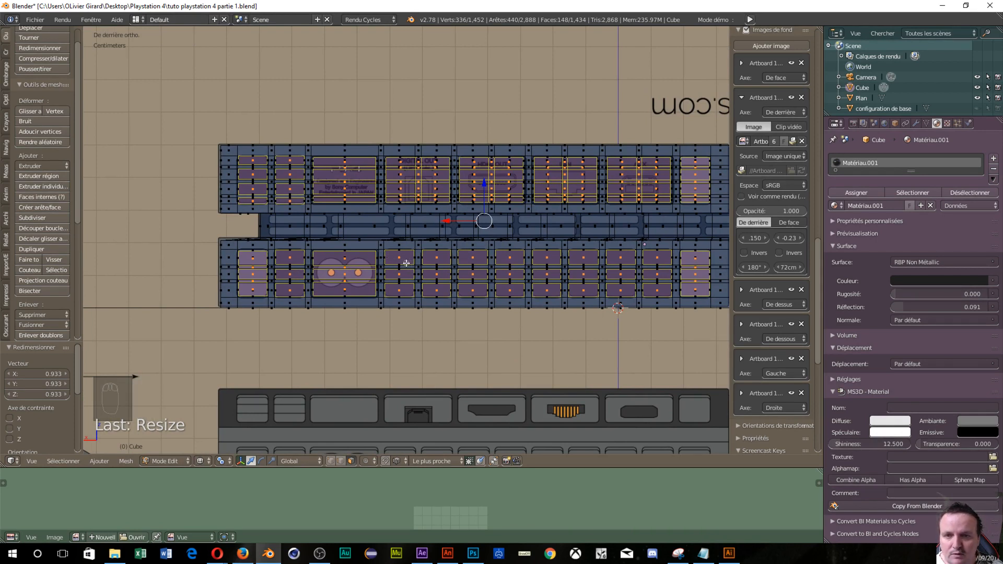
pyautogui.scroll(-10, 406, 264)
pyautogui.moveTo(407, 182)
pyautogui.mouseDown(button='middle')
pyautogui.moveTo(243, 180)
pyautogui.moveTo(415, 172)
pyautogui.moveTo(366, 271)
pyautogui.moveTo(318, 254)
pyautogui.moveTo(324, 285)
pyautogui.moveTo(470, 285)
pyautogui.moveTo(640, 219)
pyautogui.moveTo(635, 153)
pyautogui.moveTo(634, 284)
pyautogui.moveTo(569, 272)
pyautogui.moveTo(559, 133)
pyautogui.moveTo(480, 214)
pyautogui.moveTo(457, 263)
pyautogui.moveTo(524, 218)
pyautogui.moveTo(655, 256)
pyautogui.mouseUp(button='middle')
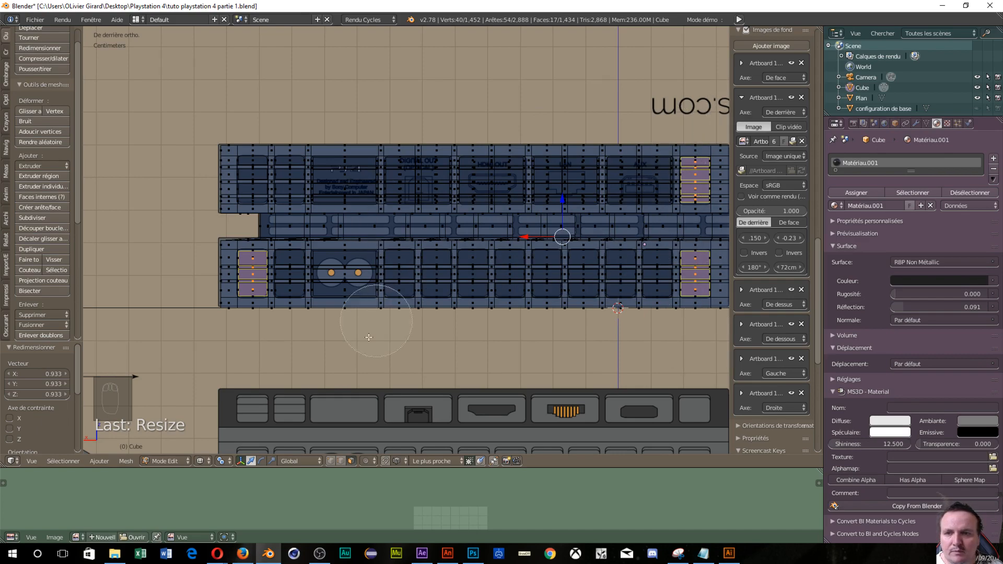
pyautogui.rightClick(380, 327)
pyautogui.scroll(-3, 370, 319)
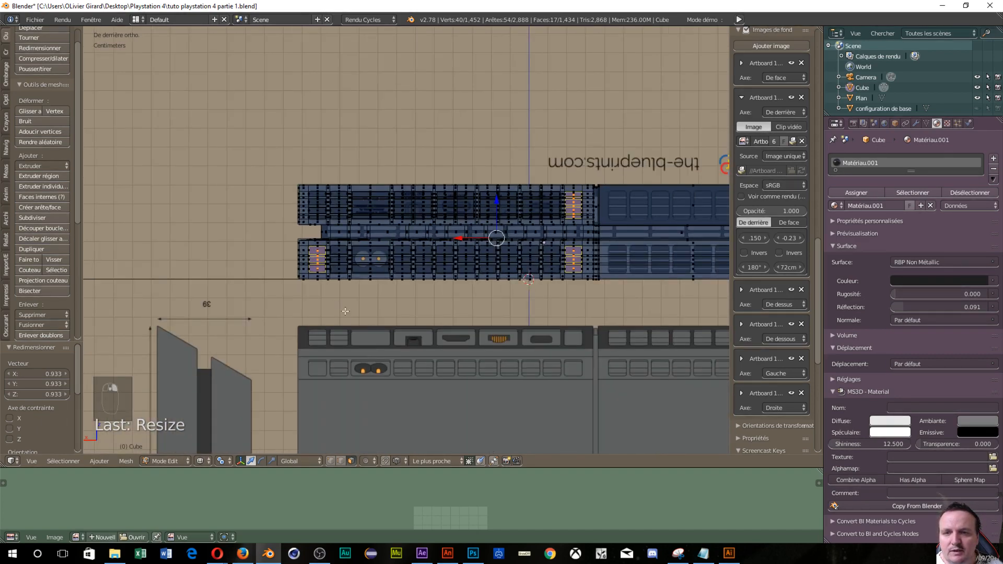
pyautogui.moveTo(345, 310); pyautogui.dragTo(465, 307, button='middle')
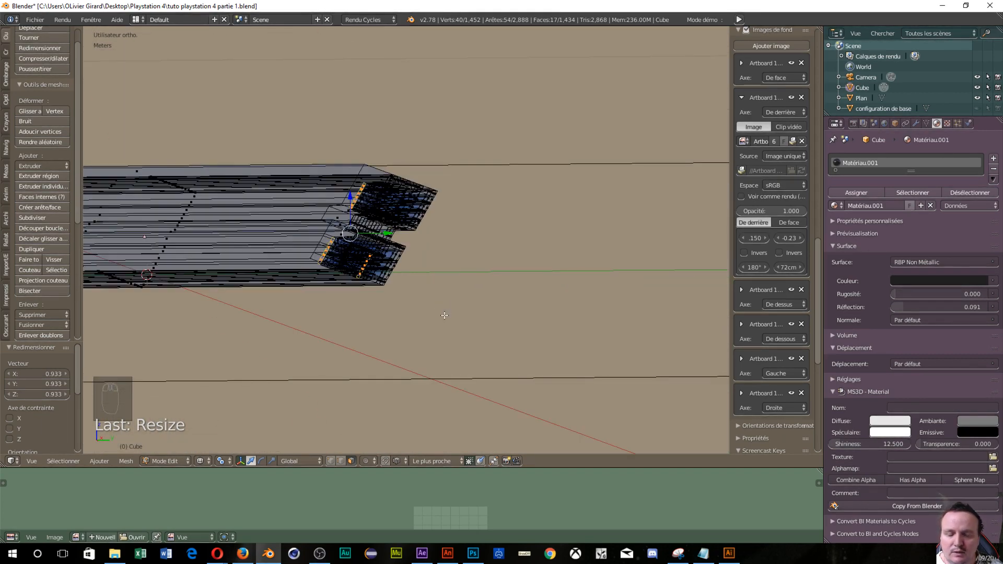
# Step: In the left orthographic view, move the three plain recess faces about 1.481 cm back outward along the Y axis
pyautogui.press('ctrl+KP_3')
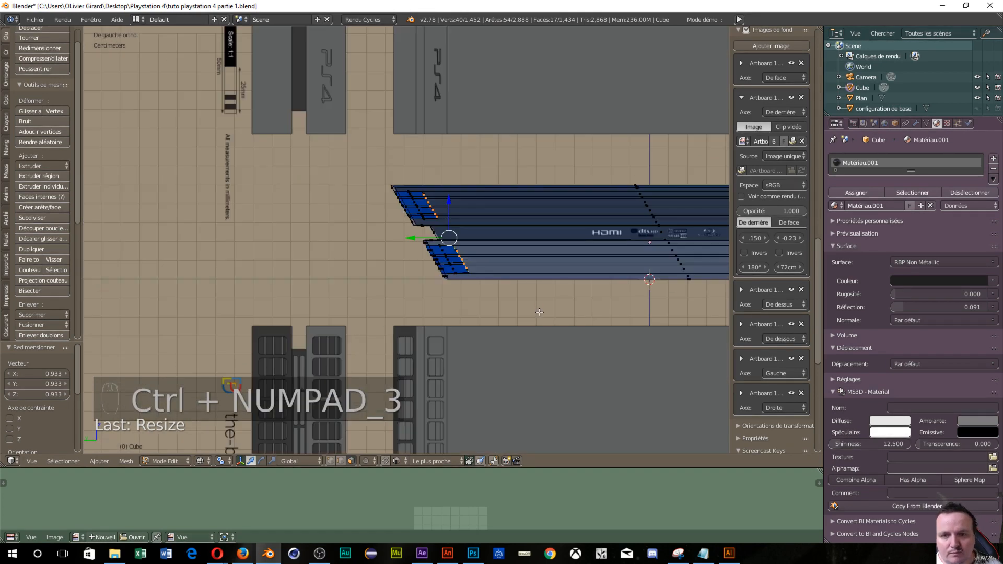
pyautogui.scroll(2, 459, 243)
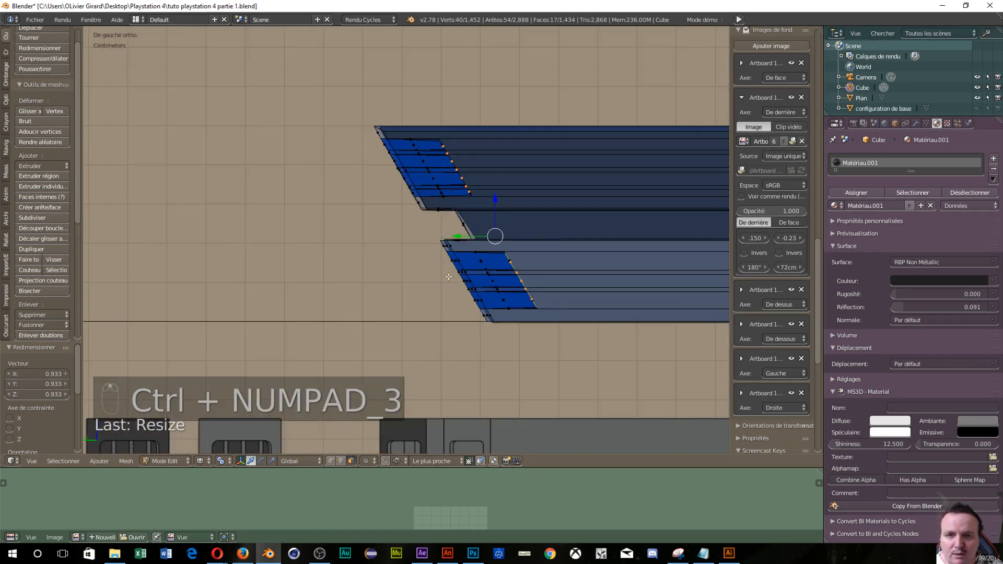
pyautogui.moveTo(458, 237); pyautogui.dragTo(399, 285)
pyautogui.moveTo(400, 285); pyautogui.dragTo(594, 279, button='middle')
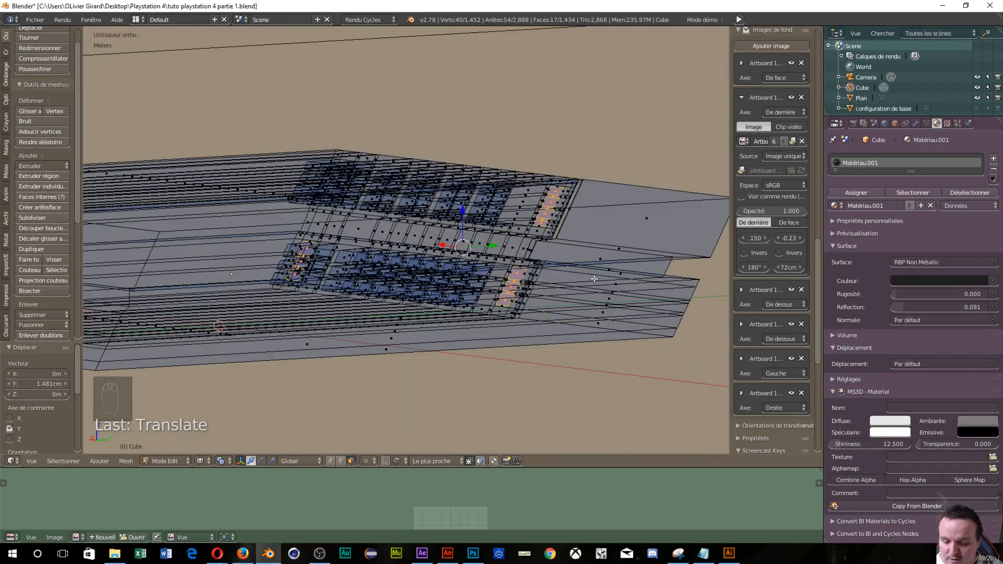
# Step: Leave mesh editing and return the console to Object Mode
pyautogui.press('Tab')
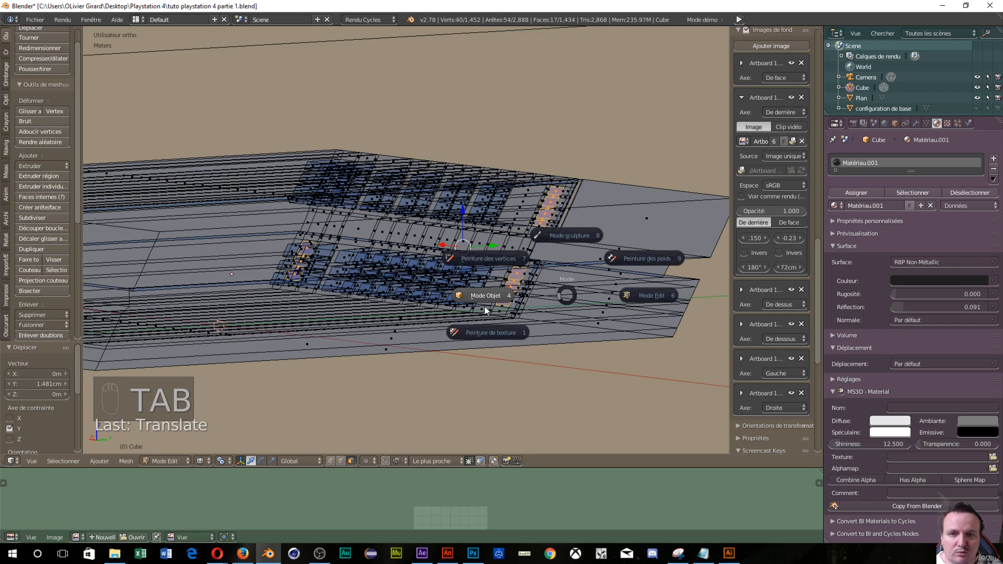
pyautogui.click(480, 296)
pyautogui.scroll(-3, 465, 298)
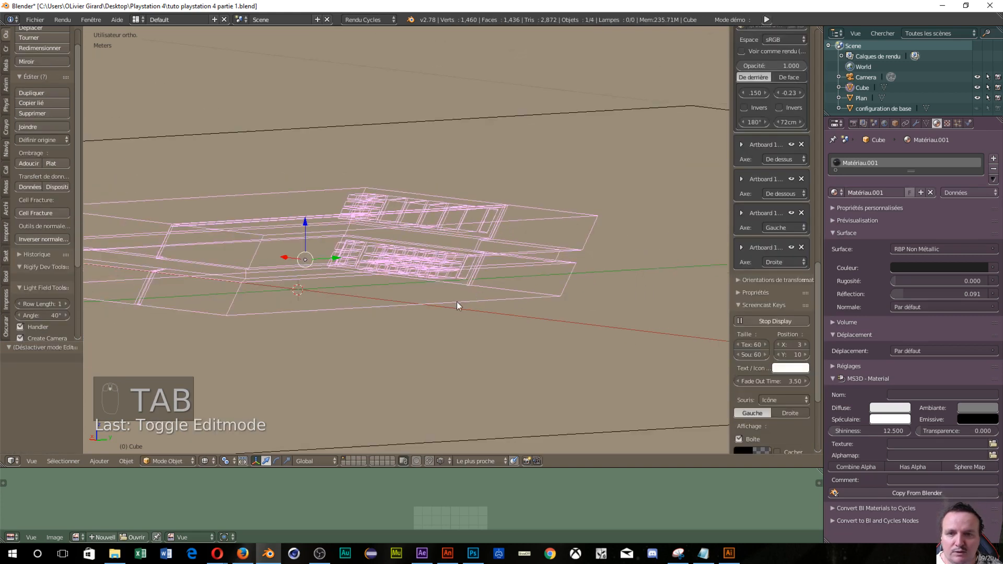
pyautogui.scroll(6, 475, 345)
pyautogui.moveTo(474, 346); pyautogui.dragTo(468, 308, button='middle')
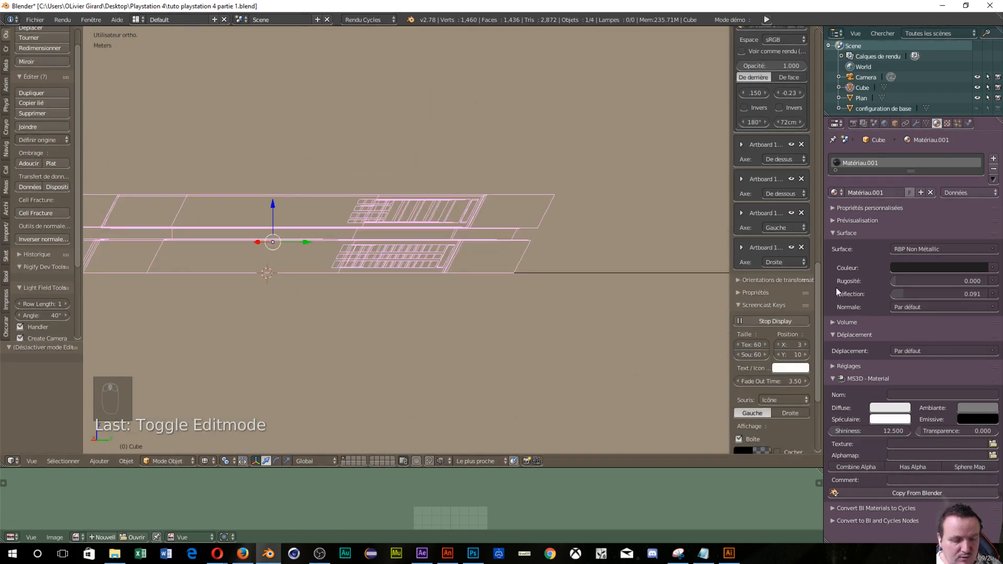
# Step: Display the console in perspective with solid viewport shading
pyautogui.press('KP_5')
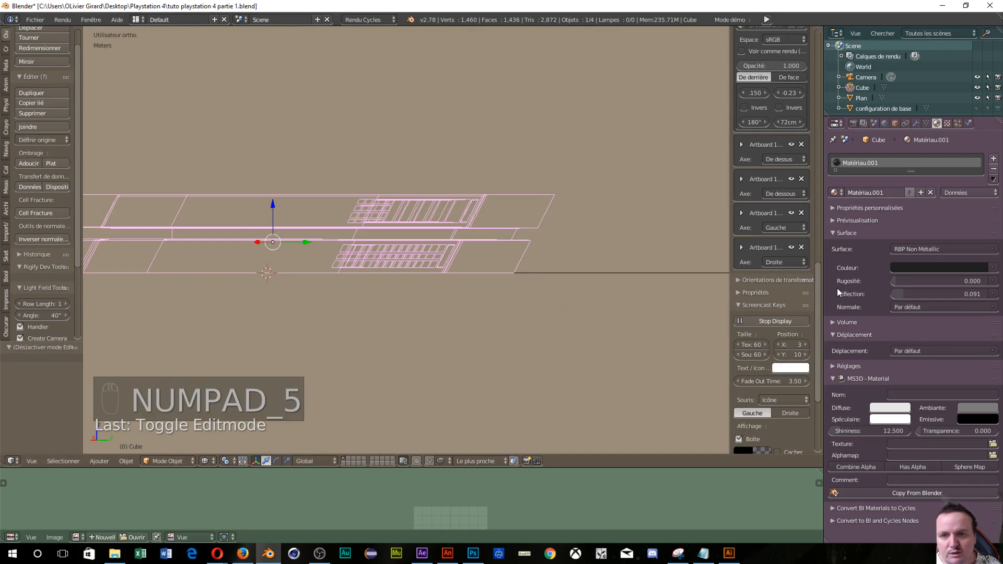
pyautogui.press('KP_5')
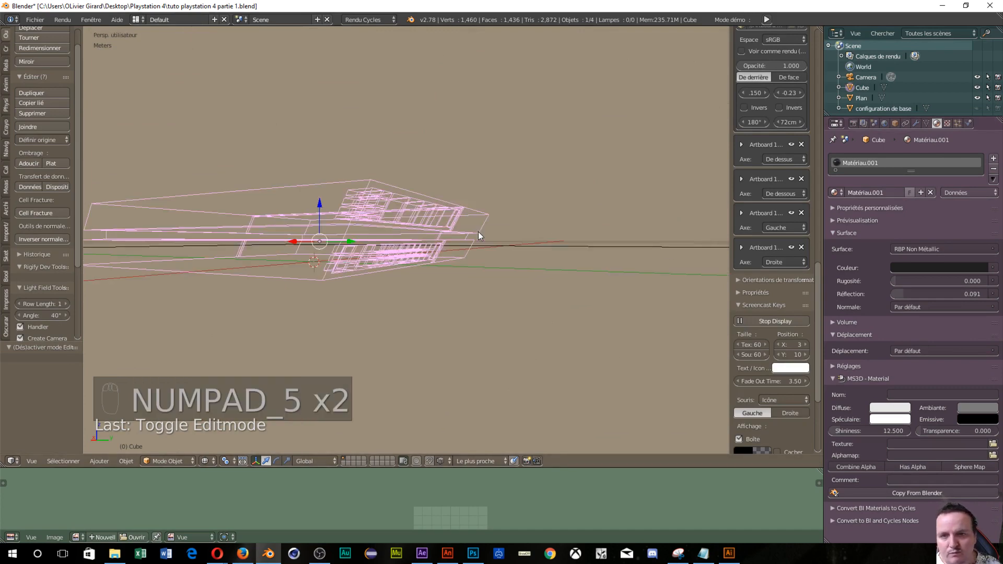
pyautogui.moveTo(478, 232); pyautogui.dragTo(470, 278, button='middle')
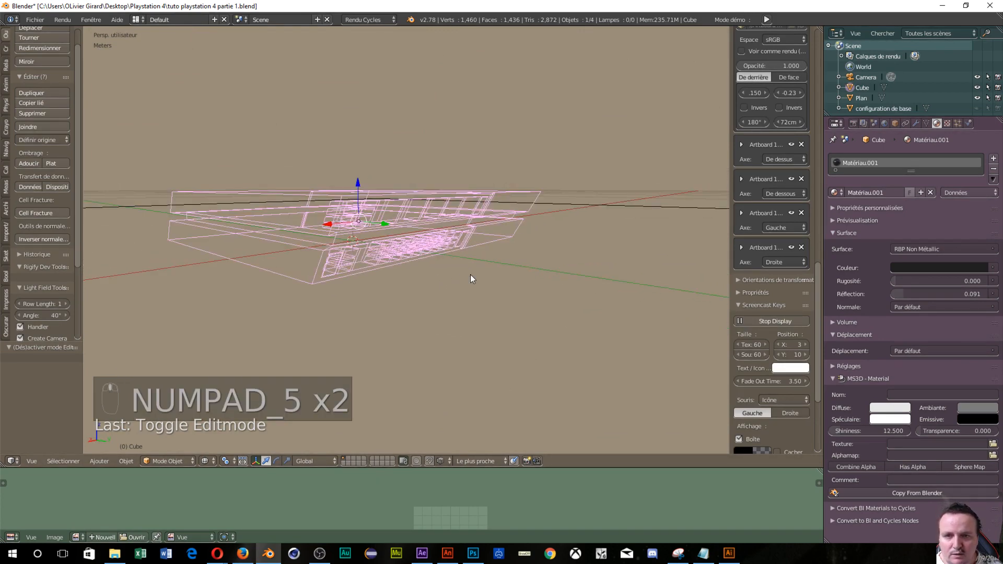
pyautogui.click(203, 460)
pyautogui.click(217, 425)
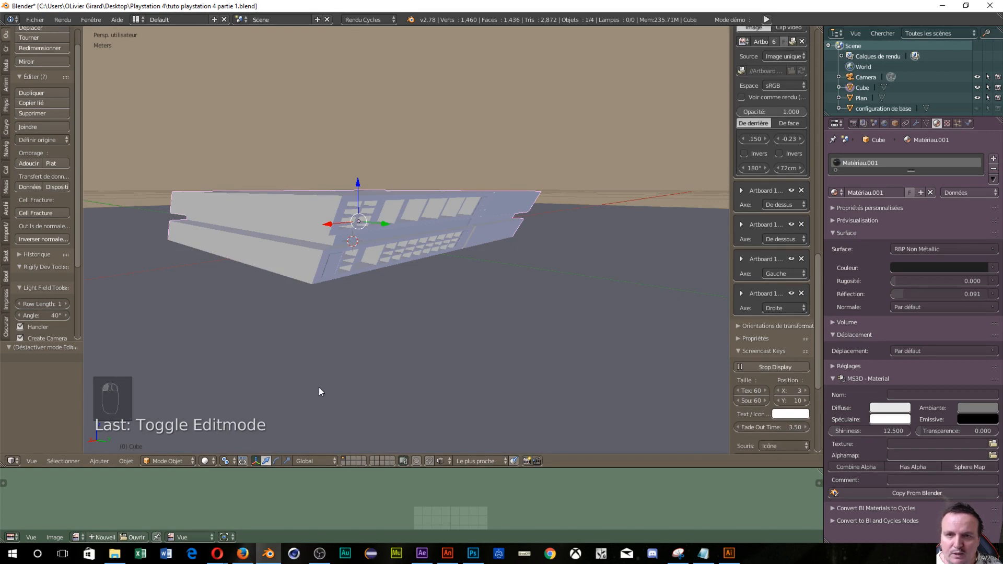
# Step: Examine the depth and shape of the vent and port recesses on the console's back from several angles
pyautogui.scroll(3, 319, 387)
pyautogui.moveTo(440, 357); pyautogui.dragTo(318, 230, button='middle')
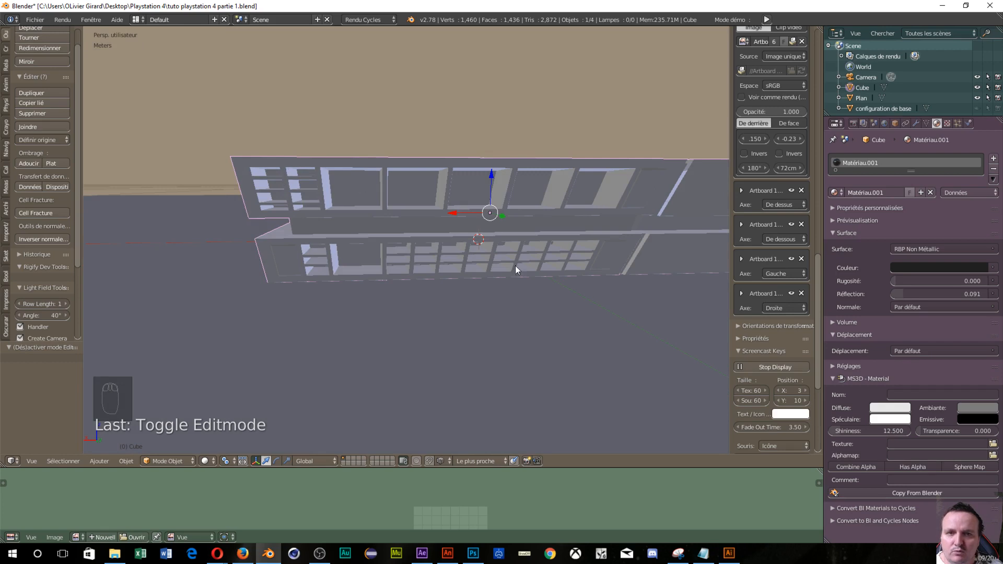
pyautogui.moveTo(515, 267); pyautogui.dragTo(446, 285, button='middle')
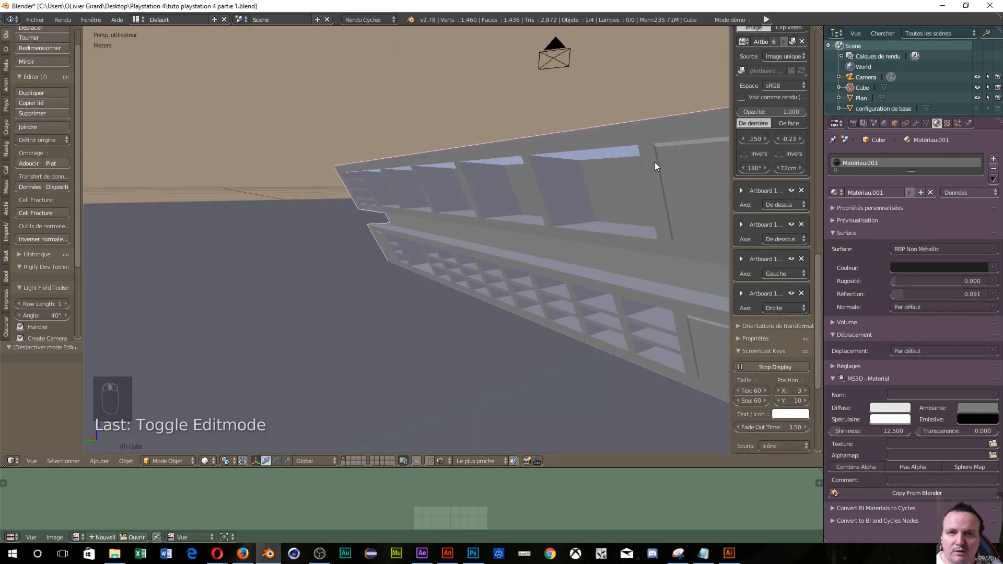
pyautogui.moveTo(677, 166); pyautogui.dragTo(685, 175, button='middle')
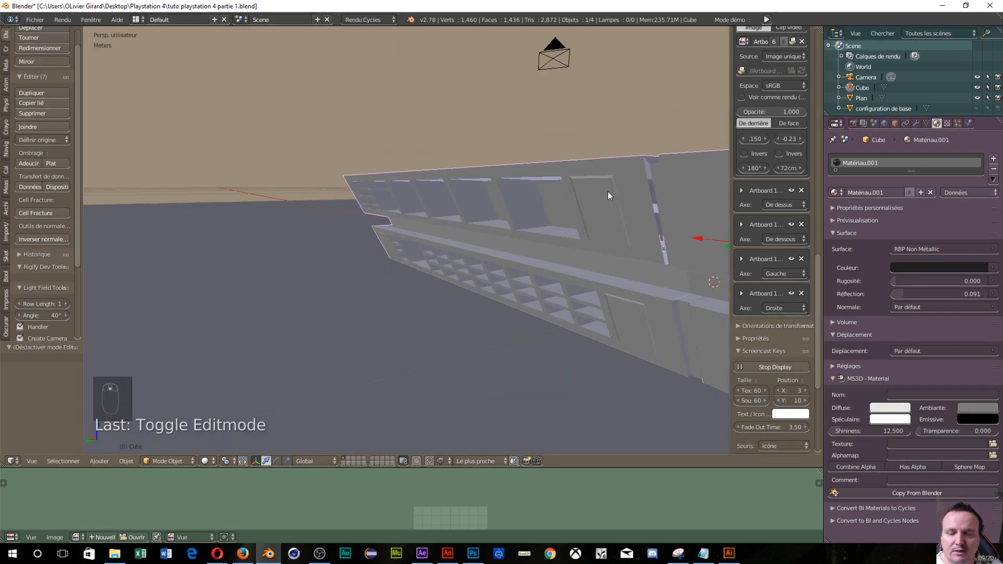
pyautogui.moveTo(603, 206); pyautogui.dragTo(674, 255, button='middle')
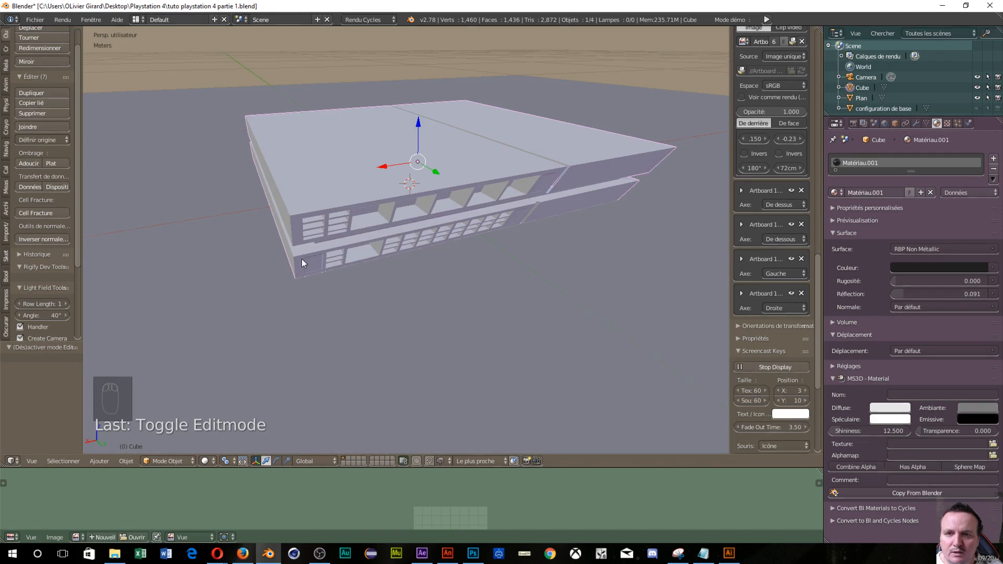
pyautogui.scroll(5, 301, 261)
pyautogui.moveTo(264, 311); pyautogui.dragTo(247, 225, button='middle')
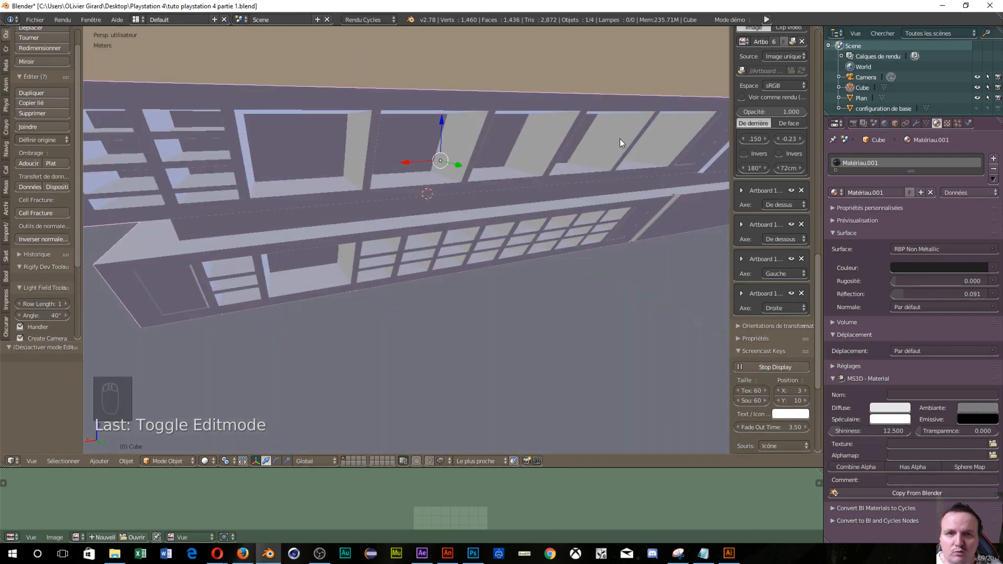
pyautogui.scroll(-4, 653, 137)
pyautogui.moveTo(654, 139); pyautogui.dragTo(542, 160, button='middle')
pyautogui.scroll(-2, 684, 220)
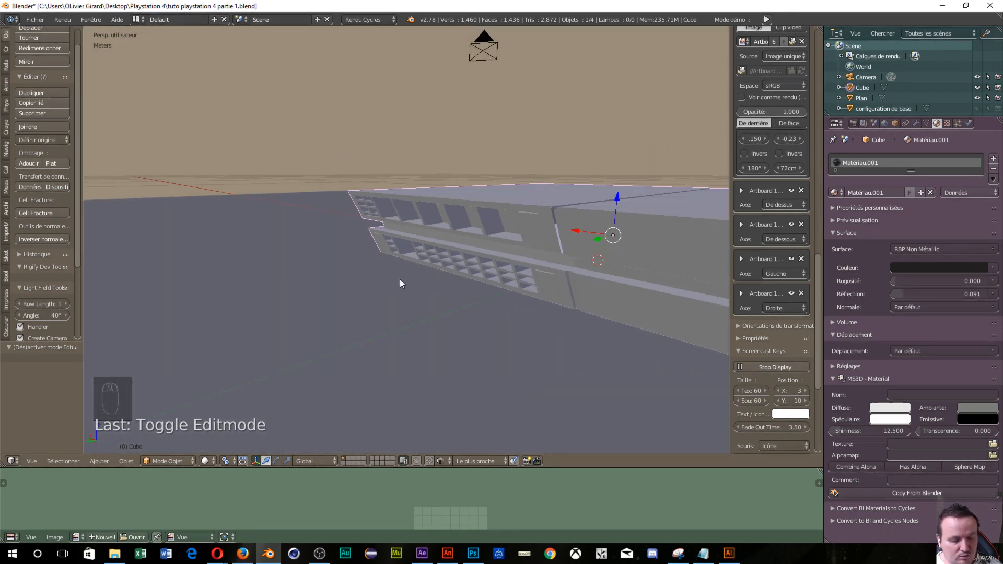
# Step: Switch to wireframe shading and compare the recesses with the blueprint in the back orthographic view
pyautogui.press('z')
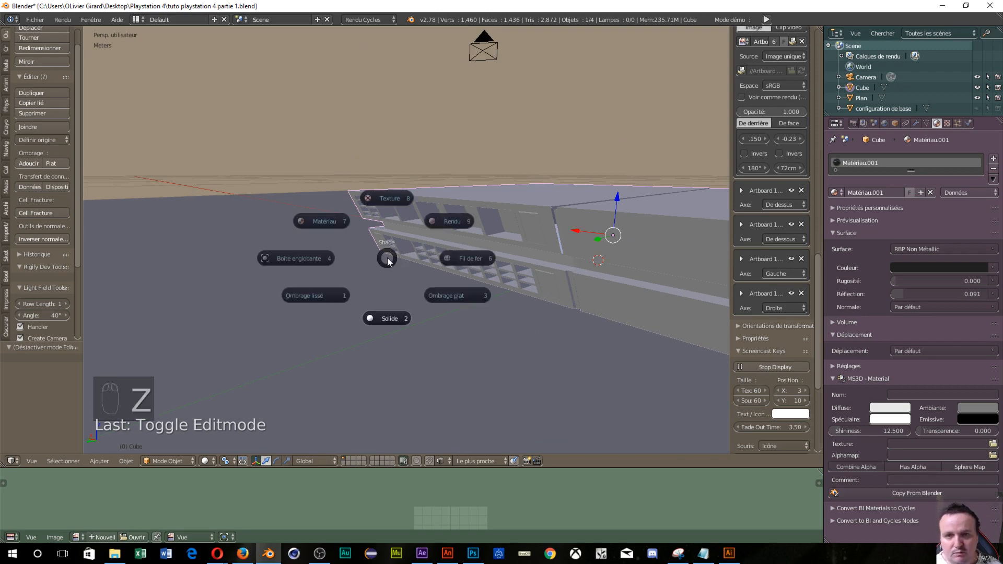
pyautogui.click(459, 258)
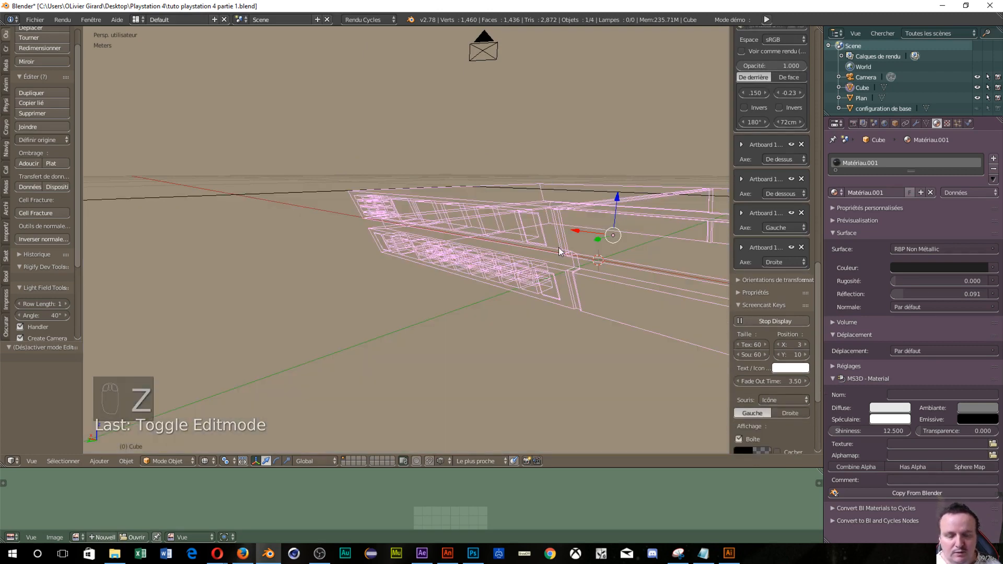
pyautogui.press('ctrl+KP_1')
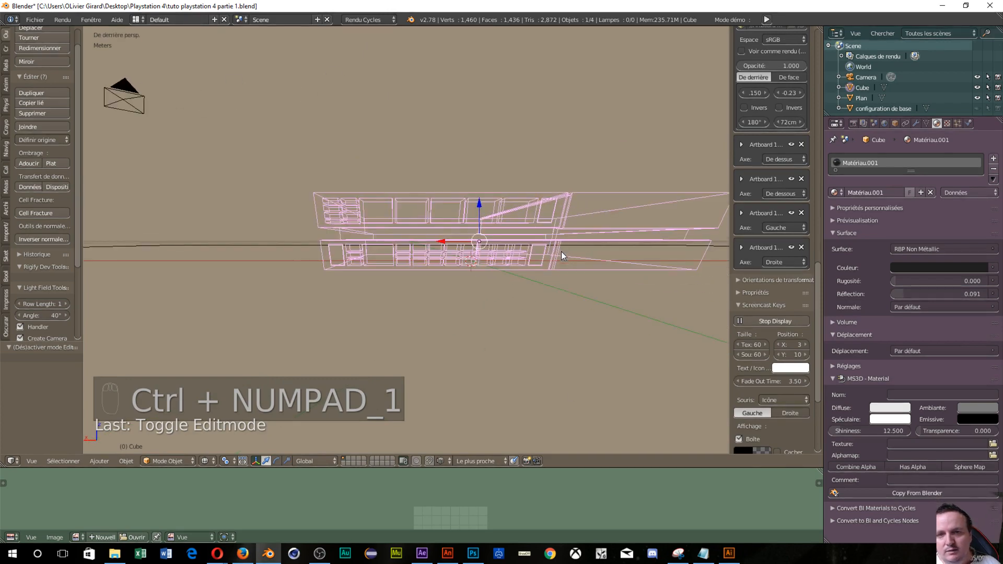
pyautogui.press('KP_5')
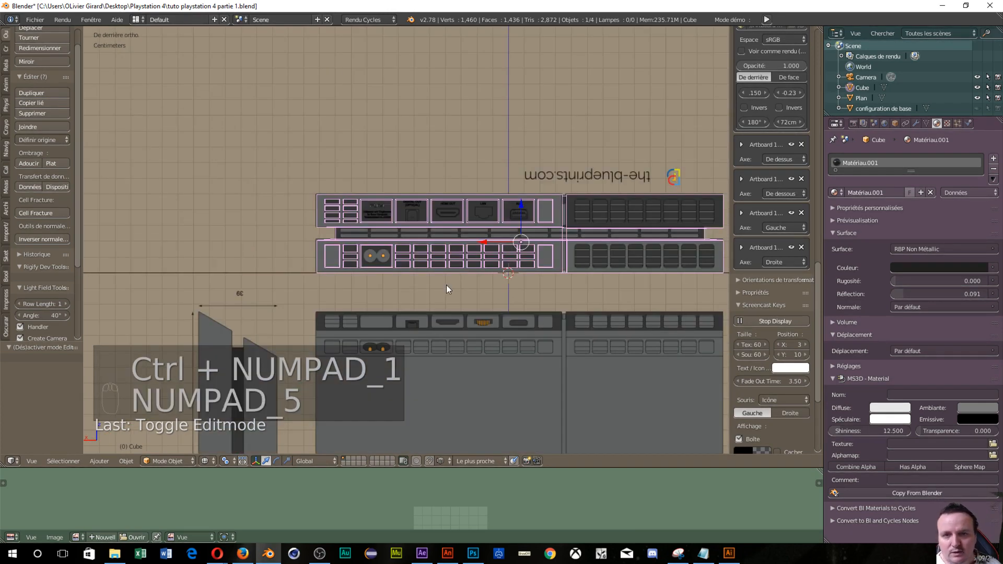
pyautogui.scroll(5, 594, 224)
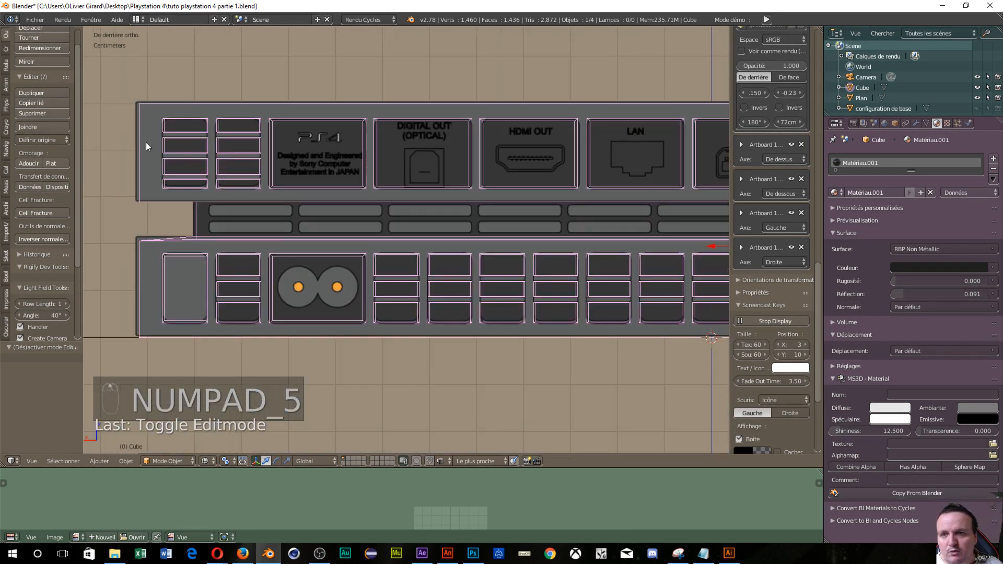
pyautogui.scroll(-2, 525, 155)
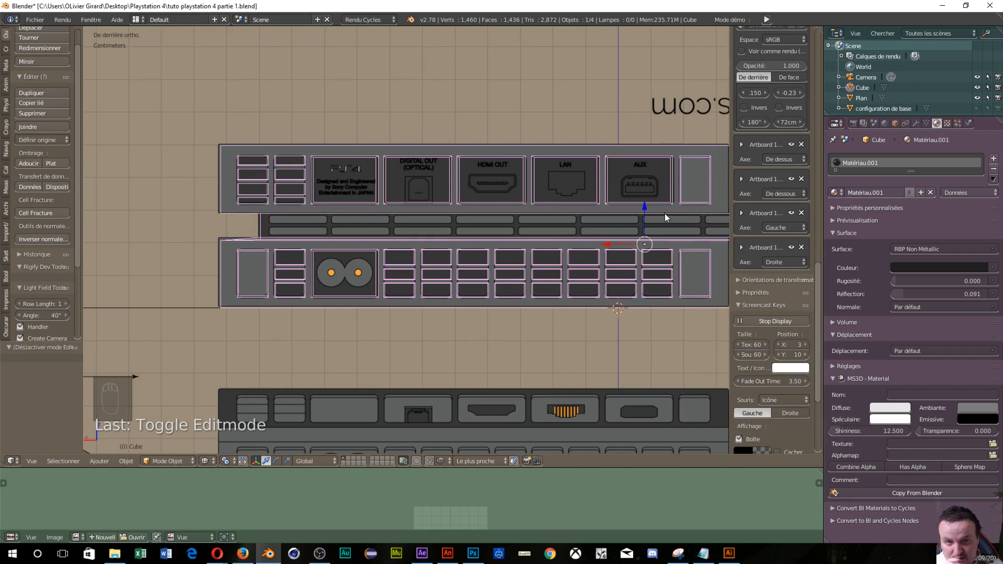
pyautogui.scroll(-4, 600, 313)
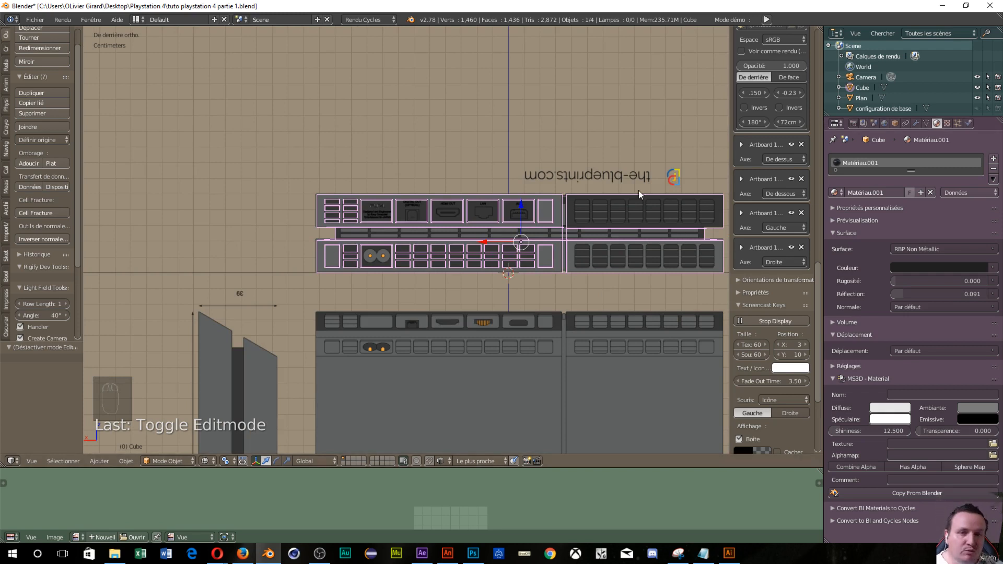
pyautogui.scroll(3, 397, 378)
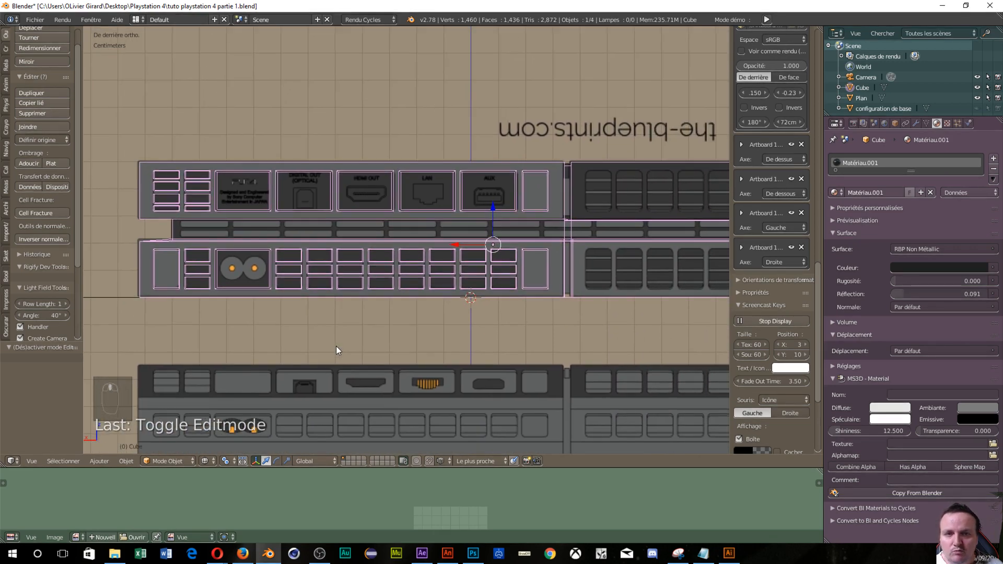
# Step: Preview the console with rendered viewport shading, checking both its front and its back
pyautogui.scroll(-2, 337, 347)
pyautogui.moveTo(337, 346); pyautogui.dragTo(444, 143, button='middle')
pyautogui.scroll(4, 256, 348)
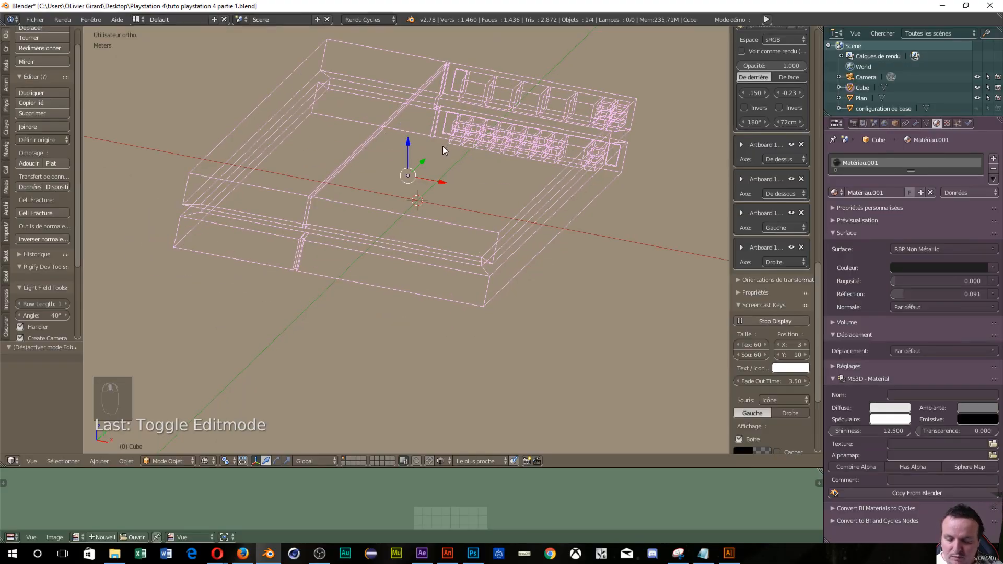
pyautogui.hotkey('shift', 'z')
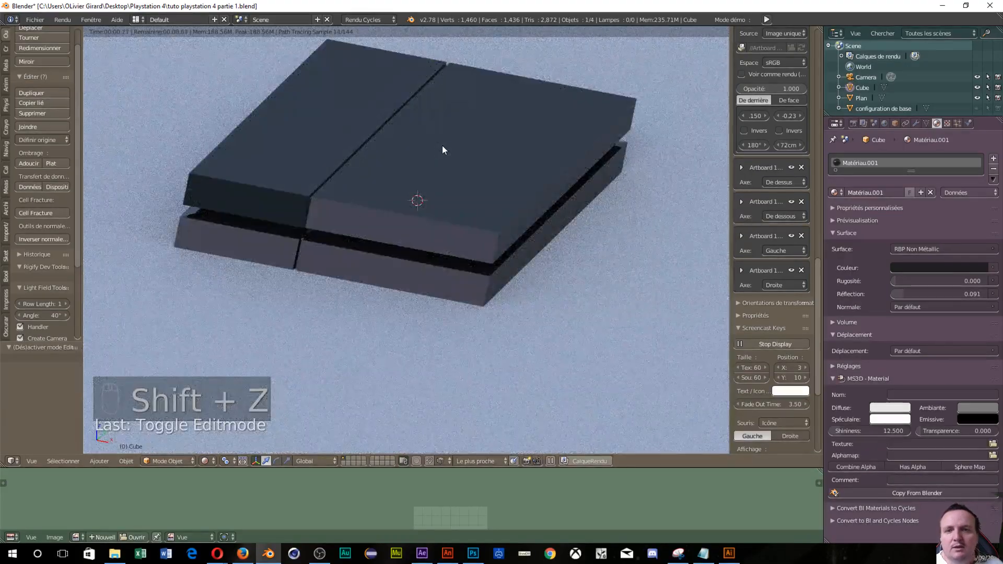
pyautogui.moveTo(557, 239); pyautogui.dragTo(409, 256, button='middle')
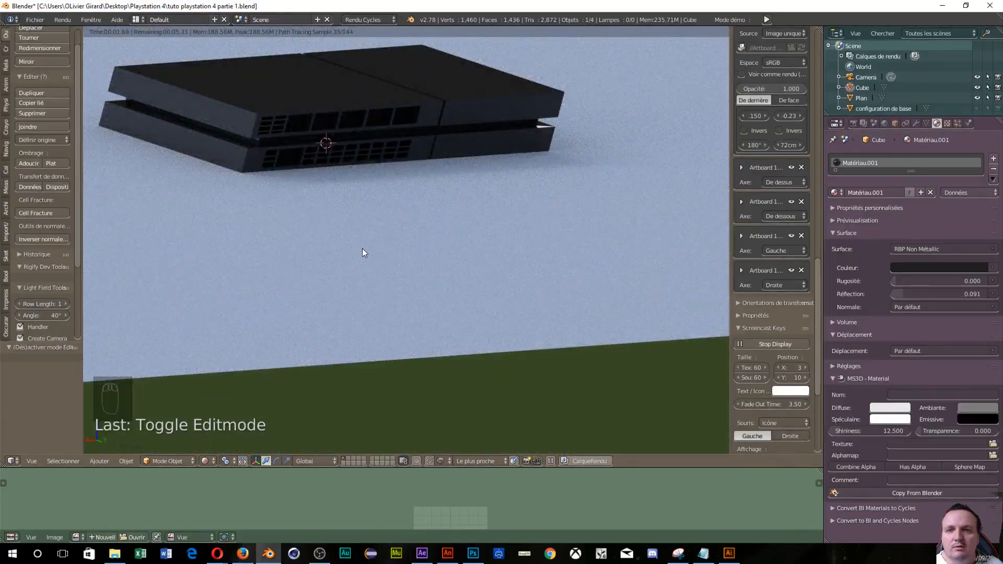
pyautogui.moveTo(214, 170); pyautogui.dragTo(379, 182, button='middle')
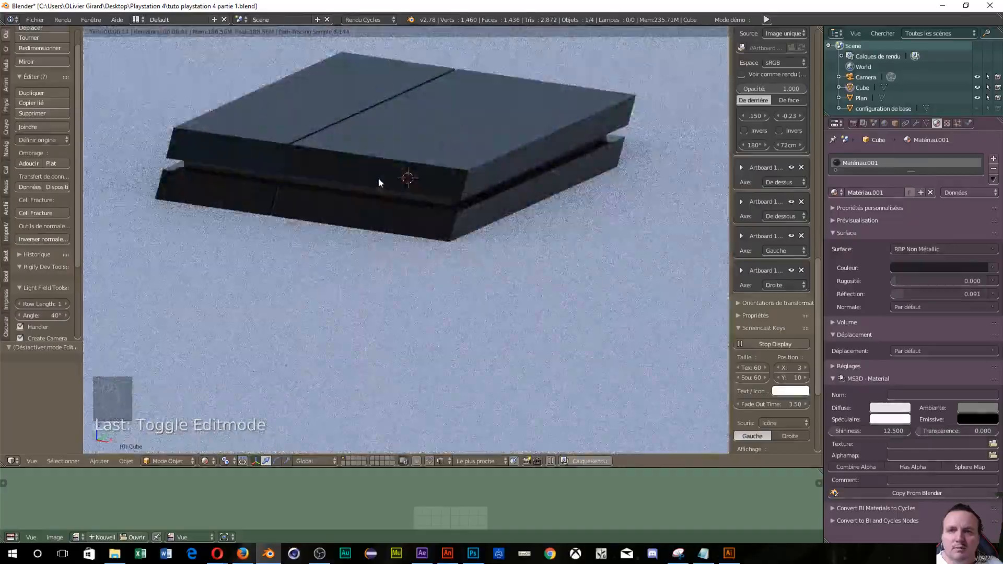
# Step: Switch the rendered preview to perspective and inspect the console's back and front within the environment
pyautogui.press('KP_5')
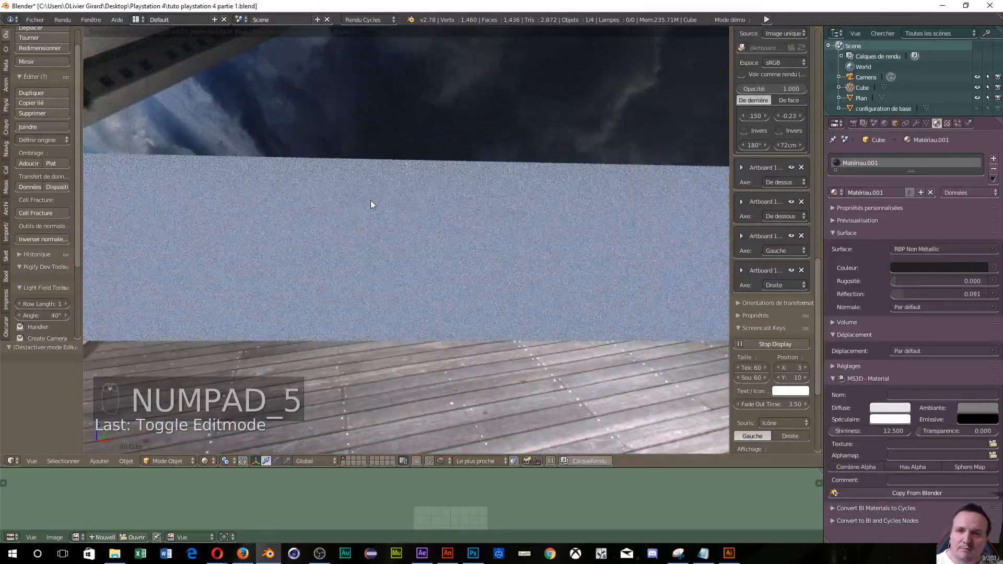
pyautogui.scroll(-5, 371, 201)
pyautogui.moveTo(370, 200); pyautogui.dragTo(218, 215, button='middle')
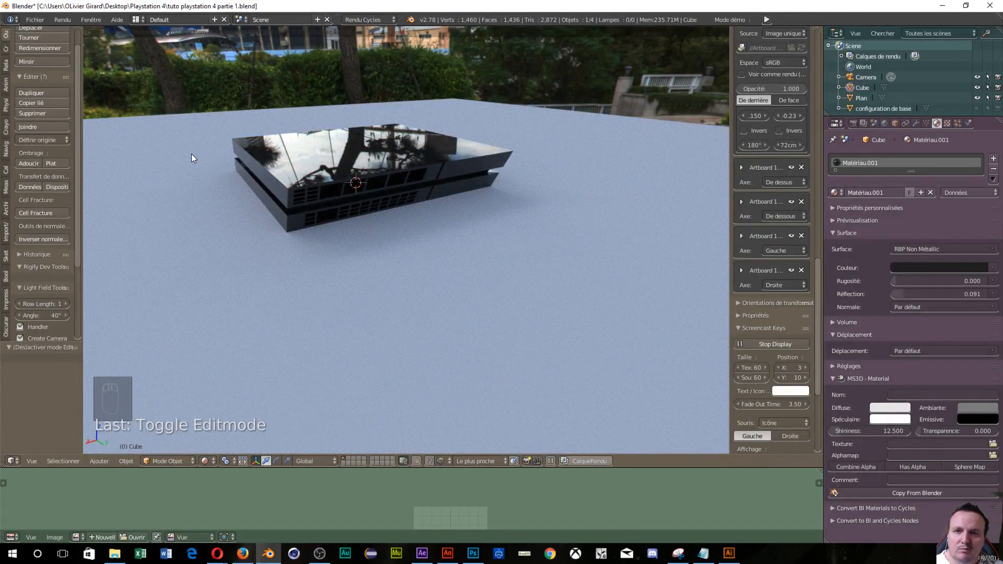
pyautogui.moveTo(191, 154); pyautogui.dragTo(348, 158, button='middle')
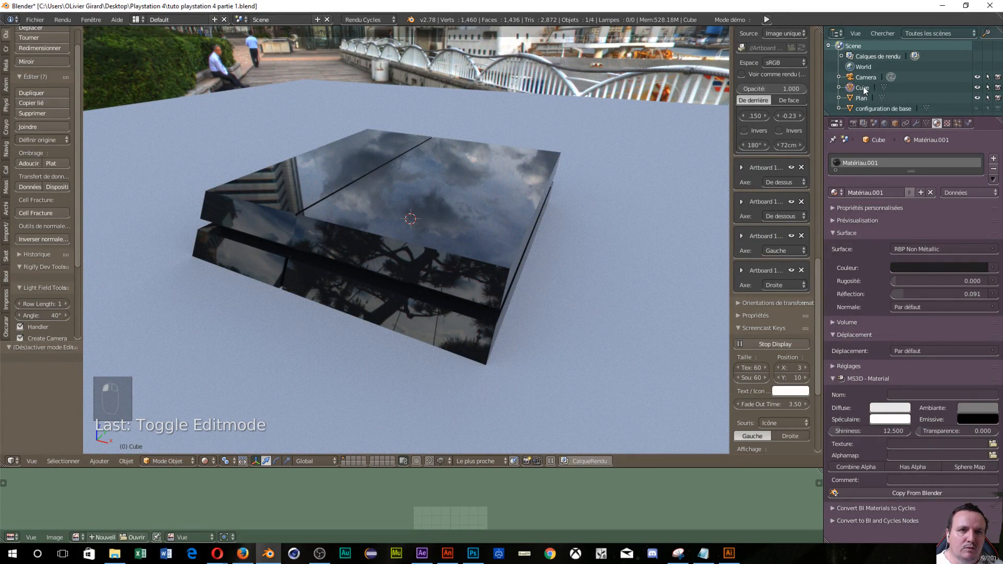
# Step: Rename the console object as PS4
pyautogui.click(895, 123)
pyautogui.click(904, 159)
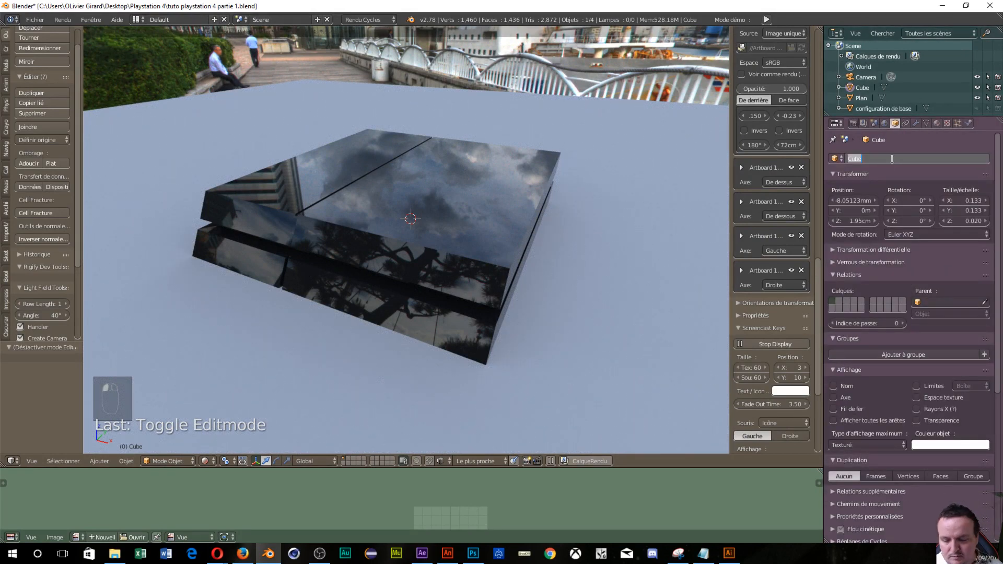
pyautogui.write('P')
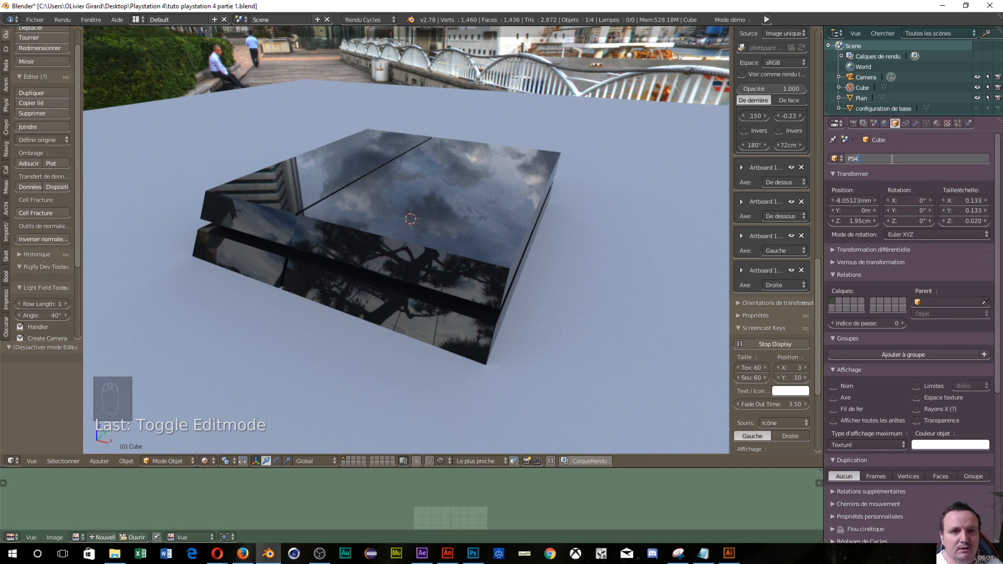
pyautogui.write('S4')
pyautogui.press('Return')
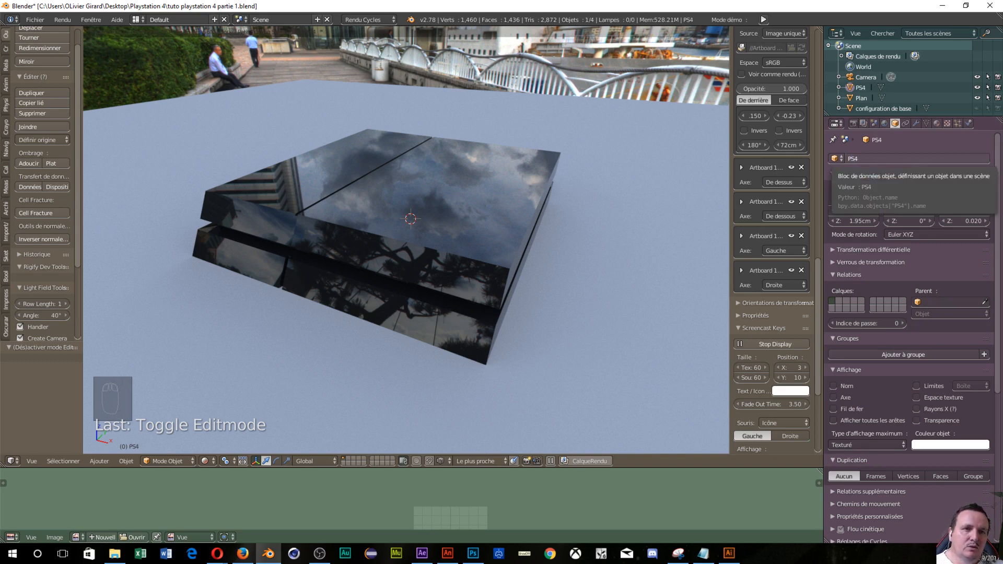
# Step: Rename the ground plane object as Sol
pyautogui.click(860, 97)
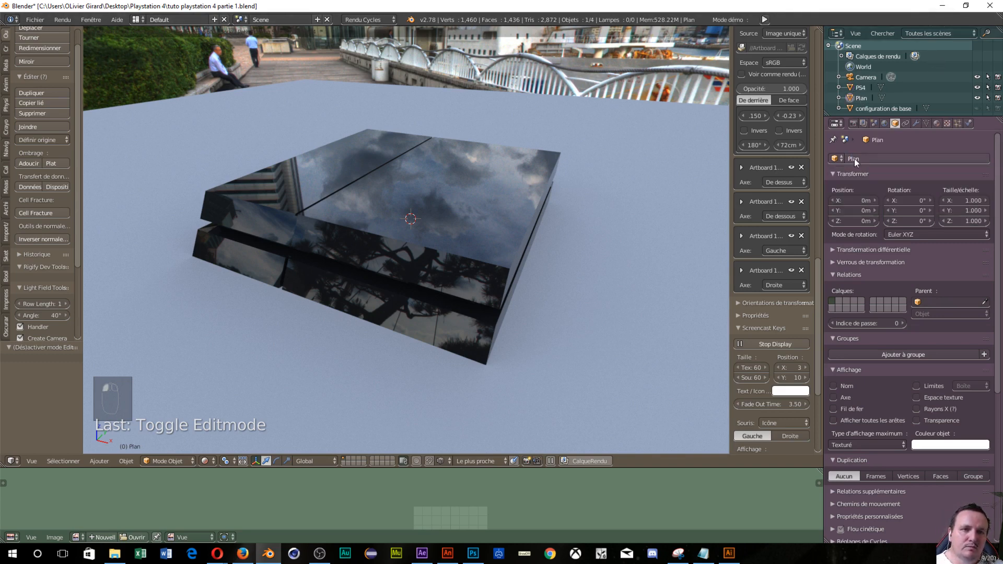
pyautogui.click(872, 155)
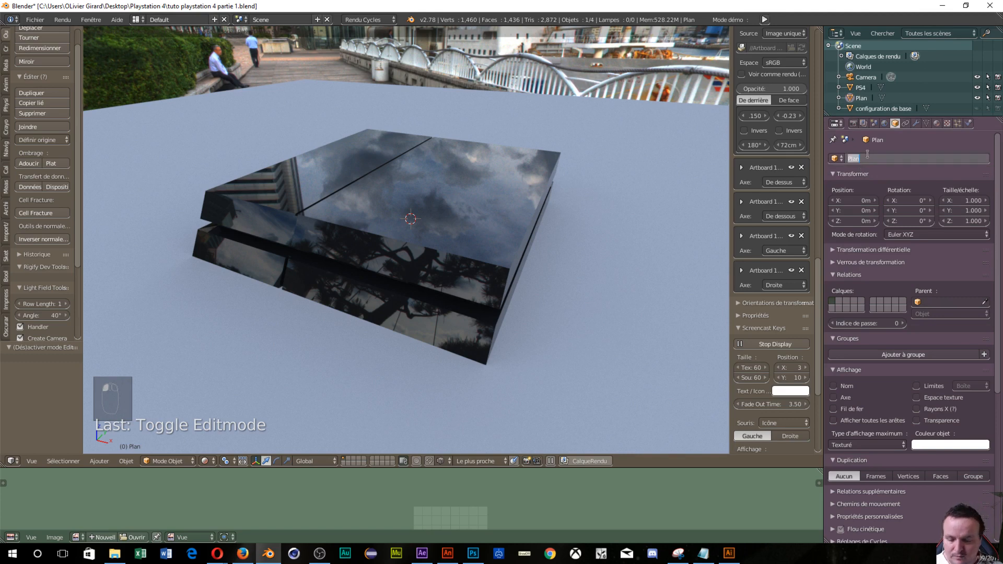
pyautogui.write('Sol')
pyautogui.press('Return')
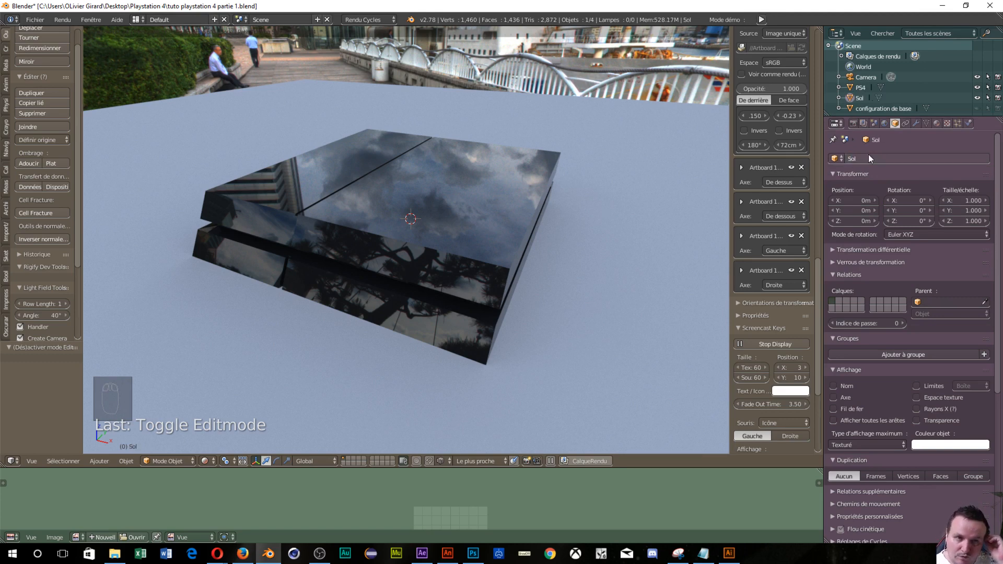
# Step: Create a new material for the ground plane and set its surface to the RBP Non Métallic shader group
pyautogui.click(936, 123)
pyautogui.click(914, 192)
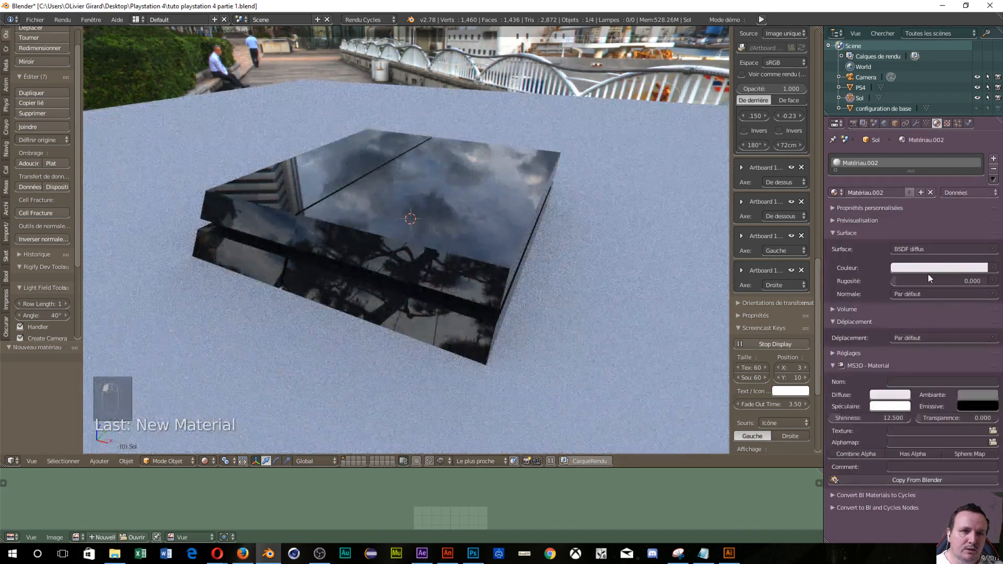
pyautogui.click(941, 252)
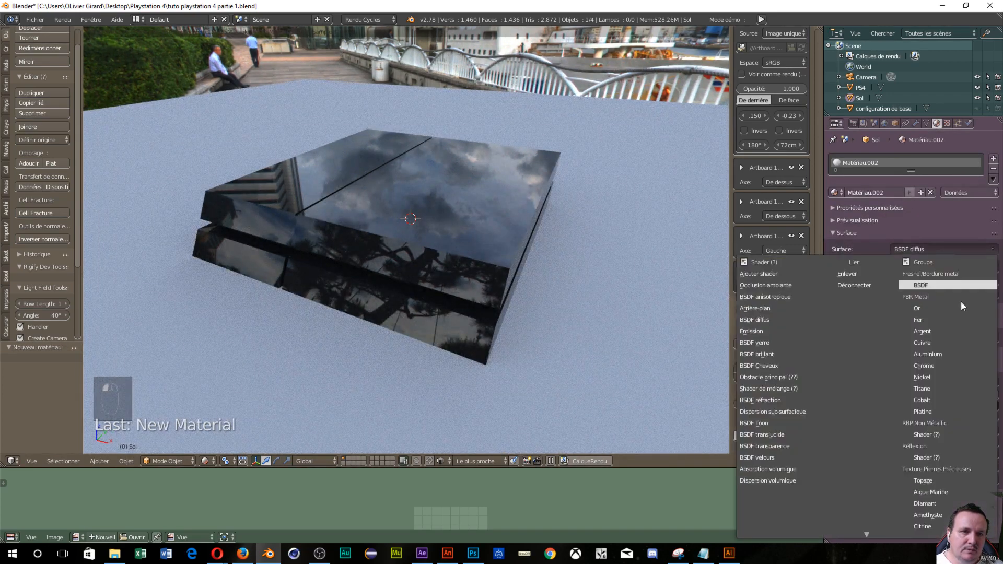
pyautogui.click(930, 434)
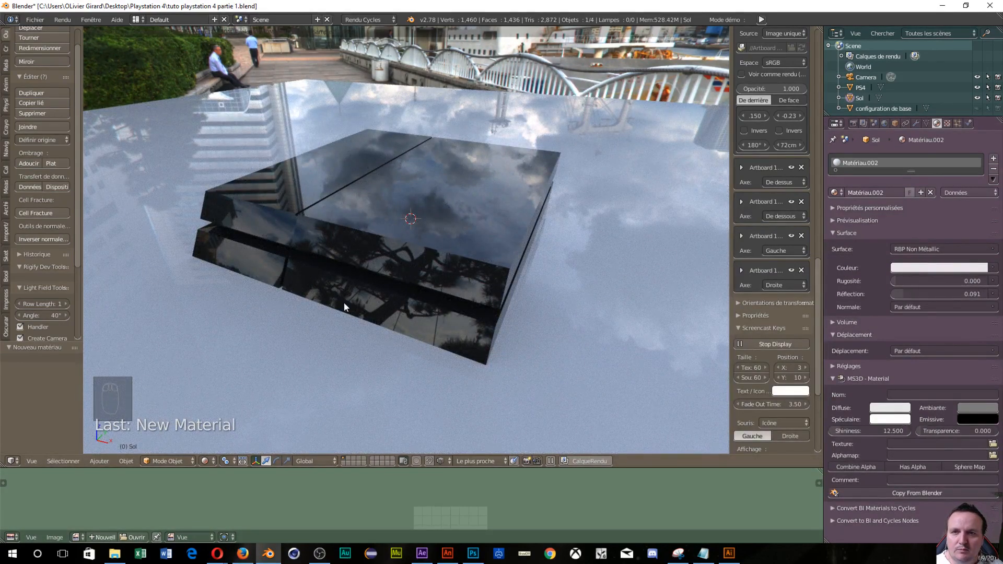
# Step: Put the ground plane in Edit Mode with wireframe shading and unwrap its UVs
pyautogui.click(171, 456)
pyautogui.click(169, 437)
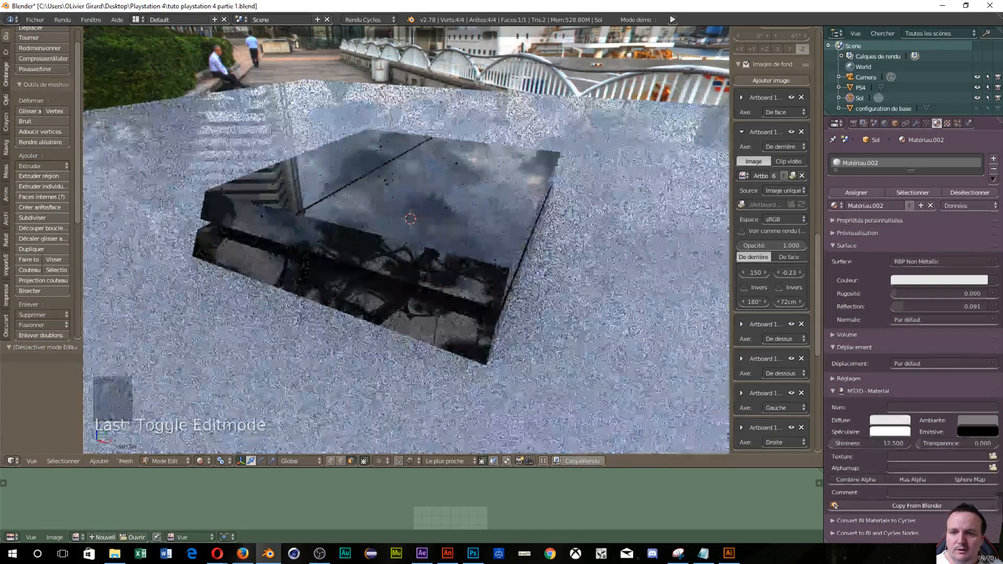
pyautogui.click(200, 461)
pyautogui.click(212, 437)
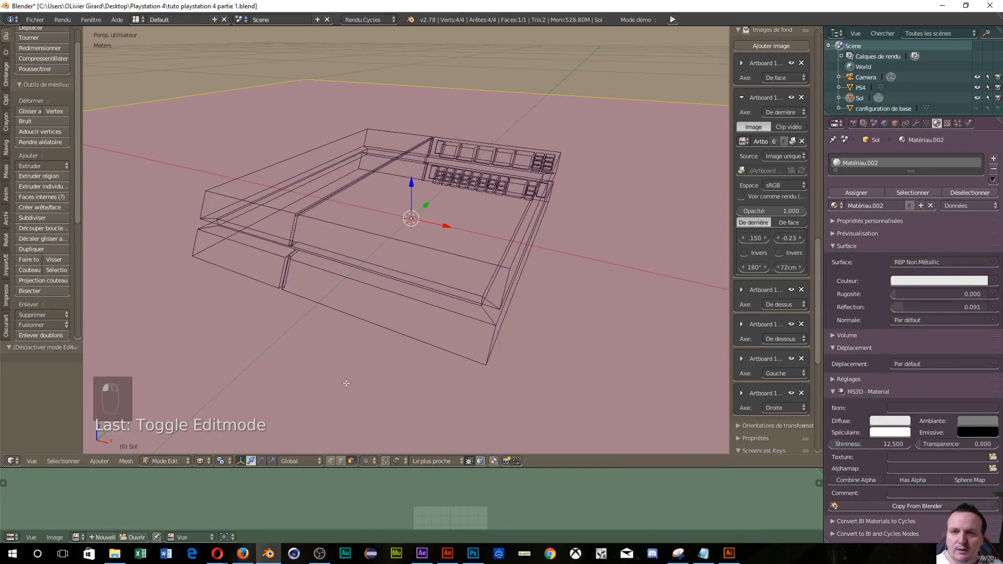
pyautogui.scroll(-3, 345, 383)
pyautogui.press('u')
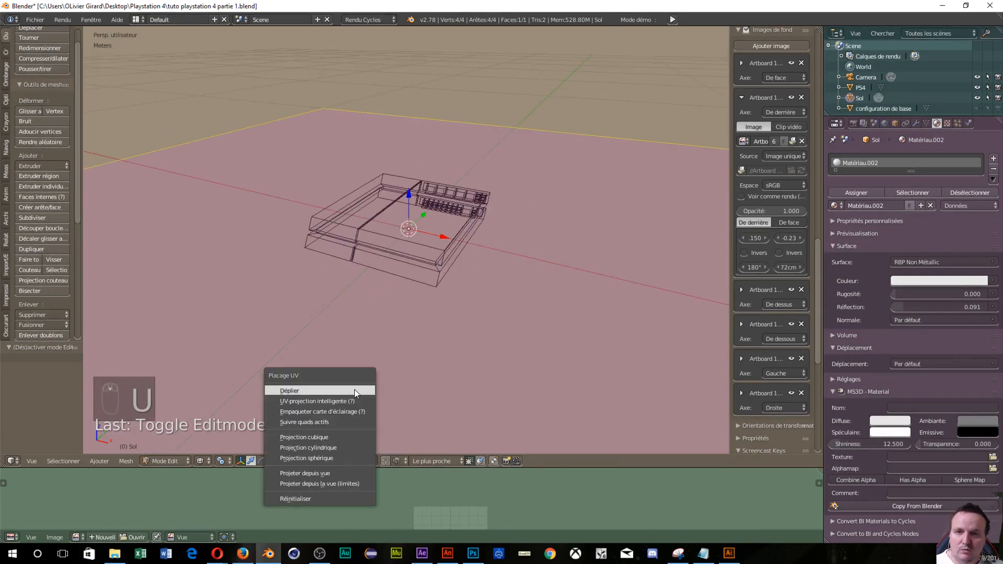
pyautogui.click(354, 390)
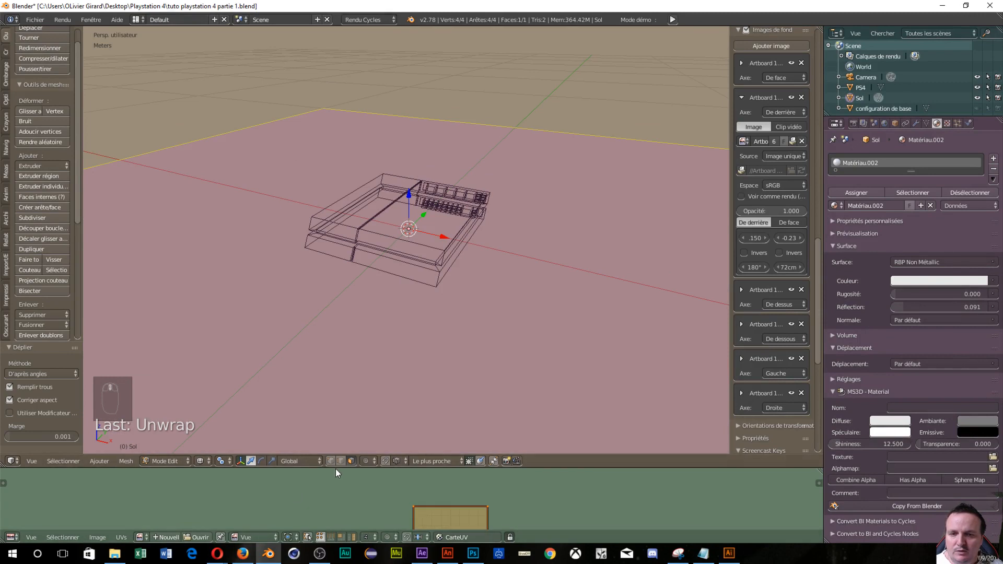
# Step: Enlarge the UV image editor and open TexturesCom_WoodFine0015_seamless_S.jpg from the desktop's tuto jeu d'echec folder
pyautogui.moveTo(333, 467); pyautogui.dragTo(334, 273)
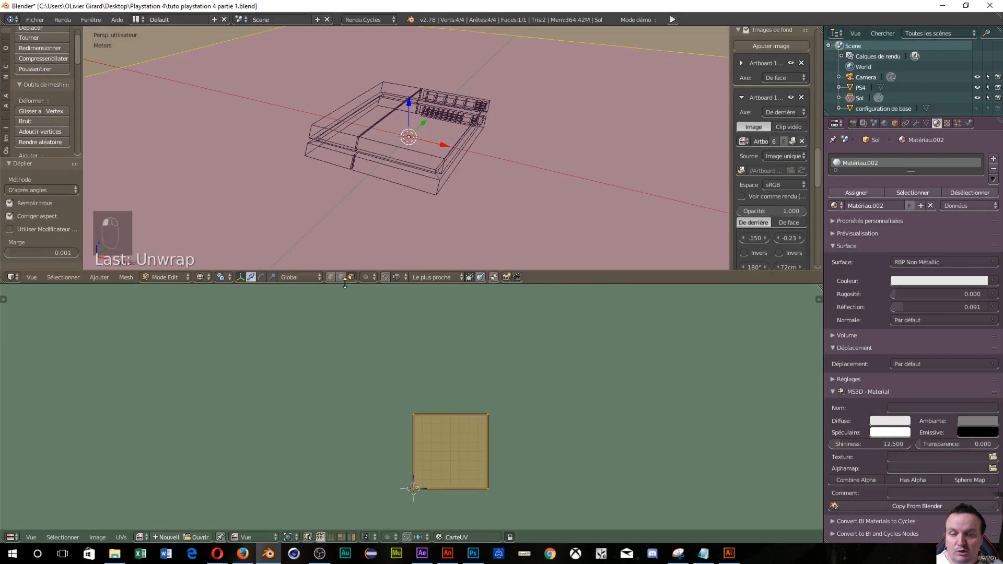
pyautogui.click(199, 538)
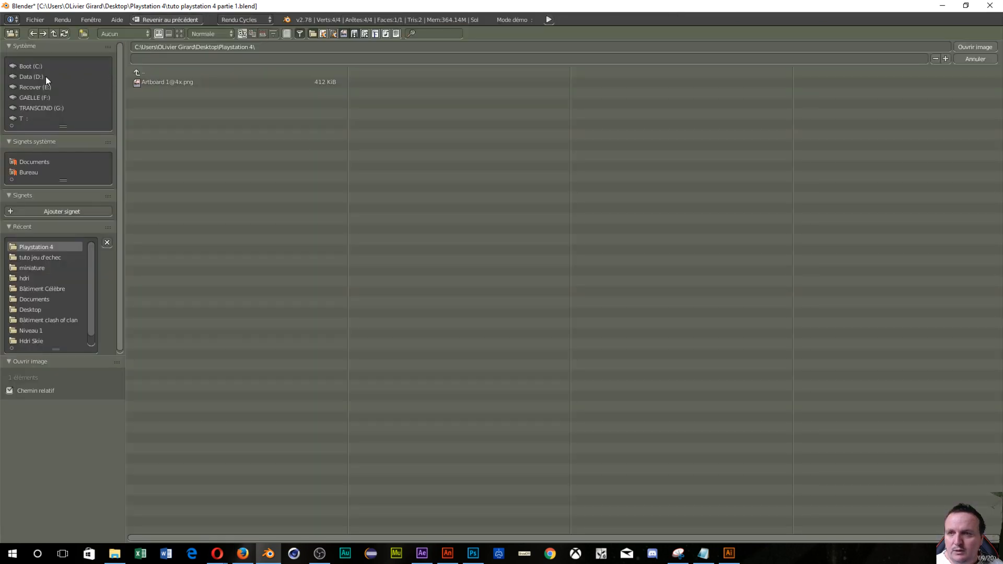
pyautogui.click(28, 172)
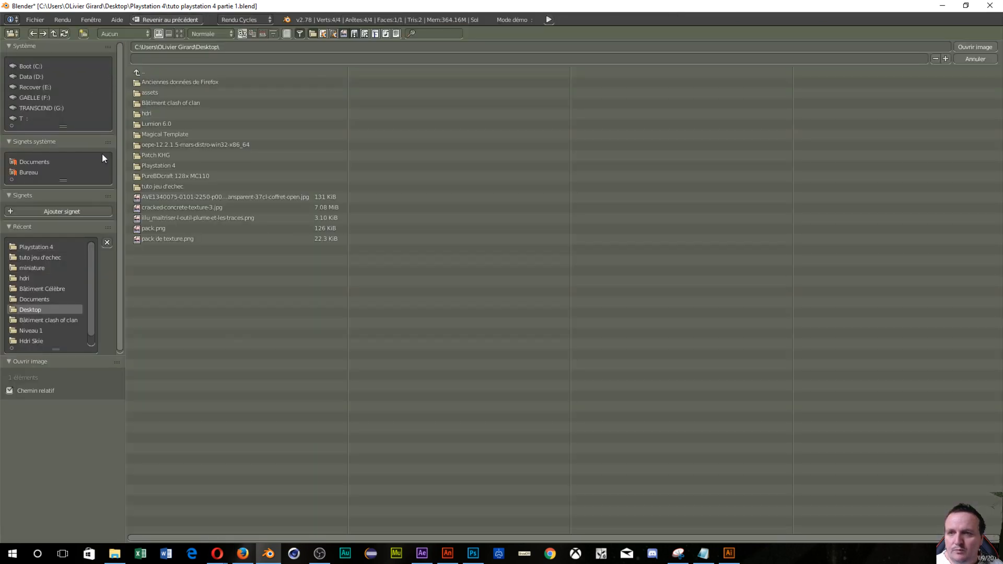
pyautogui.click(170, 186)
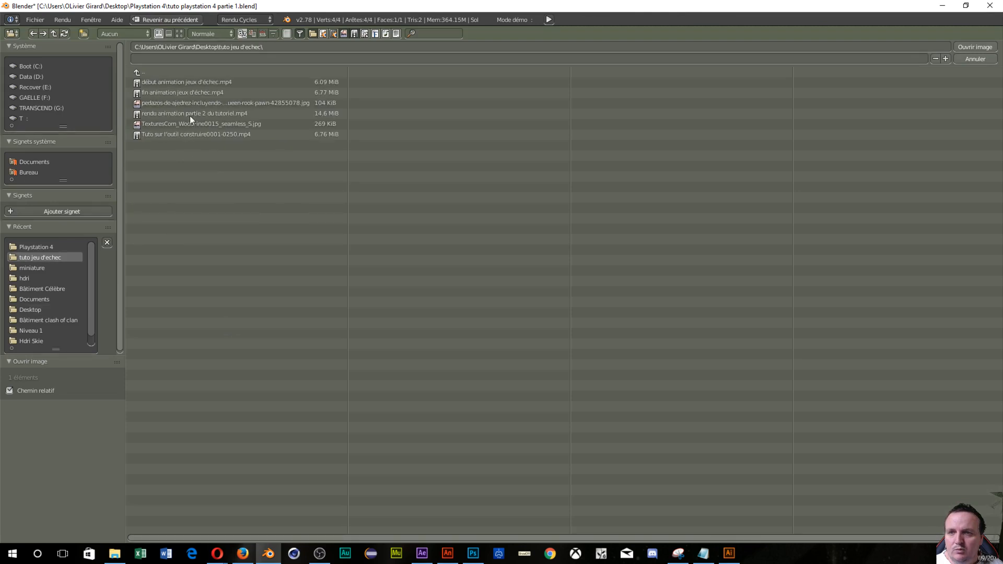
pyautogui.click(178, 34)
pyautogui.click(543, 126)
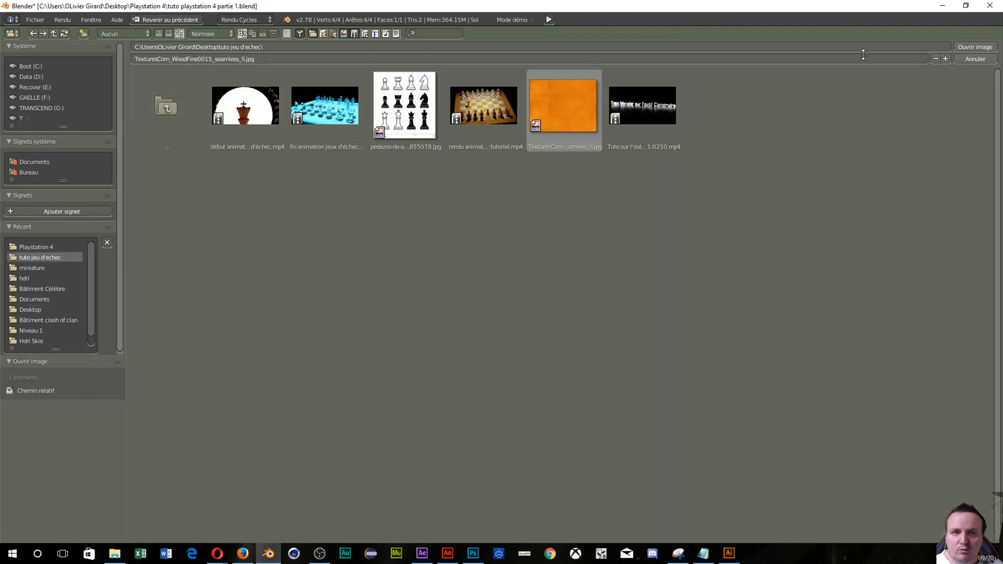
pyautogui.click(982, 47)
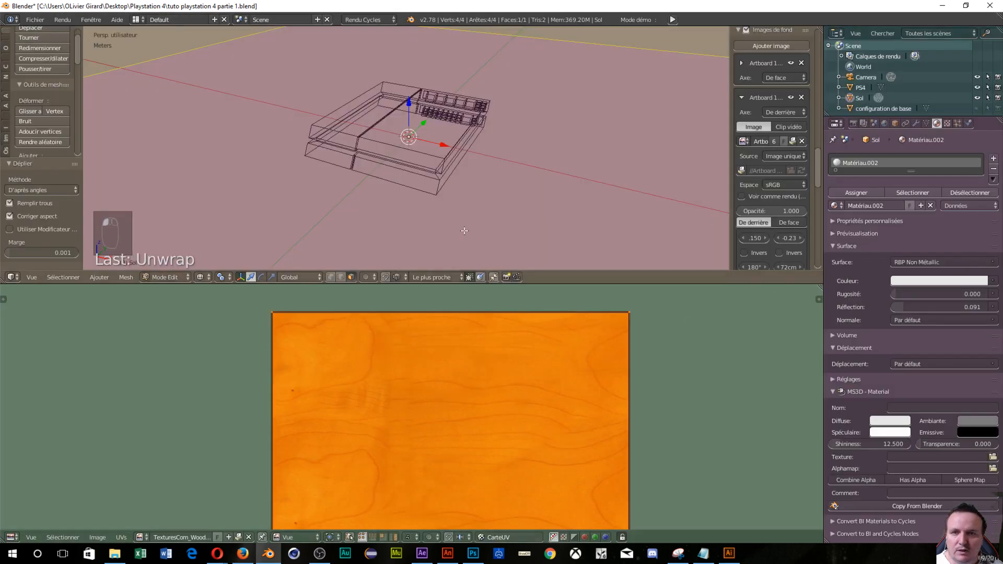
pyautogui.scroll(-2, 521, 135)
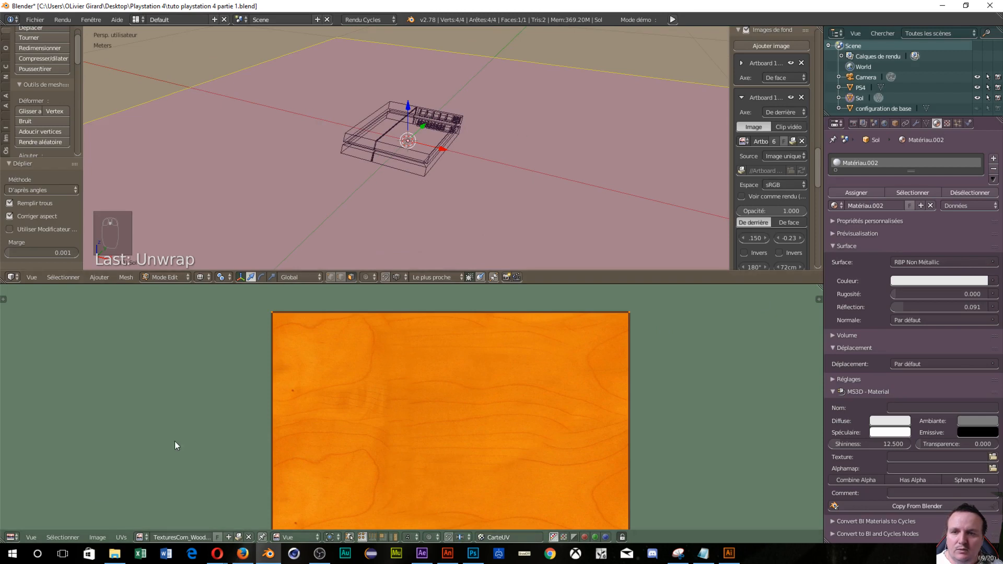
# Step: Add an Image Texture node in the ground material's node editor and connect its colour output to the shader group's colour input
pyautogui.click(12, 536)
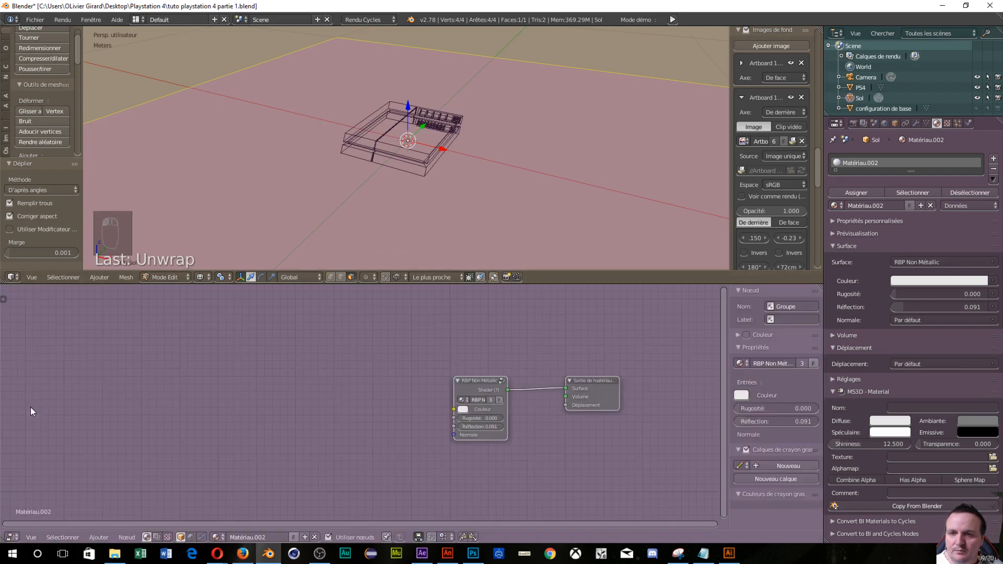
pyautogui.click(31, 410)
pyautogui.hotkey('shift', 'a')
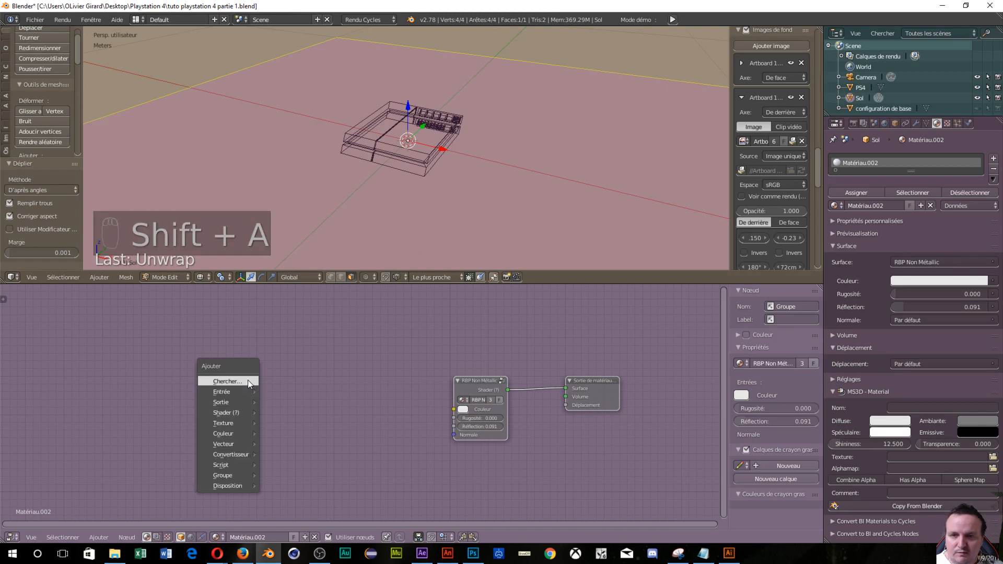
pyautogui.moveTo(239, 426)
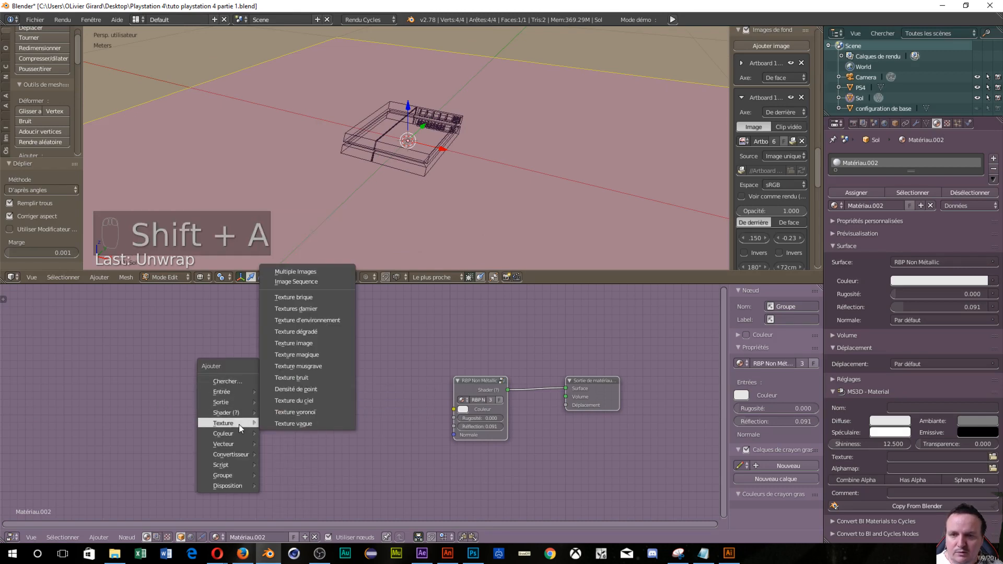
pyautogui.click(290, 343)
pyautogui.click(299, 365)
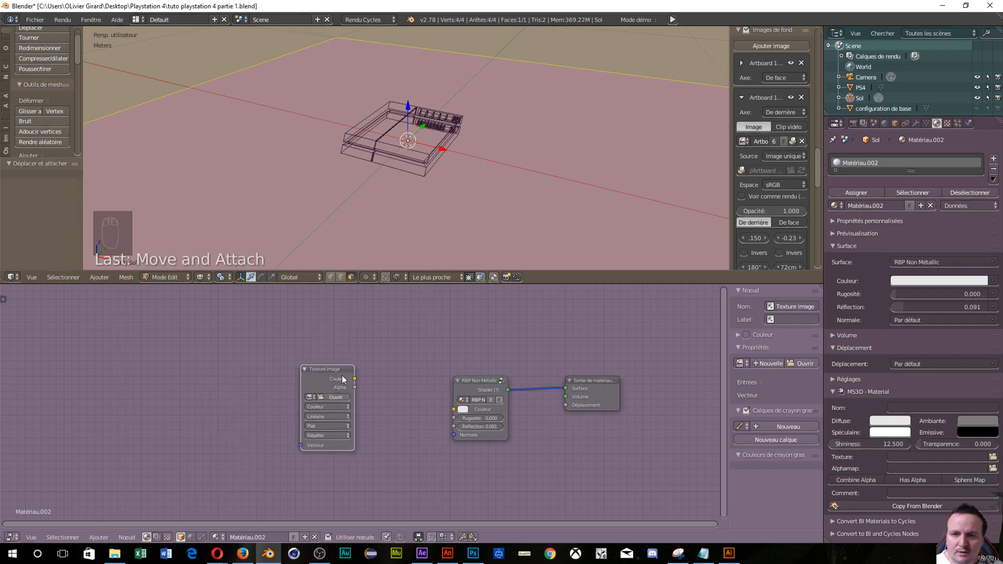
pyautogui.moveTo(355, 378); pyautogui.dragTo(372, 387)
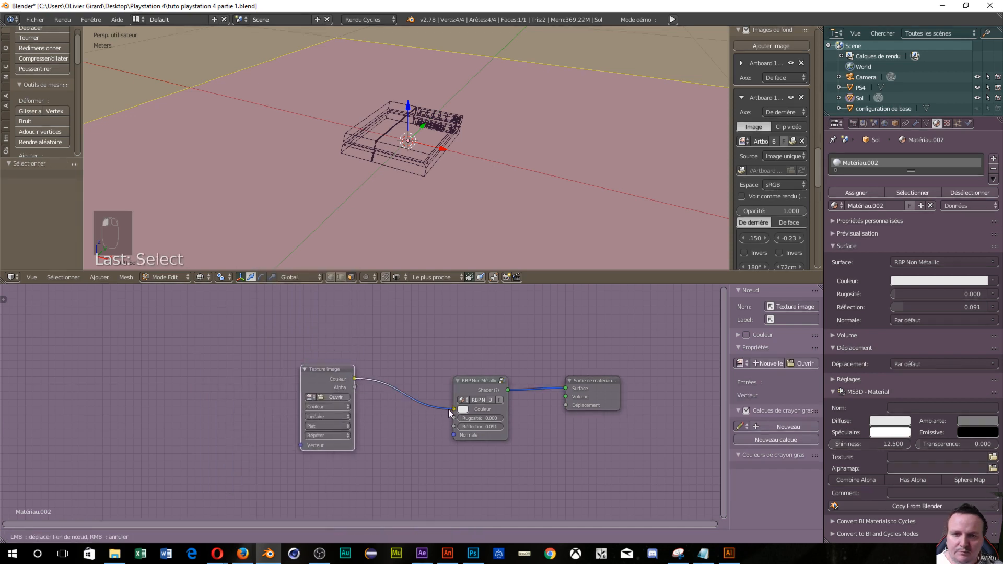
pyautogui.moveTo(449, 414); pyautogui.dragTo(452, 411)
# Step: Load TexturesCom_WoodFine0015_seamless_S.jpg into the Image Texture node and preview the ground with rendered shading
pyautogui.click(336, 397)
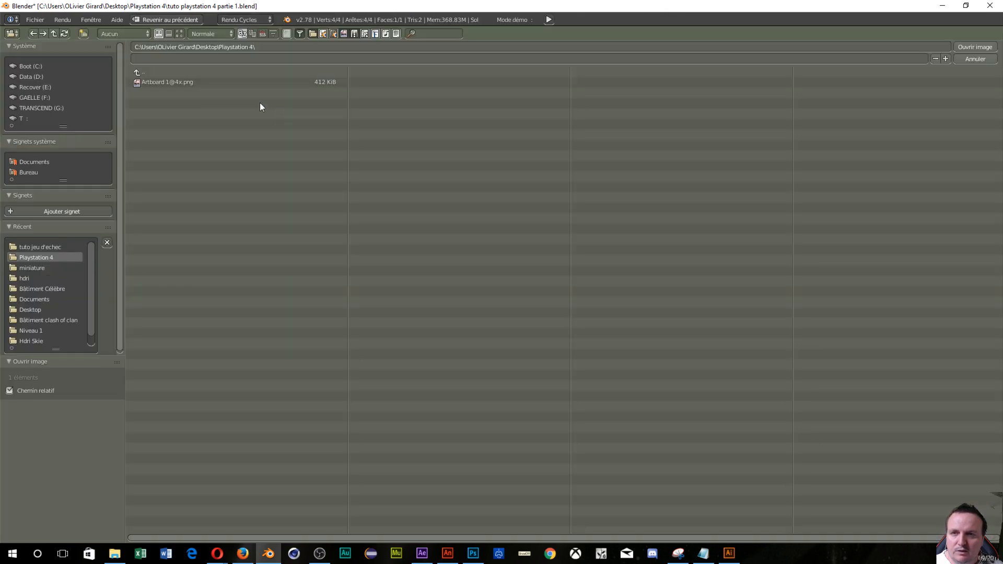
pyautogui.click(35, 172)
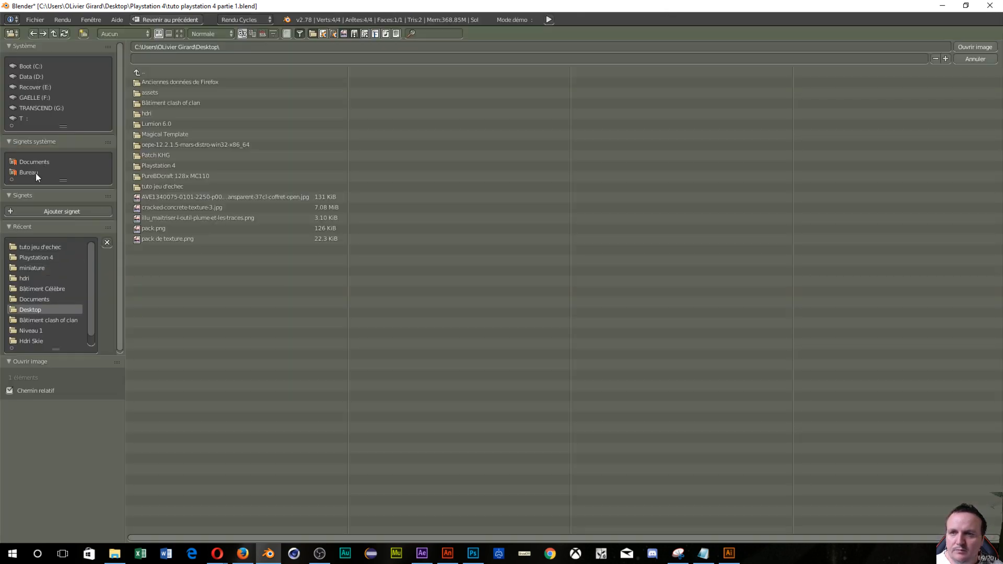
pyautogui.click(158, 187)
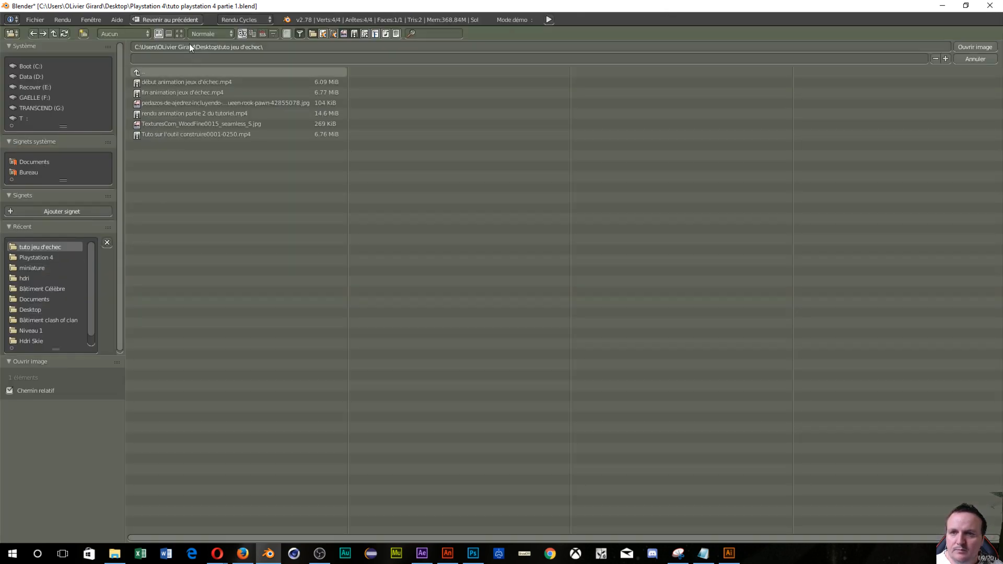
pyautogui.click(179, 33)
pyautogui.click(543, 120)
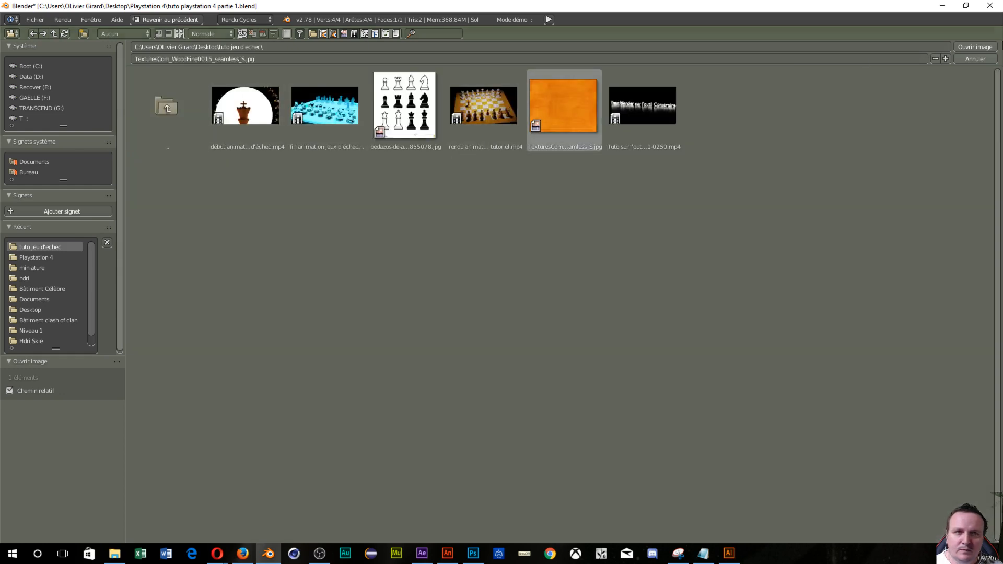
pyautogui.click(985, 49)
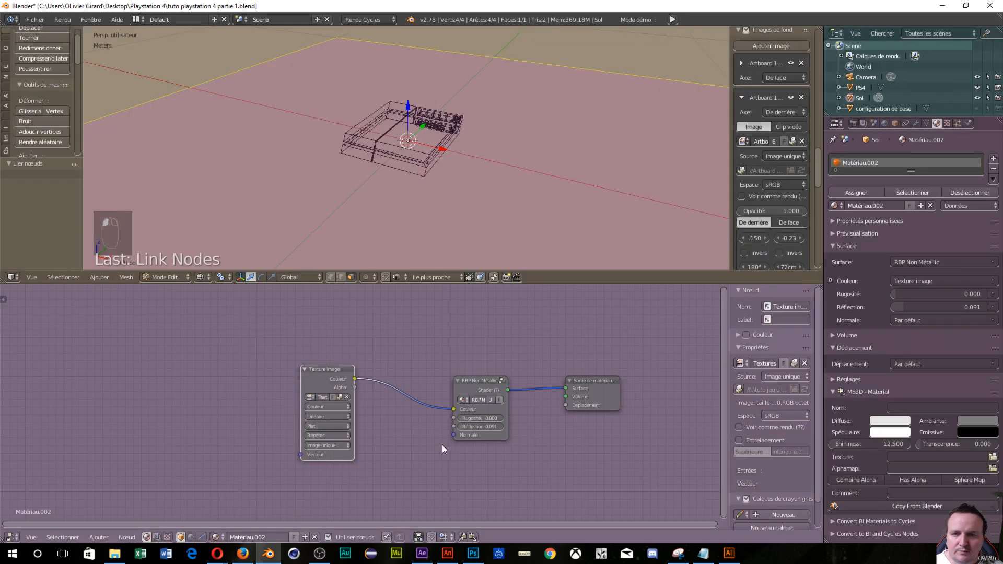
pyautogui.hotkey('shift', 'z')
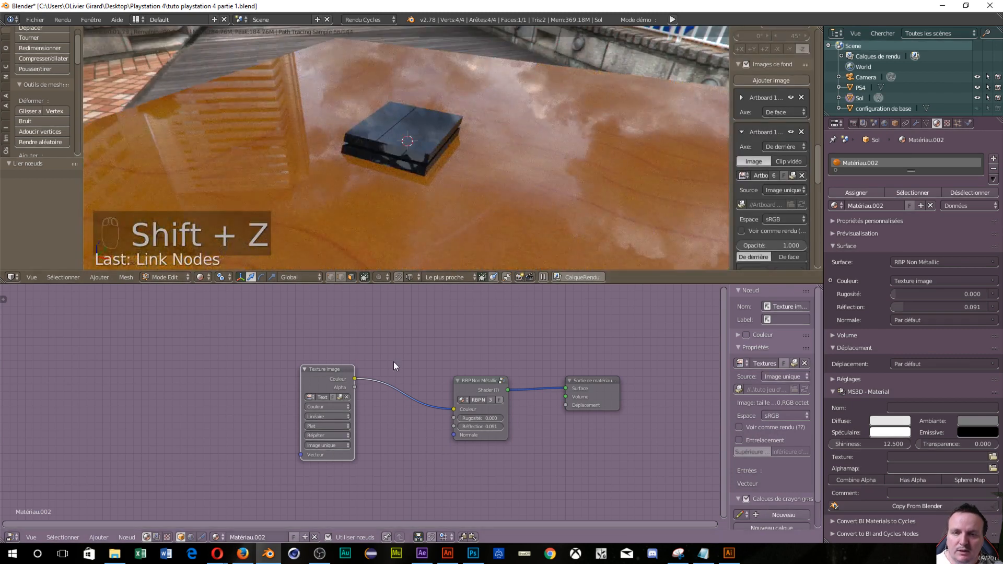
# Step: Reposition the Image Texture node and add a Texture Coordinate node well before it, leaving space between them
pyautogui.moveTo(350, 362); pyautogui.dragTo(270, 334)
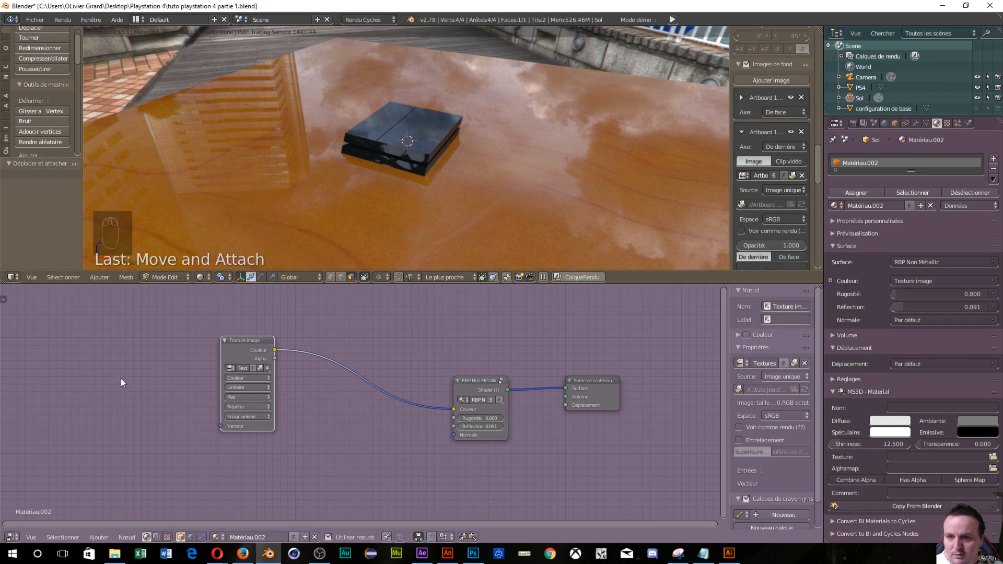
pyautogui.moveTo(246, 345); pyautogui.dragTo(312, 362)
pyautogui.hotkey('shift', 'a')
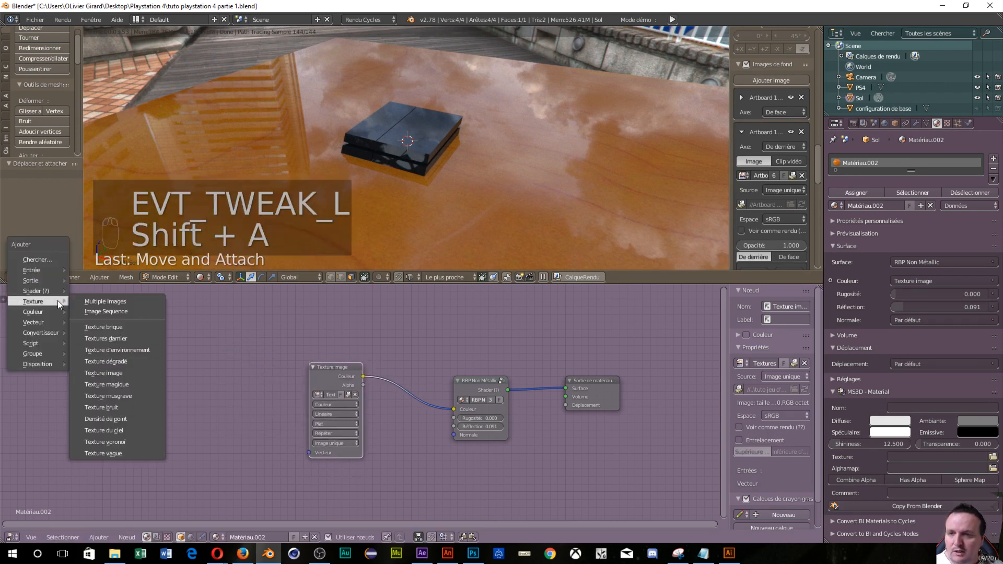
pyautogui.moveTo(43, 269)
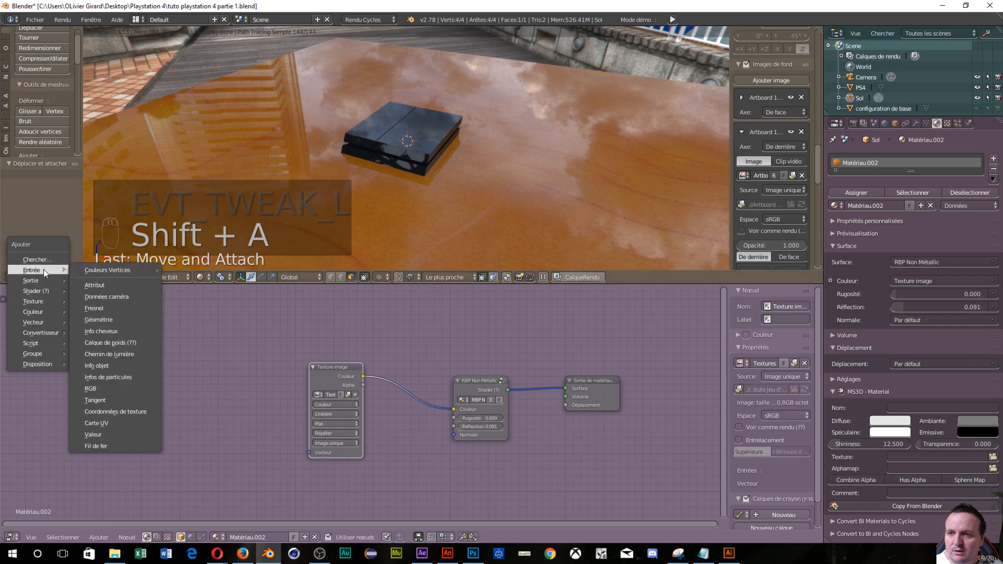
pyautogui.click(117, 411)
pyautogui.click(39, 343)
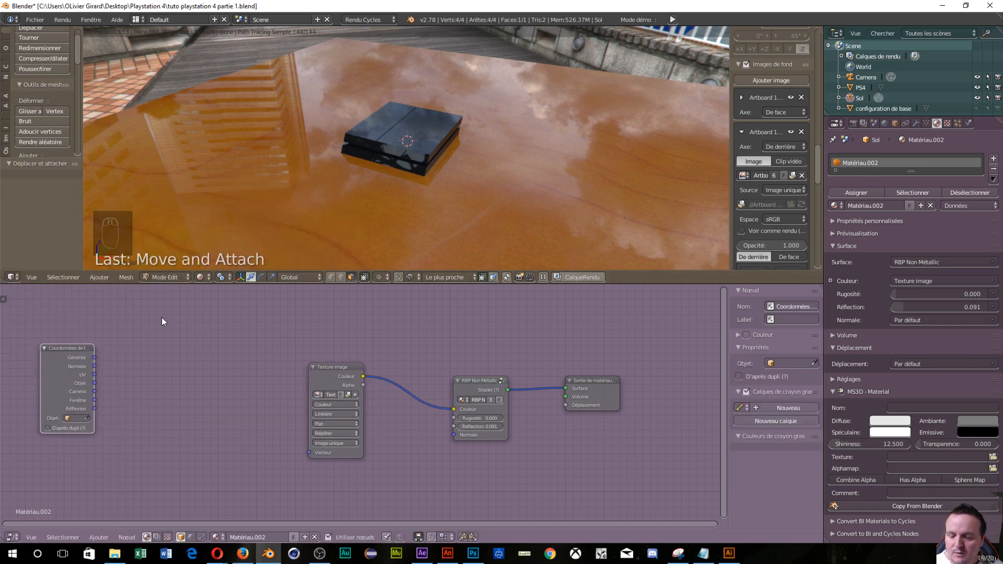
# Step: Add a Mapping vector node between the Texture Coordinate and Image Texture nodes
pyautogui.hotkey('shift', 'a')
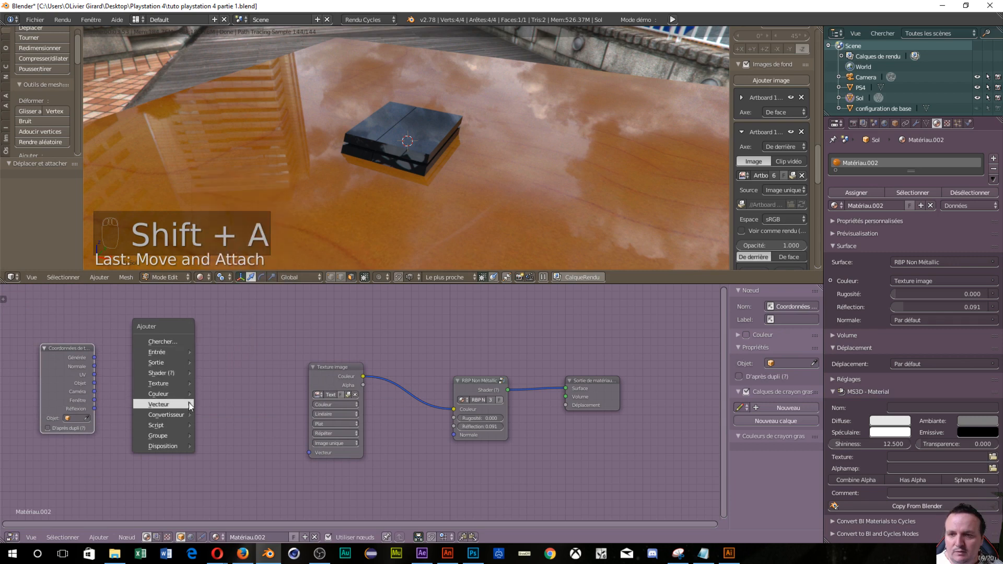
pyautogui.moveTo(189, 406)
pyautogui.click(224, 413)
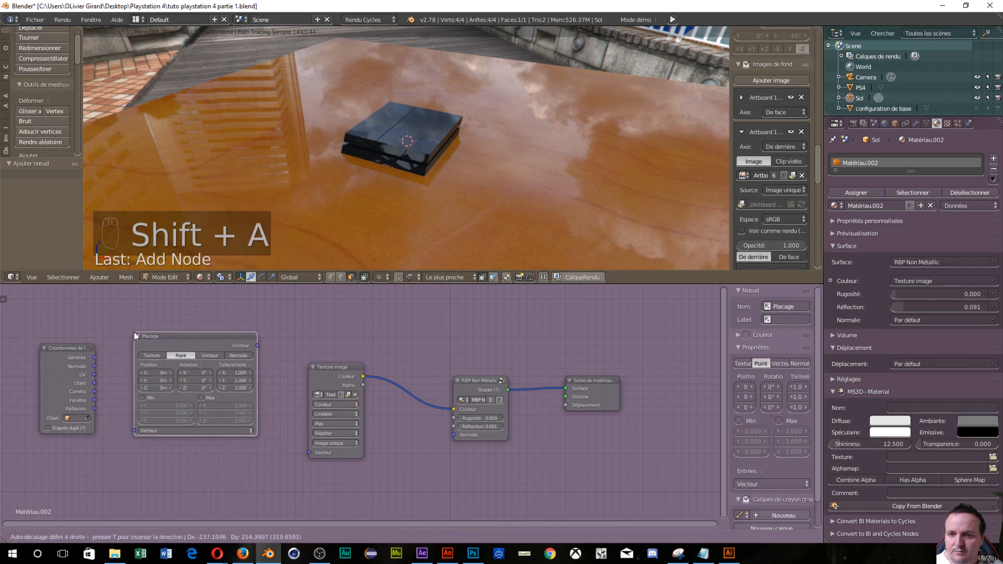
pyautogui.click(134, 331)
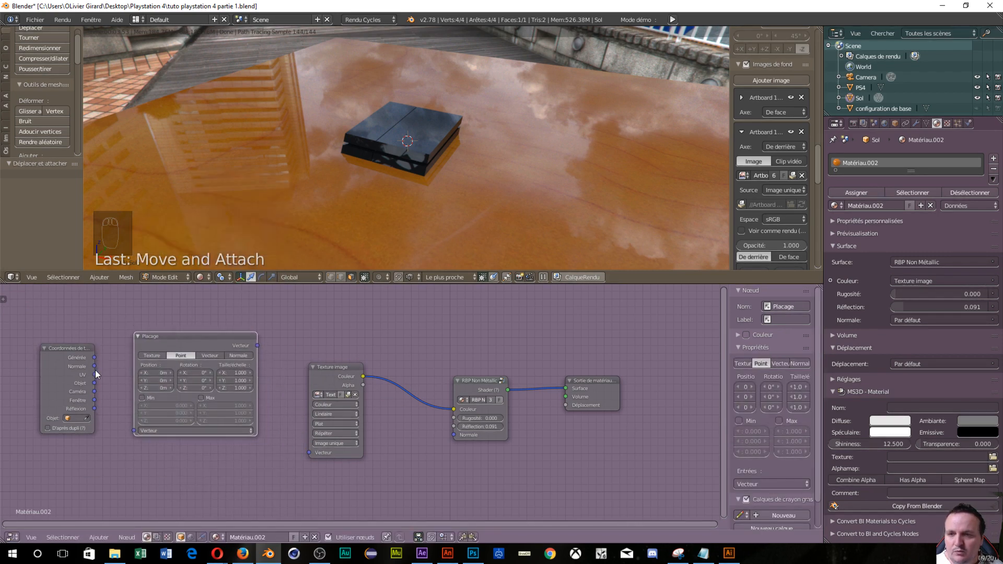
# Step: Link the UV output through the Mapping node to the Image Texture's vector input, and set the mapping scale to X 20.6, Y 18.7
pyautogui.moveTo(95, 373); pyautogui.dragTo(134, 430)
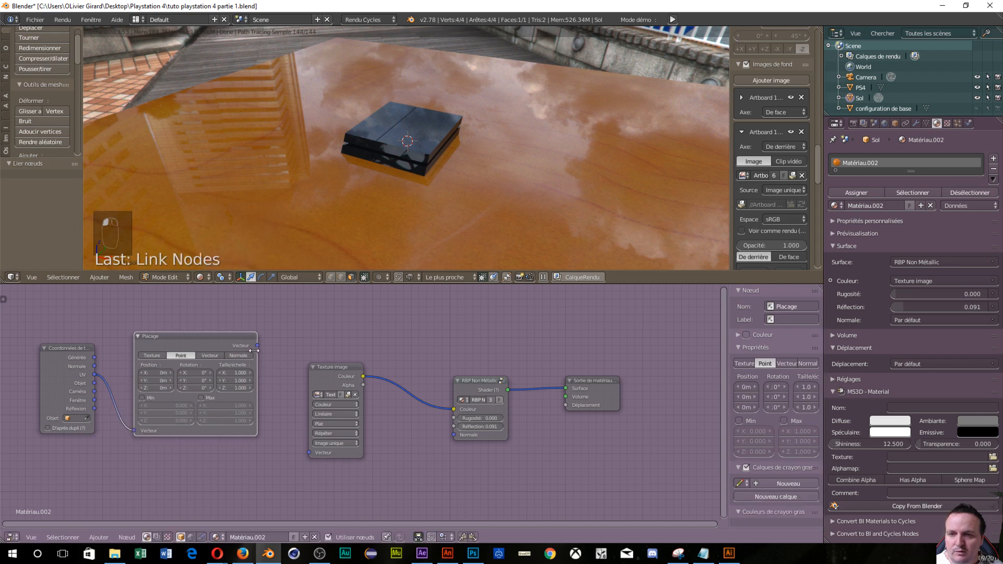
pyautogui.moveTo(258, 353); pyautogui.dragTo(320, 446)
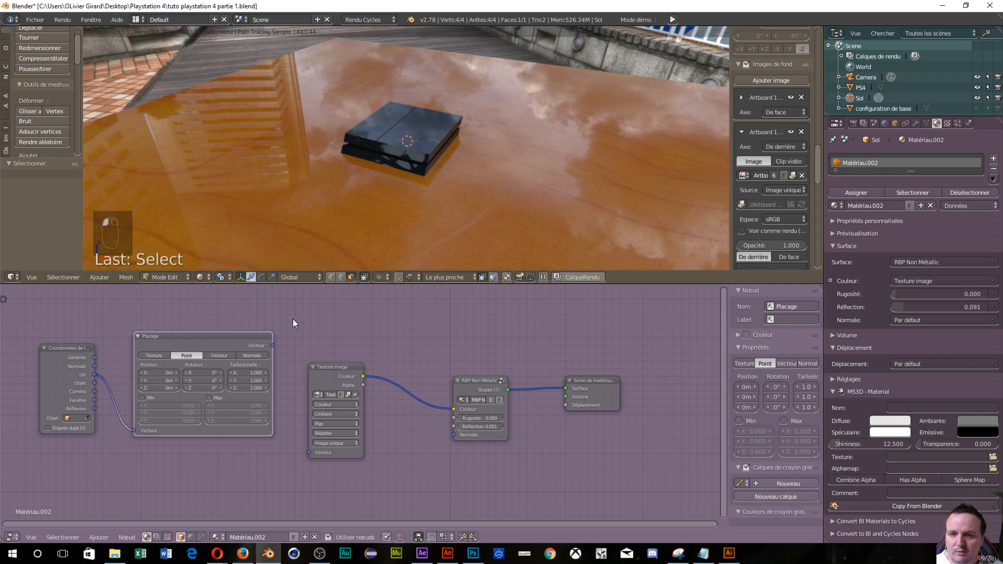
pyautogui.moveTo(273, 347); pyautogui.dragTo(281, 354)
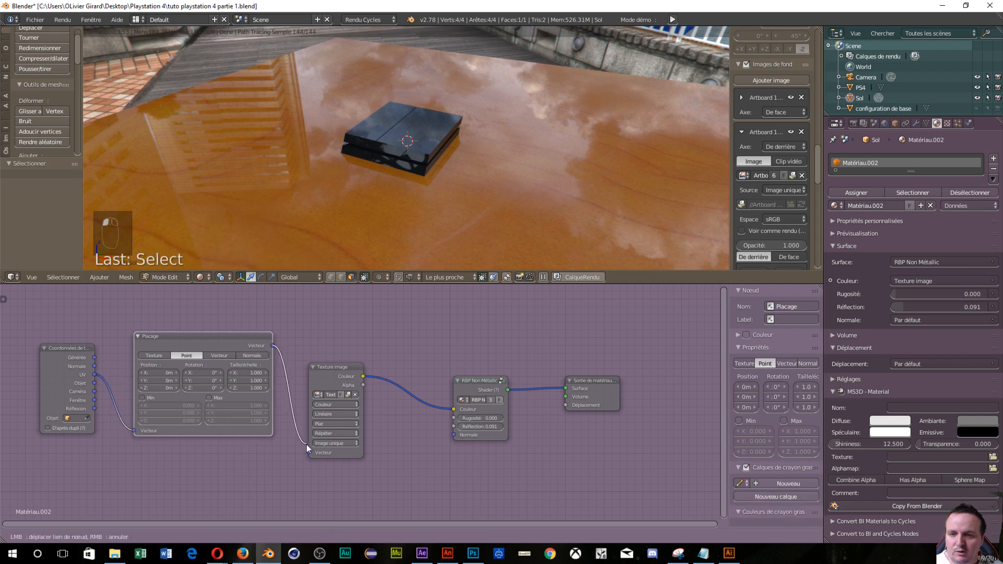
pyautogui.moveTo(306, 443); pyautogui.dragTo(307, 453)
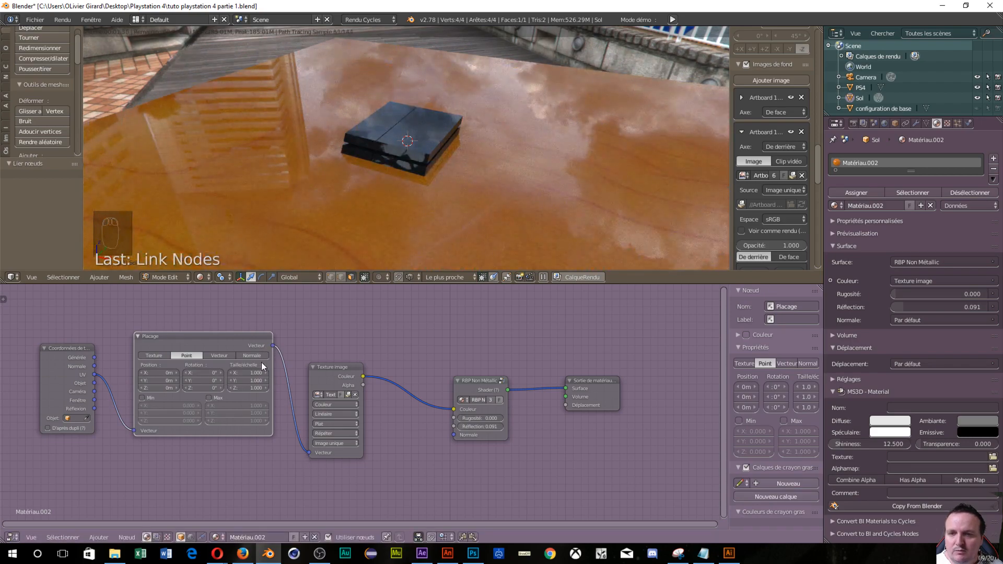
pyautogui.moveTo(256, 372); pyautogui.dragTo(345, 373)
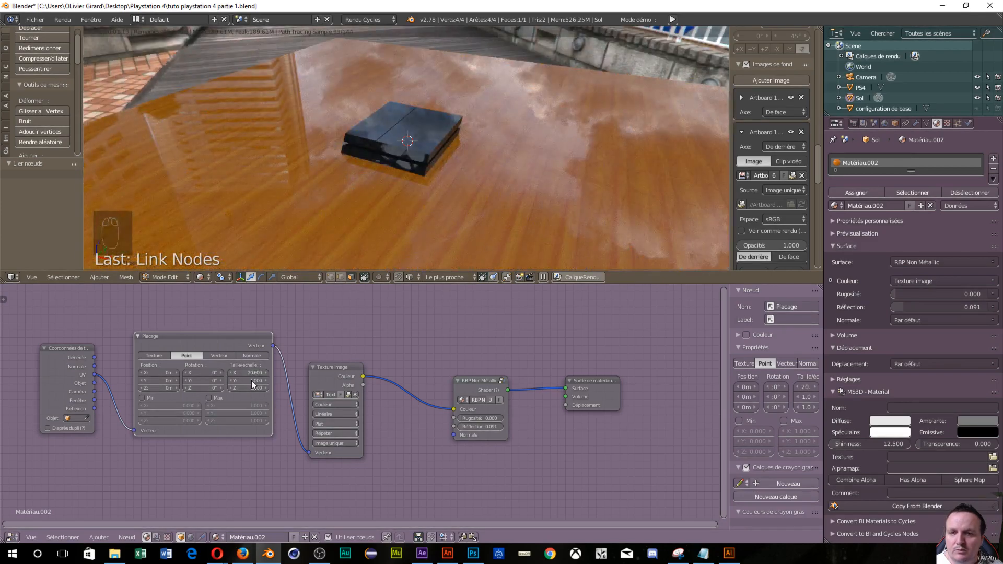
pyautogui.moveTo(252, 380); pyautogui.dragTo(323, 380)
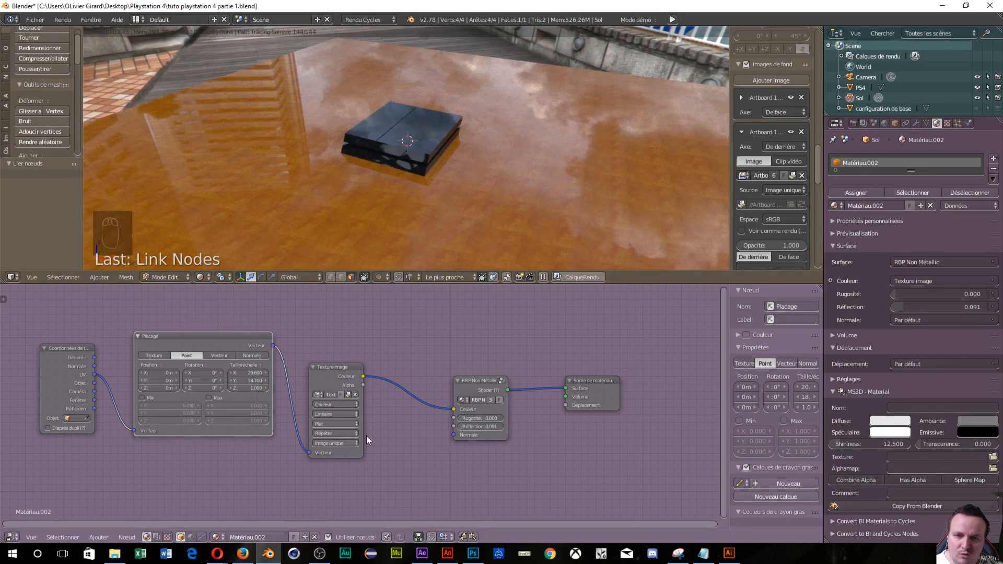
# Step: Add an RGB to BW converter node after the Image Texture and make room by moving the shader group and Material Output nodes away
pyautogui.hotkey('shift', 'a')
pyautogui.moveTo(400, 447)
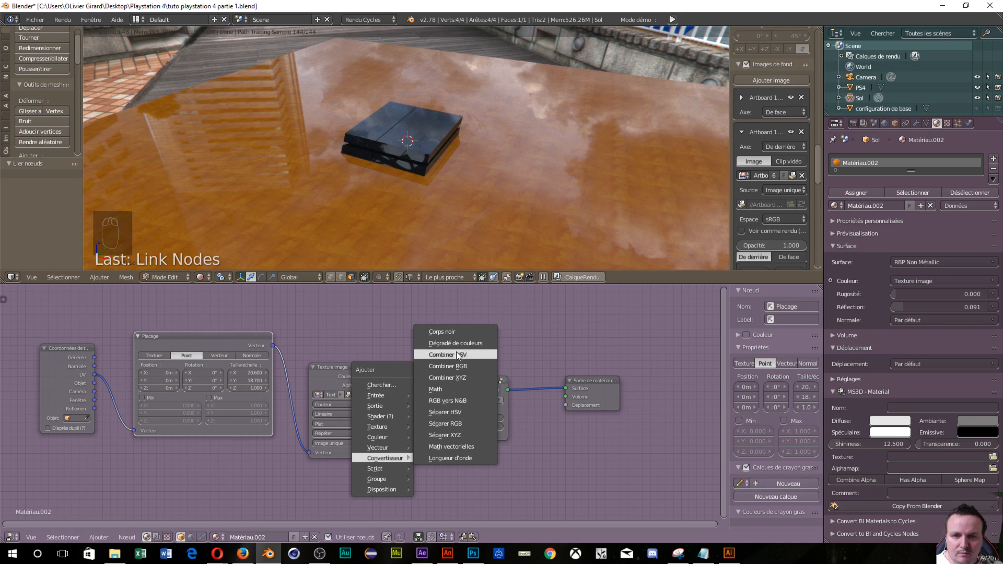
pyautogui.click(449, 400)
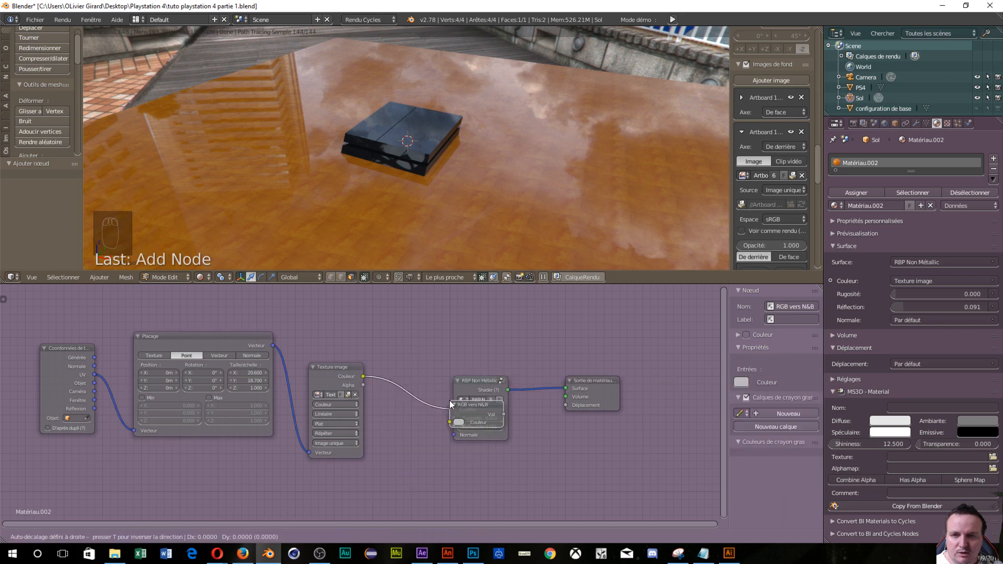
pyautogui.click(373, 425)
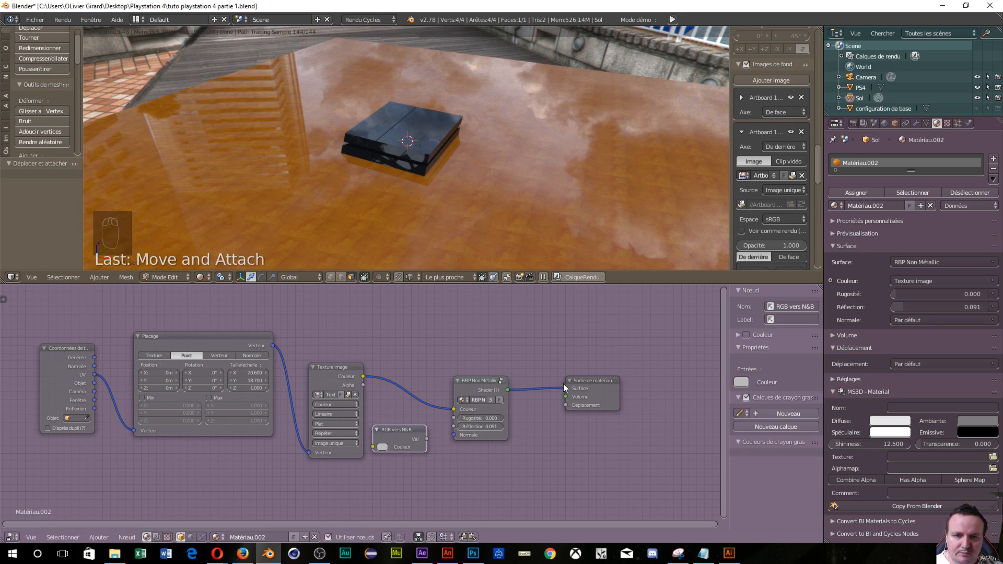
pyautogui.moveTo(584, 381); pyautogui.dragTo(718, 374)
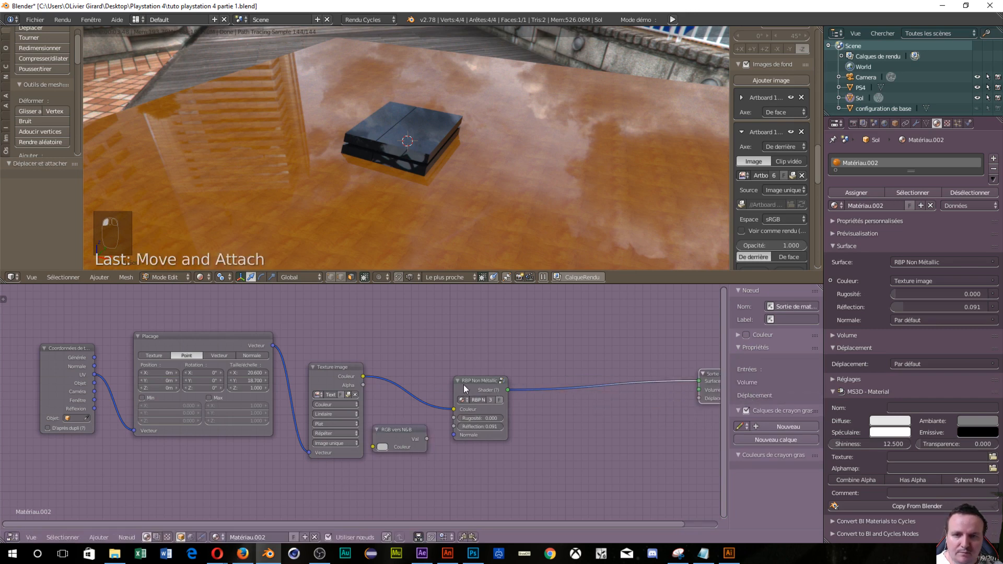
pyautogui.moveTo(462, 387); pyautogui.dragTo(564, 368)
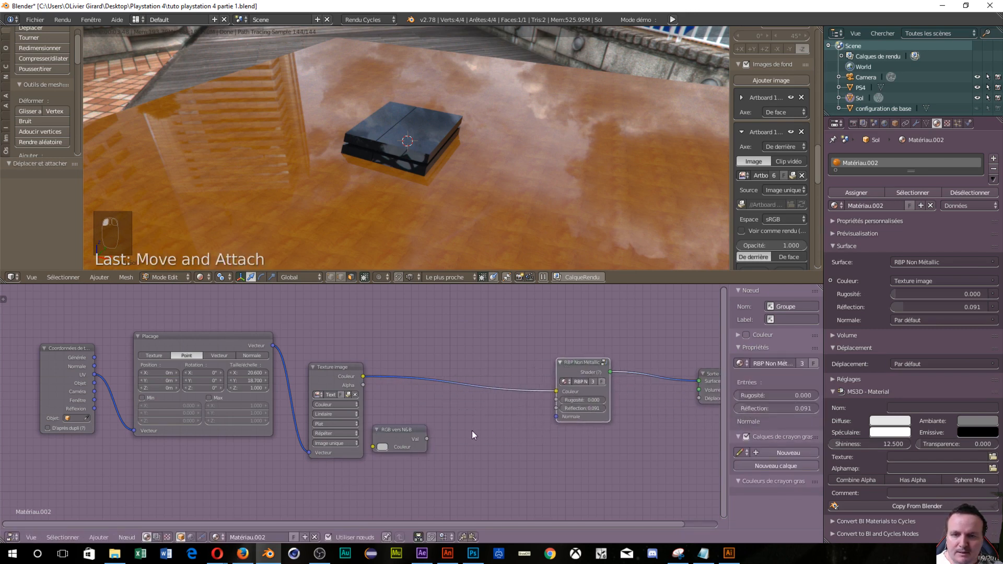
# Step: Add a Bump vector node between the RGB to BW node and the shader group, adjusting the RGB to BW node's position
pyautogui.hotkey('shift', 'a')
pyautogui.moveTo(461, 437)
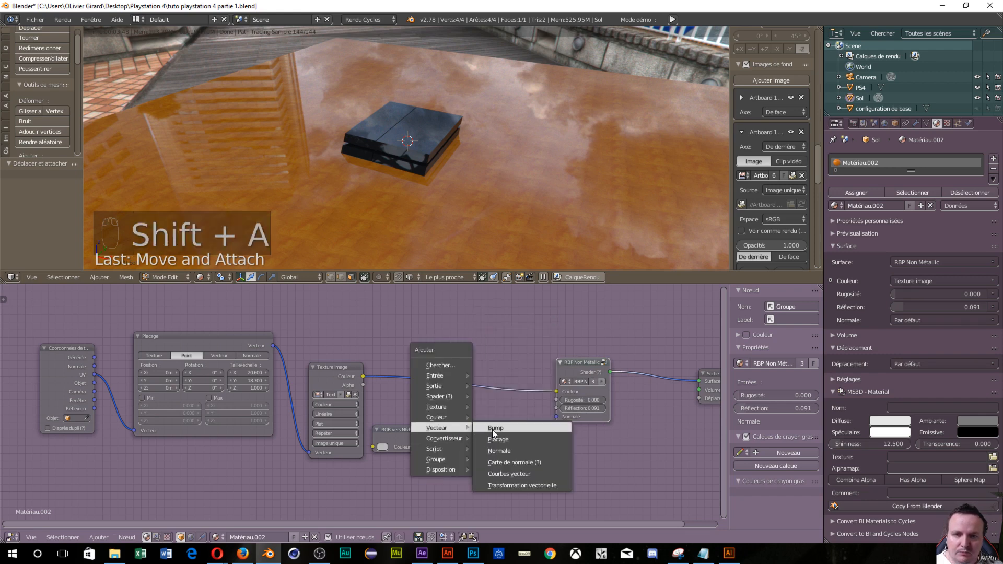
pyautogui.click(492, 430)
pyautogui.click(466, 412)
pyautogui.moveTo(402, 425); pyautogui.dragTo(413, 421)
# Step: Link the image colour to RGB to BW, its value to the Bump height, and the Bump normal to the shader group's normal
pyautogui.moveTo(362, 376); pyautogui.dragTo(385, 442)
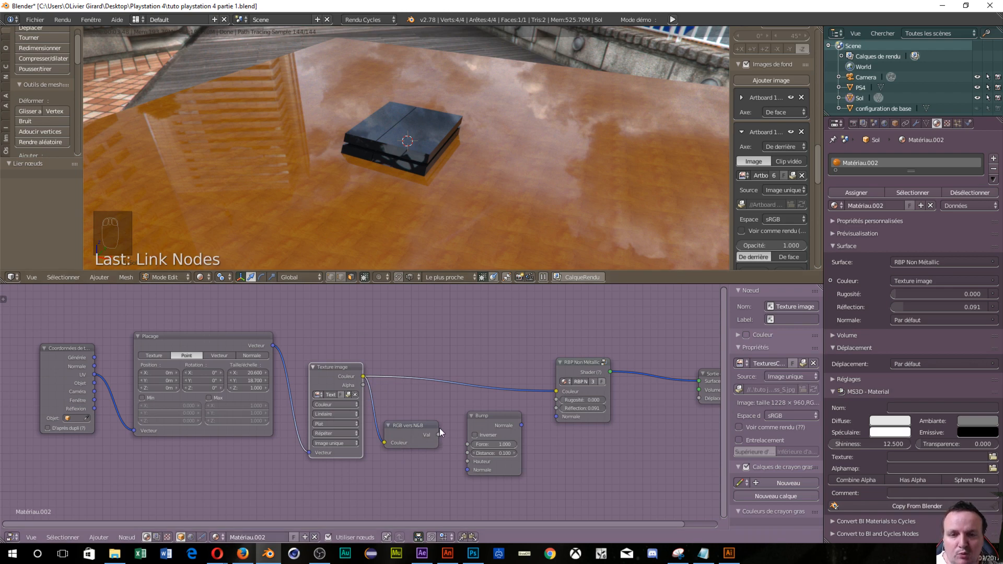
pyautogui.moveTo(437, 435); pyautogui.dragTo(469, 462)
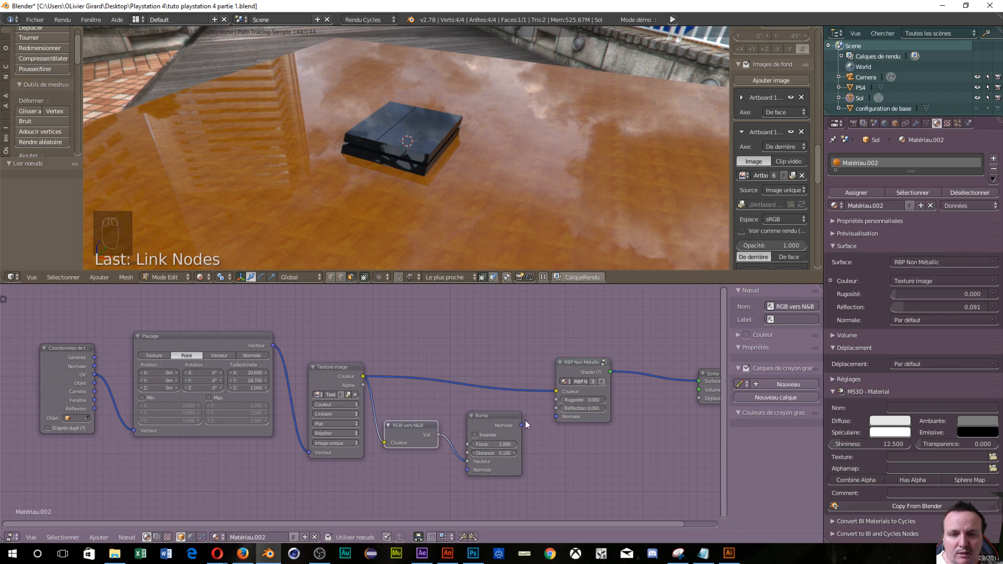
pyautogui.moveTo(521, 424); pyautogui.dragTo(554, 416)
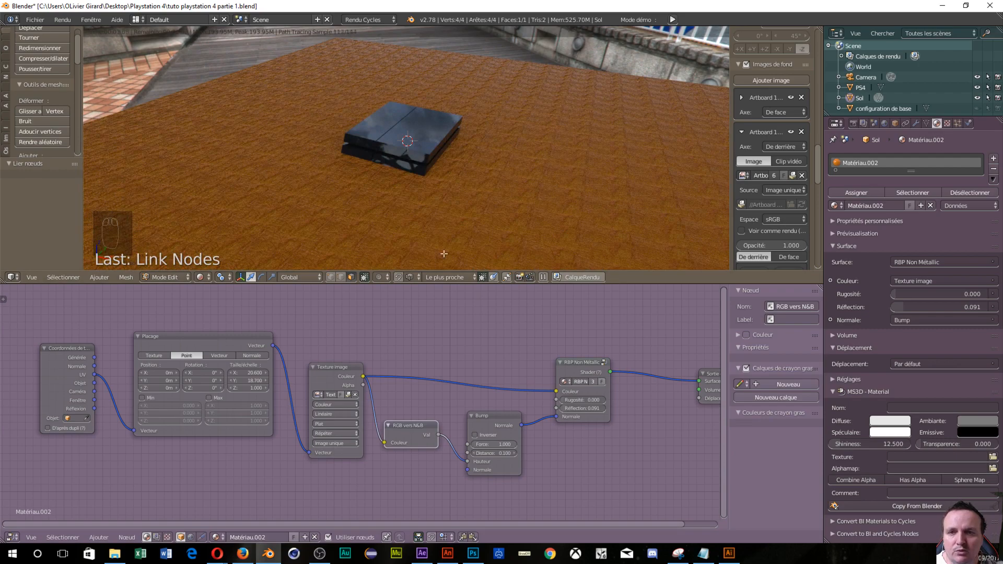
# Step: Soften the ground relief by setting the Bump node's strength to 0.045 and its distance to 5.9
pyautogui.scroll(5, 416, 226)
pyautogui.moveTo(421, 218); pyautogui.dragTo(425, 206, button='middle')
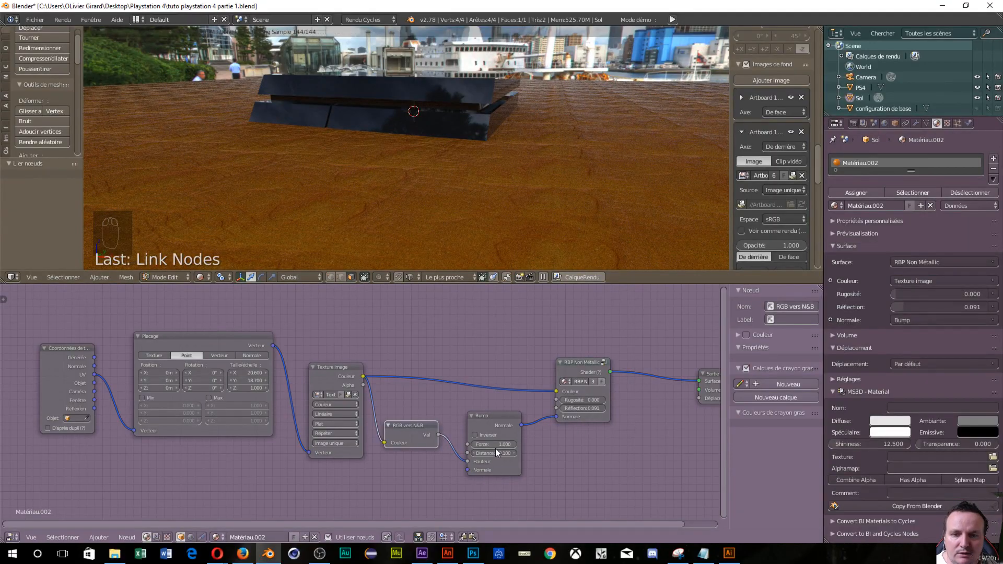
pyautogui.moveTo(495, 447); pyautogui.dragTo(444, 447)
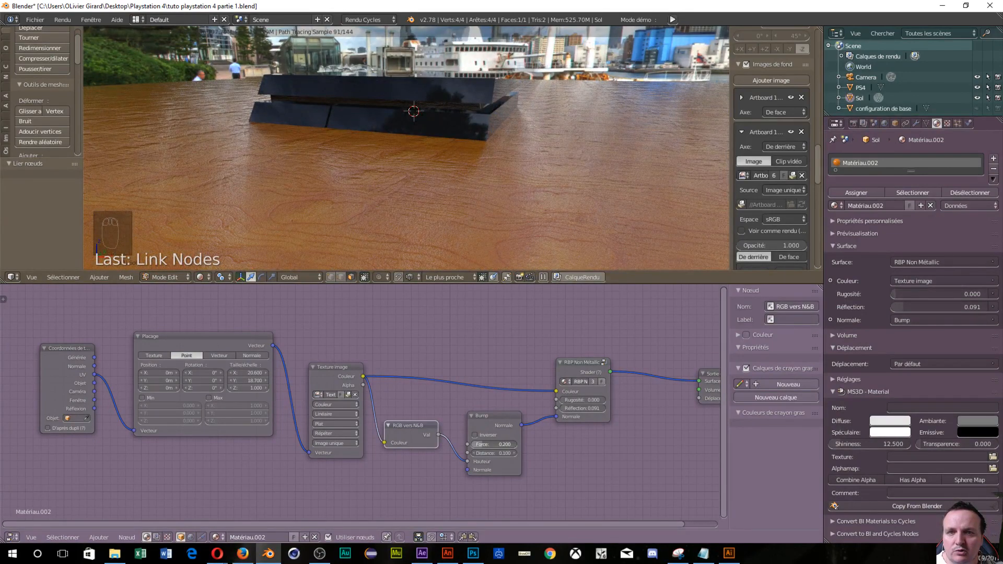
pyautogui.moveTo(493, 444); pyautogui.dragTo(489, 444)
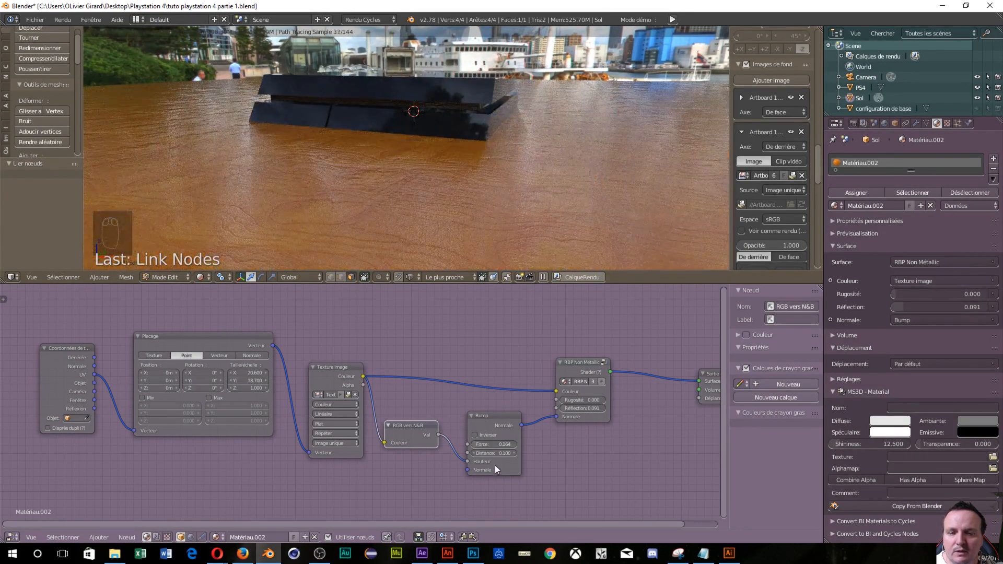
pyautogui.moveTo(496, 452); pyautogui.dragTo(472, 444)
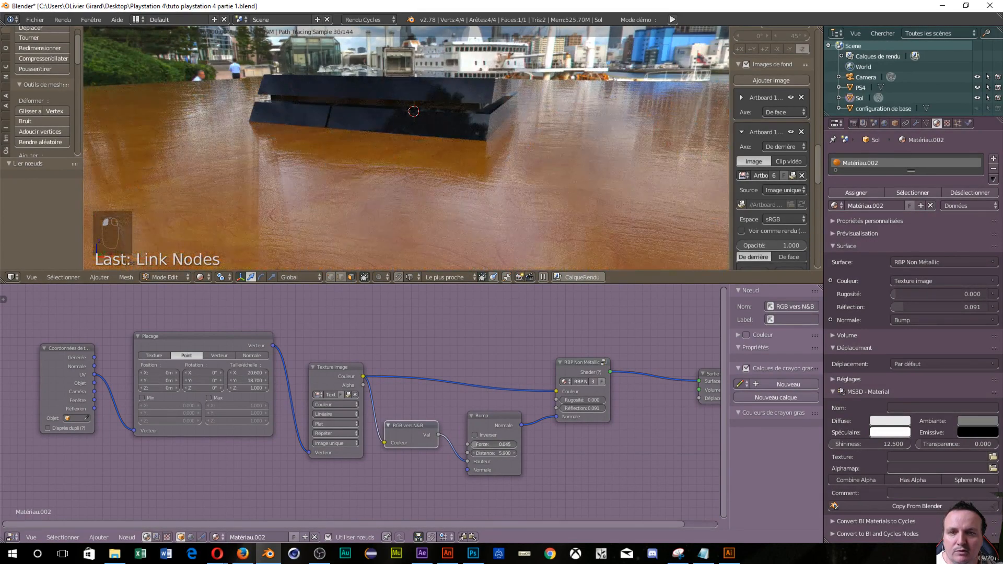
pyautogui.moveTo(509, 197); pyautogui.dragTo(475, 224, button='middle')
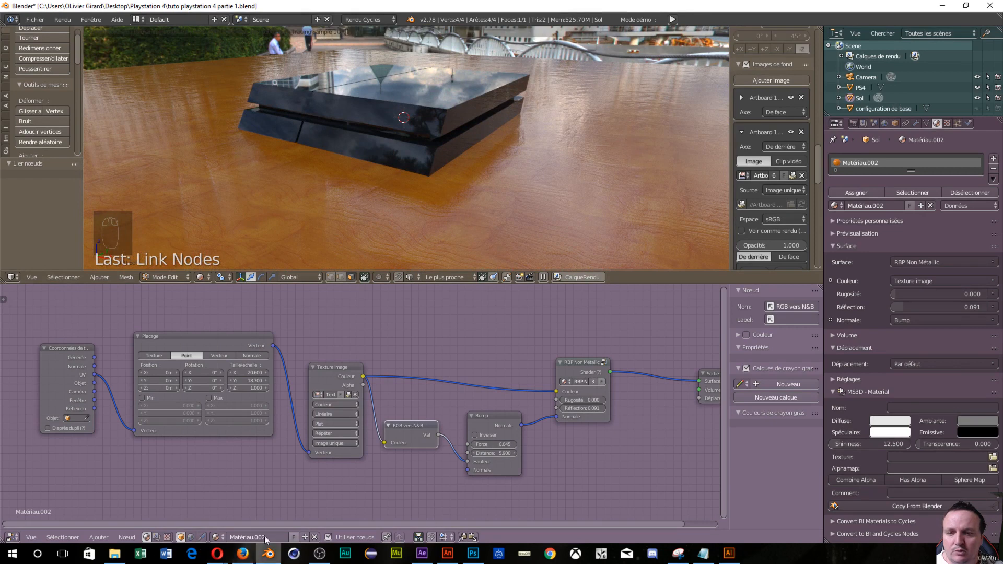
# Step: In the World node tree, place the Environment Texture before the Multiply node and link its colour output to Multiply's first value
pyautogui.click(190, 537)
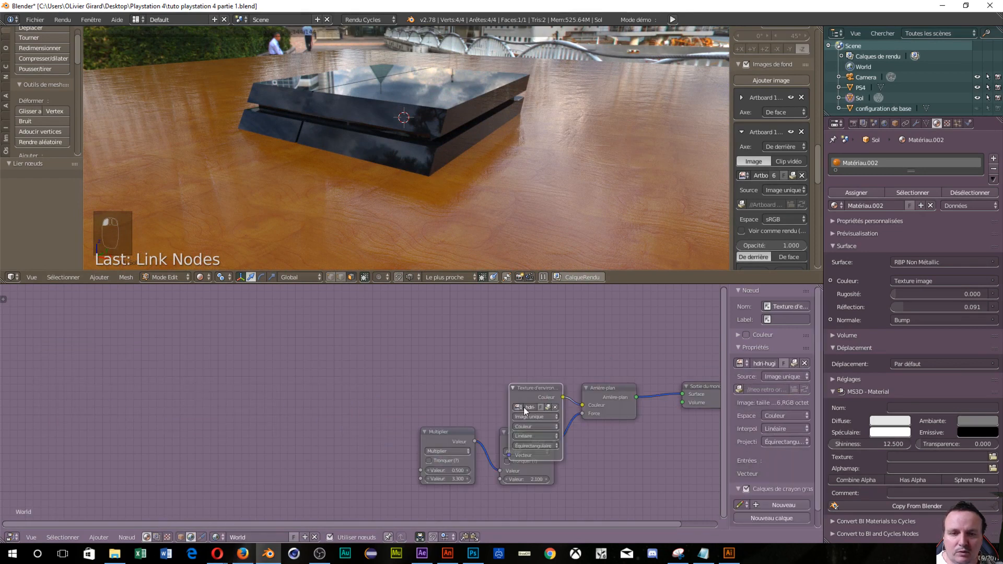
pyautogui.moveTo(529, 388); pyautogui.dragTo(421, 472)
pyautogui.moveTo(479, 213); pyautogui.dragTo(550, 212, button='middle')
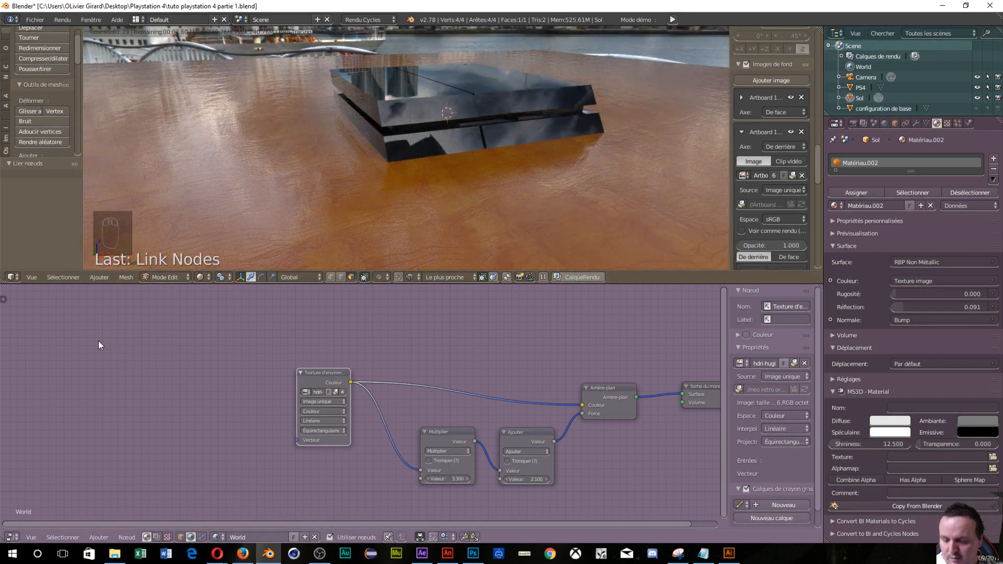
# Step: Add a Texture Coordinate node and a Mapping node ahead of the Environment Texture in the World node tree
pyautogui.hotkey('shift', 'a')
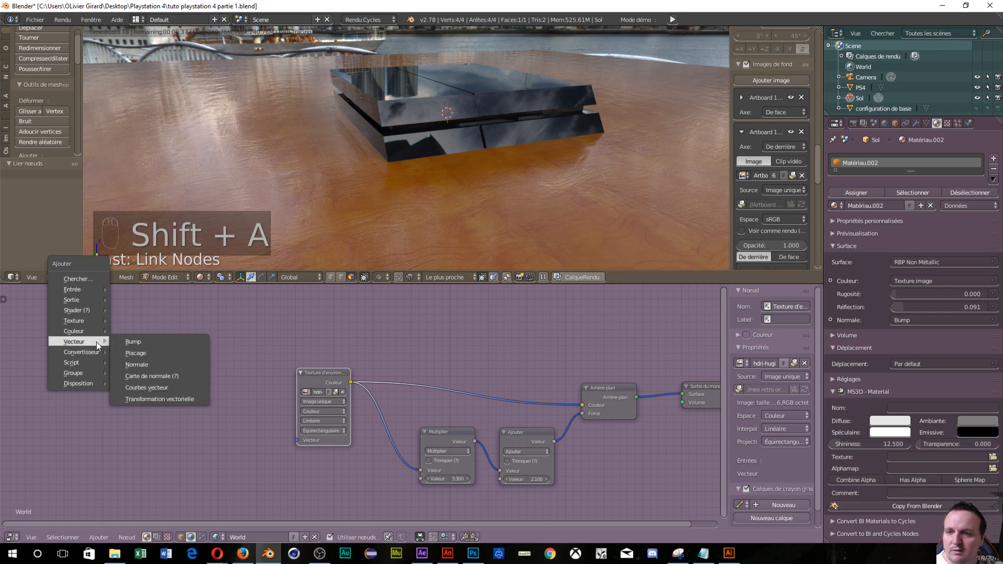
pyautogui.moveTo(80, 288)
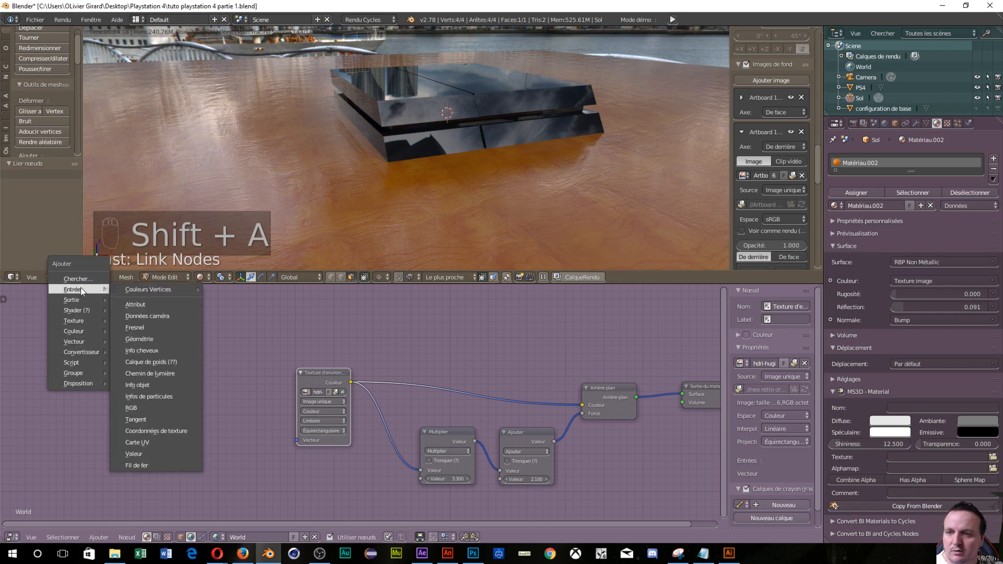
pyautogui.click(156, 430)
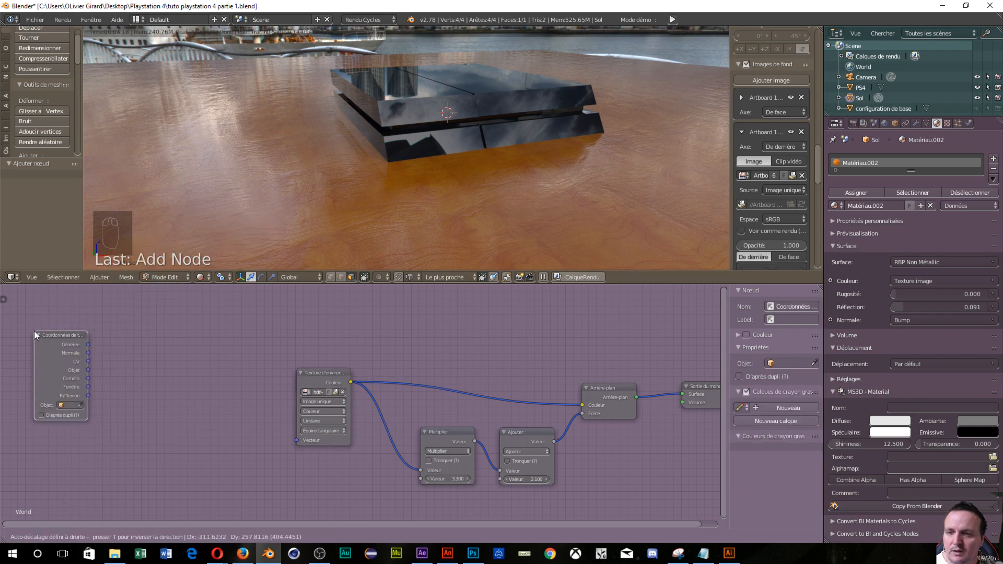
pyautogui.click(33, 330)
pyautogui.hotkey('shift', 'a')
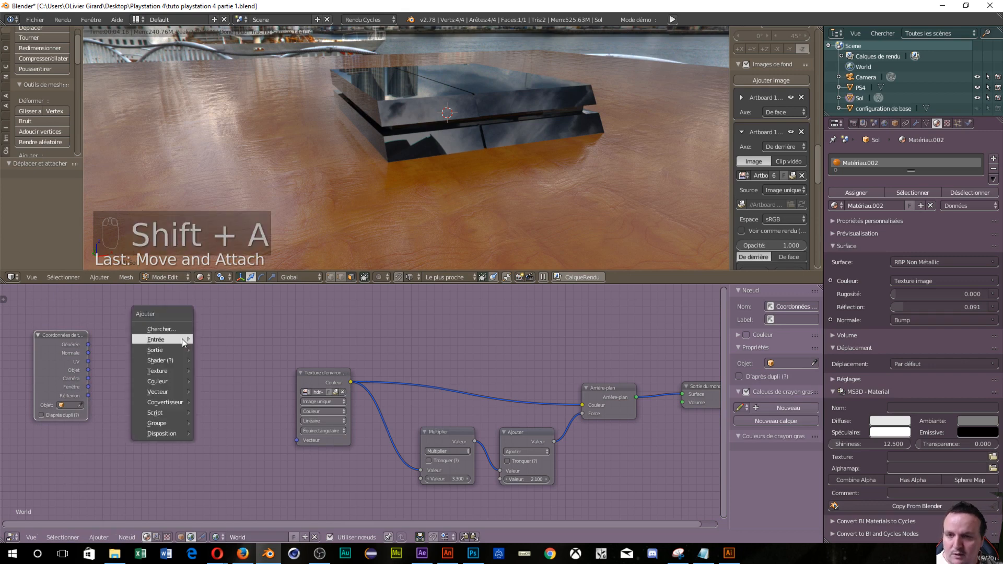
pyautogui.moveTo(177, 391)
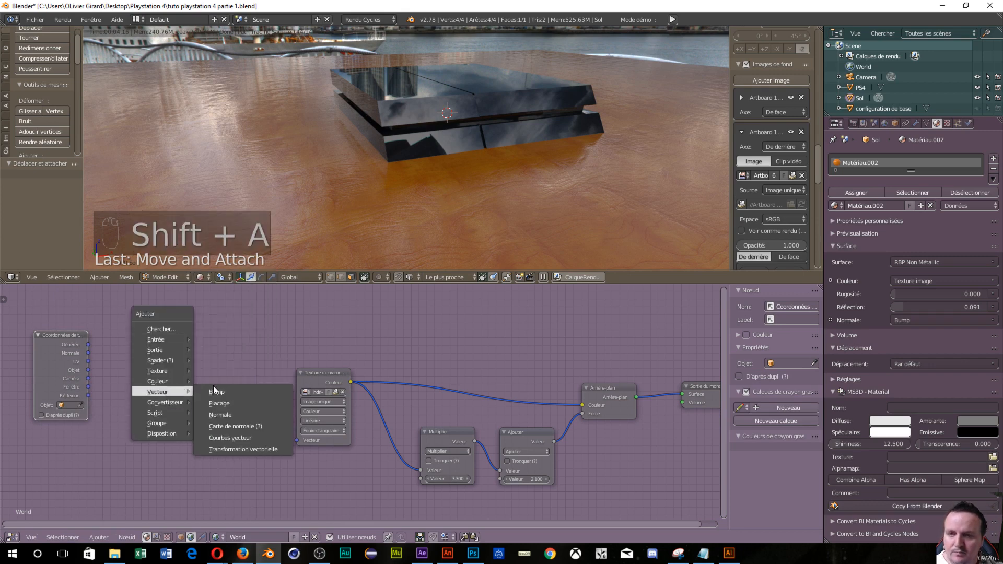
pyautogui.click(218, 404)
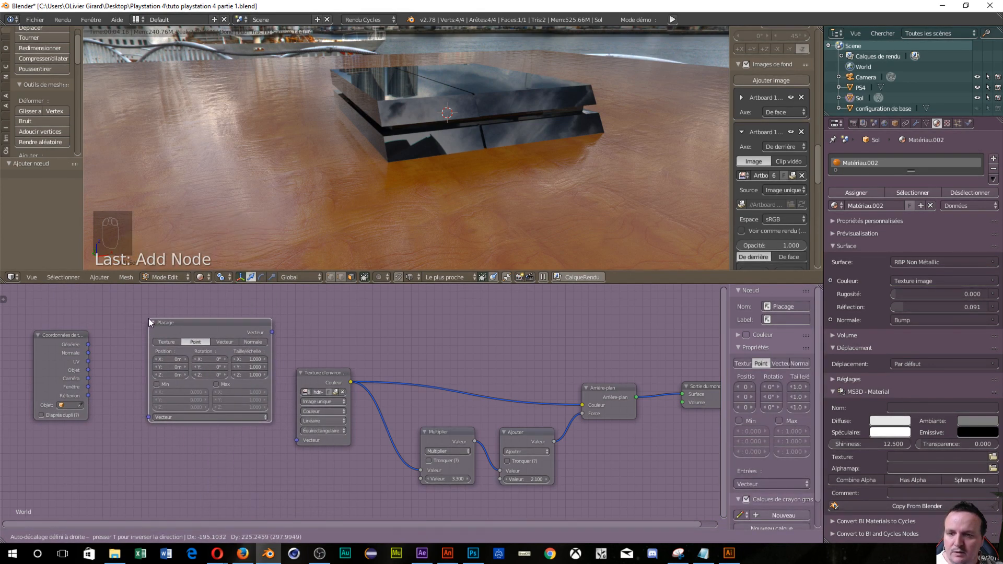
pyautogui.click(133, 322)
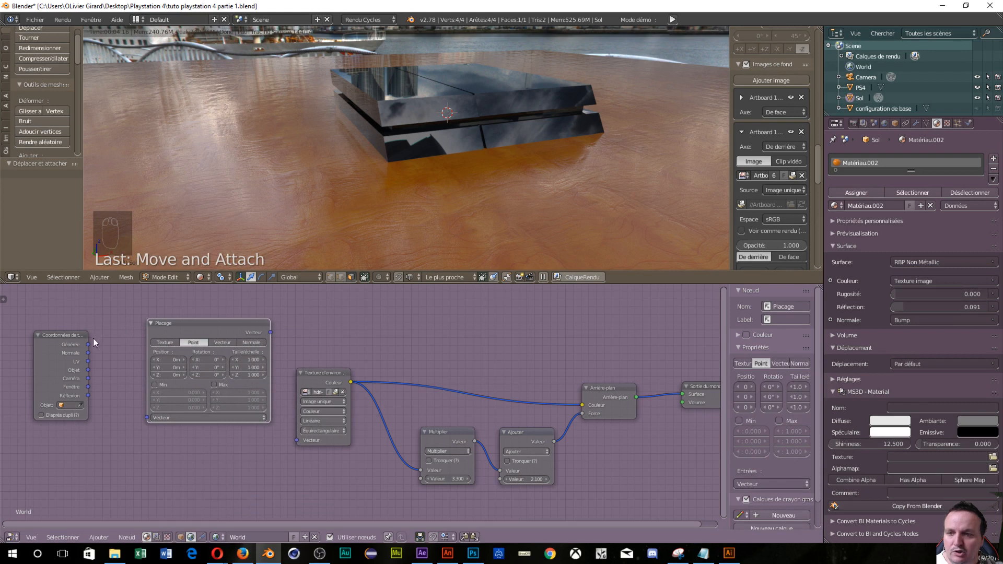
# Step: Link the Generated output to the Mapping node and its vector to the Environment Texture, then shift the Mapping node nearer the coordinates
pyautogui.moveTo(88, 344); pyautogui.dragTo(146, 417)
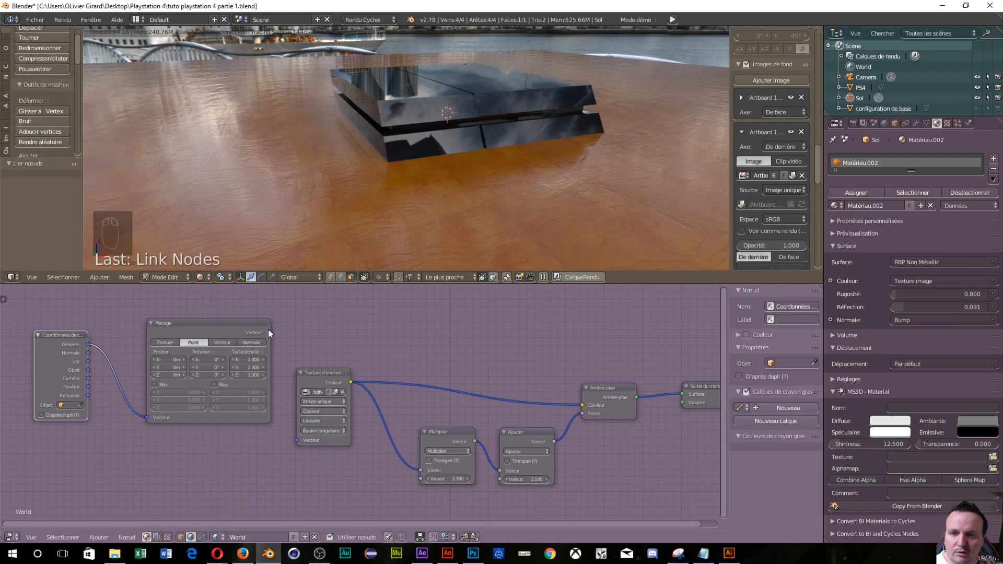
pyautogui.moveTo(270, 332); pyautogui.dragTo(296, 440)
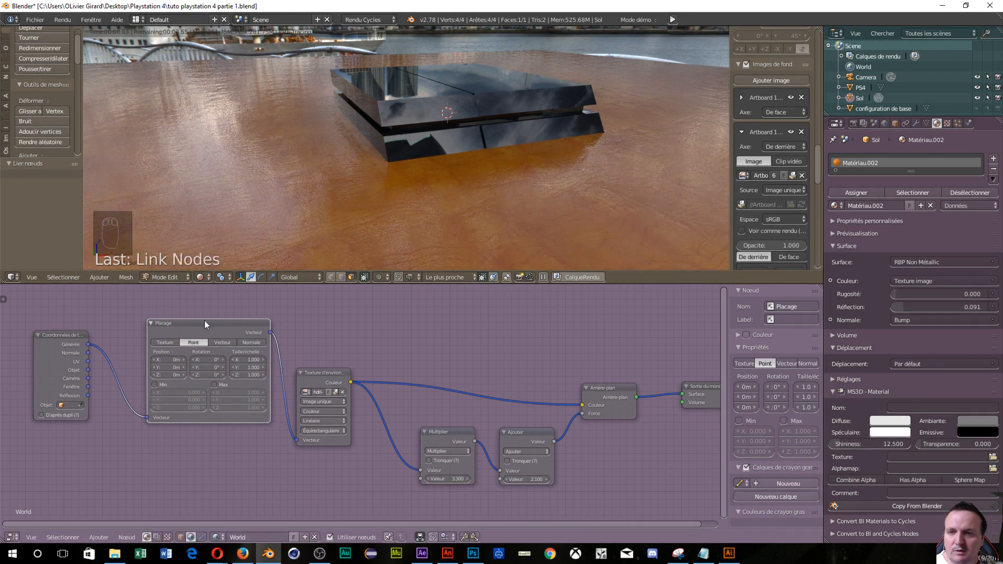
pyautogui.moveTo(205, 321); pyautogui.dragTo(171, 320)
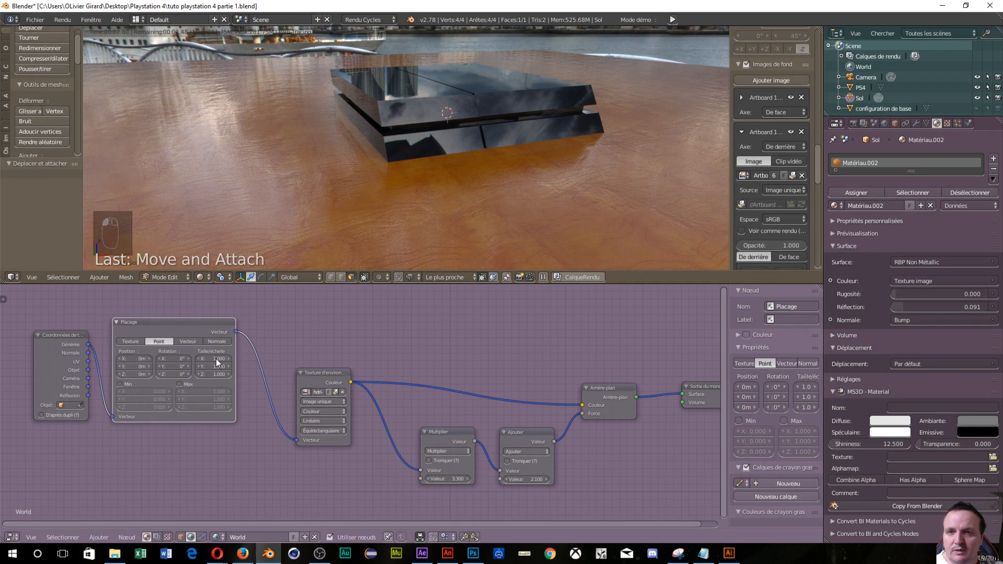
# Step: Set the World Mapping node's Z location to 50 cm to shift the environment image vertically
pyautogui.moveTo(283, 212); pyautogui.dragTo(297, 185, button='middle')
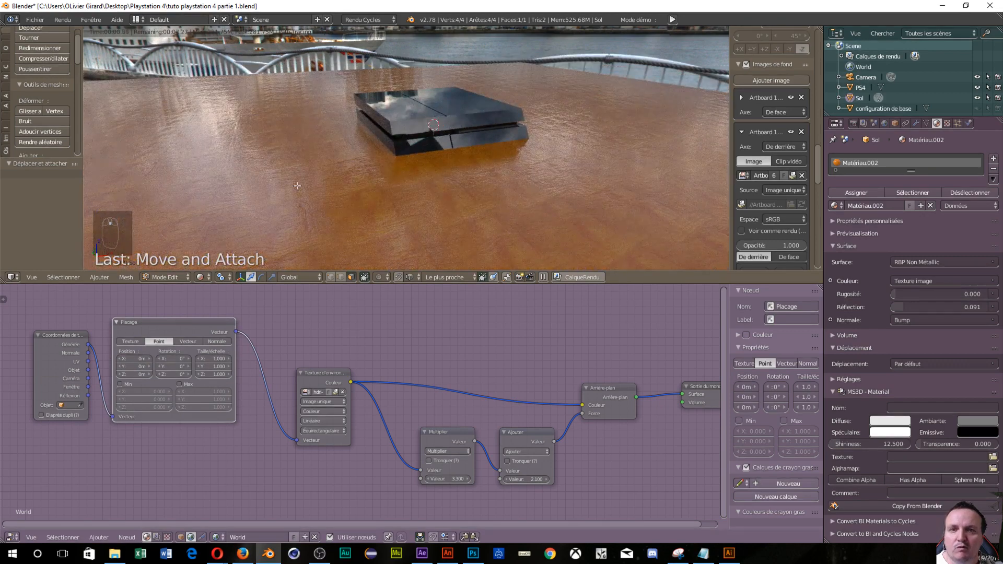
pyautogui.scroll(3, 297, 185)
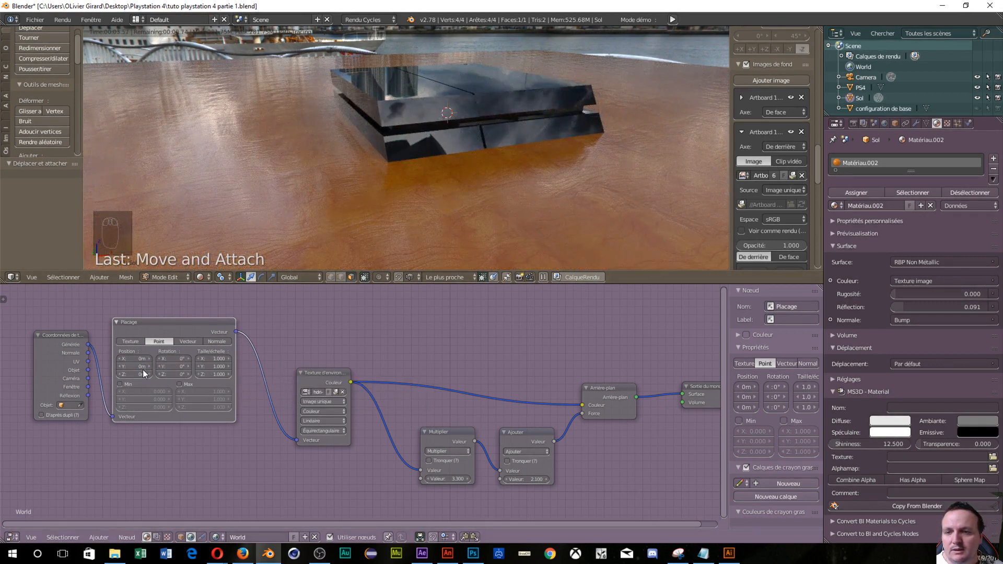
pyautogui.moveTo(144, 375)
pyautogui.mouseDown()
pyautogui.moveTo(156, 374)
pyautogui.moveTo(146, 375)
pyautogui.mouseUp()
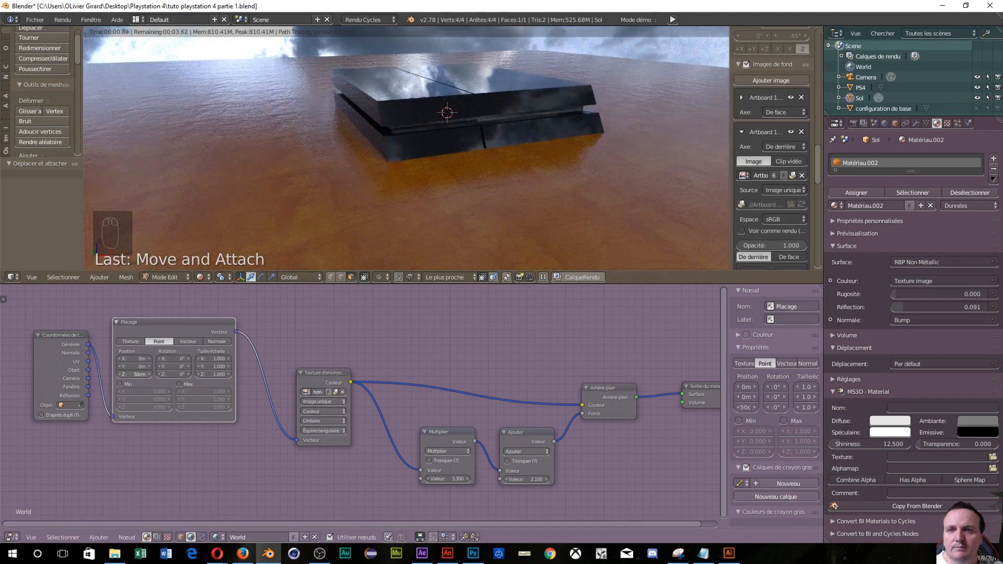
# Step: Set the World Mapping node's Z location to 32 cm and its Z rotation to about -15.56°
pyautogui.moveTo(146, 374); pyautogui.dragTo(141, 374)
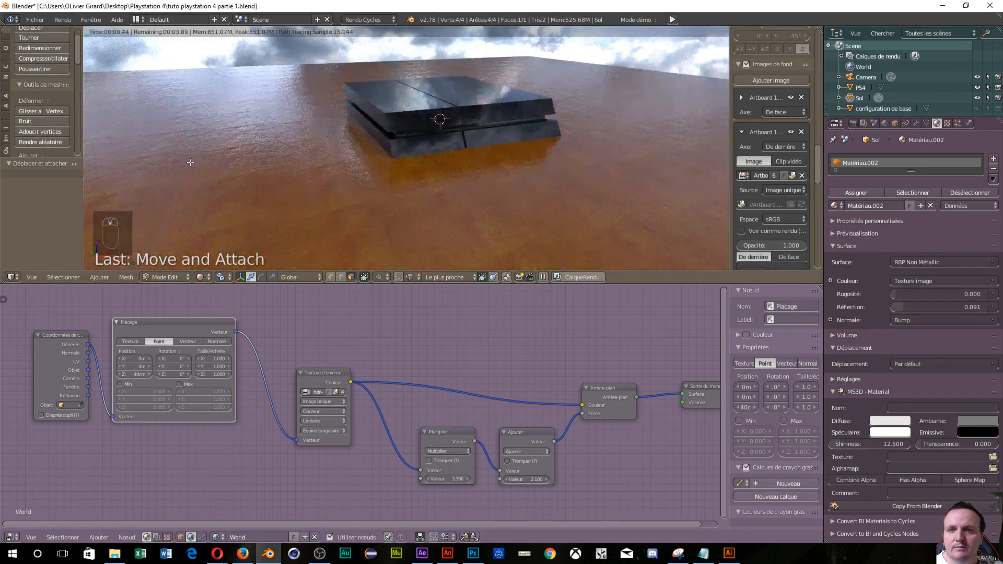
pyautogui.moveTo(191, 162); pyautogui.dragTo(190, 154, button='middle')
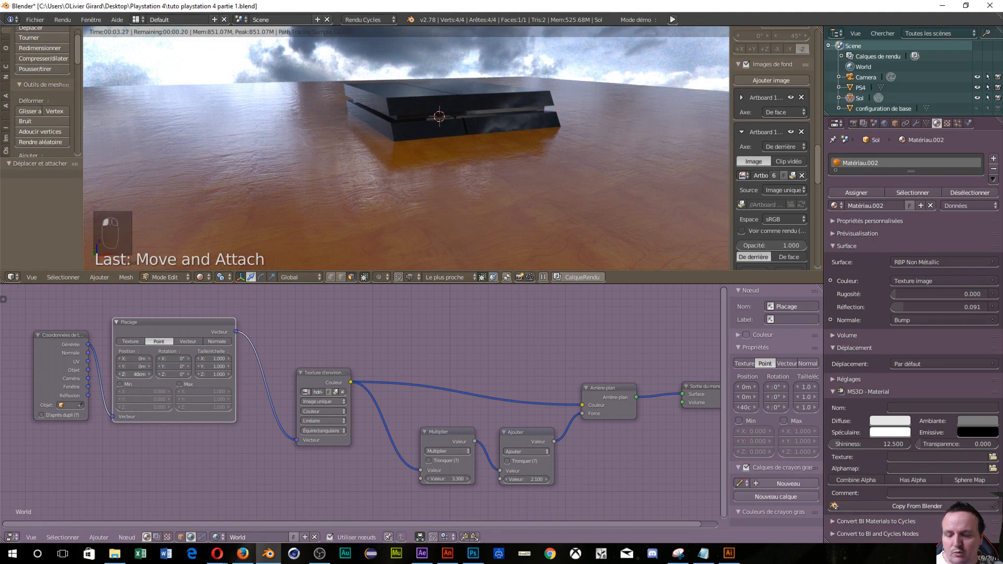
pyautogui.moveTo(135, 374)
pyautogui.mouseDown()
pyautogui.moveTo(148, 375)
pyautogui.moveTo(132, 374)
pyautogui.mouseUp()
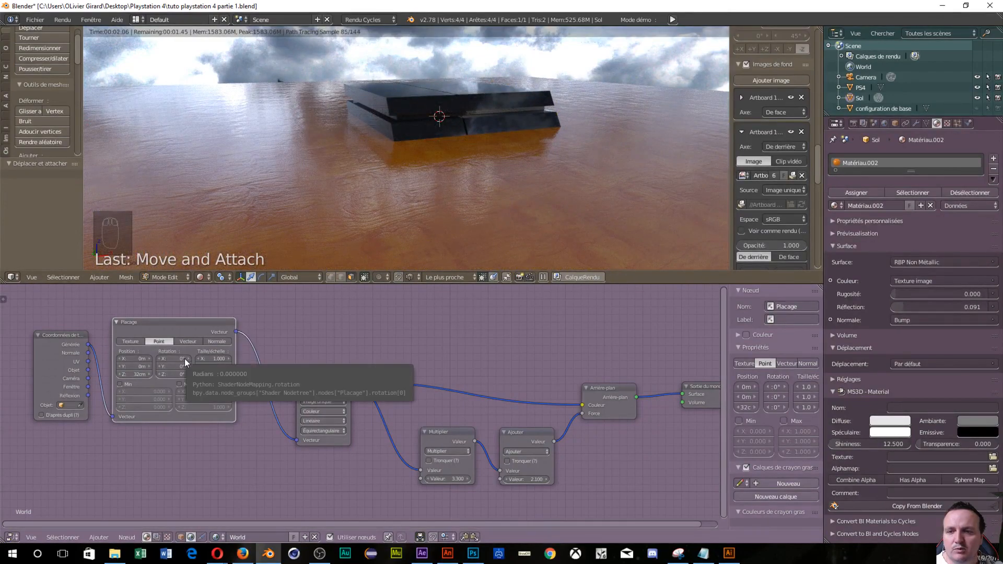
pyautogui.moveTo(184, 374)
pyautogui.mouseDown()
pyautogui.moveTo(203, 375)
pyautogui.moveTo(171, 374)
pyautogui.mouseUp()
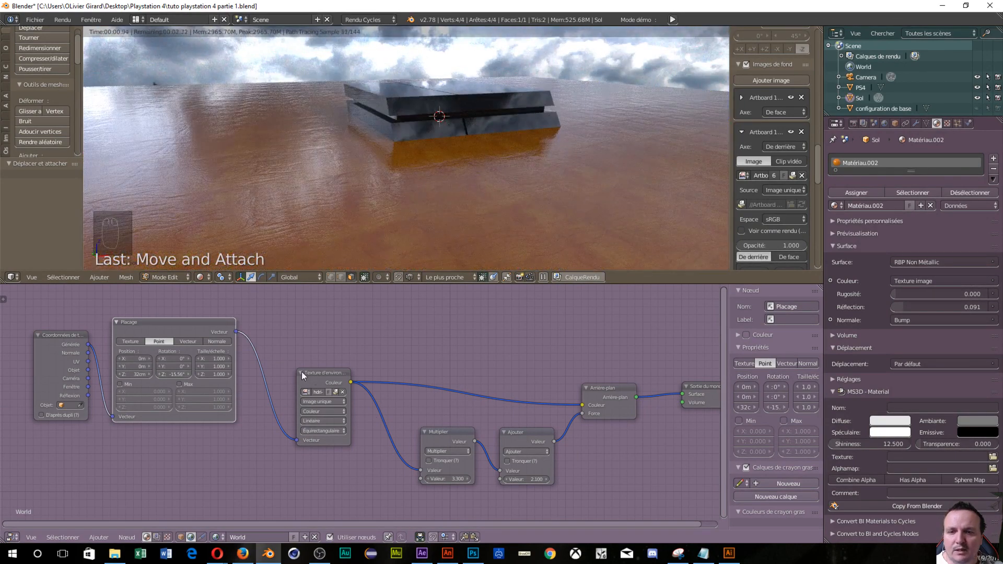
# Step: Set the World Mapping node's scale to X 1.710 and Y 0.840, and raise the Add node's value to 6.300
pyautogui.moveTo(302, 372); pyautogui.dragTo(319, 309)
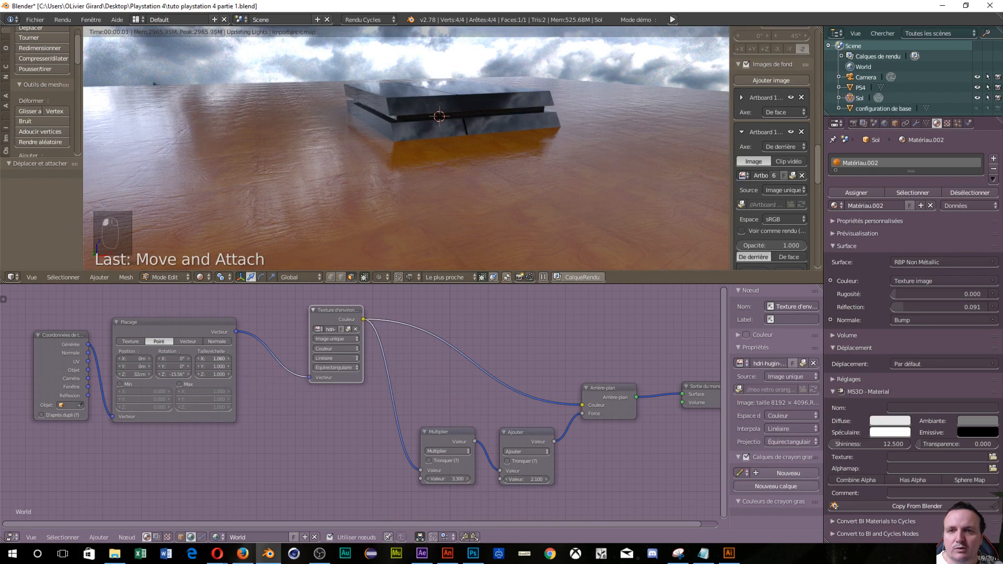
pyautogui.moveTo(228, 364); pyautogui.dragTo(205, 366)
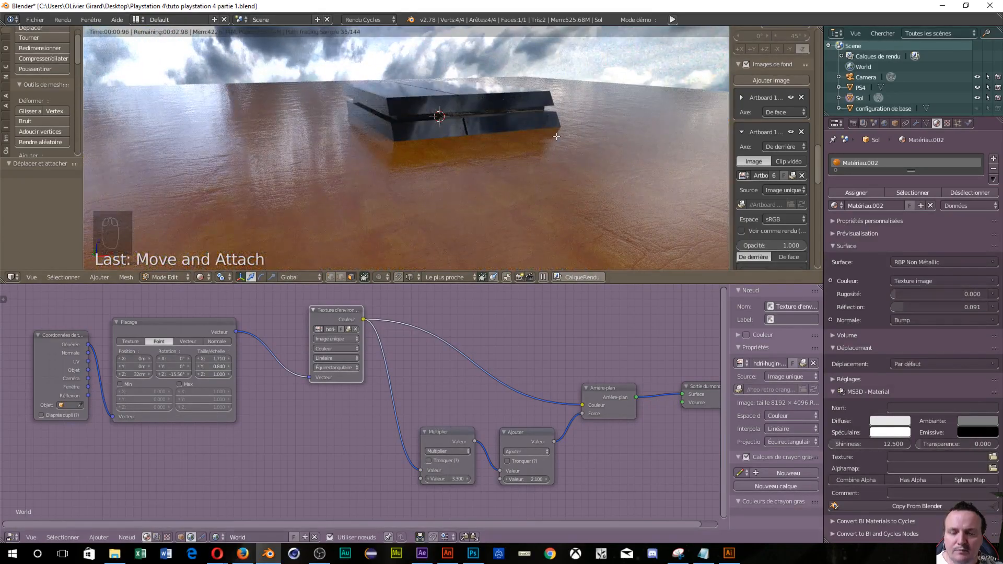
pyautogui.moveTo(558, 119); pyautogui.dragTo(516, 165, button='middle')
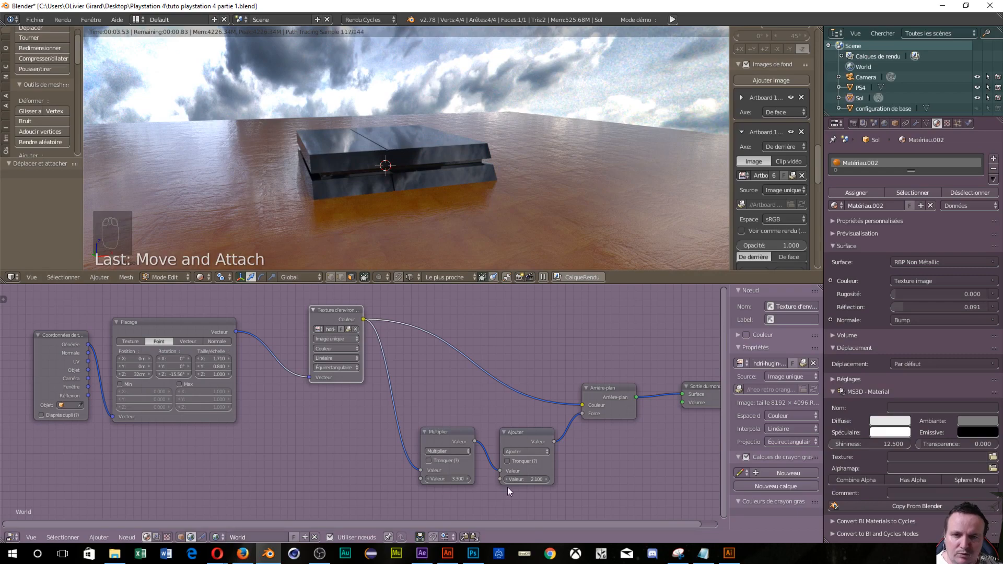
pyautogui.moveTo(528, 478)
pyautogui.mouseDown()
pyautogui.moveTo(575, 479)
pyautogui.moveTo(517, 479)
pyautogui.mouseUp()
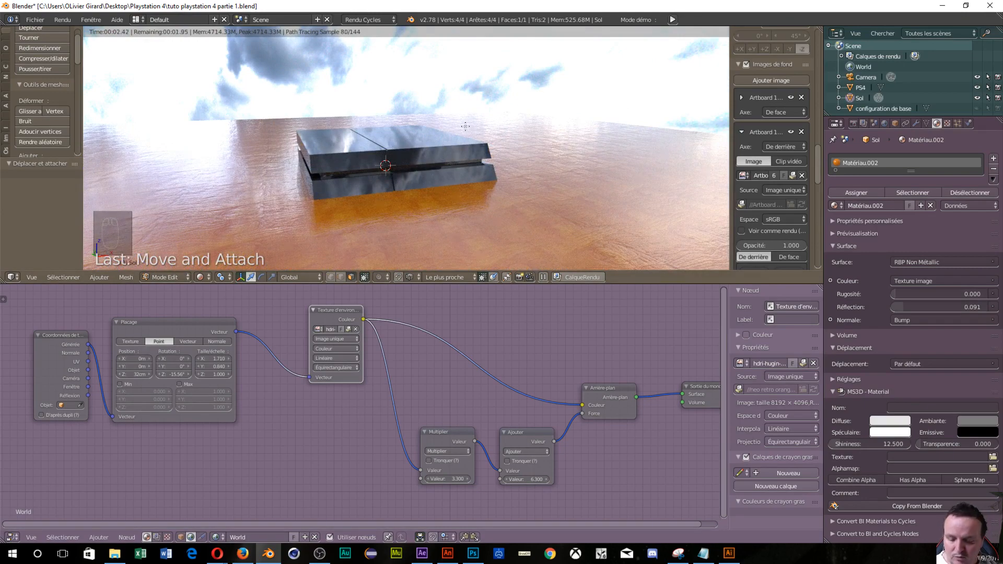
# Step: Align the camera to a low three-quarter view of the console with one front corner facing the viewer
pyautogui.press('ctrl+alt+KP_0')
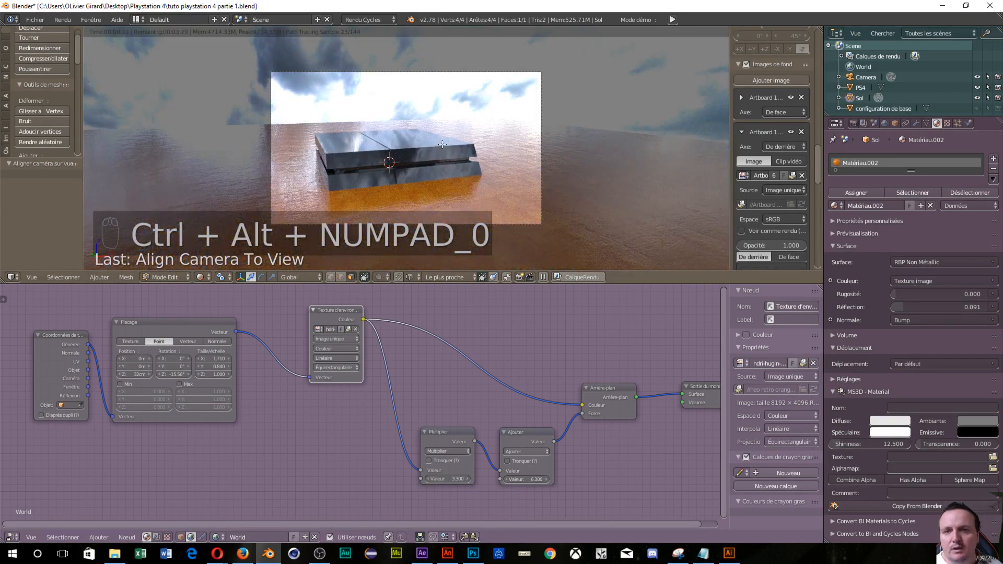
pyautogui.moveTo(442, 145); pyautogui.dragTo(470, 144, button='middle')
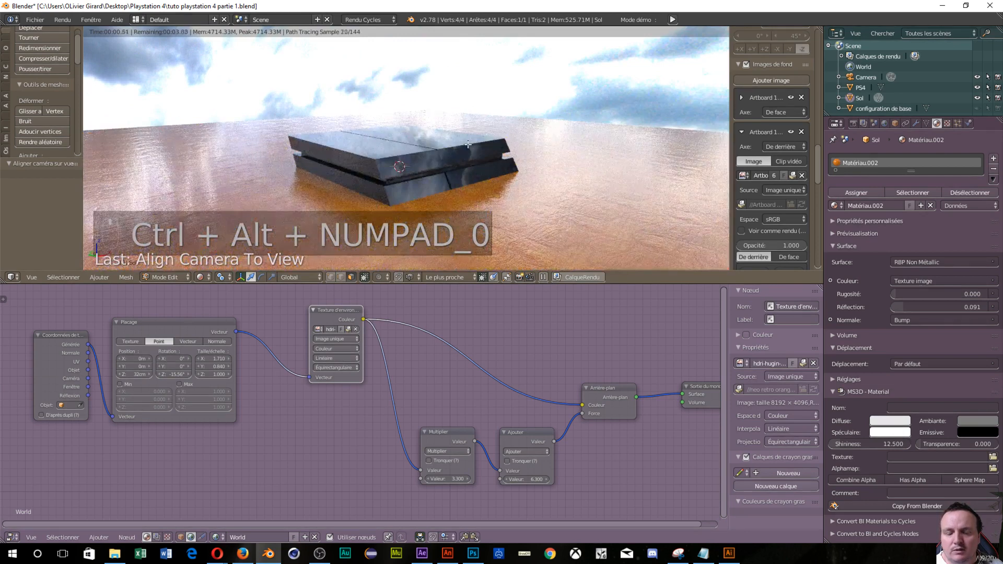
pyautogui.press('ctrl+alt+KP_0')
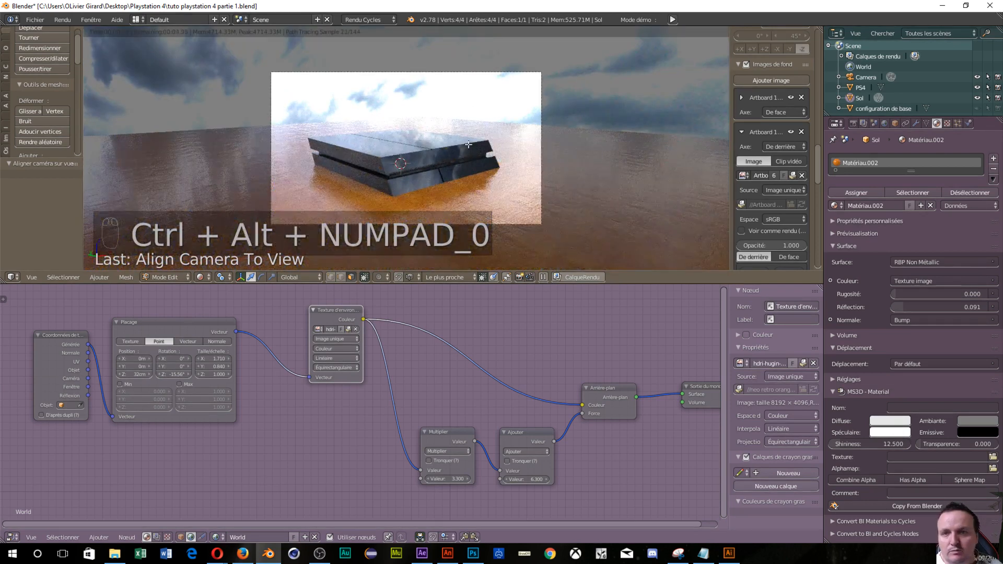